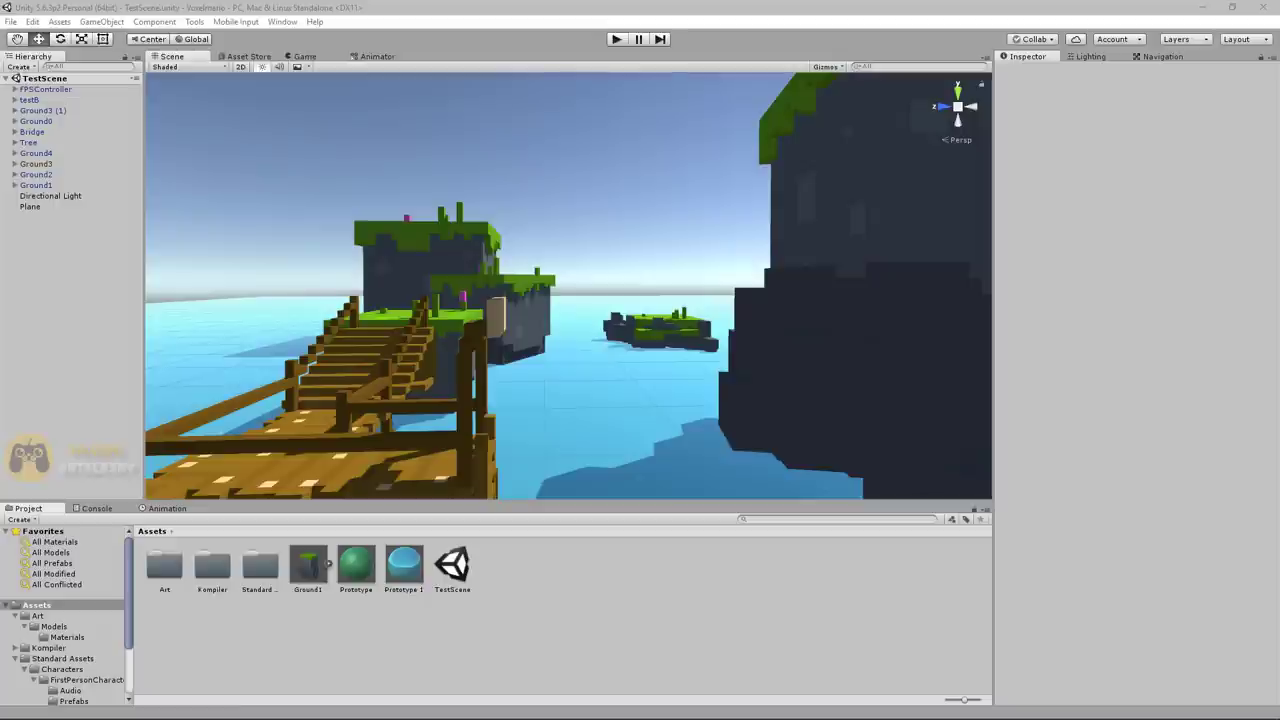
# Drag the Coin model from Art/Models into the scene beside the bridge and frame it face-on
pyautogui.click(363, 573)
pyautogui.moveTo(413, 565)
pyautogui.mouseDown()
pyautogui.moveTo(510, 446)
pyautogui.moveTo(571, 440)
pyautogui.mouseUp()
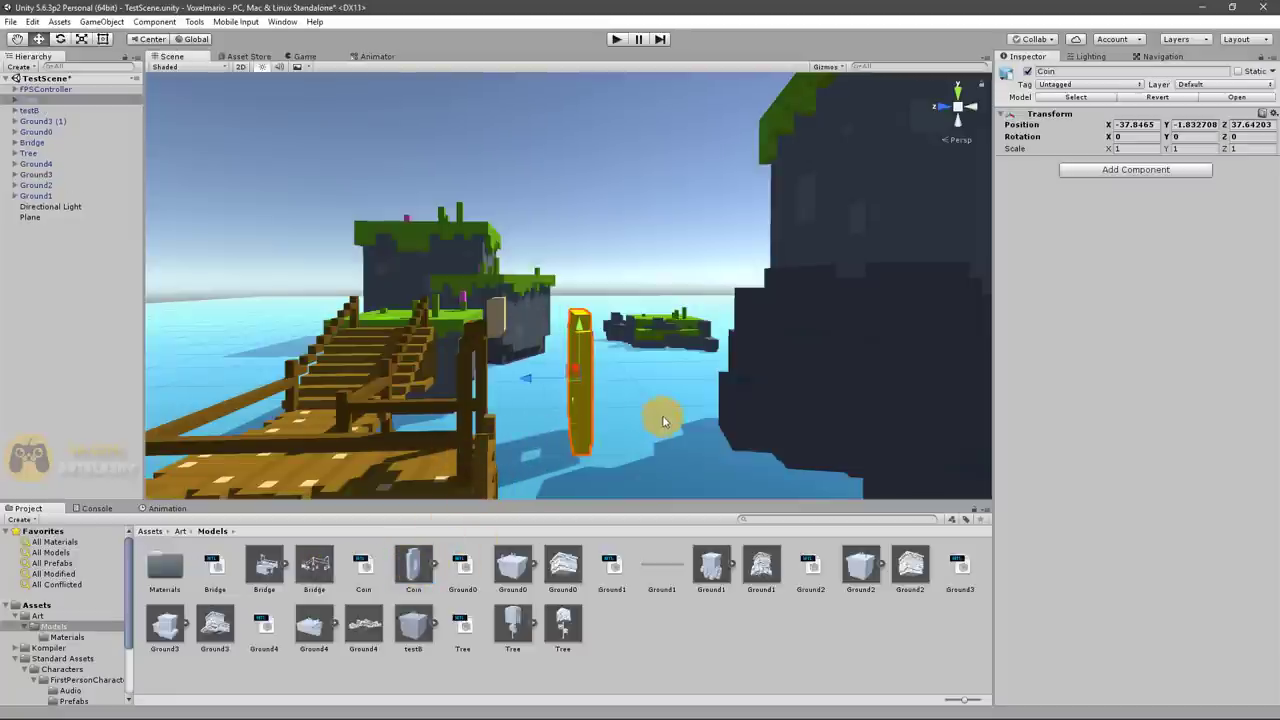
pyautogui.scroll(5, 663, 420)
pyautogui.moveTo(623, 408); pyautogui.dragTo(547, 392, button='middle')
pyautogui.moveTo(547, 392)
pyautogui.keyDown('alt'); pyautogui.mouseDown()
pyautogui.moveTo(666, 366)
pyautogui.moveTo(651, 366)
pyautogui.mouseUp(); pyautogui.keyUp('alt')
# Set the Coin model's import Scale Factor to 0.15 and apply it
pyautogui.click(413, 564)
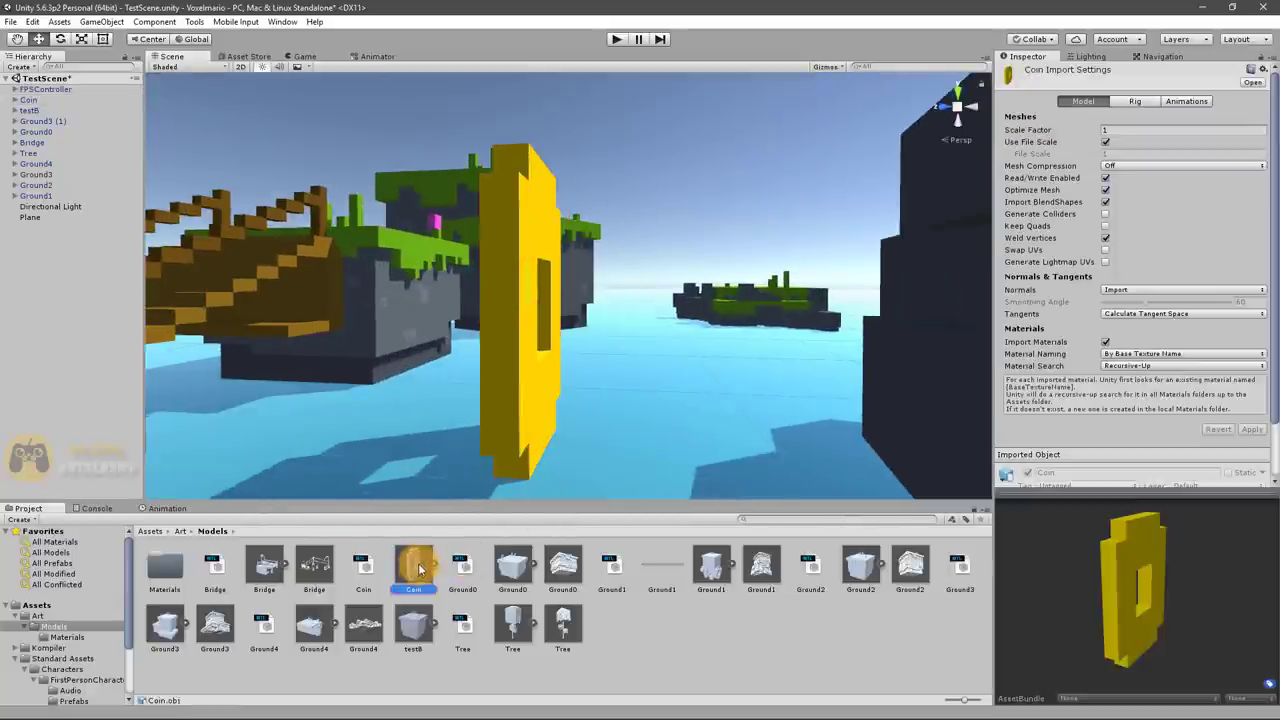
pyautogui.click(1124, 130)
pyautogui.write('0')
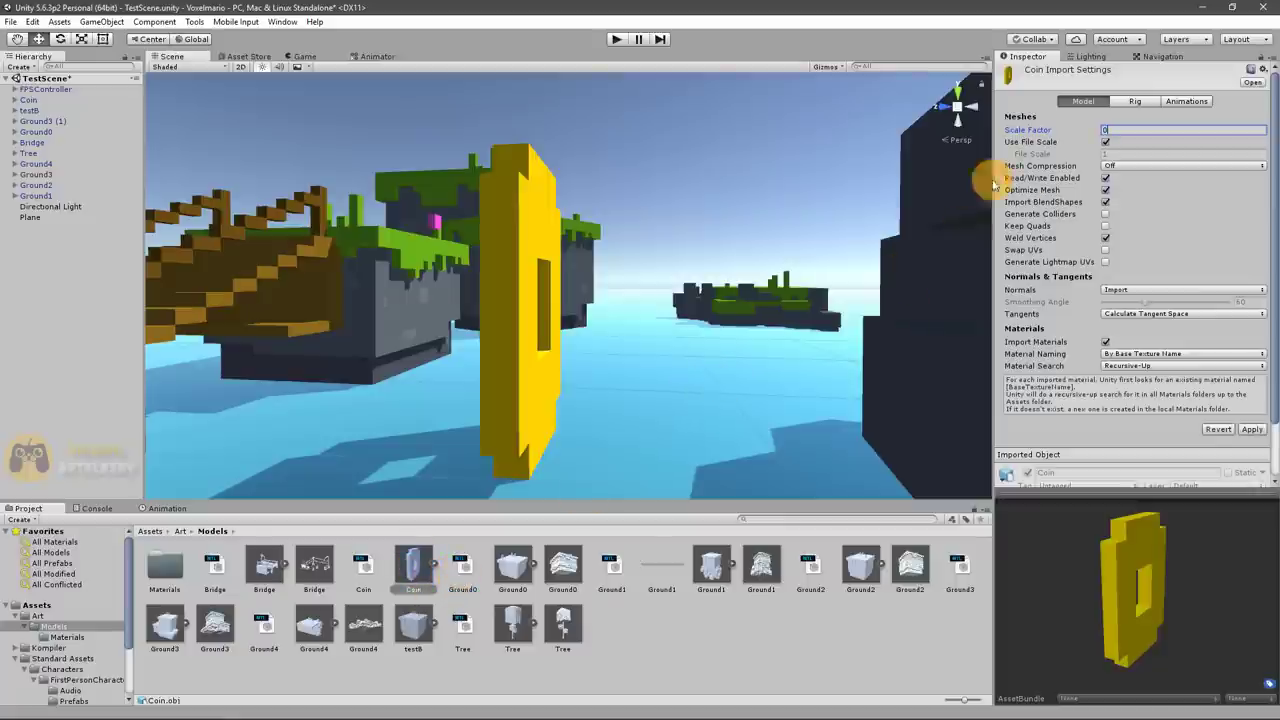
pyautogui.write('.25')
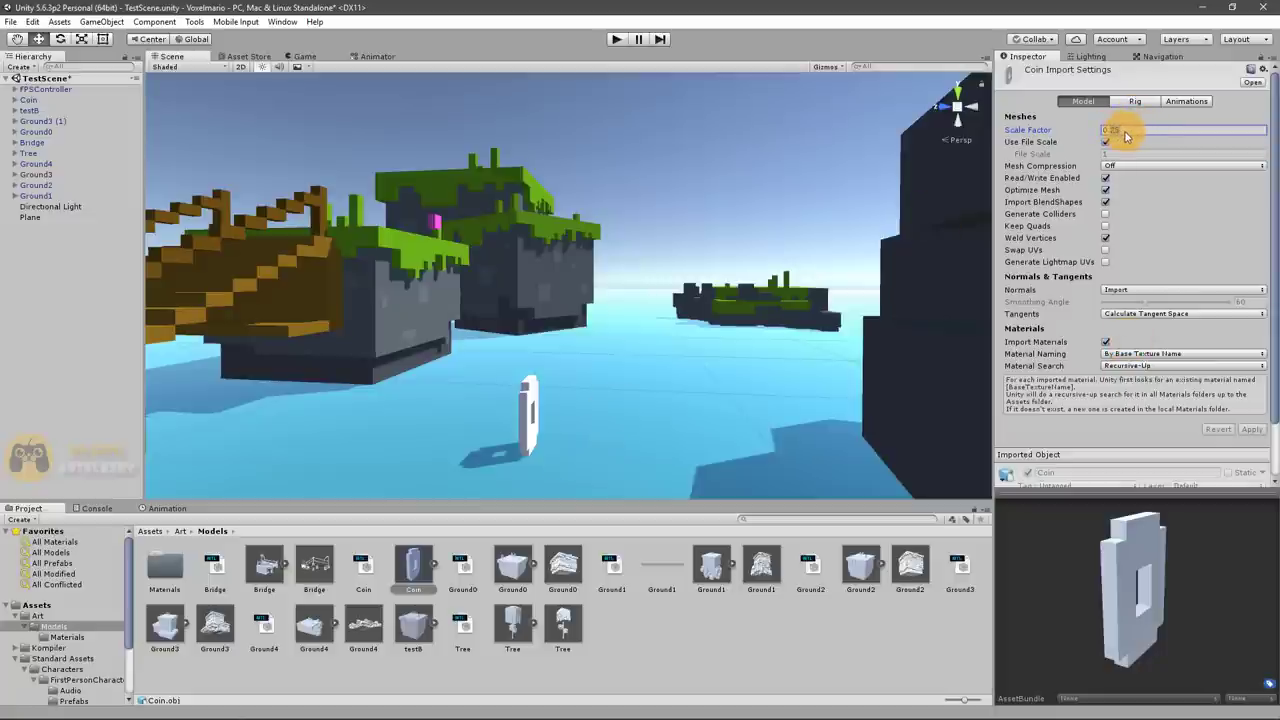
pyautogui.write('0.15')
pyautogui.click(1249, 430)
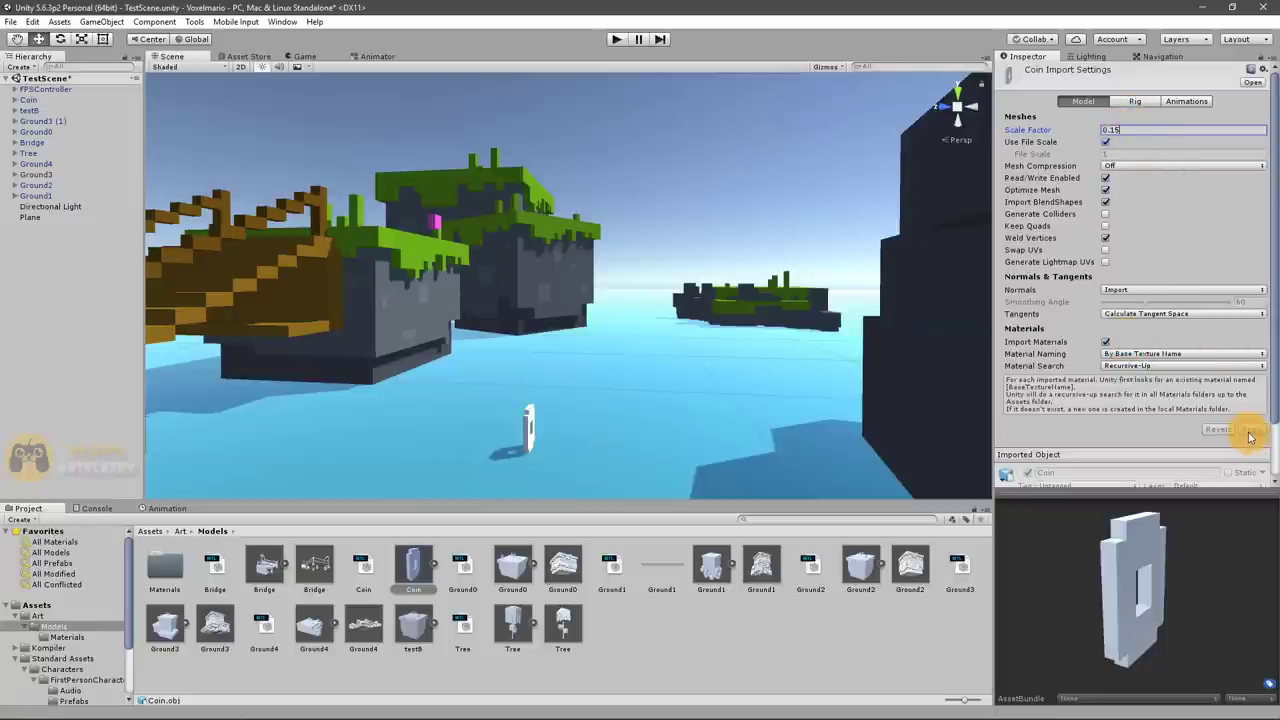
# Assign the Basic material from the Materials folder to the coin so it shows yellow
pyautogui.moveTo(857, 380)
pyautogui.mouseDown(button='middle')
pyautogui.moveTo(812, 388)
pyautogui.moveTo(800, 405)
pyautogui.mouseUp(button='middle')
pyautogui.doubleClick(164, 566)
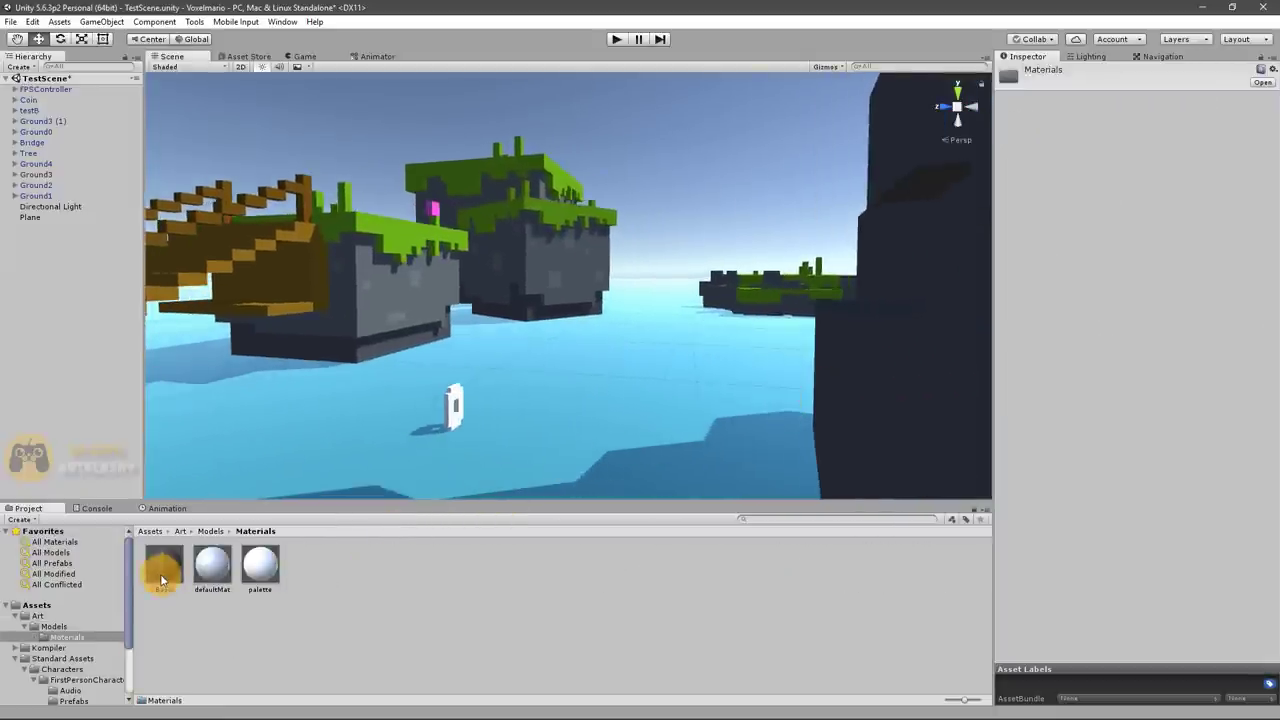
pyautogui.moveTo(162, 580); pyautogui.dragTo(458, 403)
pyautogui.click(457, 404)
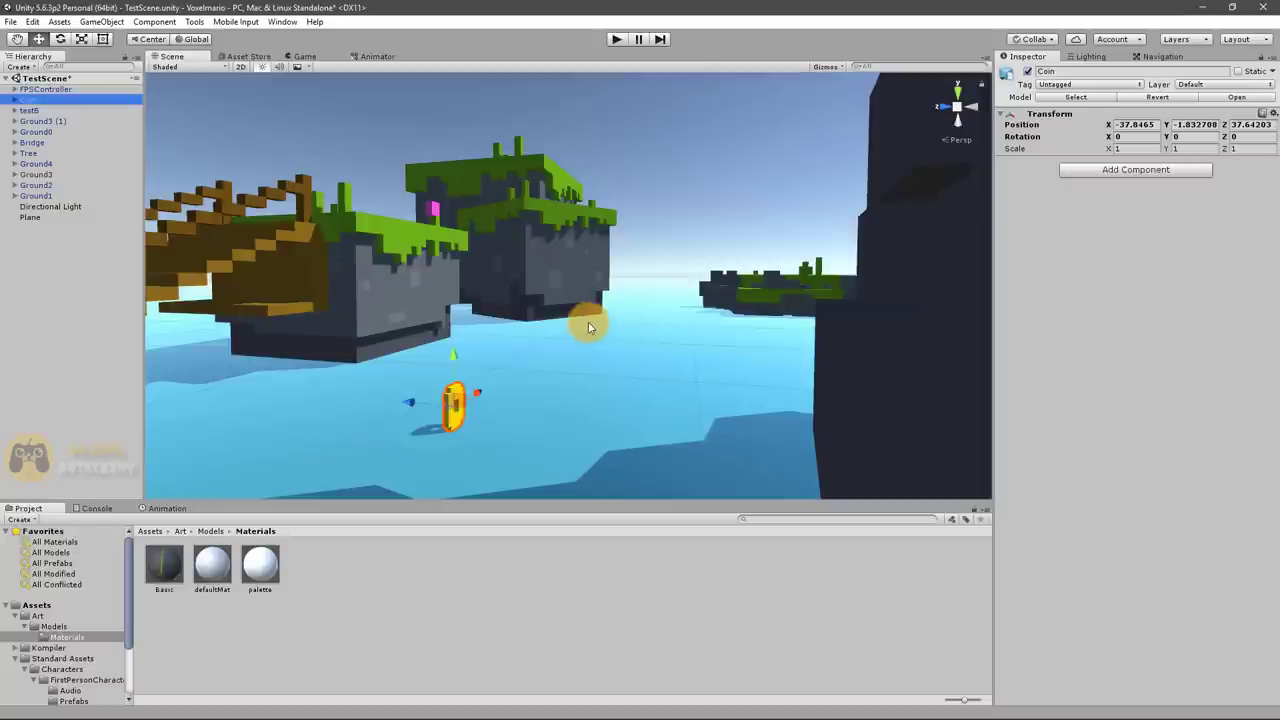
# Add a Box Collider component to the Coin object
pyautogui.click(1157, 170)
pyautogui.write('b')
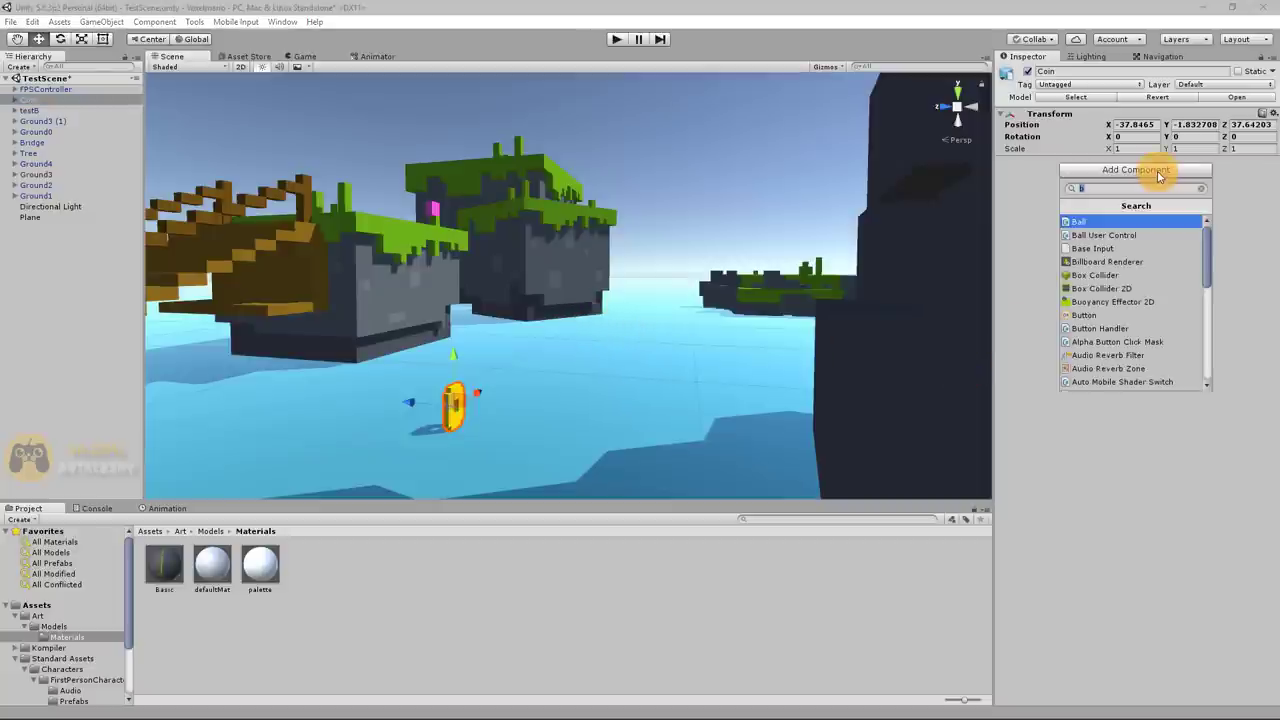
pyautogui.click(1147, 276)
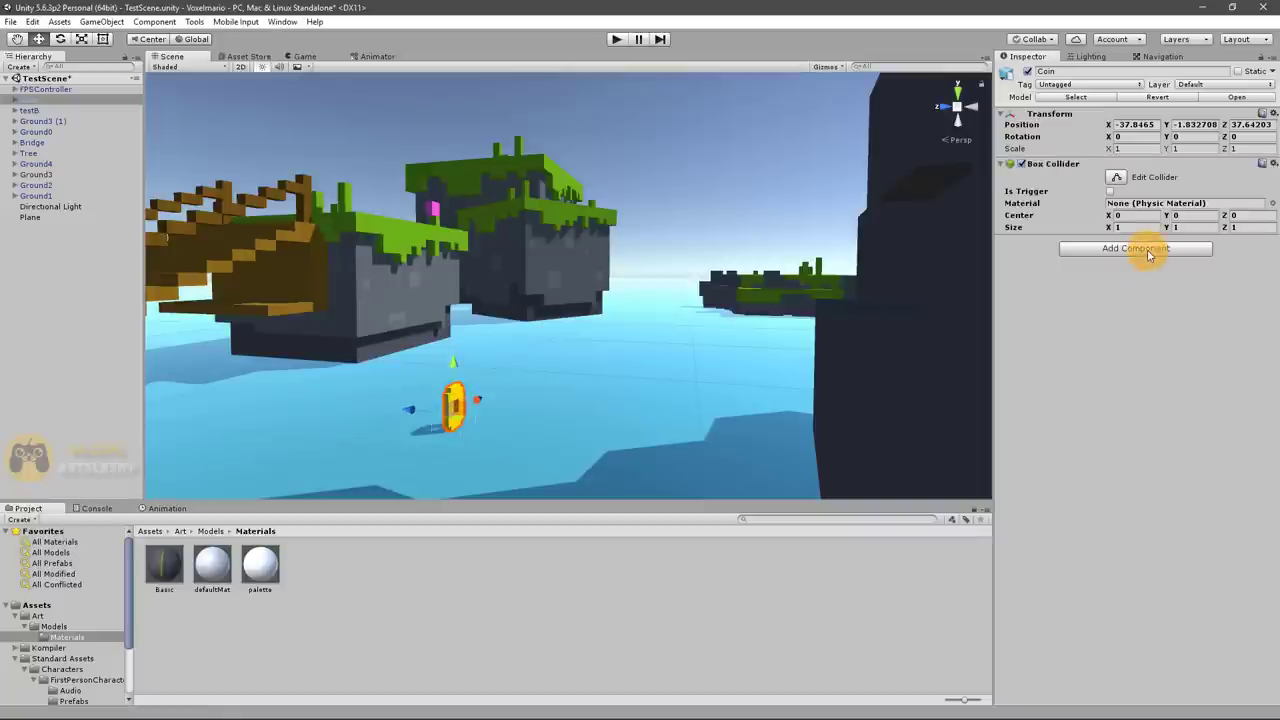
# Search the component list again, then close it without adding any other component
pyautogui.click(1148, 255)
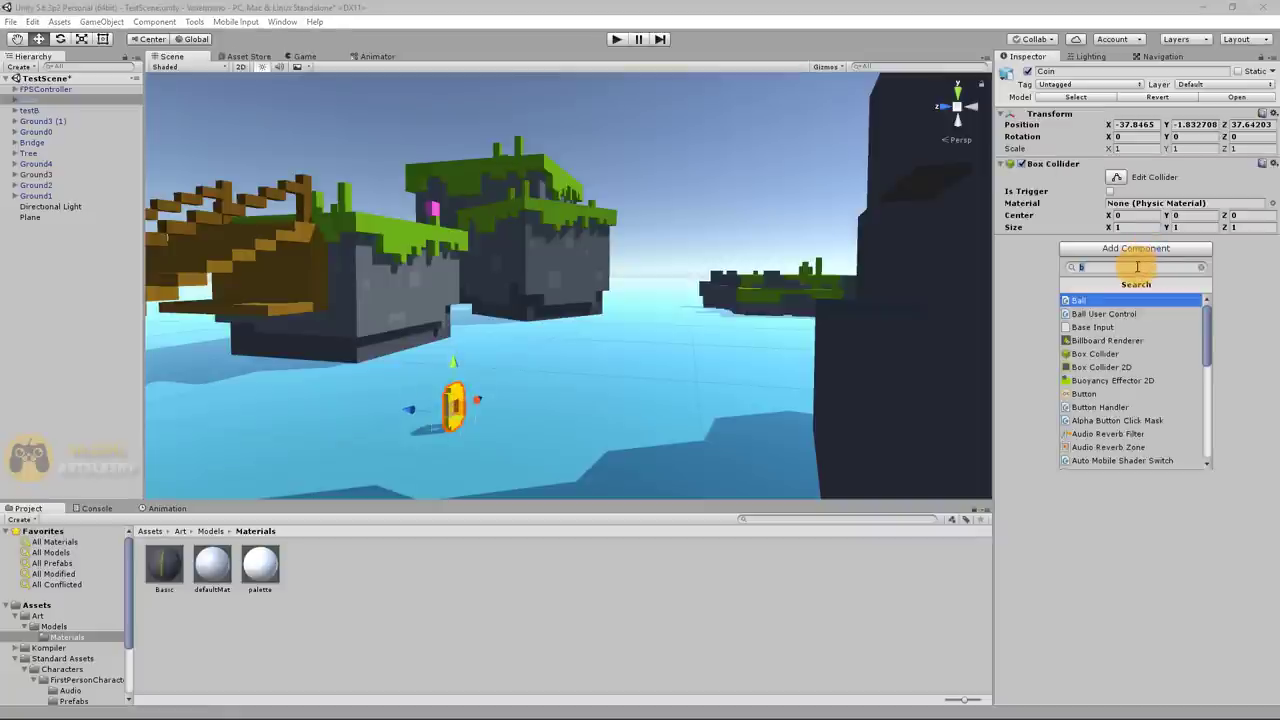
pyautogui.press('BackSpace')
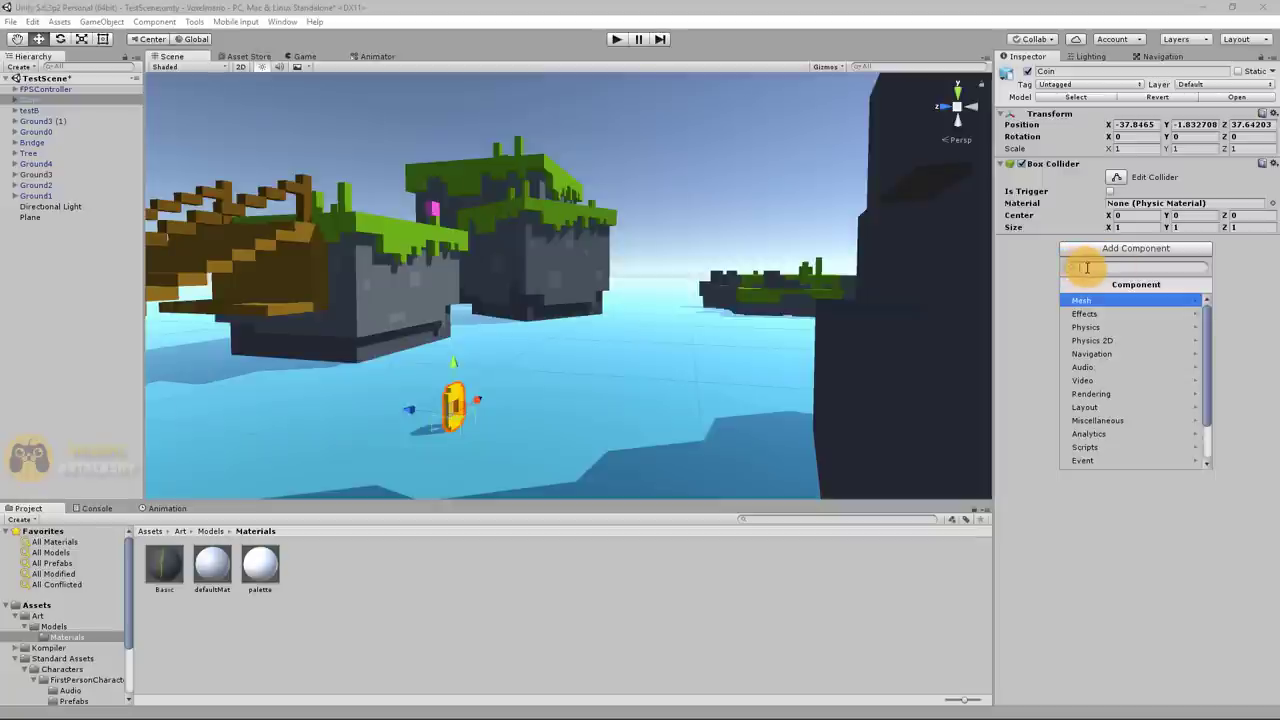
pyautogui.write('c')
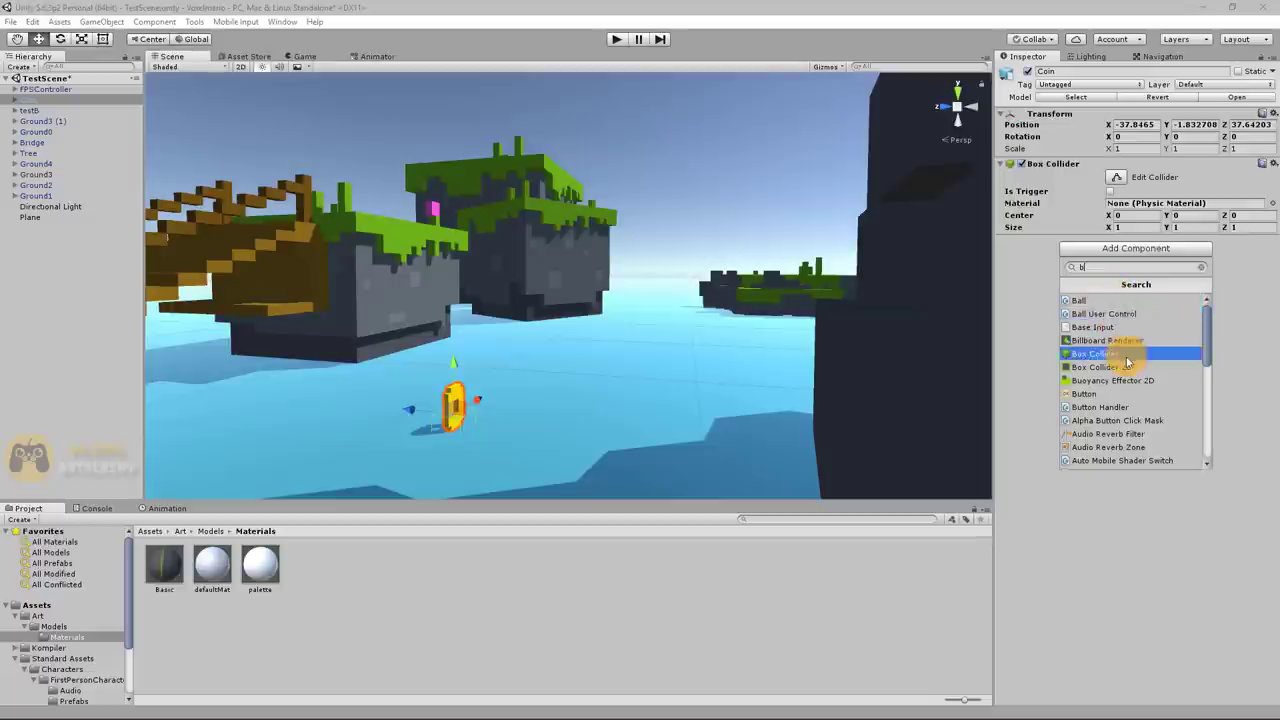
pyautogui.scroll(-3, 1128, 366)
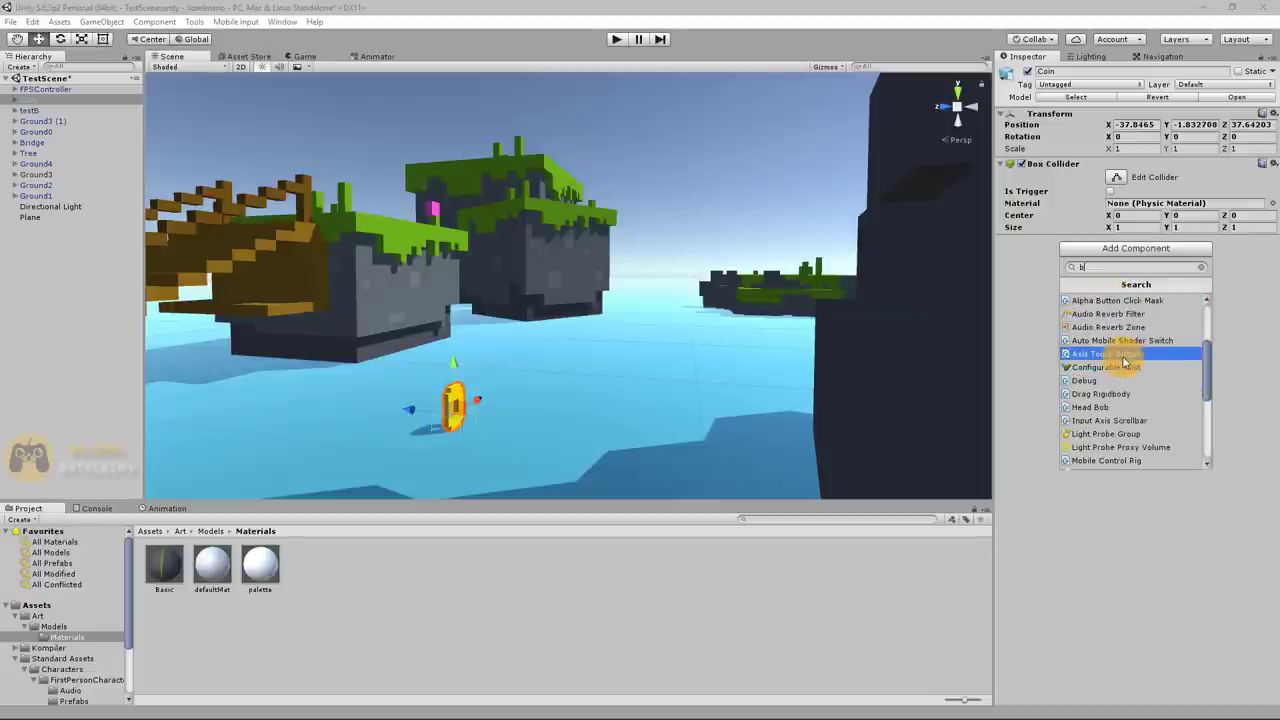
pyautogui.write('c')
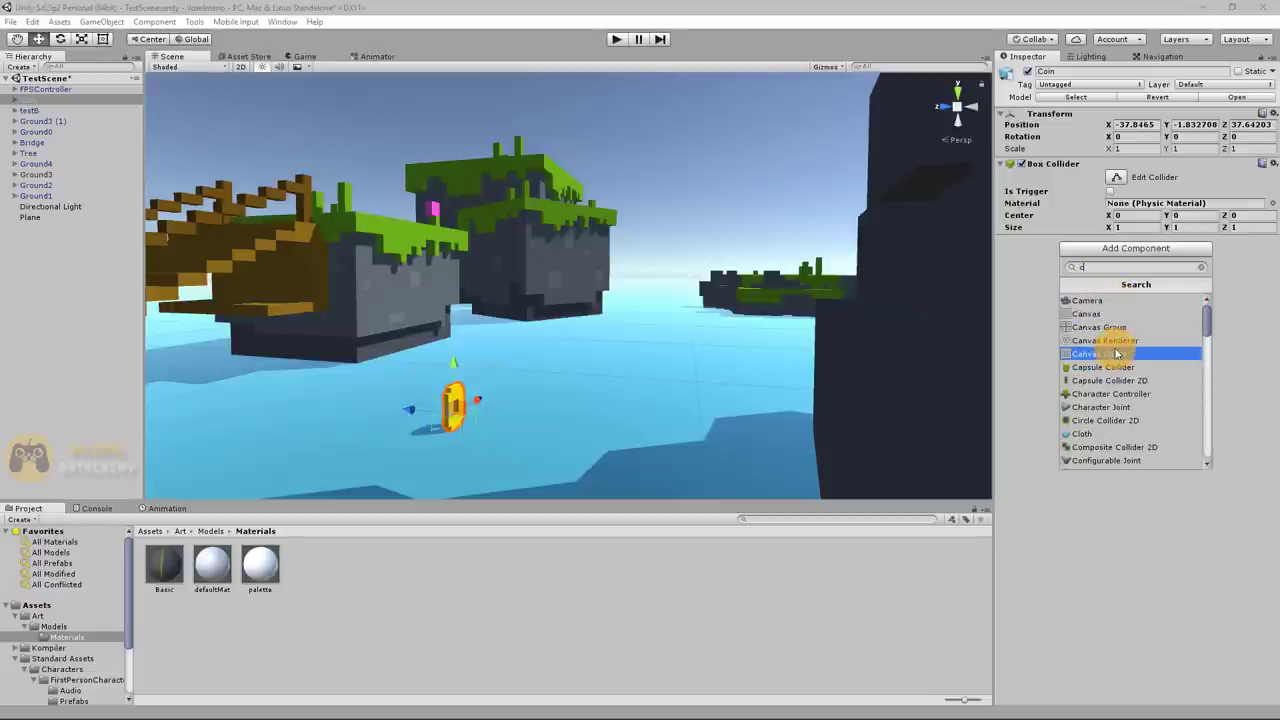
pyautogui.write('it')
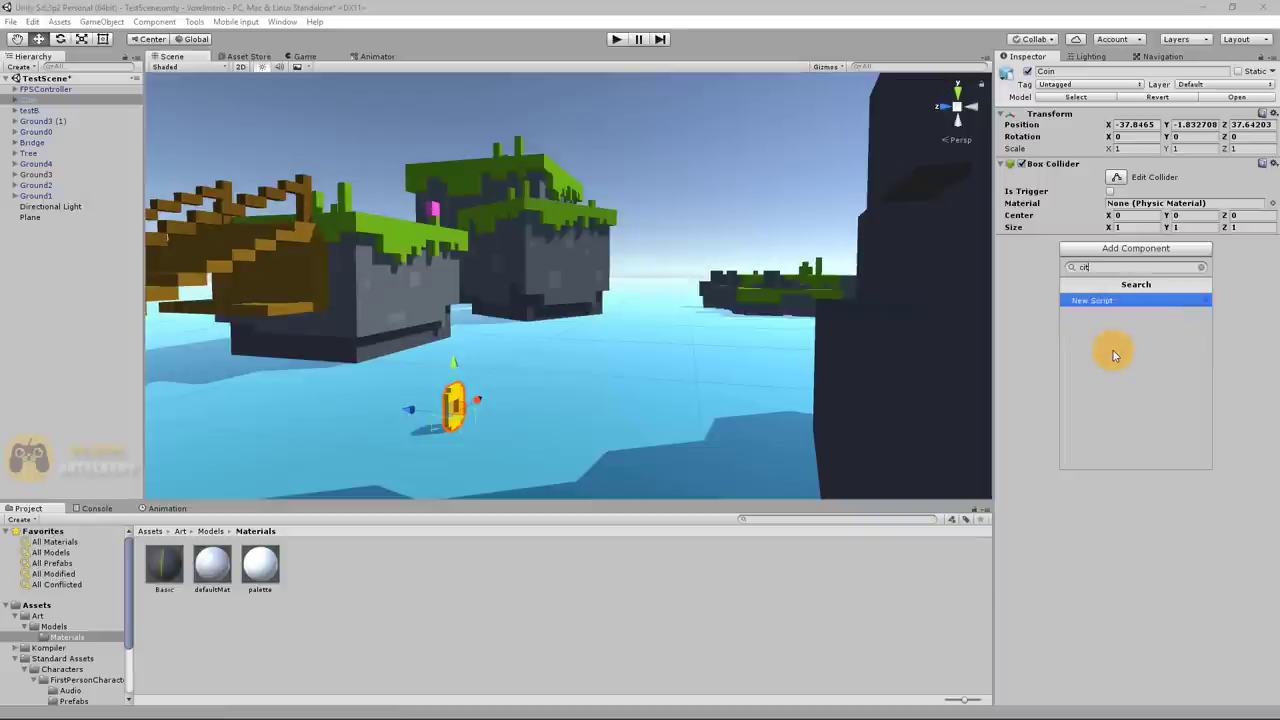
pyautogui.press('BackSpace')
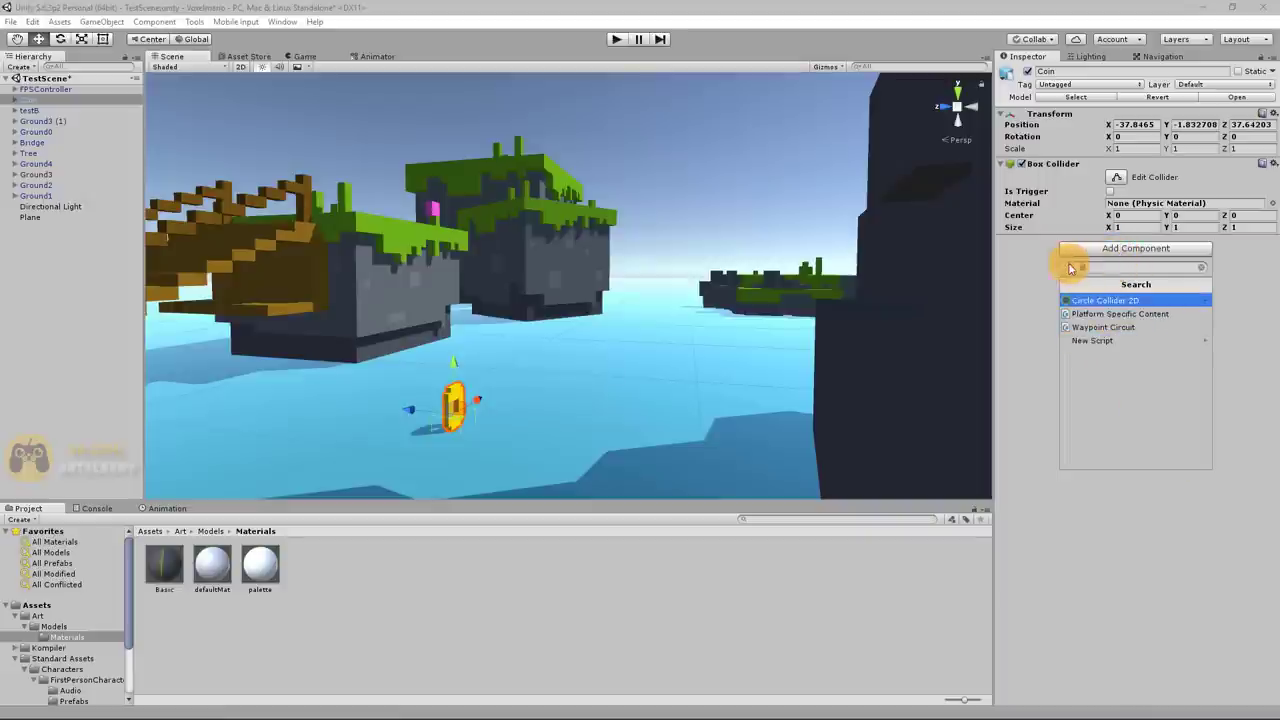
pyautogui.press('BackSpace')
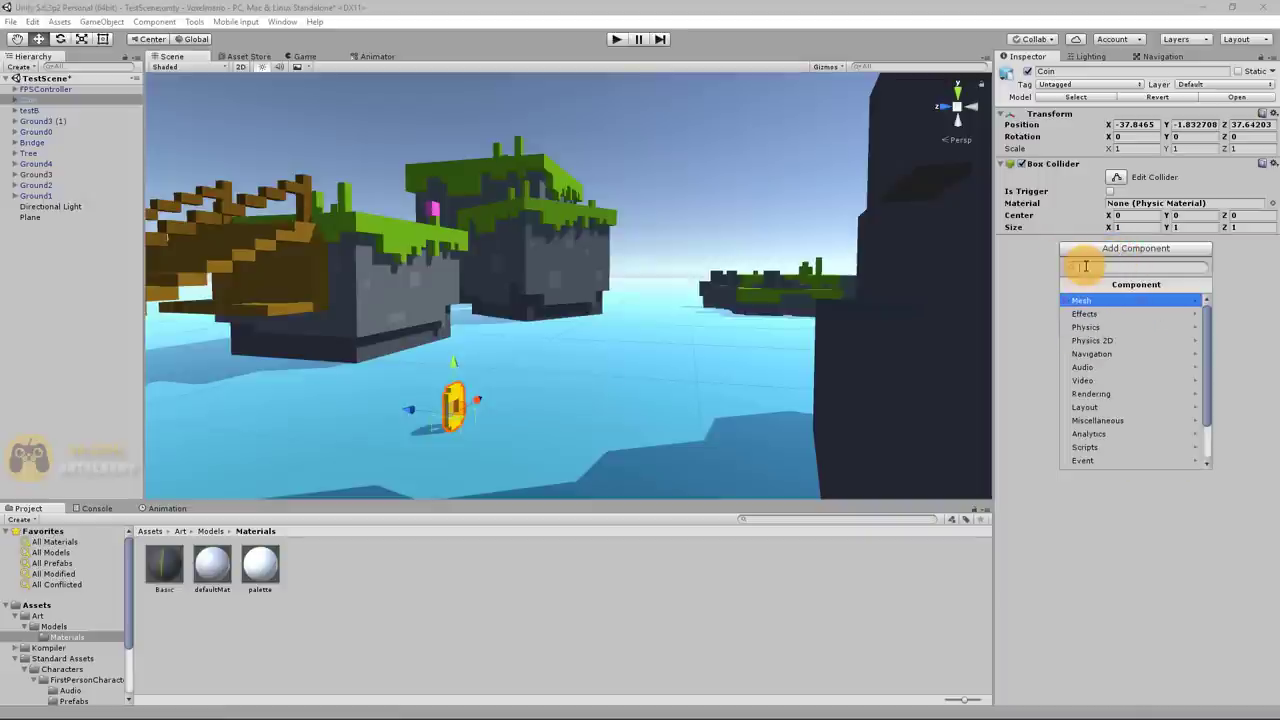
pyautogui.write('box')
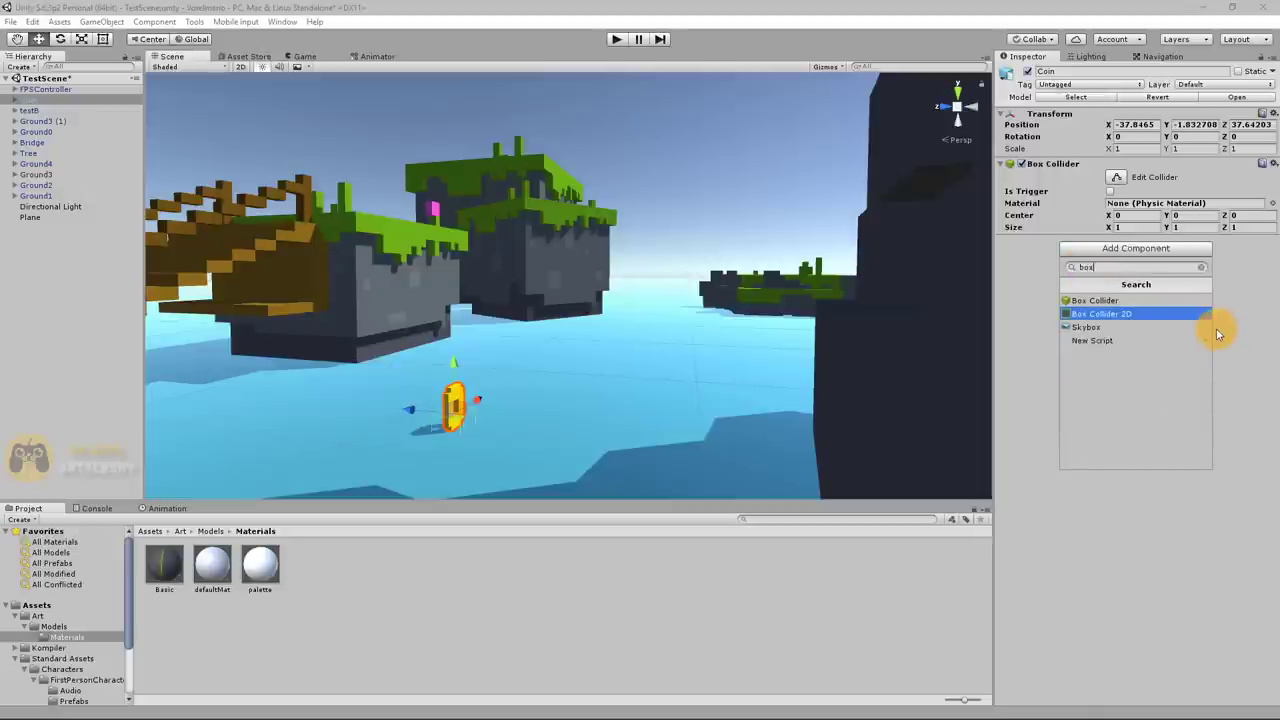
pyautogui.write('x')
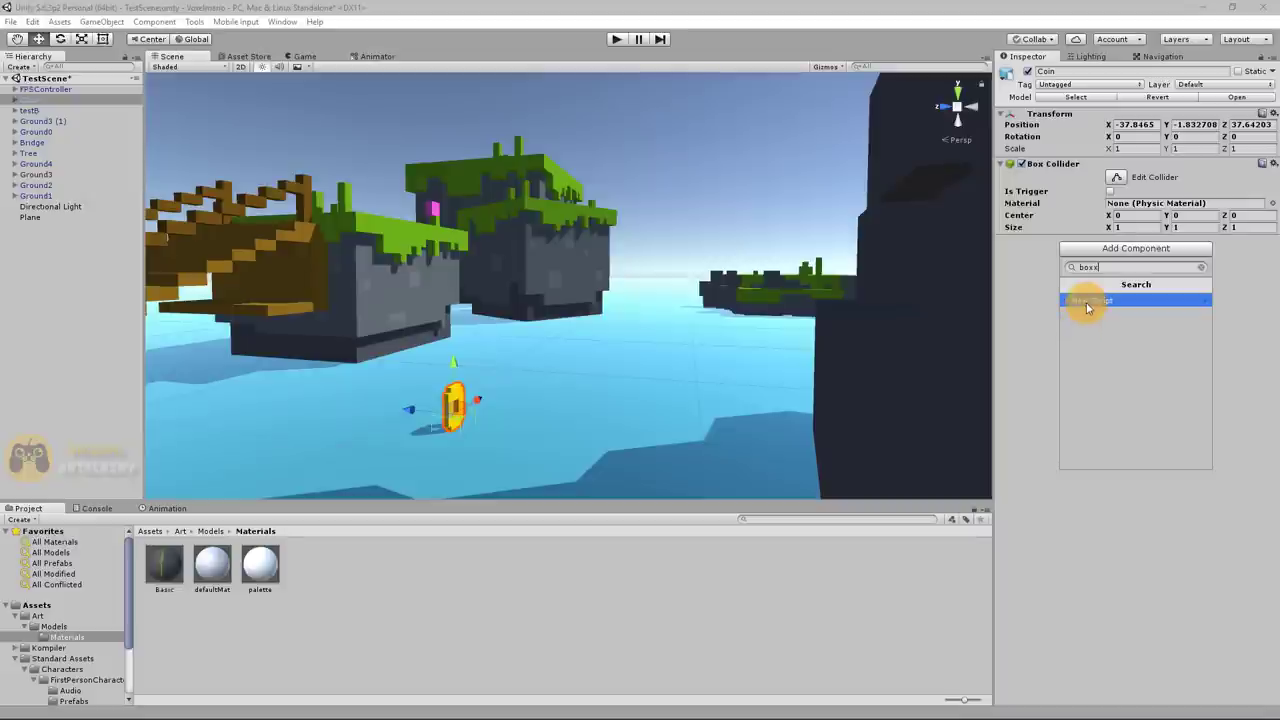
pyautogui.doubleClick(1092, 266)
pyautogui.click(1255, 284)
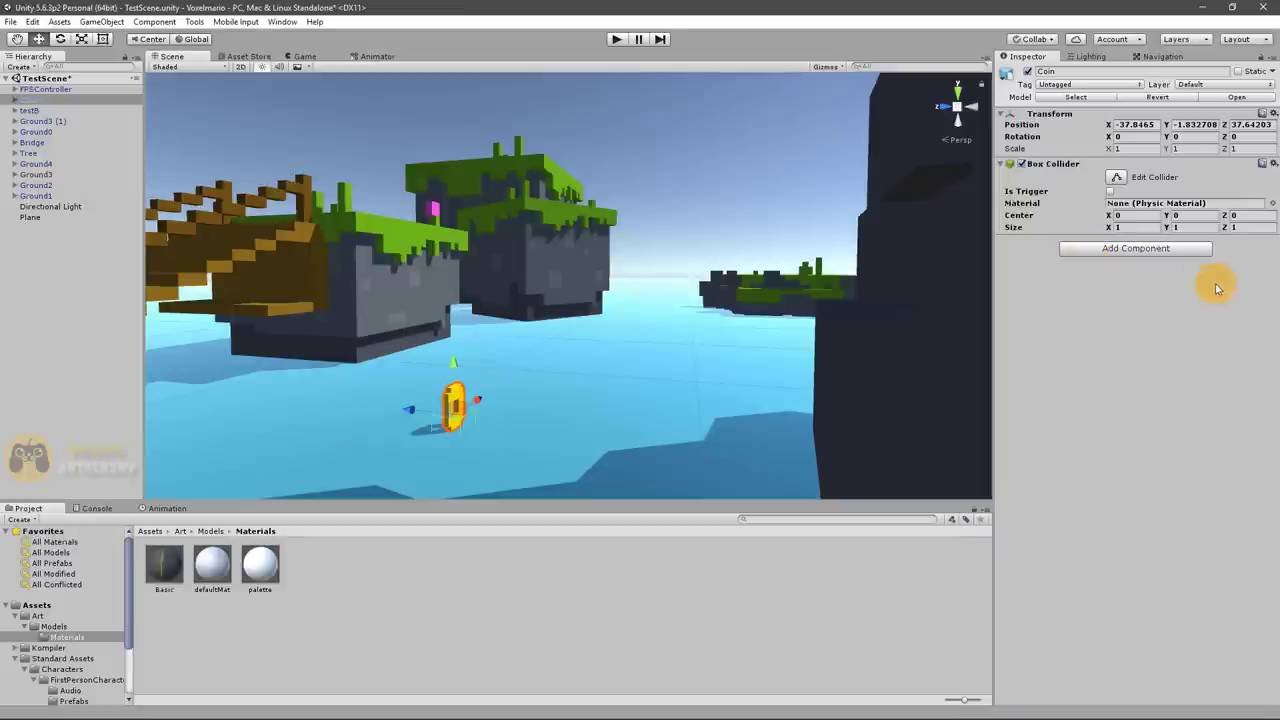
# Remove the Box Collider from the Coin parent object
pyautogui.keyDown('alt'); pyautogui.moveTo(634, 351); pyautogui.dragTo(603, 357); pyautogui.keyUp('alt')
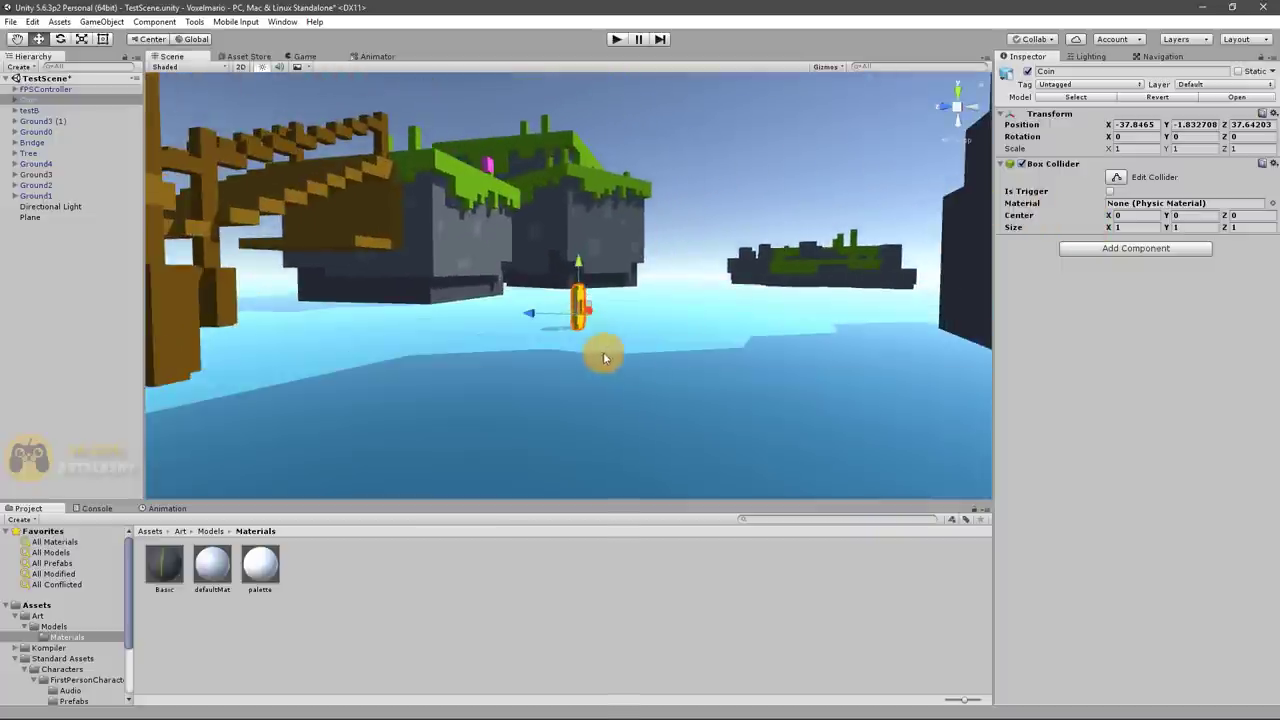
pyautogui.scroll(3, 603, 352)
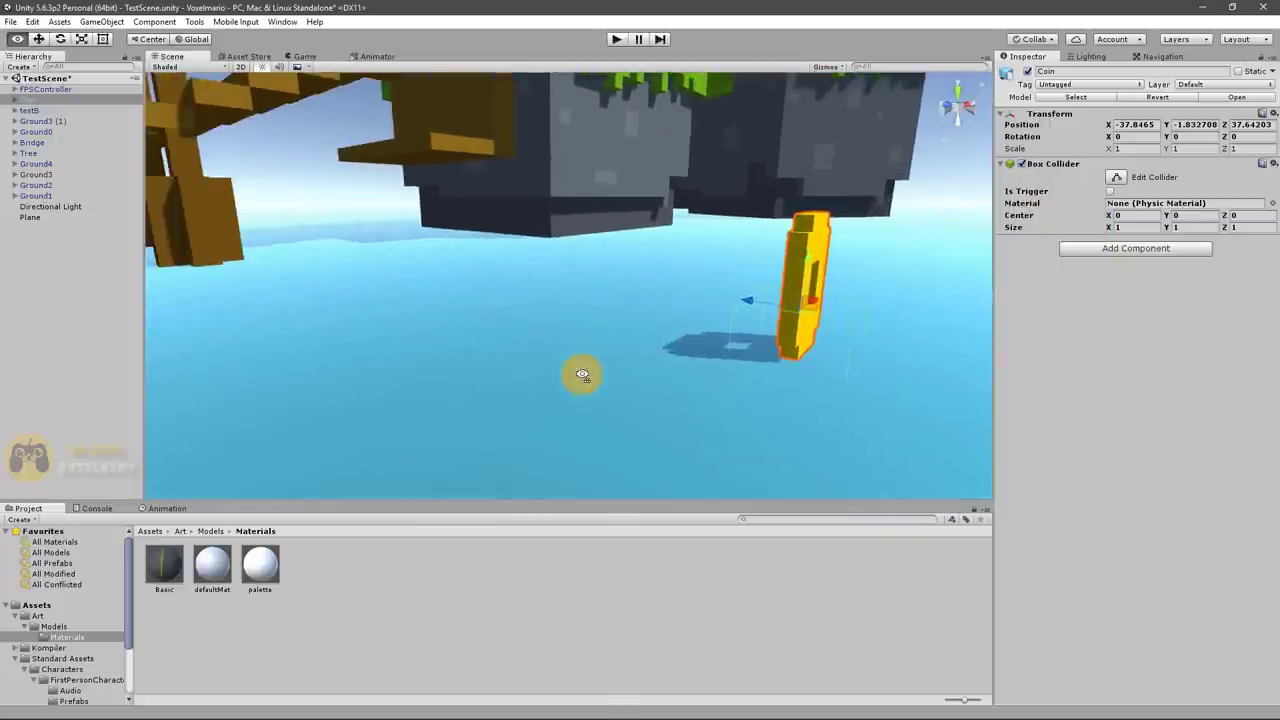
pyautogui.moveTo(680, 337); pyautogui.dragTo(564, 384, button='middle')
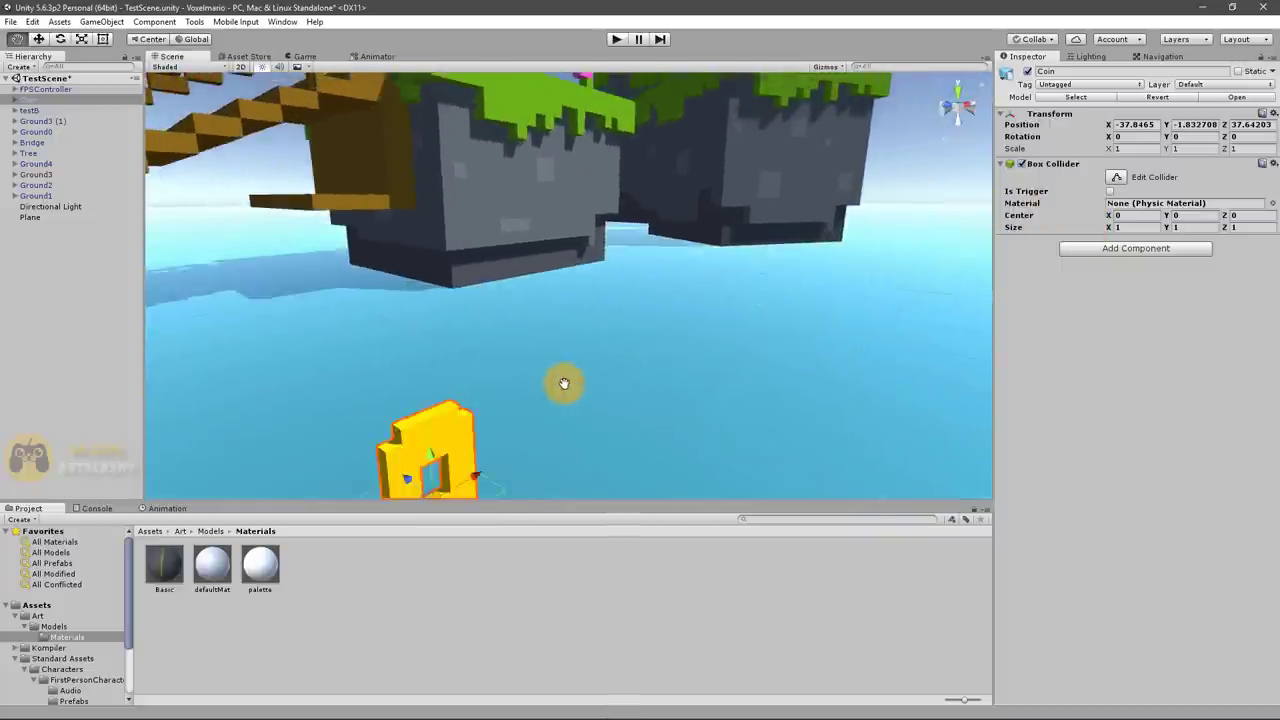
pyautogui.keyDown('alt'); pyautogui.moveTo(564, 384); pyautogui.dragTo(586, 364); pyautogui.keyUp('alt')
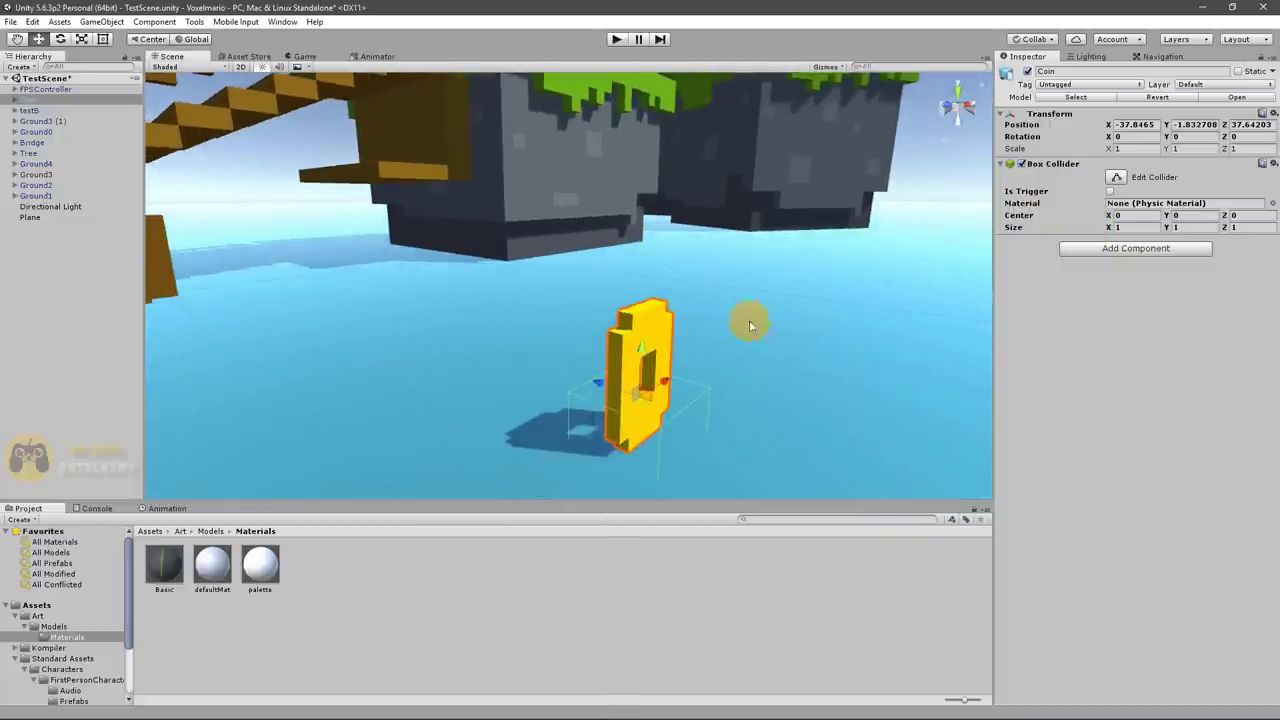
pyautogui.click(1260, 170)
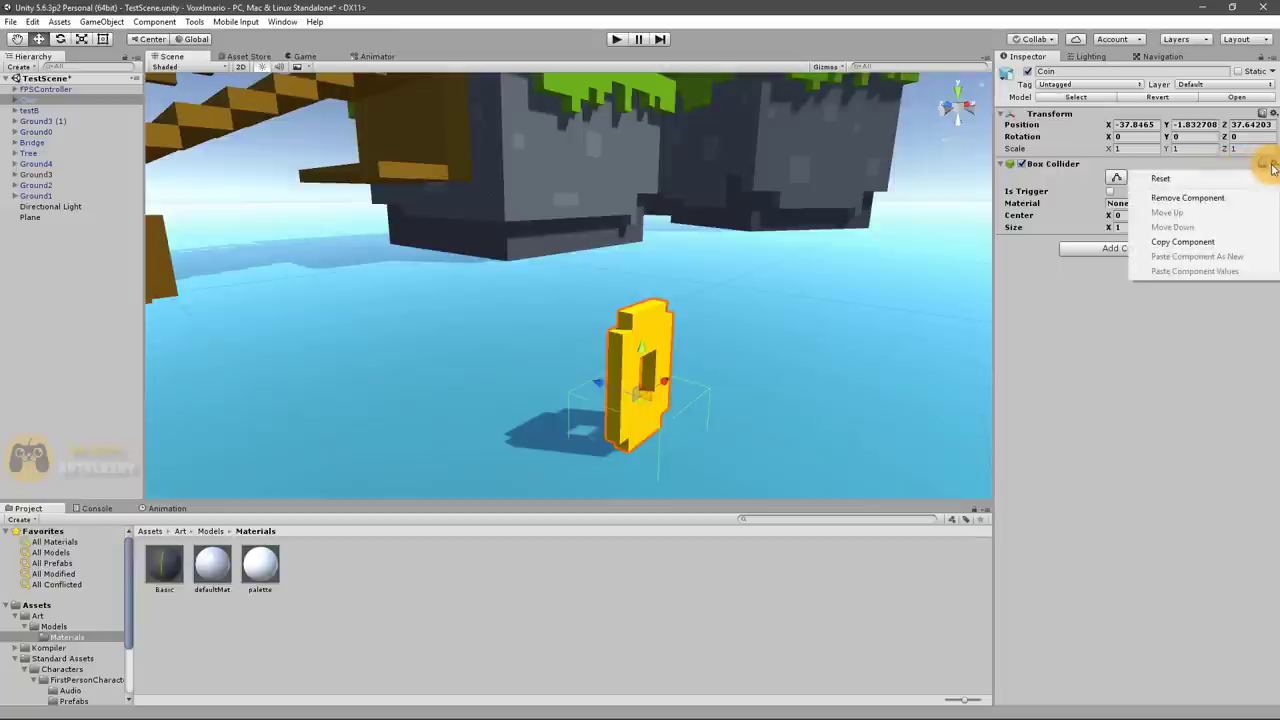
pyautogui.click(1245, 195)
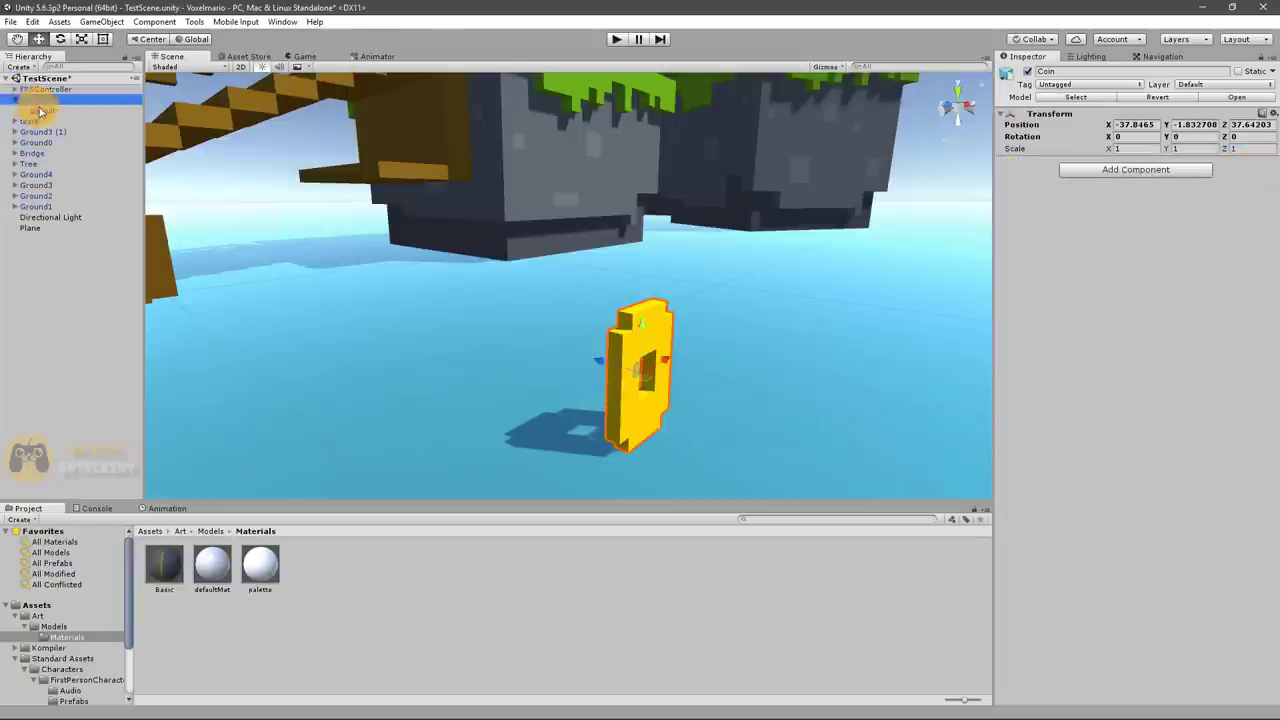
# Add a Box Collider (0.9 × 1.35 × 0.15) to the coin's default mesh child and open the Animation window
pyautogui.moveTo(22, 108); pyautogui.dragTo(43, 113)
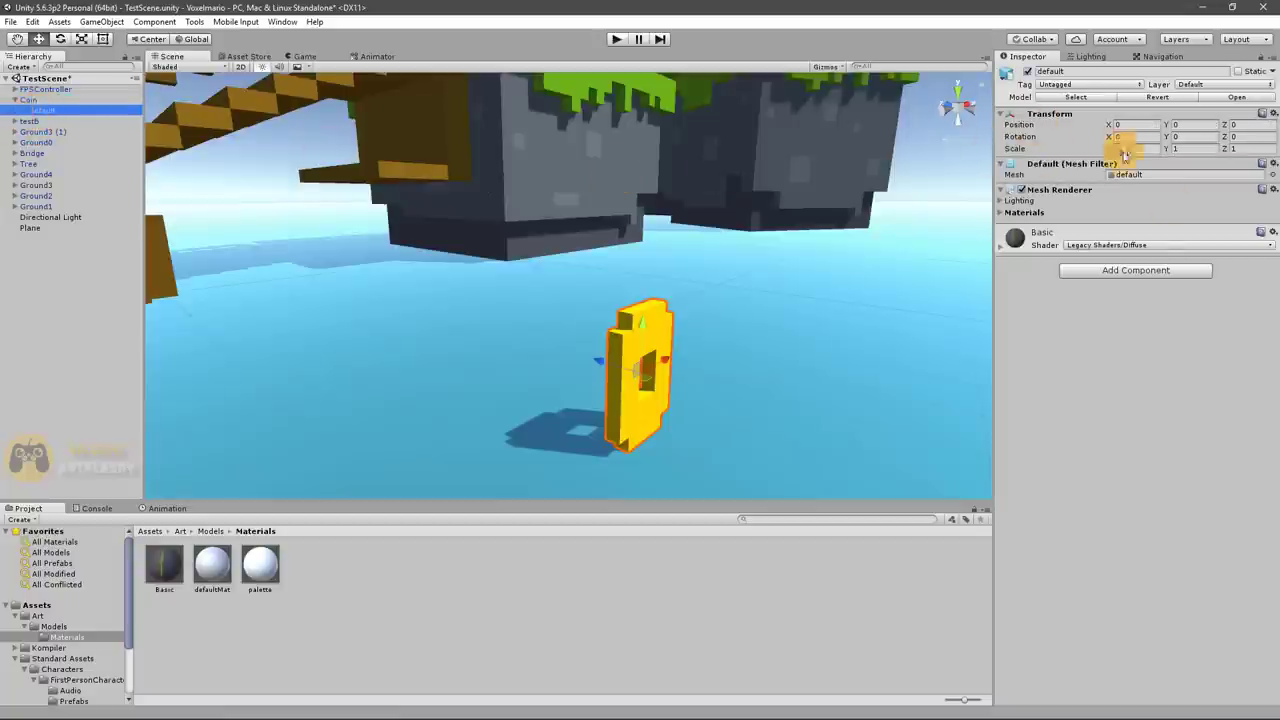
pyautogui.click(1110, 270)
pyautogui.write('box')
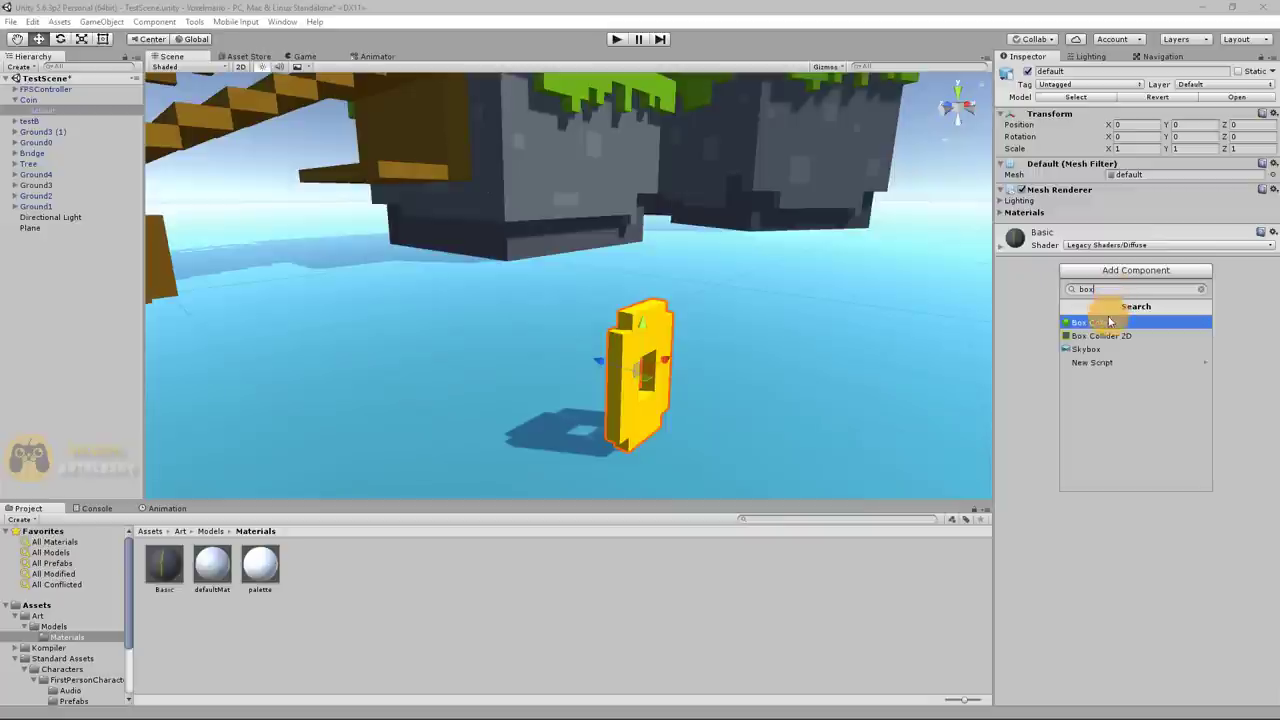
pyautogui.click(1108, 314)
pyautogui.moveTo(631, 371)
pyautogui.mouseDown(button='right')
pyautogui.moveTo(739, 391)
pyautogui.moveTo(717, 400)
pyautogui.moveTo(683, 383)
pyautogui.moveTo(669, 394)
pyautogui.mouseUp(button='right')
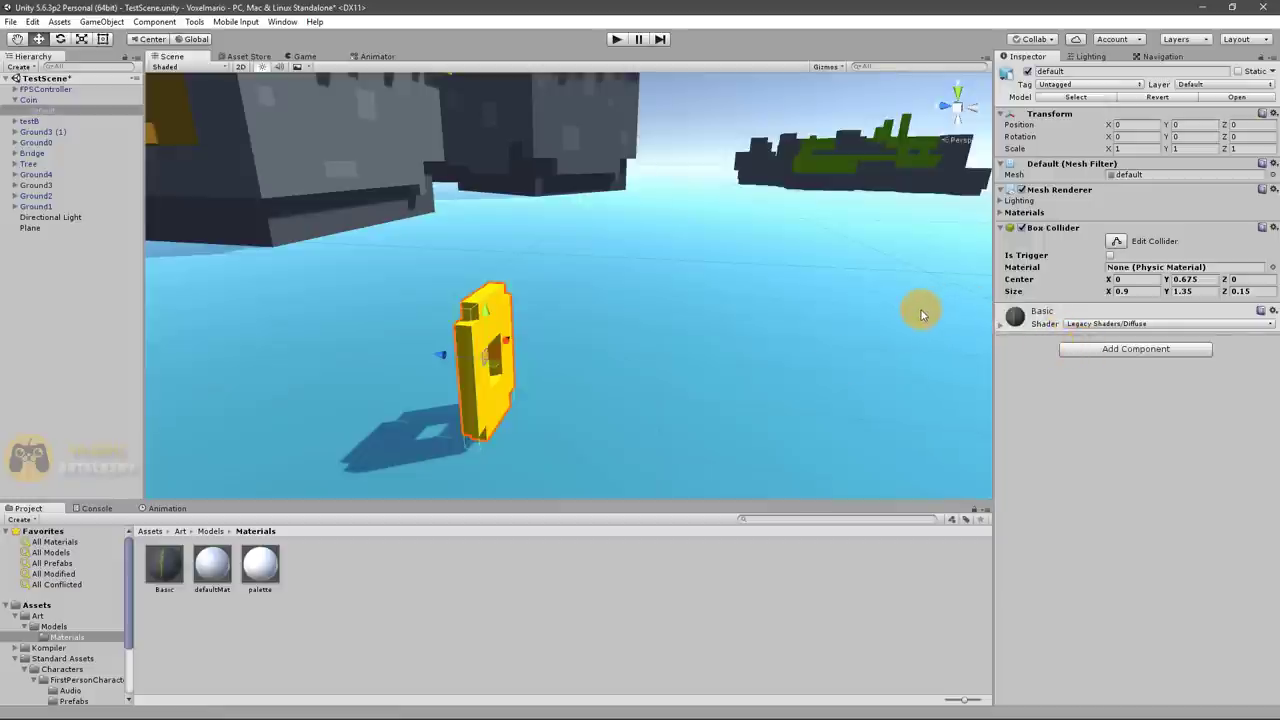
pyautogui.hotkey('ctrl', '6')
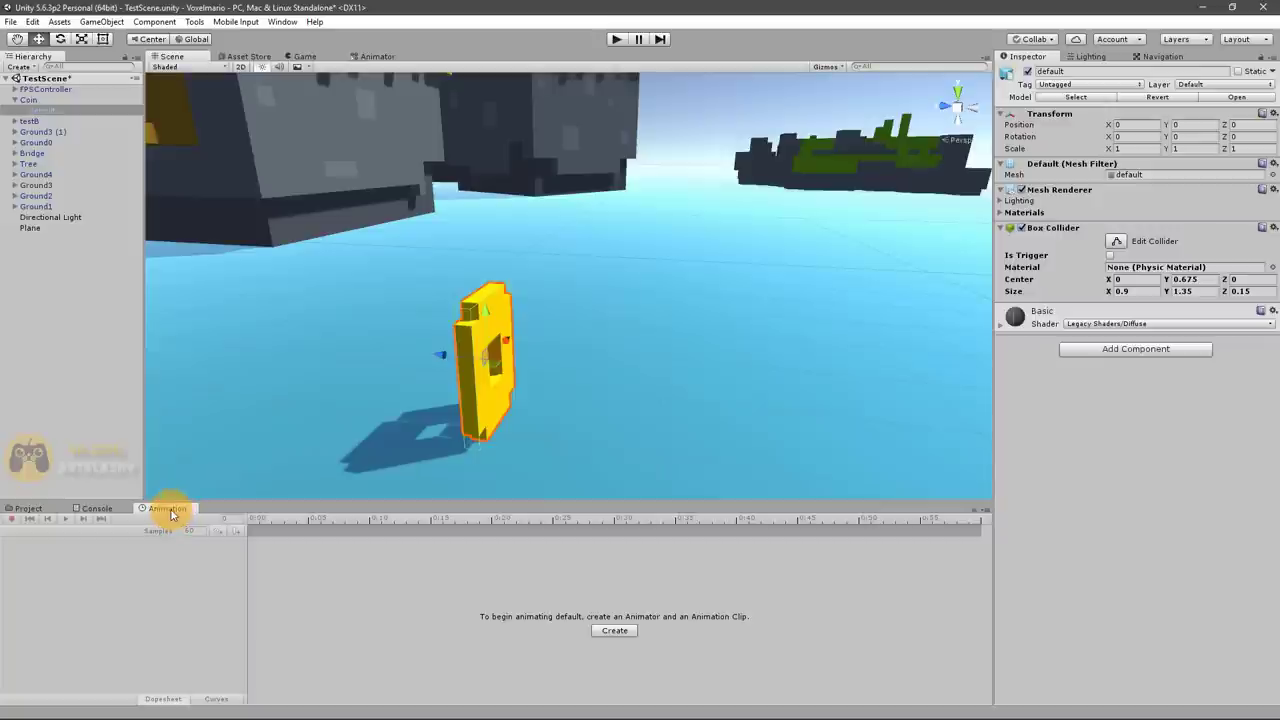
# Create a Coin folder under Models and save a new CoinIdle animation clip inside it
pyautogui.click(606, 633)
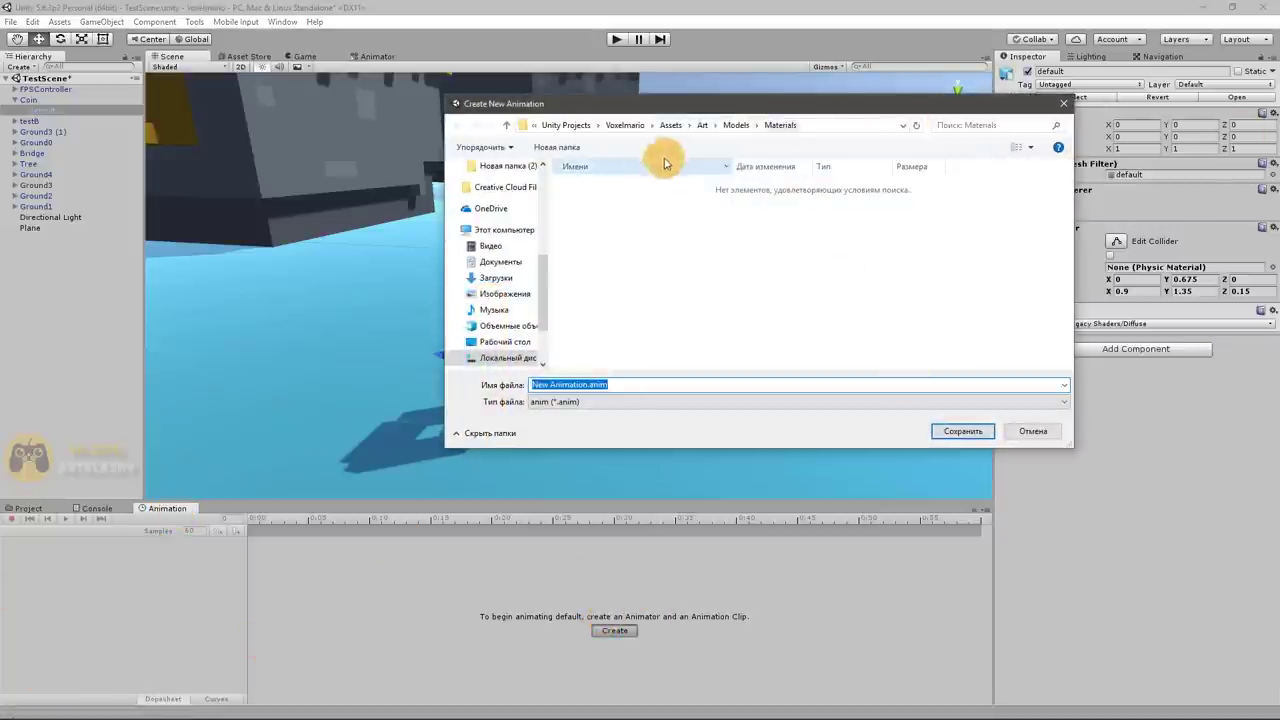
pyautogui.click(736, 125)
pyautogui.rightClick(780, 262)
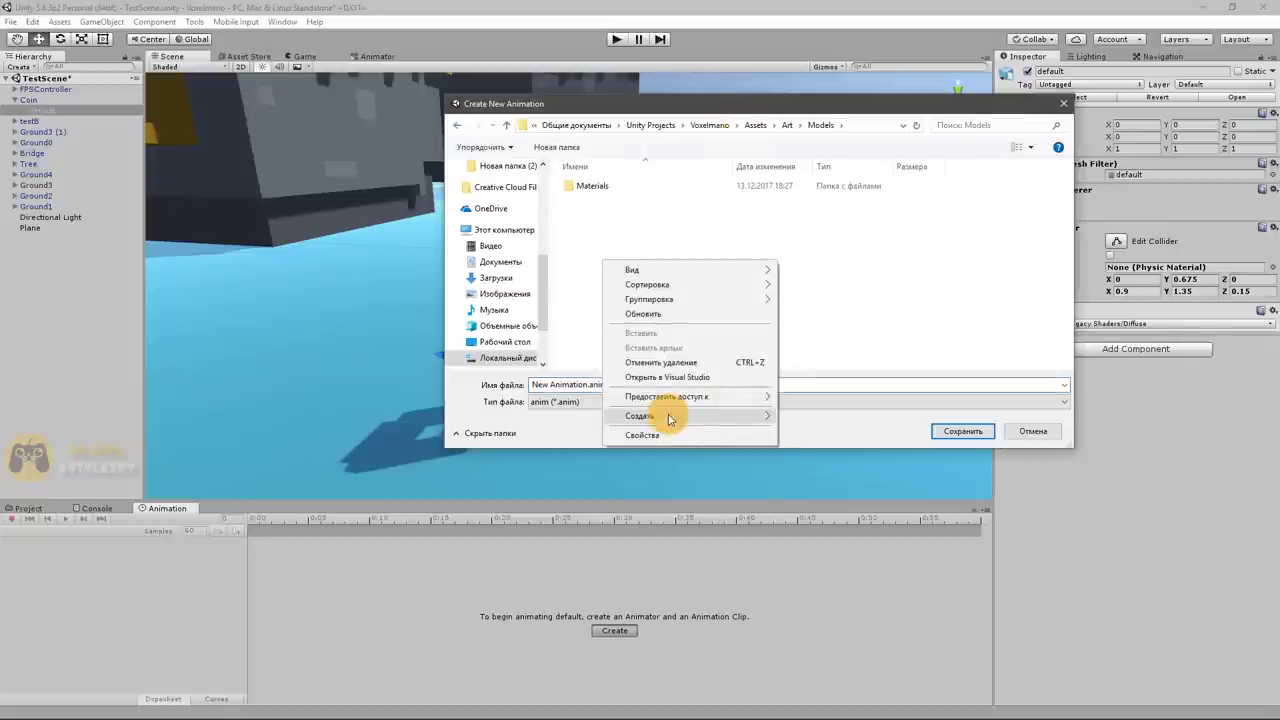
pyautogui.moveTo(670, 418)
pyautogui.click(508, 416)
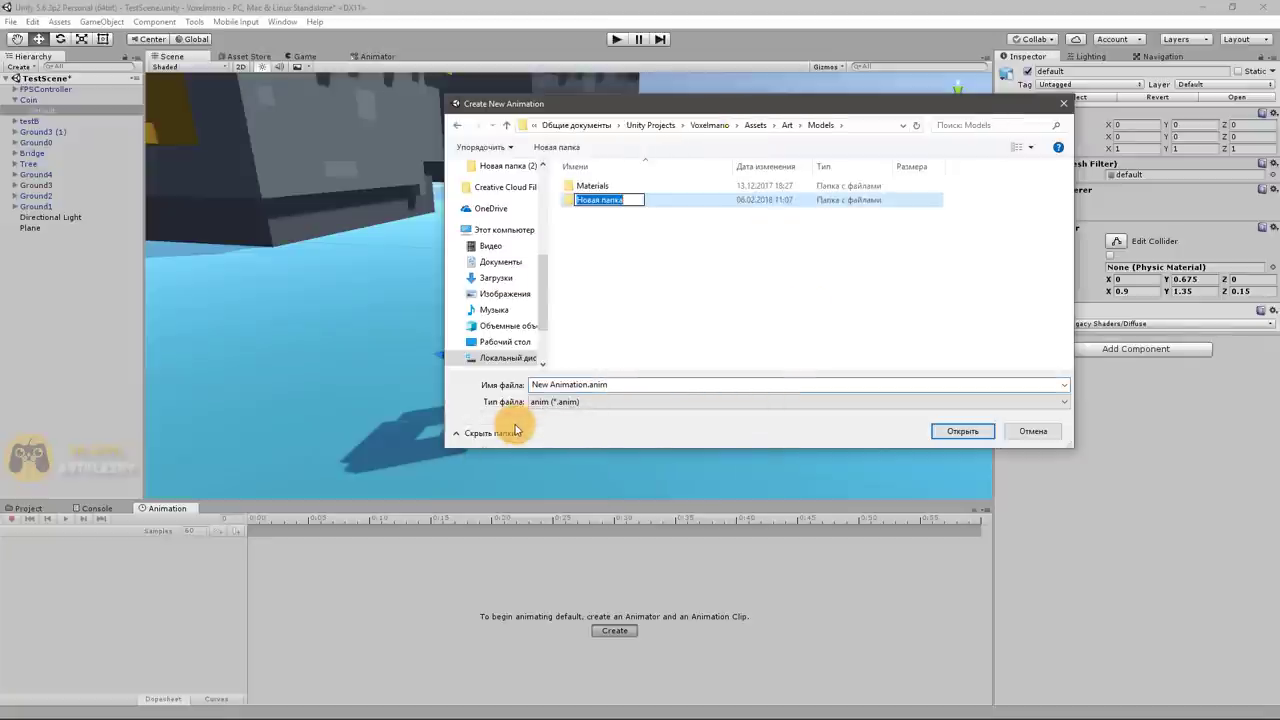
pyautogui.write('Coin')
pyautogui.press('Return')
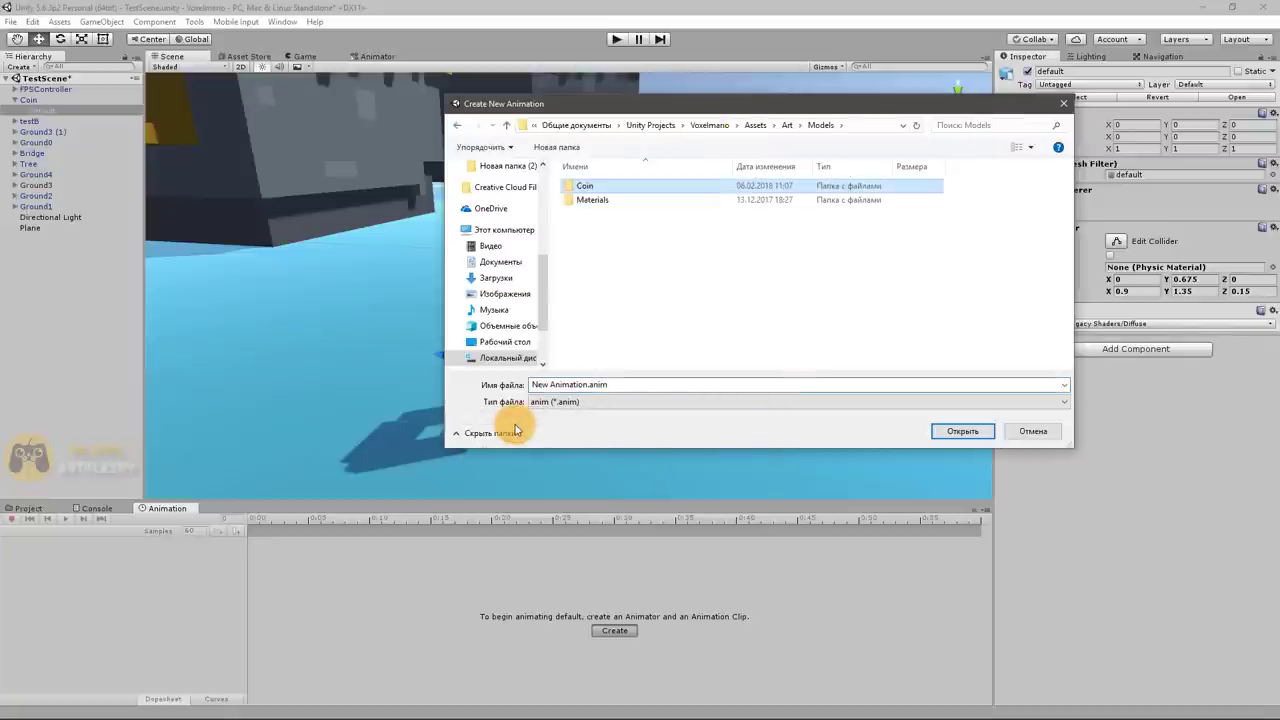
pyautogui.press('Return')
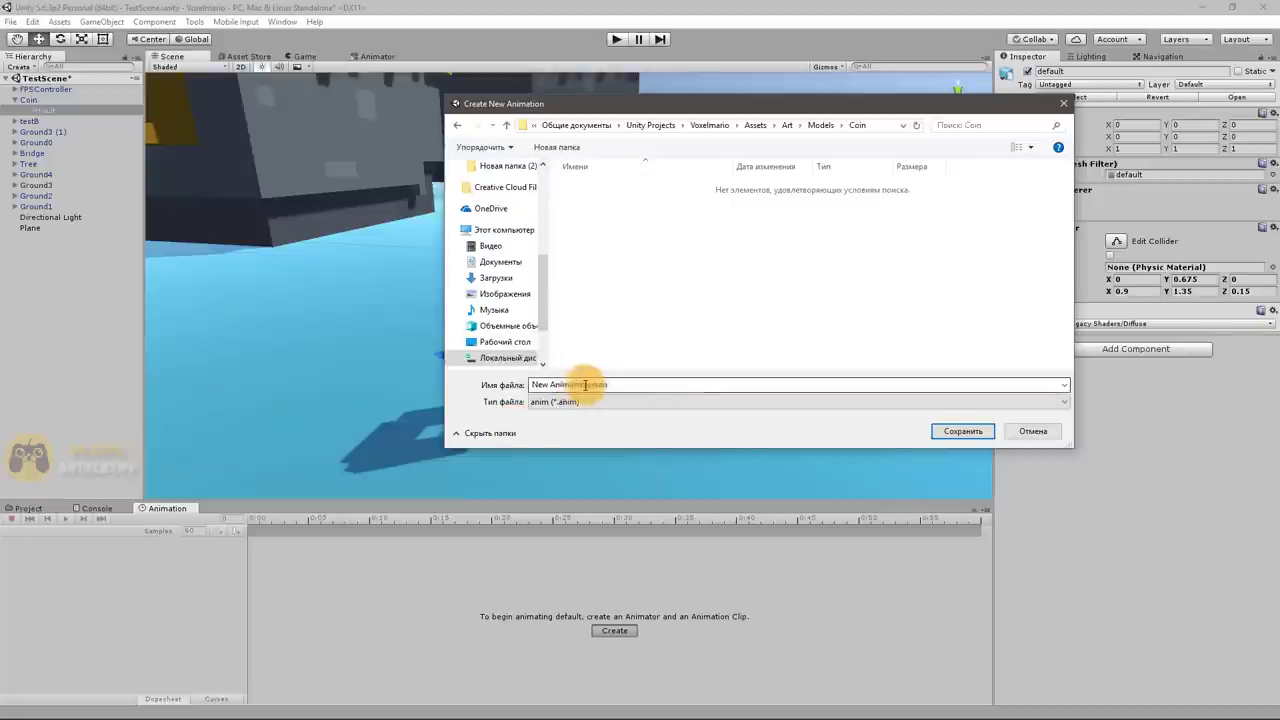
pyautogui.click(585, 384)
pyautogui.moveTo(585, 384); pyautogui.dragTo(507, 385)
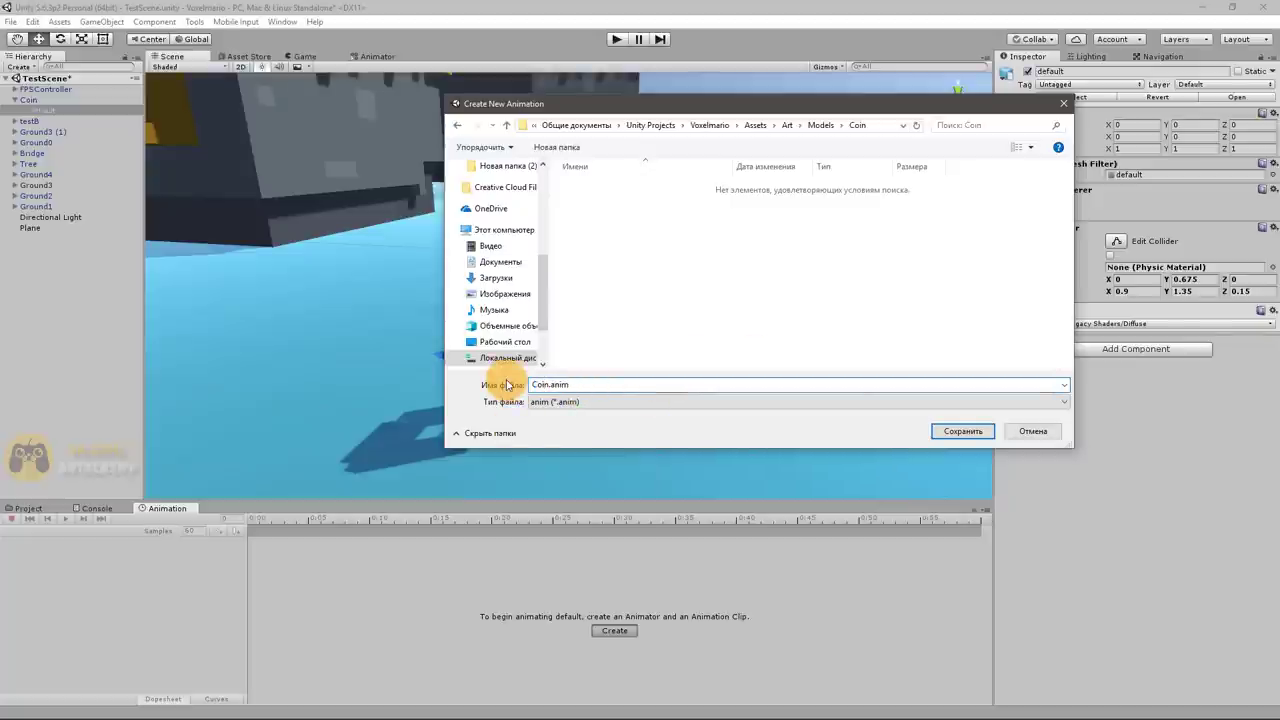
pyautogui.press('Return')
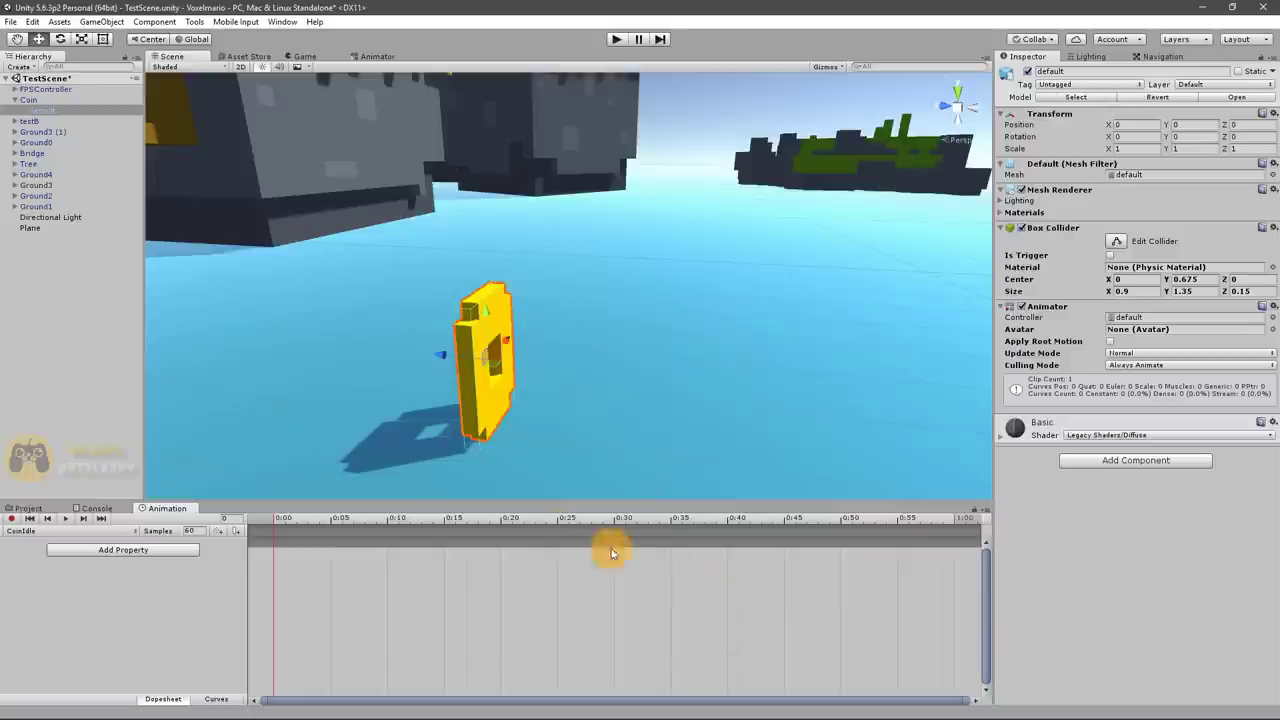
# Add the Transform Position property to CoinIdle with a keyframe at 1:00
pyautogui.click(160, 550)
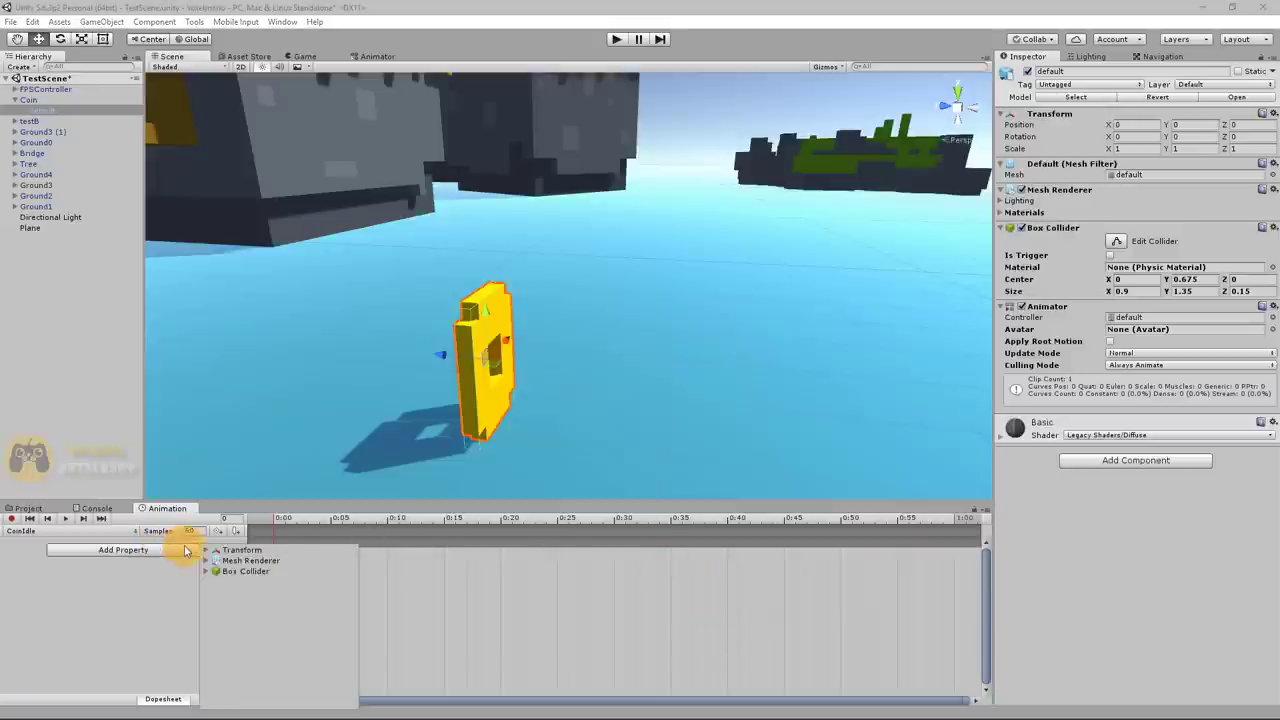
pyautogui.click(205, 551)
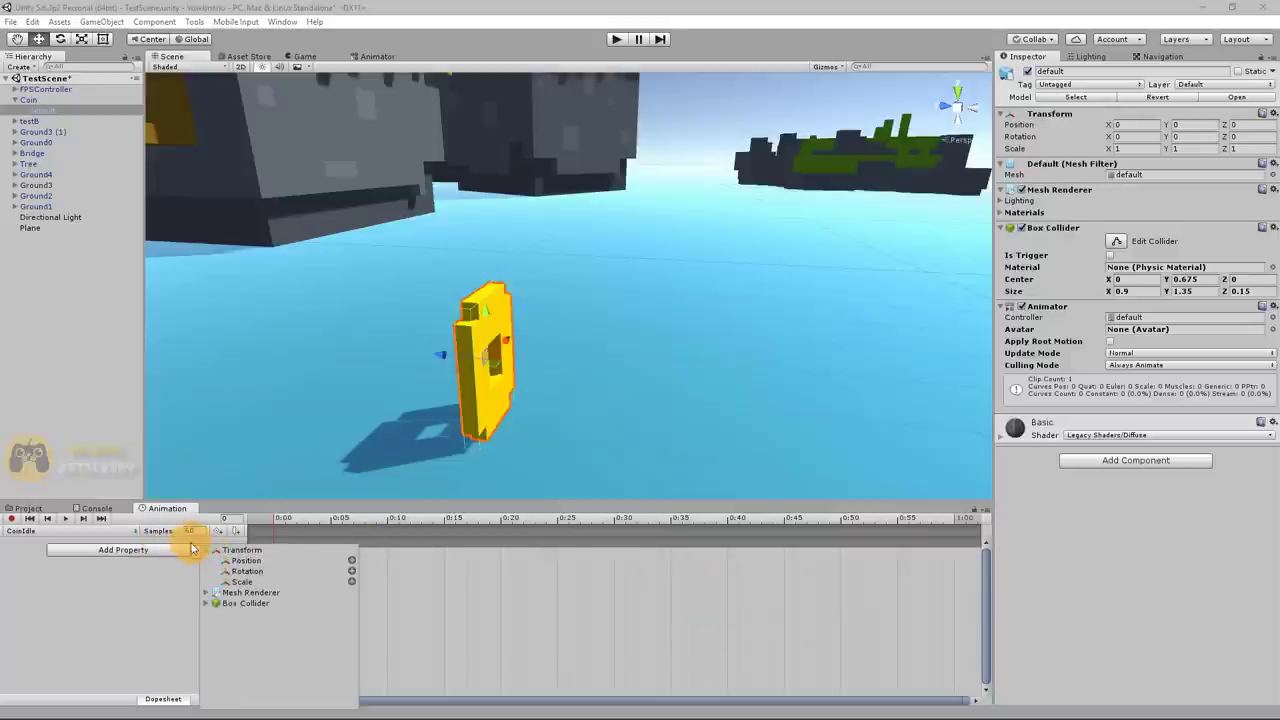
pyautogui.click(351, 563)
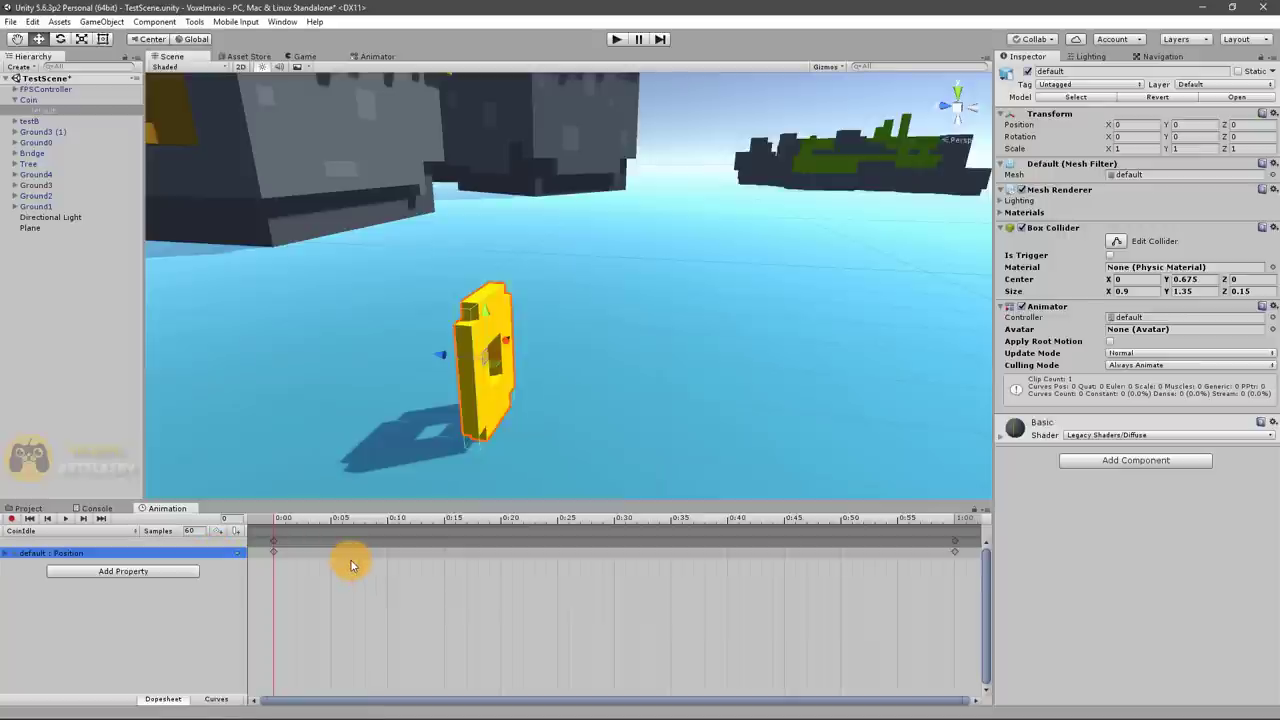
pyautogui.click(271, 524)
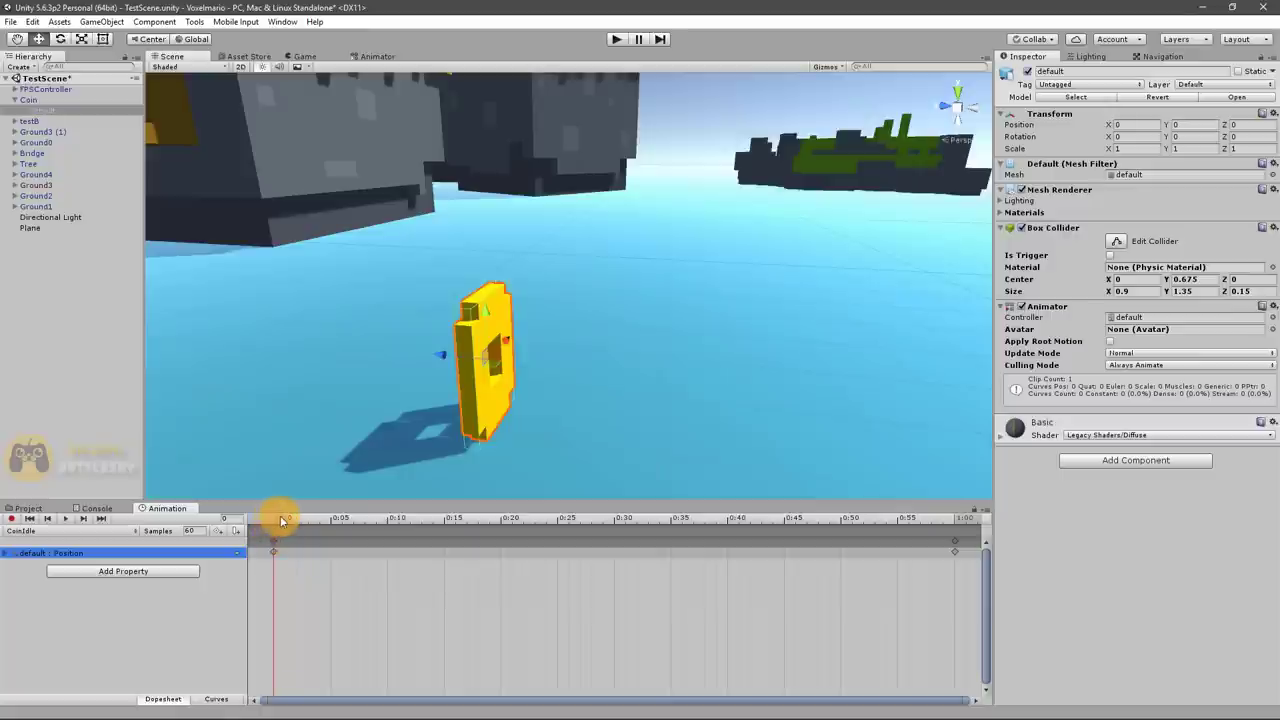
pyautogui.moveTo(281, 521); pyautogui.dragTo(959, 513)
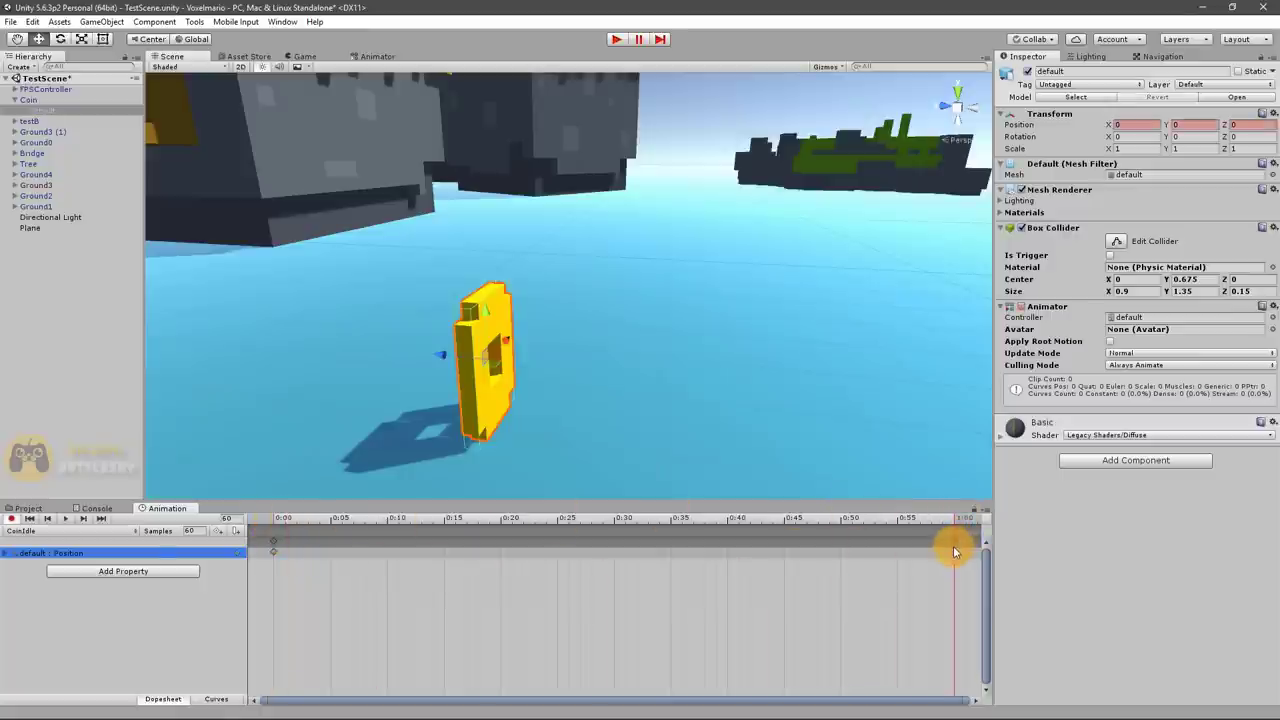
pyautogui.doubleClick(954, 551)
# Raise the coin to Y 0.525 at about 0:26 and preview the bobbing clip
pyautogui.click(594, 521)
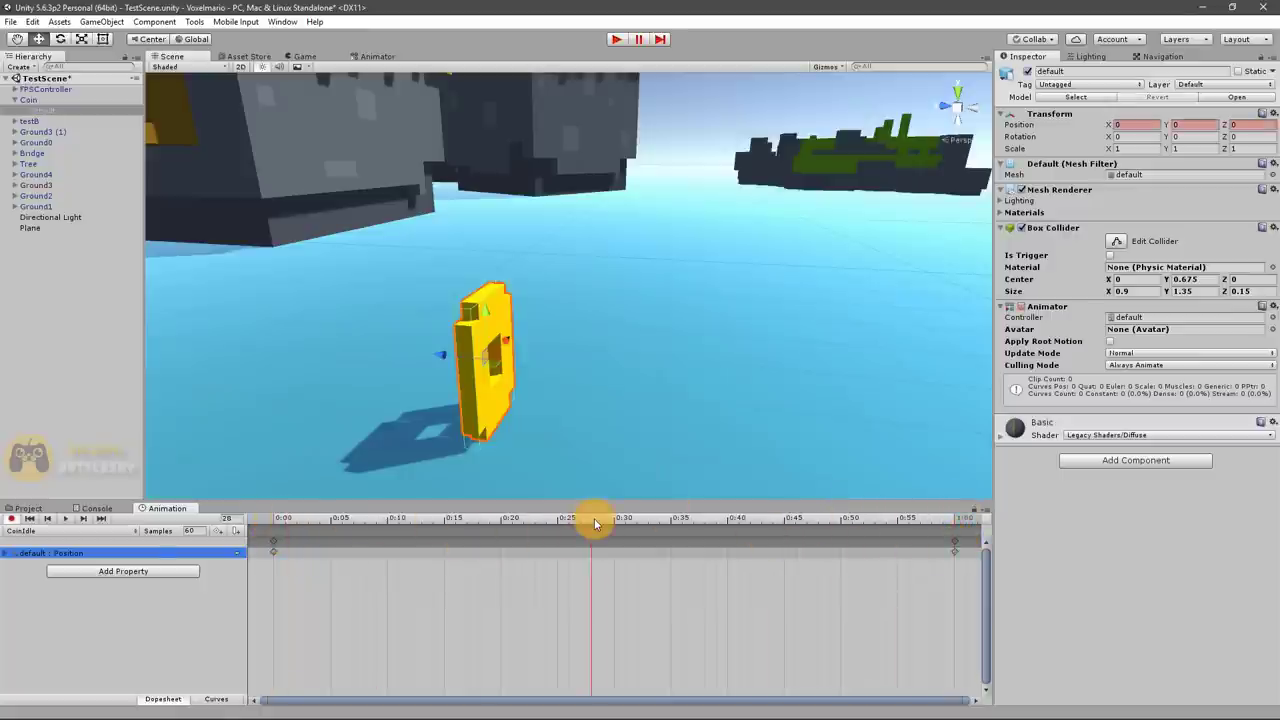
pyautogui.click(464, 388)
pyautogui.moveTo(484, 313); pyautogui.dragTo(511, 336)
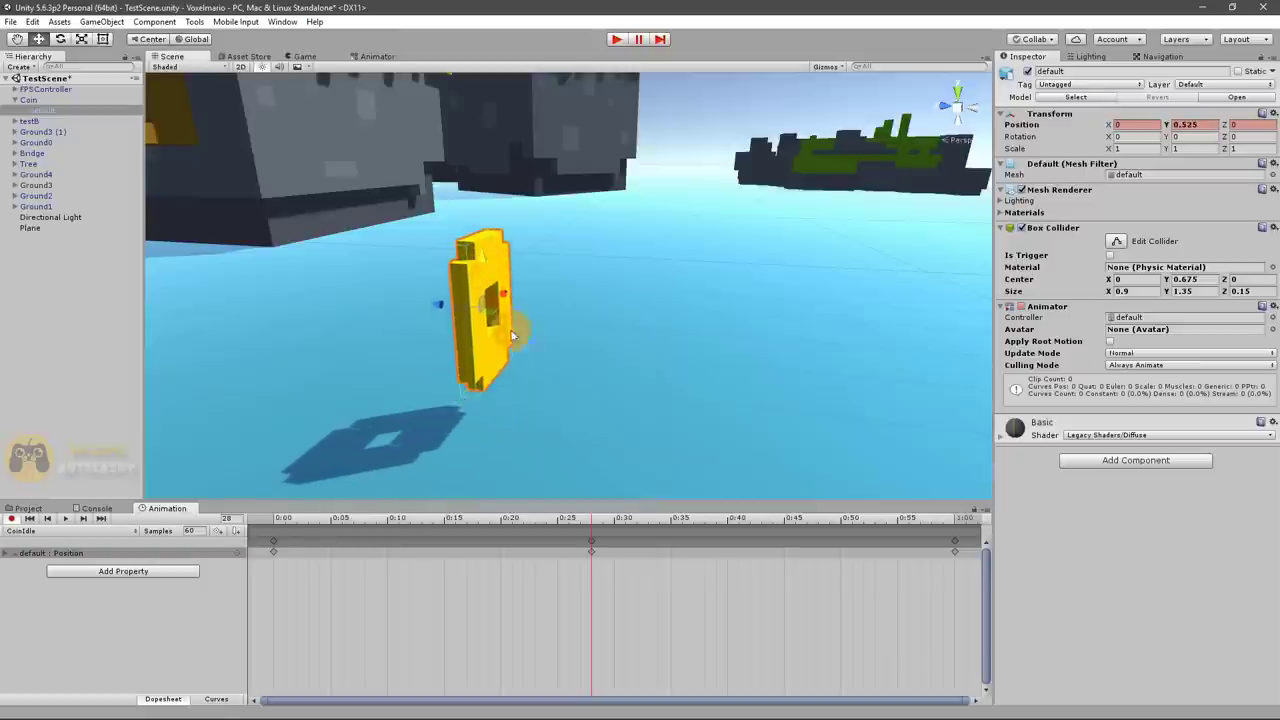
pyautogui.moveTo(591, 517)
pyautogui.mouseDown()
pyautogui.moveTo(277, 543)
pyautogui.moveTo(853, 503)
pyautogui.moveTo(275, 521)
pyautogui.mouseUp()
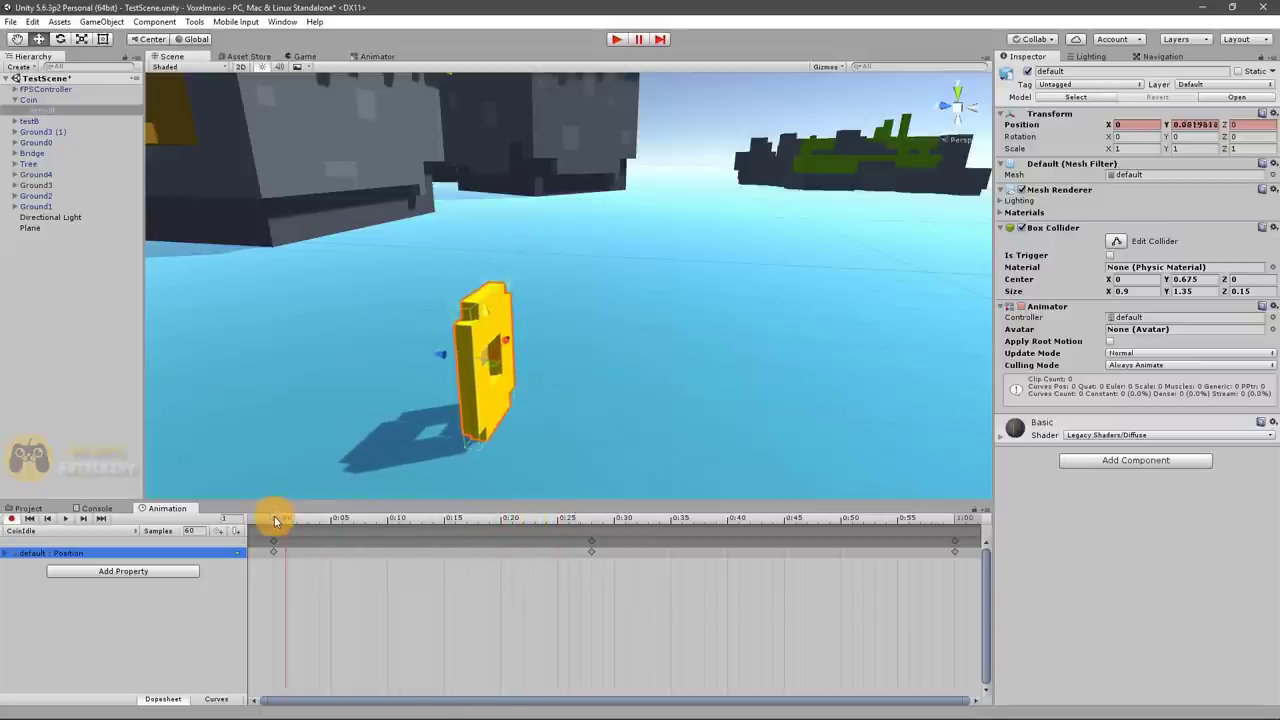
pyautogui.click(65, 522)
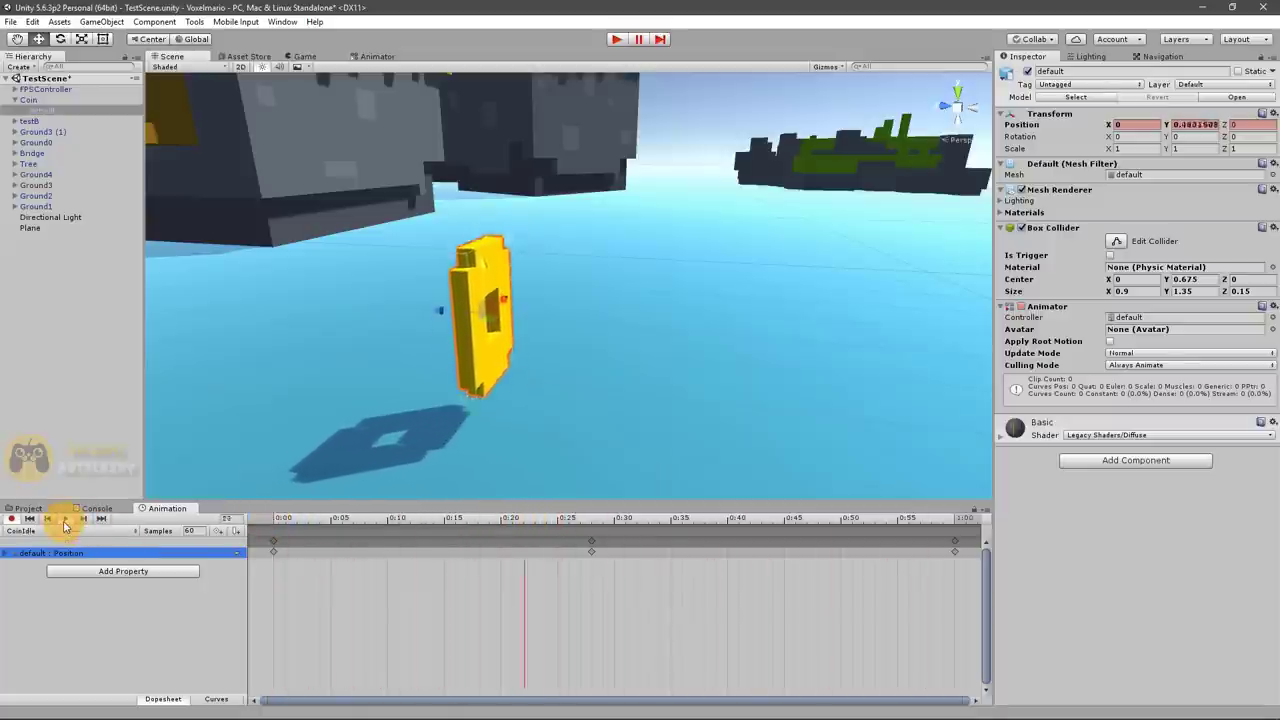
pyautogui.click(65, 522)
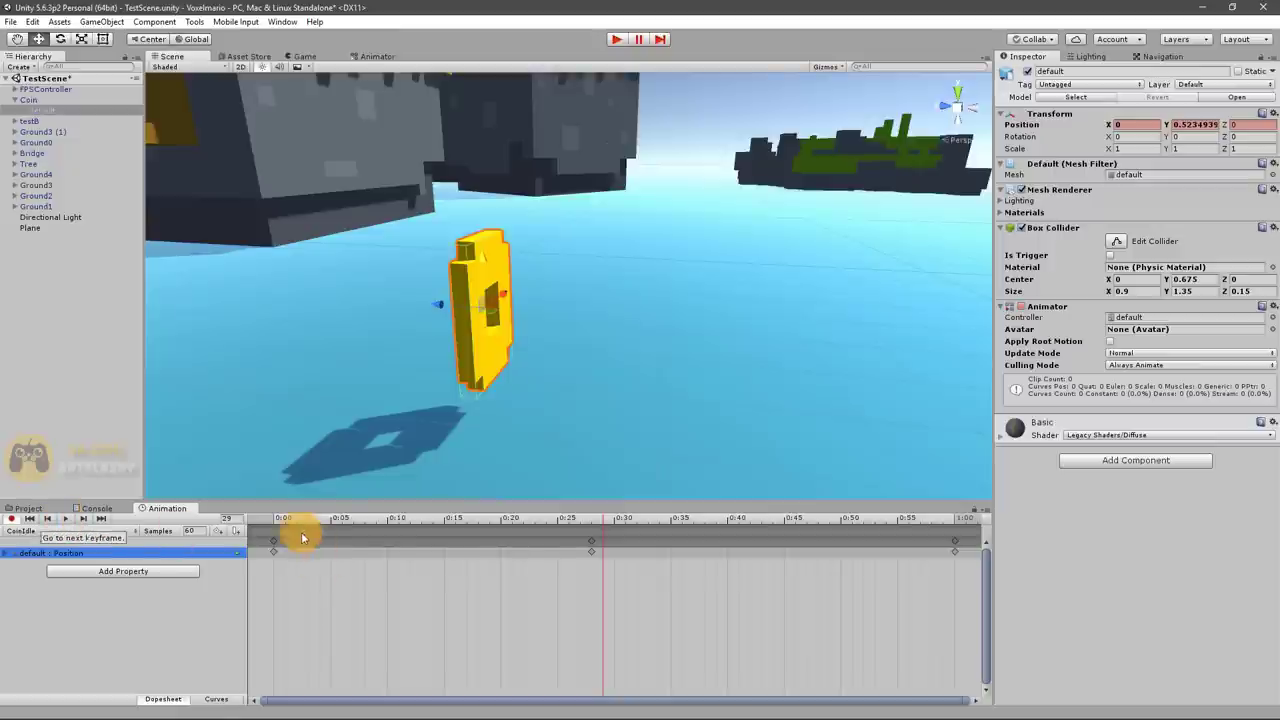
pyautogui.click(268, 520)
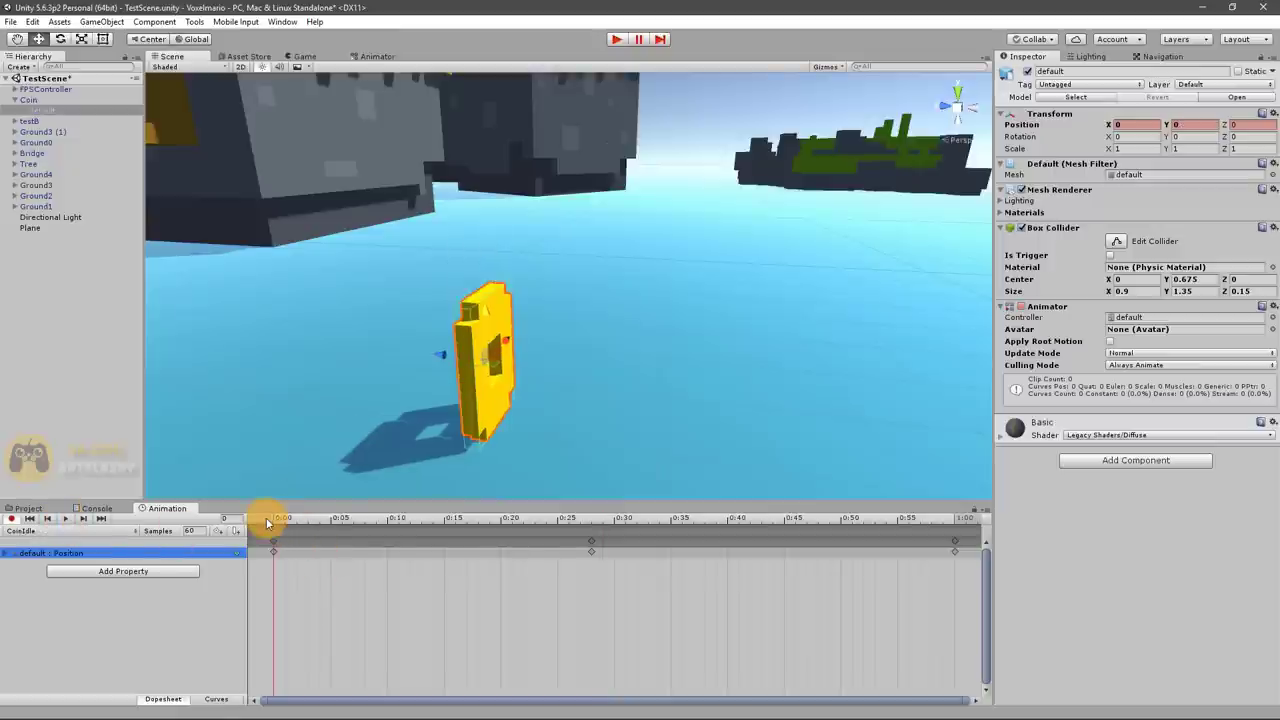
# Add the Transform Rotation property and key Rotation.y at 180 around frame 28
pyautogui.click(190, 571)
pyautogui.click(208, 561)
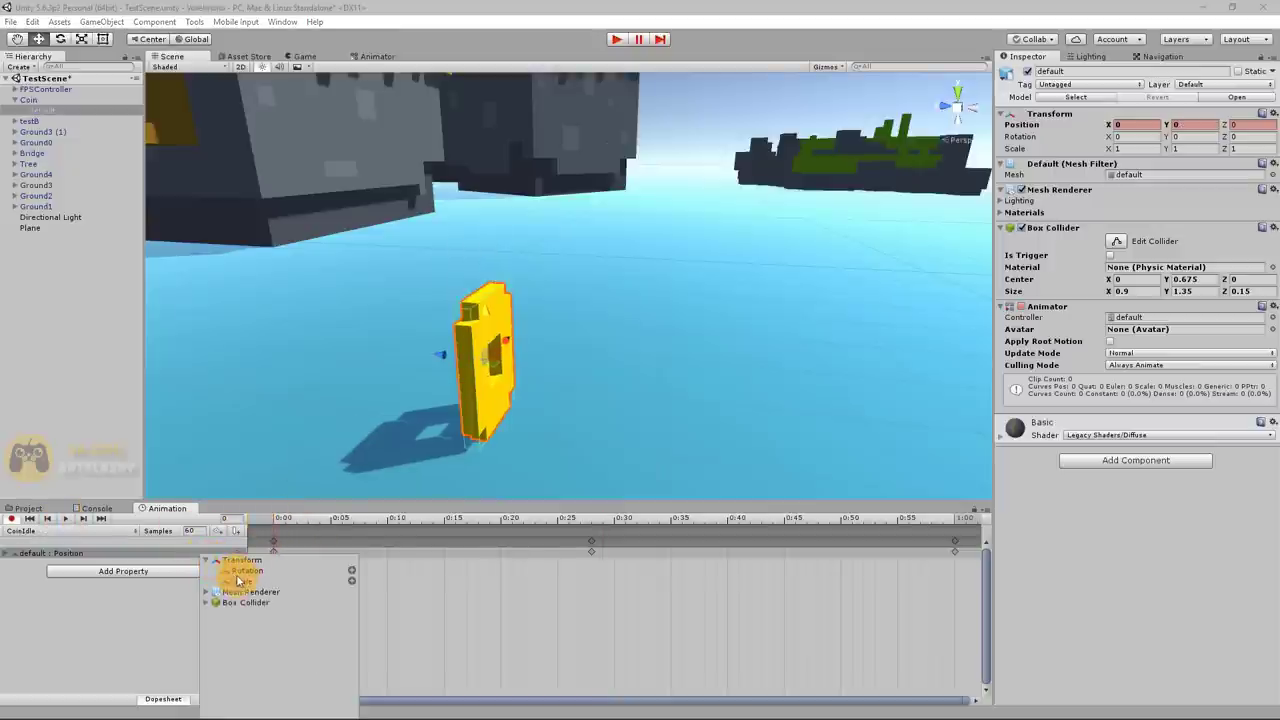
pyautogui.click(352, 571)
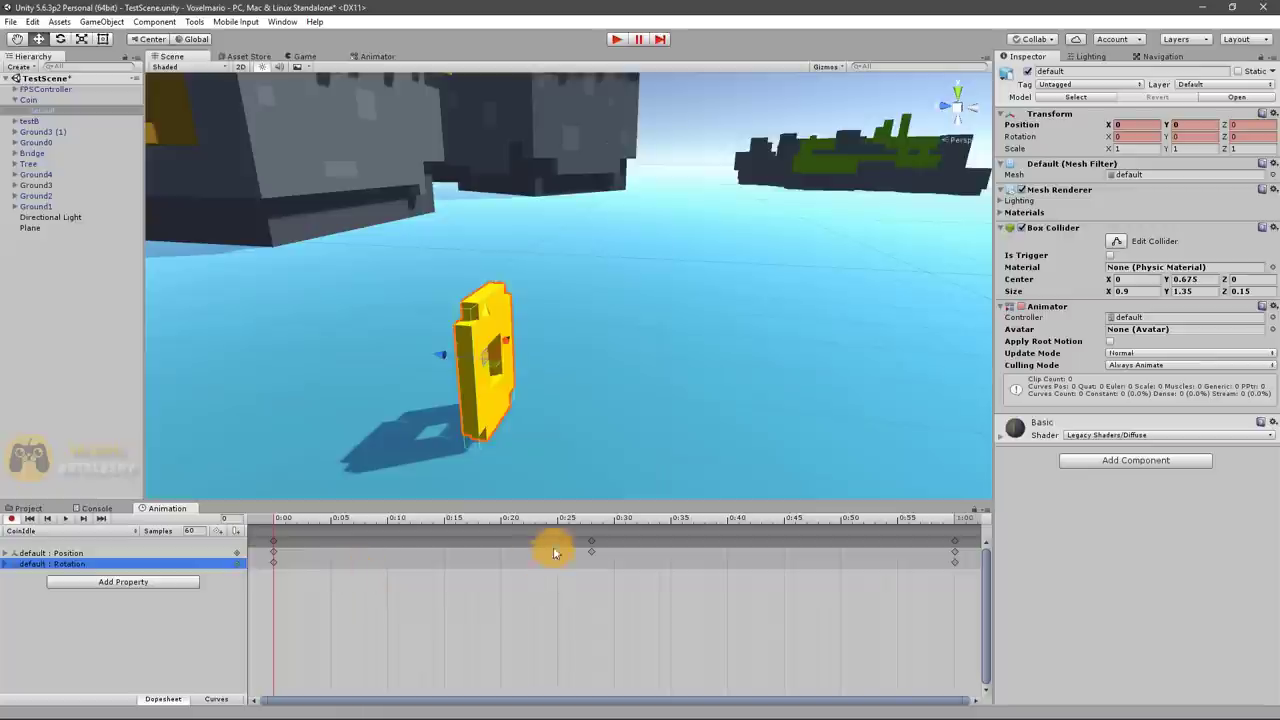
pyautogui.click(590, 527)
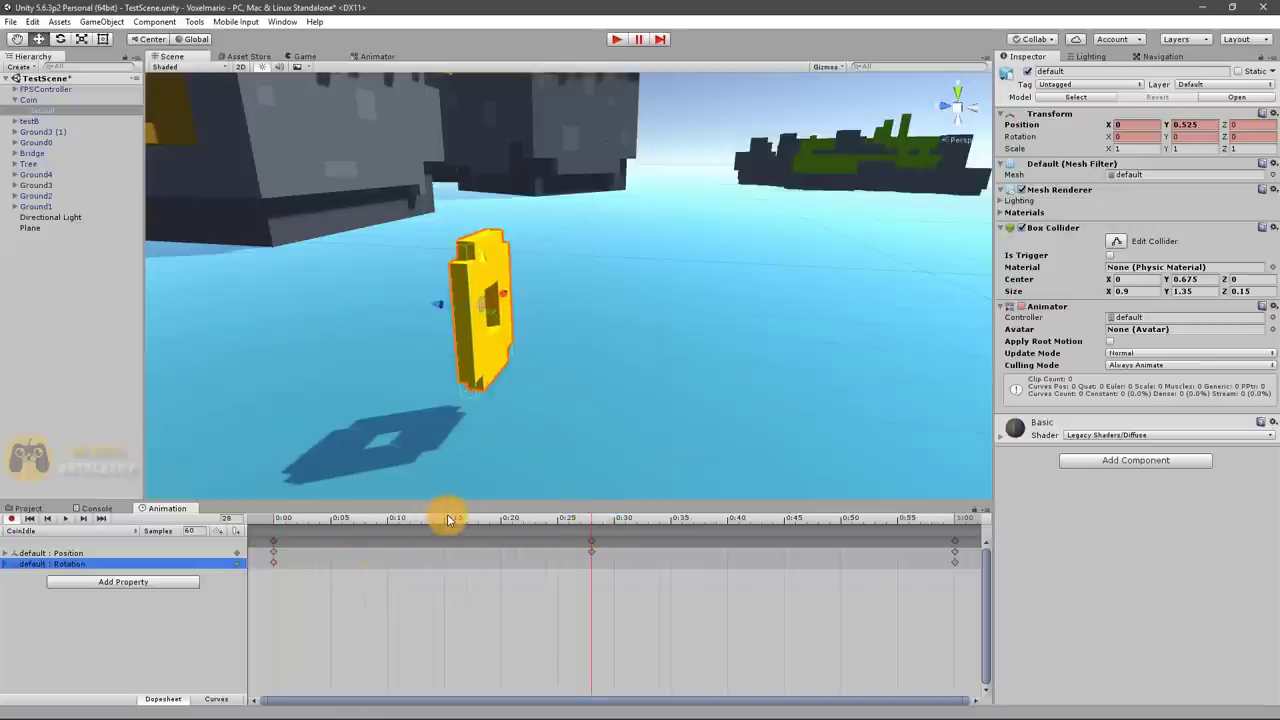
pyautogui.moveTo(68, 568); pyautogui.dragTo(12, 576)
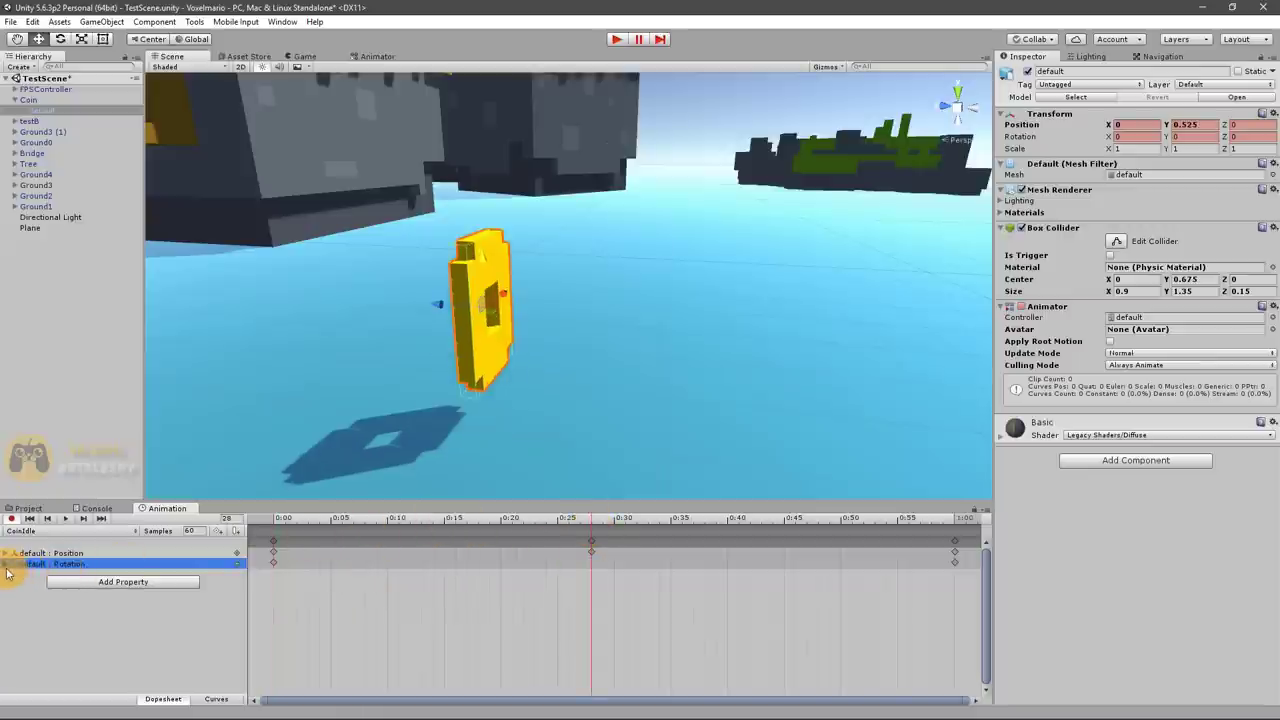
pyautogui.click(6, 572)
pyautogui.click(168, 583)
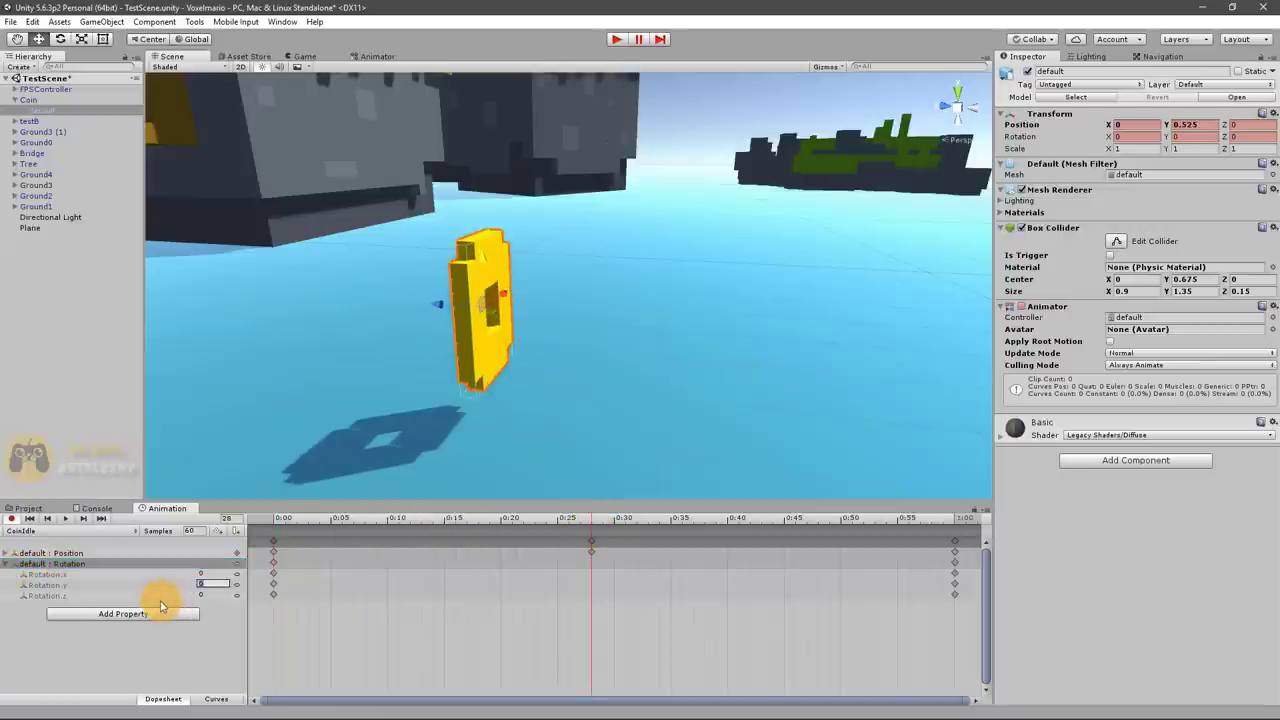
pyautogui.click(45, 574)
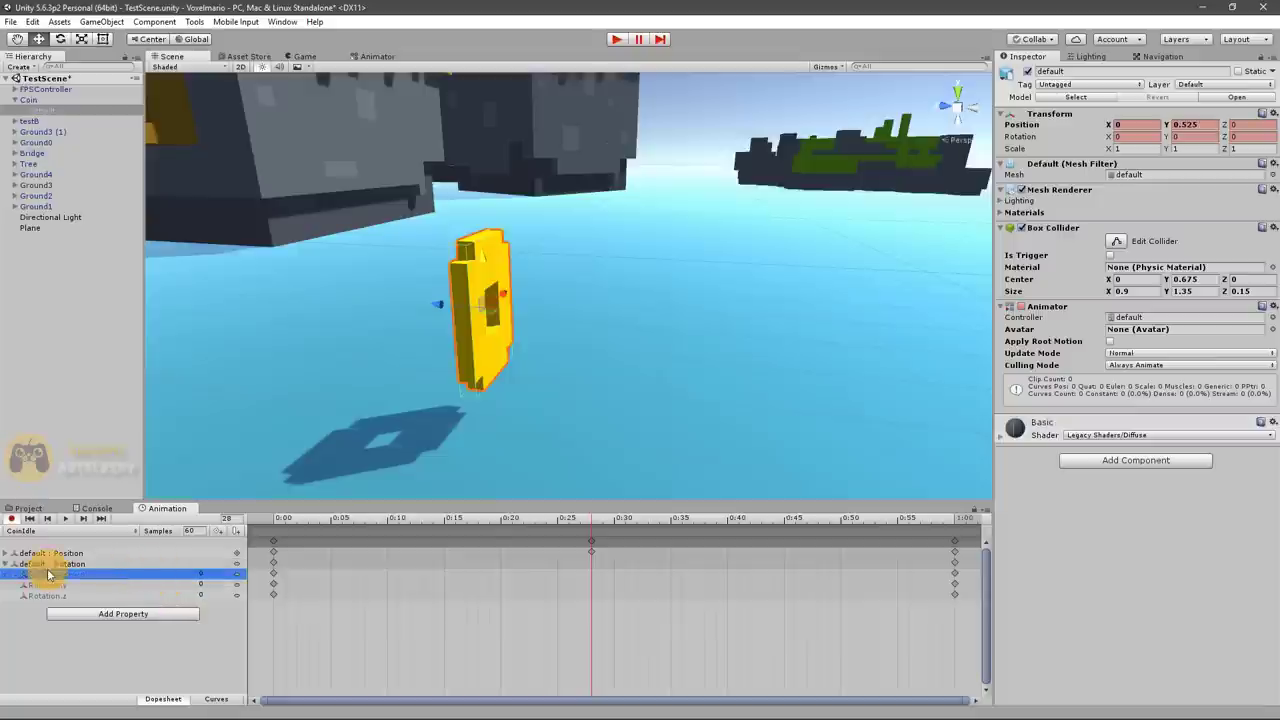
pyautogui.click(202, 584)
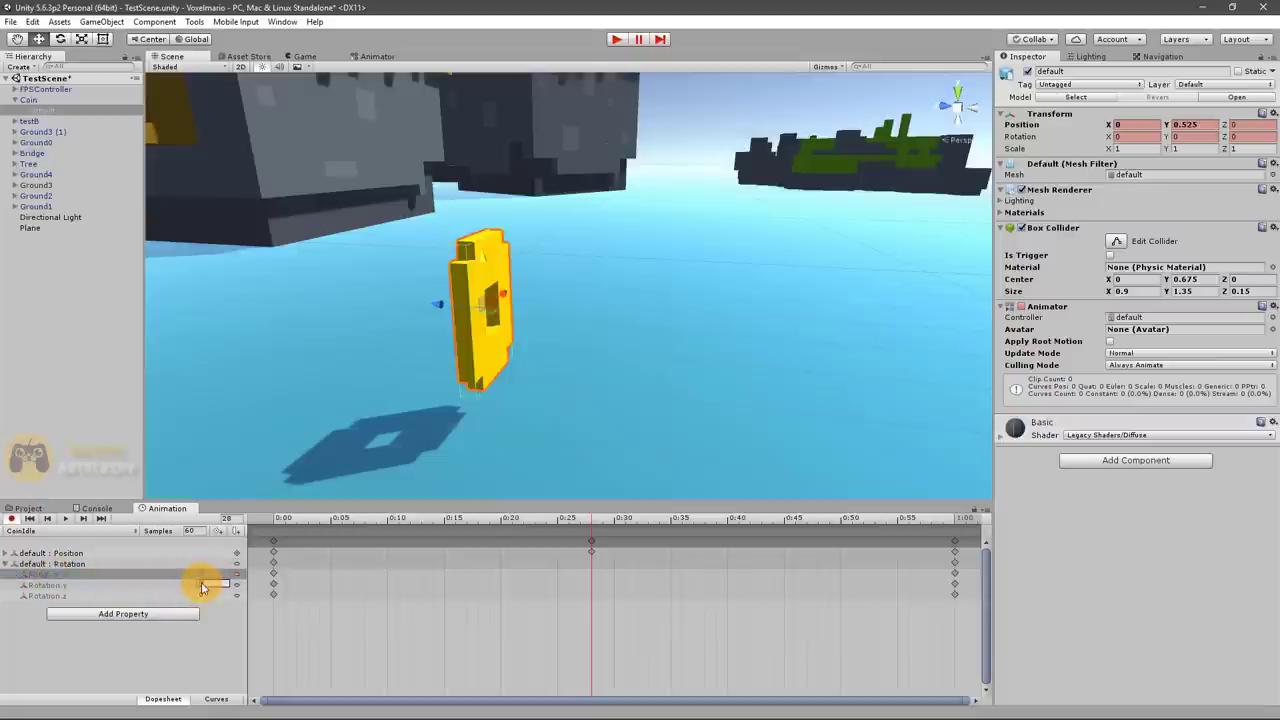
pyautogui.write('180')
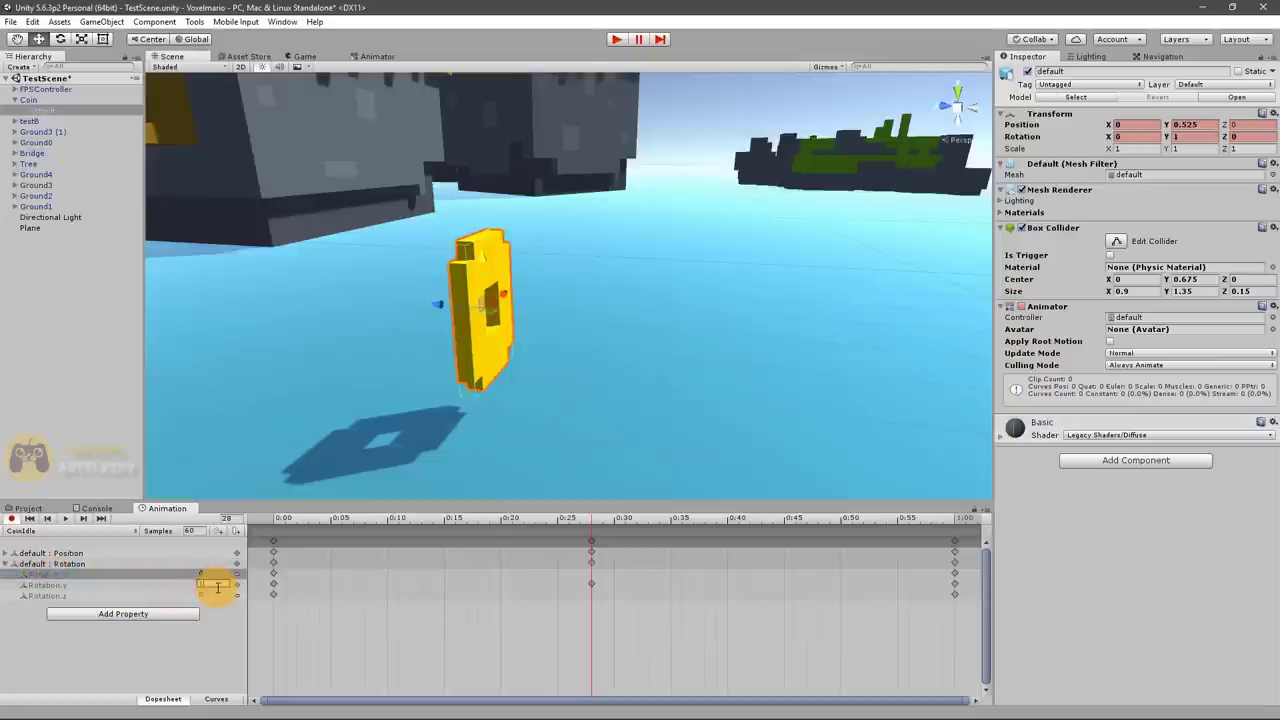
pyautogui.press('Tab')
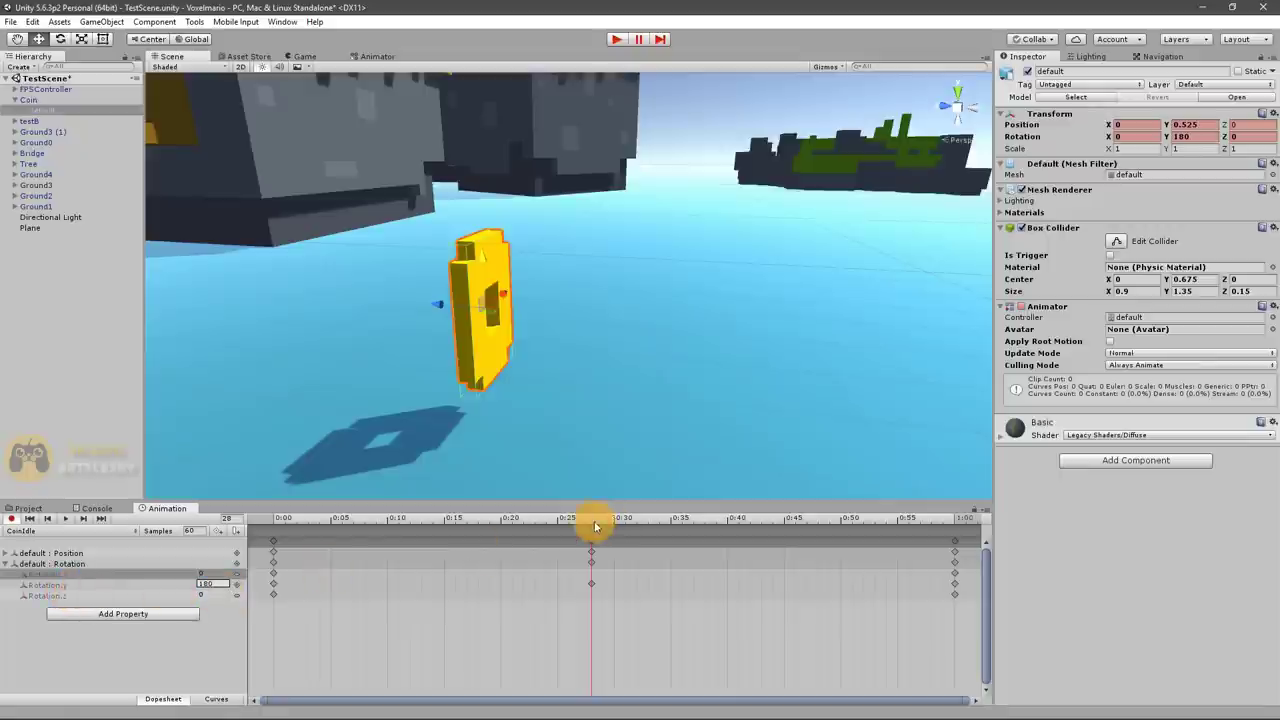
# Preview the spin and move the 180 rotation keyframe to 1:00
pyautogui.moveTo(591, 521)
pyautogui.mouseDown()
pyautogui.moveTo(259, 535)
pyautogui.moveTo(943, 534)
pyautogui.mouseUp()
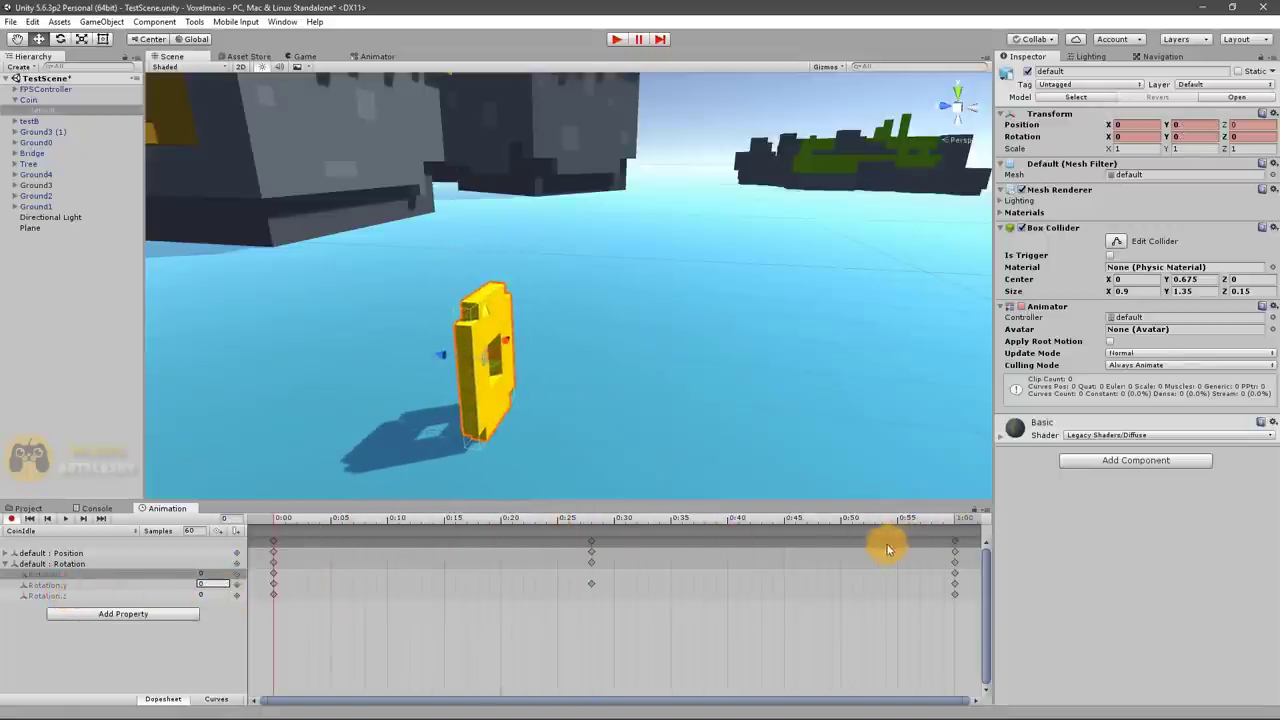
pyautogui.click(60, 520)
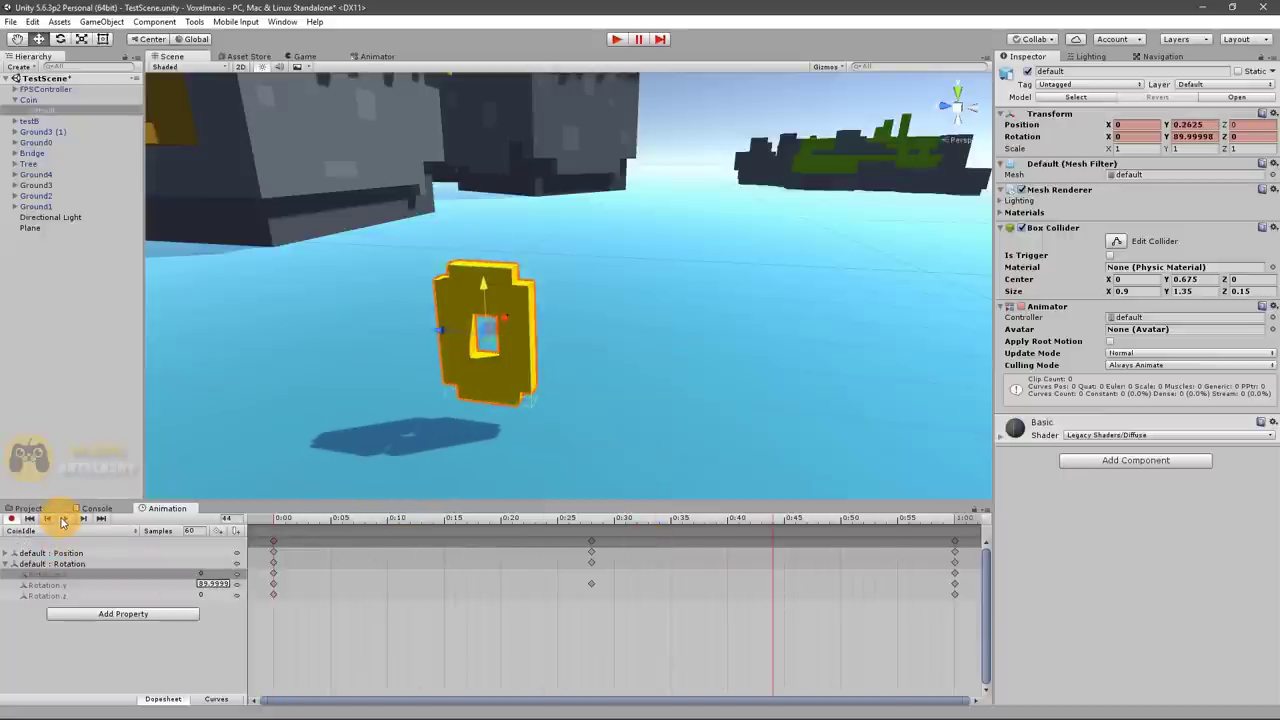
pyautogui.click(64, 519)
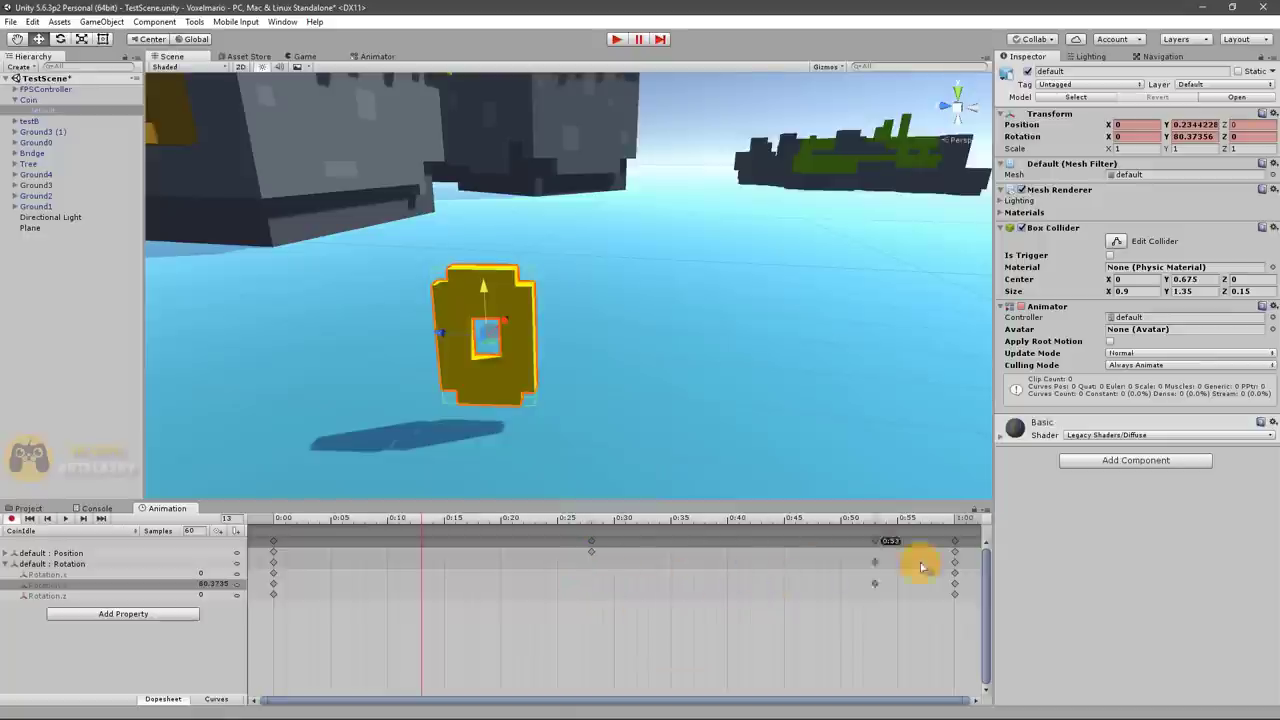
pyautogui.moveTo(960, 569); pyautogui.dragTo(960, 569)
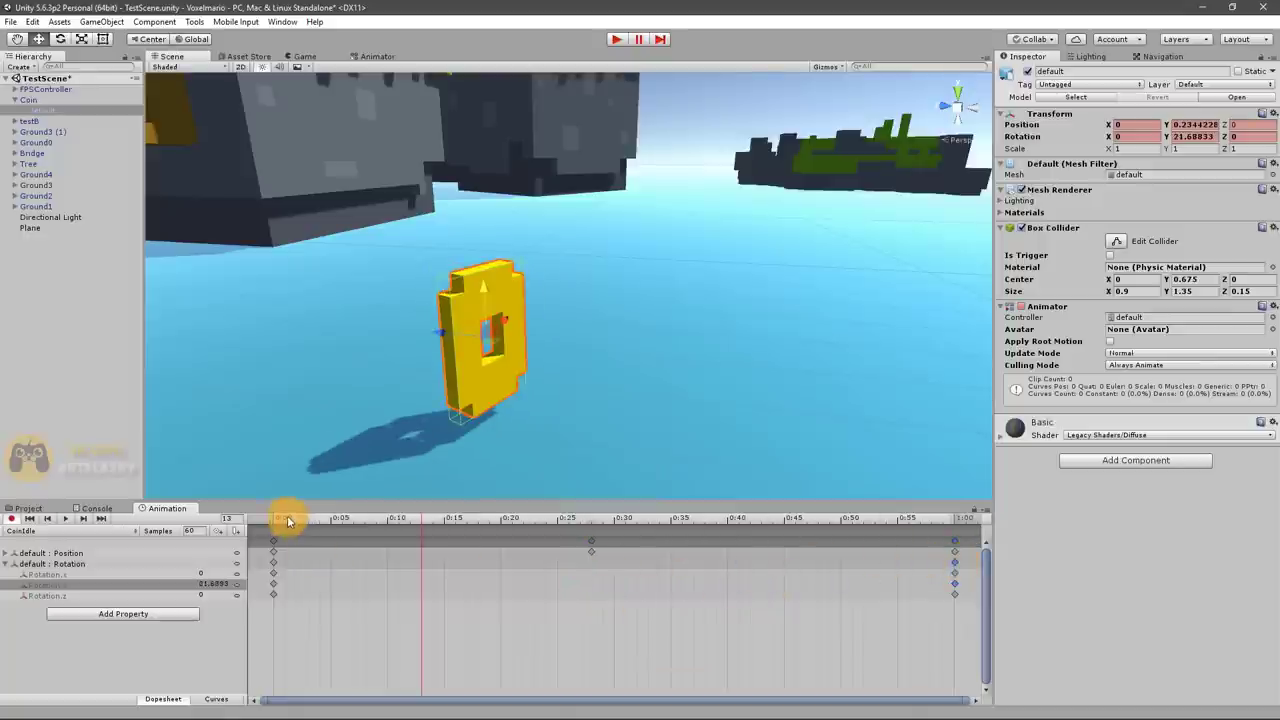
pyautogui.moveTo(290, 517); pyautogui.dragTo(249, 517)
# Play the CoinIdle clip to watch the spin, then exit animation preview mode
pyautogui.press('space')
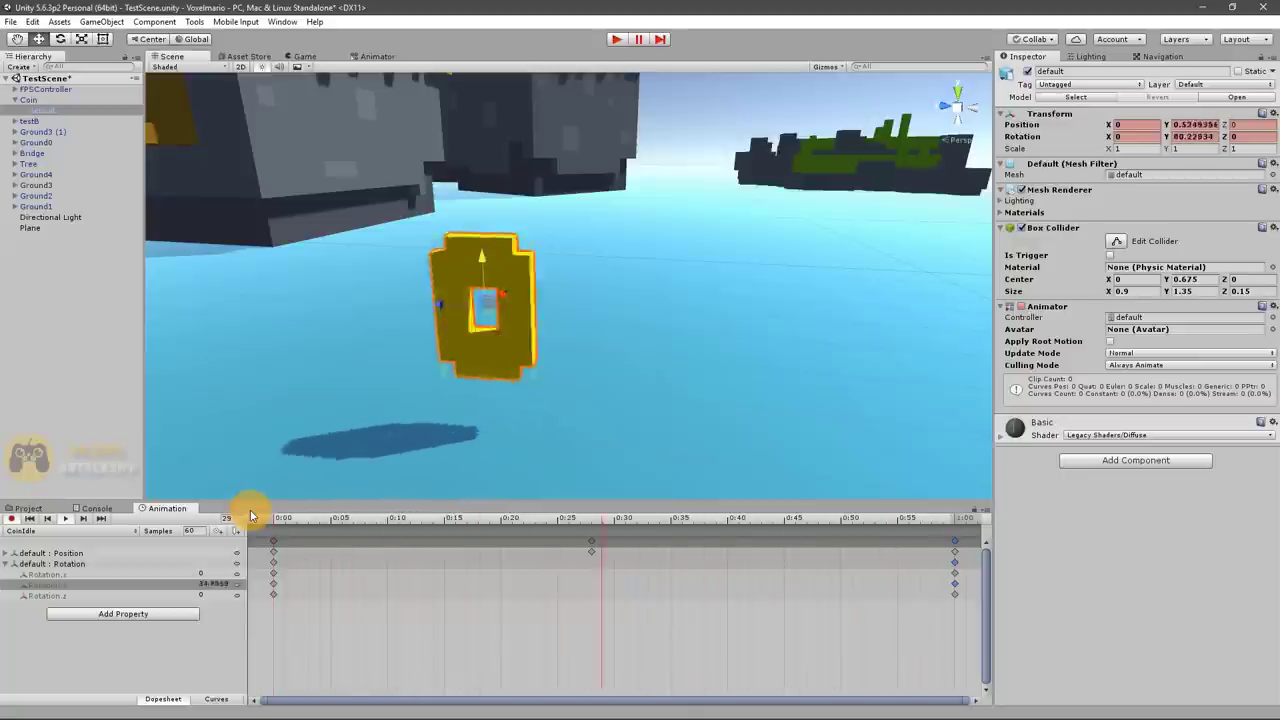
pyautogui.scroll(-5, 520, 360)
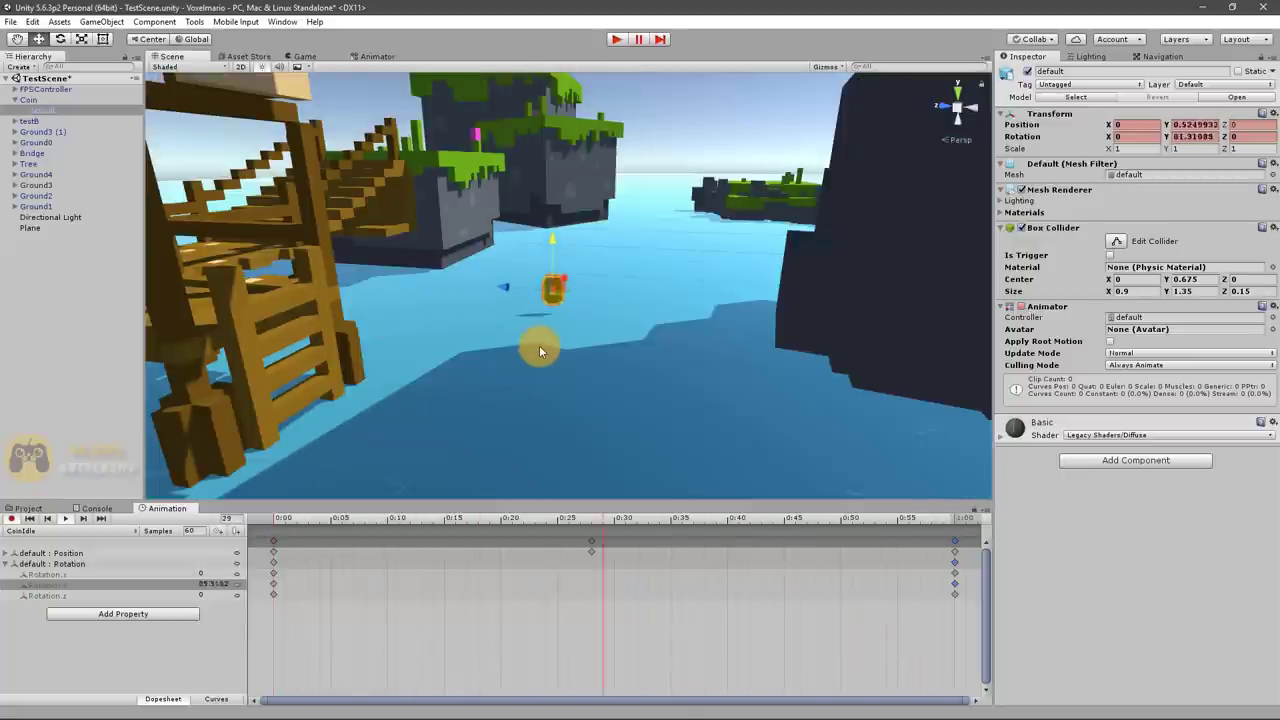
pyautogui.scroll(3, 615, 283)
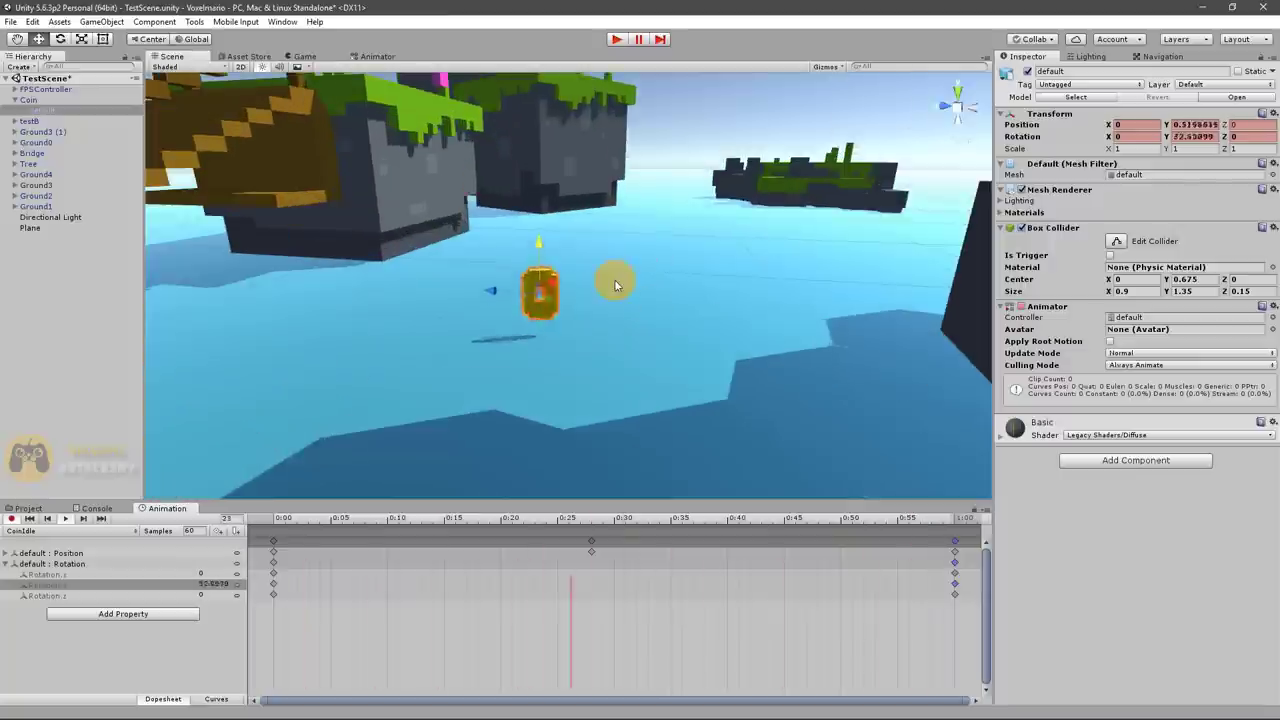
pyautogui.scroll(2, 614, 279)
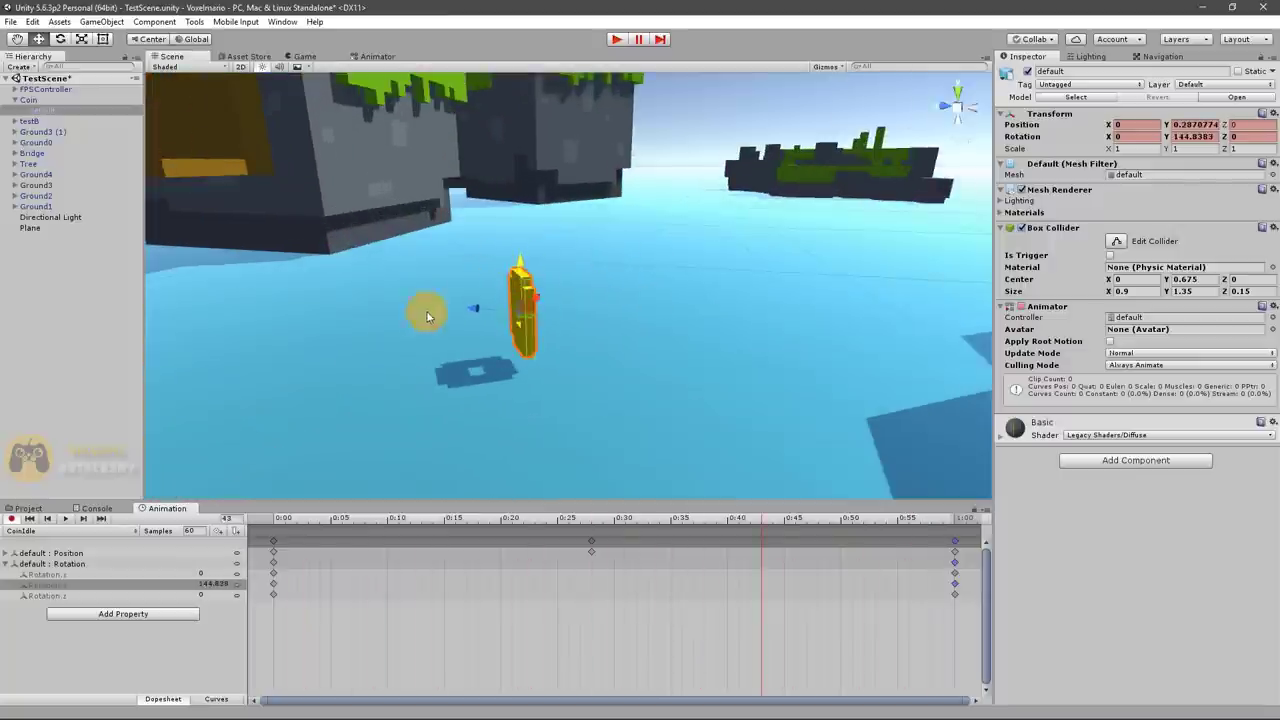
pyautogui.click(10, 522)
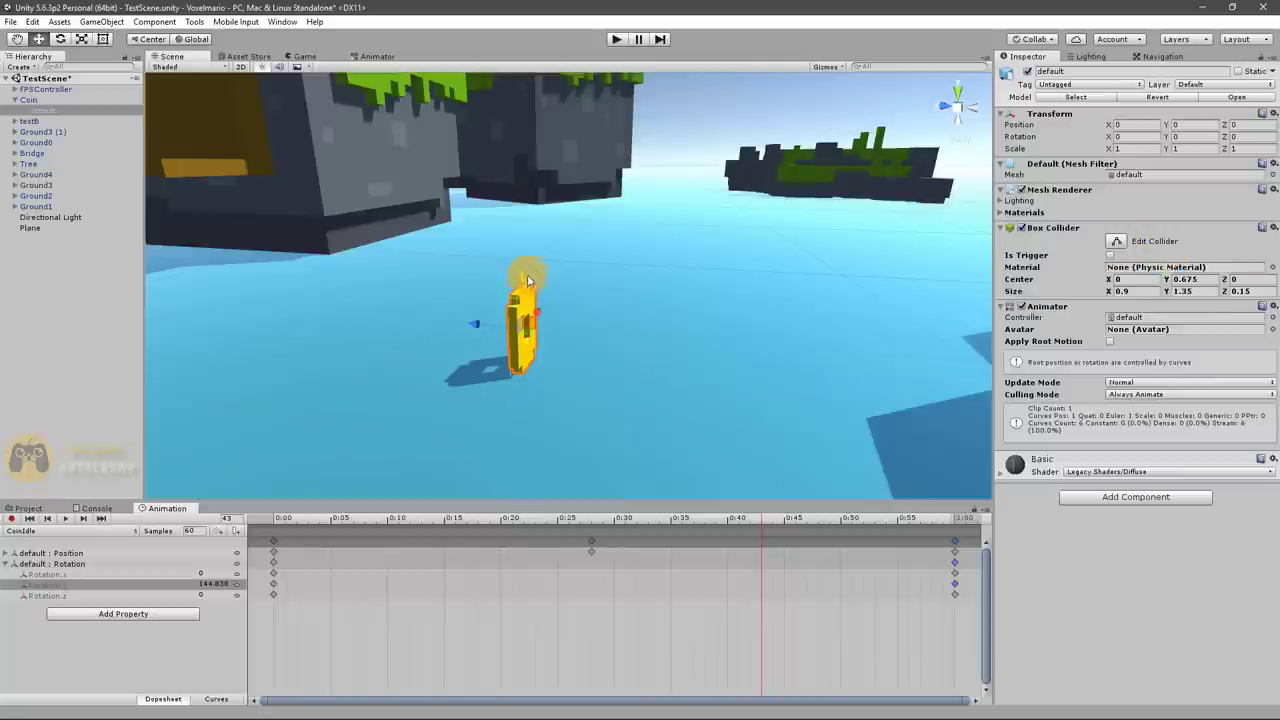
# Raise the coin to Y 1.08 and place a duplicate beside it at X 2.8
pyautogui.moveTo(528, 281); pyautogui.dragTo(540, 232)
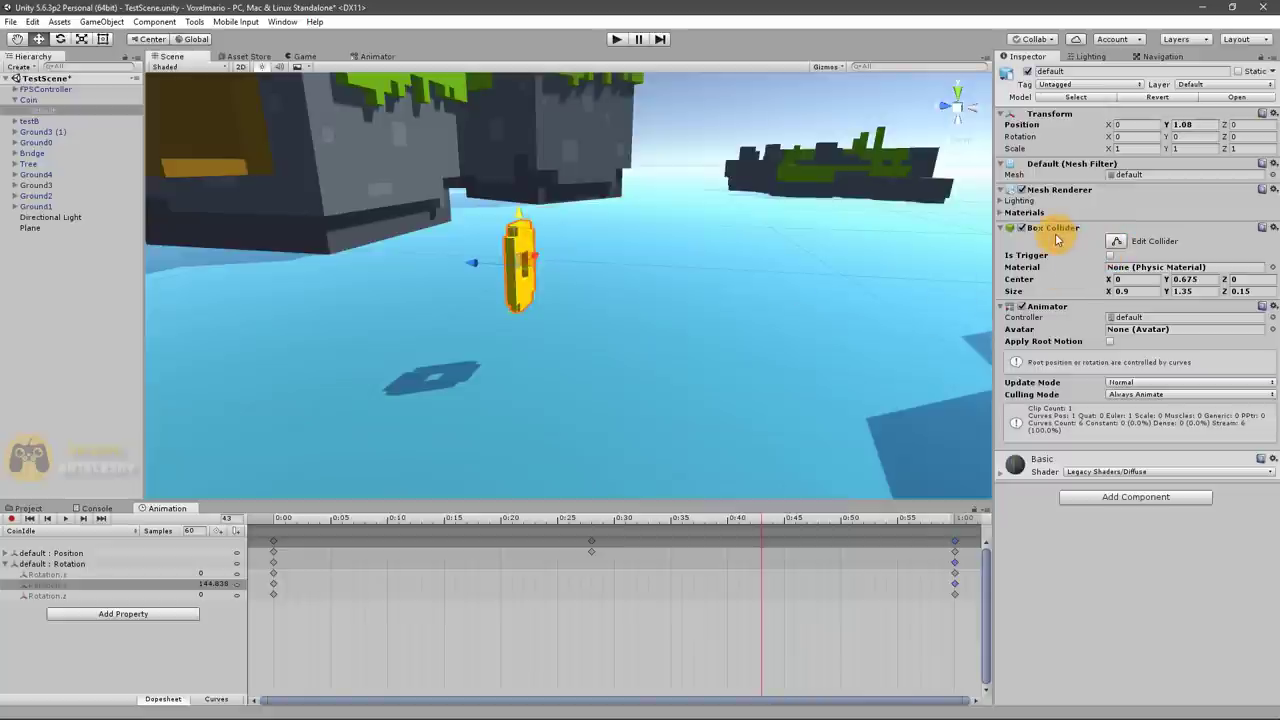
pyautogui.moveTo(581, 249)
pyautogui.mouseDown(button='middle')
pyautogui.moveTo(589, 271)
pyautogui.moveTo(603, 256)
pyautogui.moveTo(666, 287)
pyautogui.mouseUp(button='middle')
pyautogui.hotkey('ctrl', 'd')
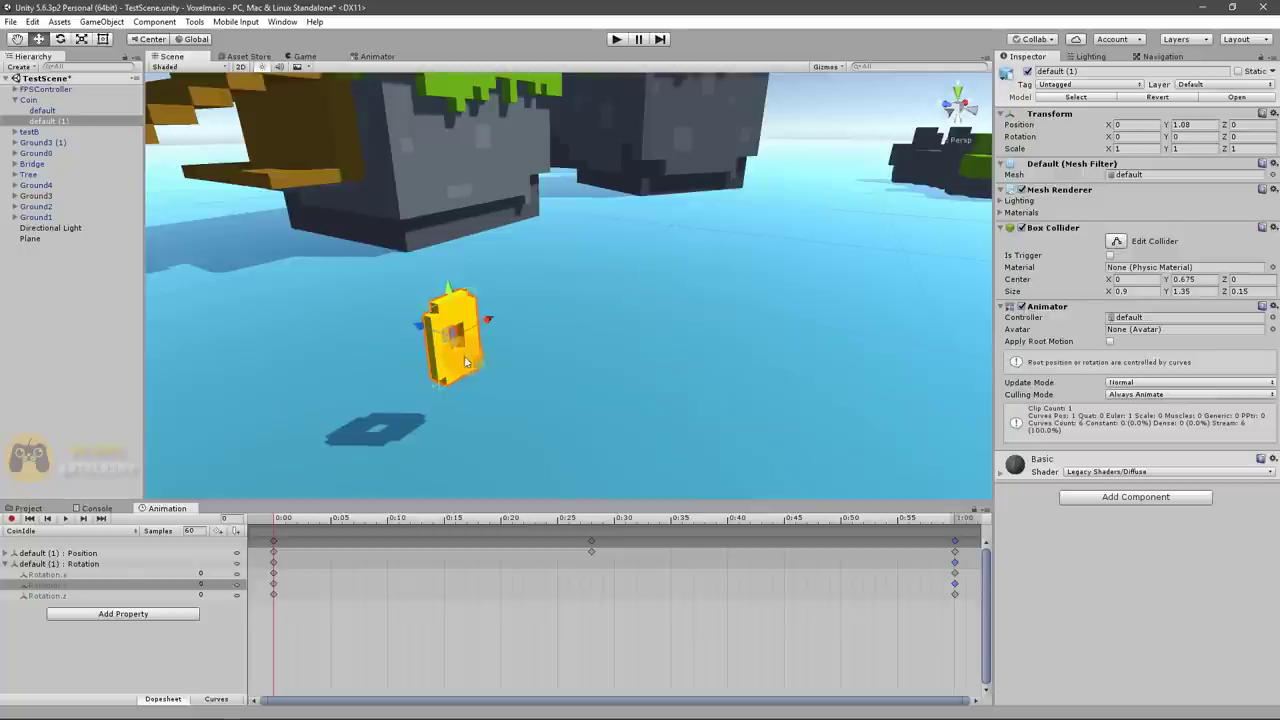
pyautogui.moveTo(483, 325); pyautogui.dragTo(614, 271)
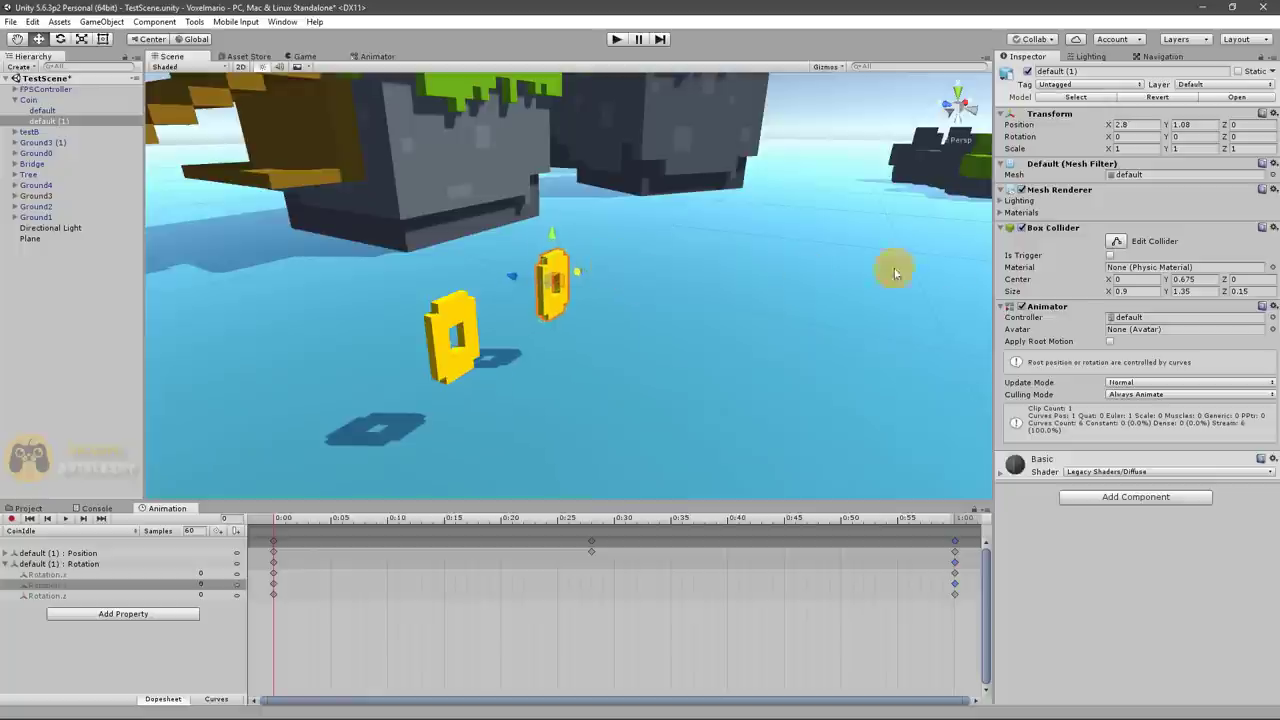
# Make the copy's Box Collider a trigger, collapse its Animator, and enter Play mode
pyautogui.click(1110, 256)
pyautogui.click(998, 306)
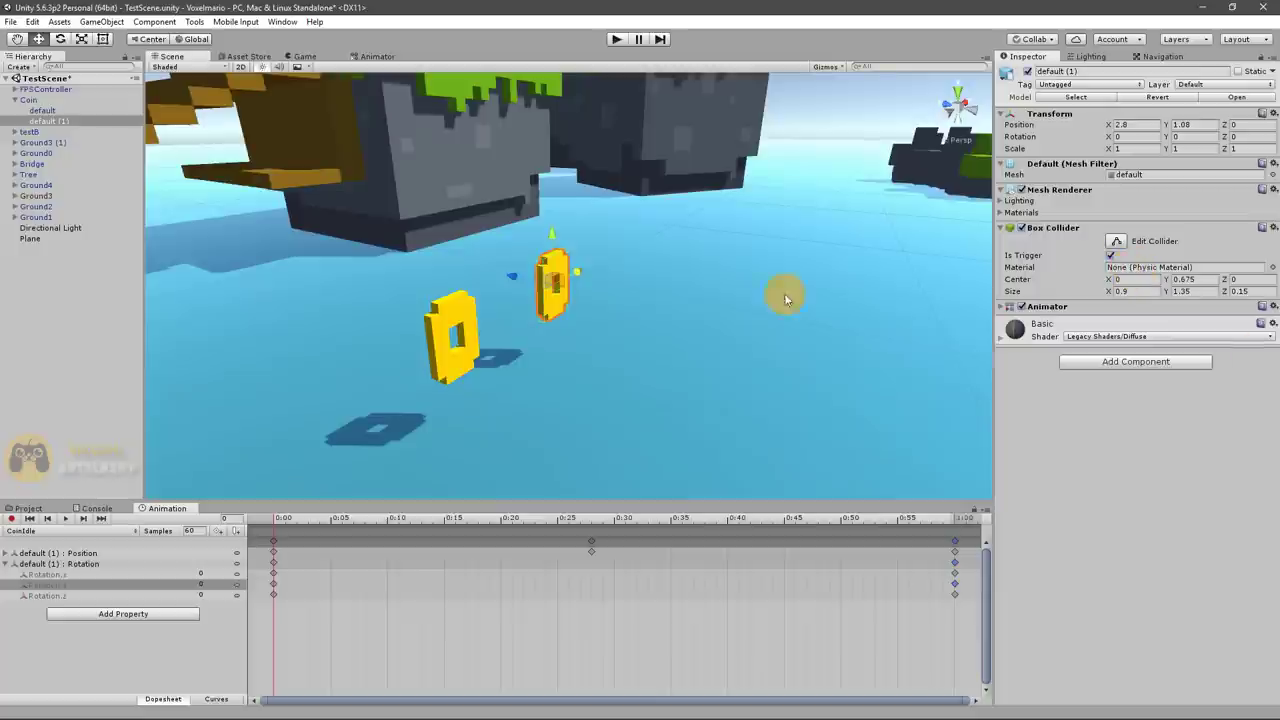
pyautogui.click(613, 39)
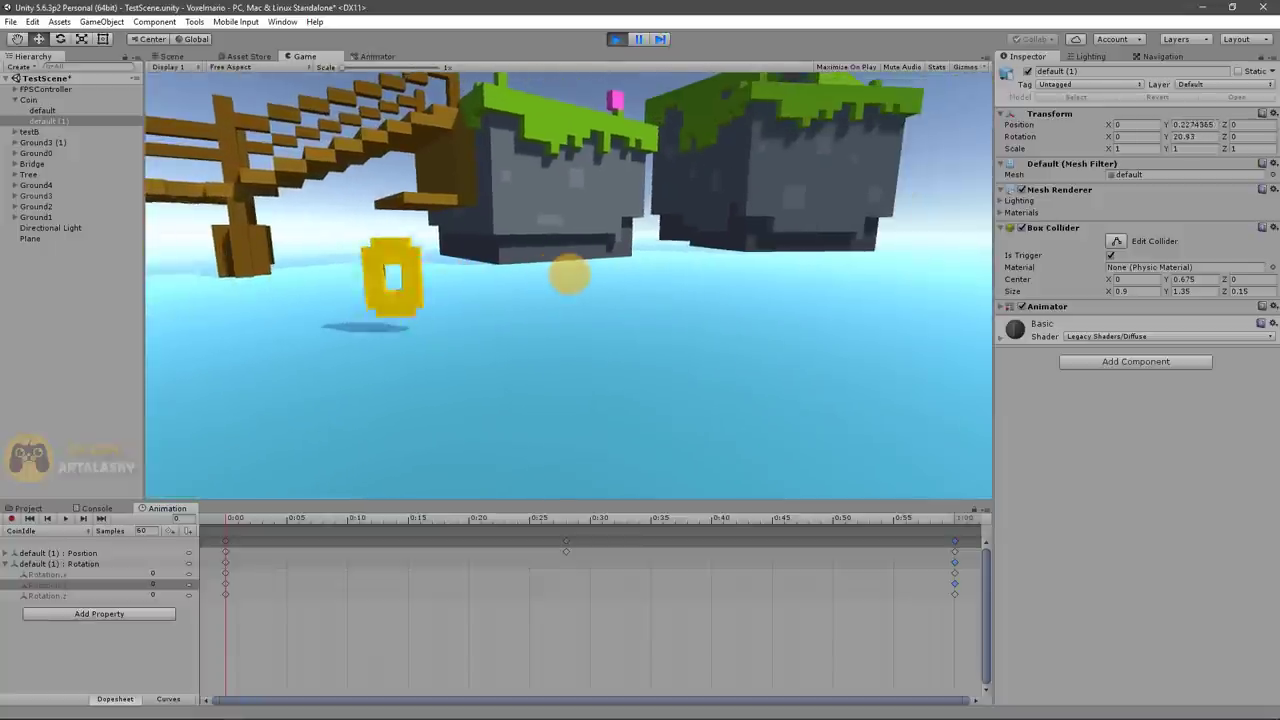
# Move the player in the running game, then slide the copied coin further along X in the Scene view
pyautogui.press('a')
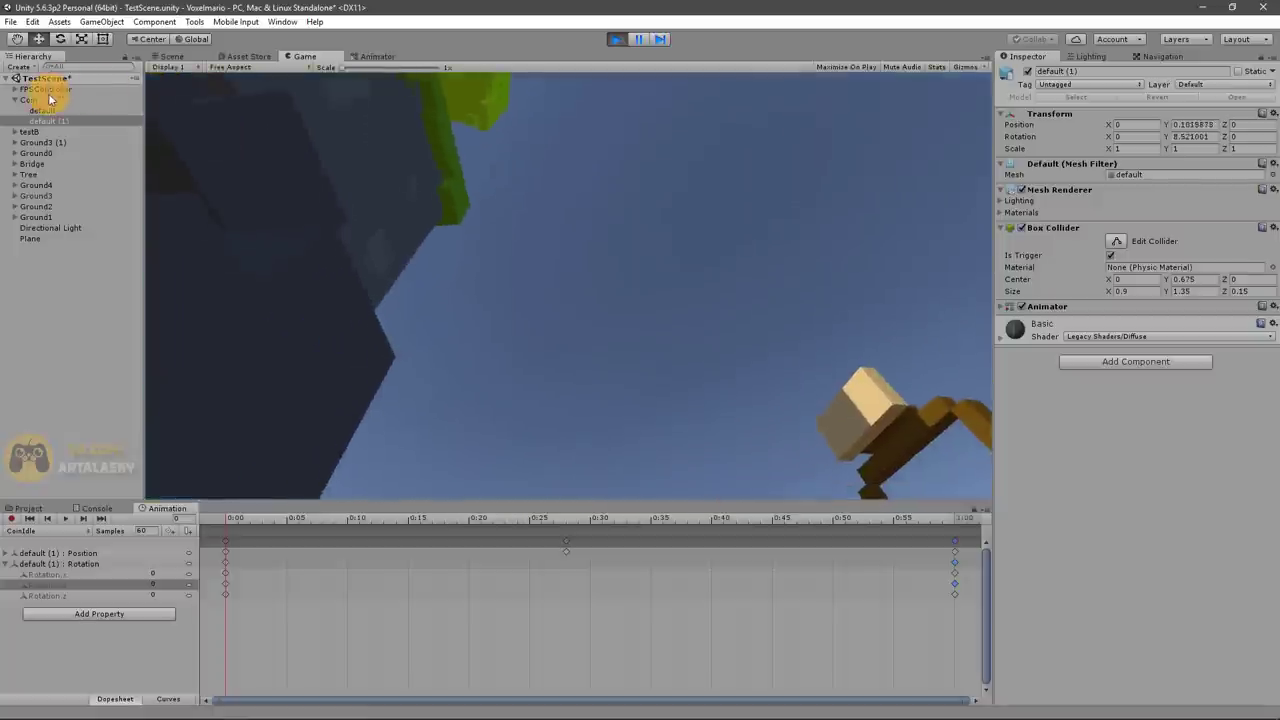
pyautogui.click(175, 57)
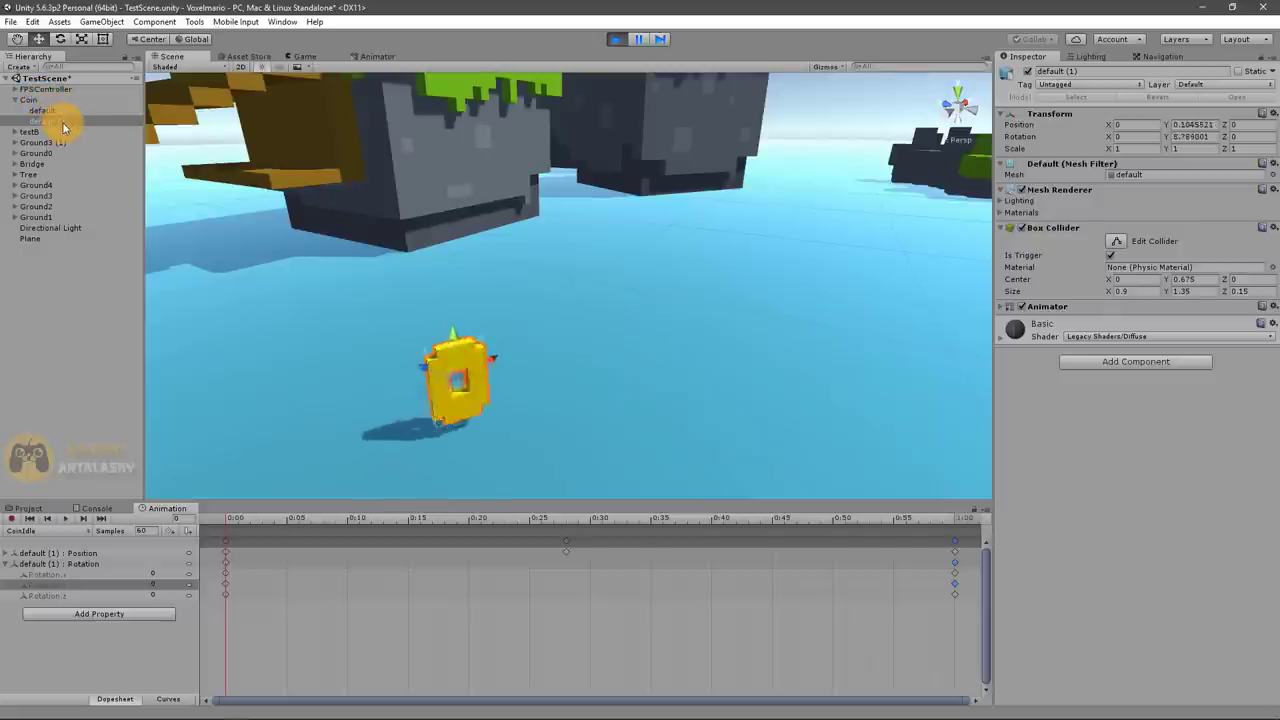
pyautogui.click(53, 121)
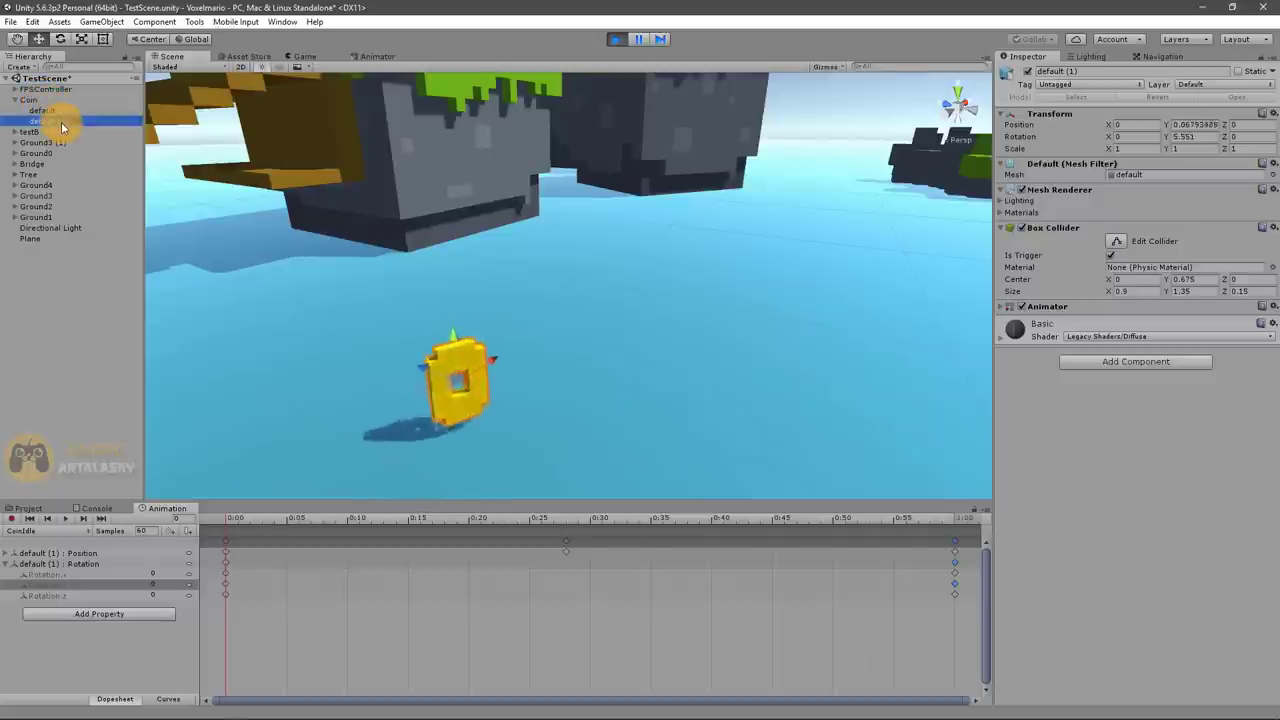
pyautogui.click(458, 366)
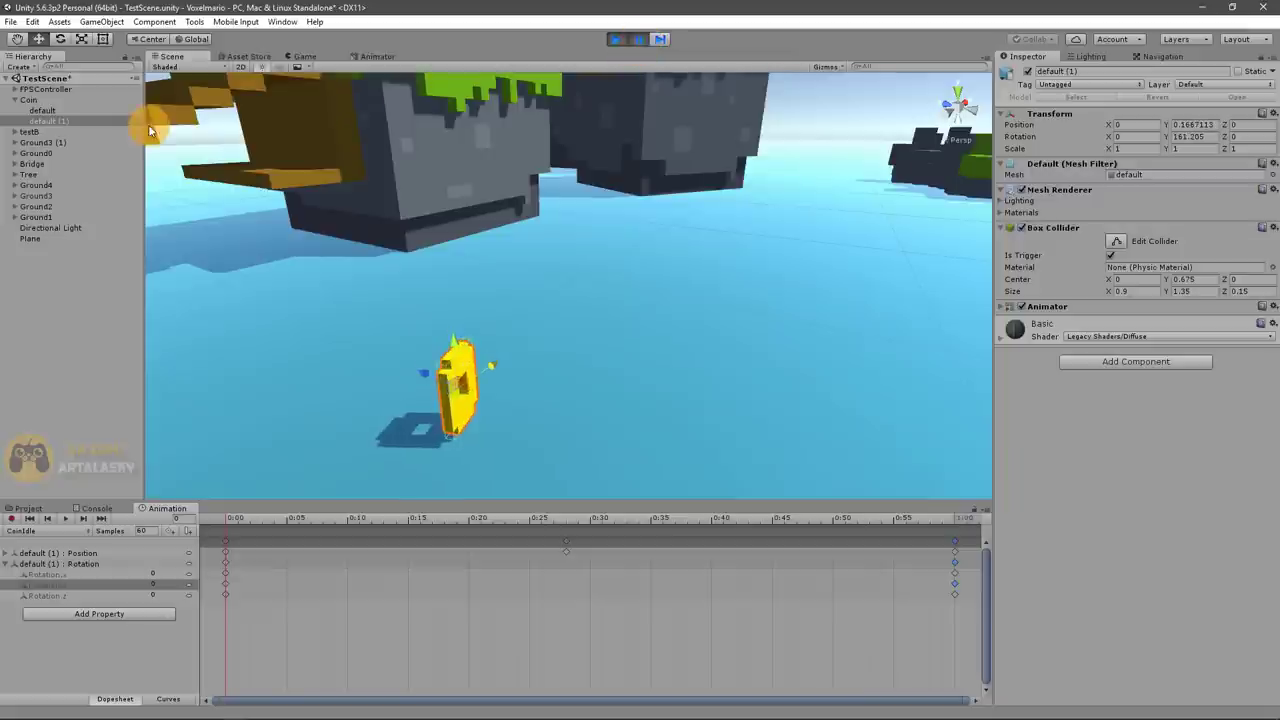
pyautogui.moveTo(488, 372); pyautogui.dragTo(574, 320)
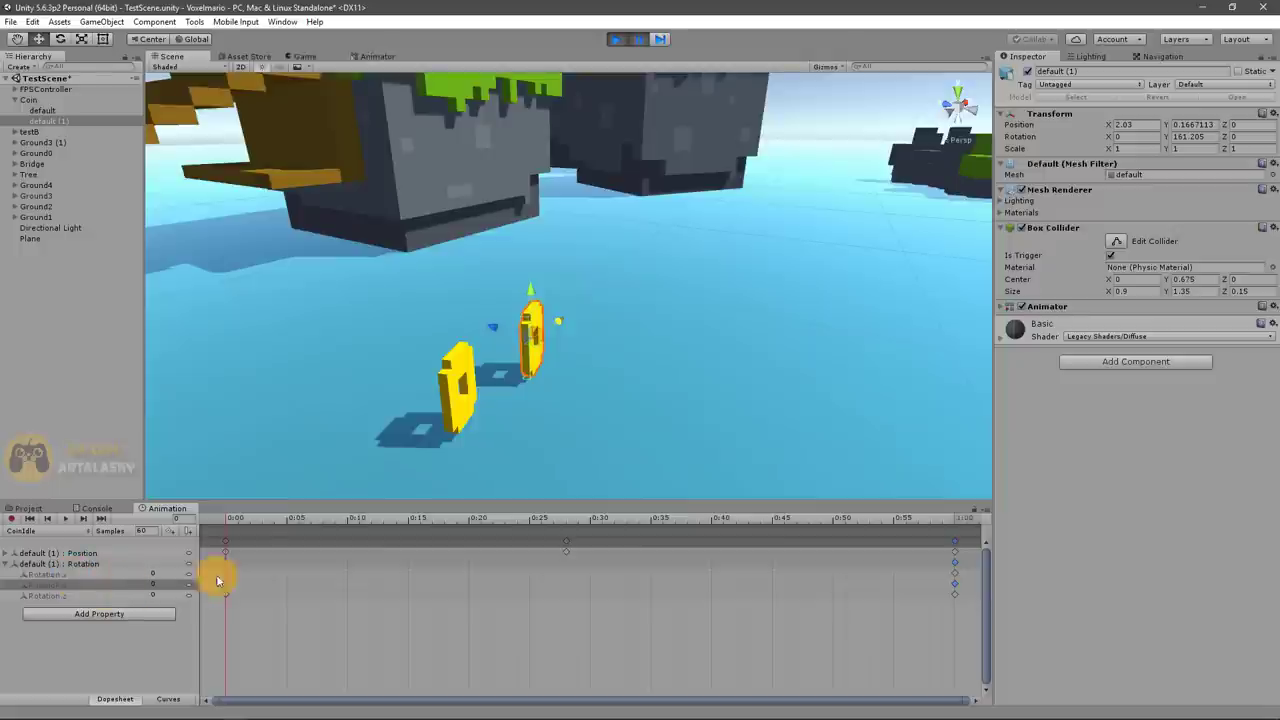
pyautogui.click(25, 101)
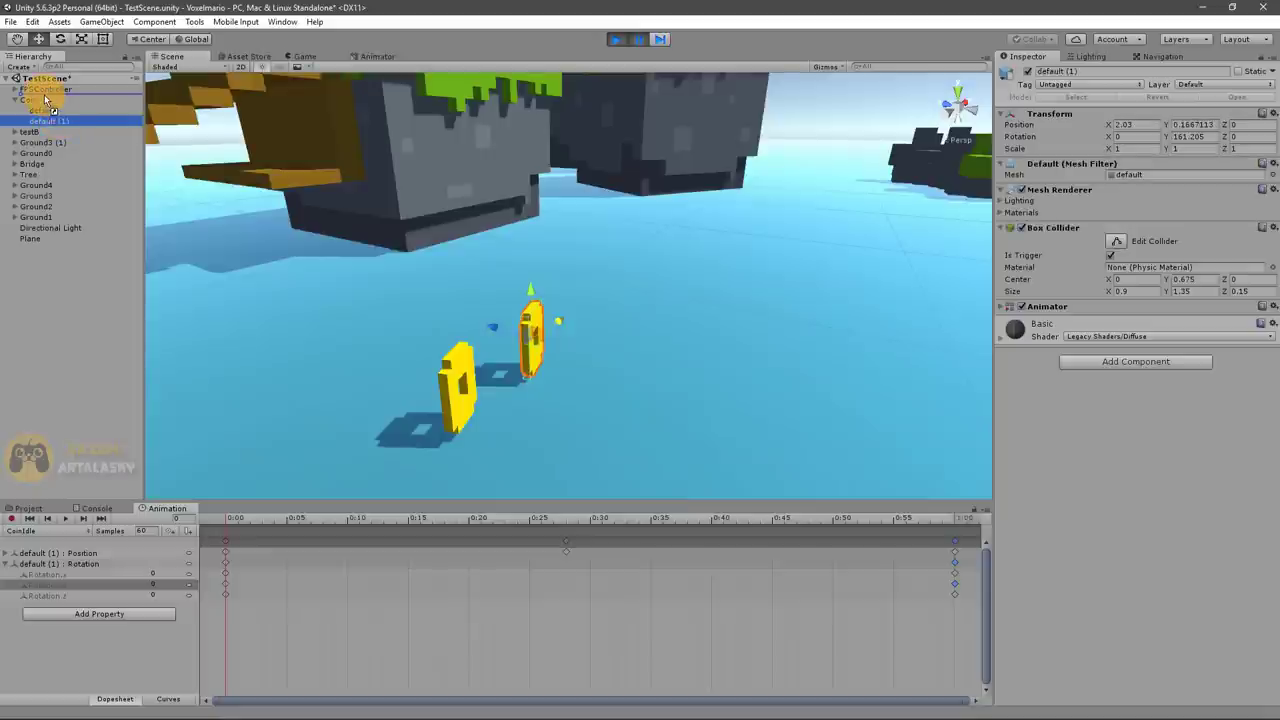
# Stop the game, put the loose copied coin inside a new empty GameObject, and test it in Play mode
pyautogui.click(615, 40)
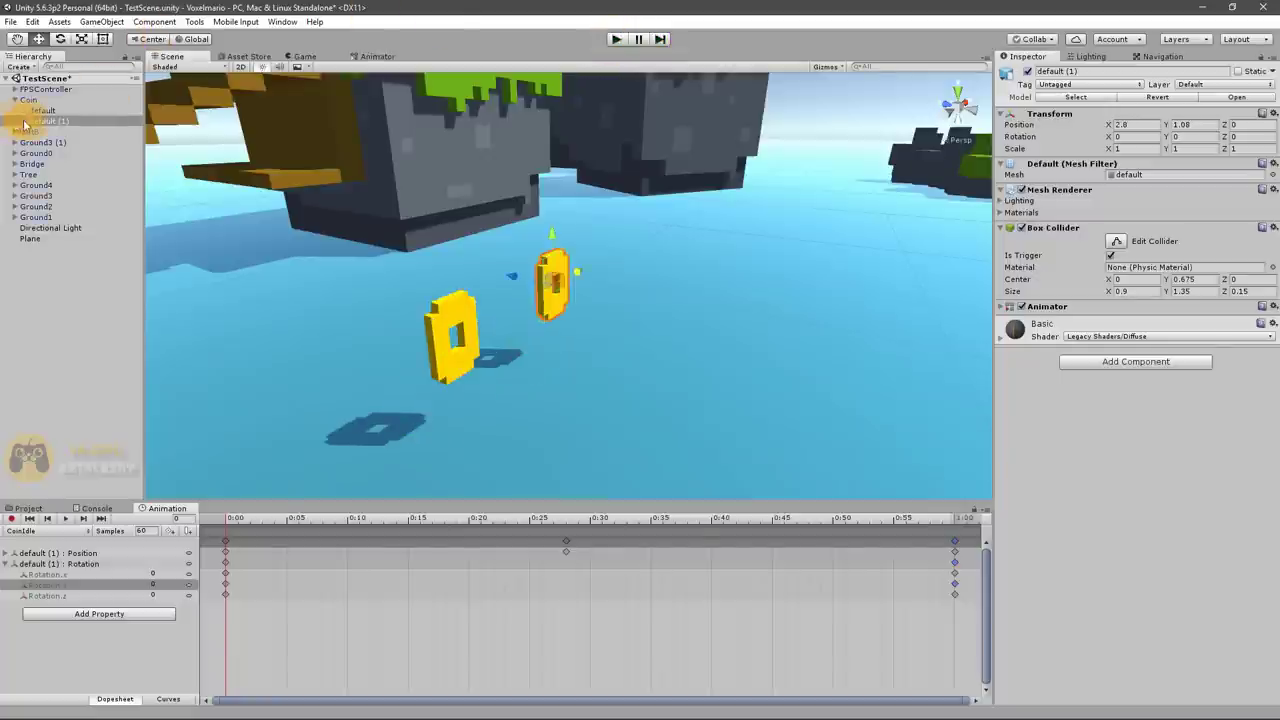
pyautogui.moveTo(40, 120); pyautogui.dragTo(37, 102)
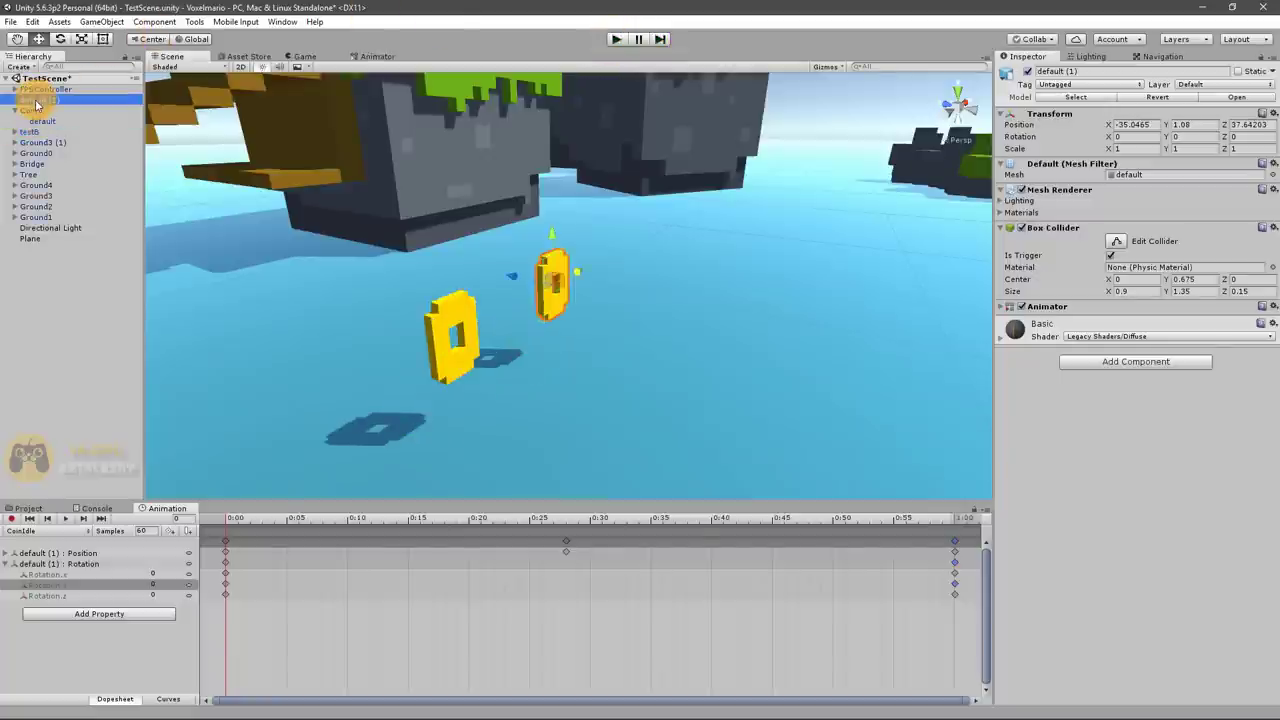
pyautogui.rightClick(36, 102)
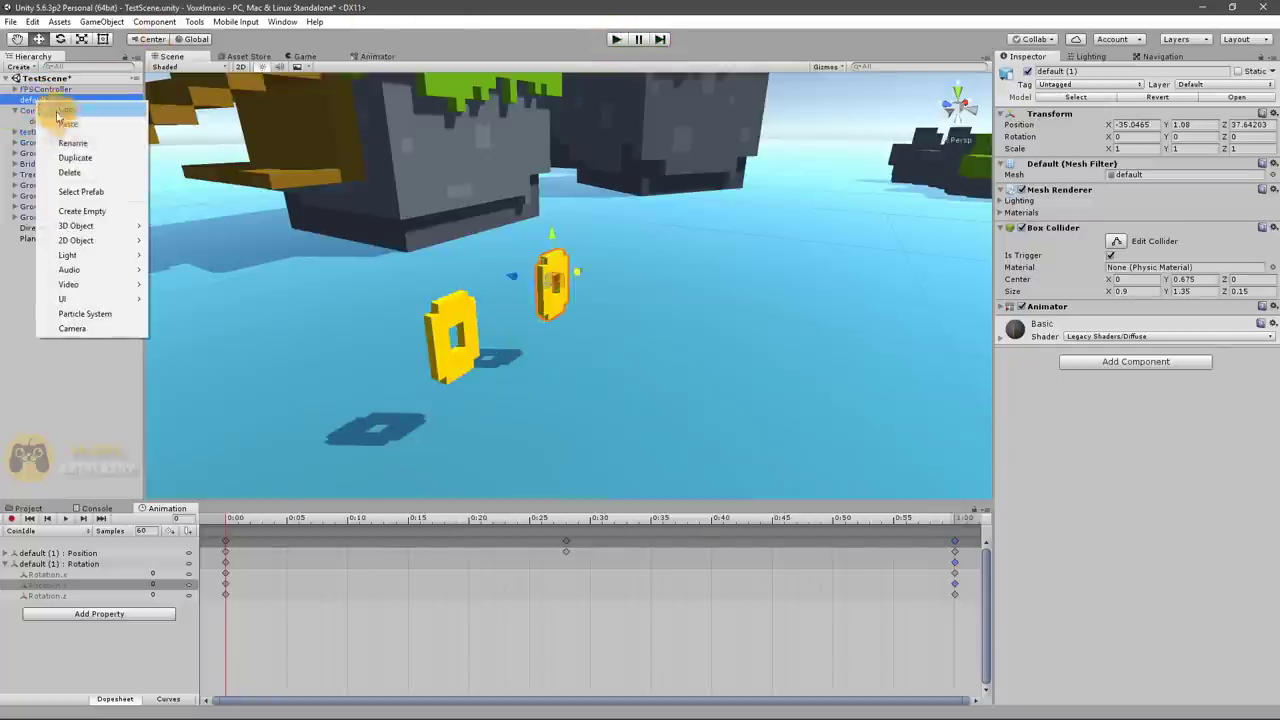
pyautogui.click(102, 219)
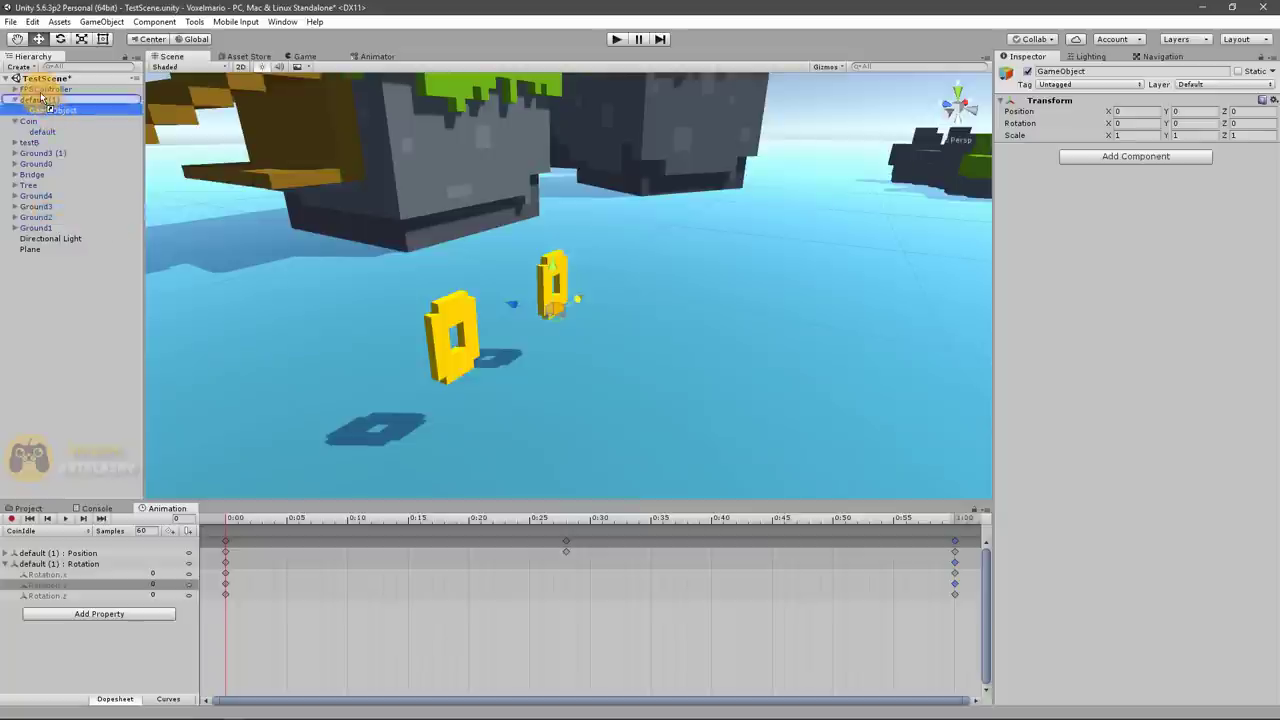
pyautogui.moveTo(43, 108); pyautogui.dragTo(39, 99)
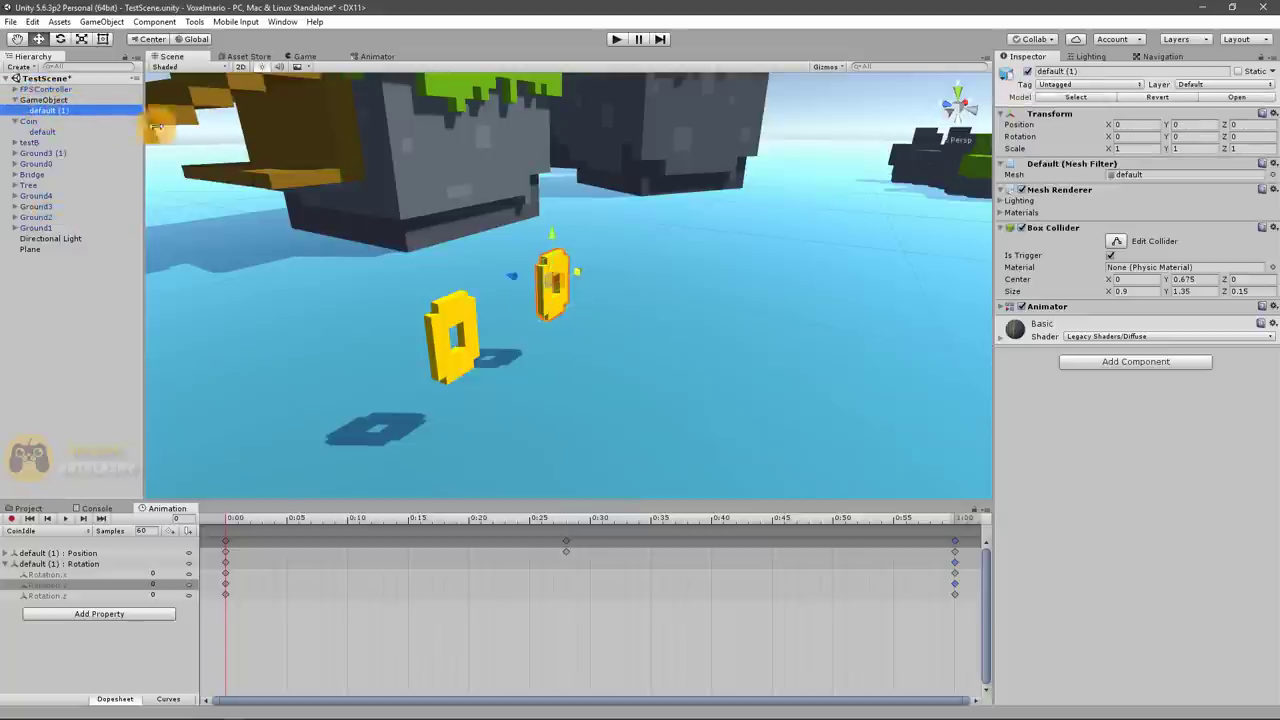
pyautogui.click(616, 40)
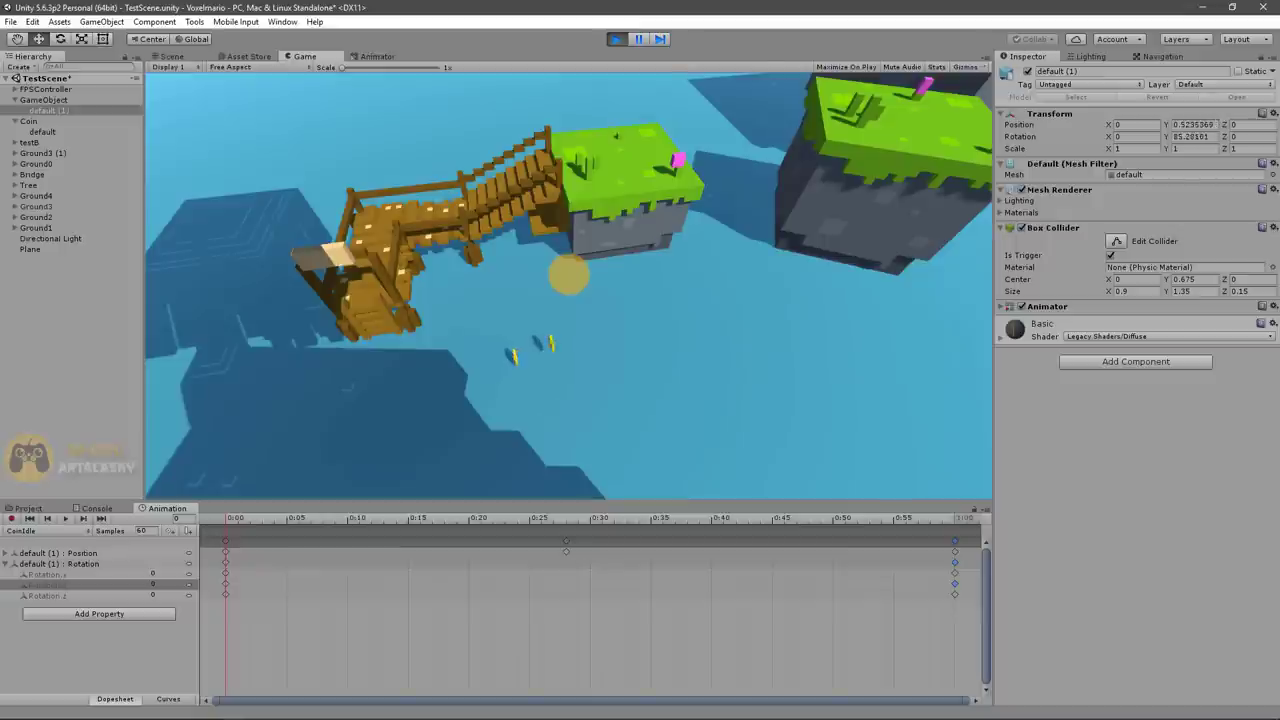
# Exit Play, delete the empty GameObject with its coin, and duplicate Coin with Ctrl+D into Coin (1)
pyautogui.hotkey('ctrl', 'p')
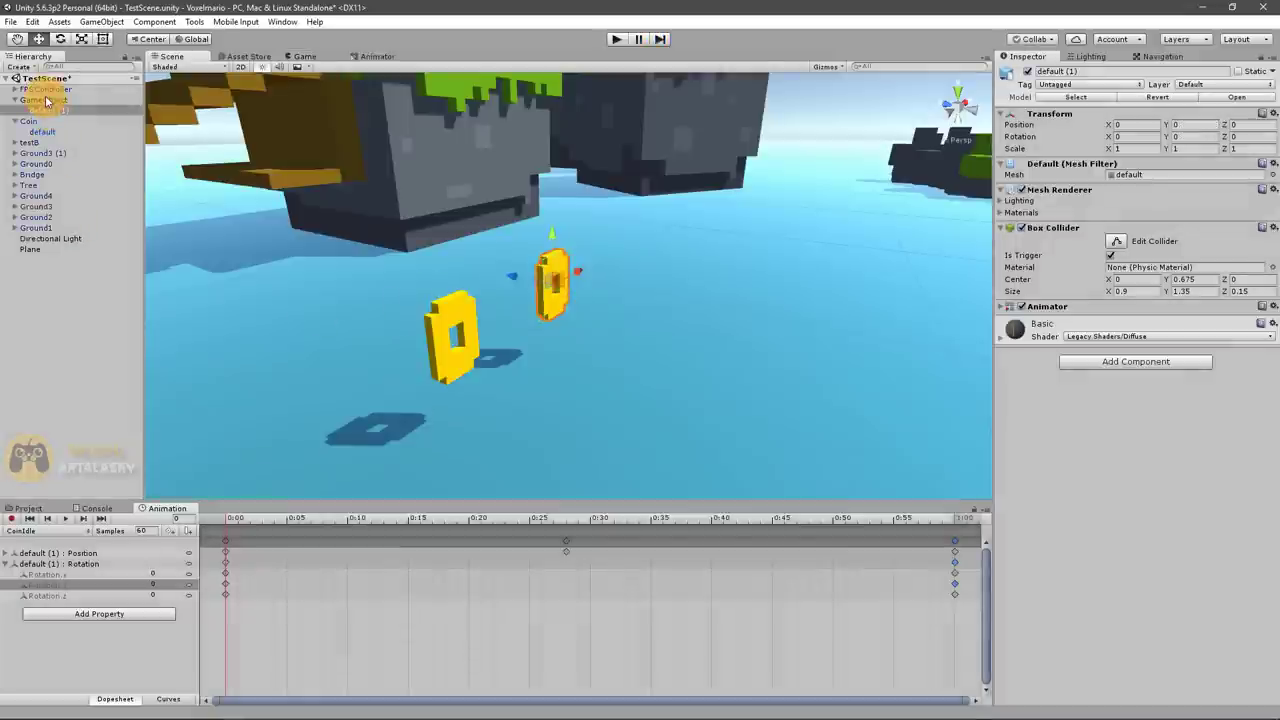
pyautogui.click(45, 100)
pyautogui.press('Delete')
pyautogui.click(31, 102)
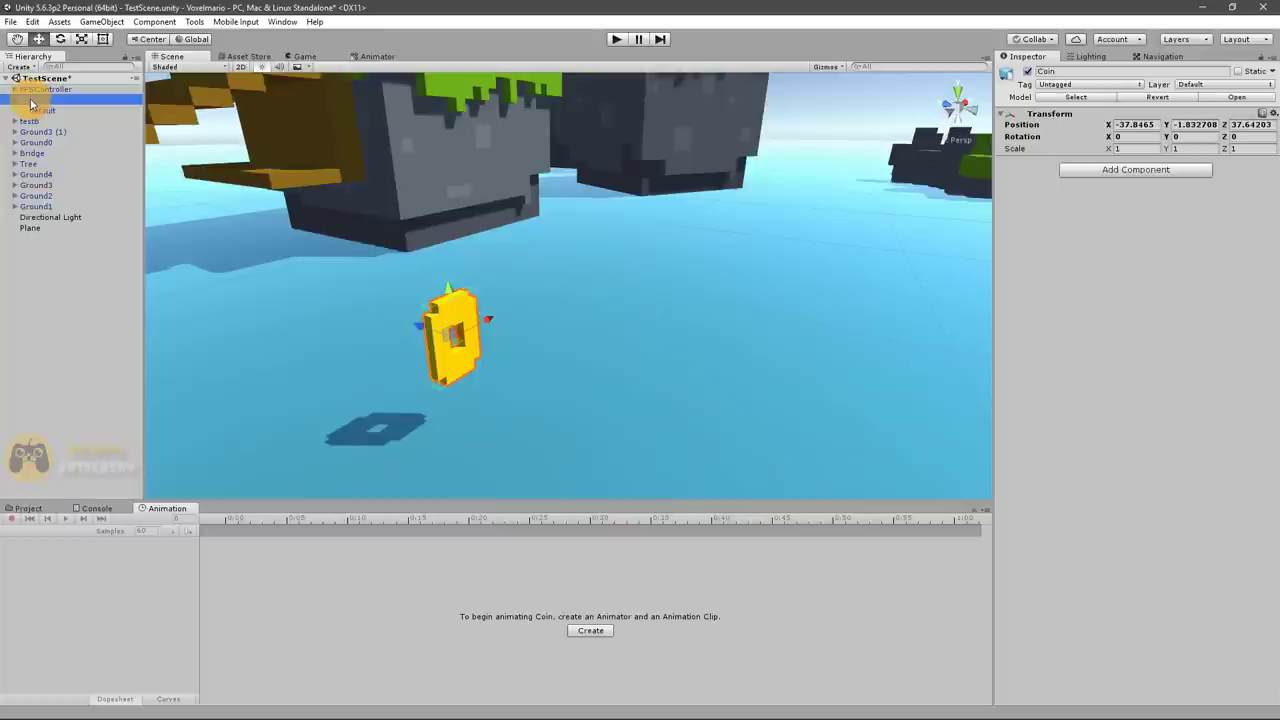
pyautogui.click(52, 109)
pyautogui.moveTo(50, 106); pyautogui.dragTo(40, 119)
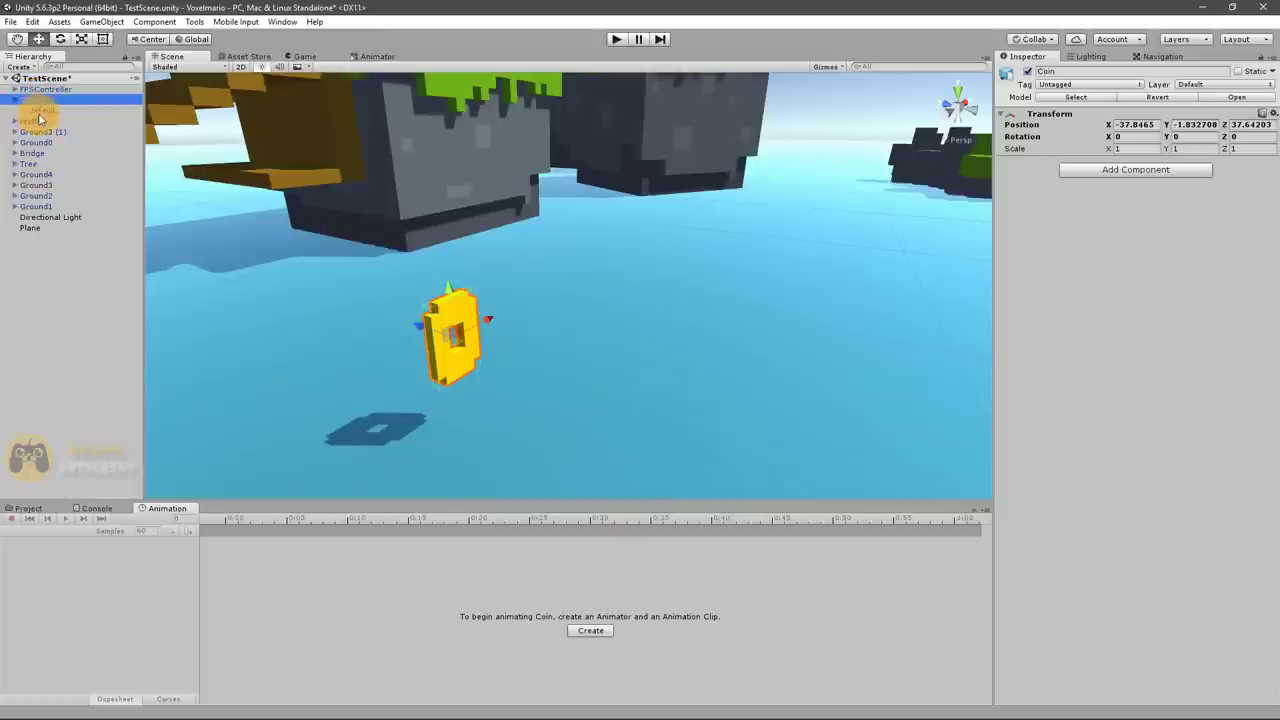
pyautogui.hotkey('ctrl', 'd')
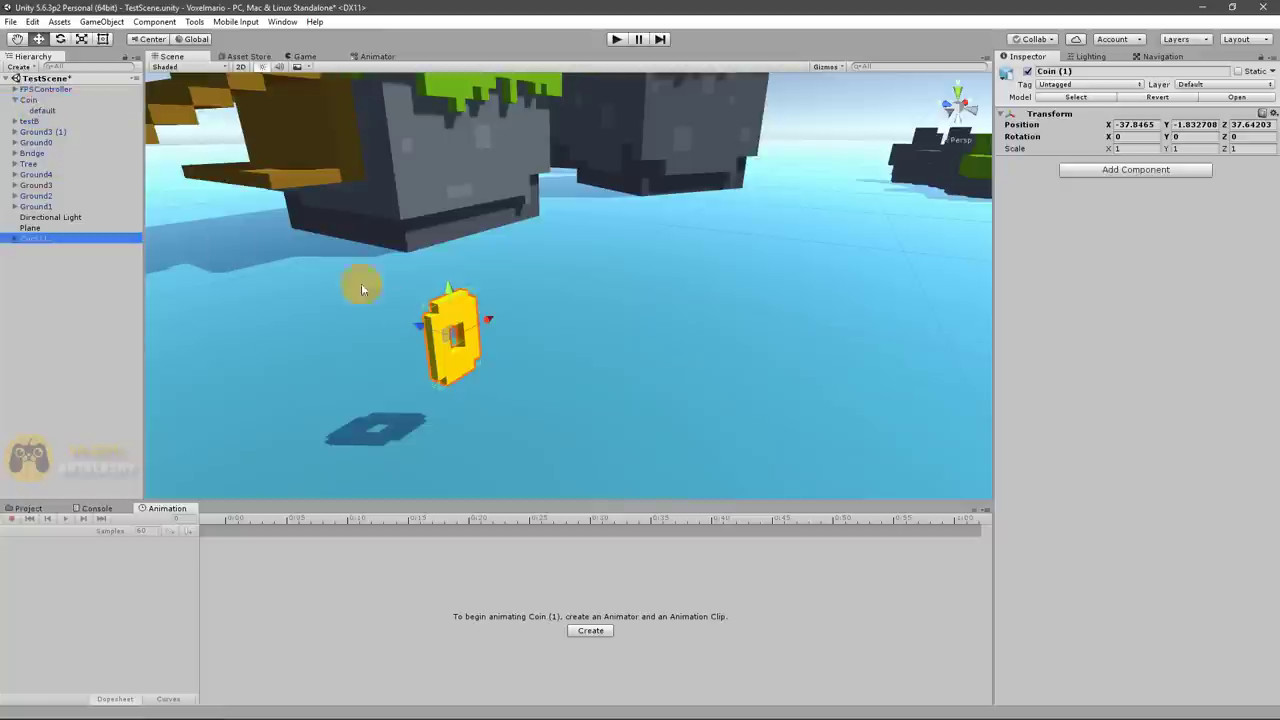
# Drag Coin (1) to X -34.4, tick Is Trigger on its default mesh's Box Collider, and play
pyautogui.moveTo(490, 318); pyautogui.dragTo(629, 262)
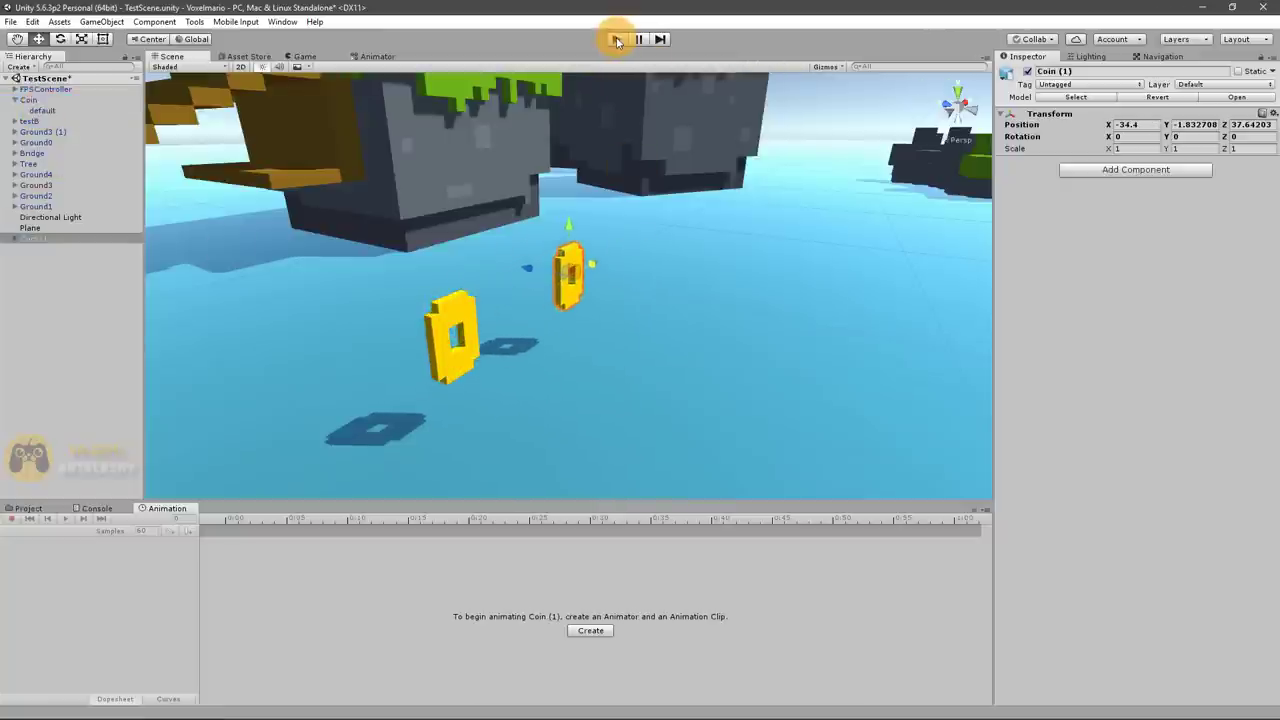
pyautogui.click(18, 240)
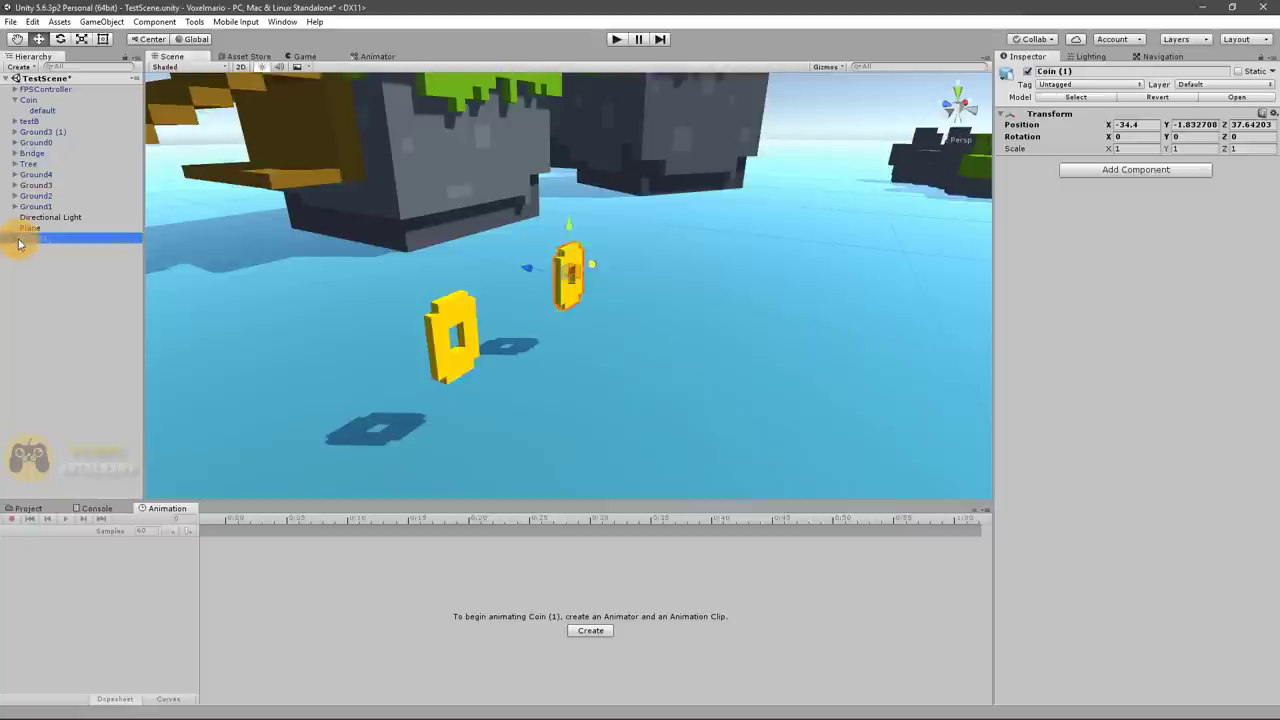
pyautogui.click(26, 246)
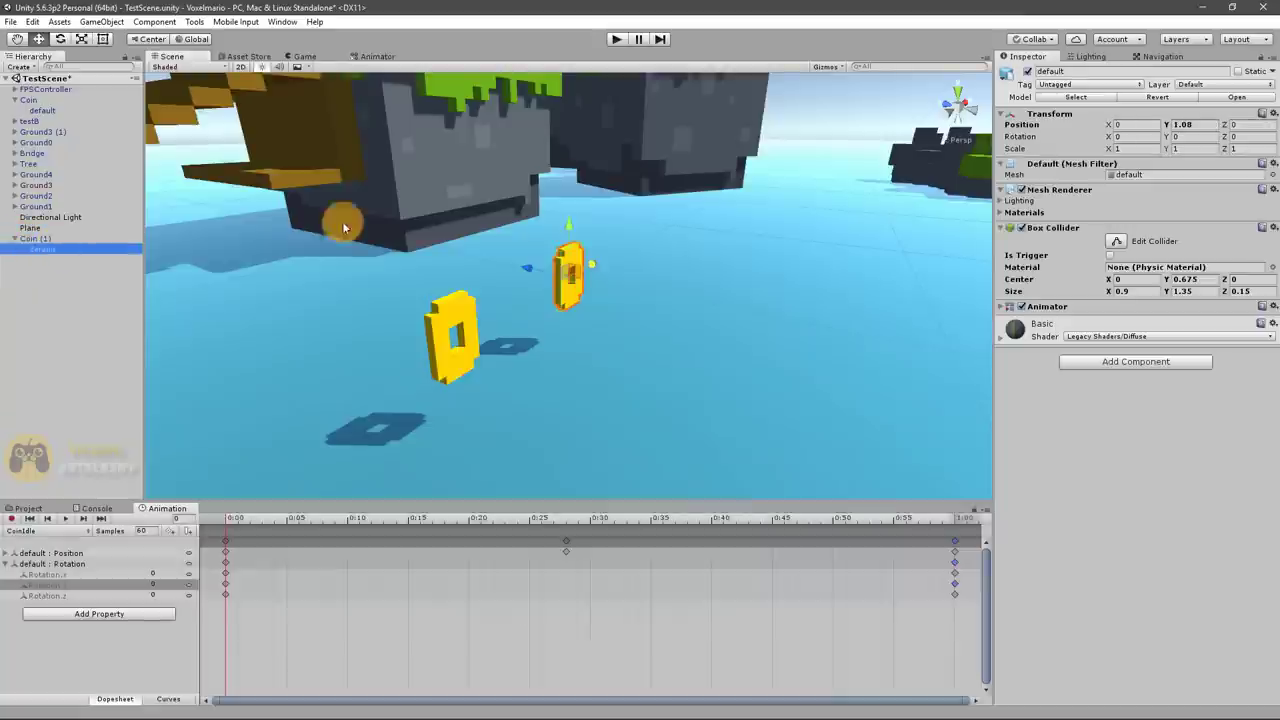
pyautogui.click(1110, 255)
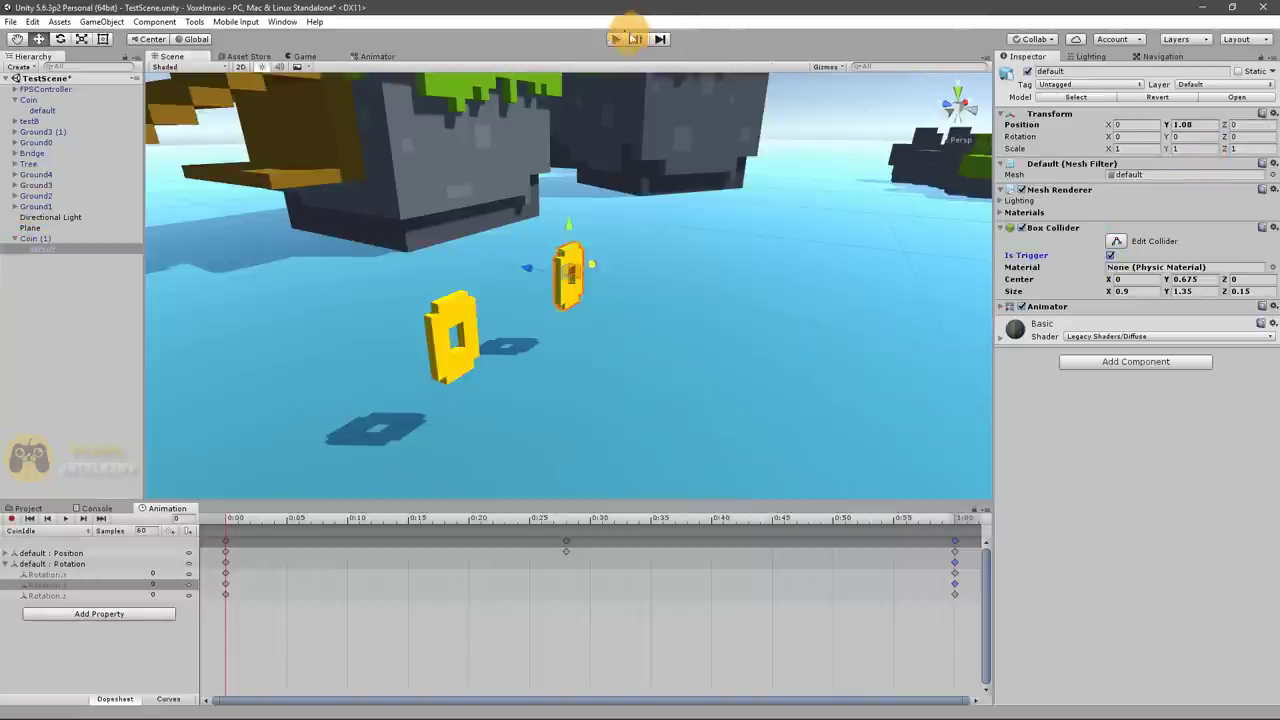
pyautogui.click(617, 40)
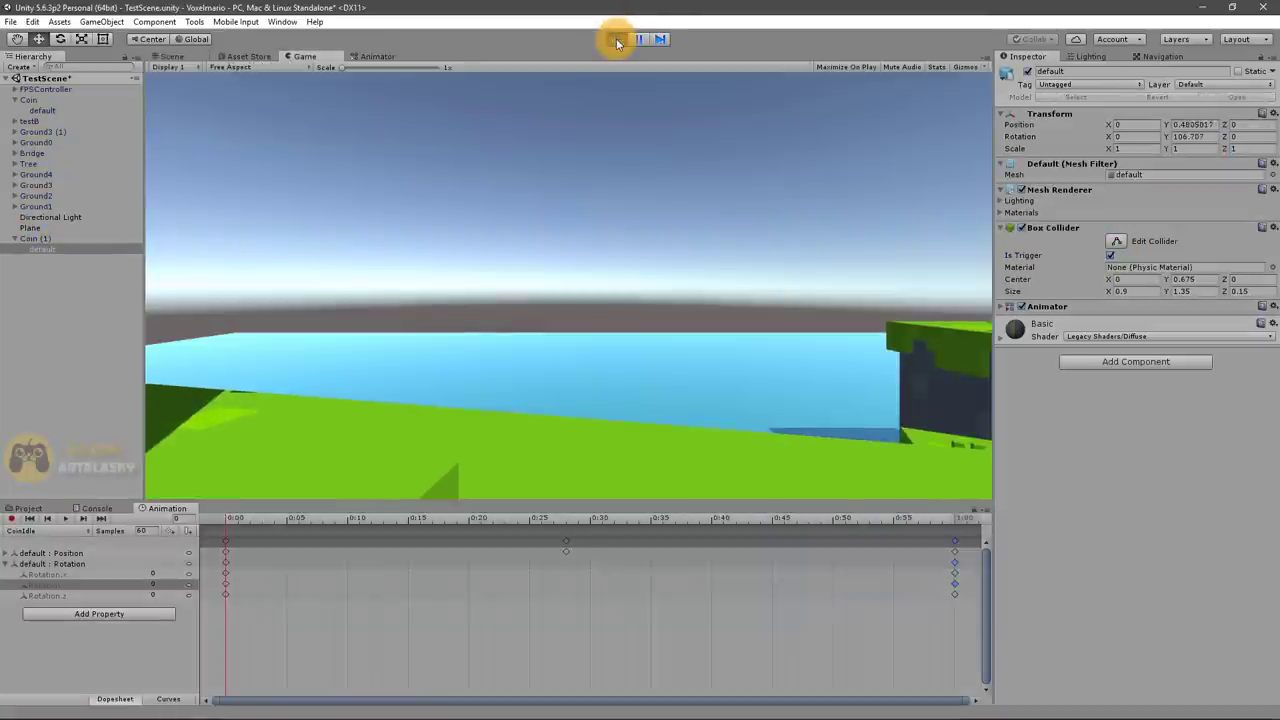
pyautogui.click(565, 272)
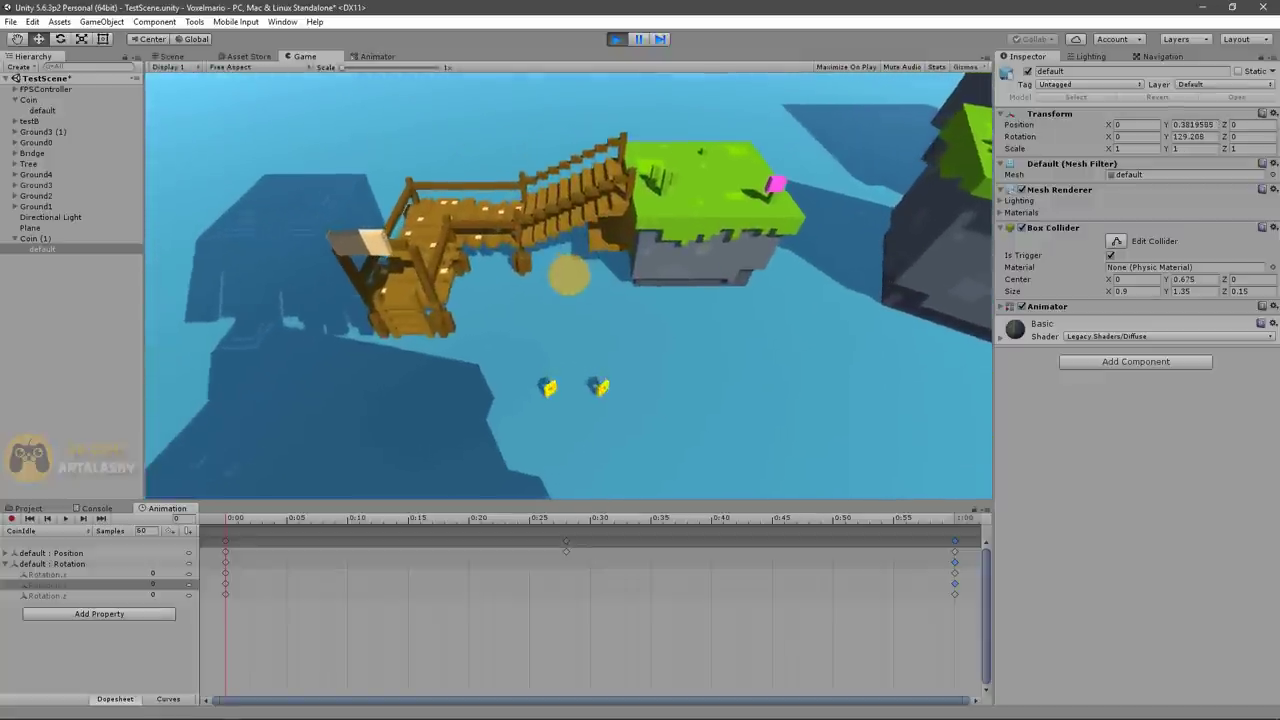
pyautogui.press('w')
pyautogui.press('w')
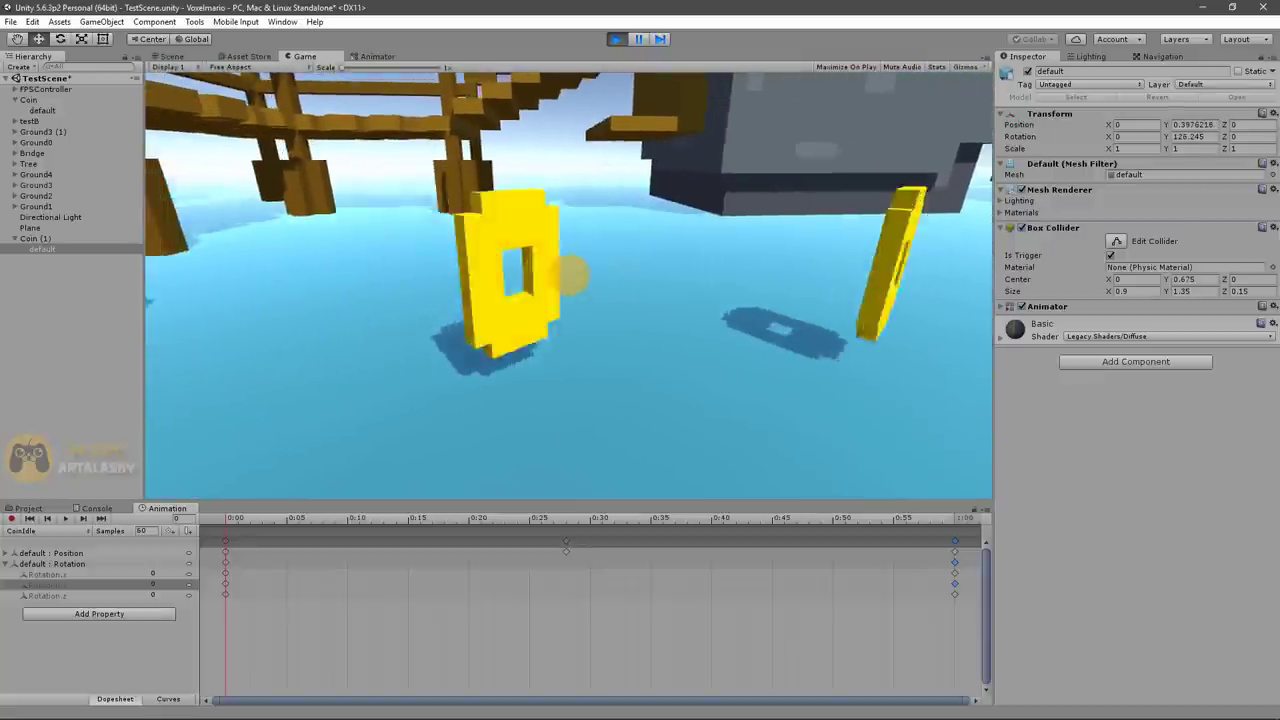
pyautogui.press('w')
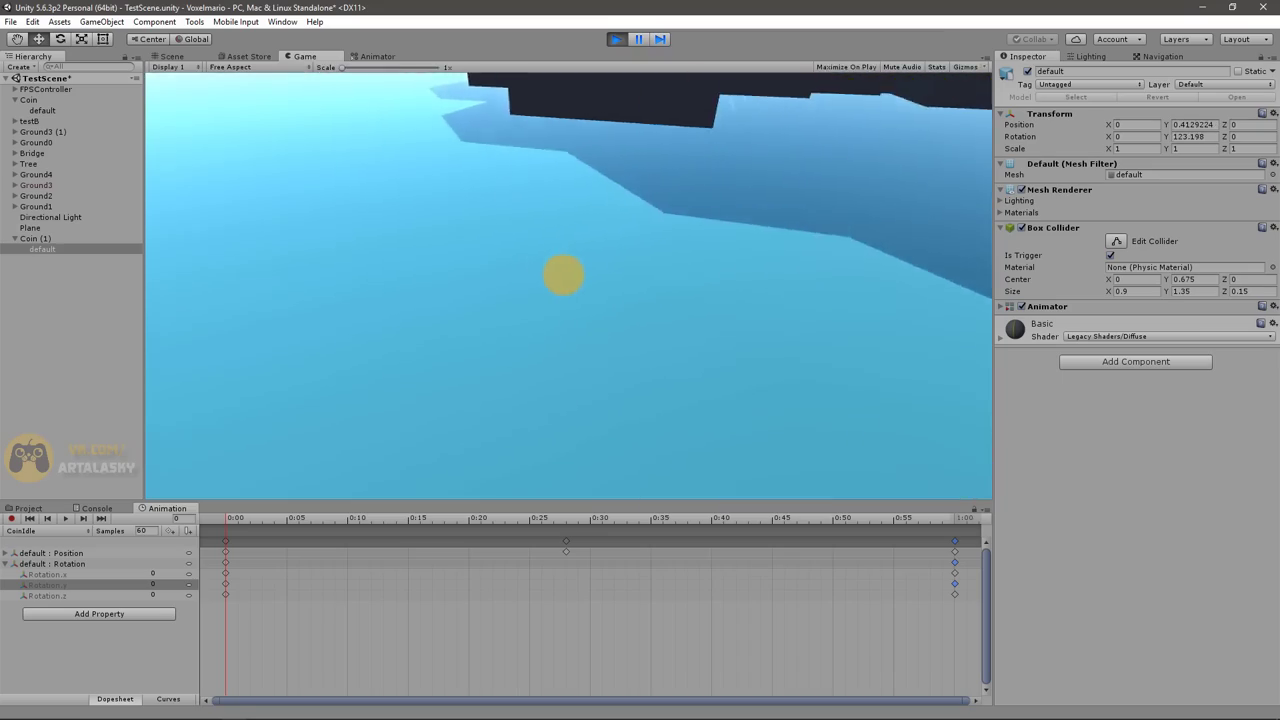
pyautogui.press('w')
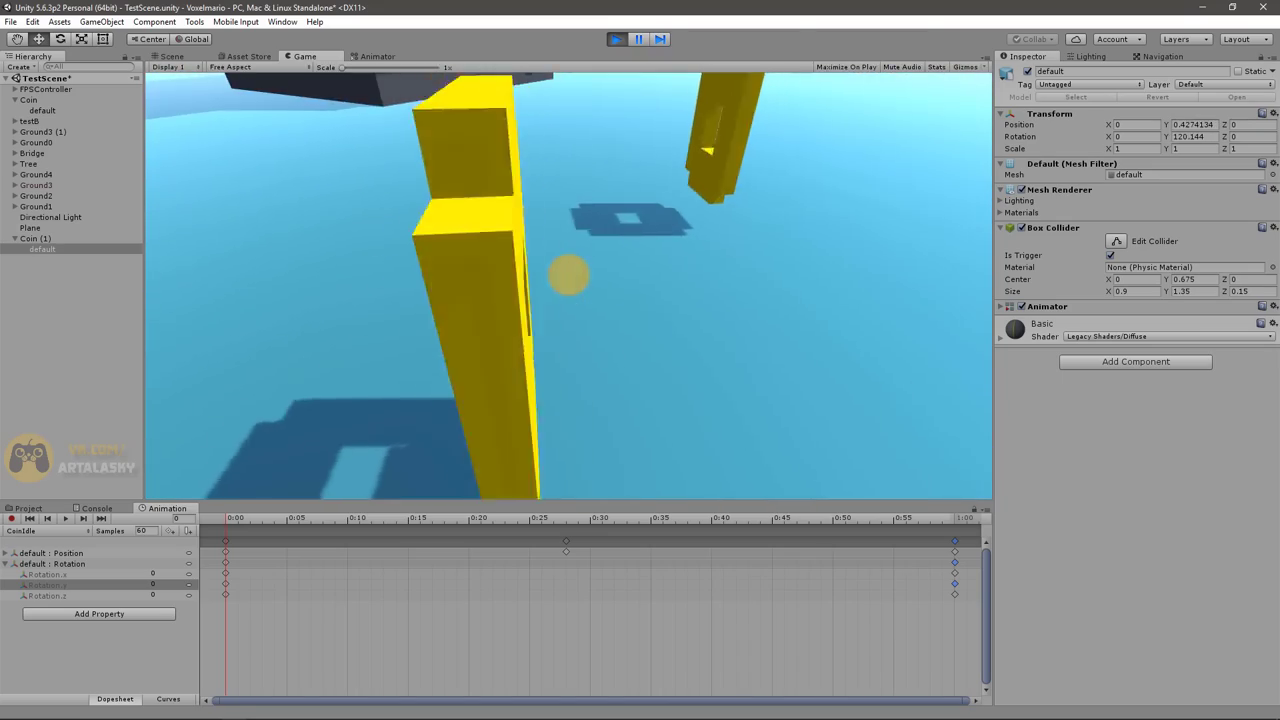
pyautogui.press('w')
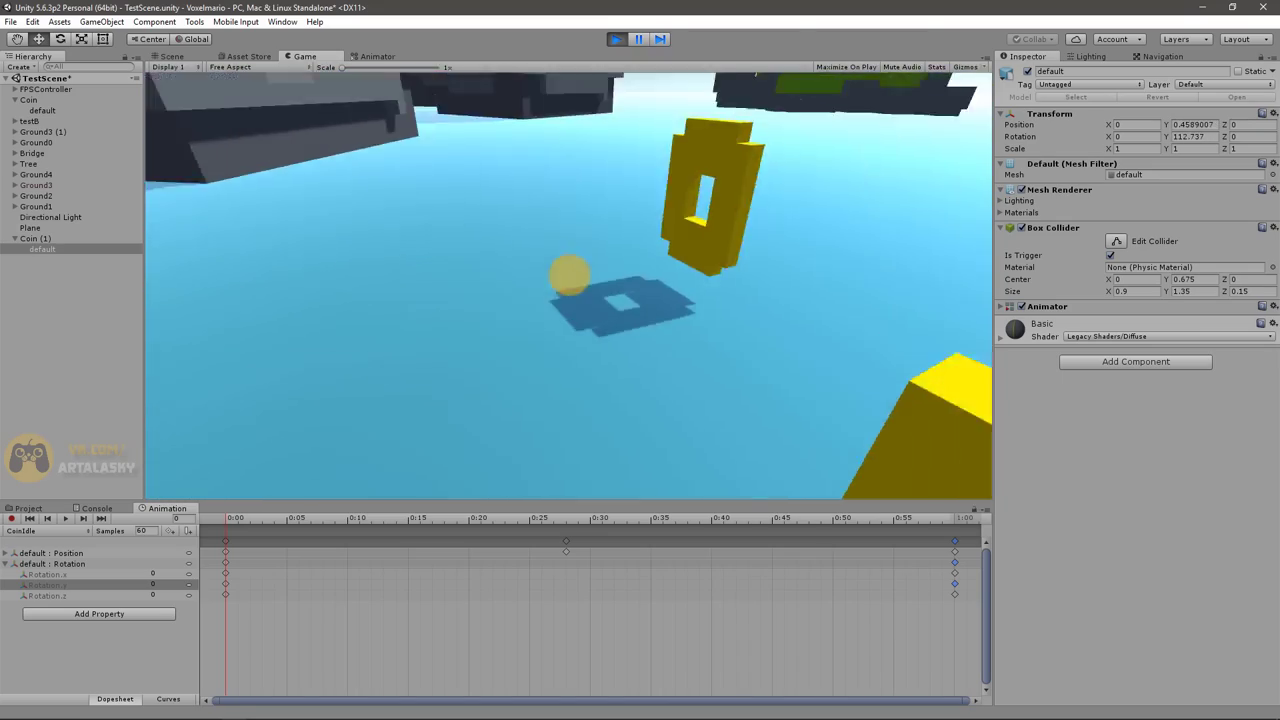
pyautogui.press('w')
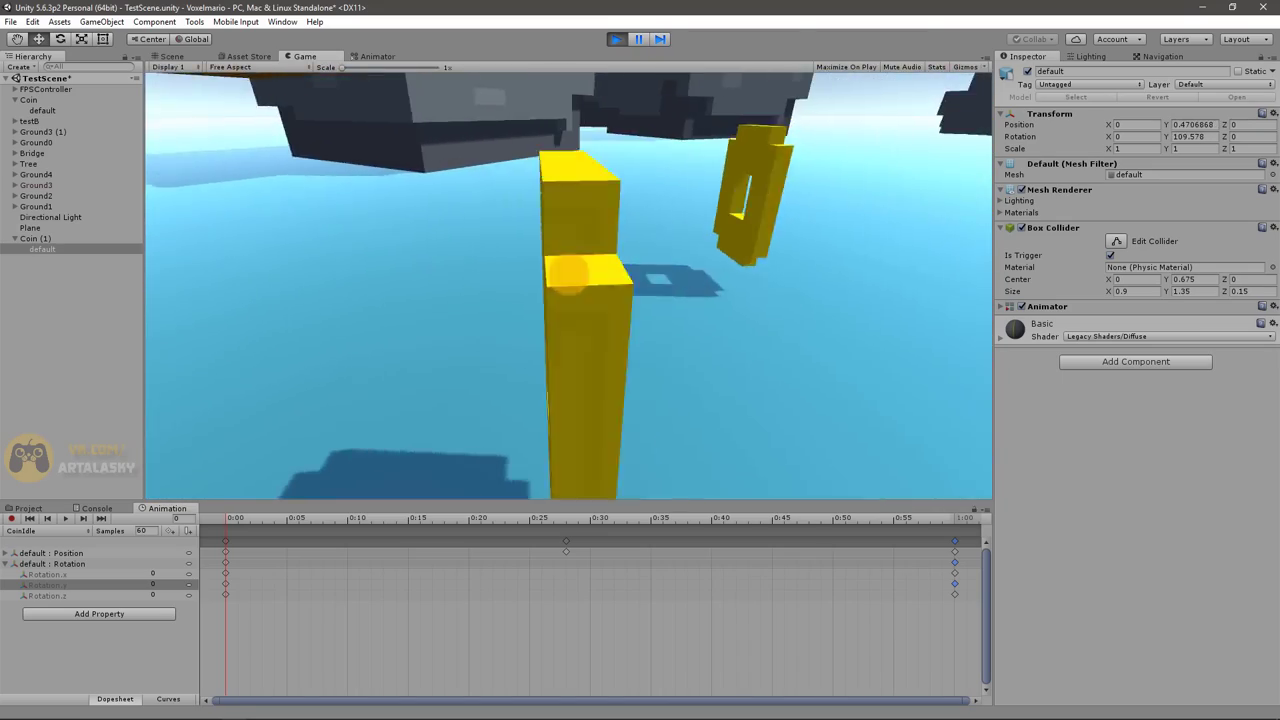
pyautogui.press('w')
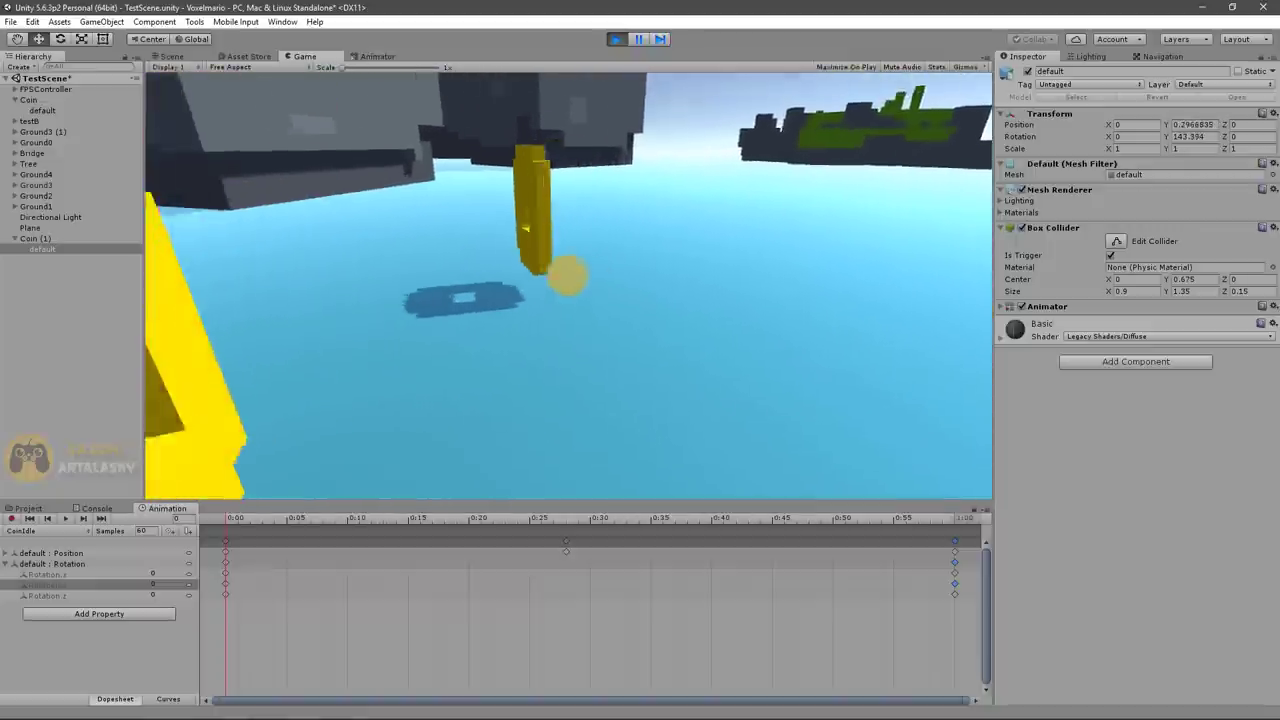
pyautogui.press('w')
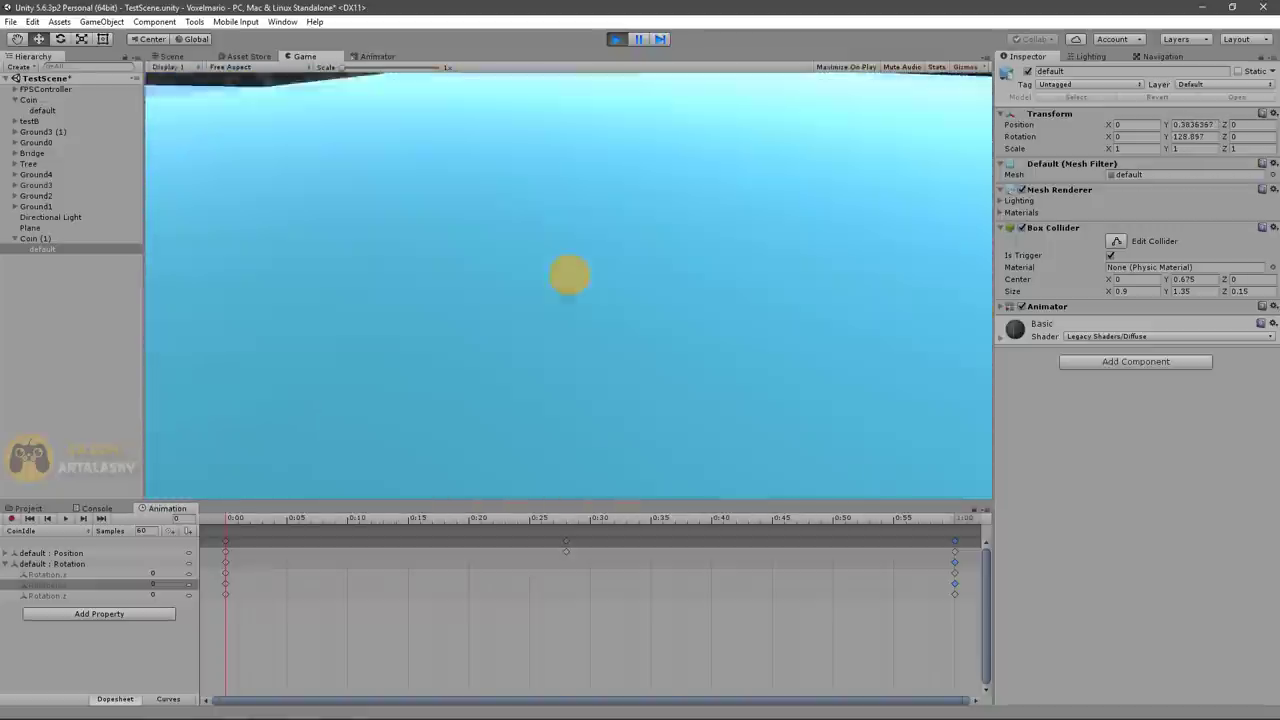
pyautogui.press('w')
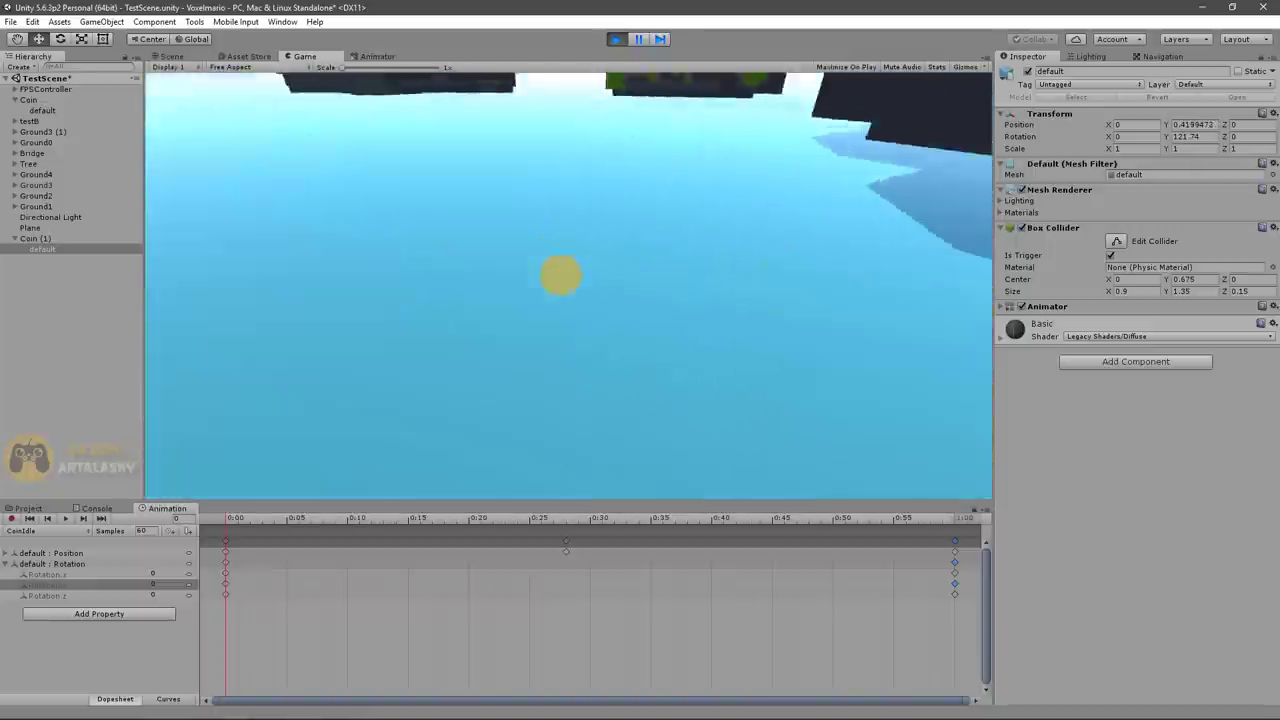
pyautogui.press('w')
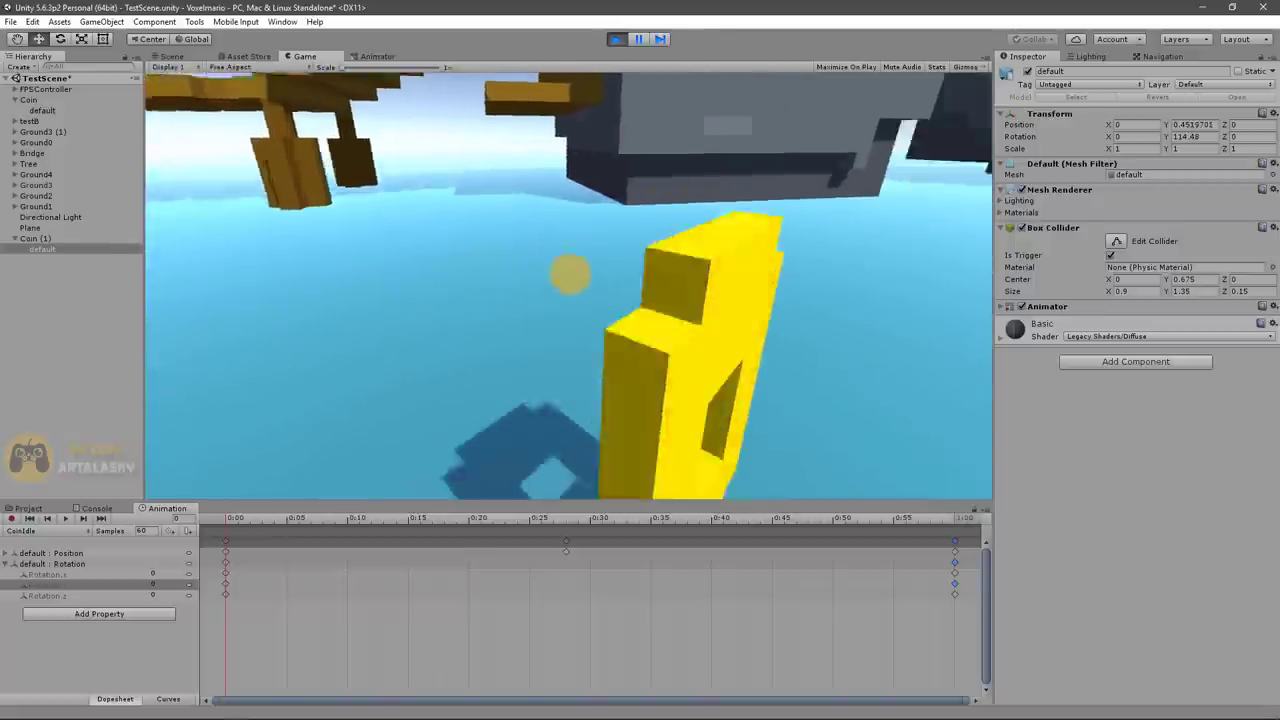
pyautogui.press('w')
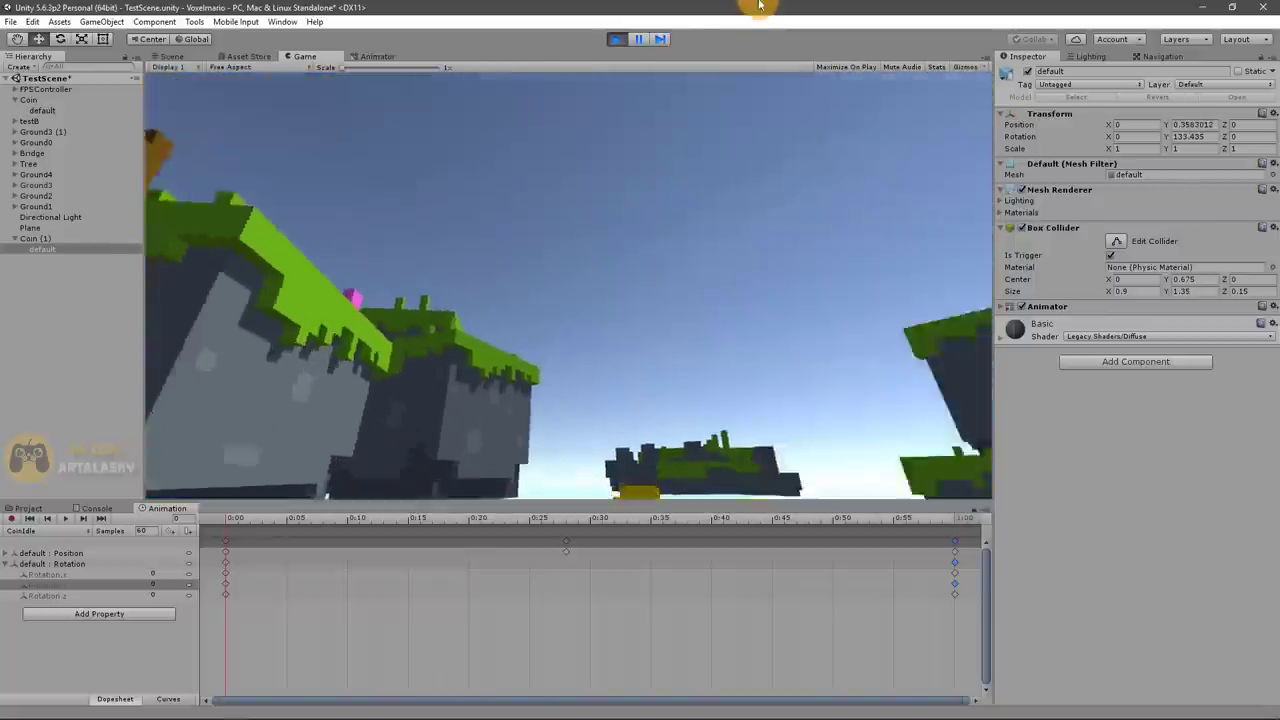
pyautogui.click(613, 42)
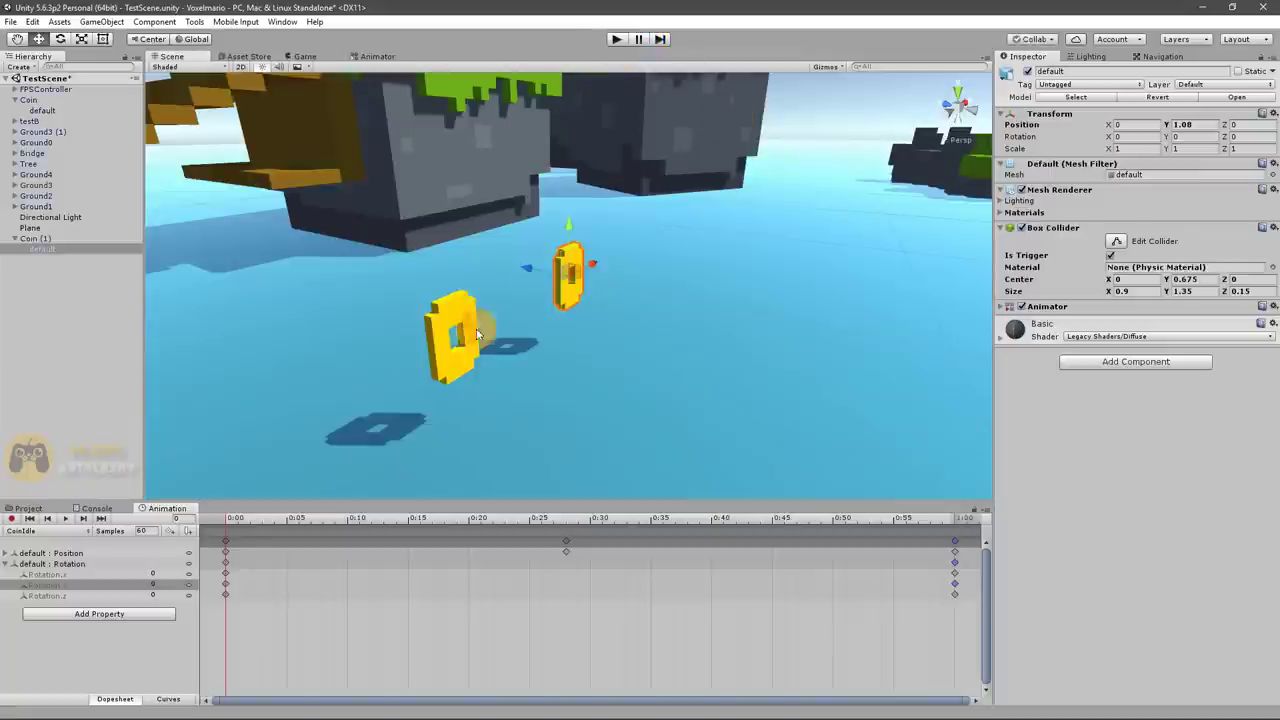
# Inspect the left coin's mesh, then the FPSController's settings, framing the controller in the scene
pyautogui.click(459, 329)
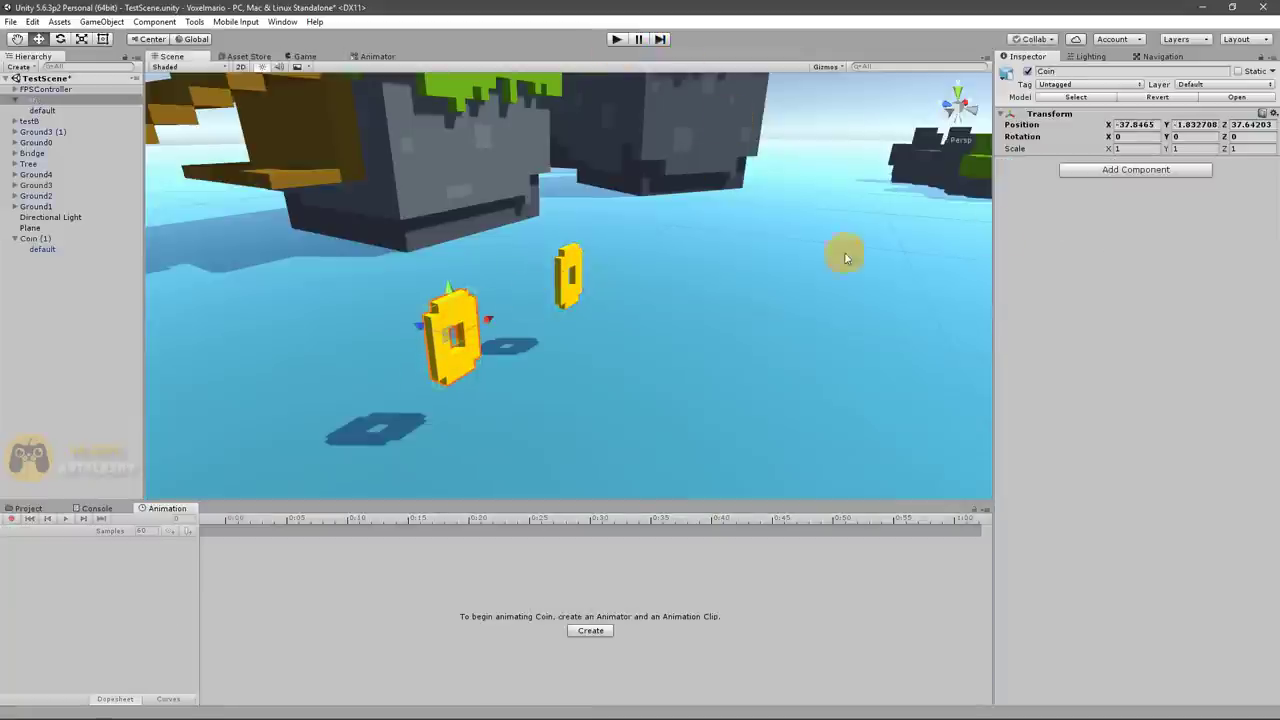
pyautogui.click(458, 305)
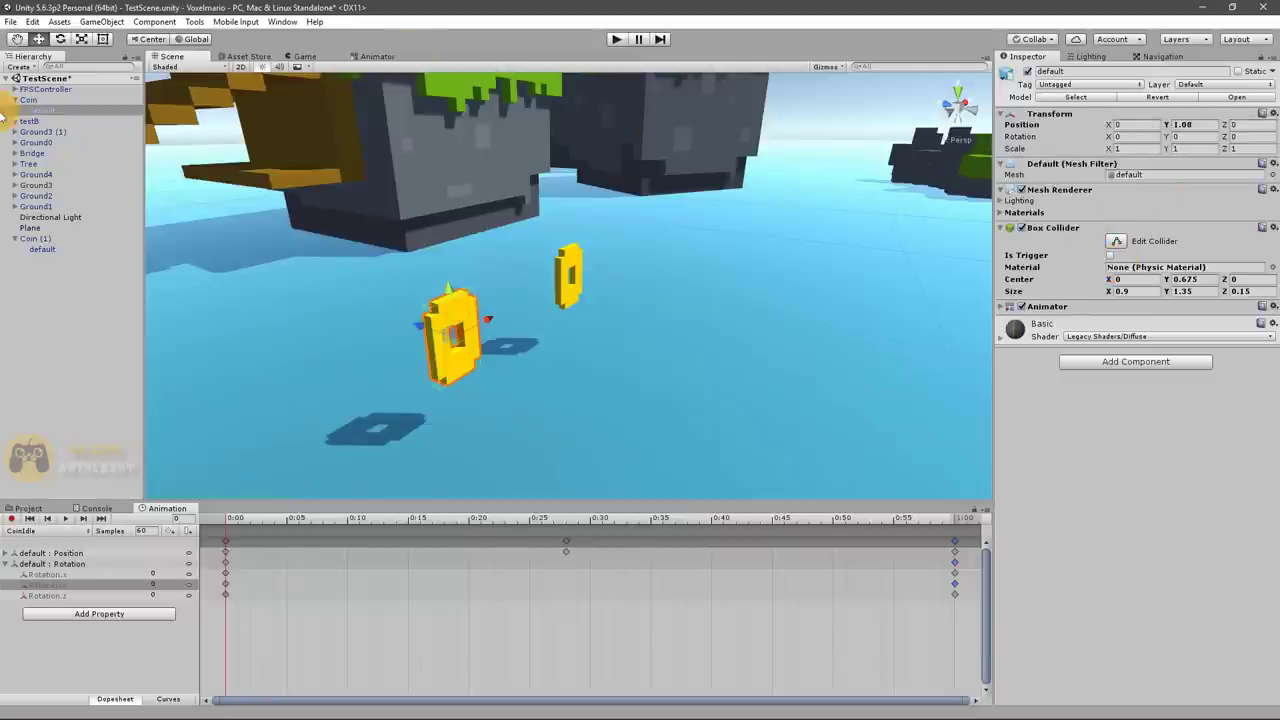
pyautogui.click(15, 89)
pyautogui.click(40, 89)
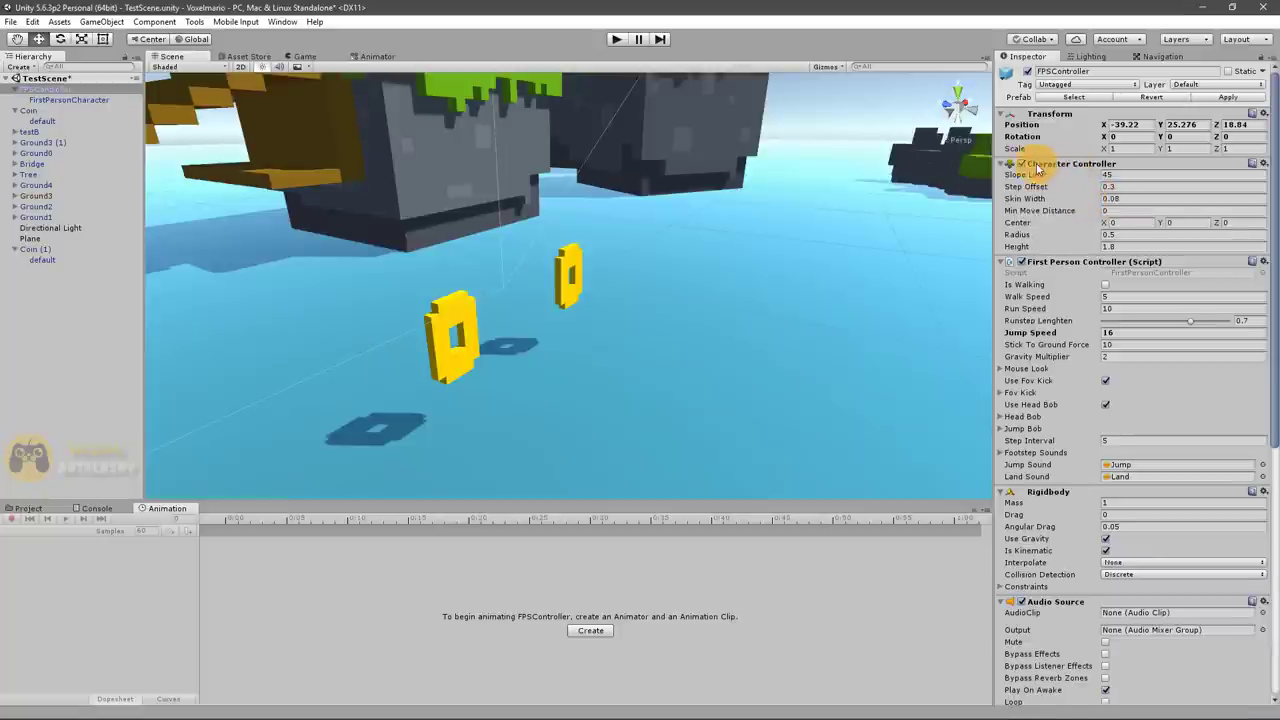
pyautogui.click(33, 93)
pyautogui.doubleClick(33, 93)
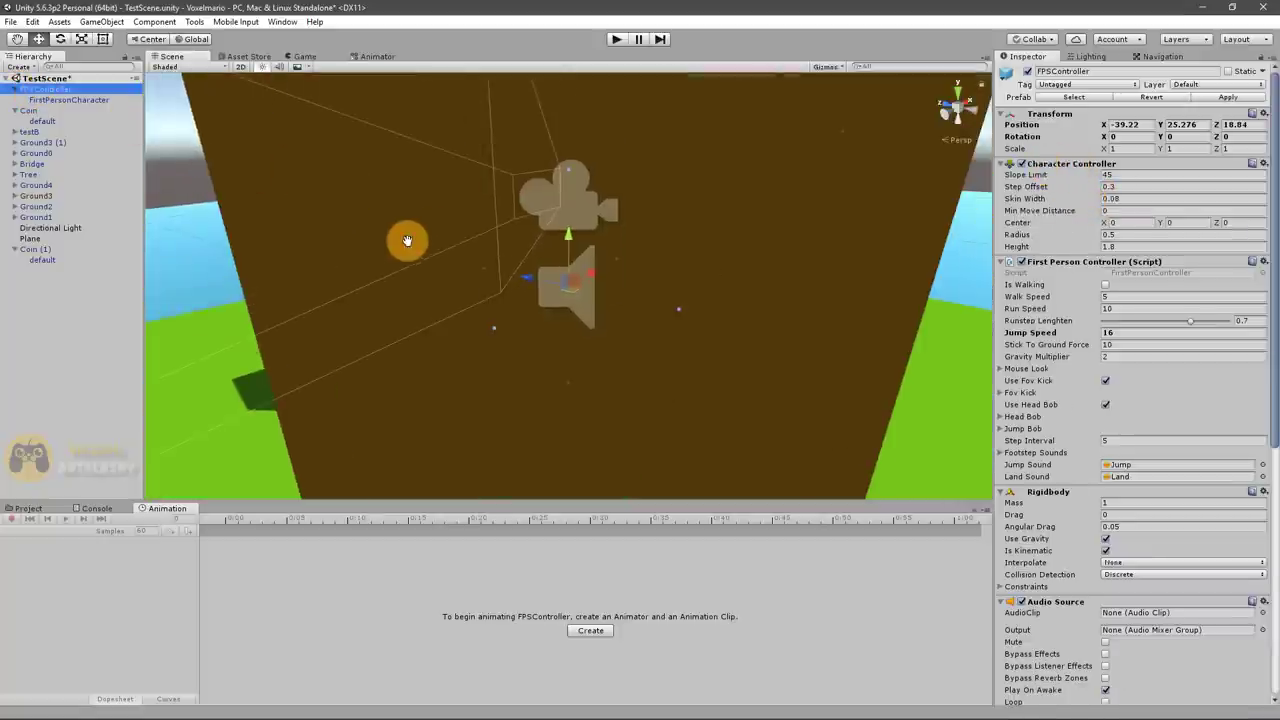
# Orbit around the player and frame the left Coin in the Scene view
pyautogui.moveTo(408, 255)
pyautogui.keyDown('alt'); pyautogui.mouseDown()
pyautogui.moveTo(312, 229)
pyautogui.moveTo(515, 250)
pyautogui.moveTo(371, 243)
pyautogui.moveTo(600, 229)
pyautogui.moveTo(591, 223)
pyautogui.moveTo(893, 157)
pyautogui.mouseUp(); pyautogui.keyUp('alt')
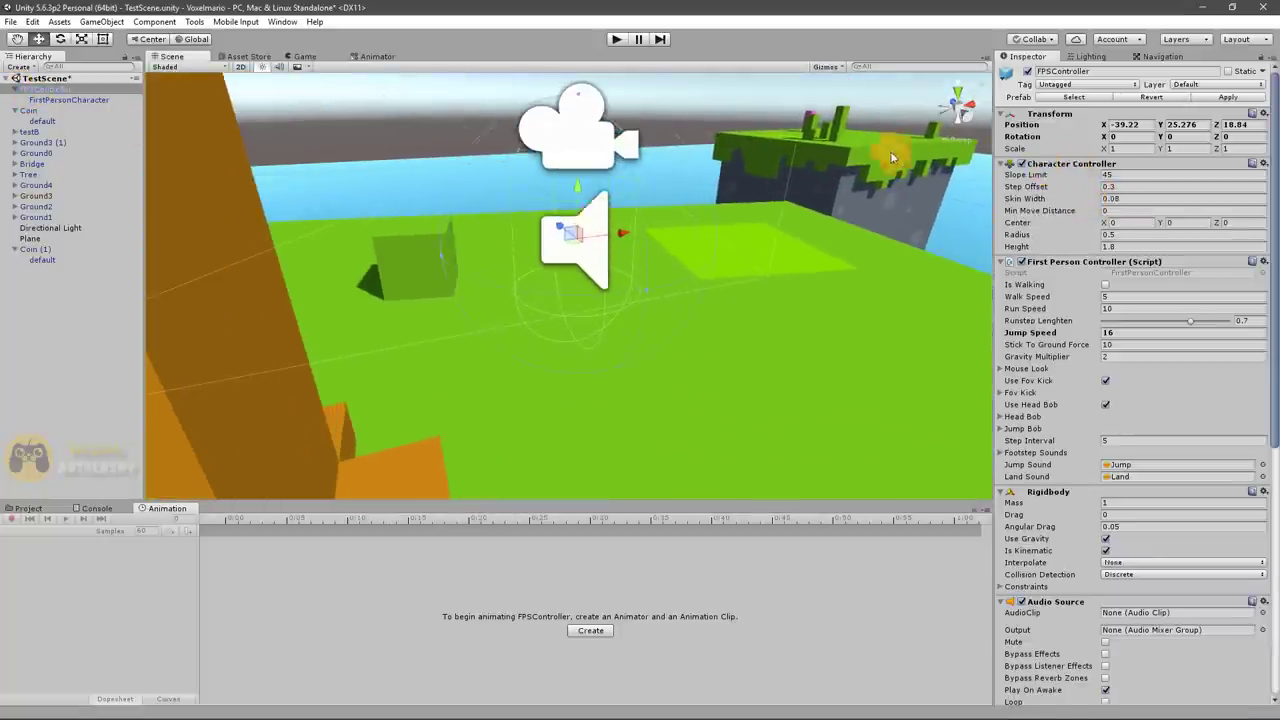
pyautogui.click(33, 111)
pyautogui.doubleClick(34, 112)
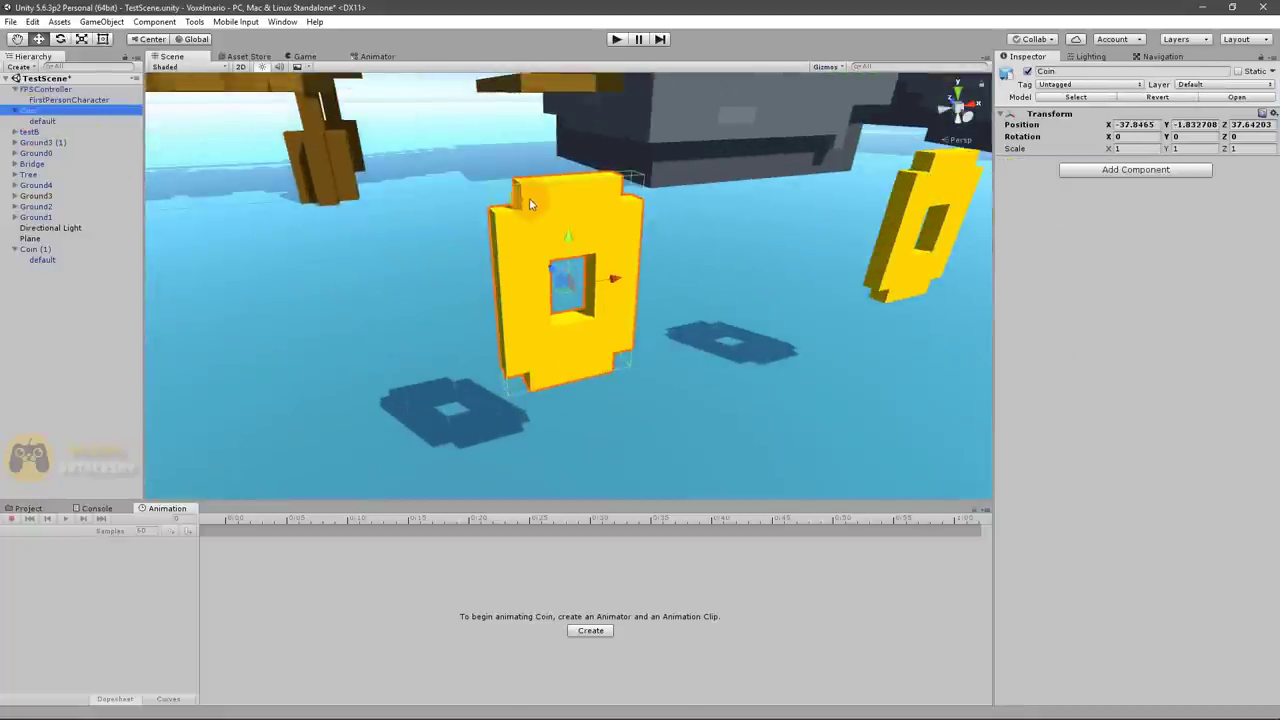
# Inspect the coin's Box Collider, then the 45 × 1 × 45 water Plane's non-convex Mesh Collider
pyautogui.click(540, 257)
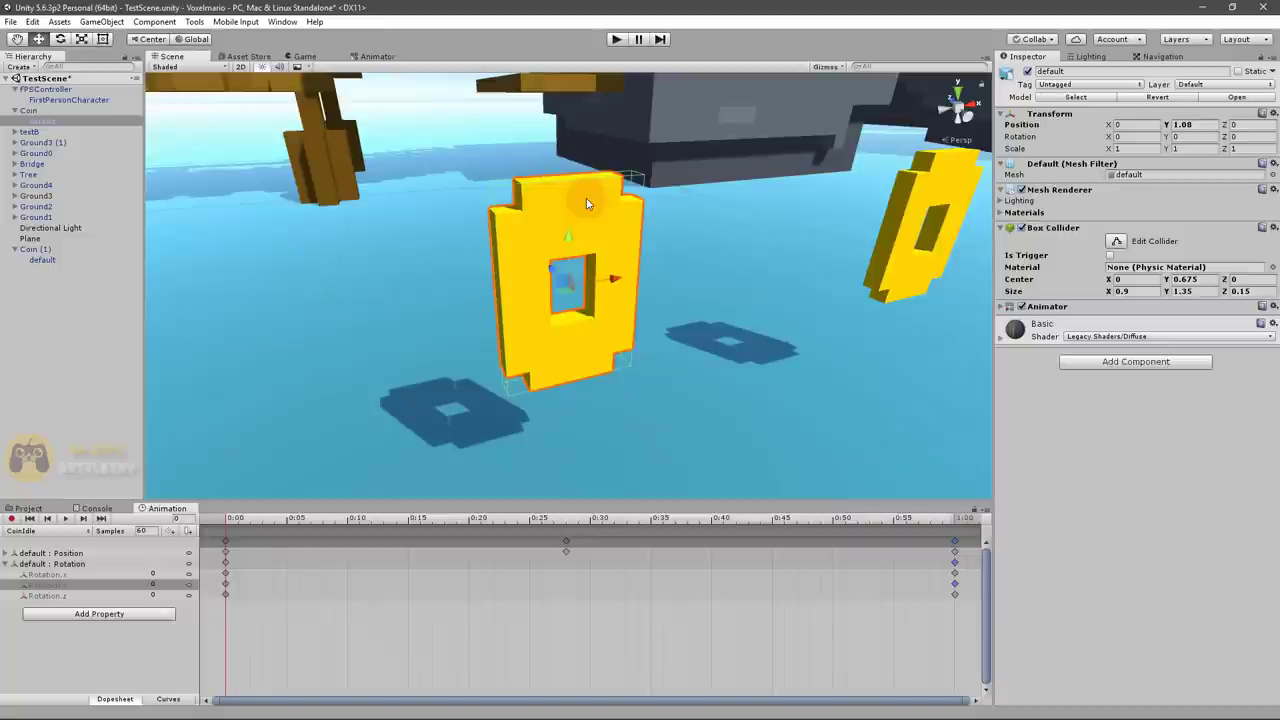
pyautogui.click(846, 370)
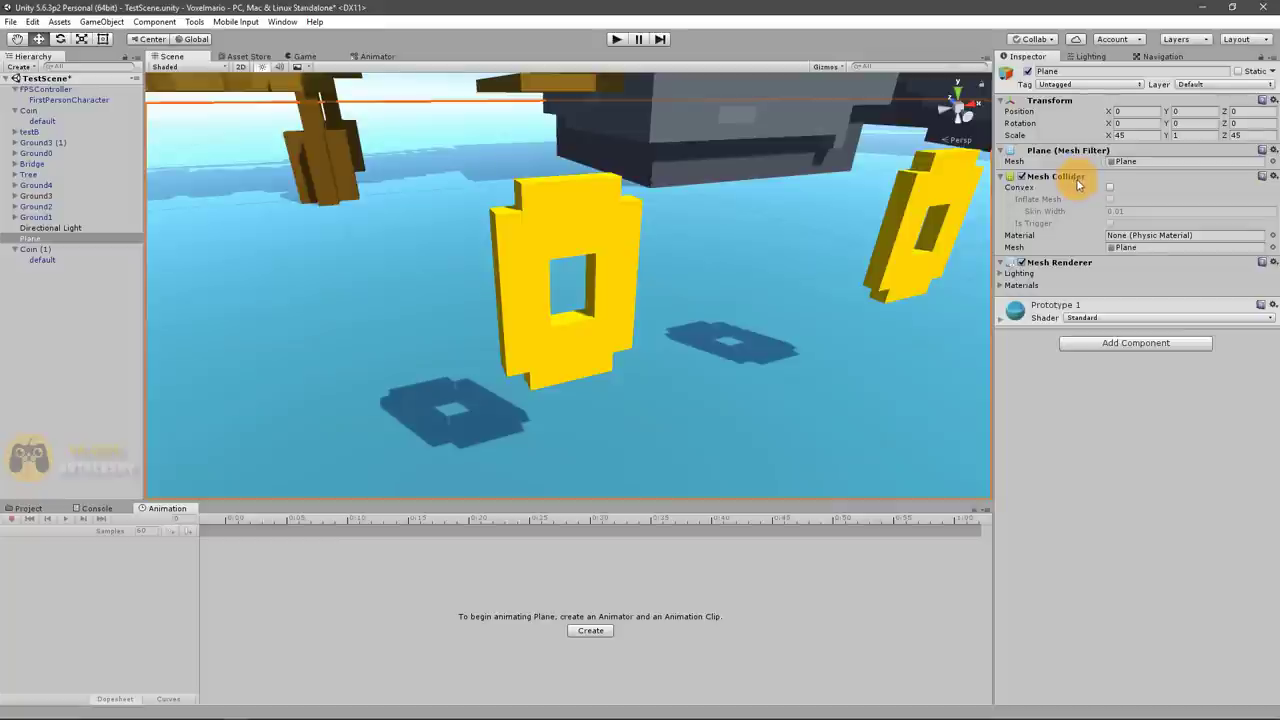
# Check Ground0's collider, then tick Is Trigger on Coin (1)'s mesh Box Collider
pyautogui.click(774, 110)
pyautogui.click(796, 122)
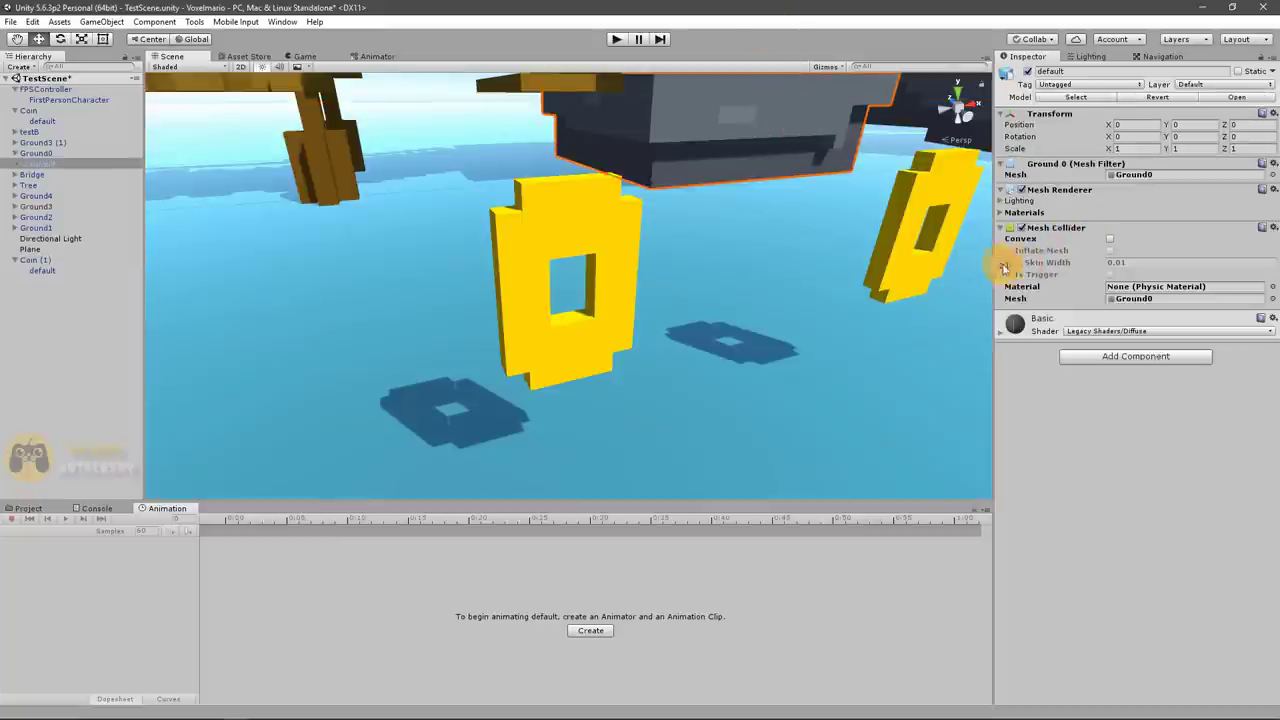
pyautogui.click(911, 274)
pyautogui.click(911, 272)
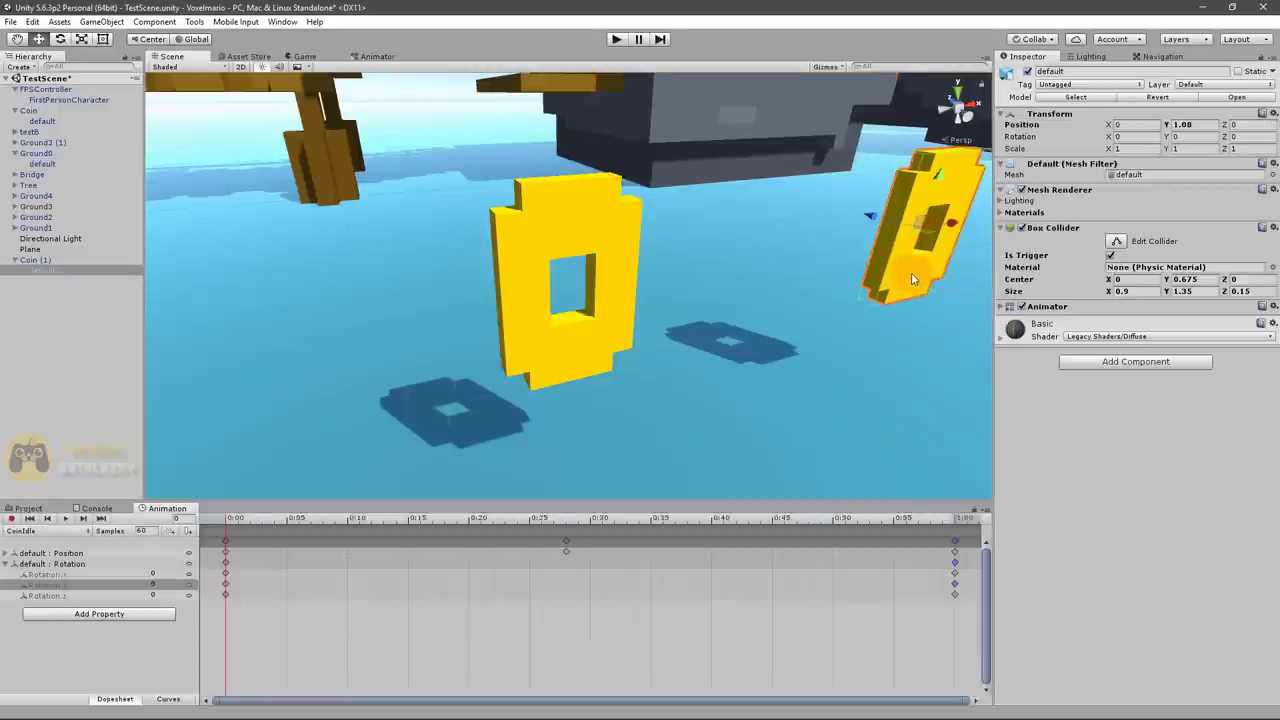
pyautogui.click(1111, 256)
pyautogui.keyDown('alt'); pyautogui.moveTo(846, 277); pyautogui.dragTo(634, 297); pyautogui.keyUp('alt')
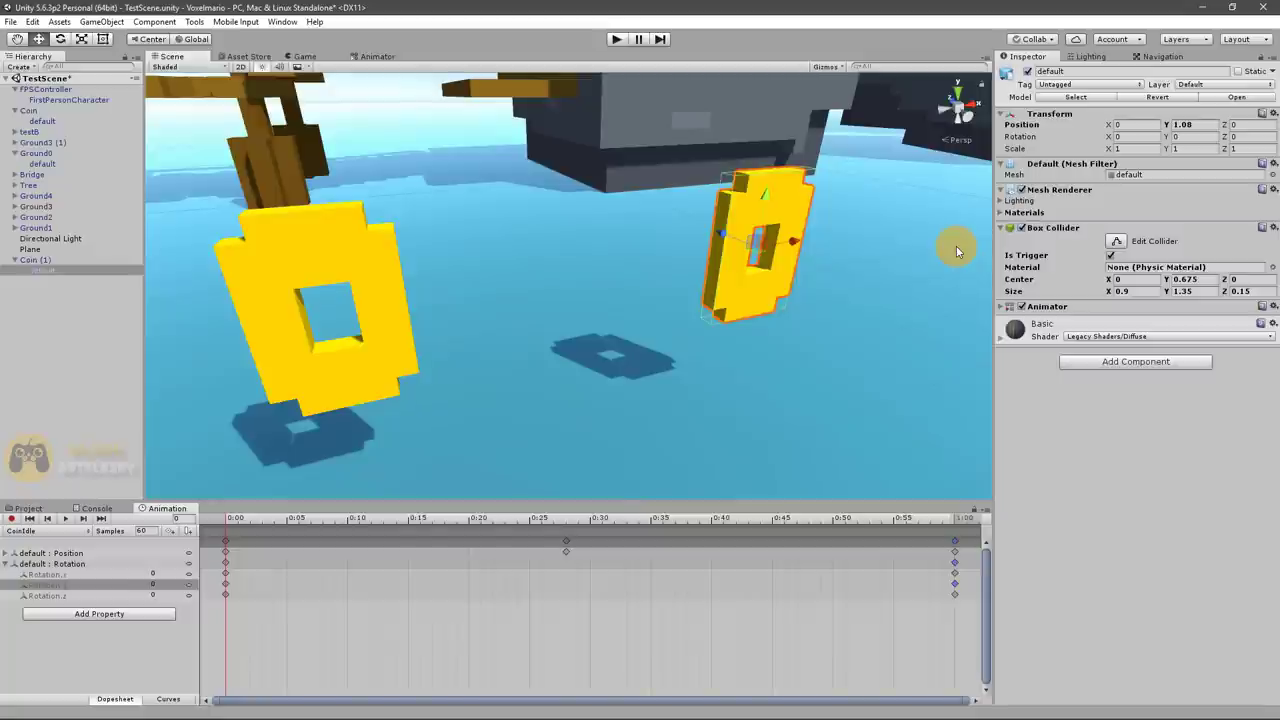
# Compare the colliders of the left coin, the right coin, and the ground Plane
pyautogui.click(339, 251)
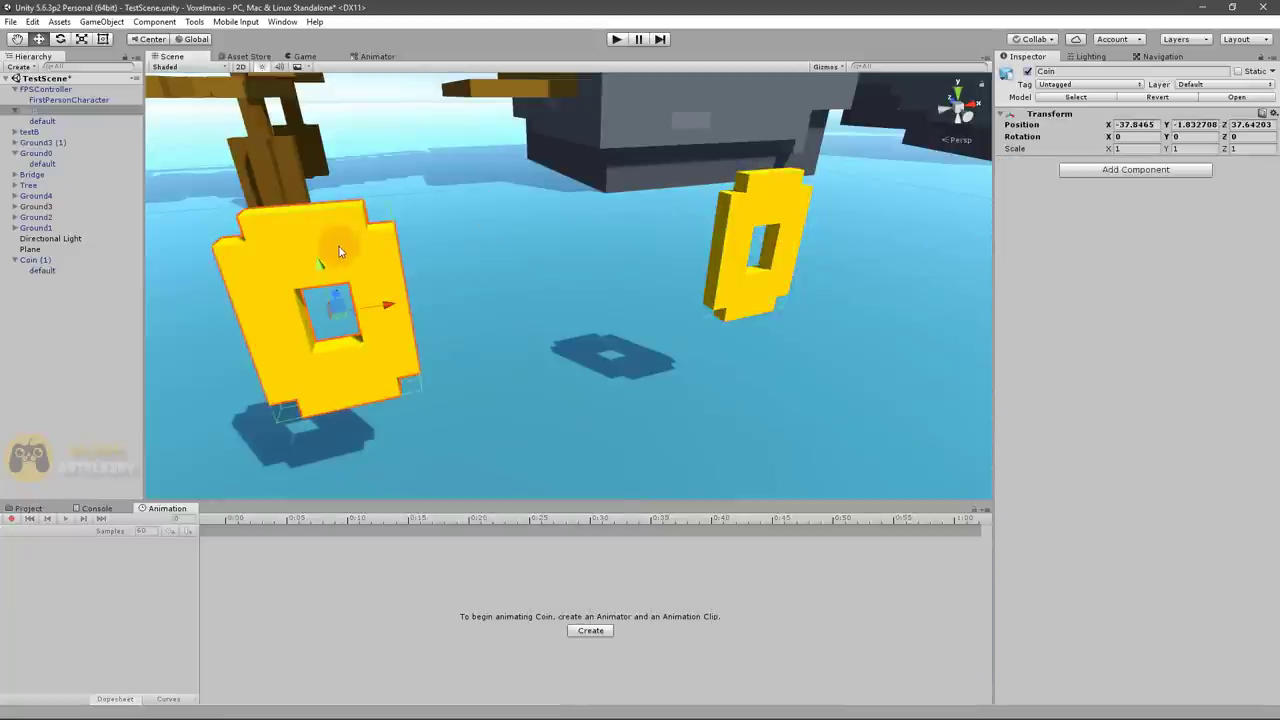
pyautogui.click(339, 251)
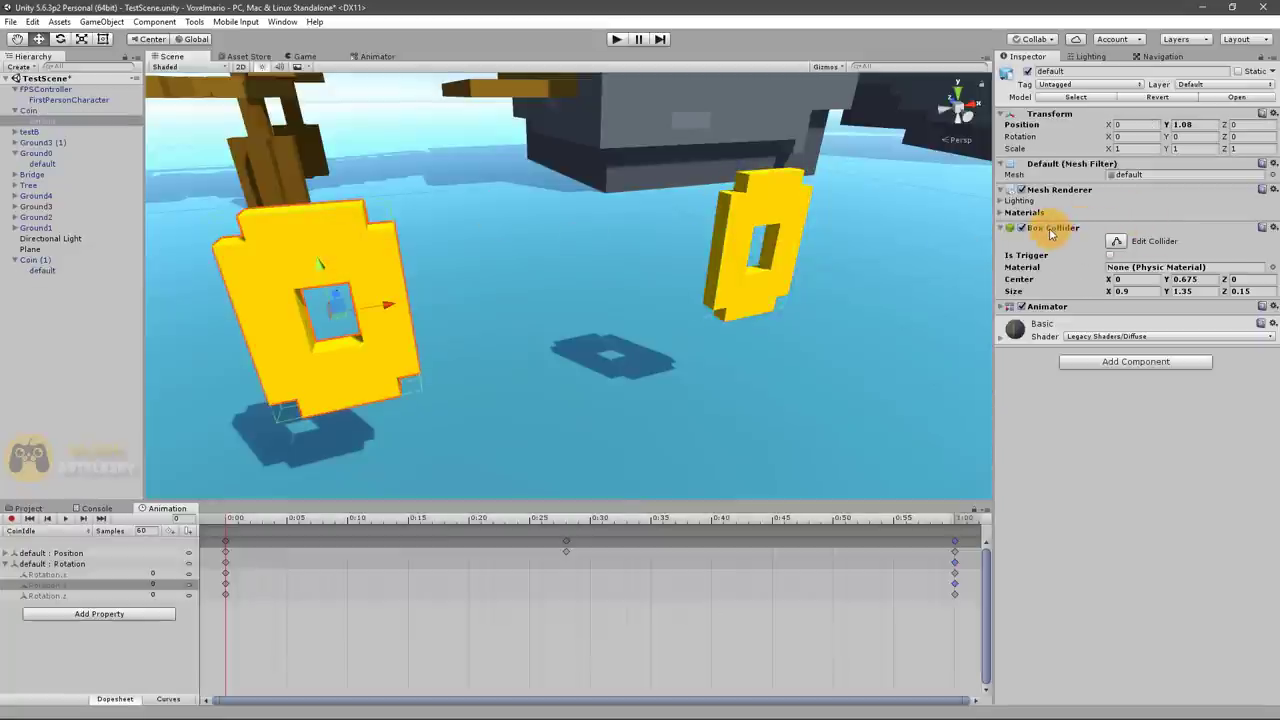
pyautogui.click(765, 193)
pyautogui.click(775, 193)
pyautogui.click(795, 194)
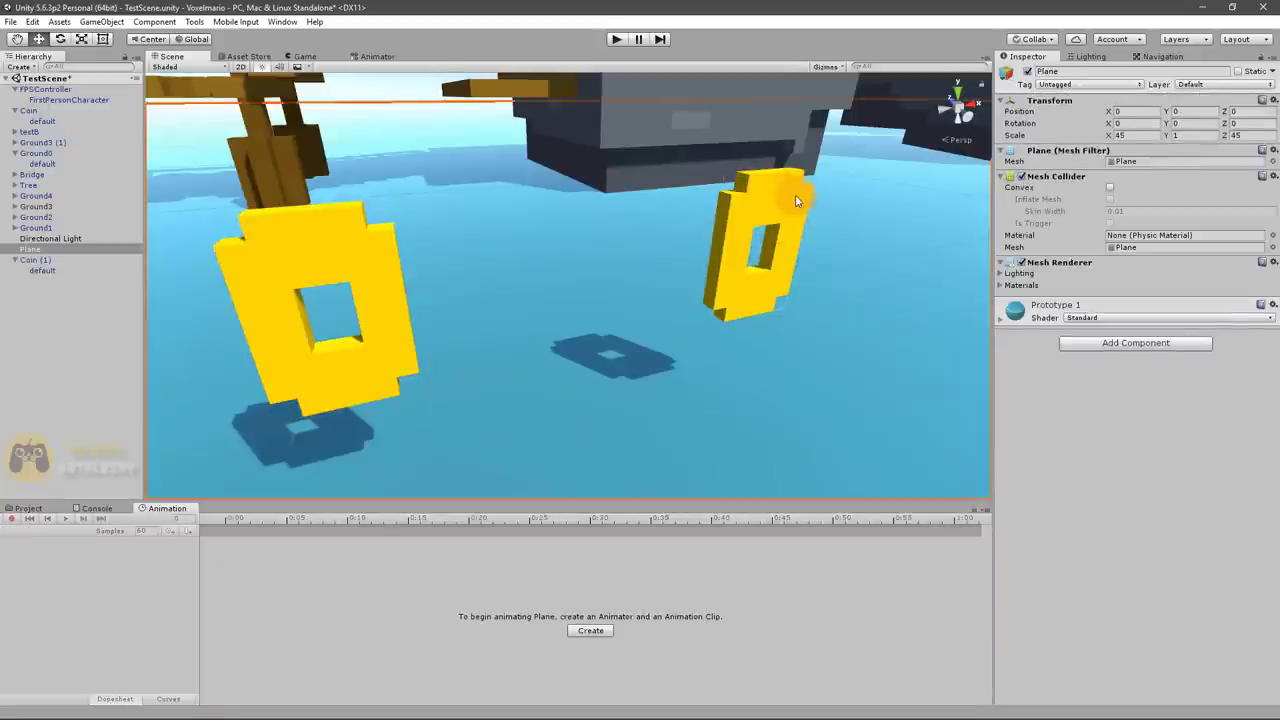
pyautogui.click(795, 194)
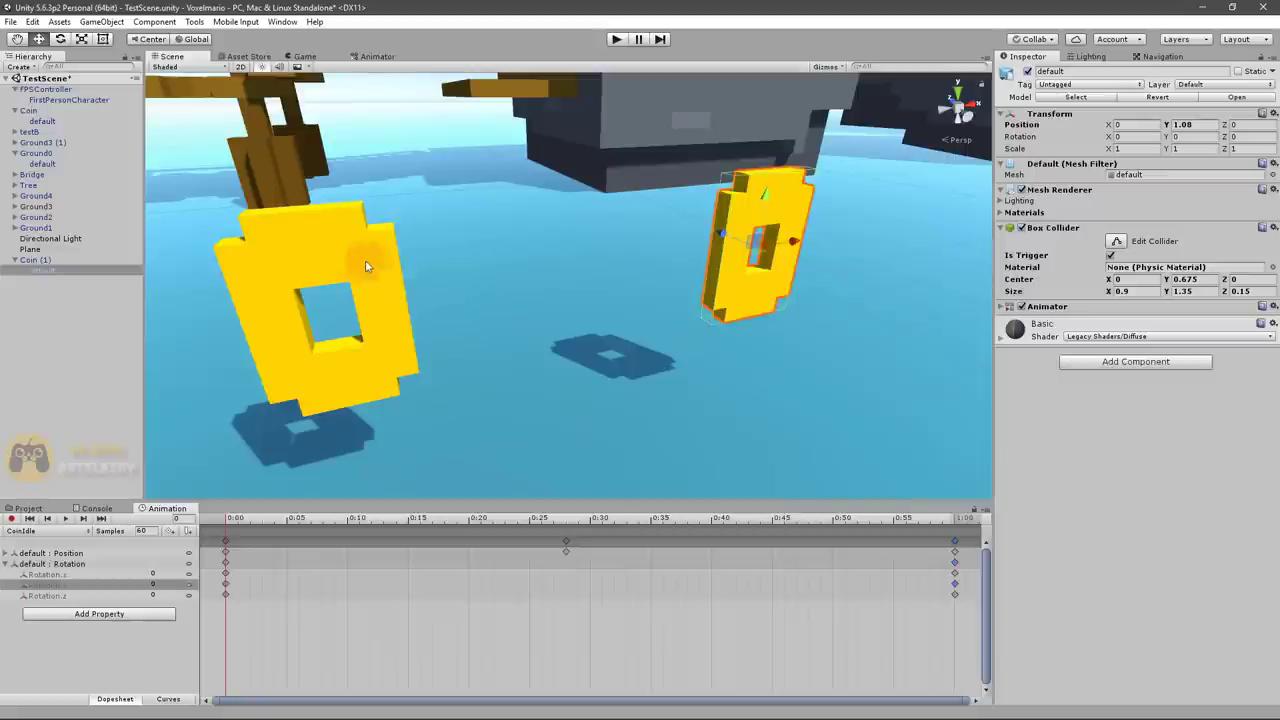
# Edit the left coin's collider bounds, enlarging its depth, front and one side
pyautogui.click(1116, 241)
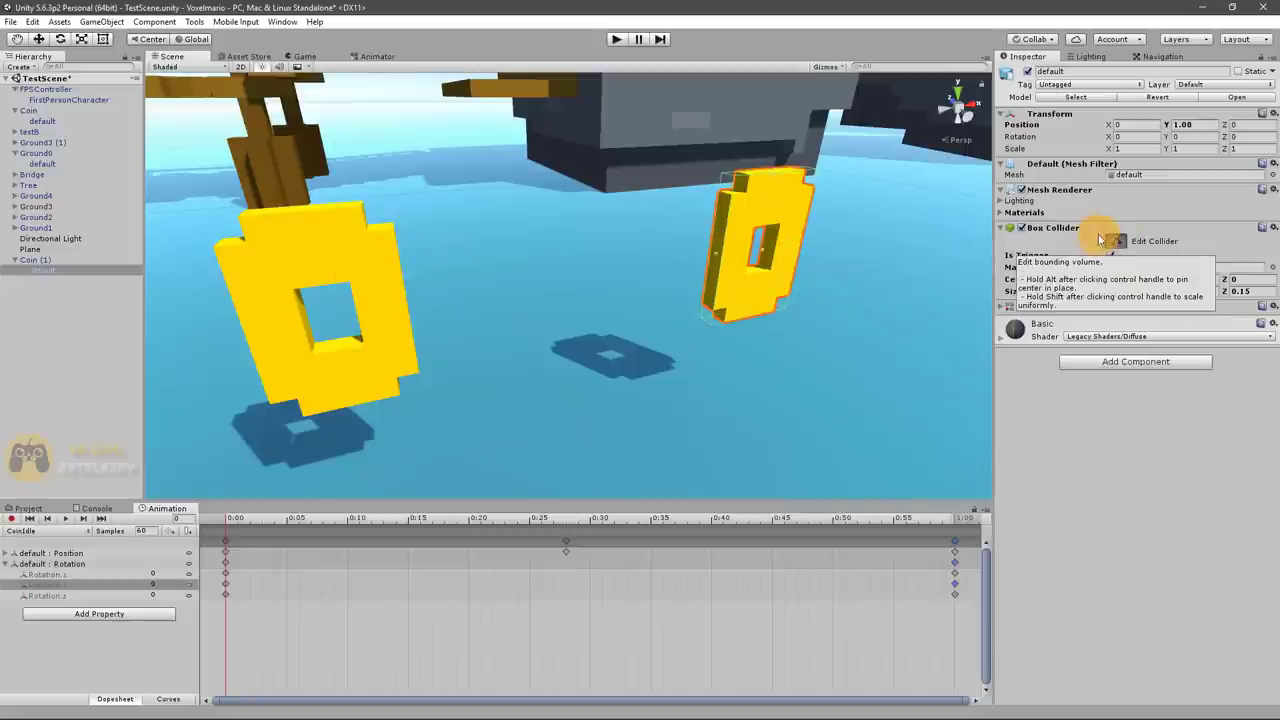
pyautogui.moveTo(764, 257)
pyautogui.mouseDown()
pyautogui.moveTo(922, 288)
pyautogui.moveTo(743, 297)
pyautogui.mouseUp()
pyautogui.moveTo(803, 251)
pyautogui.keyDown('alt'); pyautogui.mouseDown()
pyautogui.moveTo(737, 289)
pyautogui.moveTo(603, 269)
pyautogui.moveTo(983, 270)
pyautogui.mouseUp(); pyautogui.keyUp('alt')
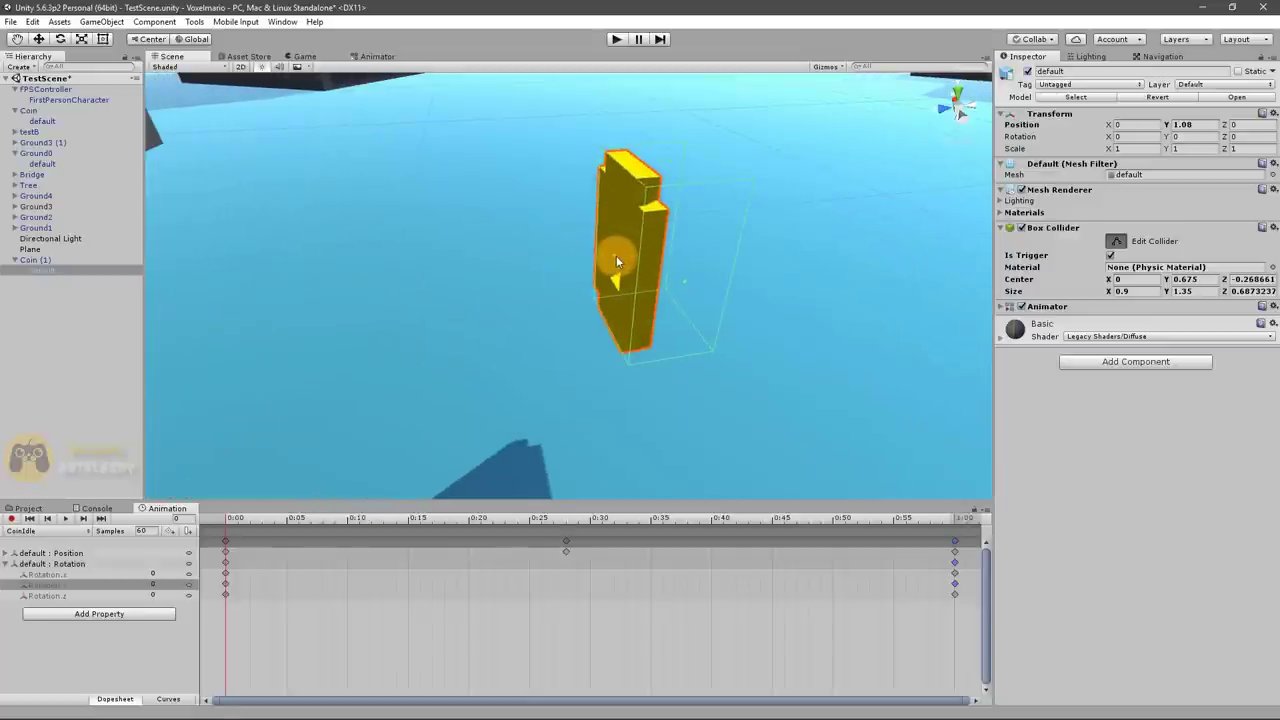
pyautogui.moveTo(616, 262); pyautogui.dragTo(555, 264)
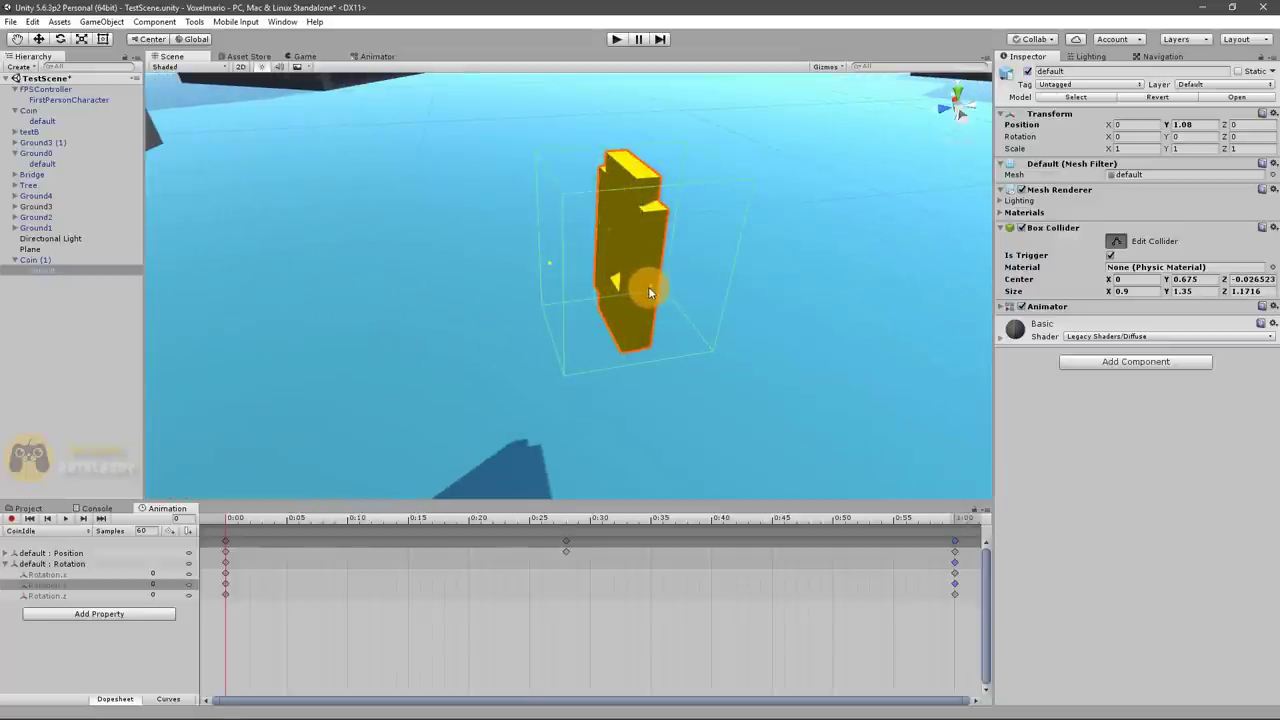
pyautogui.moveTo(648, 286)
pyautogui.mouseDown()
pyautogui.moveTo(671, 312)
pyautogui.moveTo(194, 331)
pyautogui.moveTo(397, 335)
pyautogui.moveTo(491, 306)
pyautogui.moveTo(486, 263)
pyautogui.moveTo(585, 300)
pyautogui.mouseUp()
pyautogui.moveTo(555, 300); pyautogui.dragTo(796, 283, button='middle')
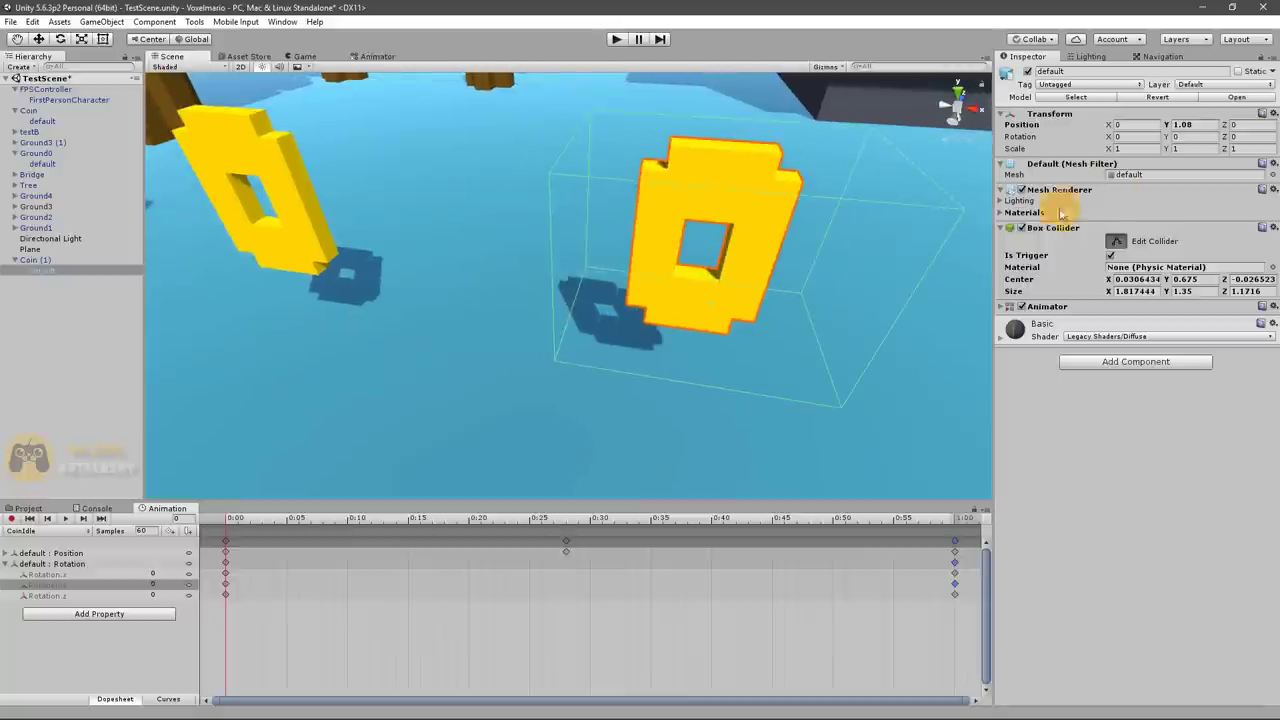
# Widen and heighten the left coin's Box Collider to 1.61 × 1.81 × 1.52
pyautogui.click(160, 162)
pyautogui.click(210, 156)
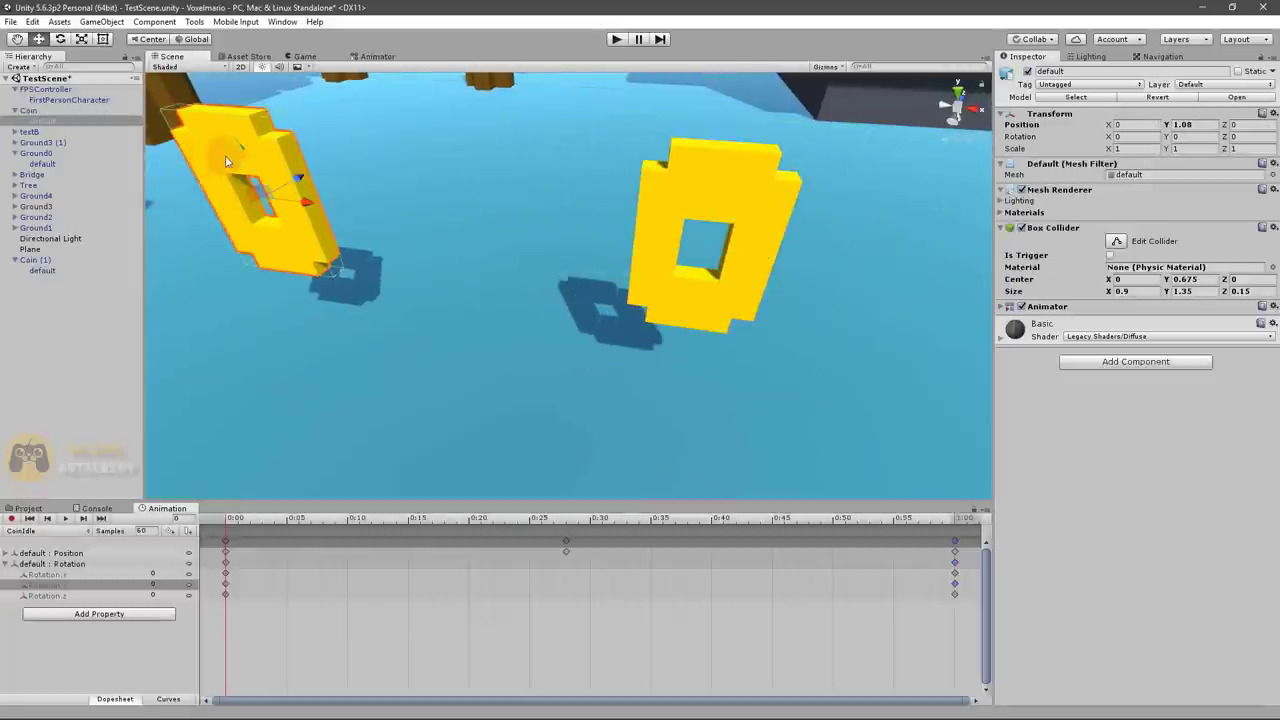
pyautogui.click(1120, 291)
pyautogui.write('1.61')
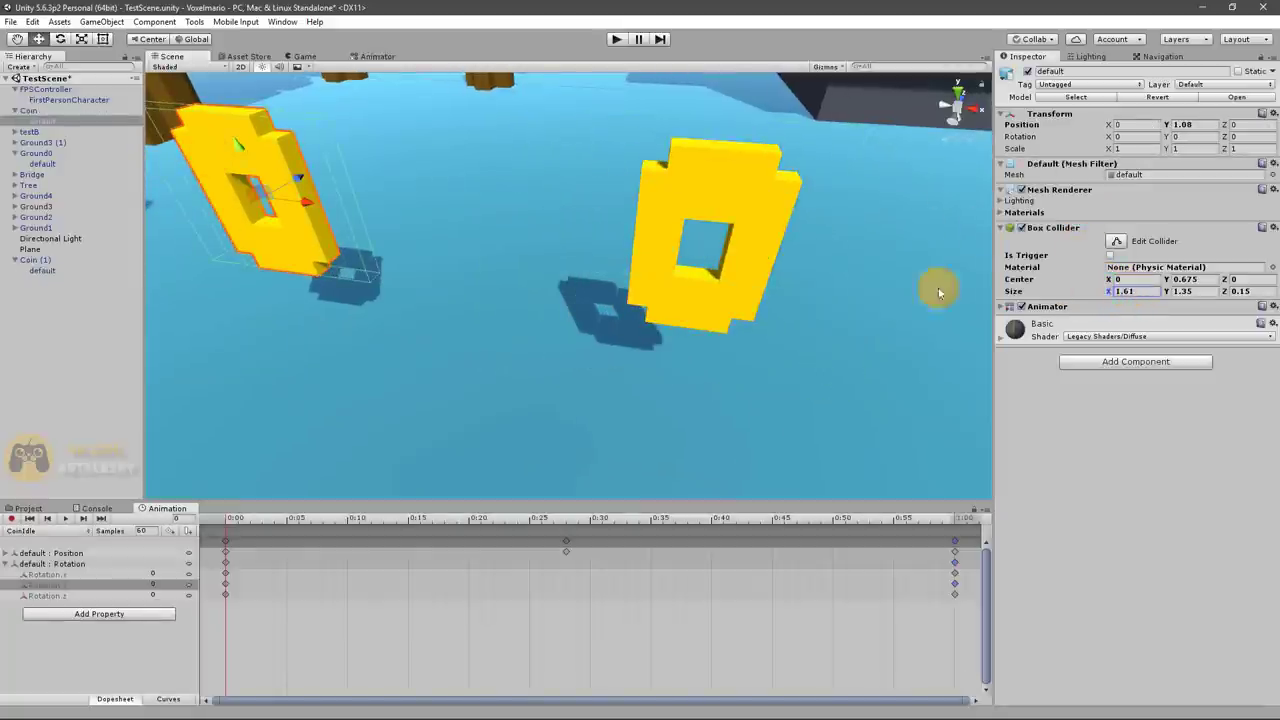
pyautogui.moveTo(934, 286); pyautogui.dragTo(990, 292, button='right')
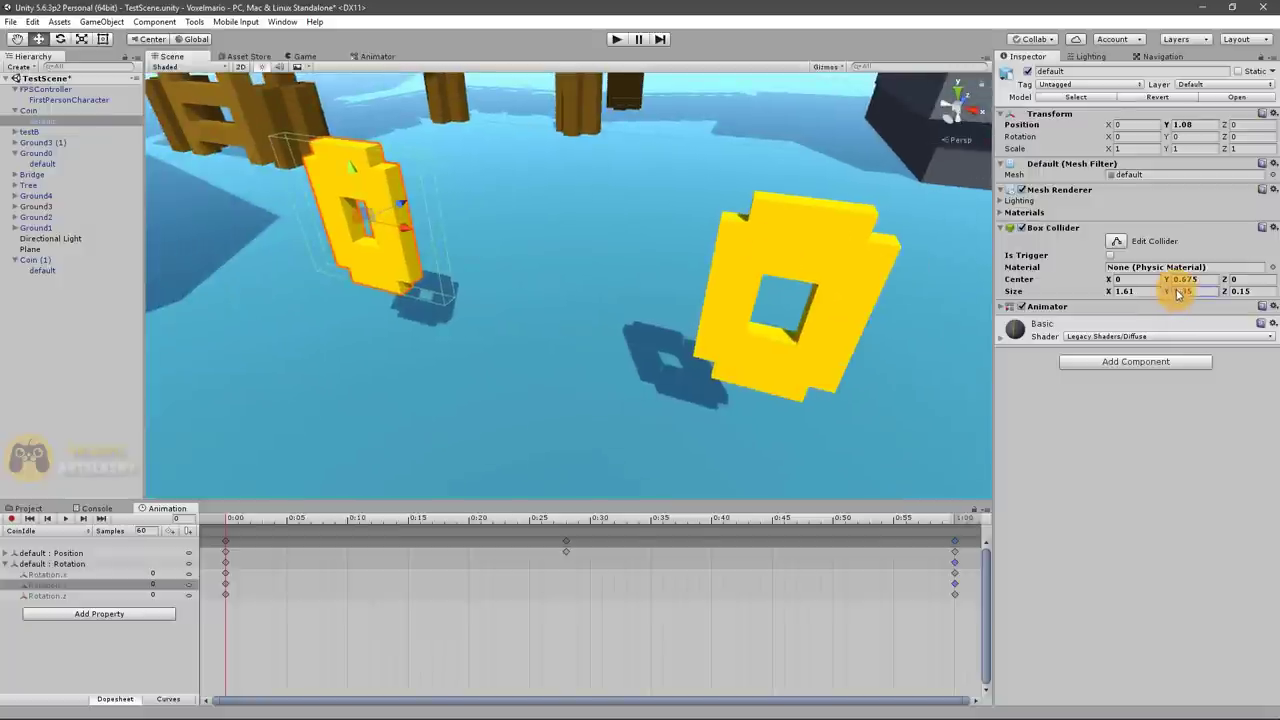
pyautogui.moveTo(1175, 294); pyautogui.dragTo(1253, 291)
pyautogui.write('1.52')
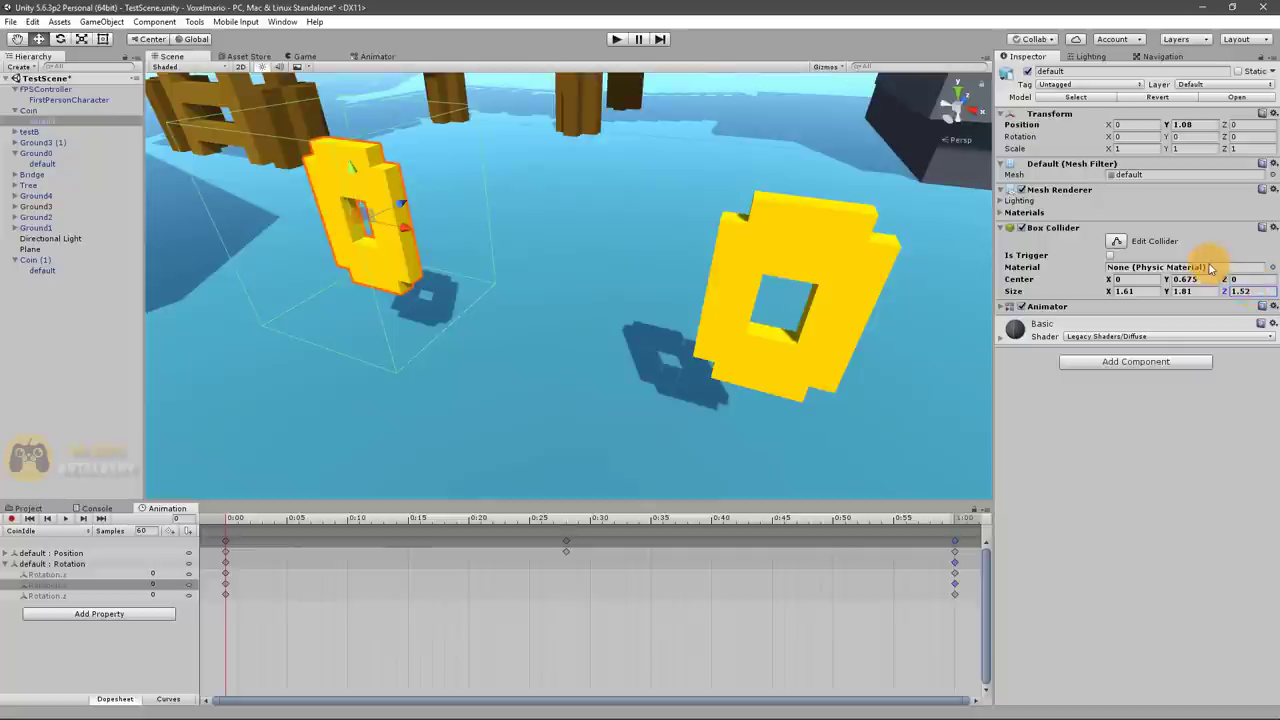
# Play the scene, view the coins in Scene view, and walk the player forward past them with W
pyautogui.click(615, 39)
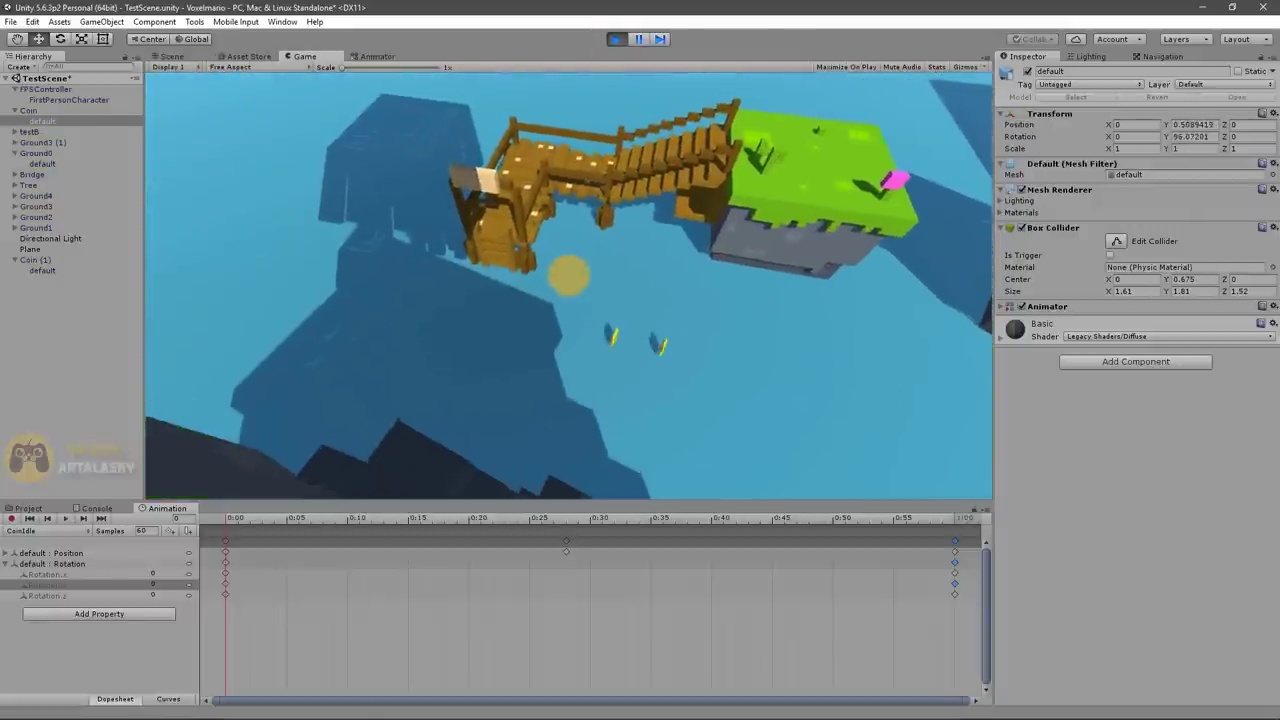
pyautogui.hotkey('ctrl', '1')
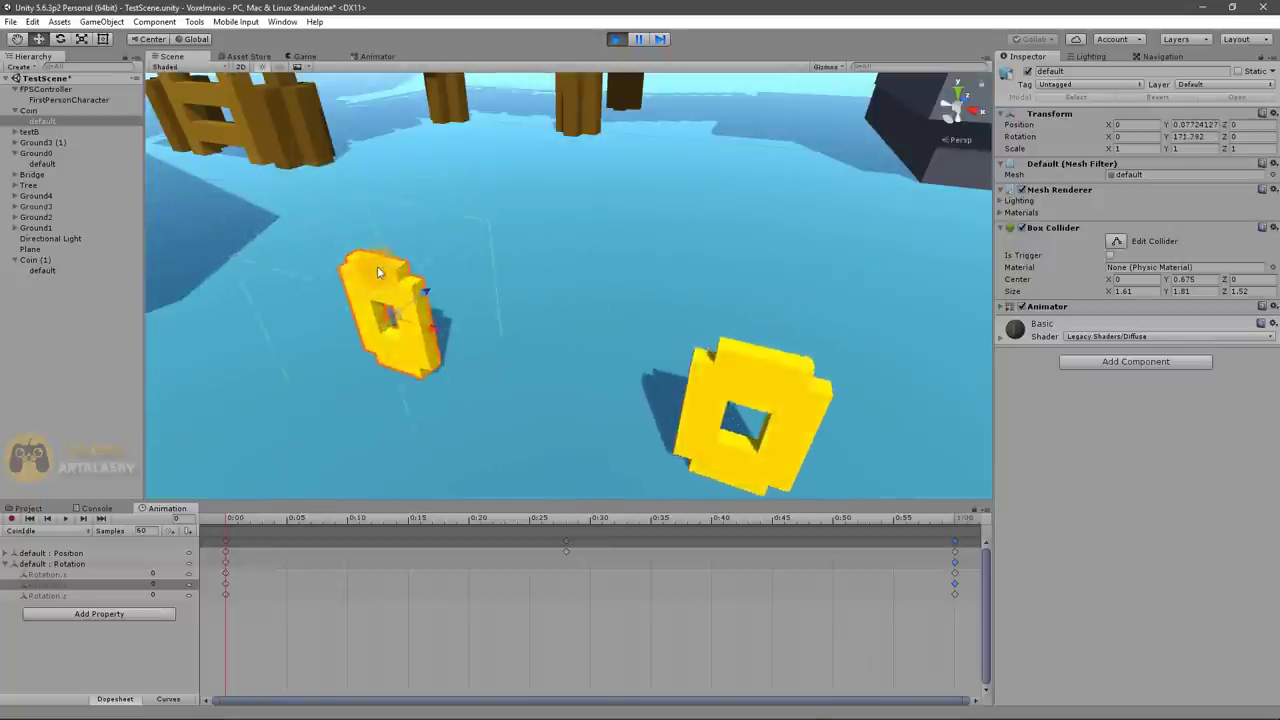
pyautogui.hotkey('ctrl', '2')
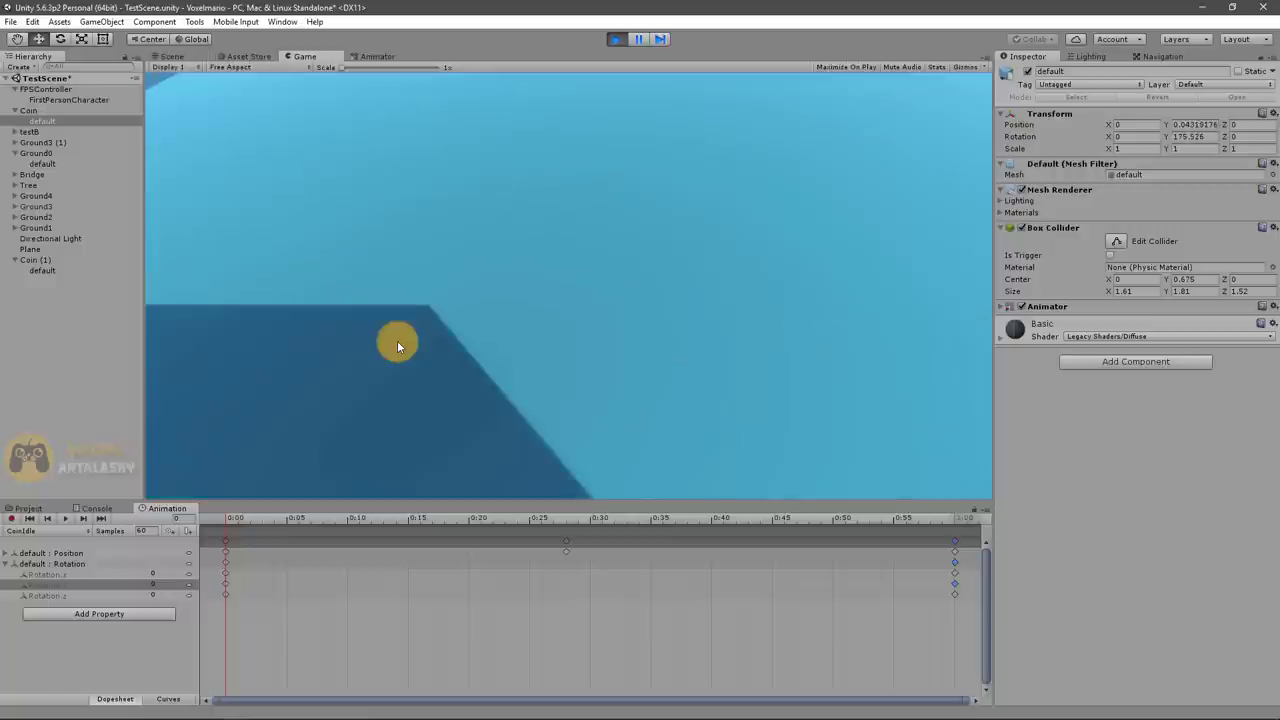
pyautogui.press('w')
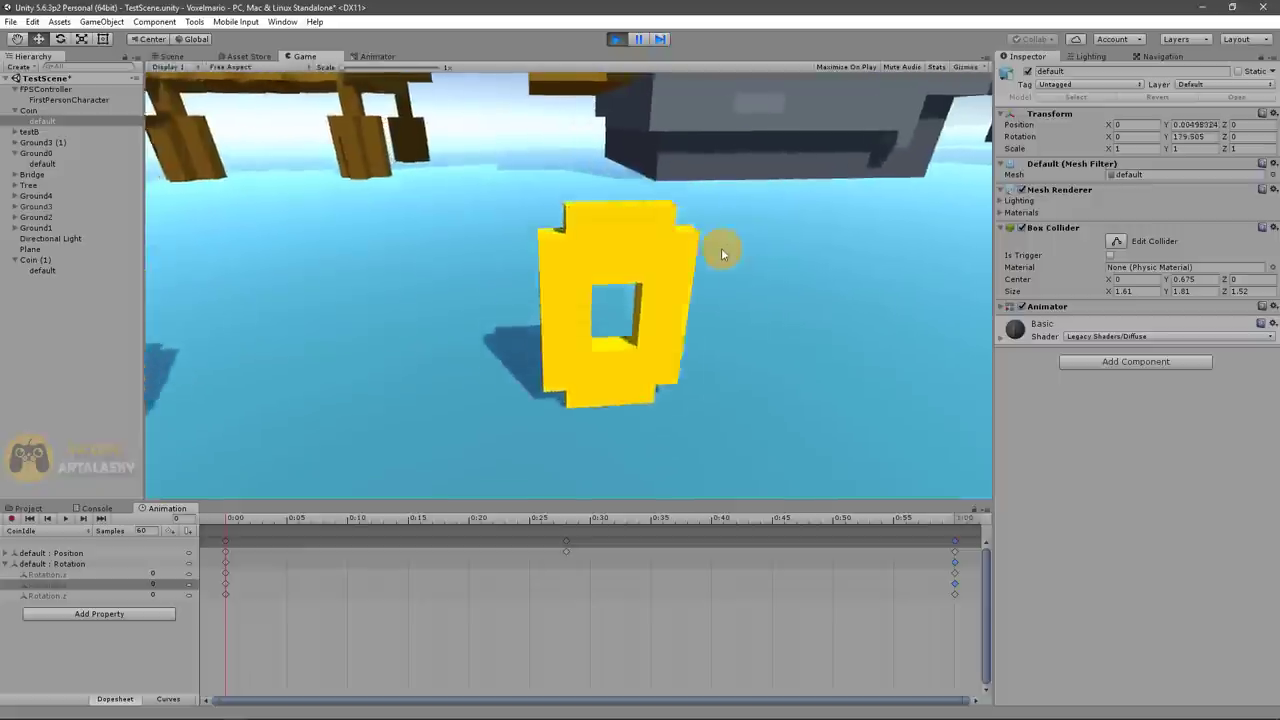
pyautogui.press('w')
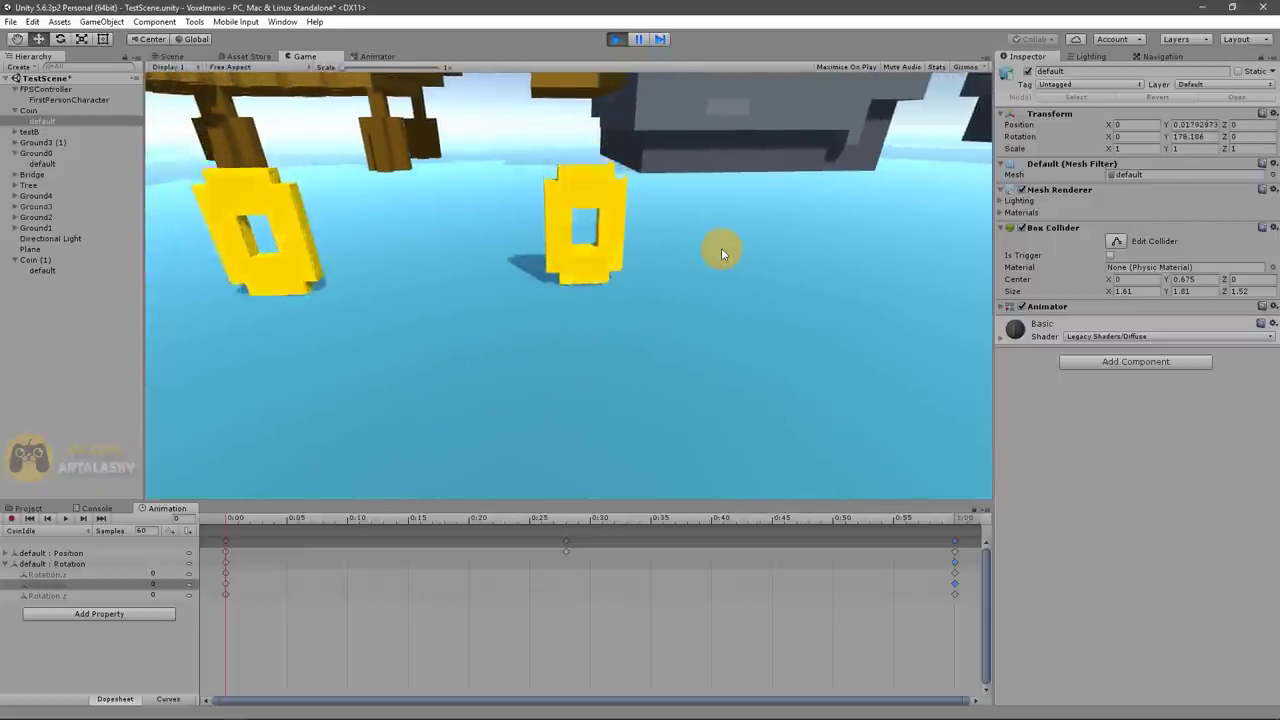
pyautogui.hotkey('ctrl', '1')
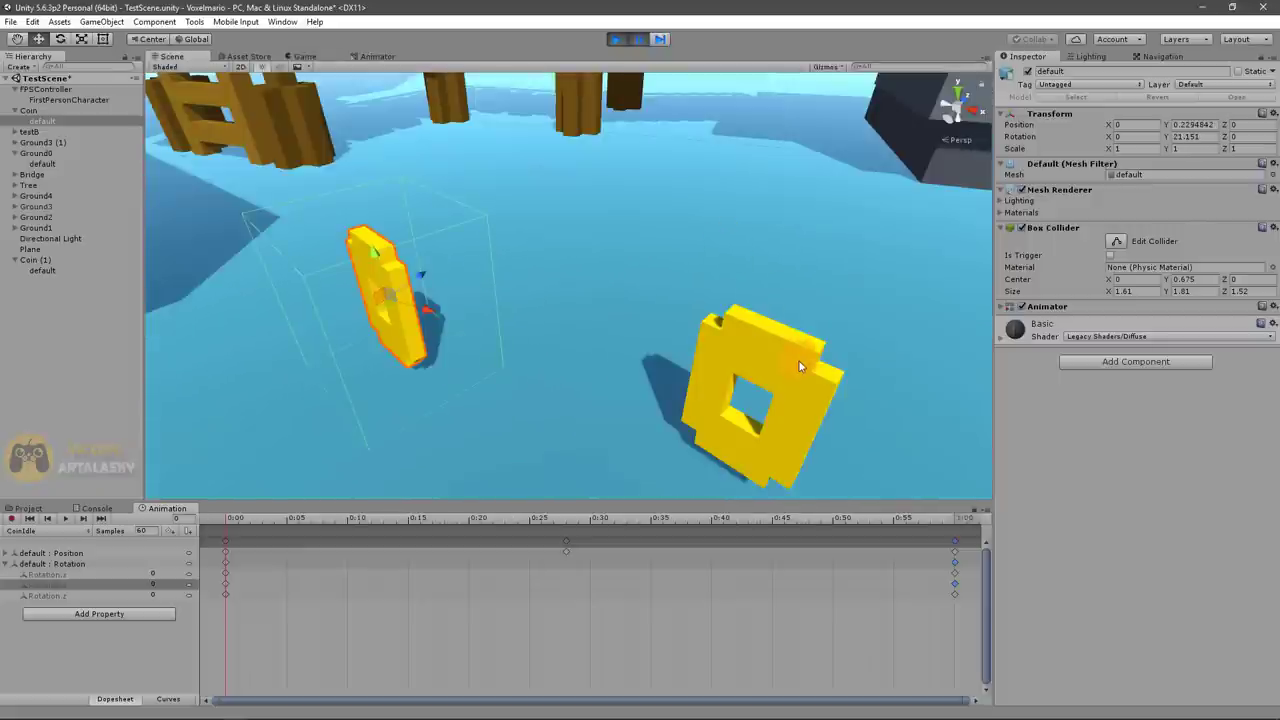
# Select the right coin to inspect its collider, then exit Play mode with Ctrl+P
pyautogui.click(799, 366)
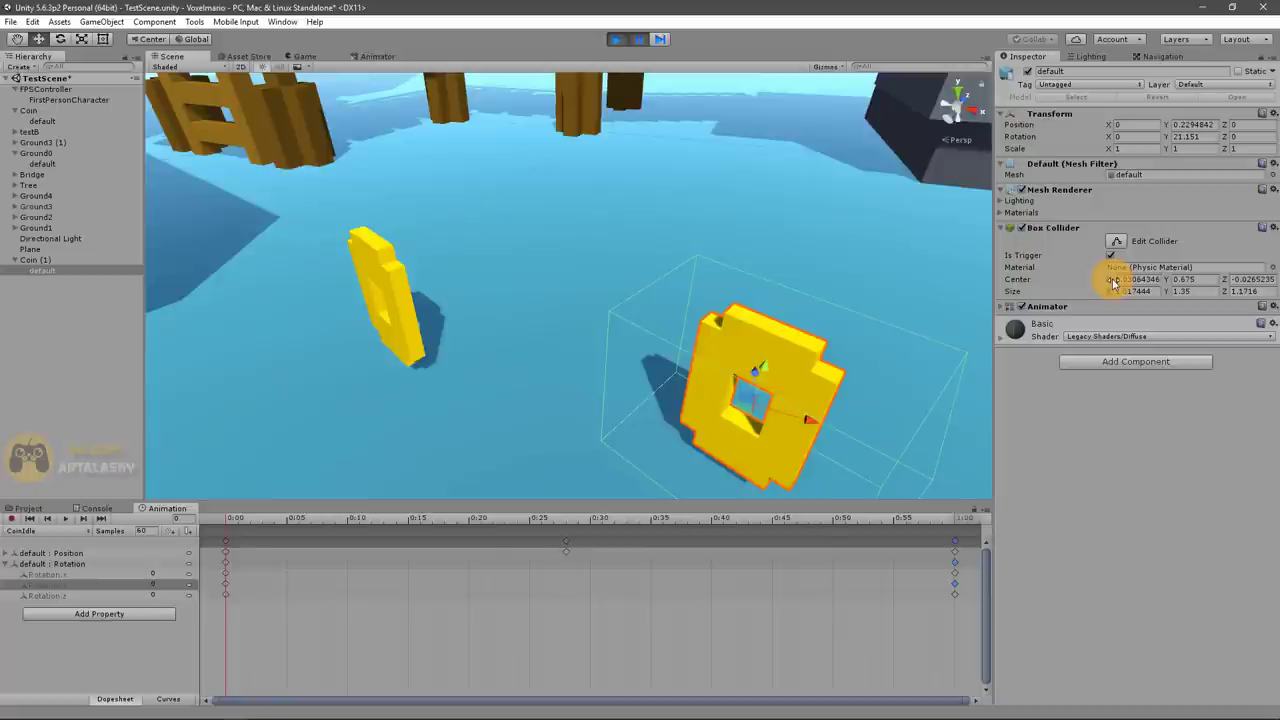
pyautogui.hotkey('ctrl', 'p')
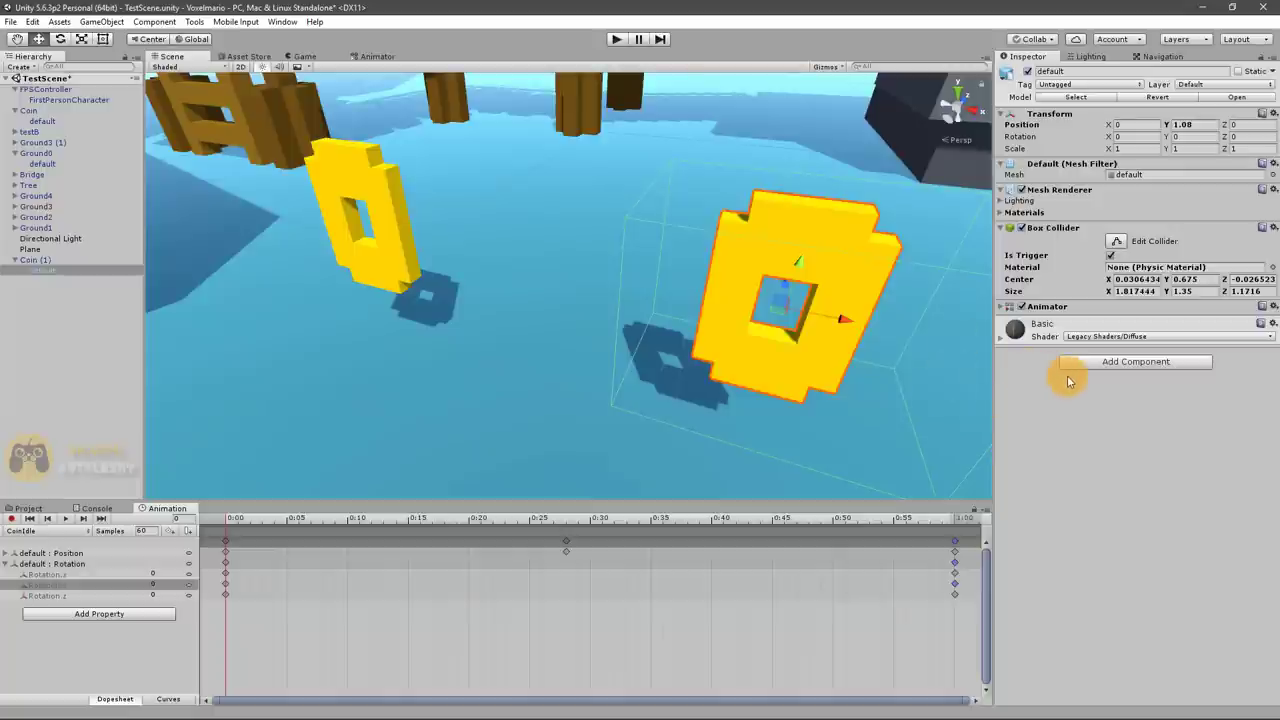
# Add a new C Sharp script named CoinScript to Coin (1)'s coin mesh via Add Component
pyautogui.click(28, 508)
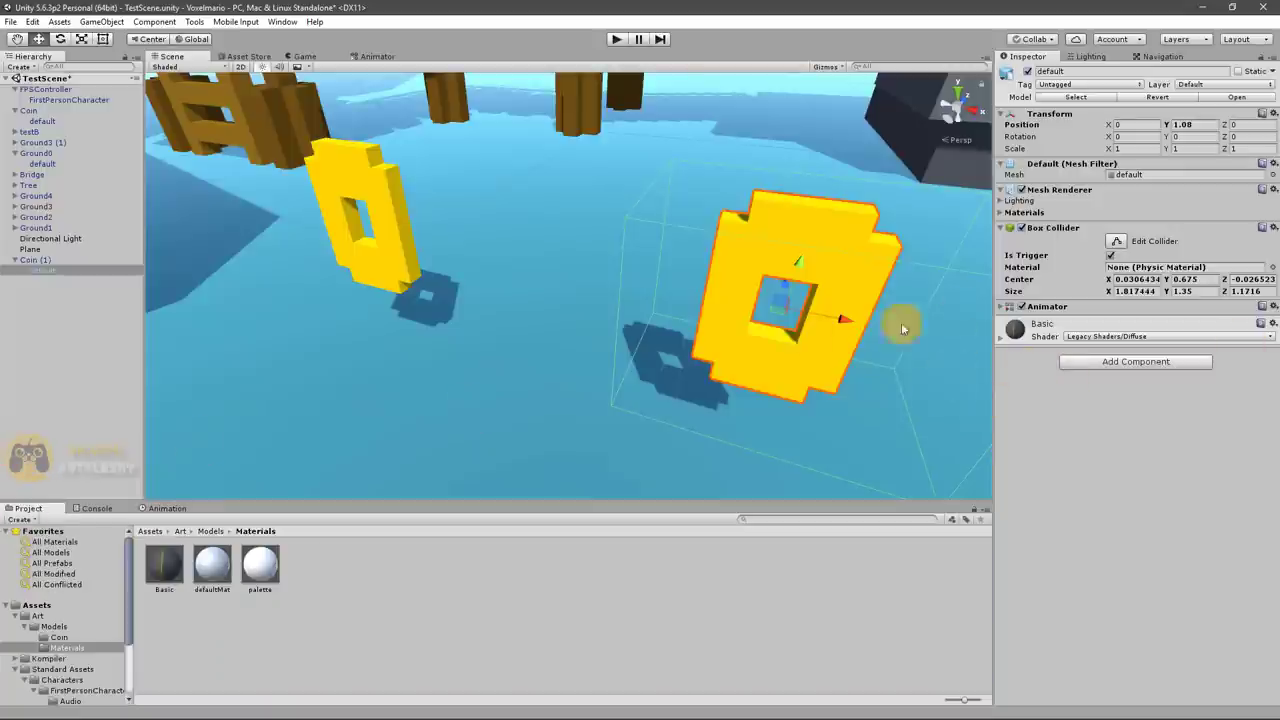
pyautogui.click(1132, 362)
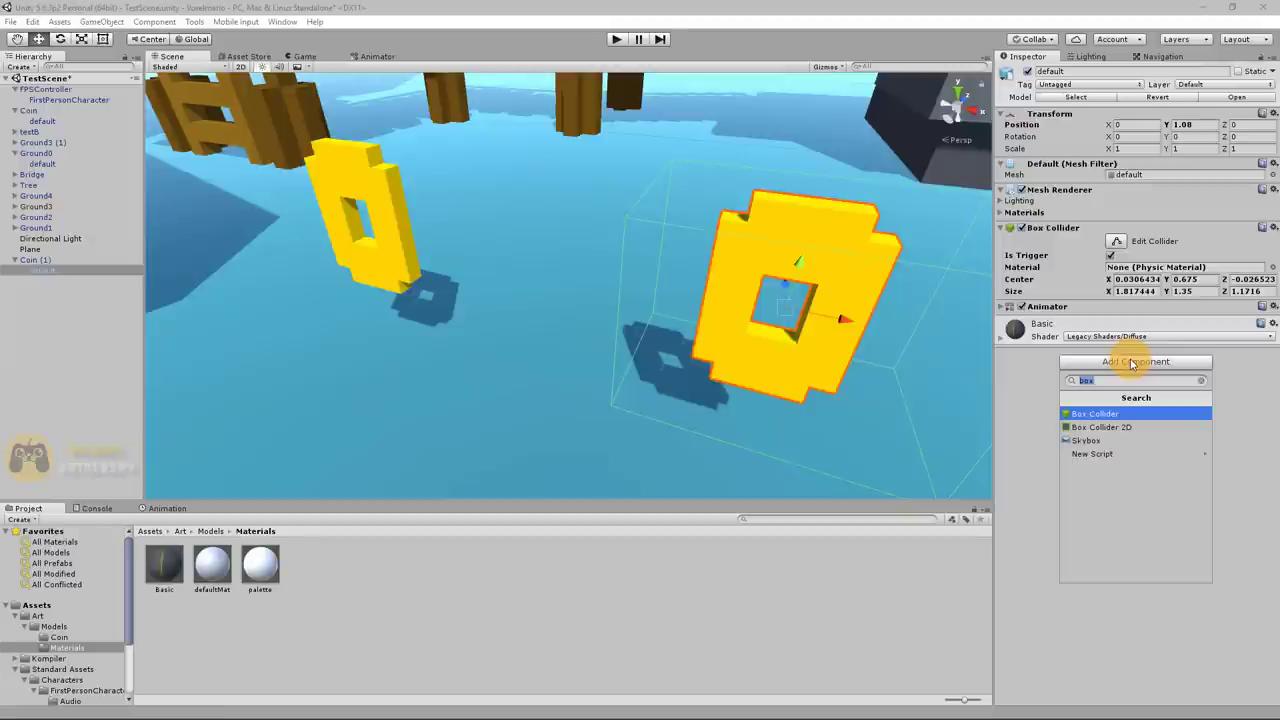
pyautogui.write('CoinScr')
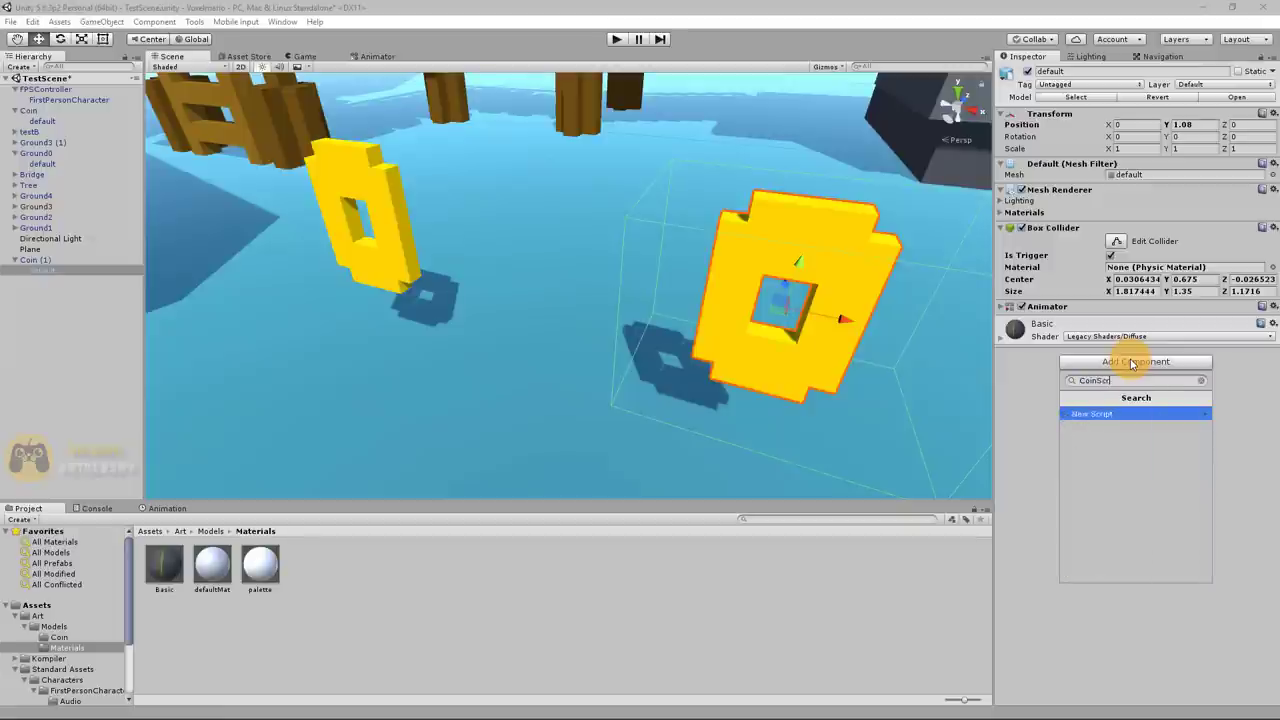
pyautogui.write('ipt')
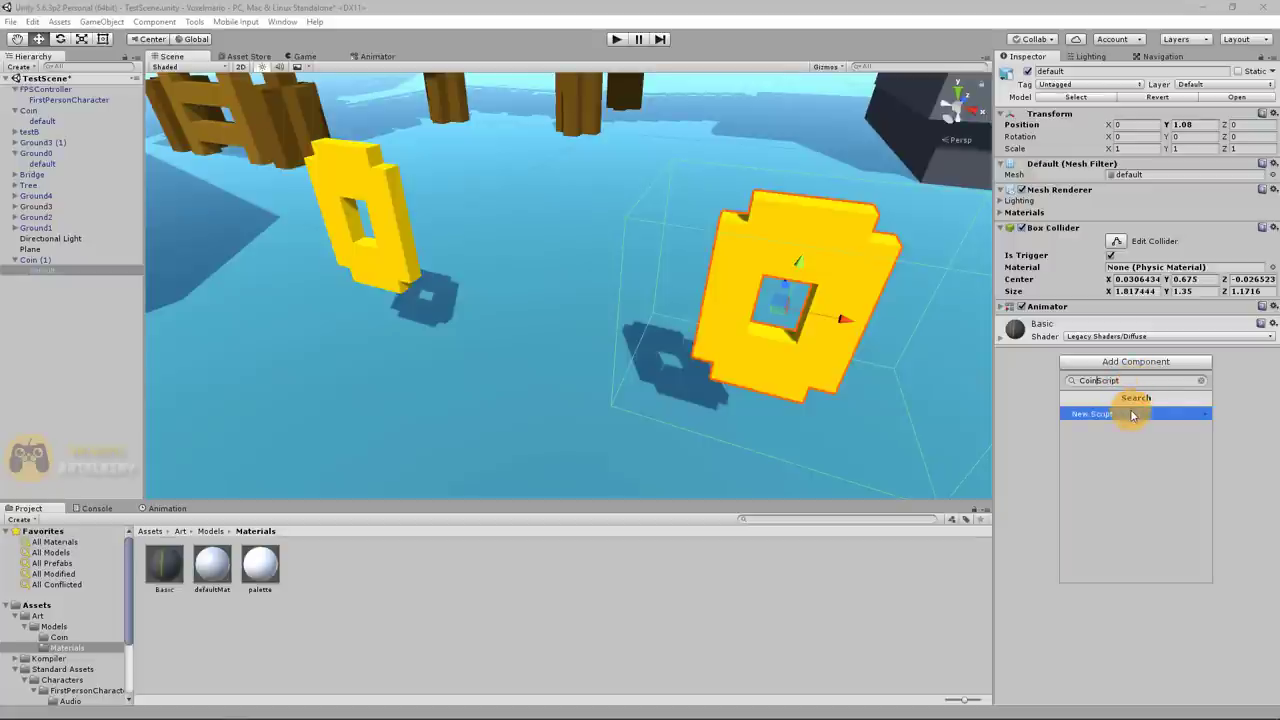
pyautogui.press('Return')
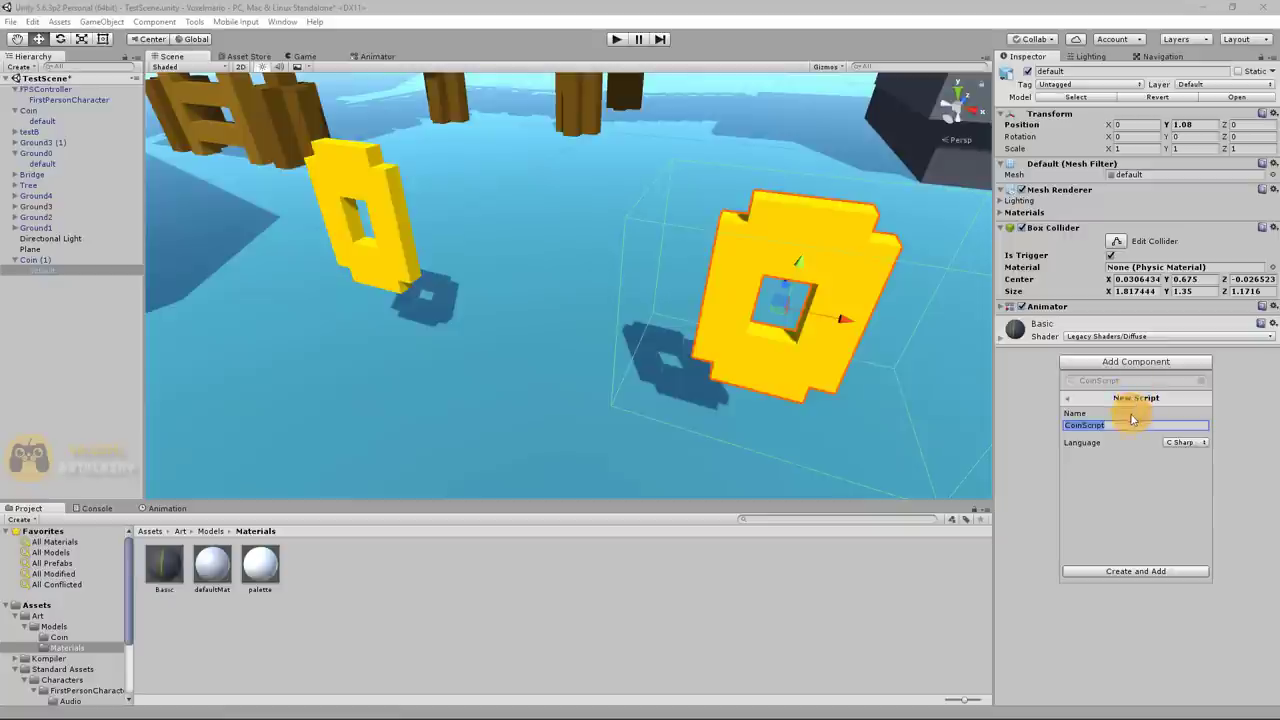
pyautogui.click(1193, 447)
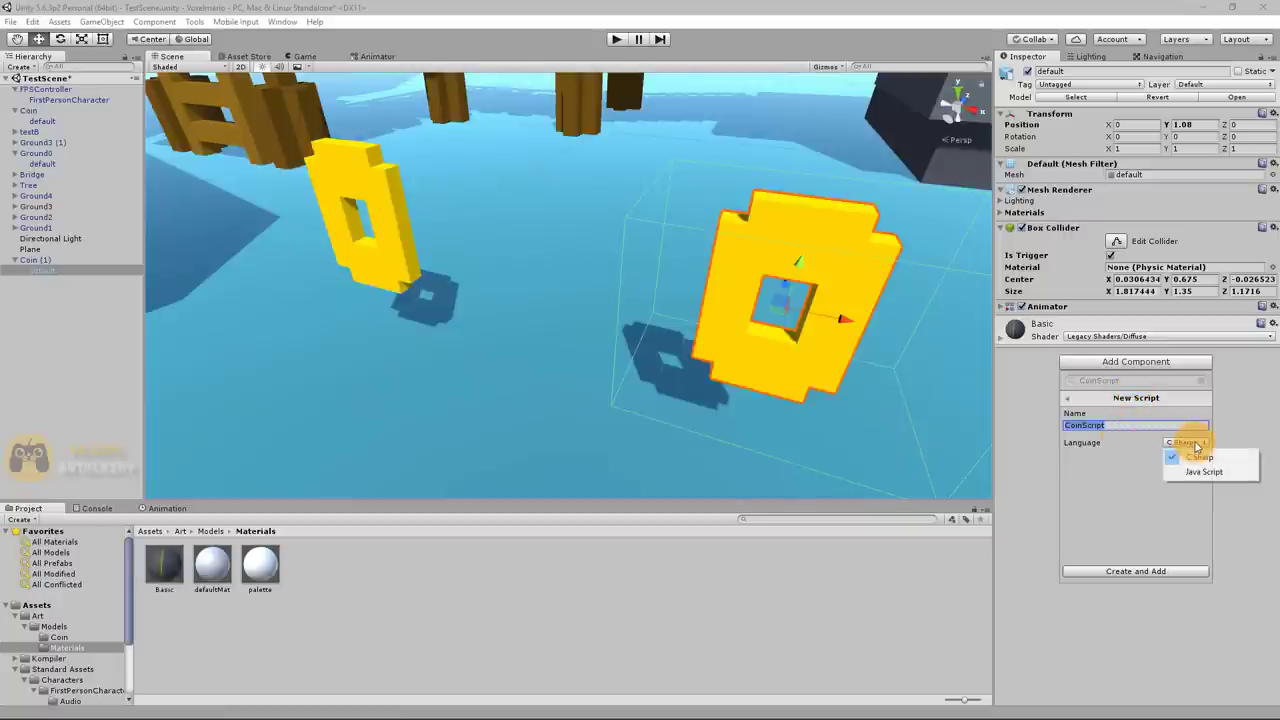
pyautogui.click(1096, 486)
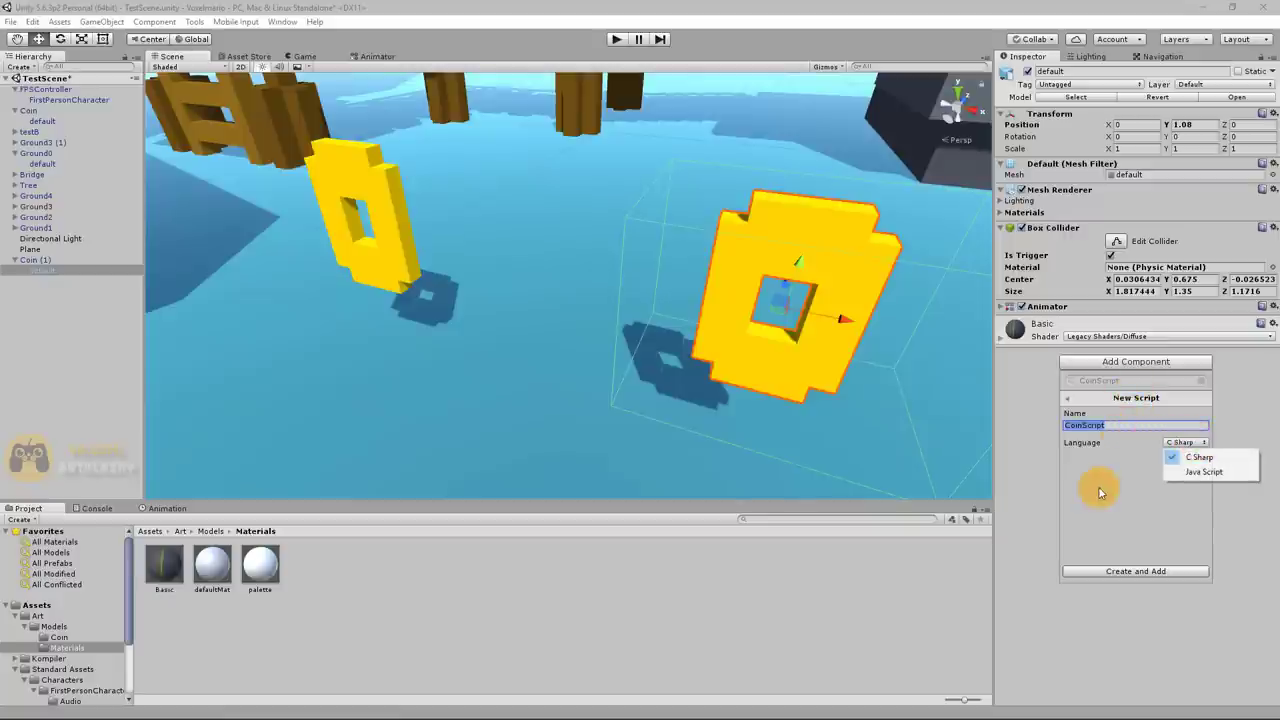
pyautogui.click(1181, 572)
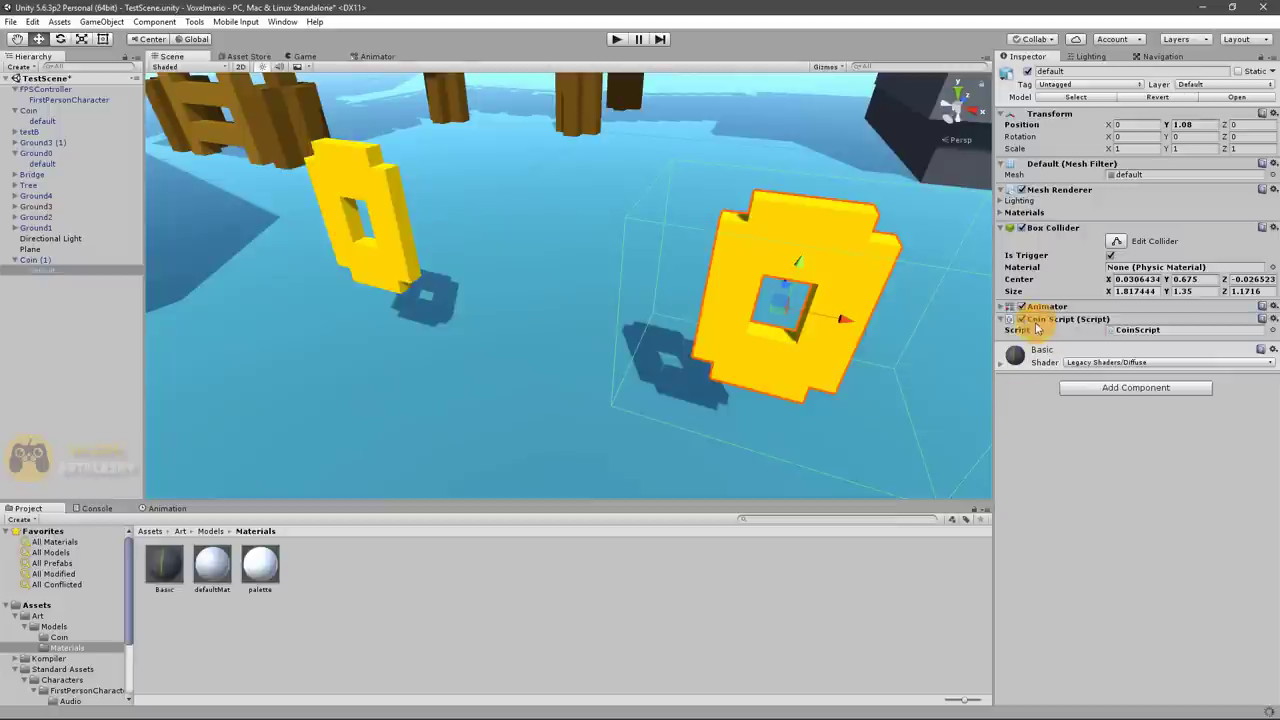
# Open CoinScript.cs in Visual Studio 2017 from the Inspector's script field
pyautogui.doubleClick(1163, 335)
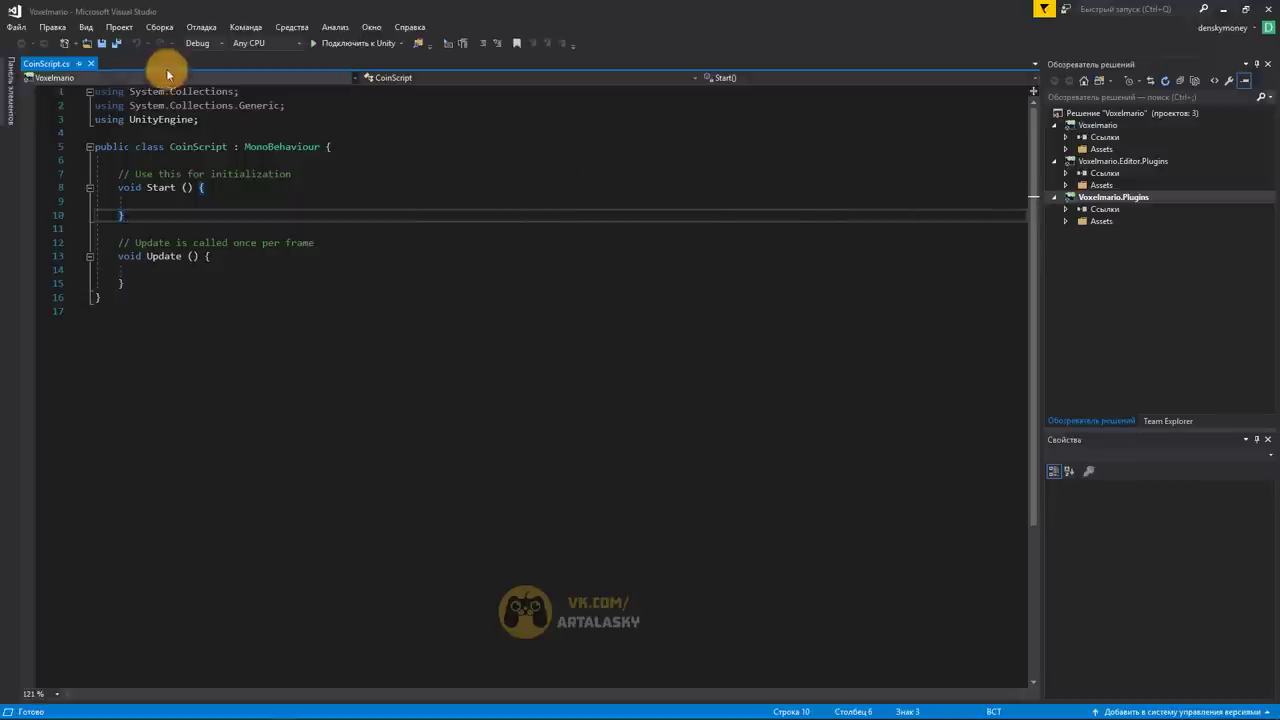
# Review the CoinScript imports and class, deleting then restoring the System.Collections imports
pyautogui.moveTo(115, 92)
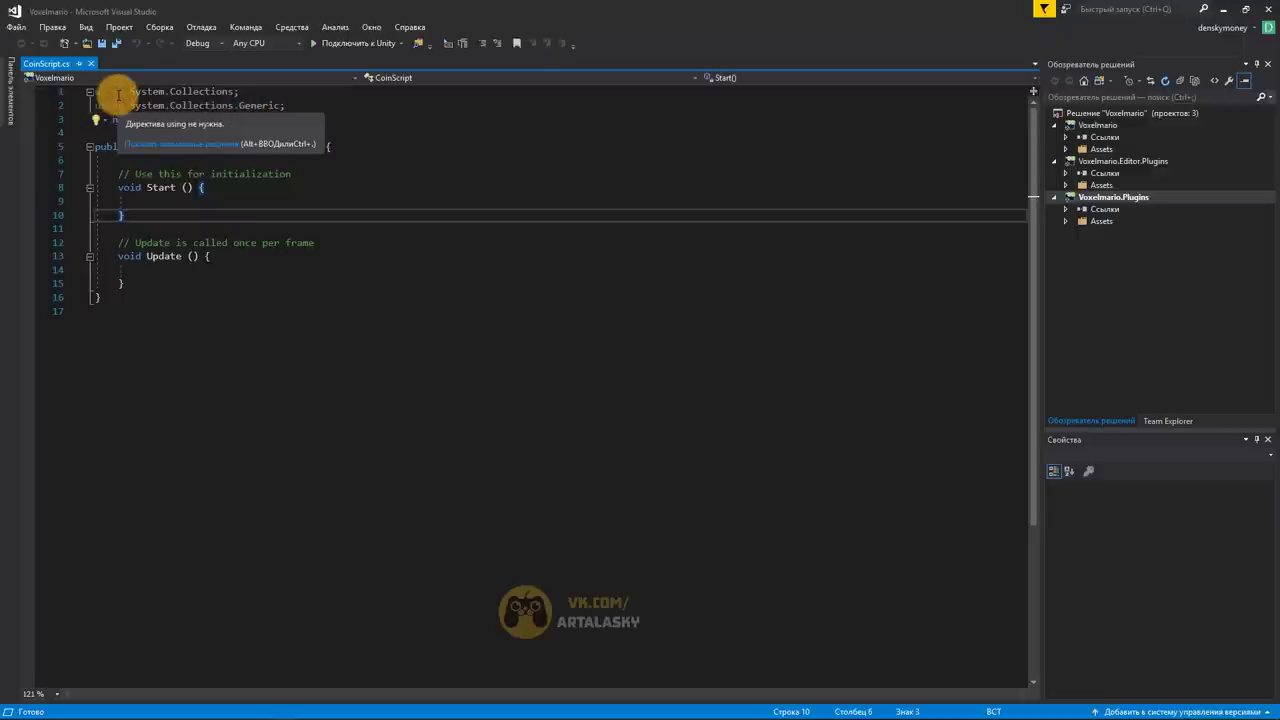
pyautogui.click(105, 98)
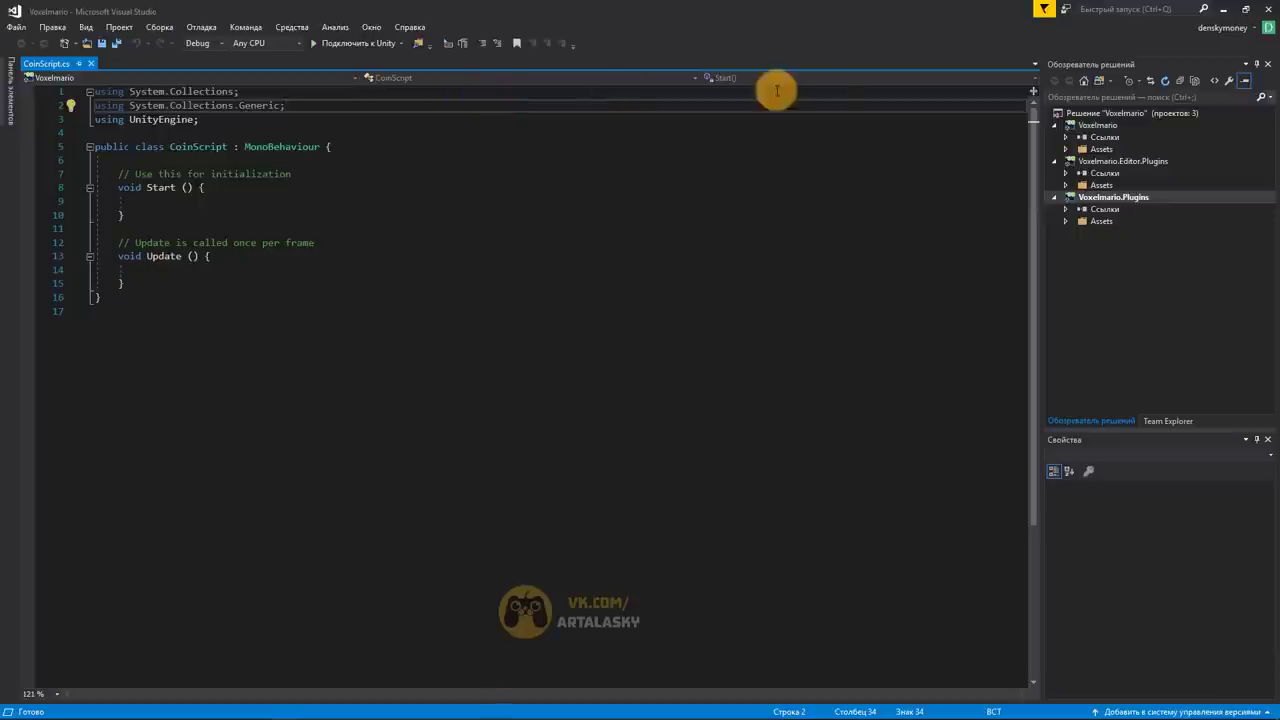
pyautogui.moveTo(213, 122); pyautogui.dragTo(63, 114)
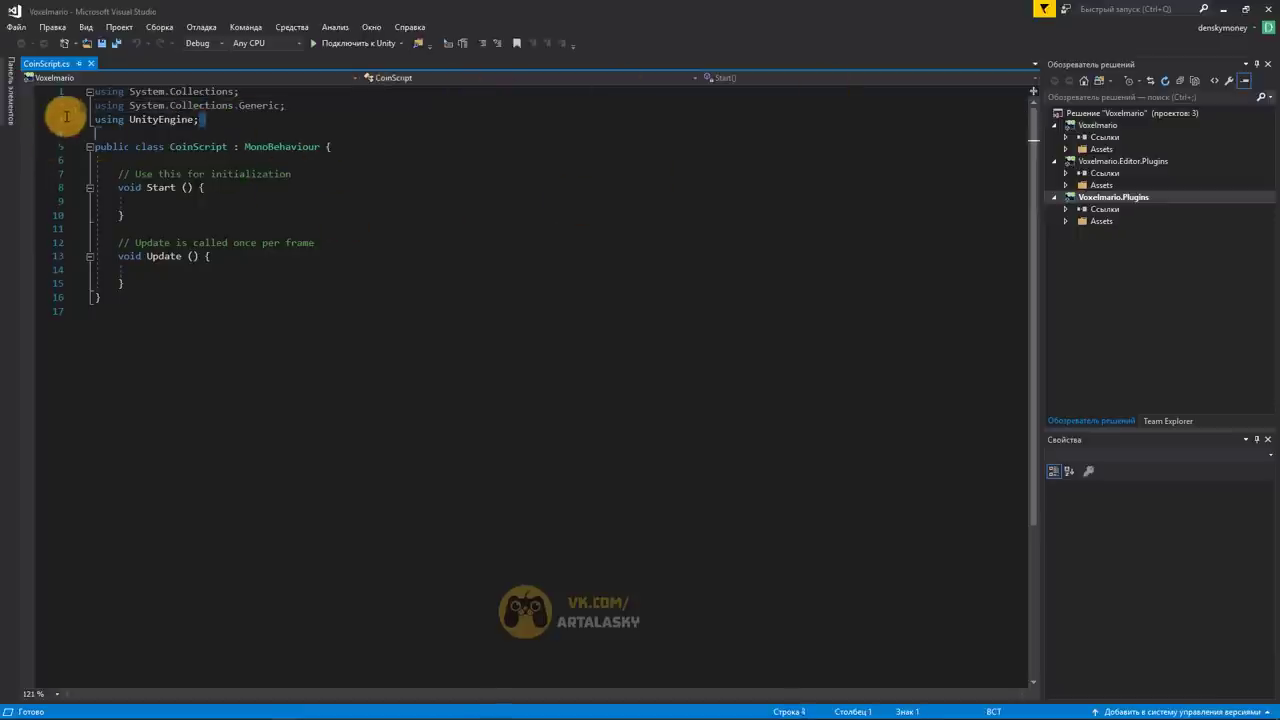
pyautogui.click(344, 268)
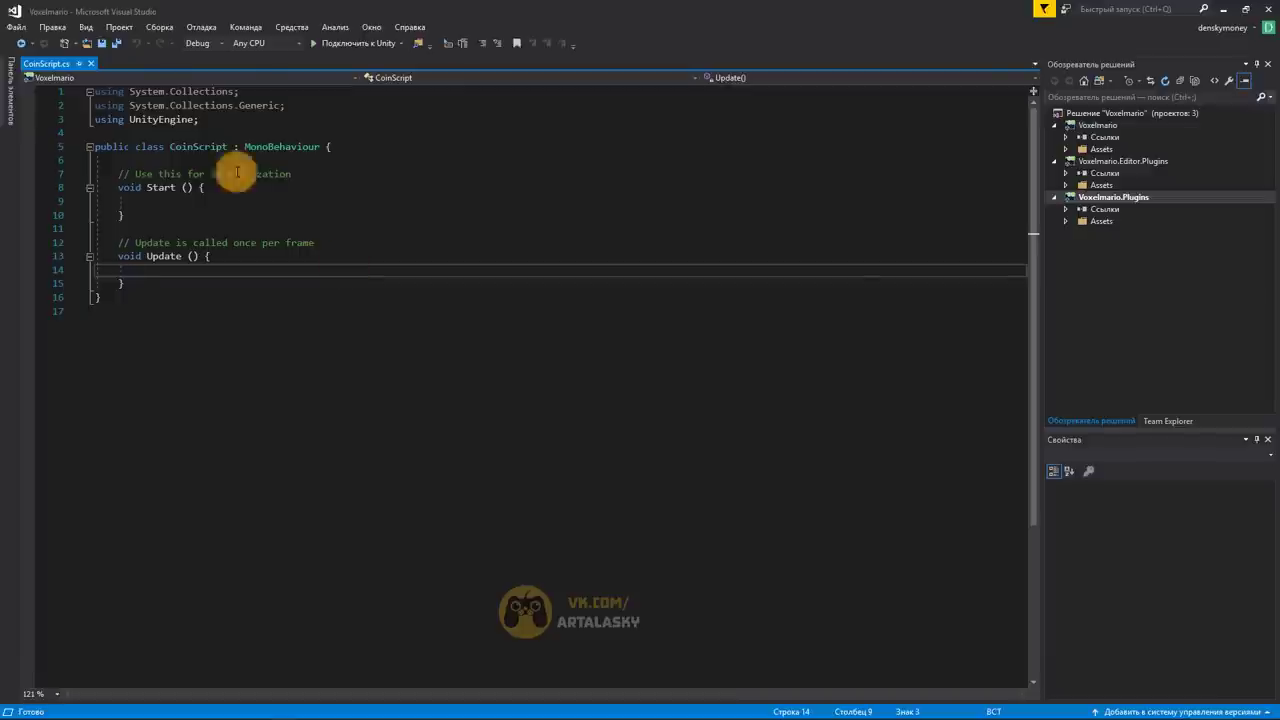
pyautogui.moveTo(286, 90); pyautogui.dragTo(177, 88)
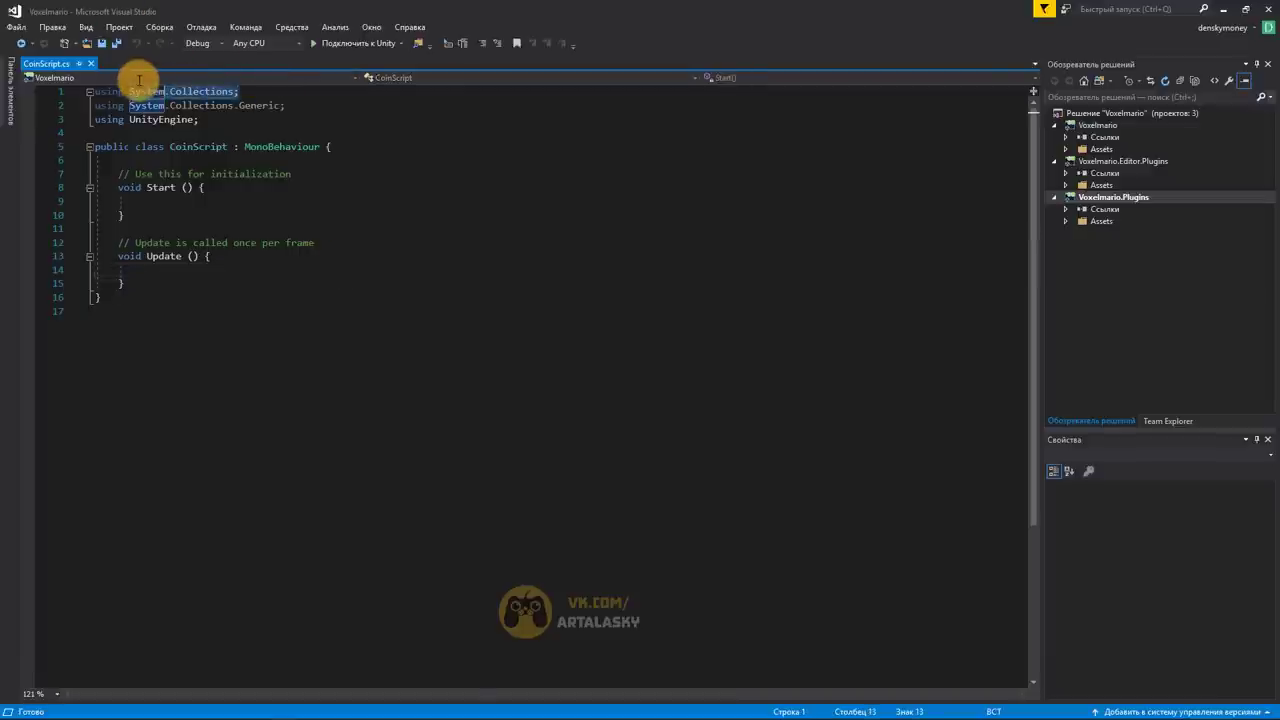
pyautogui.click(310, 147)
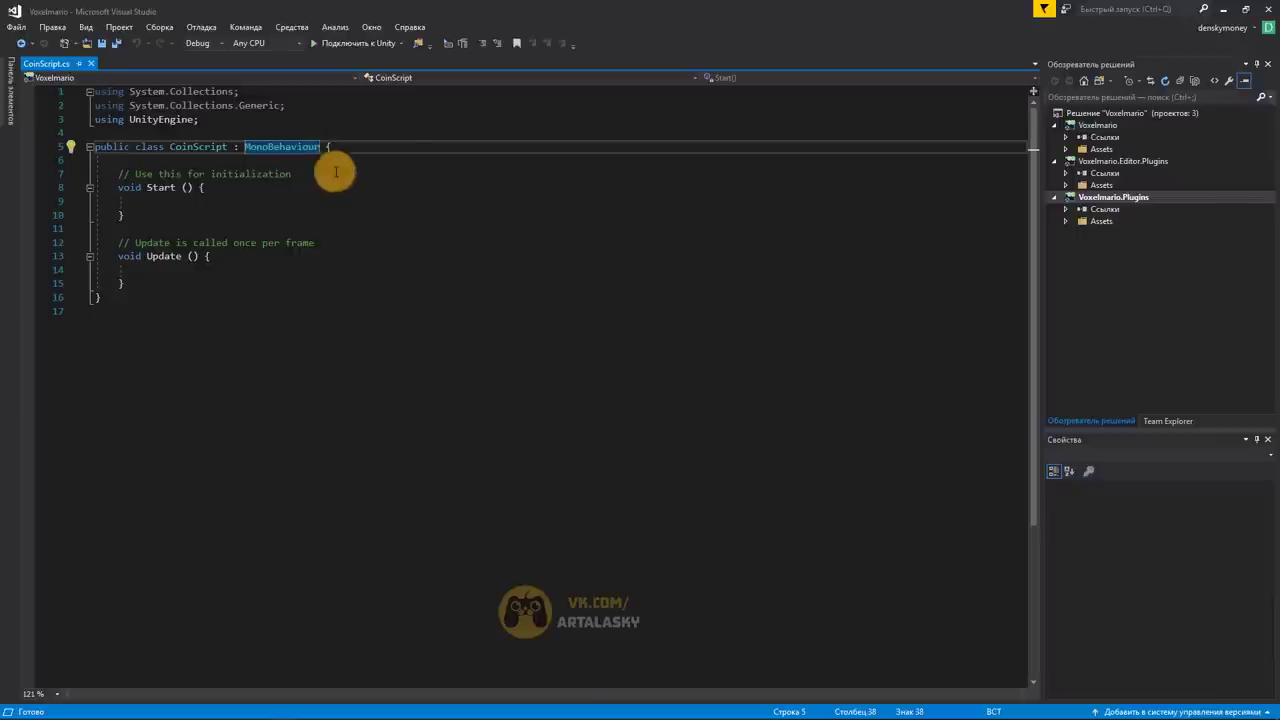
pyautogui.click(673, 317)
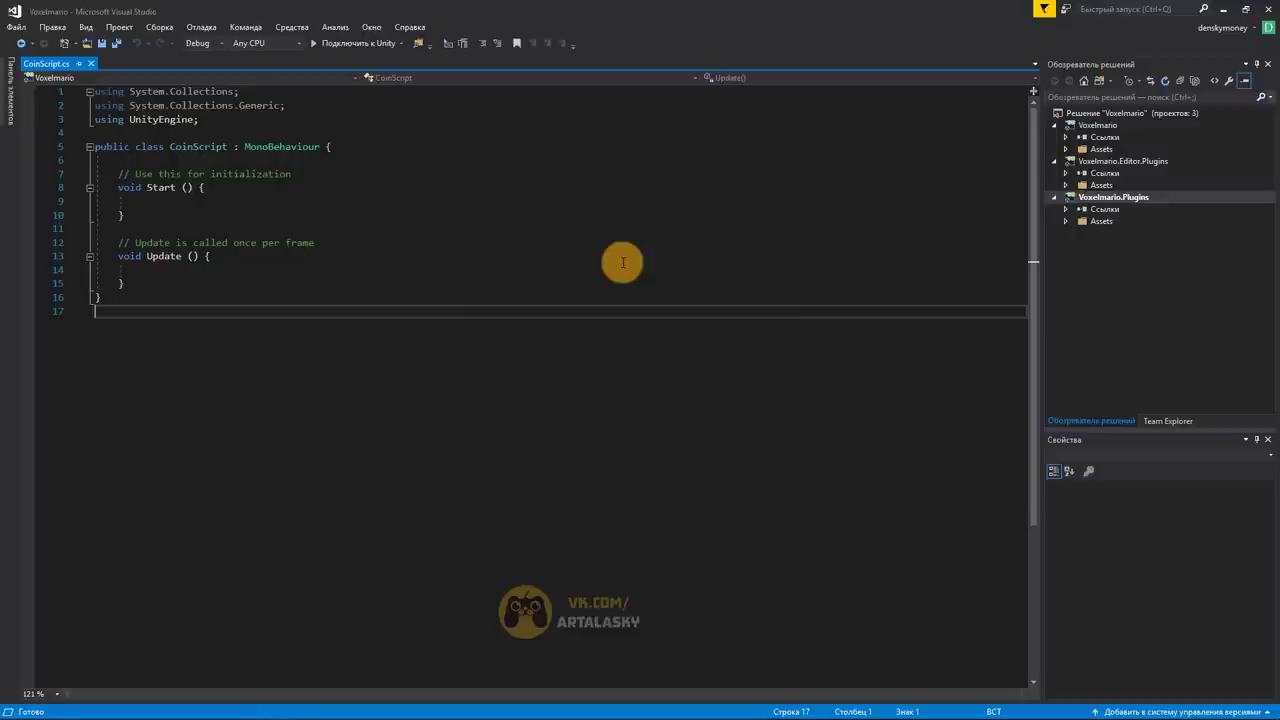
pyautogui.moveTo(320, 106); pyautogui.dragTo(85, 93)
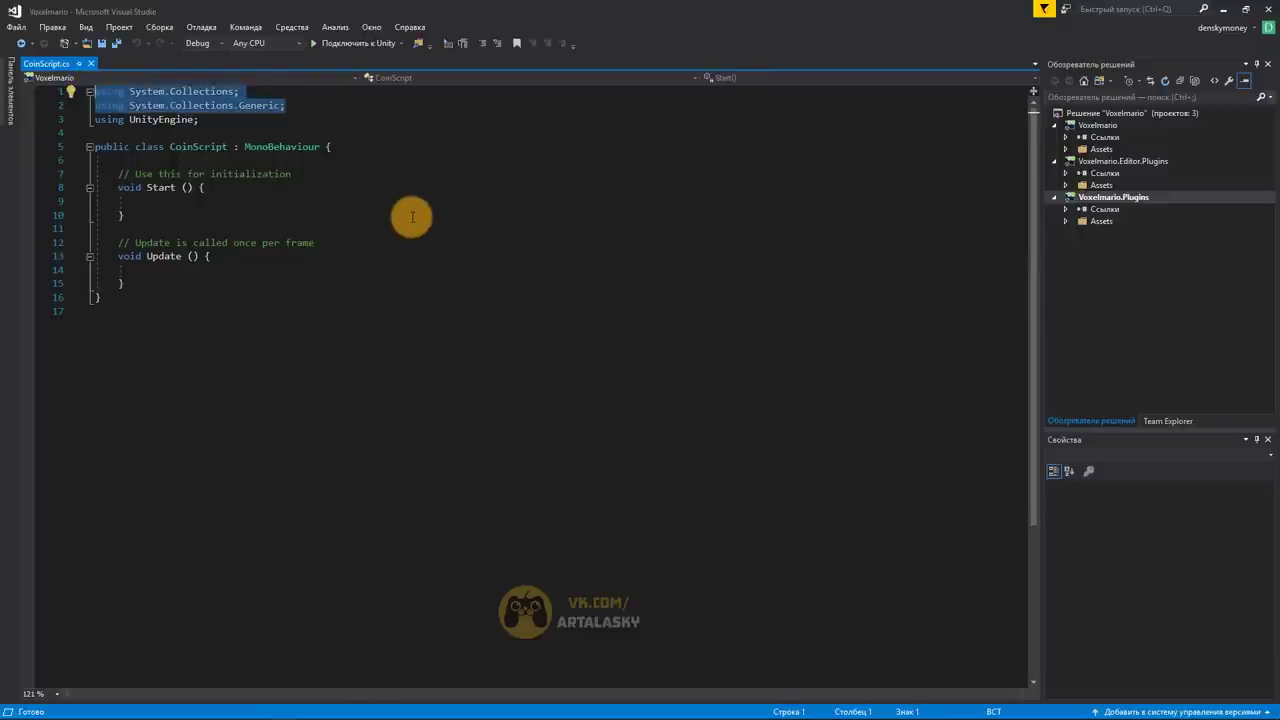
pyautogui.press('Delete')
pyautogui.hotkey('ctrl', 'z')
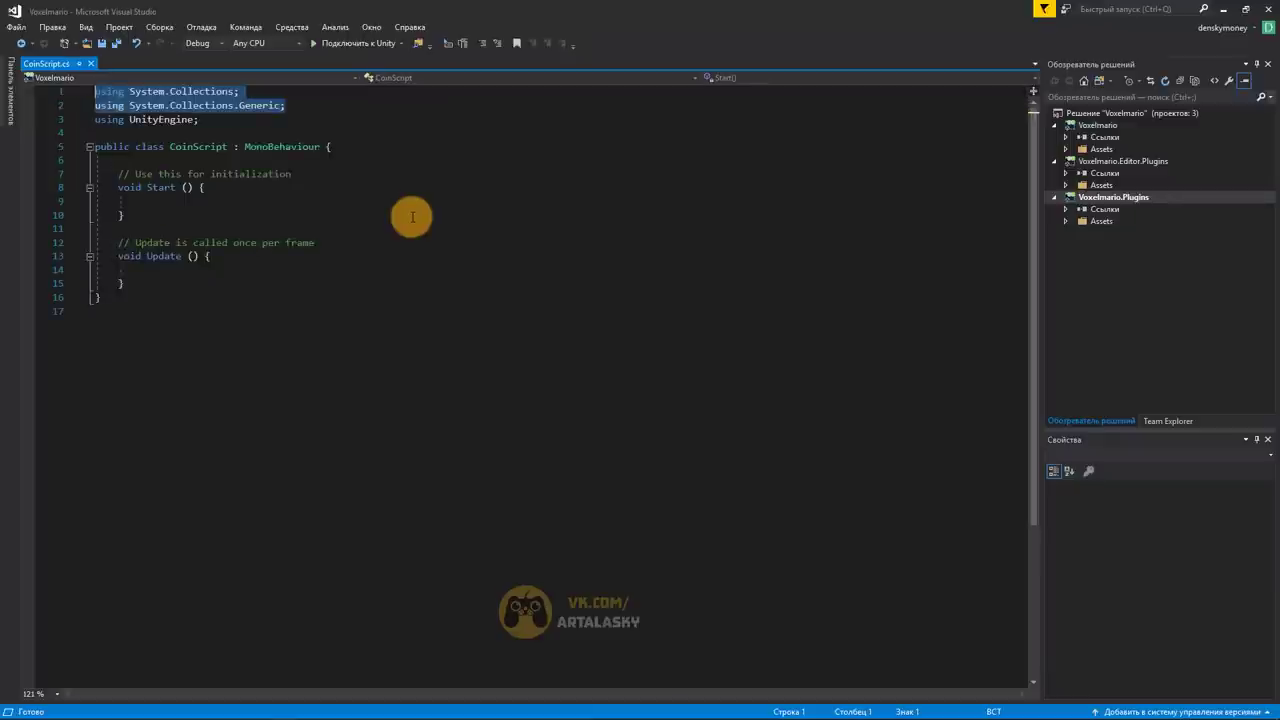
pyautogui.click(403, 205)
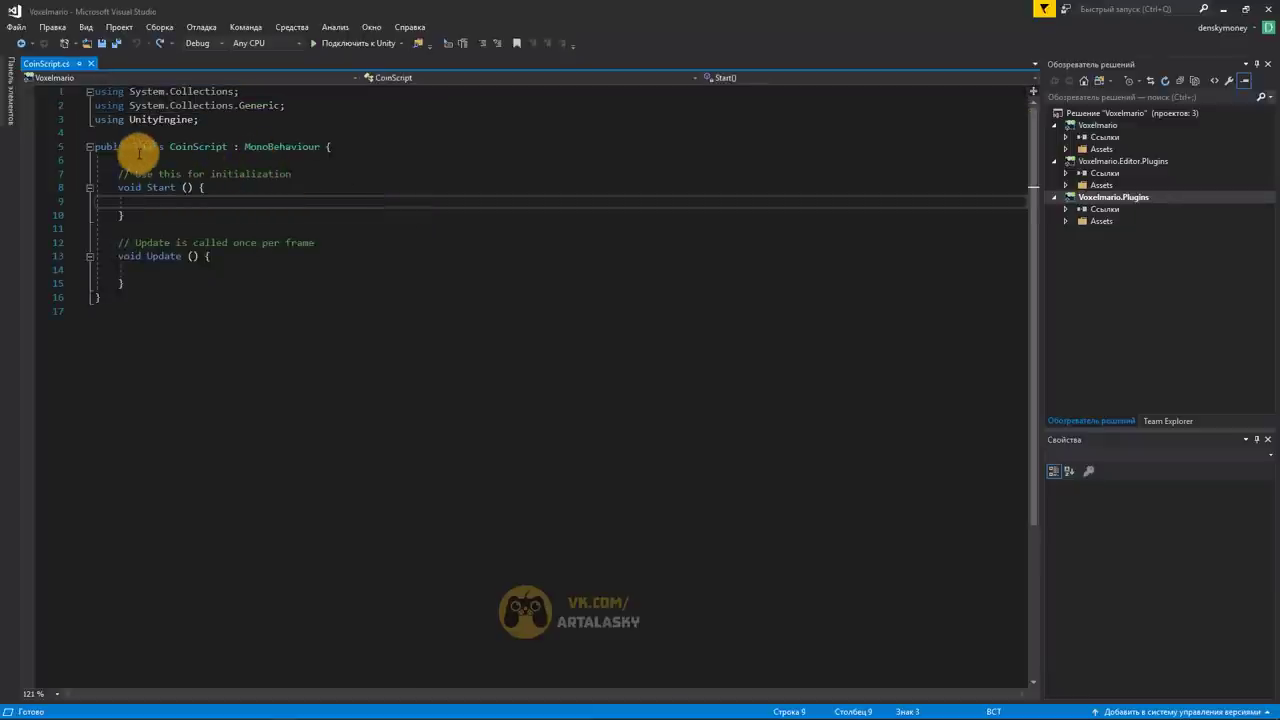
# Collapse and re-expand the CoinScript class, then put the caret on the empty line inside it
pyautogui.click(89, 148)
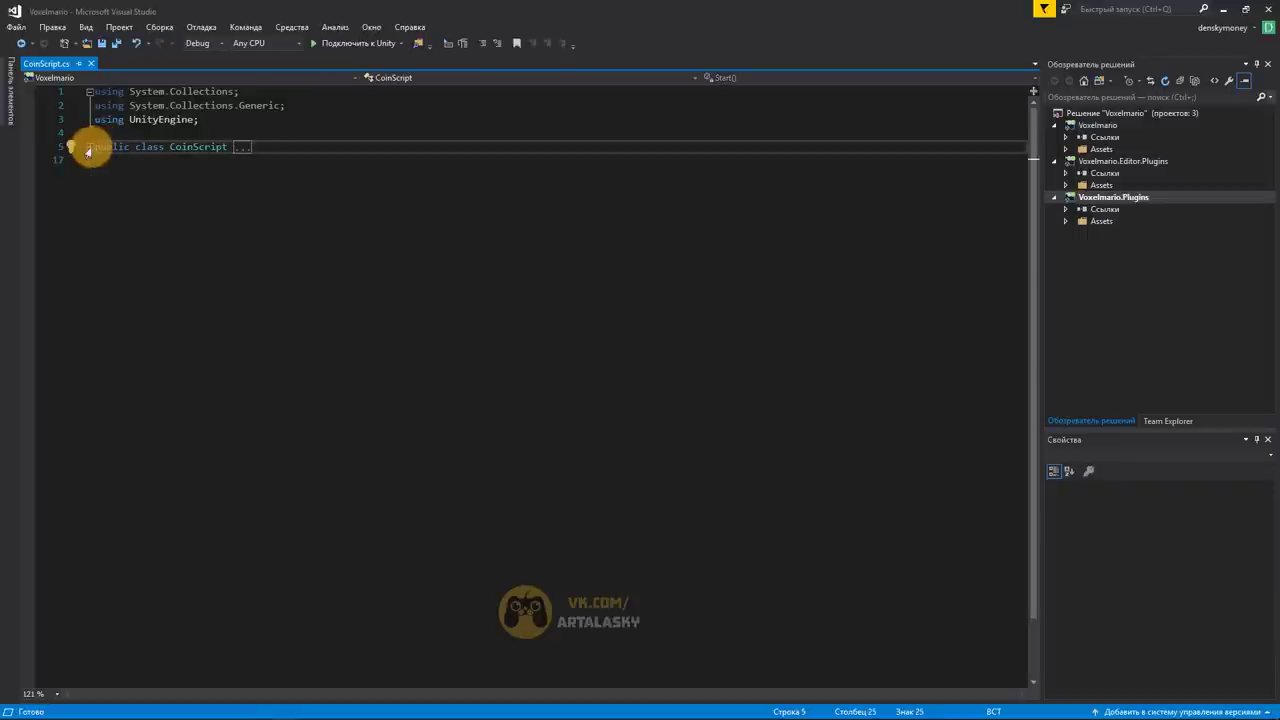
pyautogui.click(89, 148)
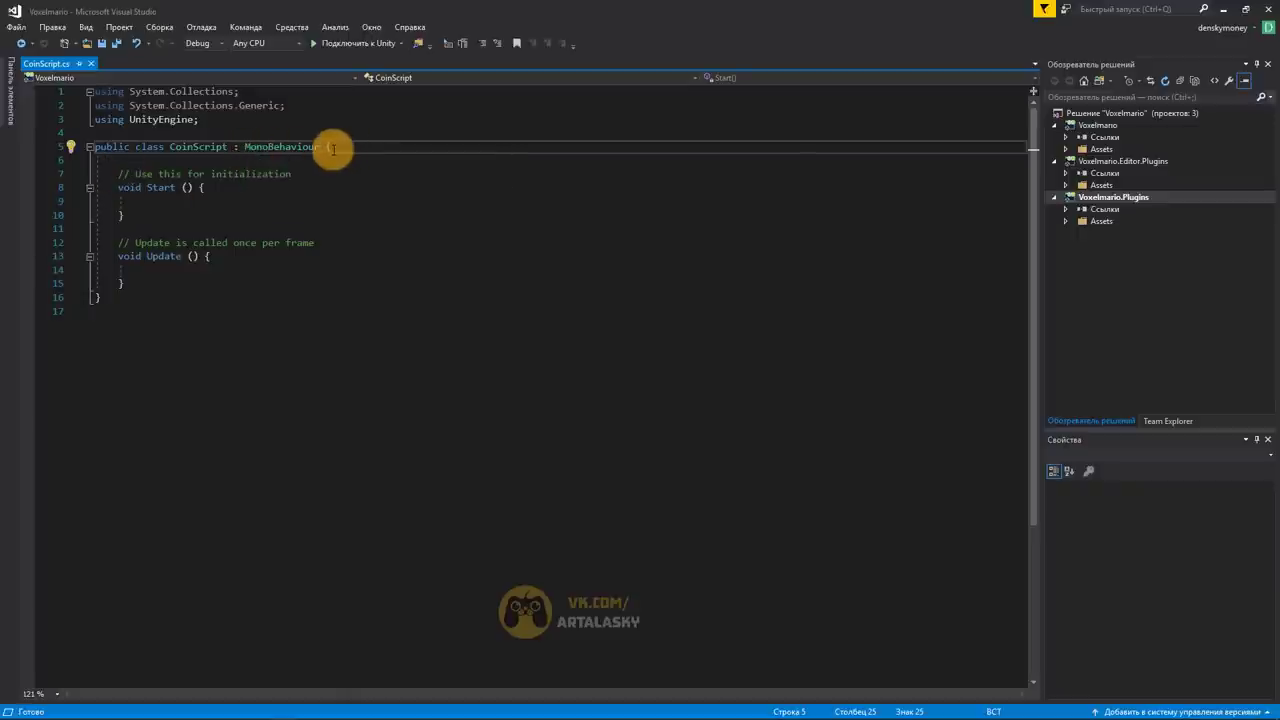
pyautogui.moveTo(337, 147)
pyautogui.mouseDown()
pyautogui.moveTo(135, 147)
pyautogui.moveTo(332, 147)
pyautogui.mouseUp()
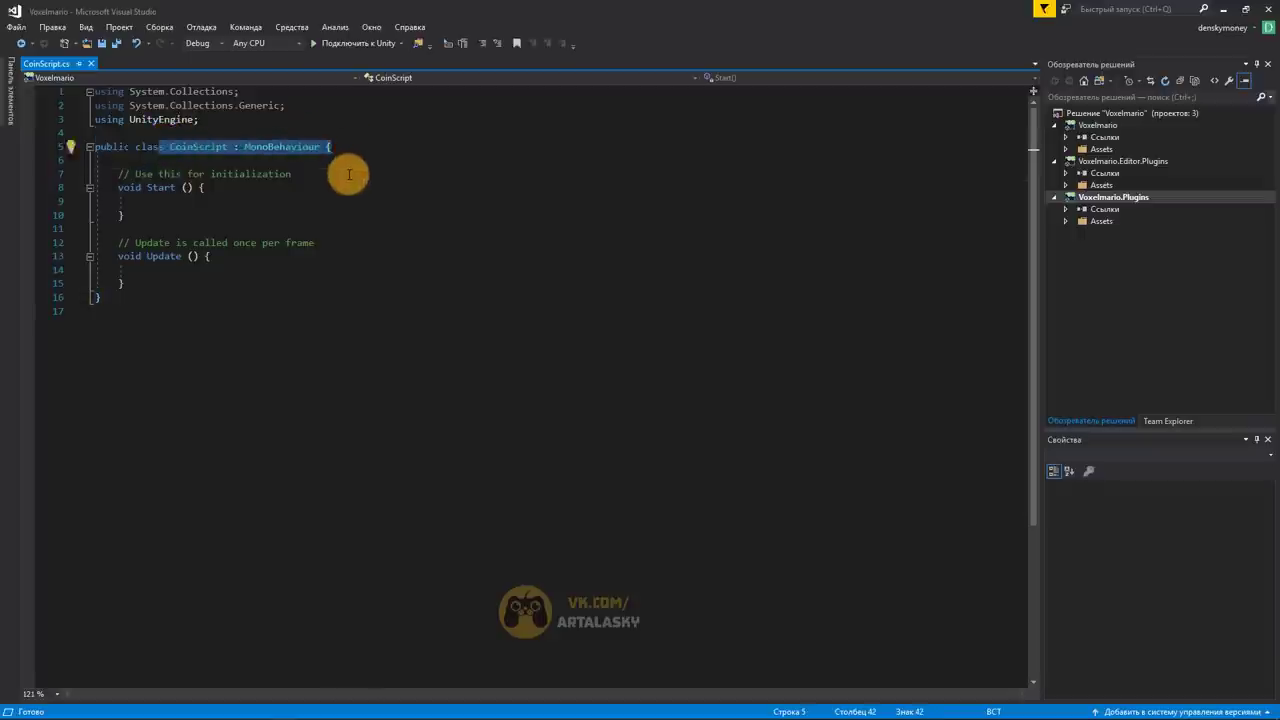
pyautogui.click(349, 175)
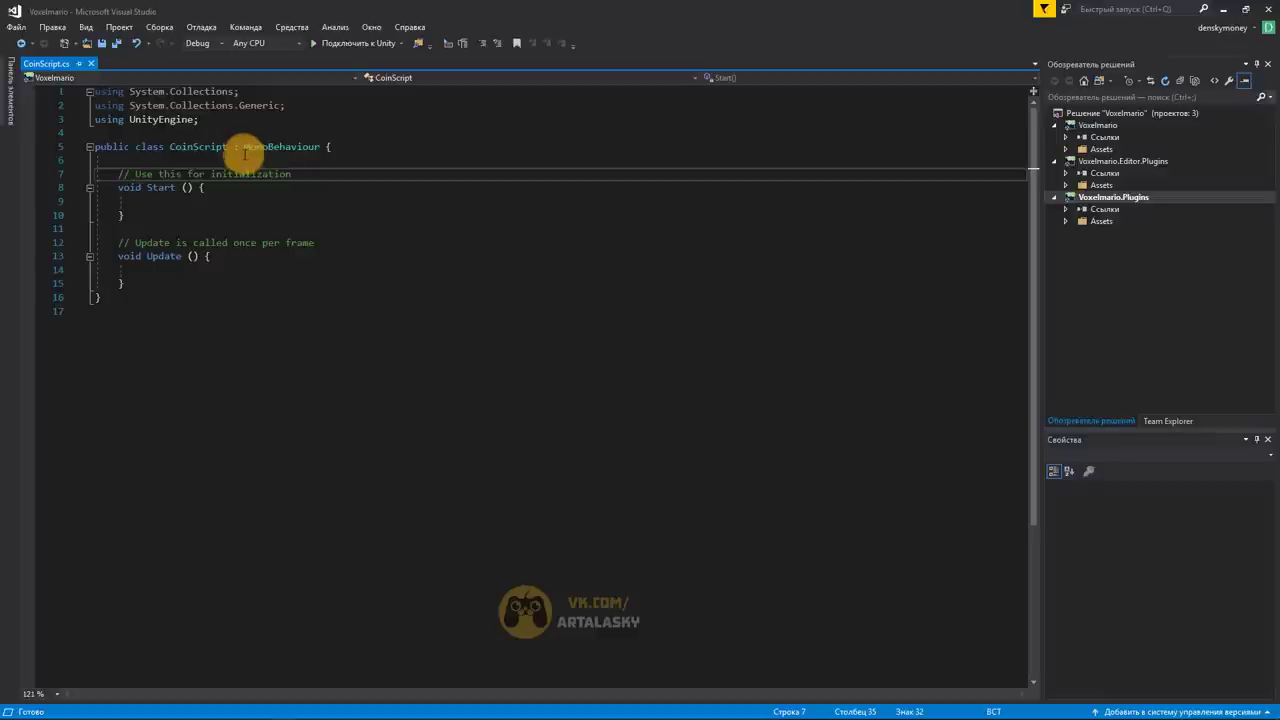
pyautogui.click(118, 160)
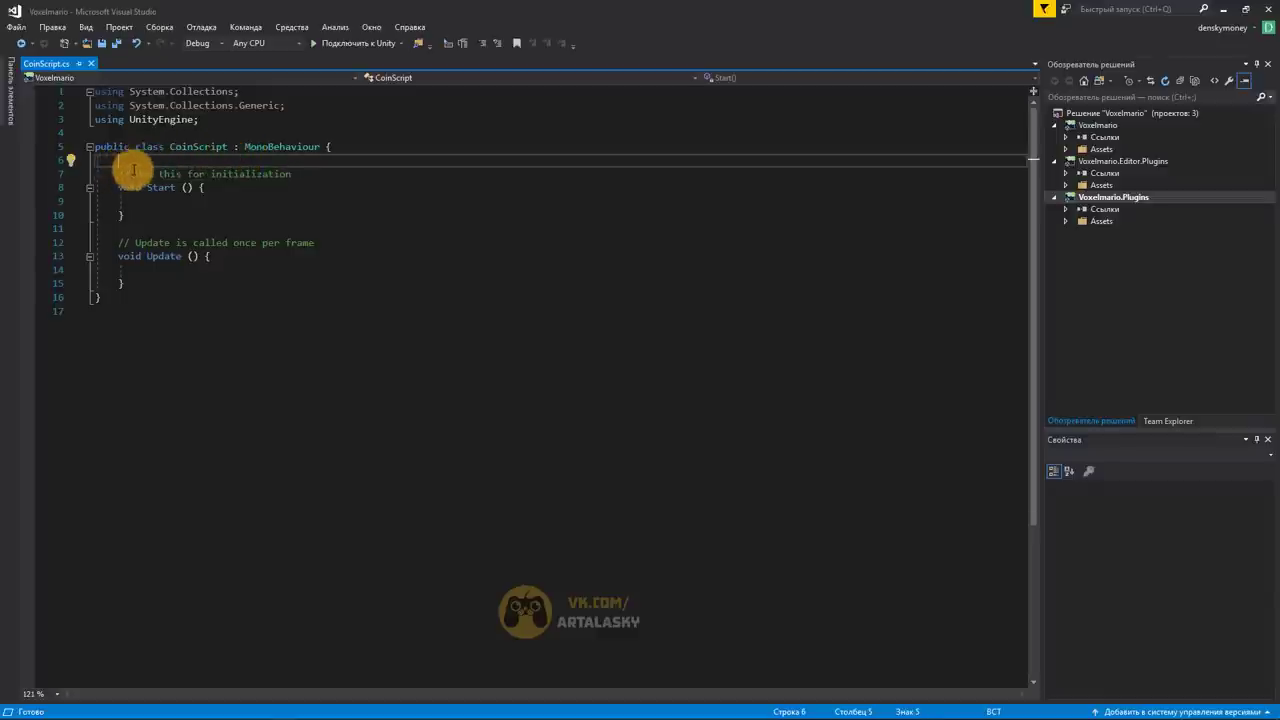
# Add blank lines in the class and type 'public private protected', replacing the SerializePrivateVariables autocomplete with private
pyautogui.press('Return')
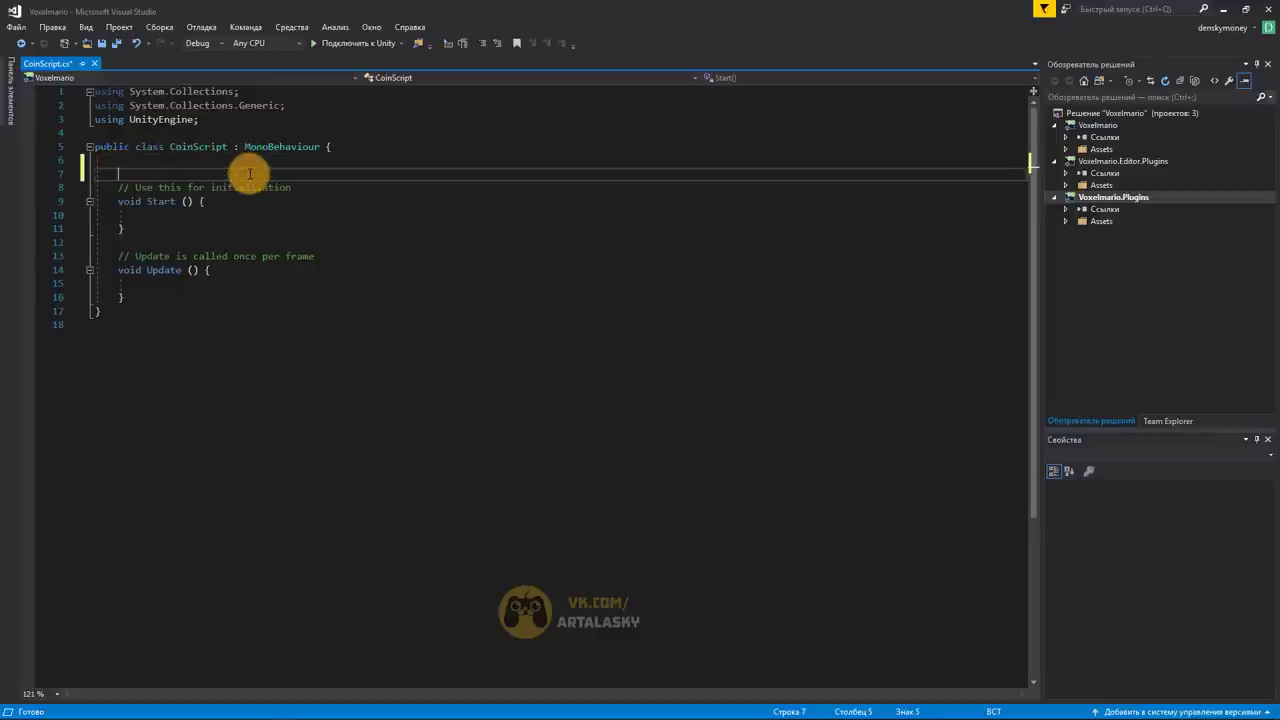
pyautogui.press('Return')
pyautogui.press('Up')
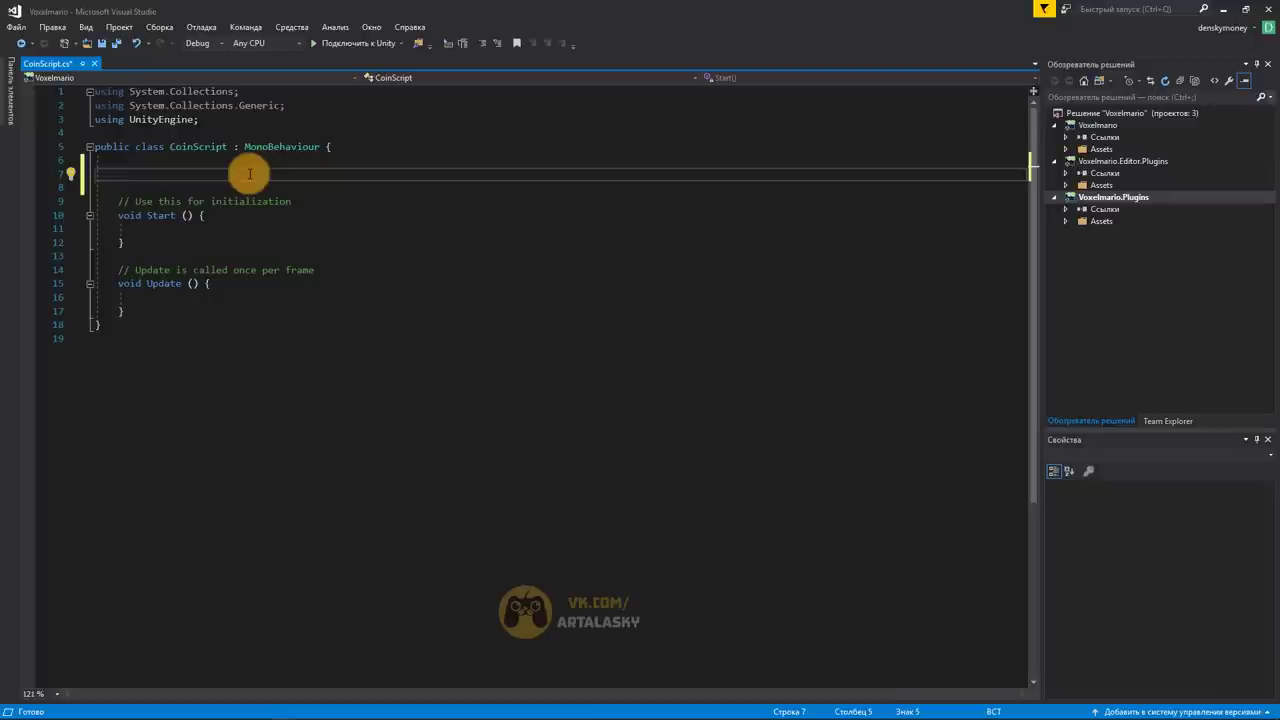
pyautogui.write('public')
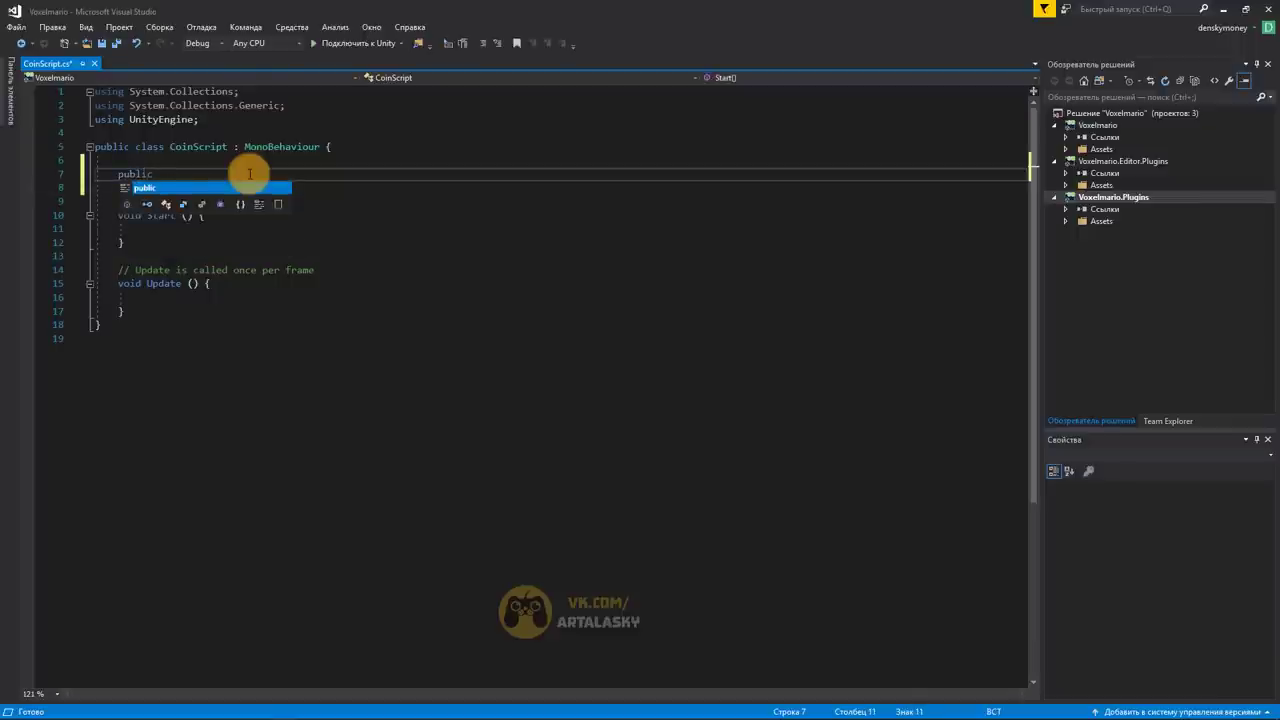
pyautogui.write(' private')
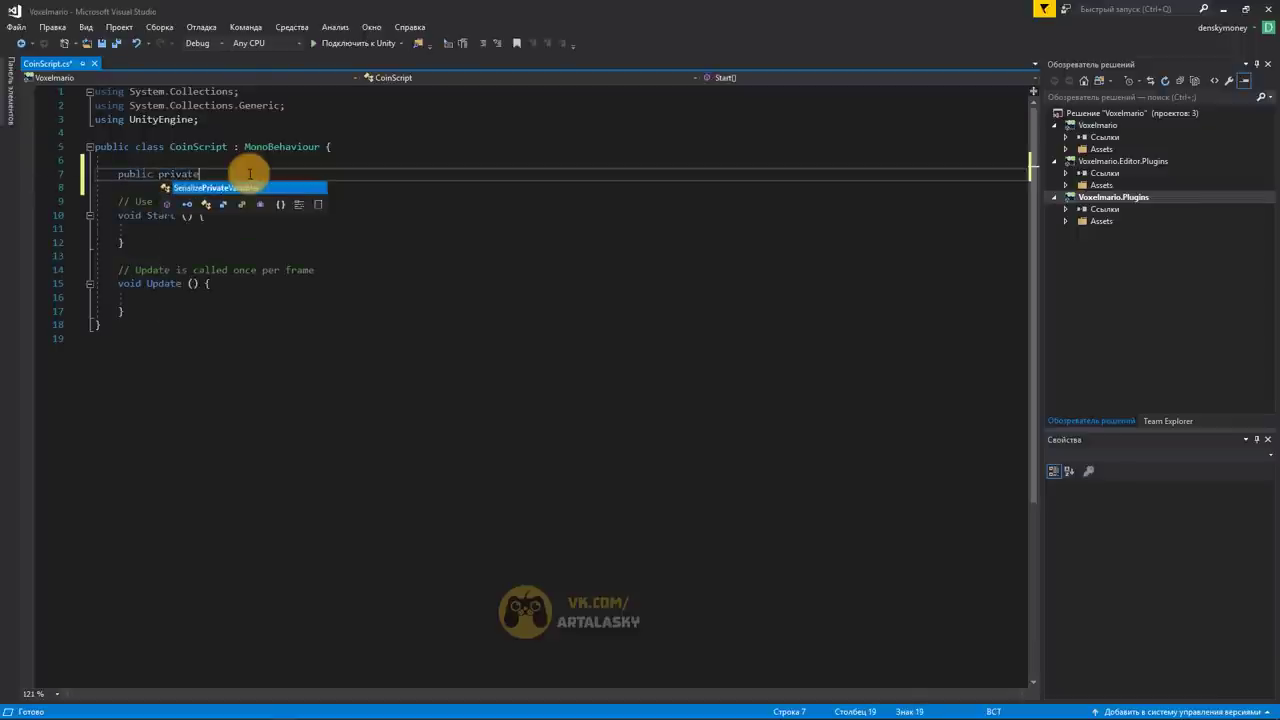
pyautogui.write(' protected')
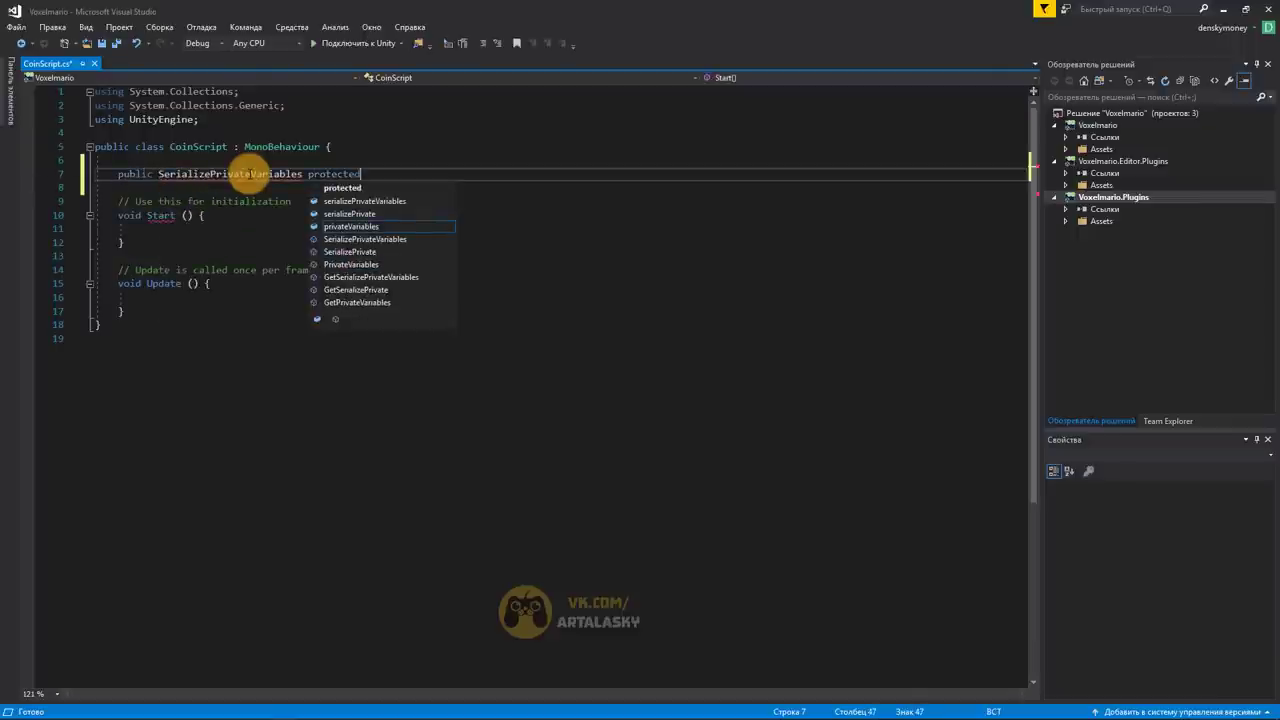
pyautogui.doubleClick(252, 170)
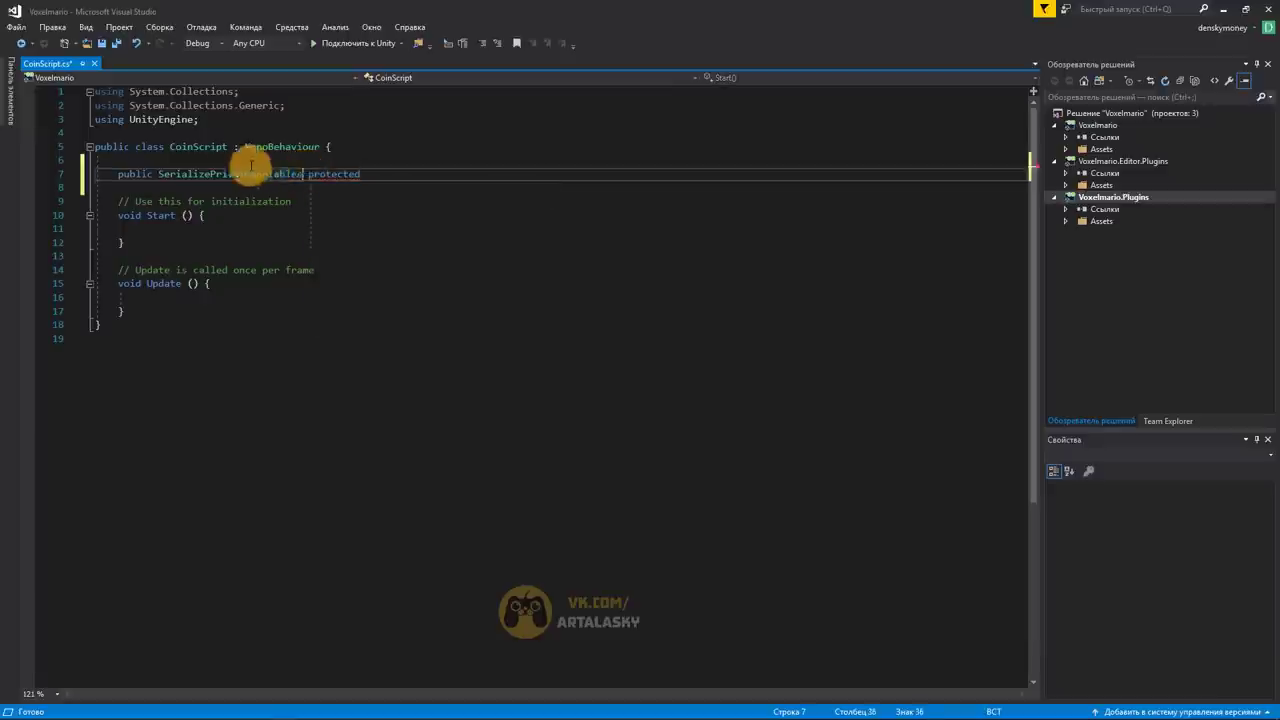
pyautogui.moveTo(252, 165); pyautogui.dragTo(160, 177)
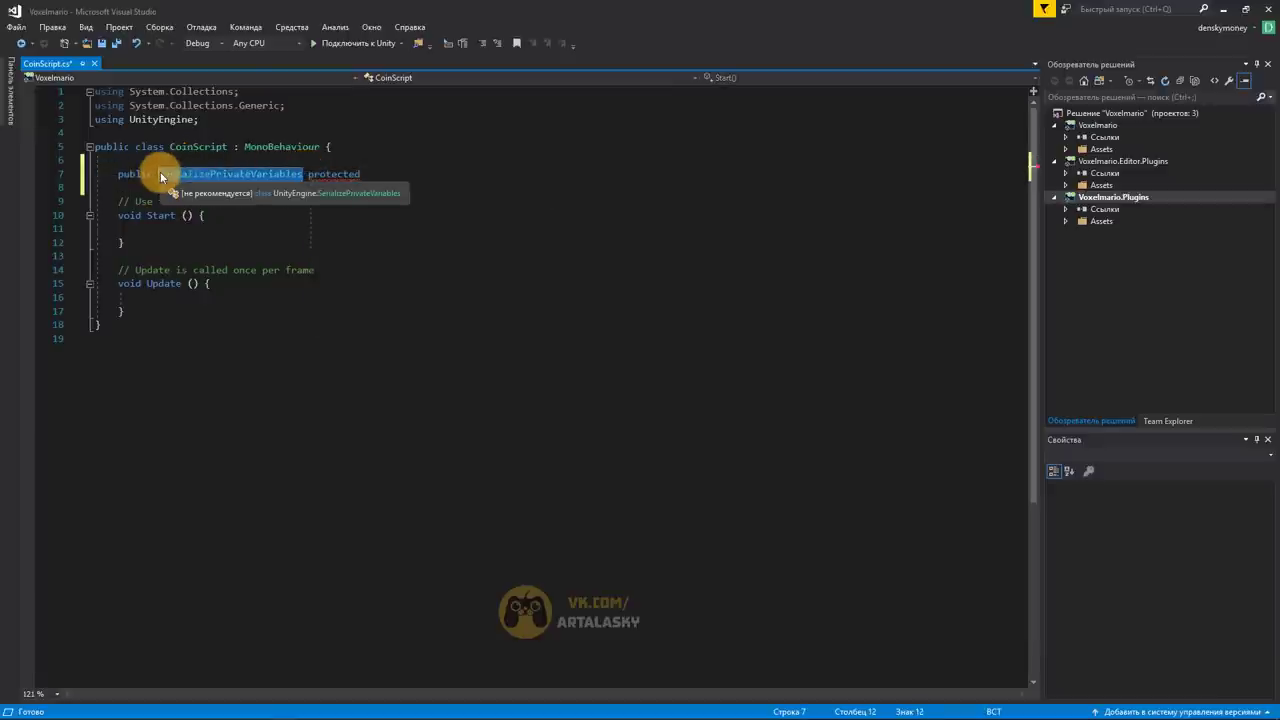
pyautogui.write('private')
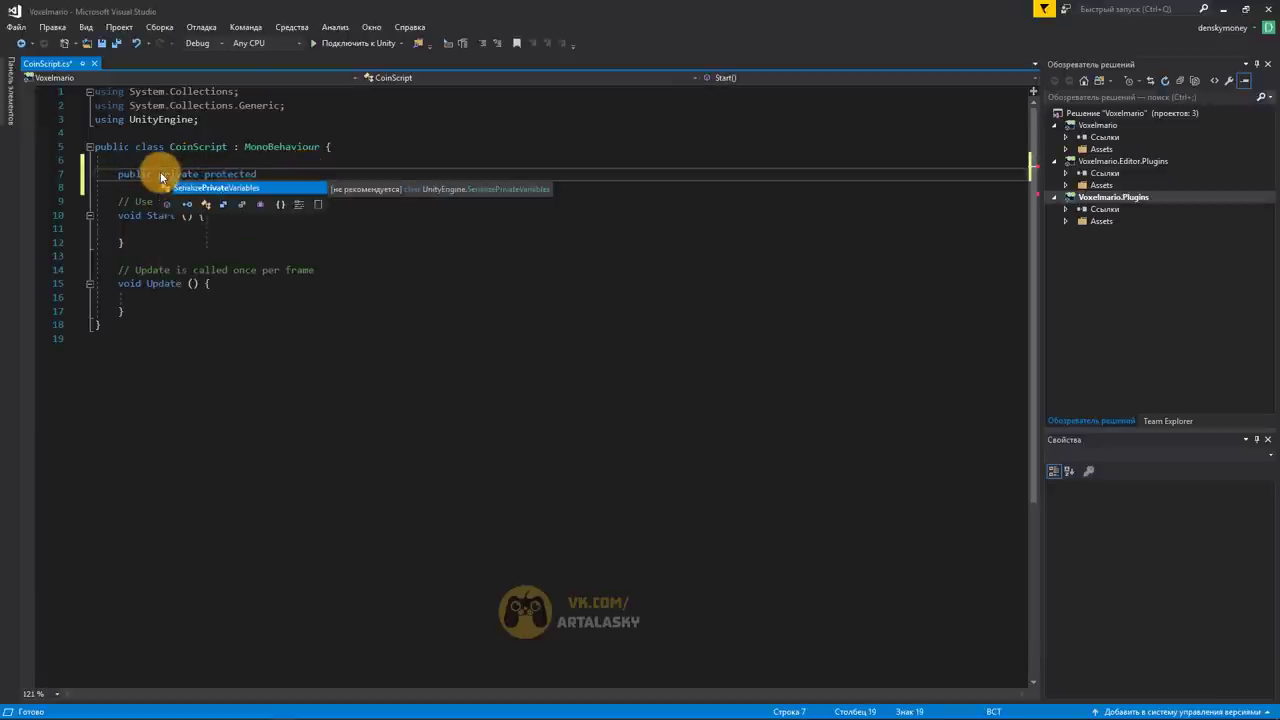
# Split public, private and protected onto three aligned lines
pyautogui.click(362, 175)
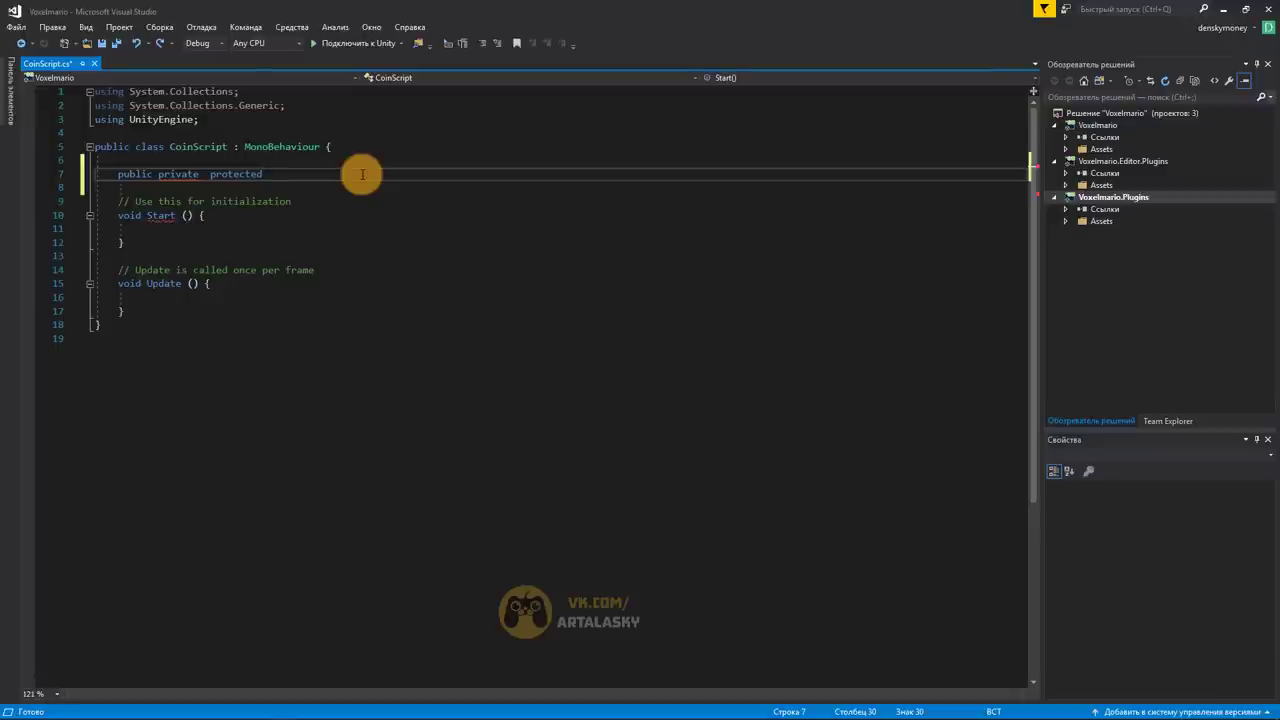
pyautogui.click(156, 174)
pyautogui.press('Return')
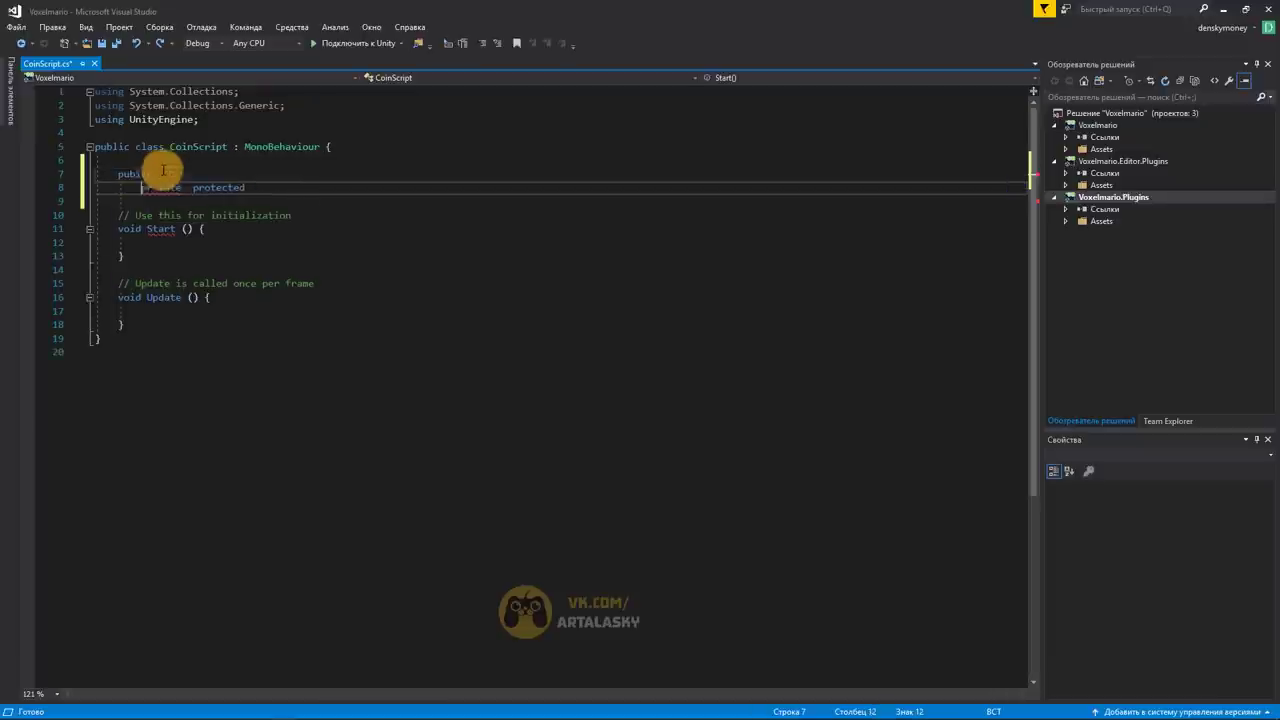
pyautogui.click(163, 174)
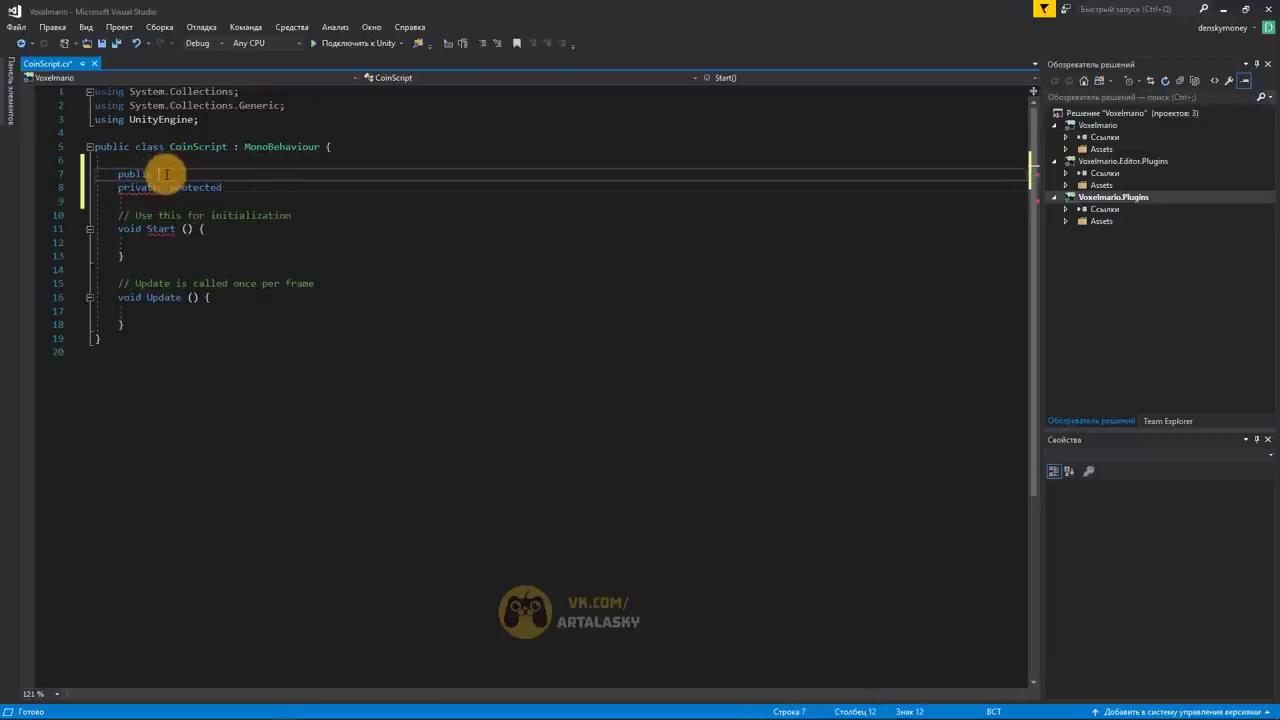
pyautogui.click(162, 187)
pyautogui.press('Return')
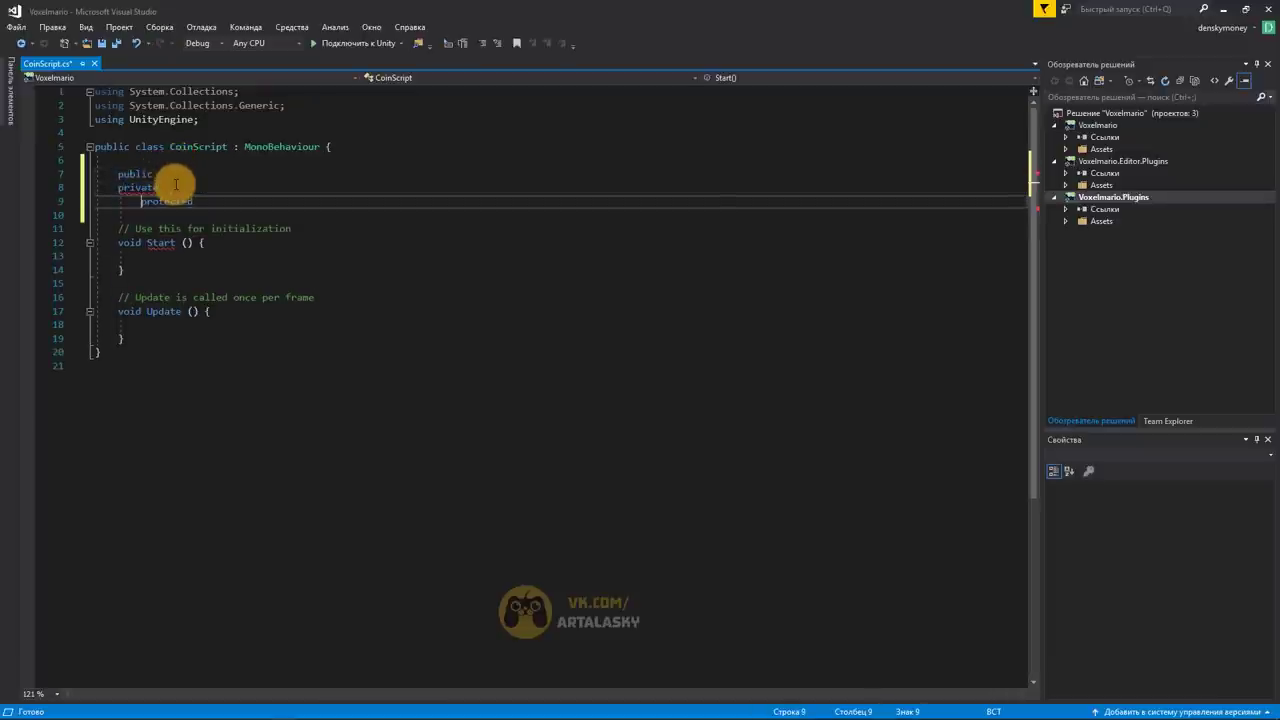
pyautogui.press('BackSpace')
pyautogui.press('BackSpace')
pyautogui.press('BackSpace')
pyautogui.press('BackSpace')
pyautogui.press('BackSpace')
pyautogui.click(175, 182)
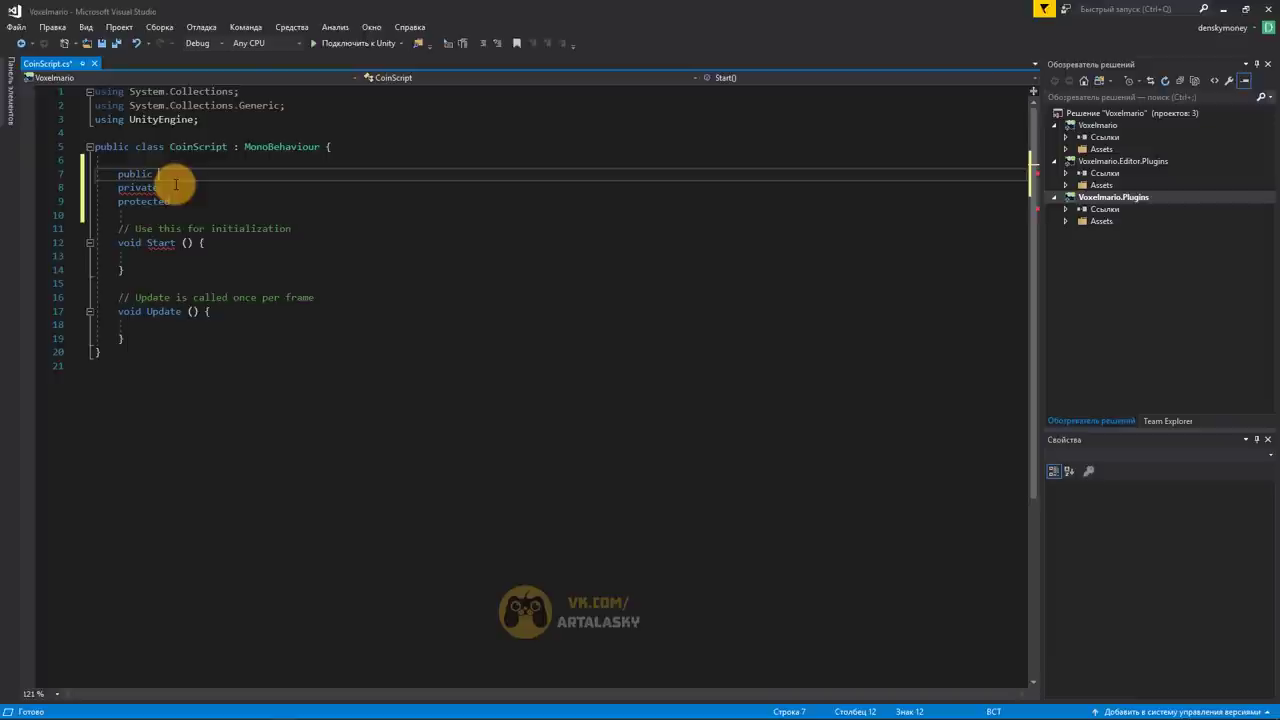
# Write the public line as a float ScoreAdd field with value 10.2f
pyautogui.write('ScoreM')
pyautogui.write('Add')
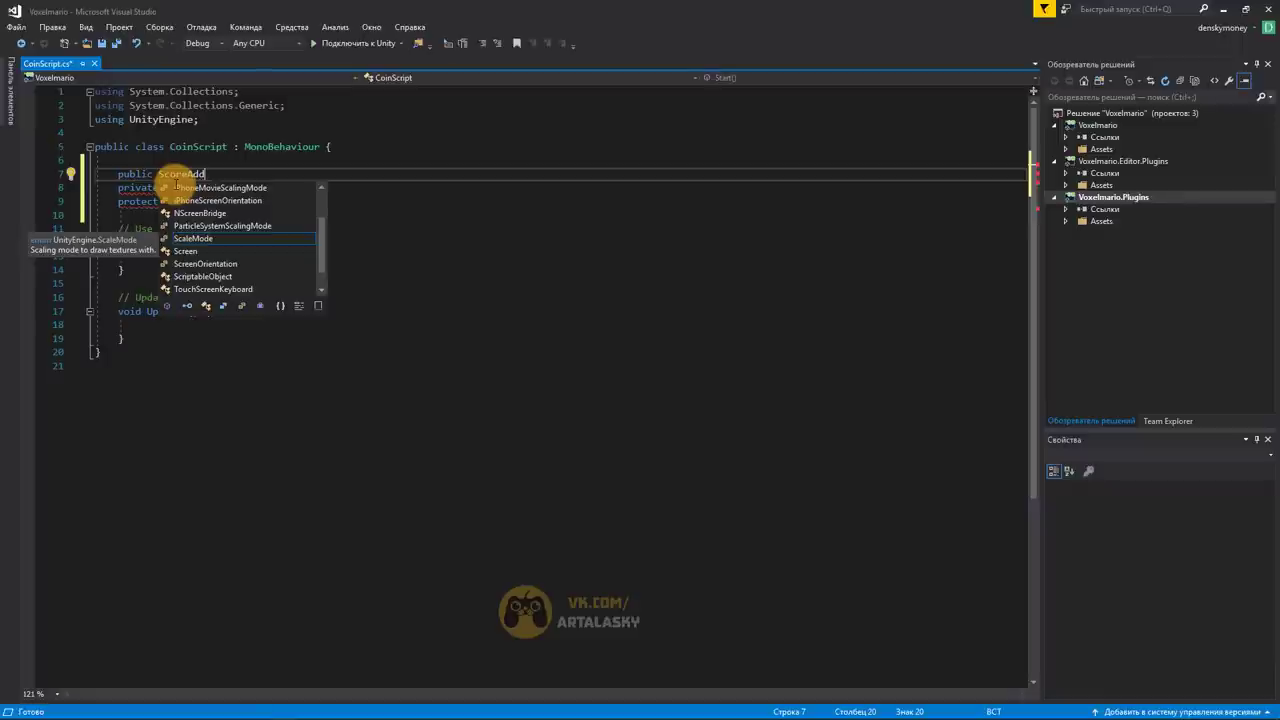
pyautogui.press('Left')
pyautogui.press('Left')
pyautogui.press('Left')
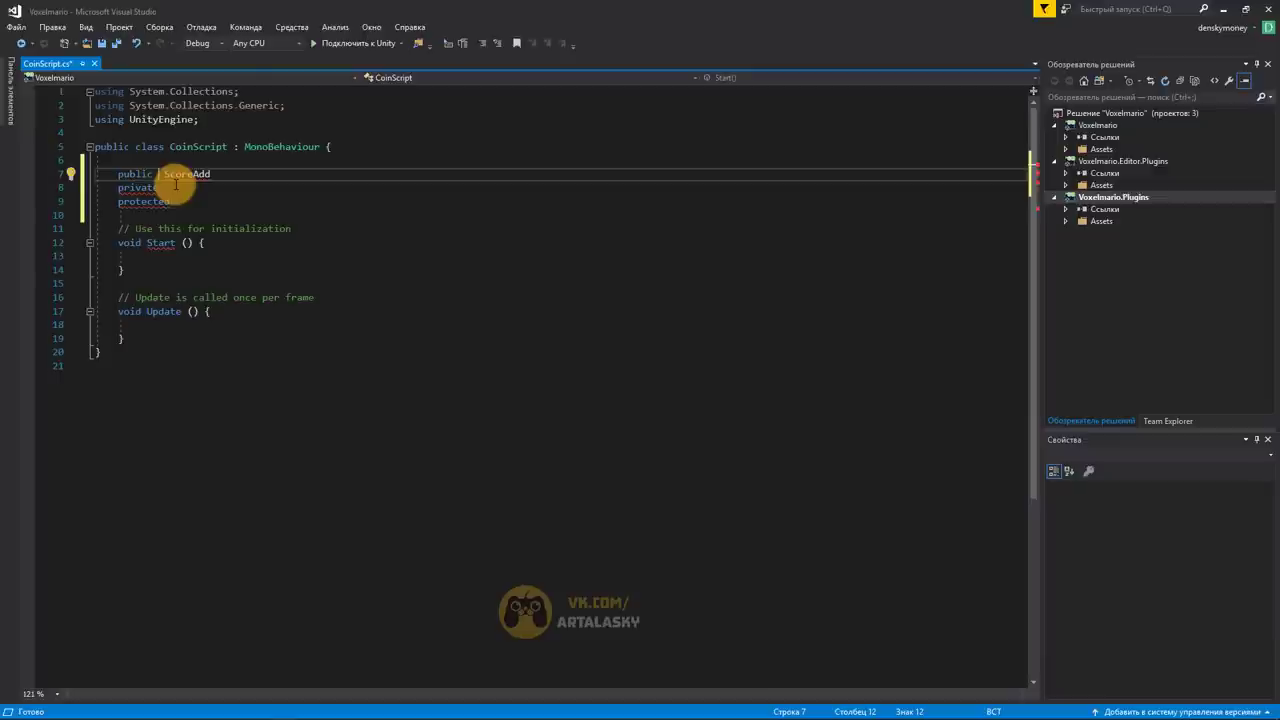
pyautogui.write('i')
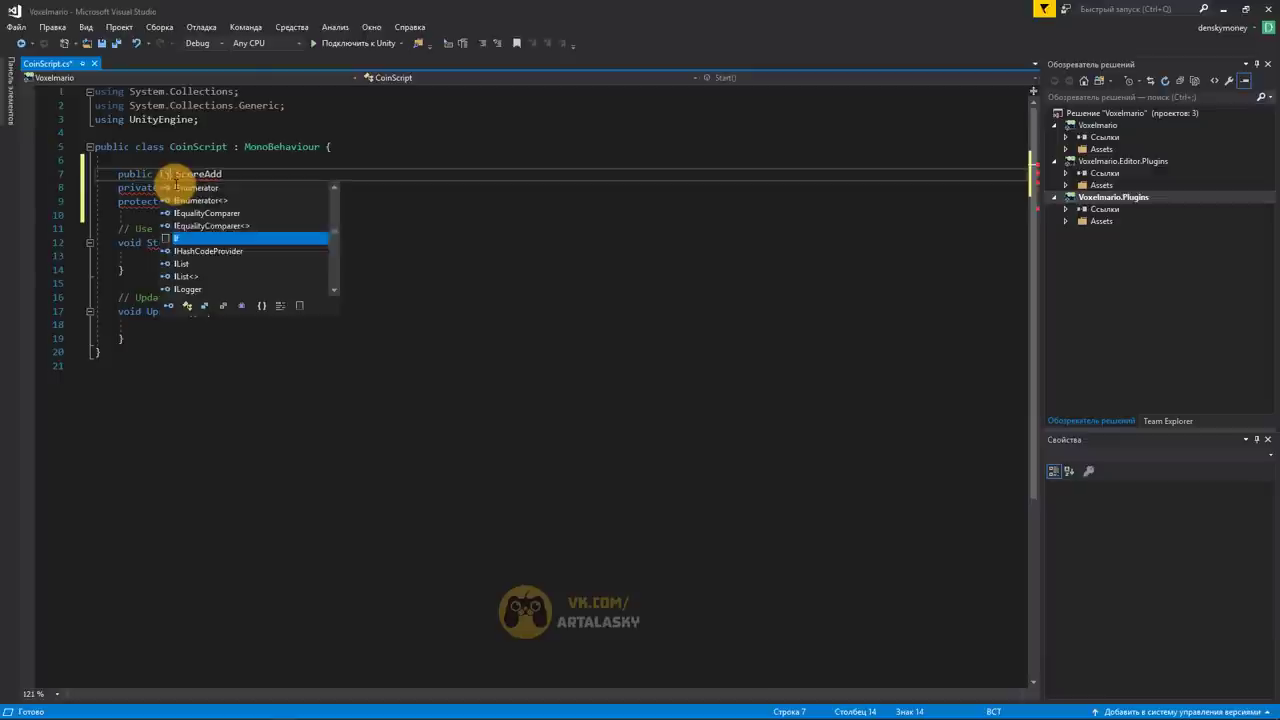
pyautogui.write('nt')
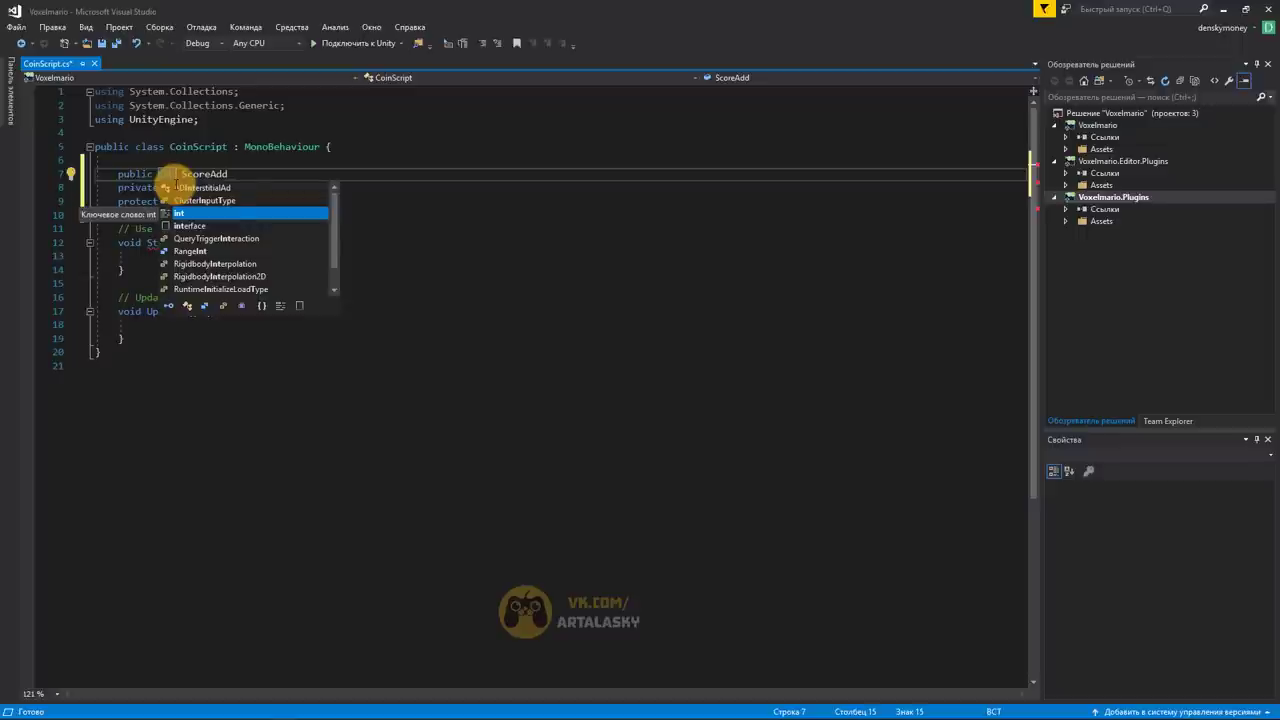
pyautogui.press('BackSpace')
pyautogui.press('BackSpace')
pyautogui.press('BackSpace')
pyautogui.write('float')
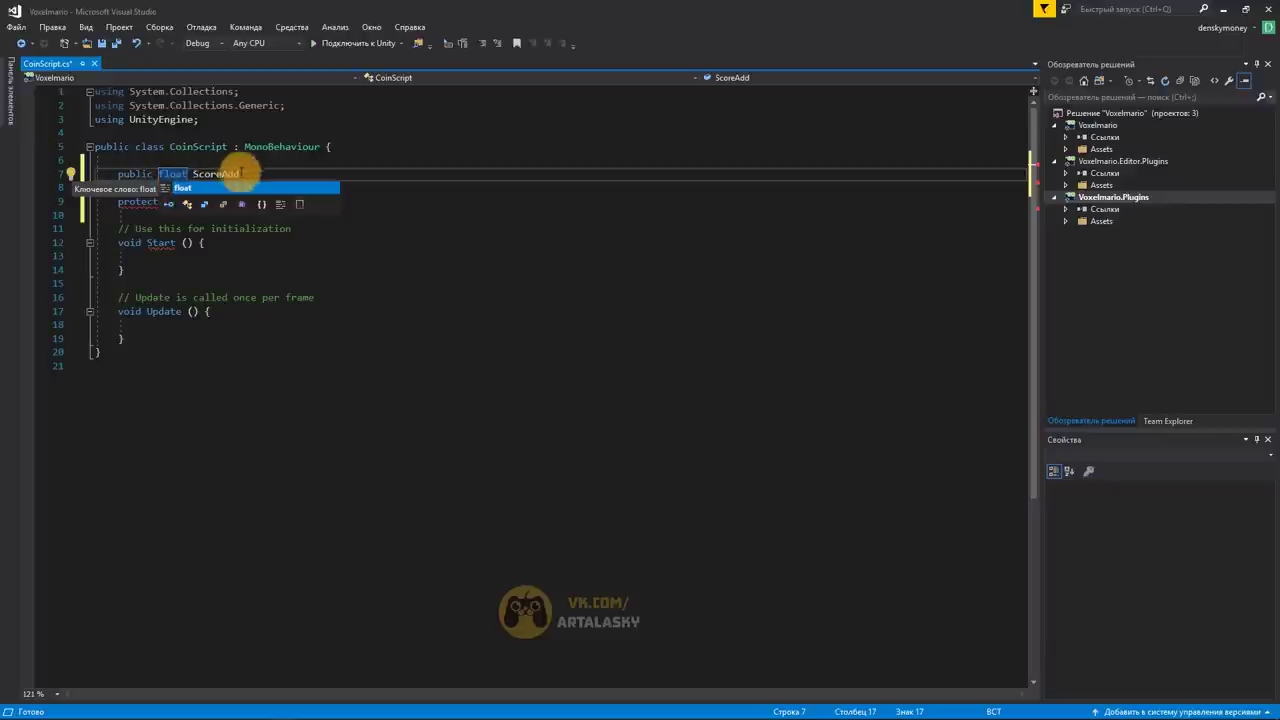
pyautogui.click(241, 173)
pyautogui.write('=')
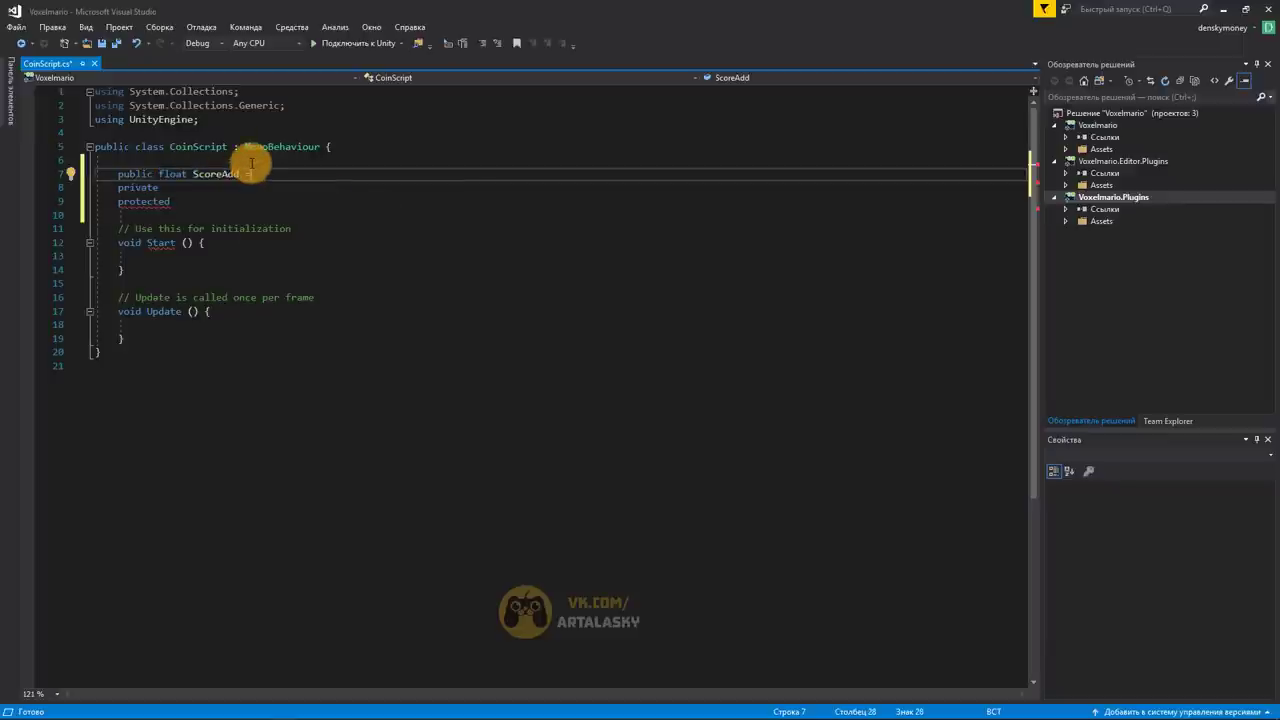
pyautogui.write(' 10.2')
pyautogui.write(';')
pyautogui.press('Left')
pyautogui.write('f')
# Change the field to public int ScoreAdd = 10;
pyautogui.press('BackSpace')
pyautogui.press('BackSpace')
pyautogui.press('BackSpace')
pyautogui.press('Left')
pyautogui.press('Left')
pyautogui.press('Left')
pyautogui.hotkey('ctrl', 'shift', 'Right')
pyautogui.press('BackSpace')
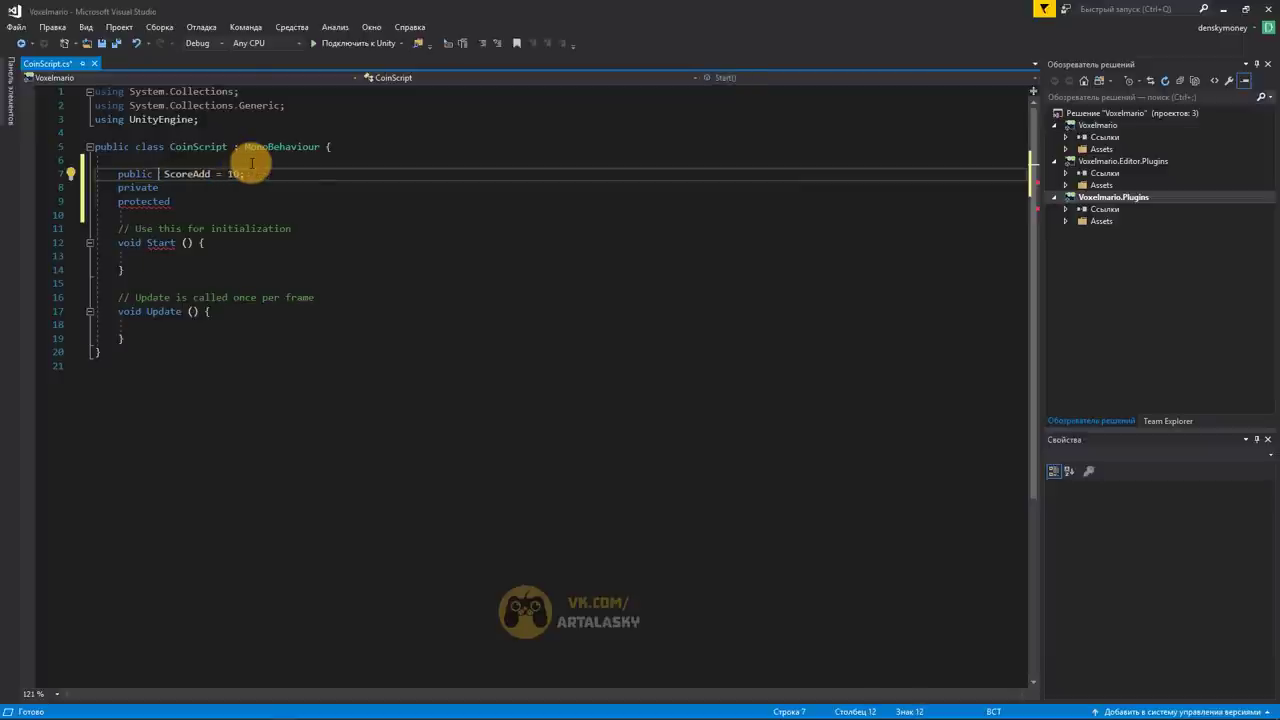
pyautogui.write('int')
pyautogui.press('Escape')
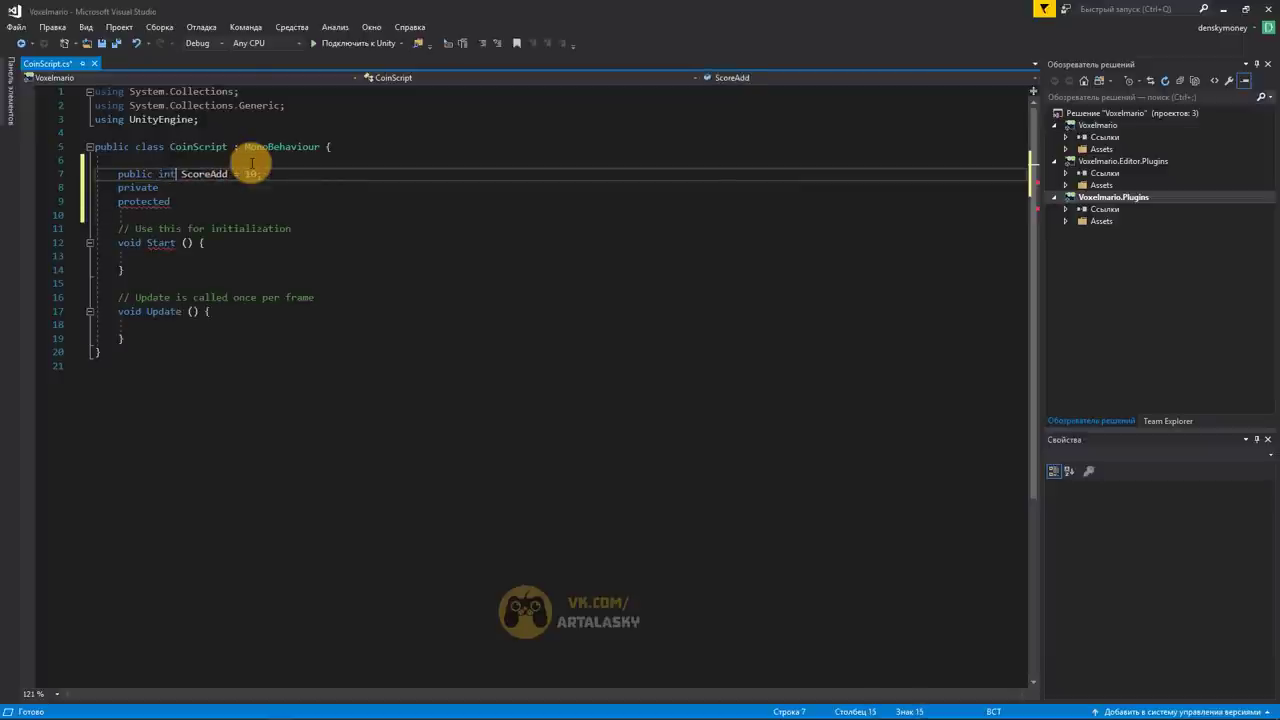
pyautogui.click(165, 187)
pyautogui.click(201, 203)
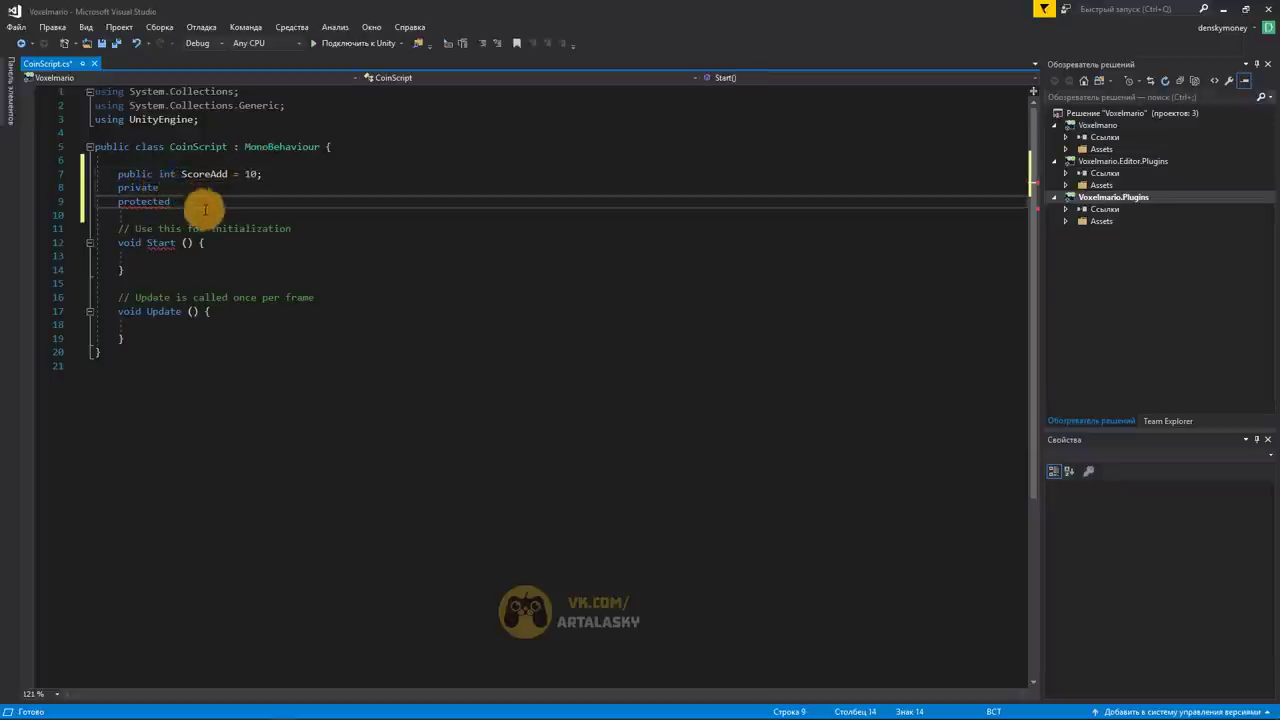
# Comment out the protected line, declare private int Score; and save CoinScript.cs
pyautogui.click(114, 203)
pyautogui.write('//')
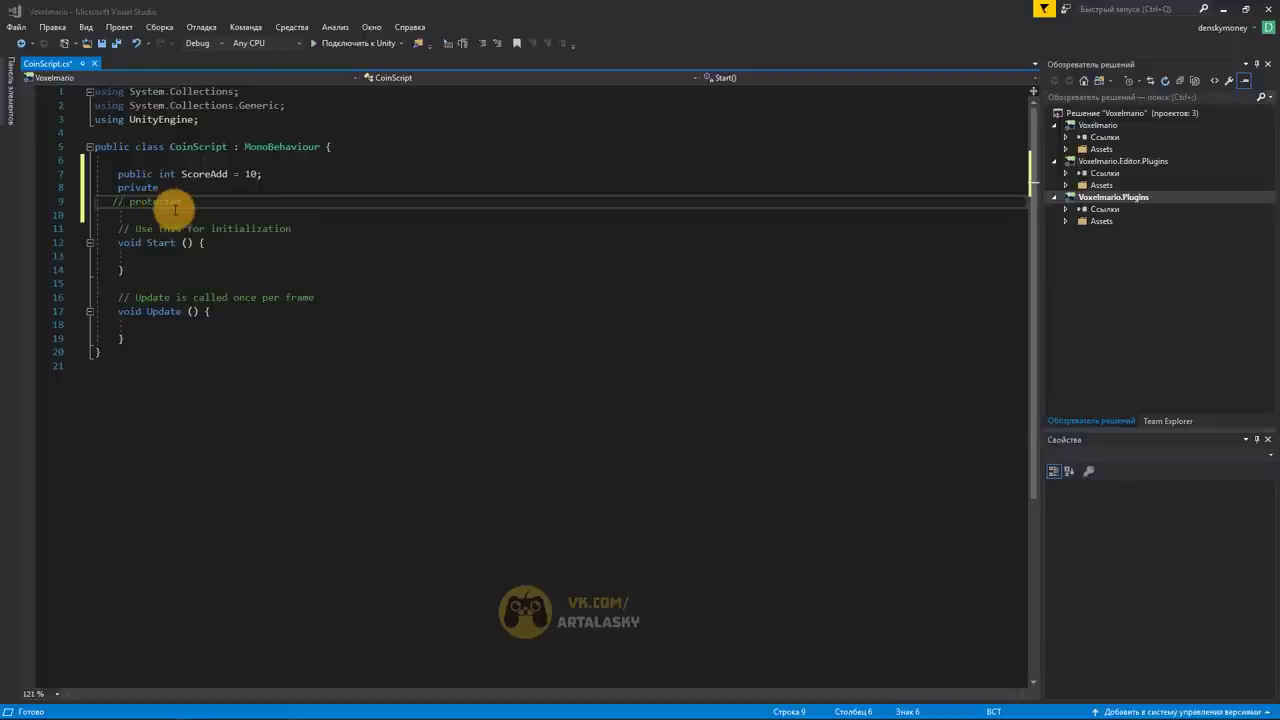
pyautogui.click(164, 190)
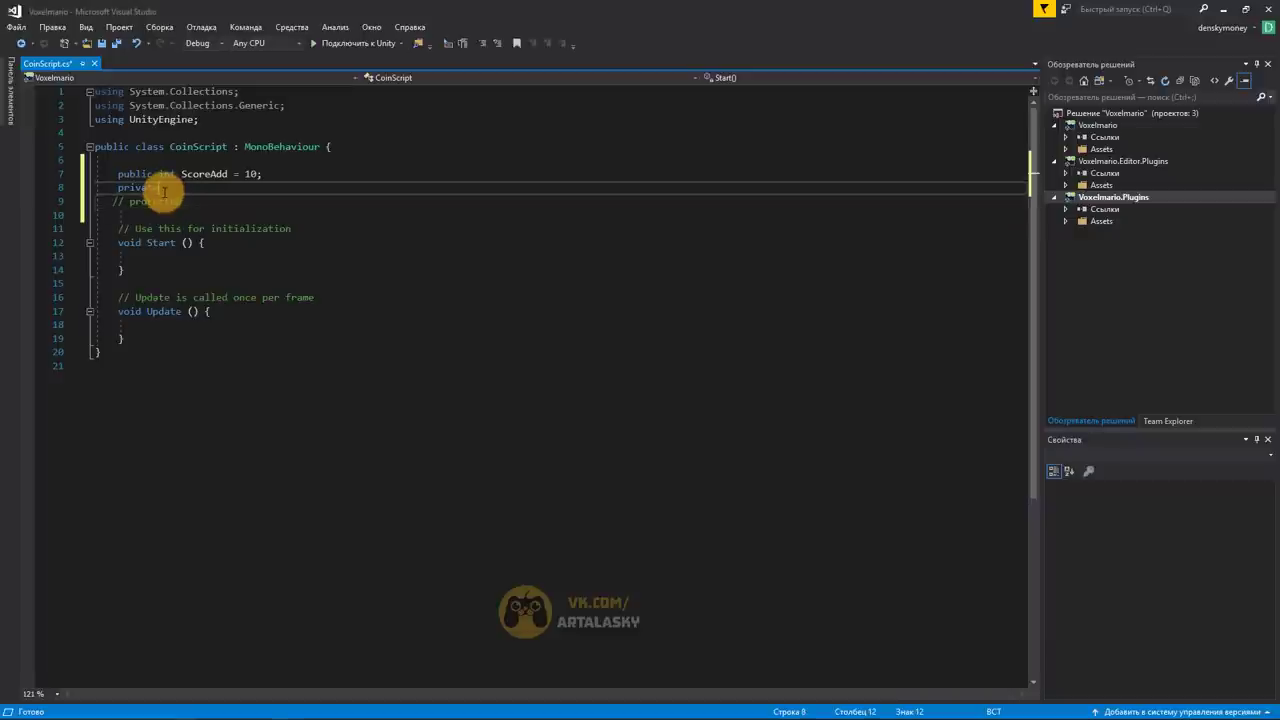
pyautogui.write(' in')
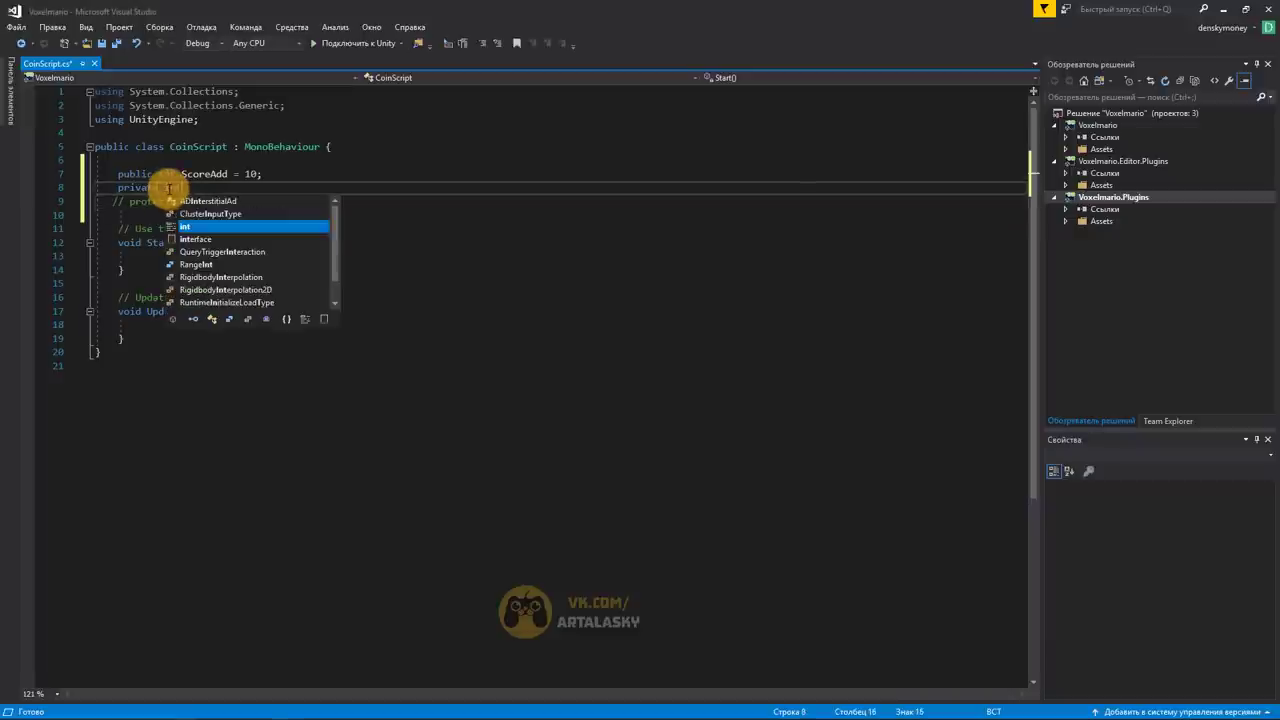
pyautogui.write('t Sc')
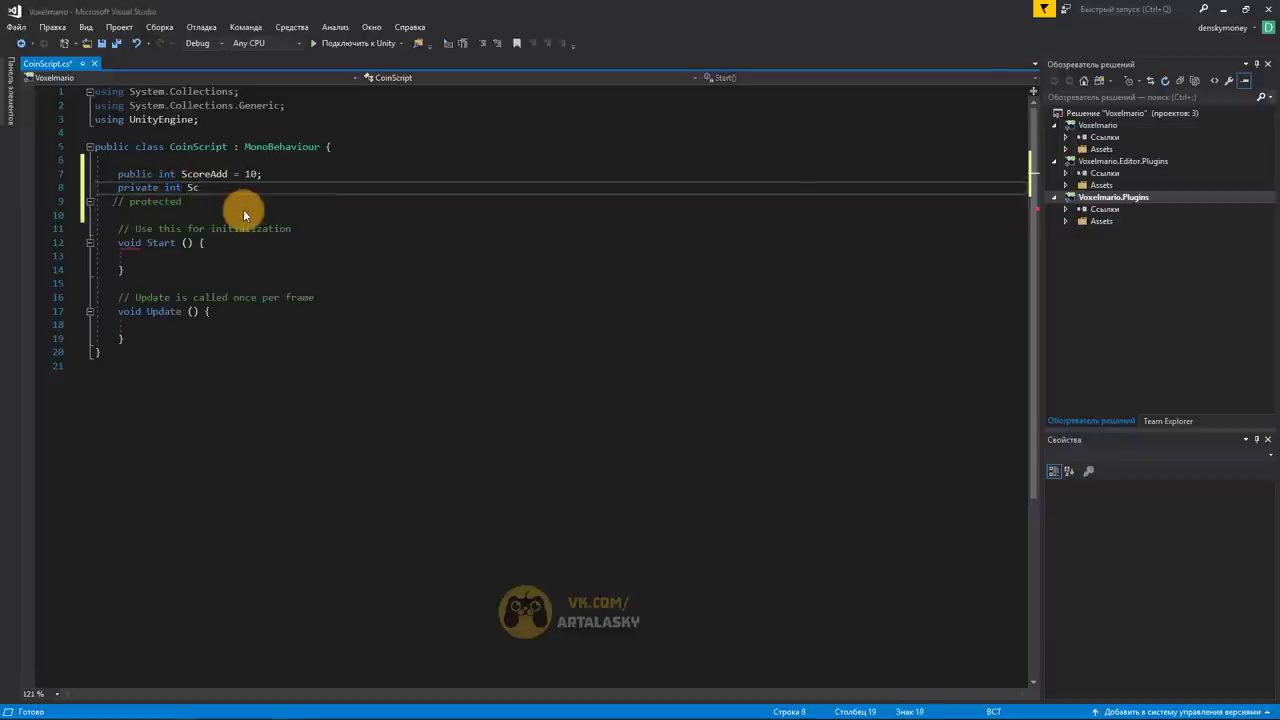
pyautogui.write('ore')
pyautogui.write(' =')
pyautogui.press('BackSpace')
pyautogui.press('BackSpace')
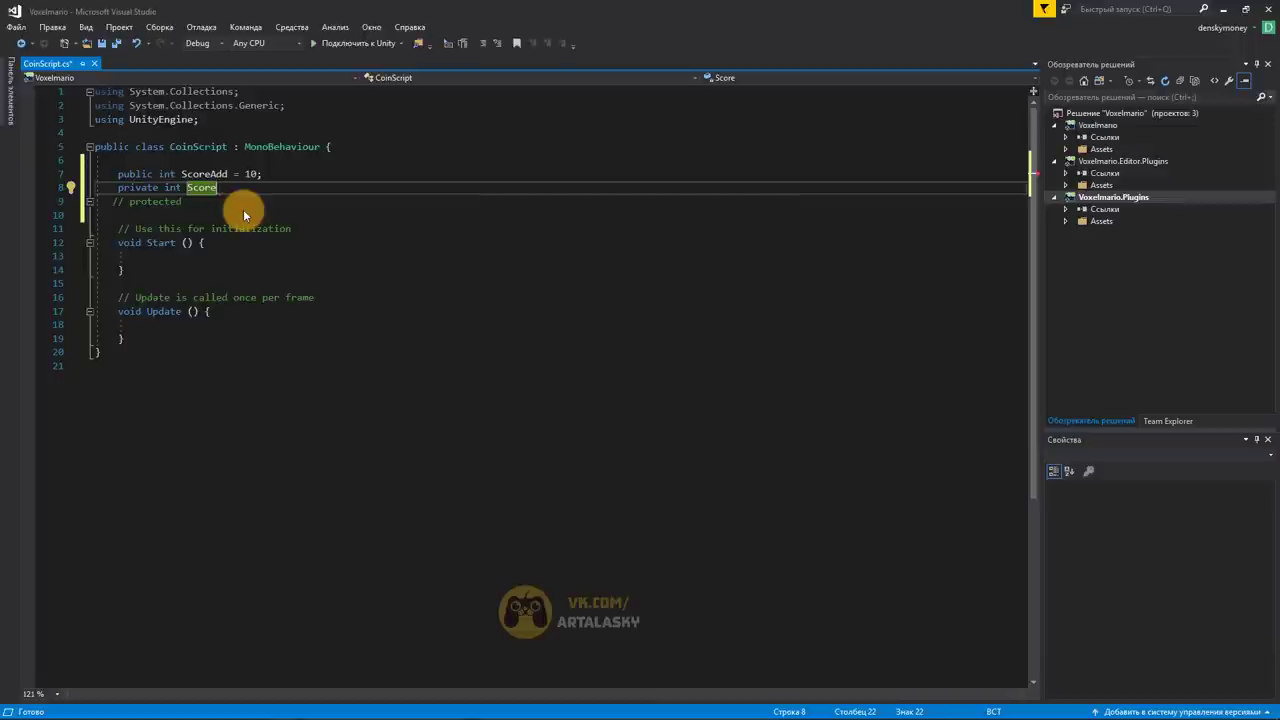
pyautogui.write(';')
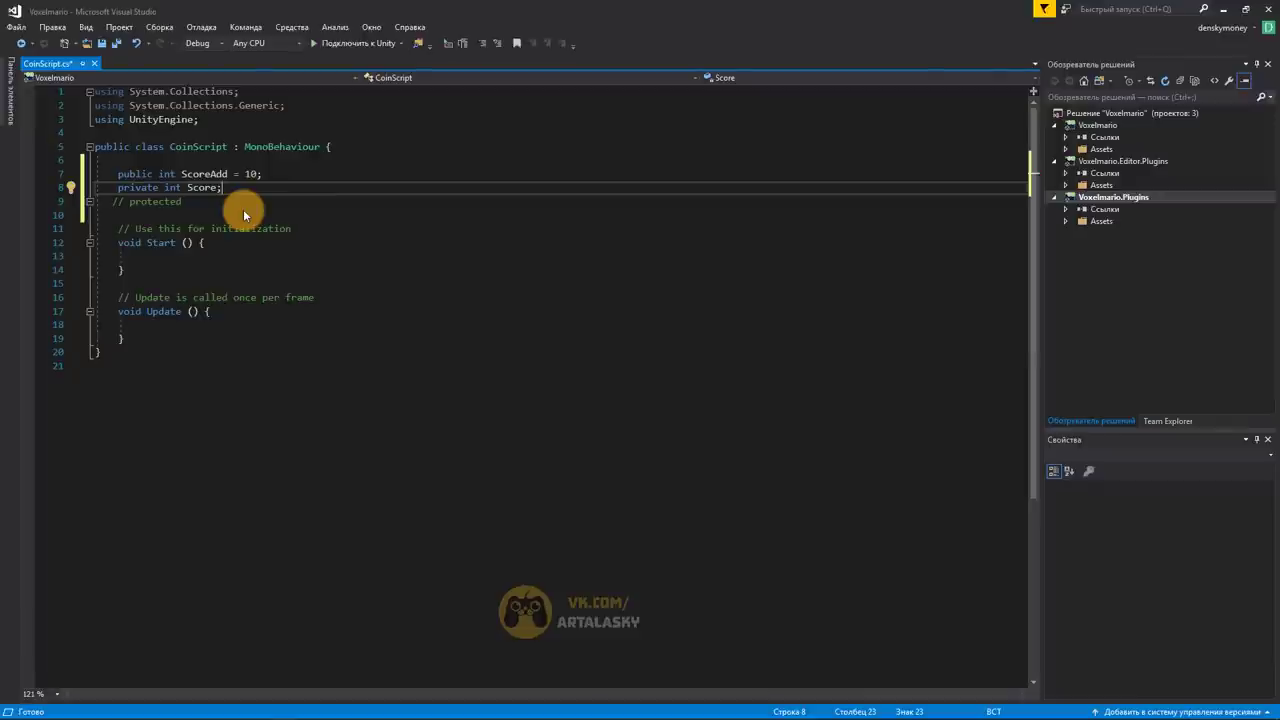
pyautogui.hotkey('ctrl', 's')
# Set the first coin's Score Add to 2 in the Inspector
pyautogui.hotkey('alt', 'Tab')
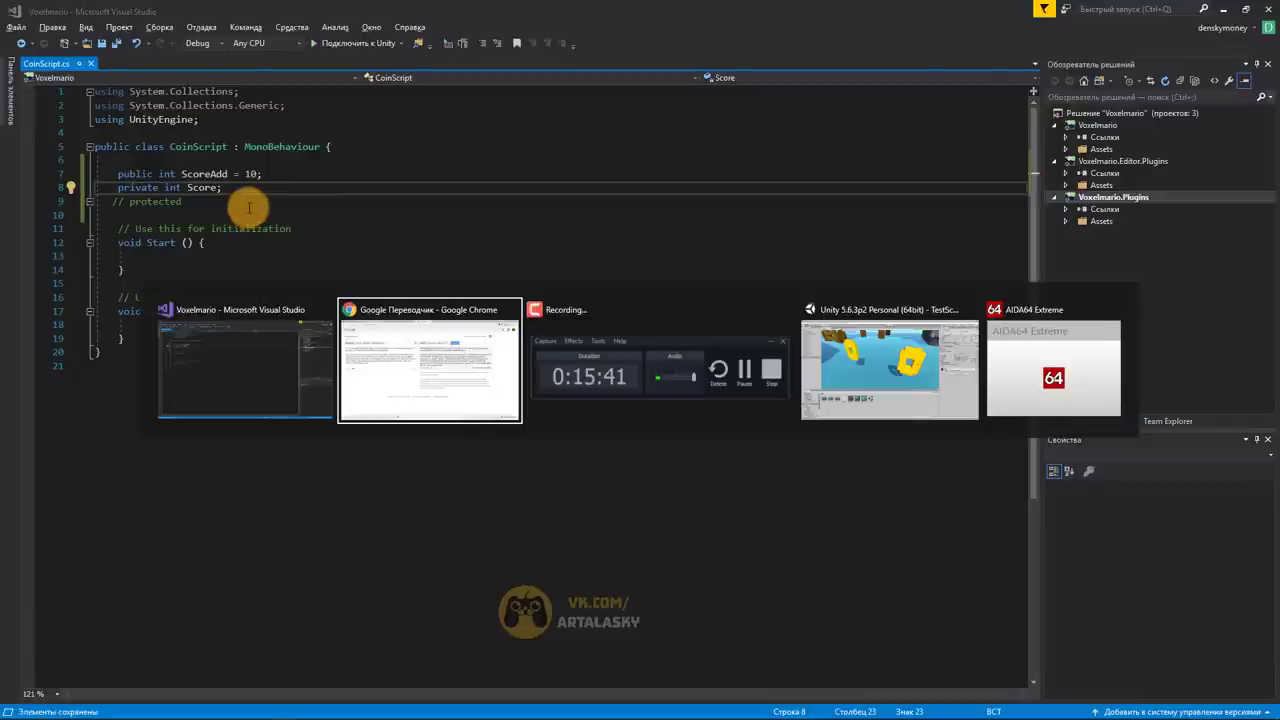
pyautogui.press('Tab')
pyautogui.press('Tab')
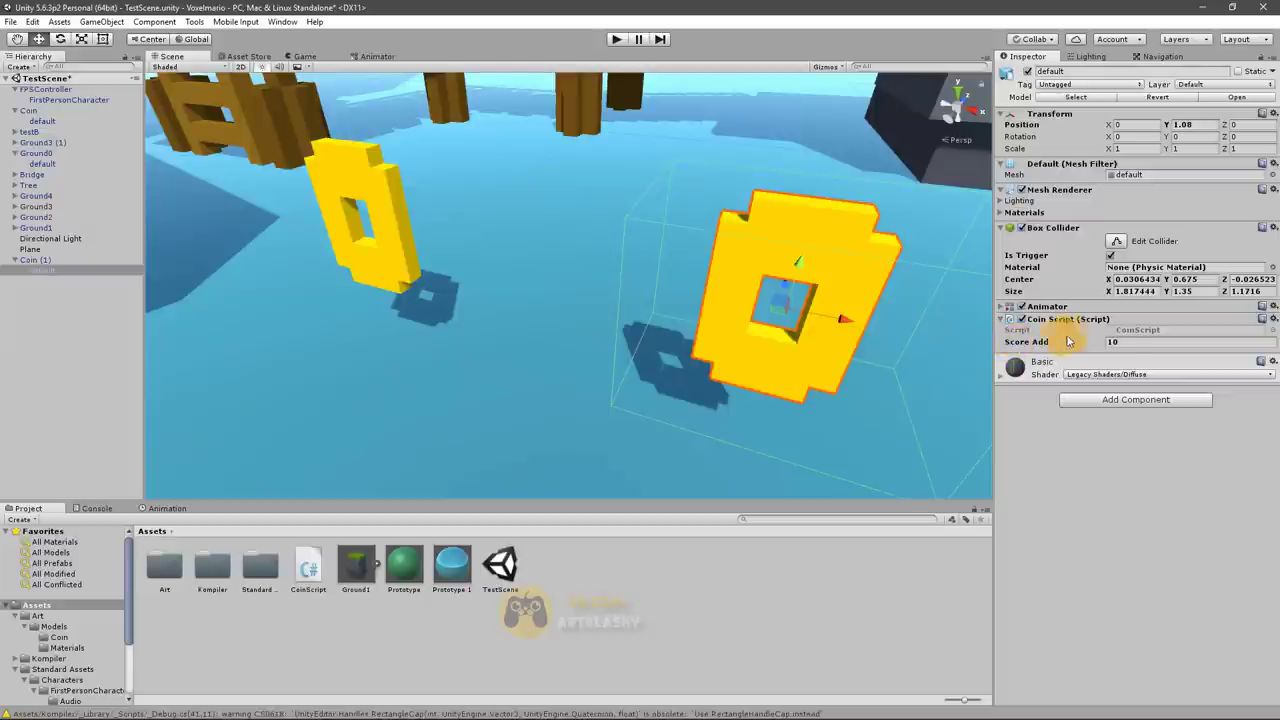
pyautogui.click(1124, 341)
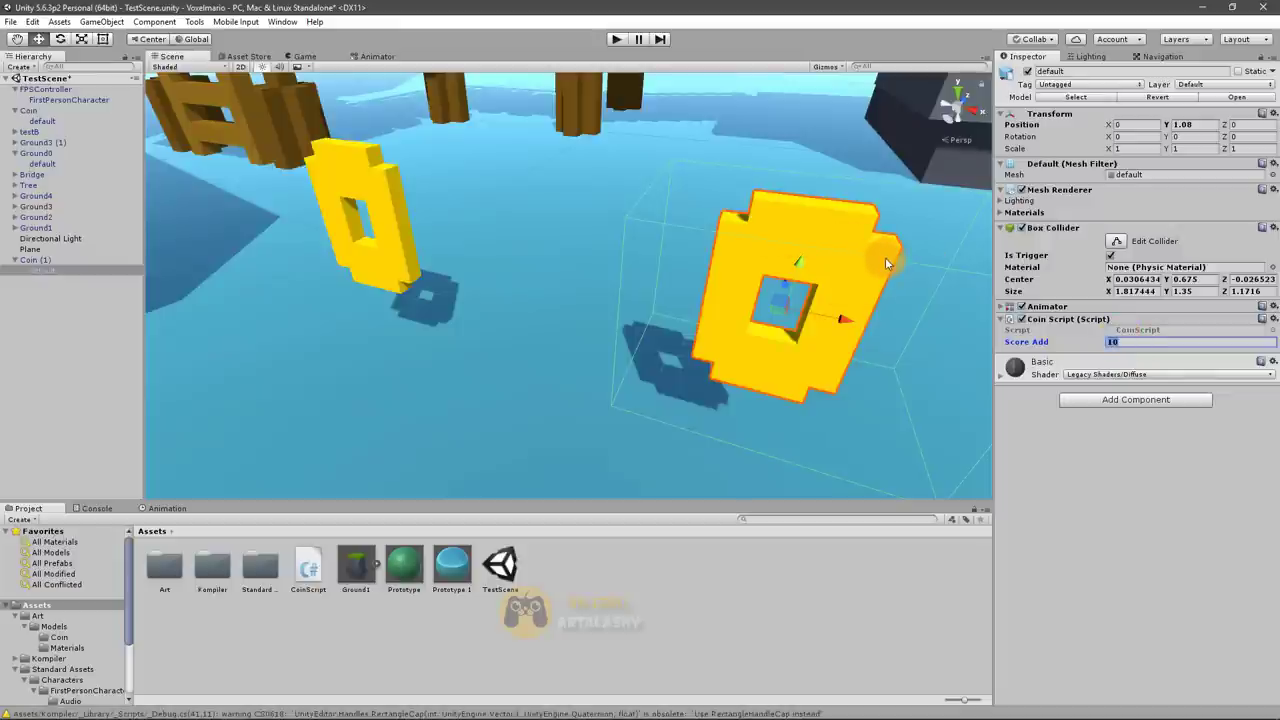
pyautogui.write('2')
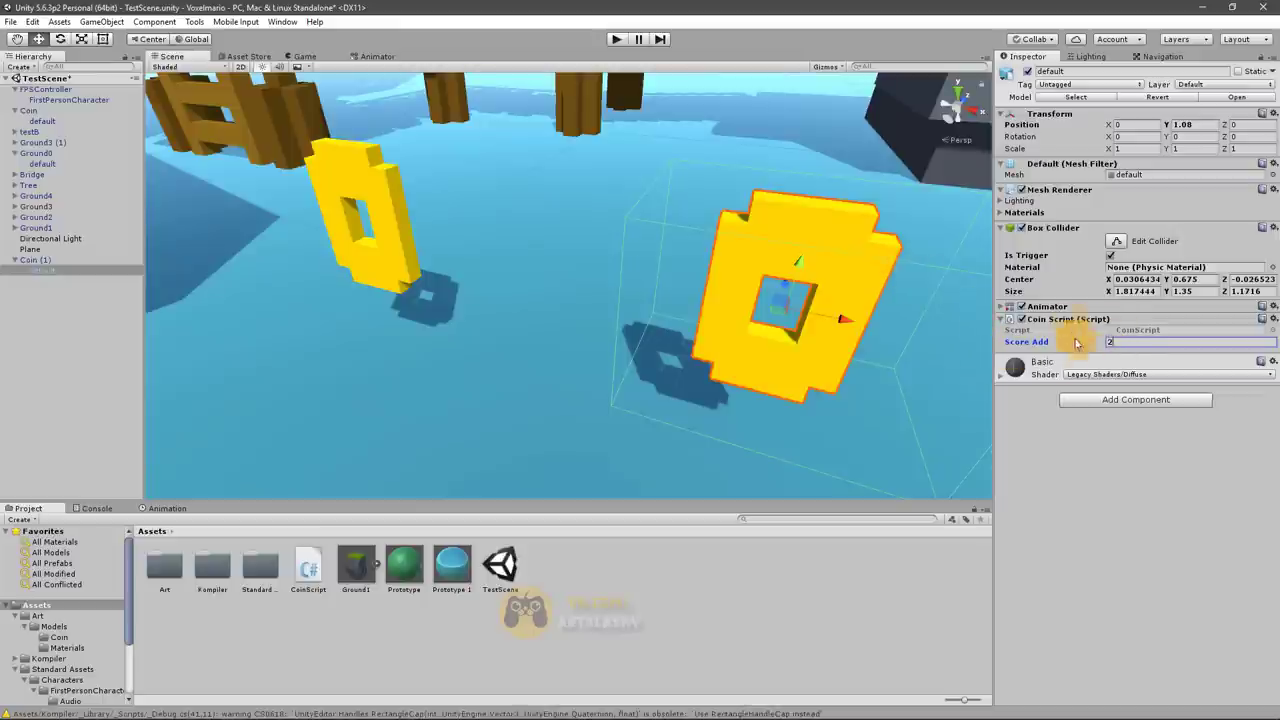
# Duplicate the coin twice, placing the copies in a row along X
pyautogui.moveTo(912, 336); pyautogui.dragTo(765, 357, button='middle')
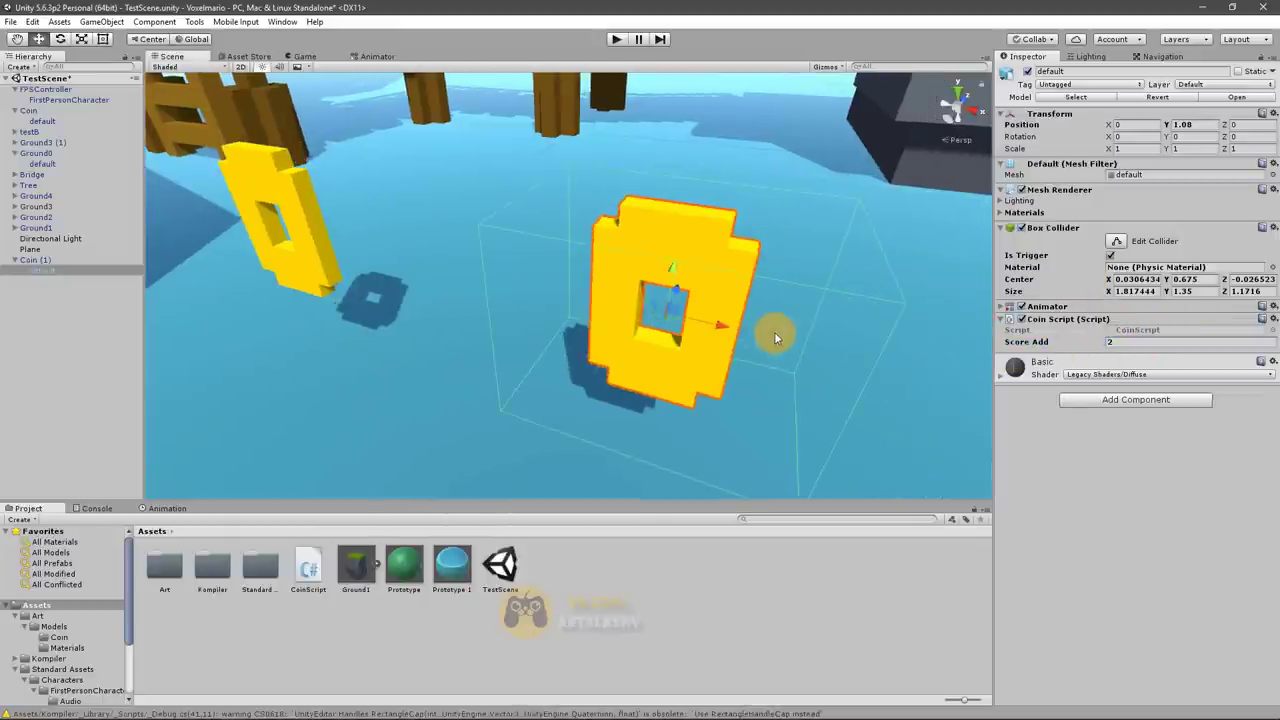
pyautogui.hotkey('ctrl', 'd')
pyautogui.moveTo(698, 318); pyautogui.dragTo(940, 398)
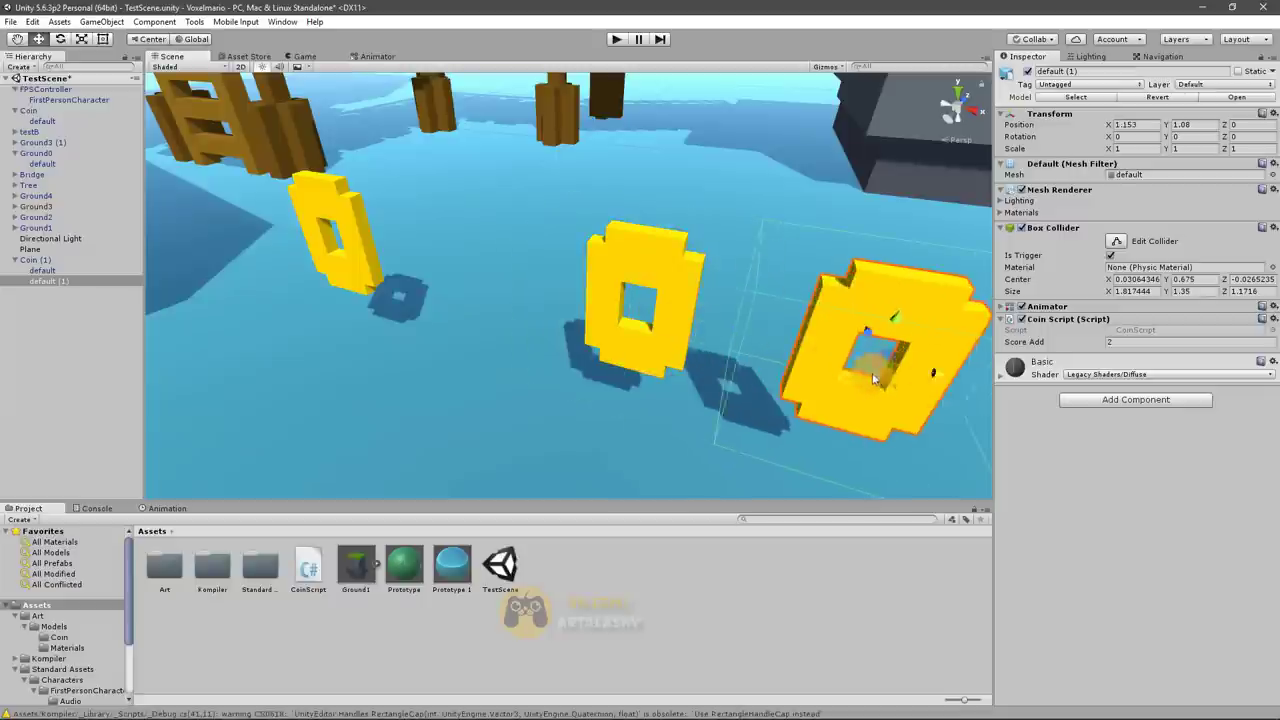
pyautogui.press('f')
pyautogui.hotkey('ctrl', 'd')
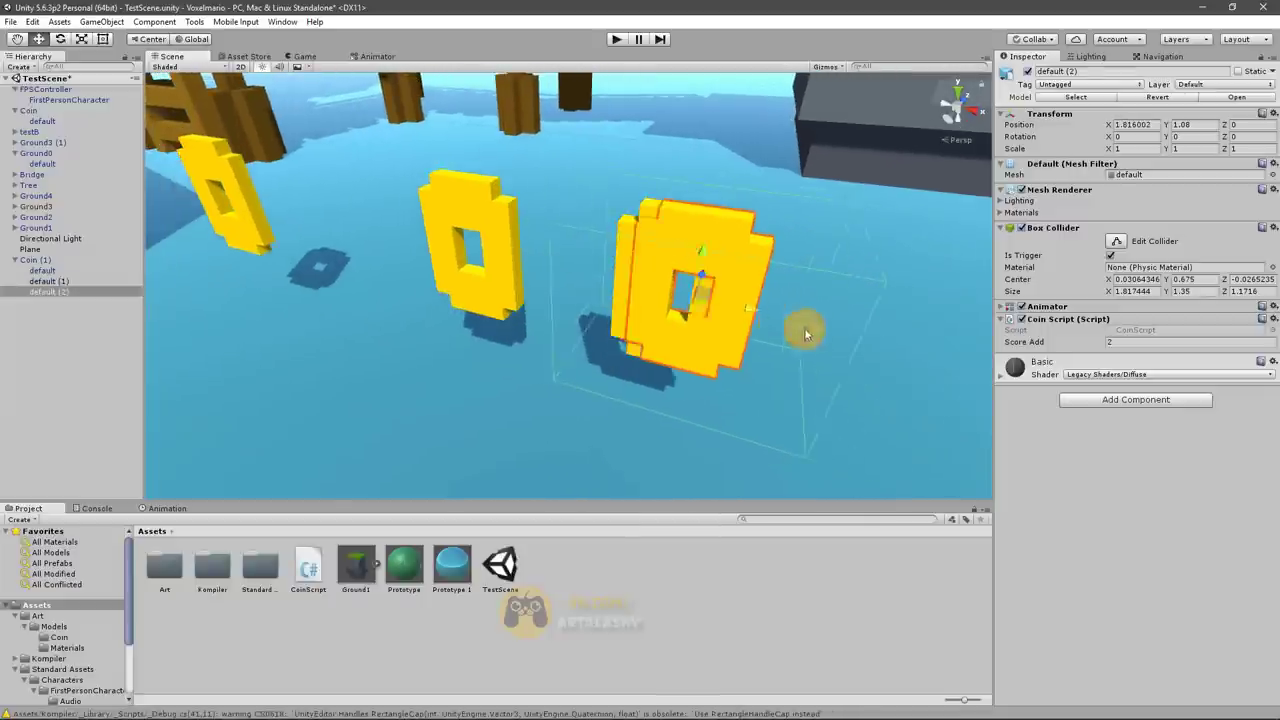
pyautogui.moveTo(730, 305); pyautogui.dragTo(926, 368)
# Set Score Add to 5 on the middle coin and 10 on the right coin
pyautogui.click(665, 285)
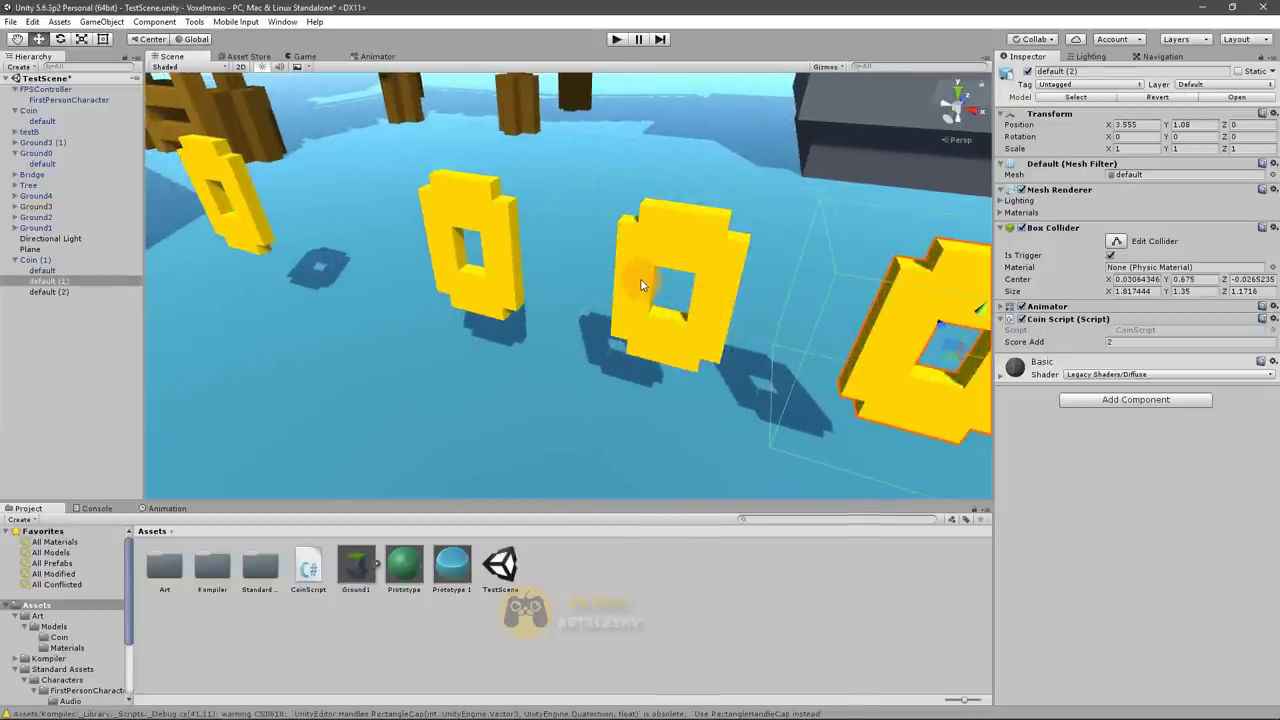
pyautogui.click(546, 211)
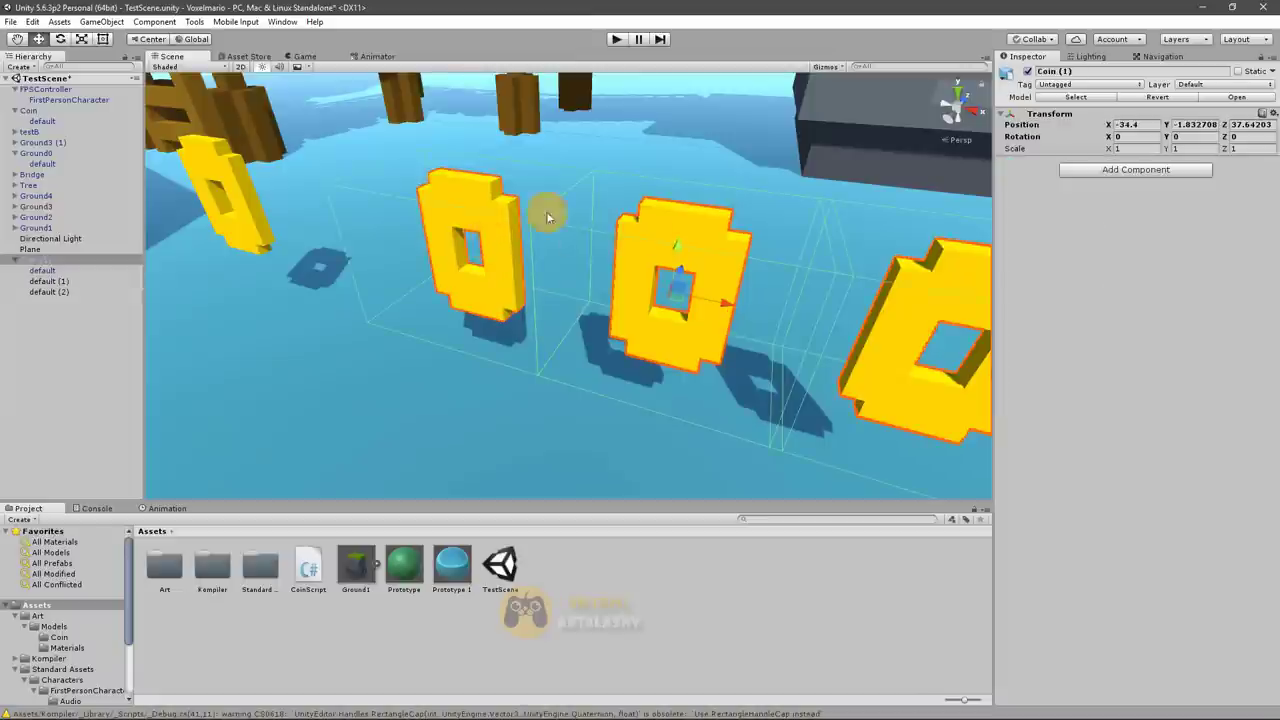
pyautogui.click(546, 211)
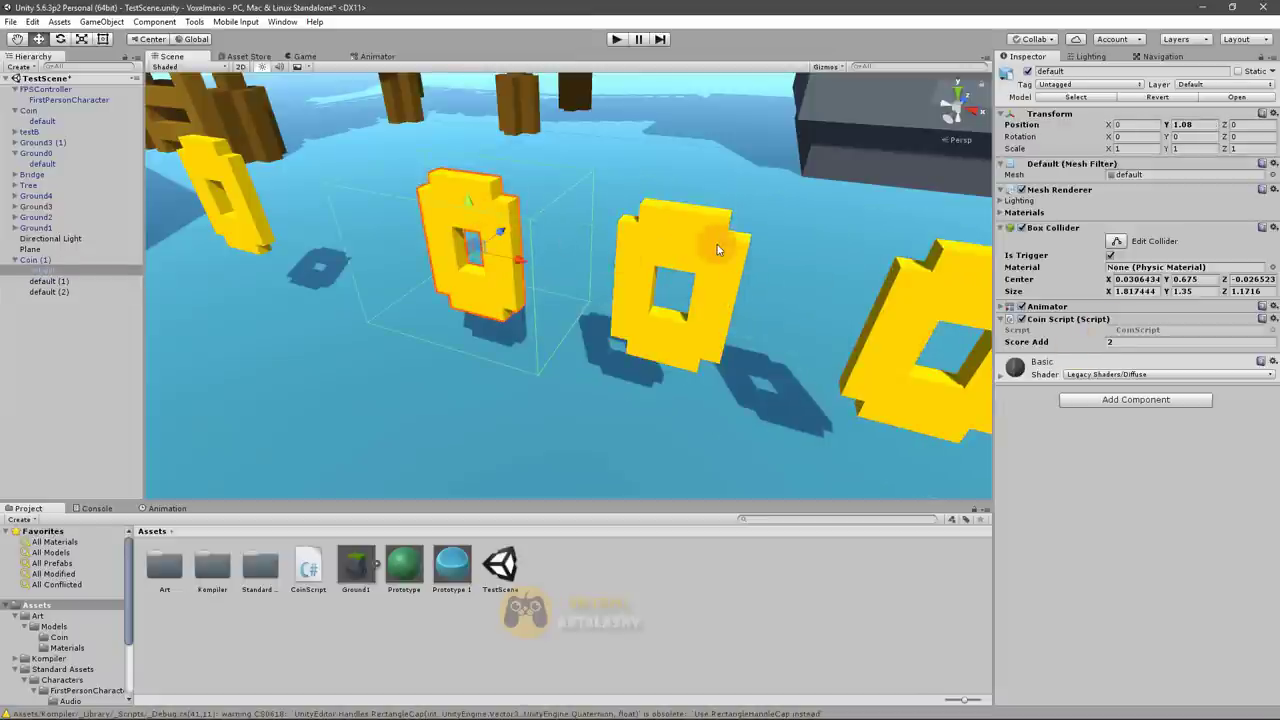
pyautogui.click(800, 243)
pyautogui.click(707, 270)
pyautogui.click(1135, 342)
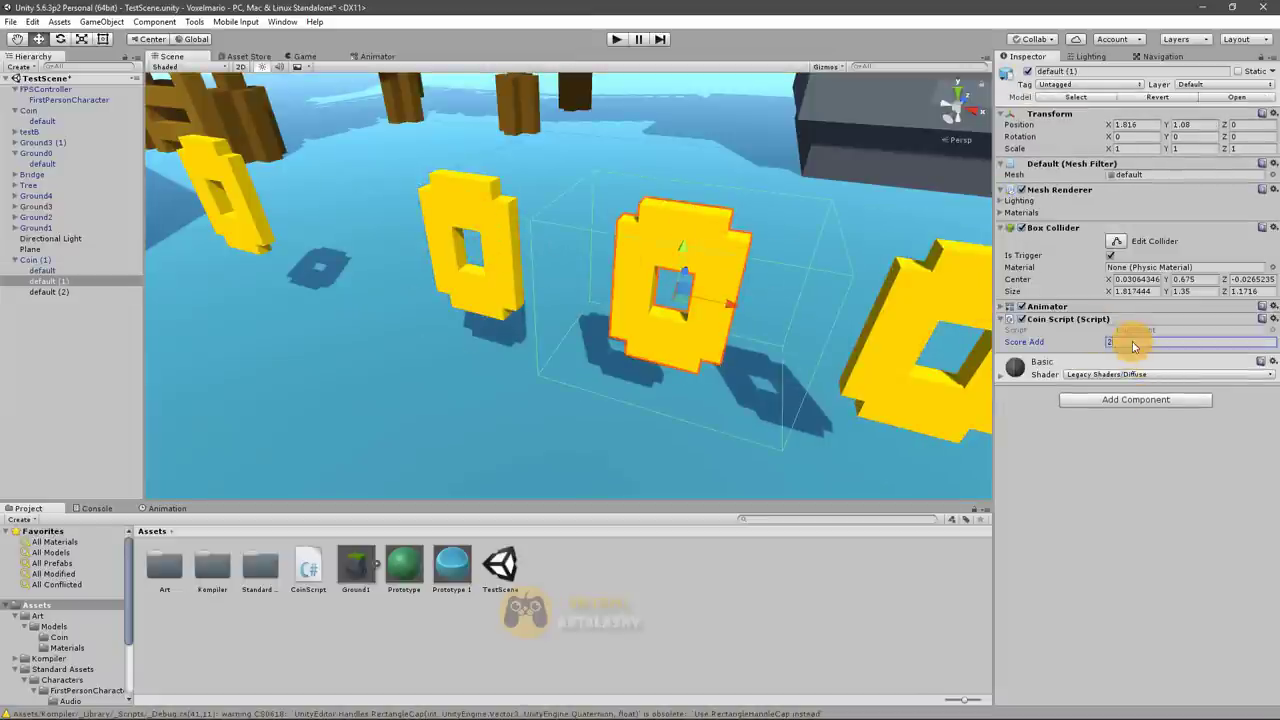
pyautogui.write('5')
pyautogui.click(965, 292)
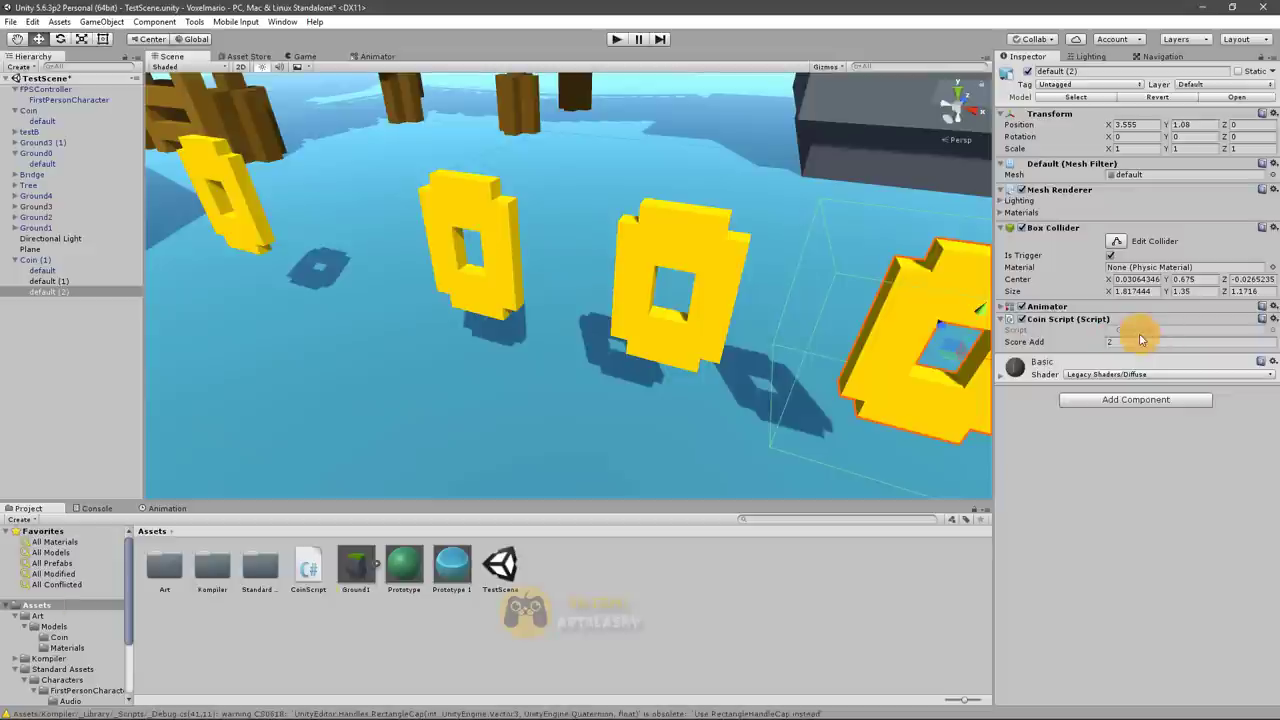
pyautogui.click(1140, 342)
pyautogui.write('0')
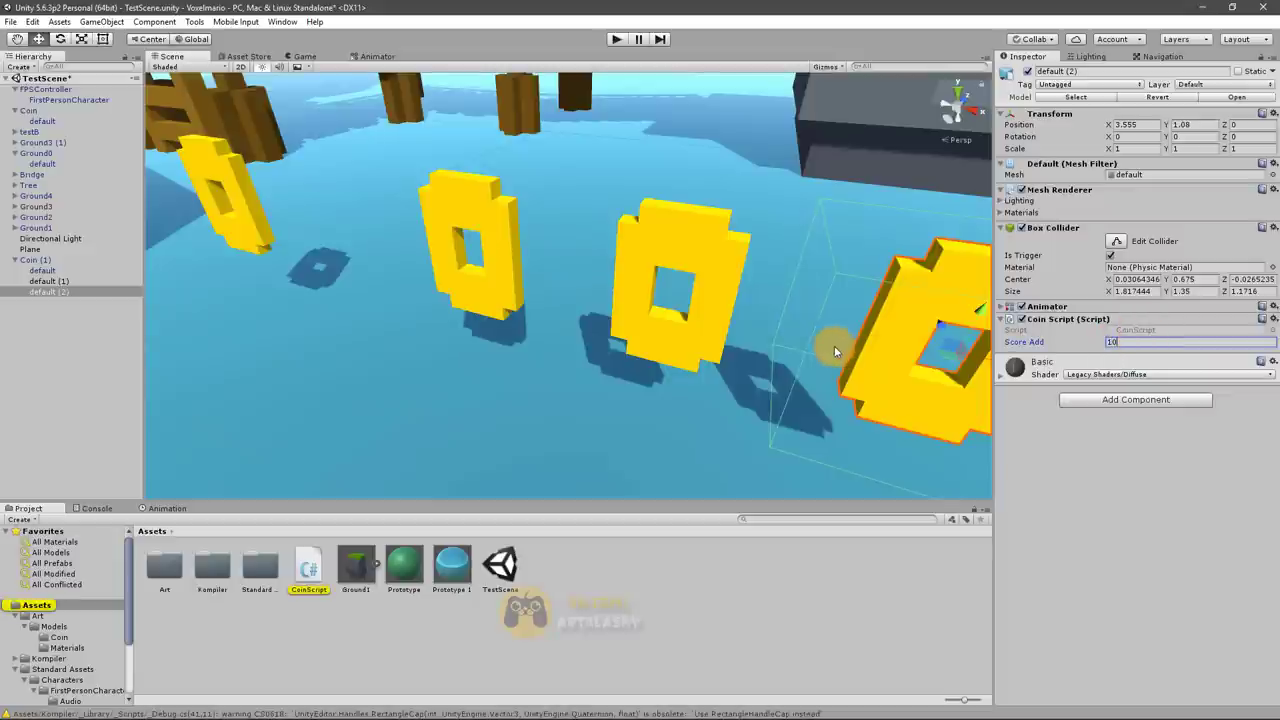
# Make the Score field public instead of private and save CoinScript.cs
pyautogui.hotkey('alt', 'Tab')
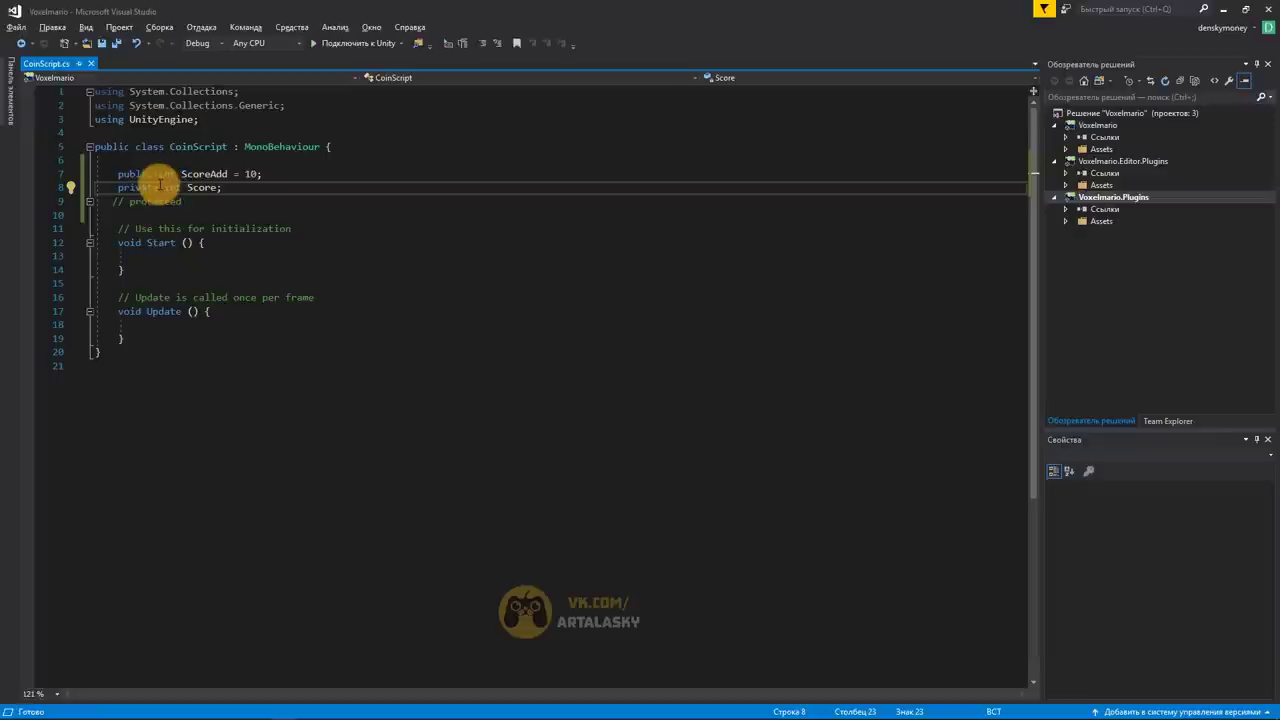
pyautogui.moveTo(160, 187); pyautogui.dragTo(124, 187)
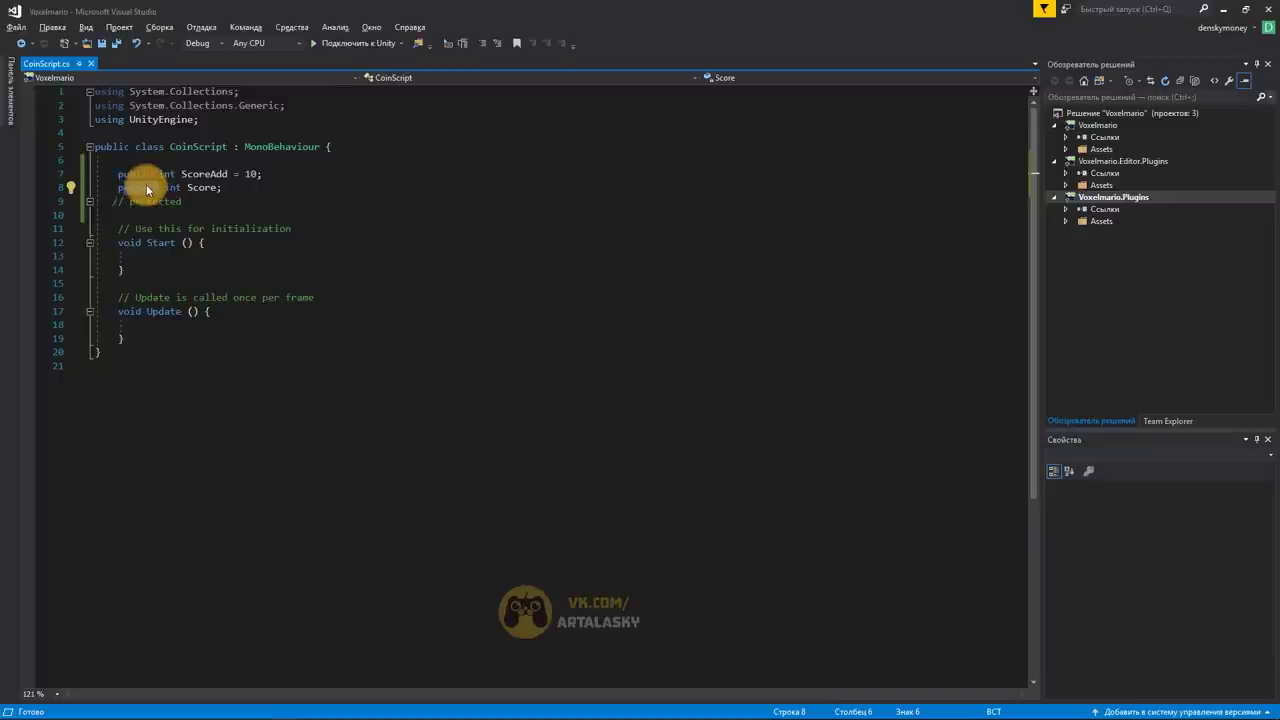
pyautogui.write('public')
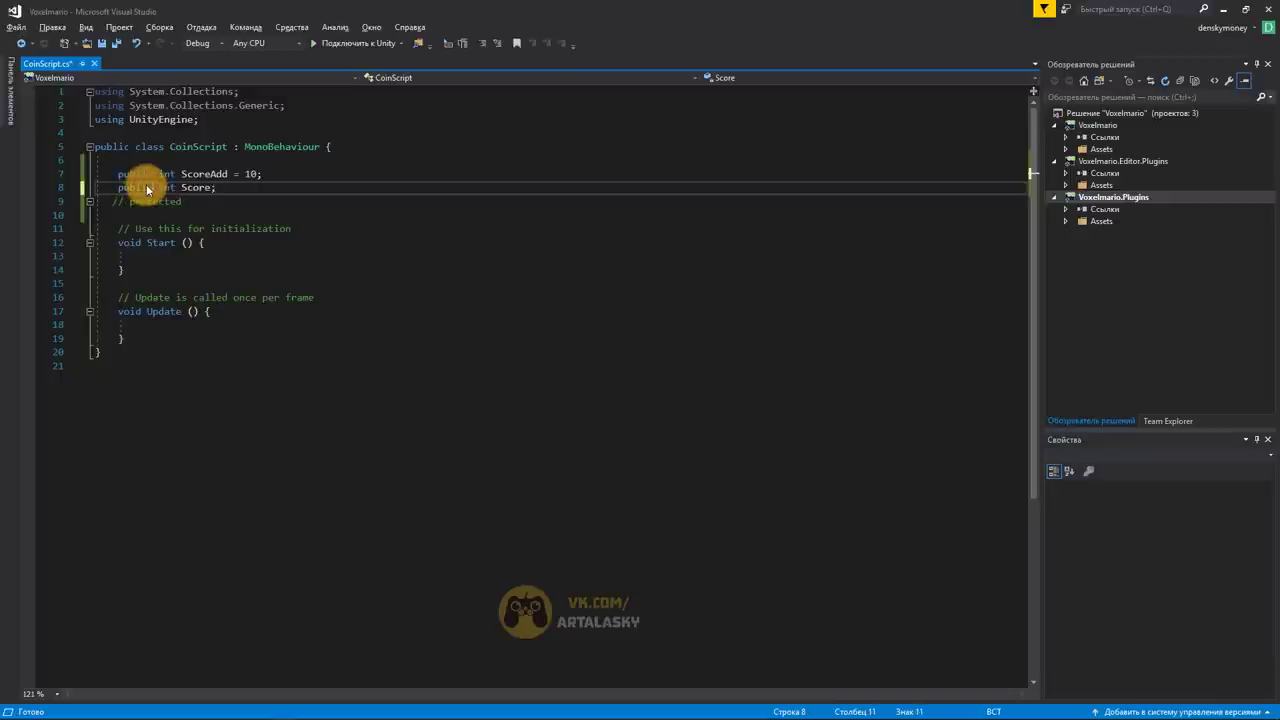
pyautogui.hotkey('ctrl', 's')
pyautogui.hotkey('alt', 'Tab')
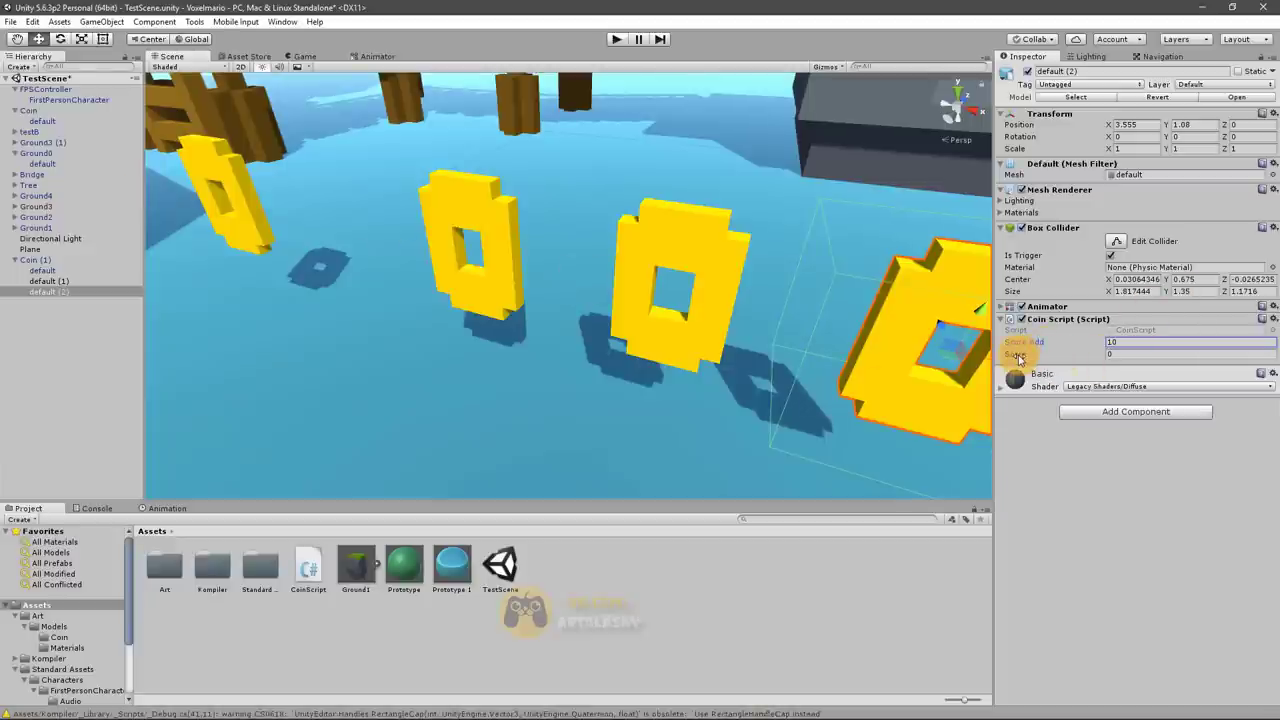
# Enter Score 5 on the left coin's Coin Script, leaving the other coins at 0
pyautogui.click(1120, 354)
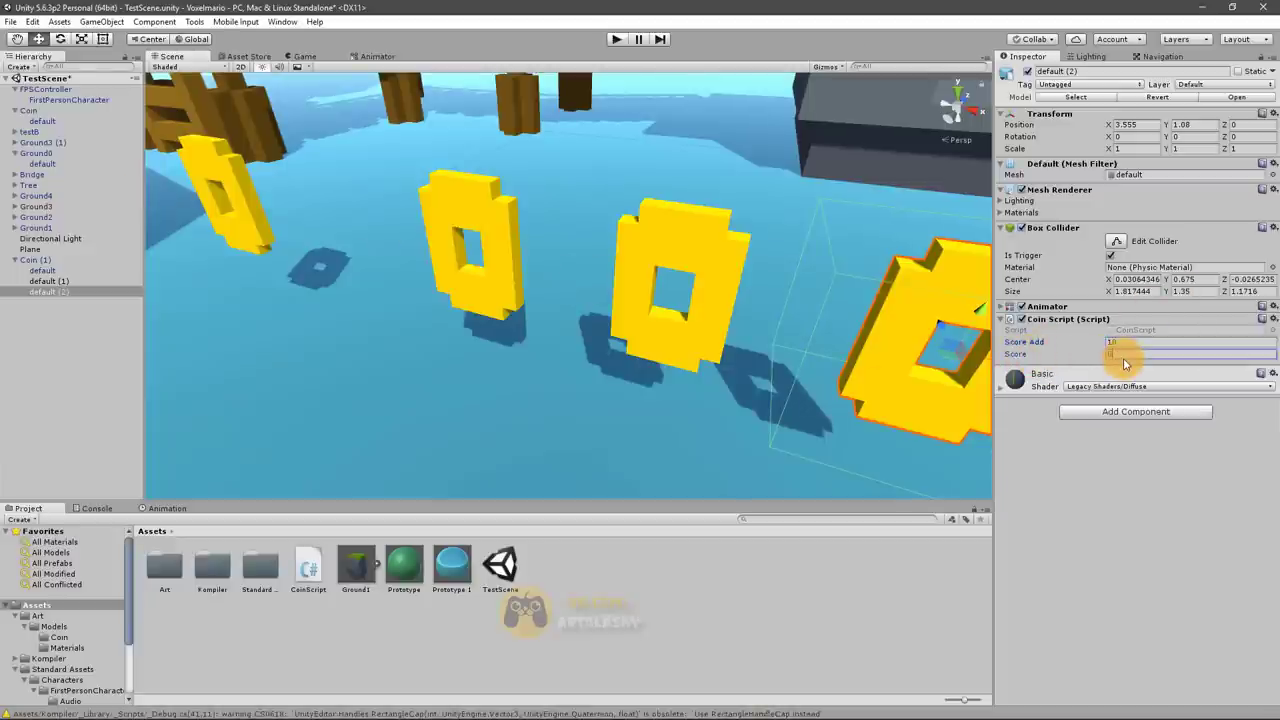
pyautogui.click(1110, 457)
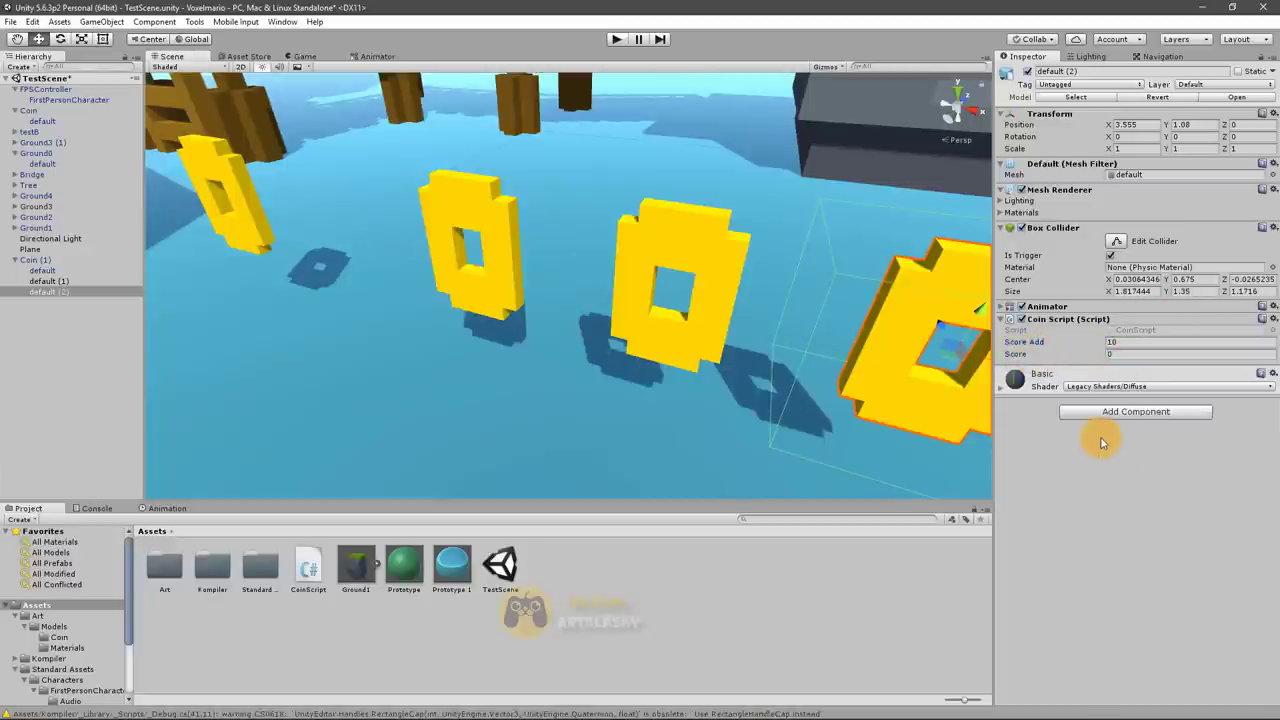
pyautogui.click(1116, 355)
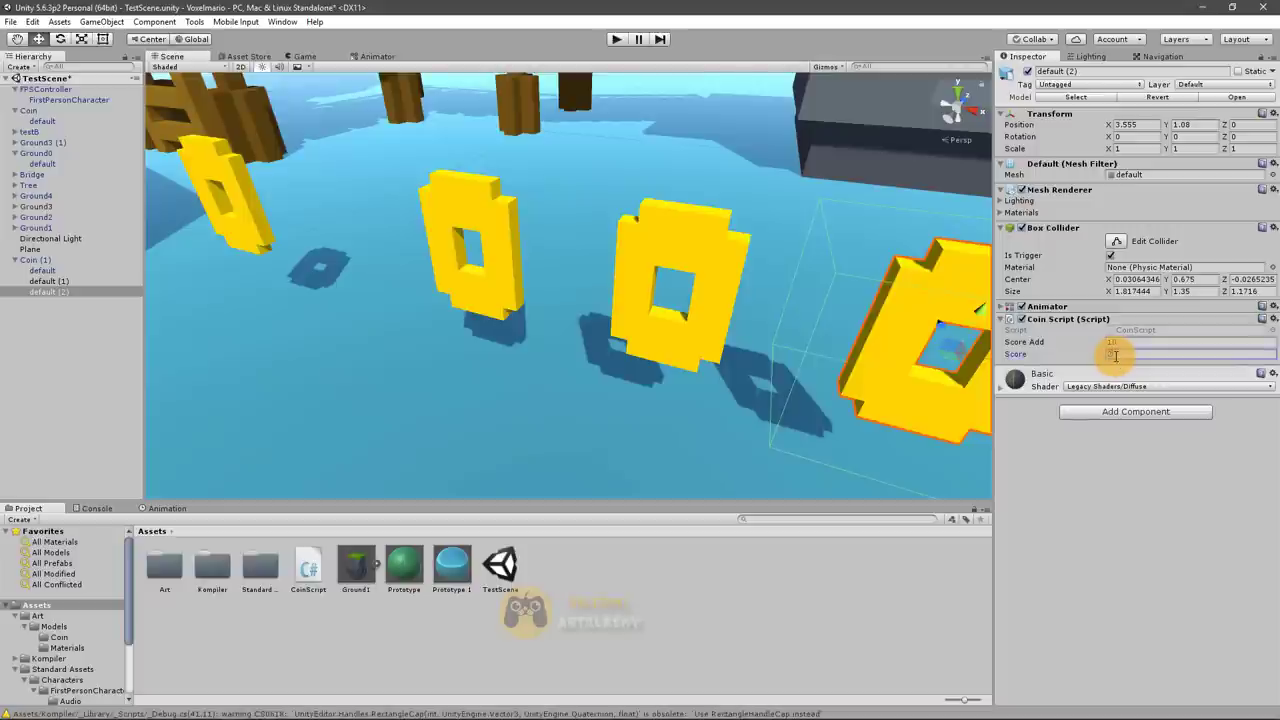
pyautogui.write('2')
pyautogui.click(714, 240)
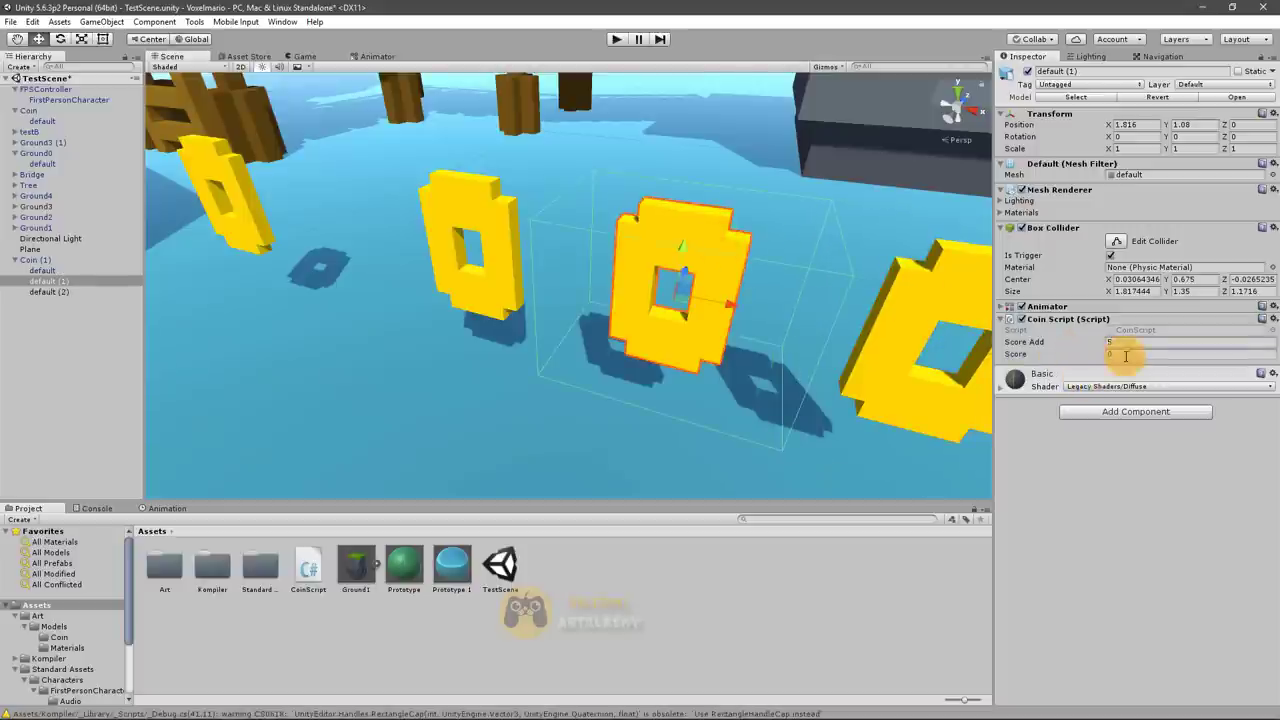
pyautogui.click(455, 209)
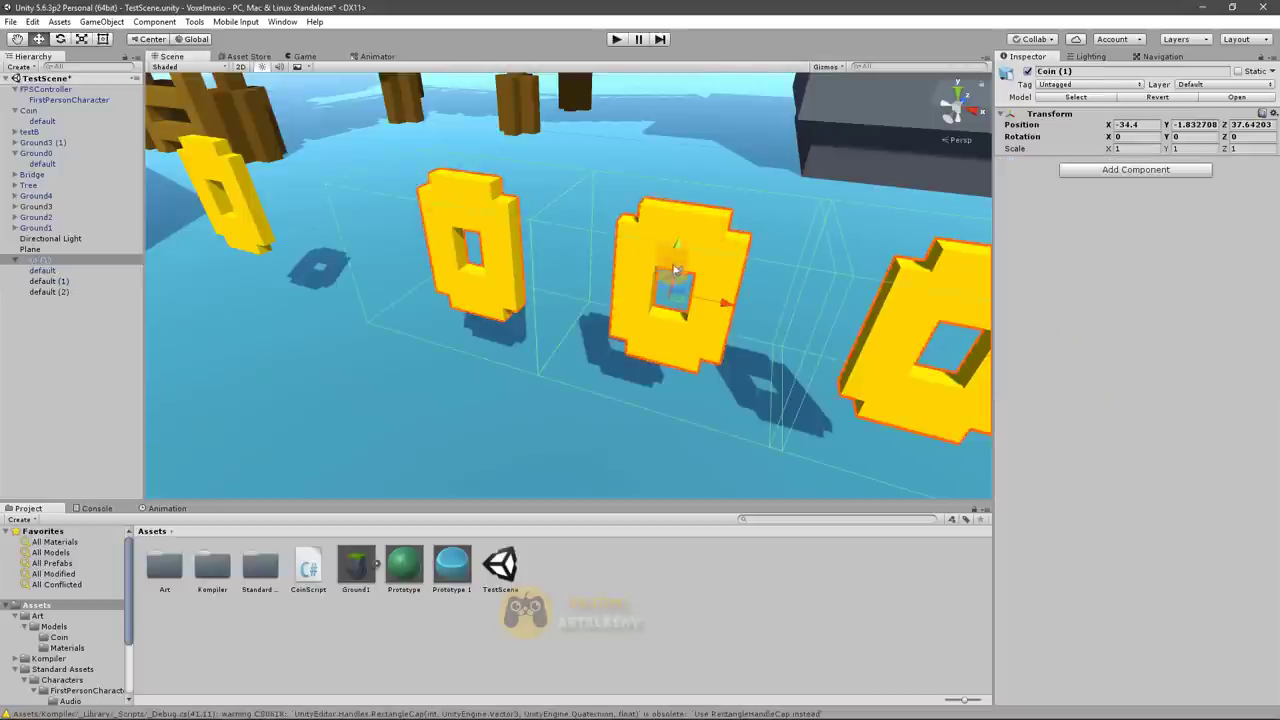
pyautogui.click(457, 211)
pyautogui.click(1190, 354)
pyautogui.write('5')
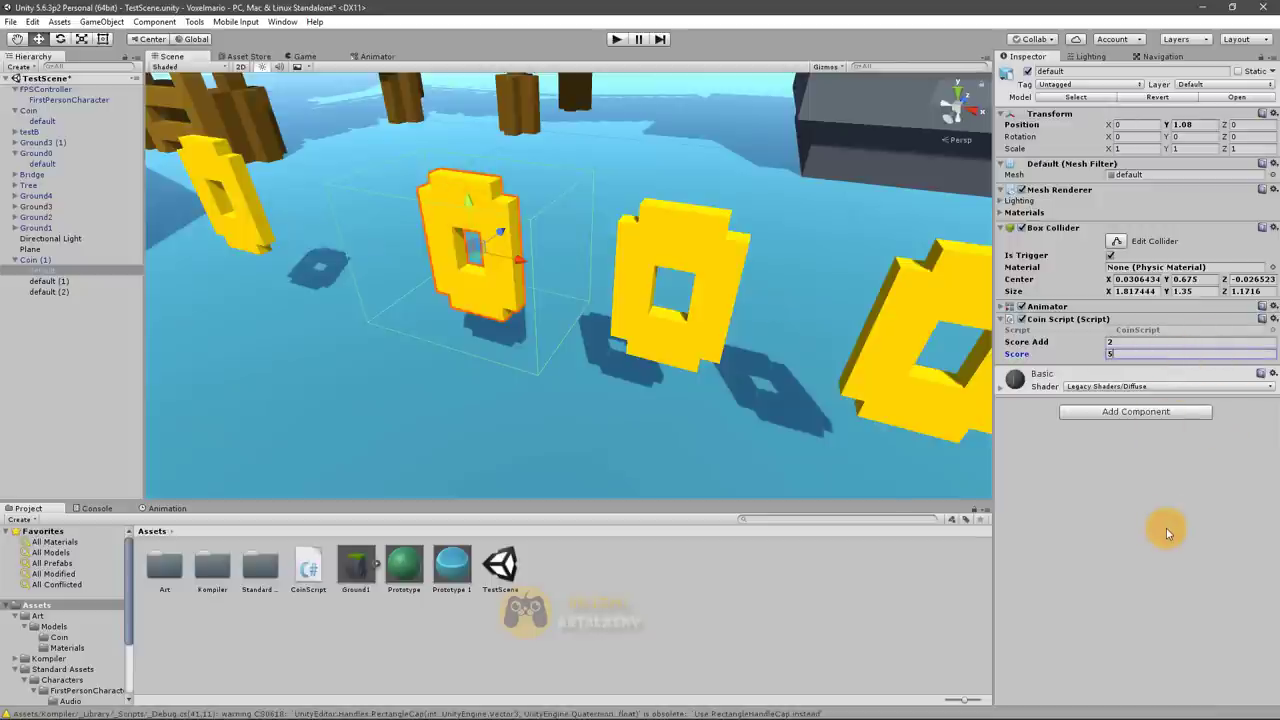
pyautogui.press('Return')
pyautogui.hotkey('alt', 'Tab')
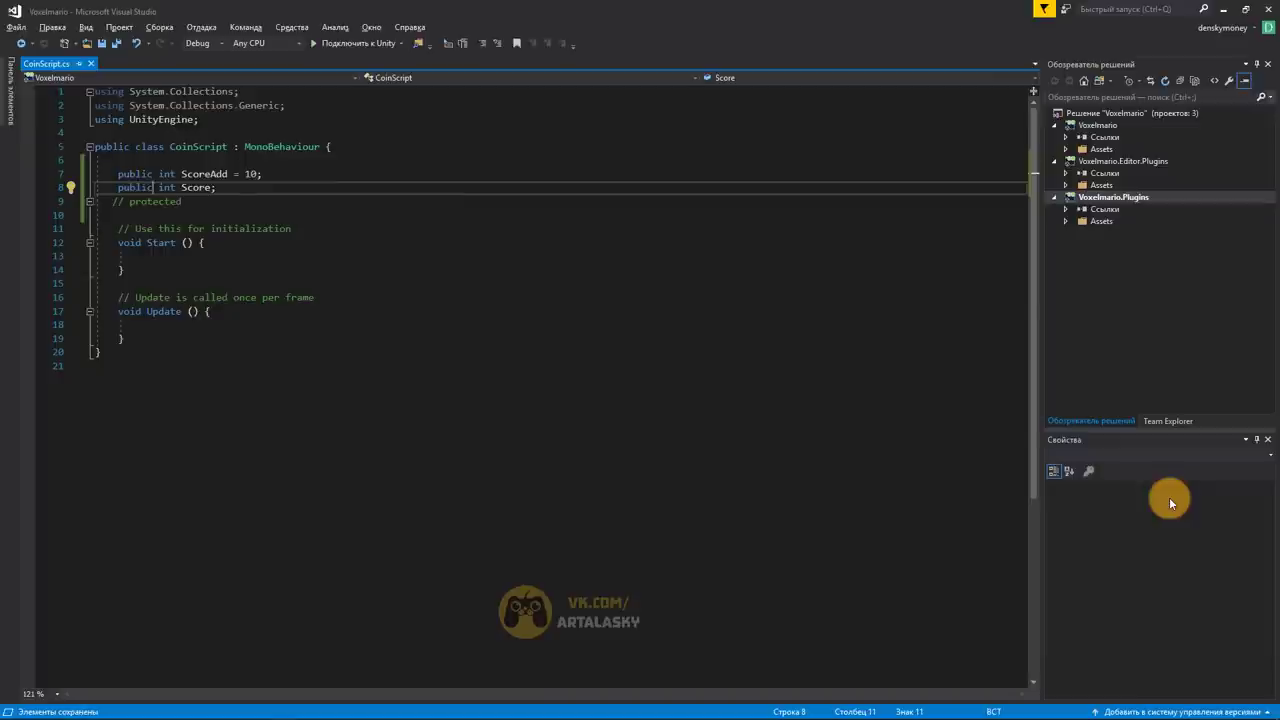
pyautogui.hotkey('alt', 'Tab')
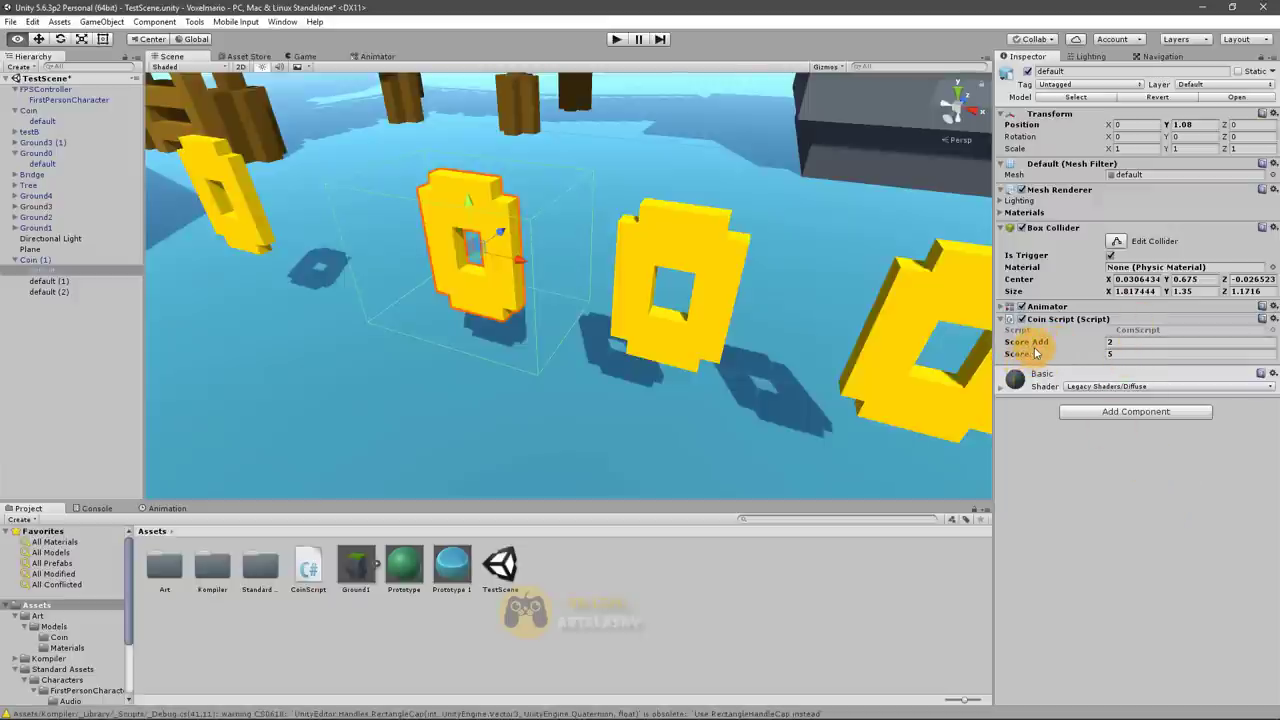
pyautogui.hotkey('alt', 'Tab')
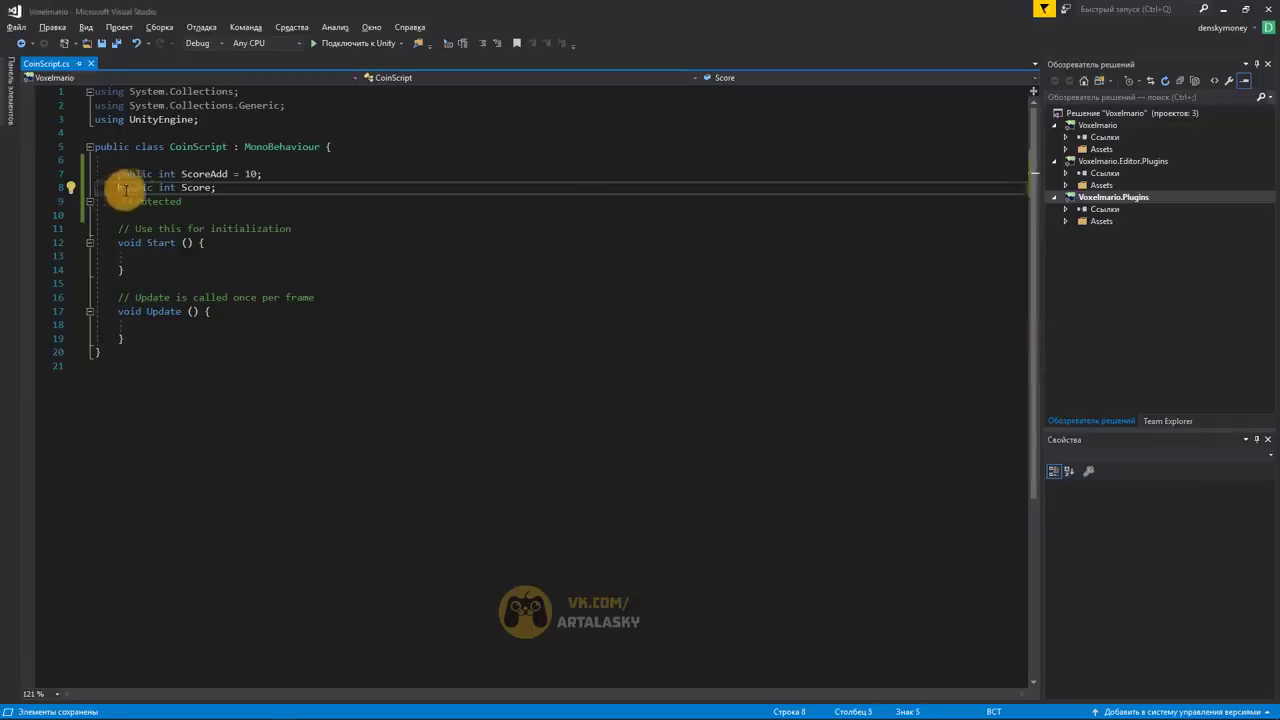
pyautogui.doubleClick(130, 187)
pyautogui.click(296, 206)
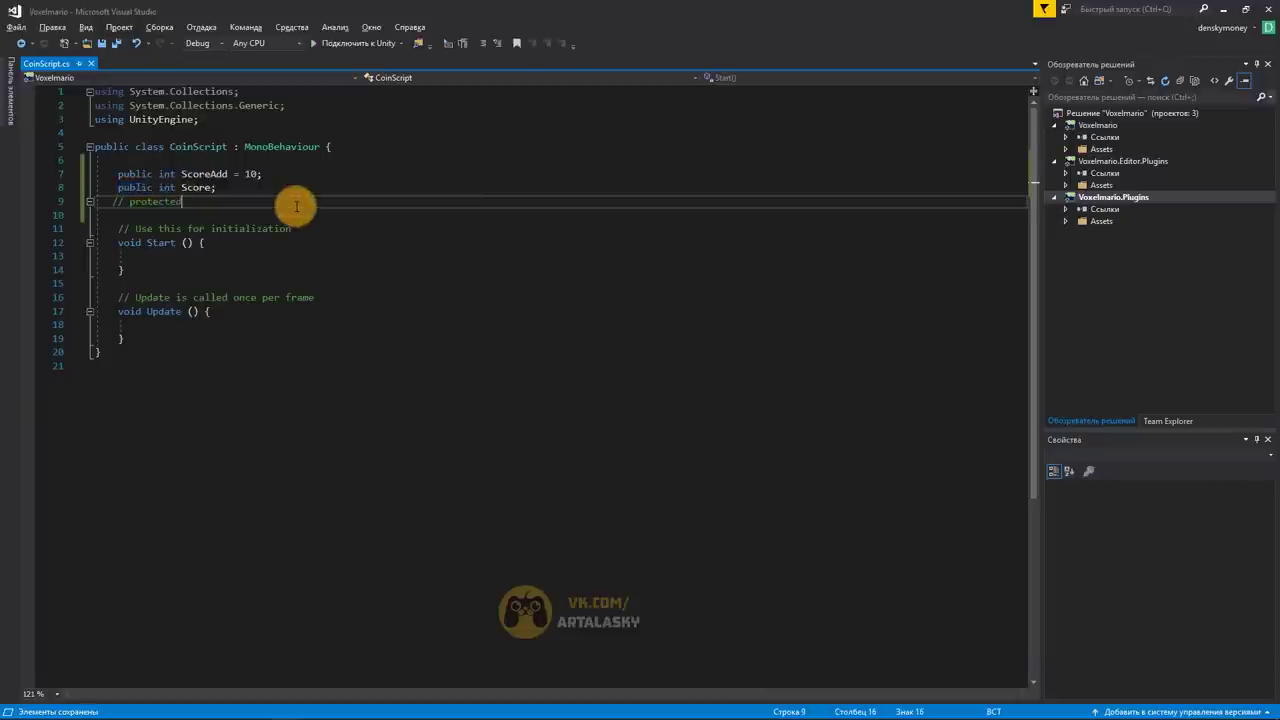
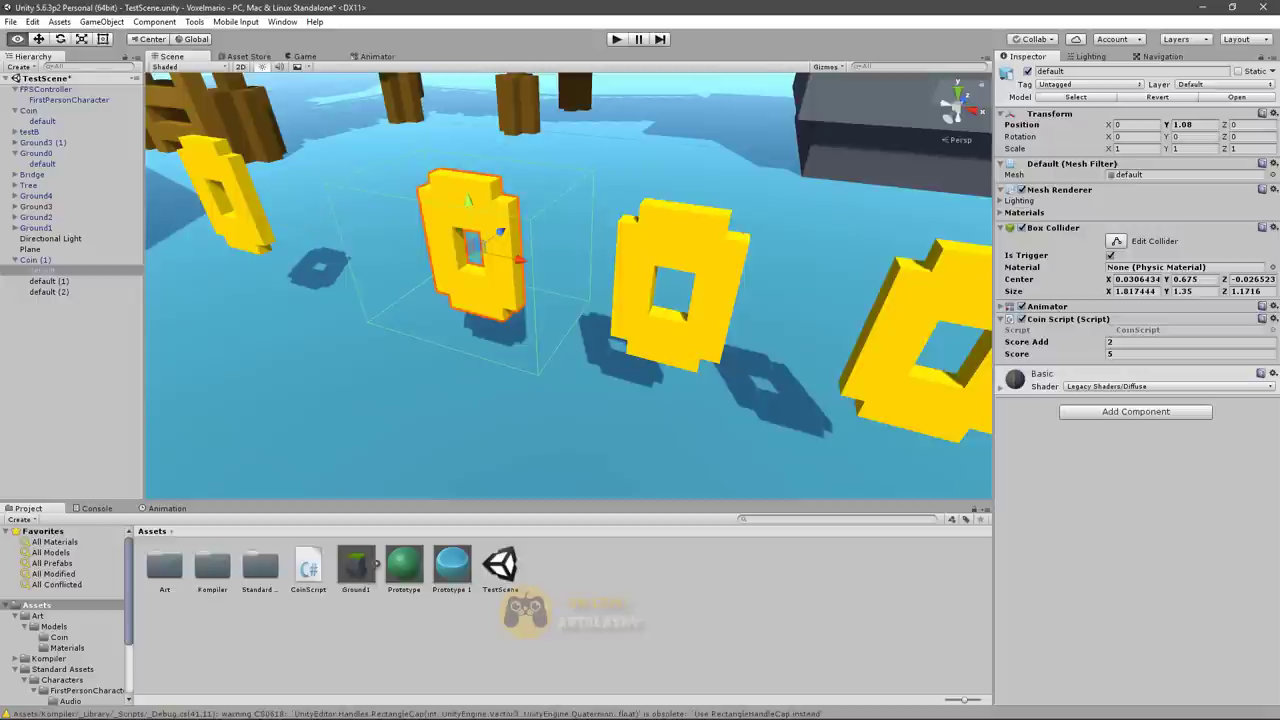
# Check the coin's Score Add value of 2, then switch to CoinScript.cs in Visual Studio
pyautogui.click(1125, 342)
pyautogui.click(1089, 344)
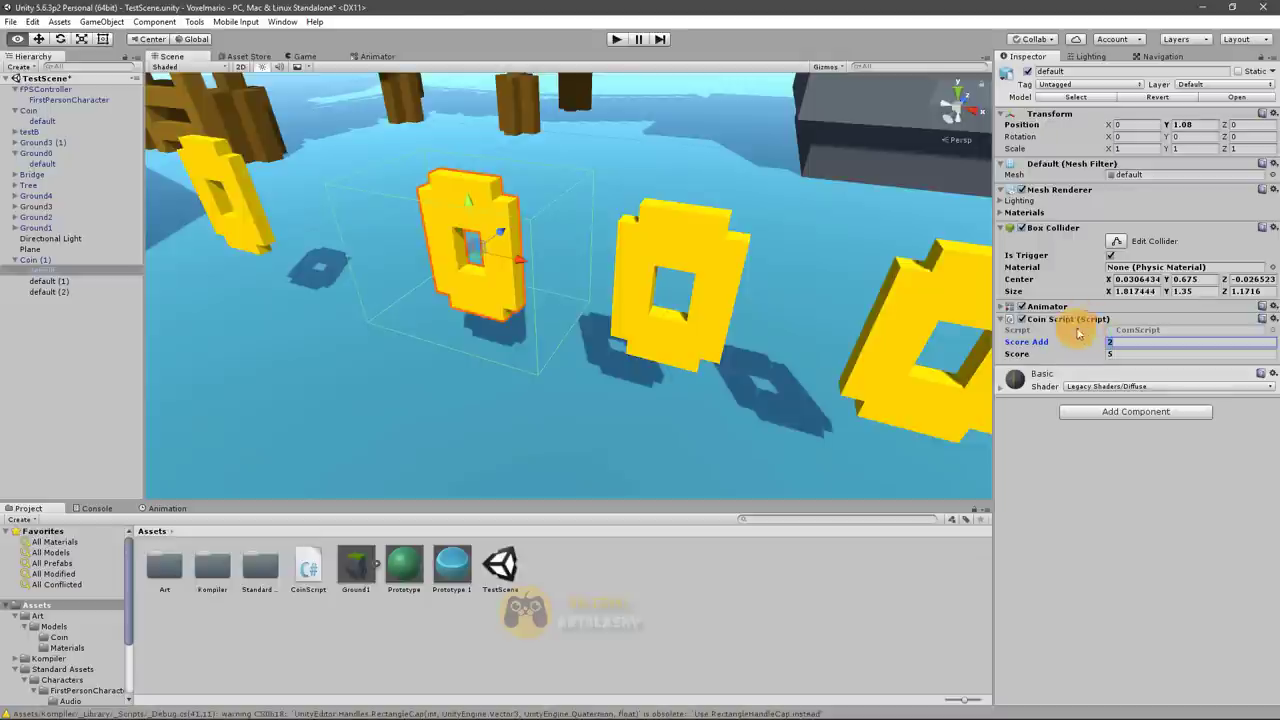
pyautogui.press('w')
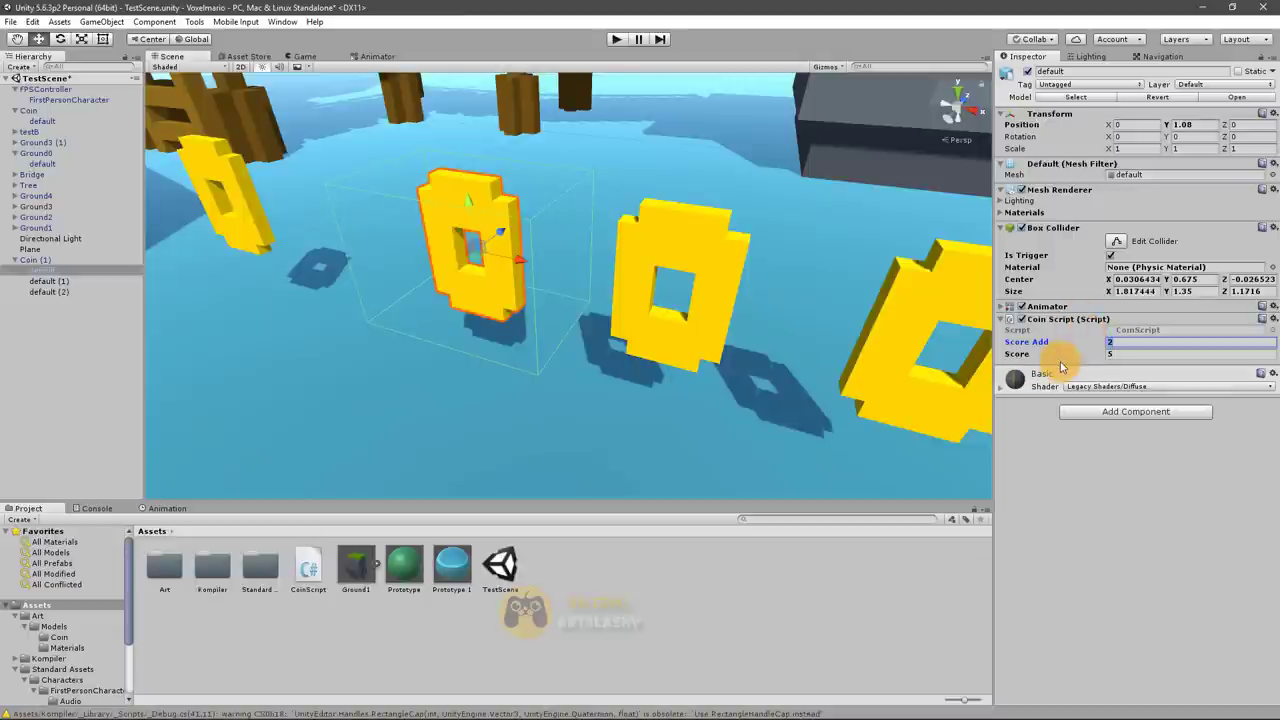
pyautogui.hotkey('alt', 'Tab')
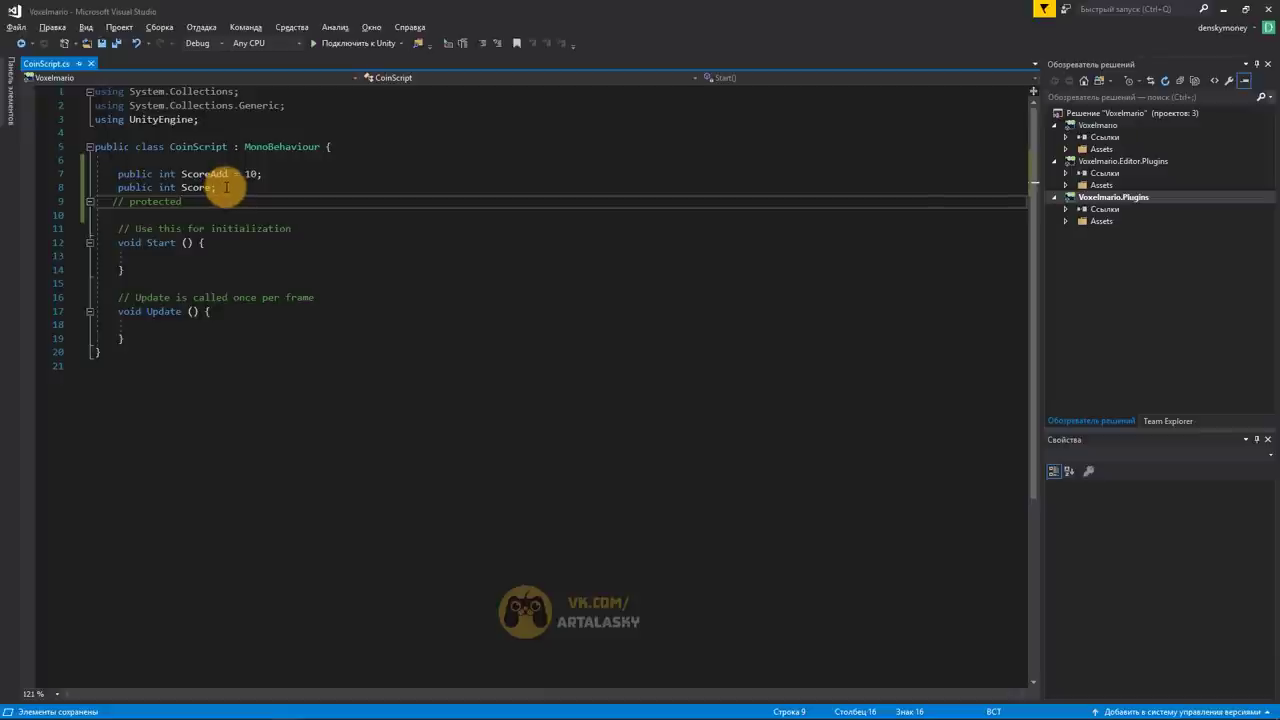
# Replace line 8's int Score field with AudioClip PickupSFX; and begin a new public line
pyautogui.moveTo(216, 188); pyautogui.dragTo(161, 190)
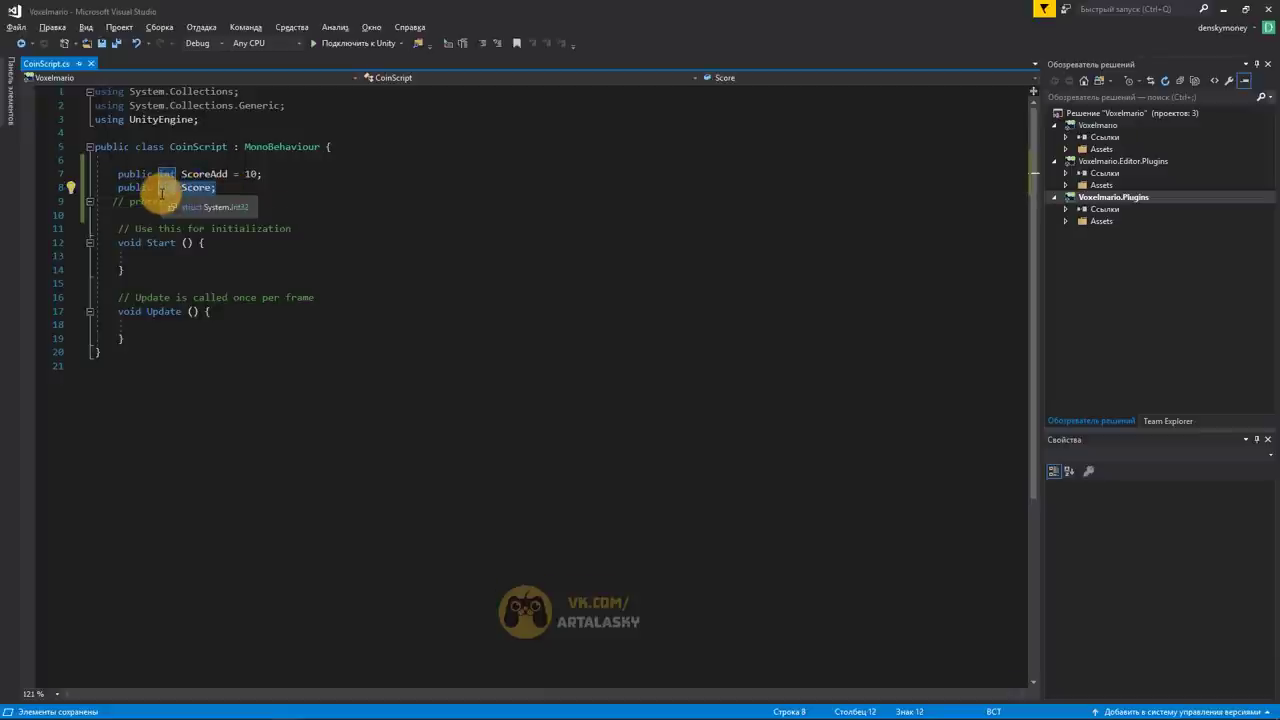
pyautogui.write('Audio')
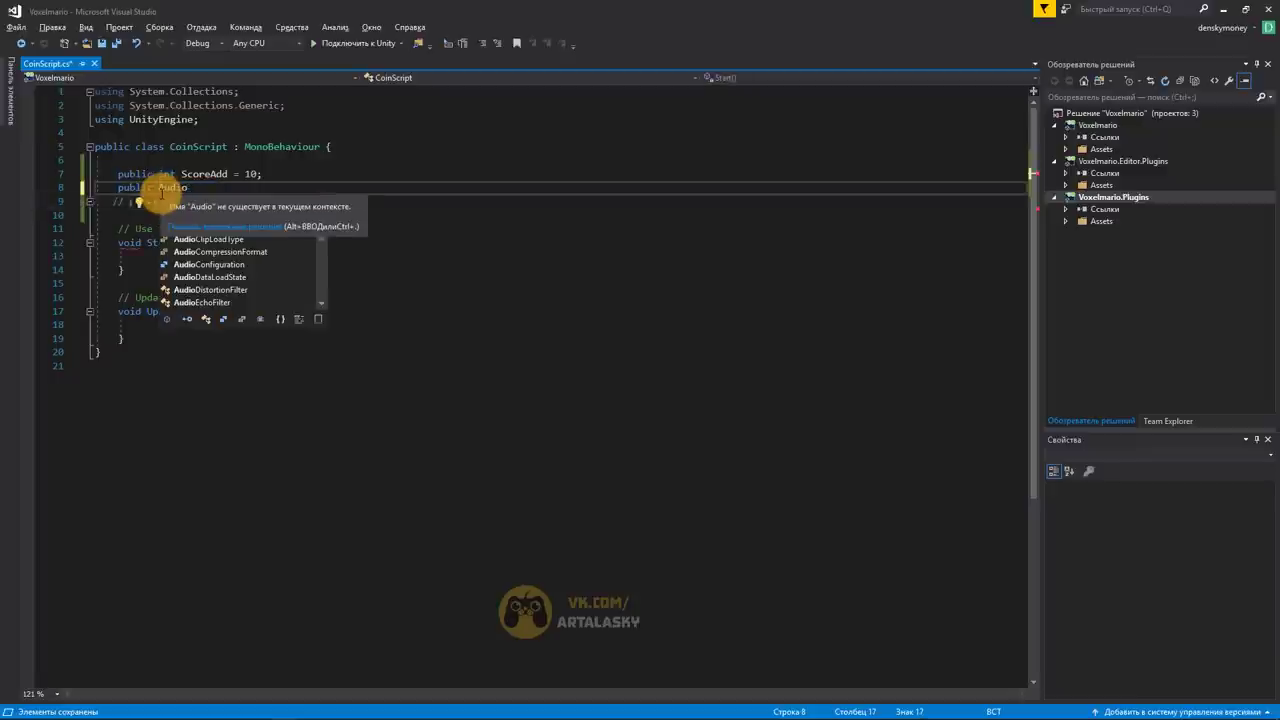
pyautogui.doubleClick(286, 238)
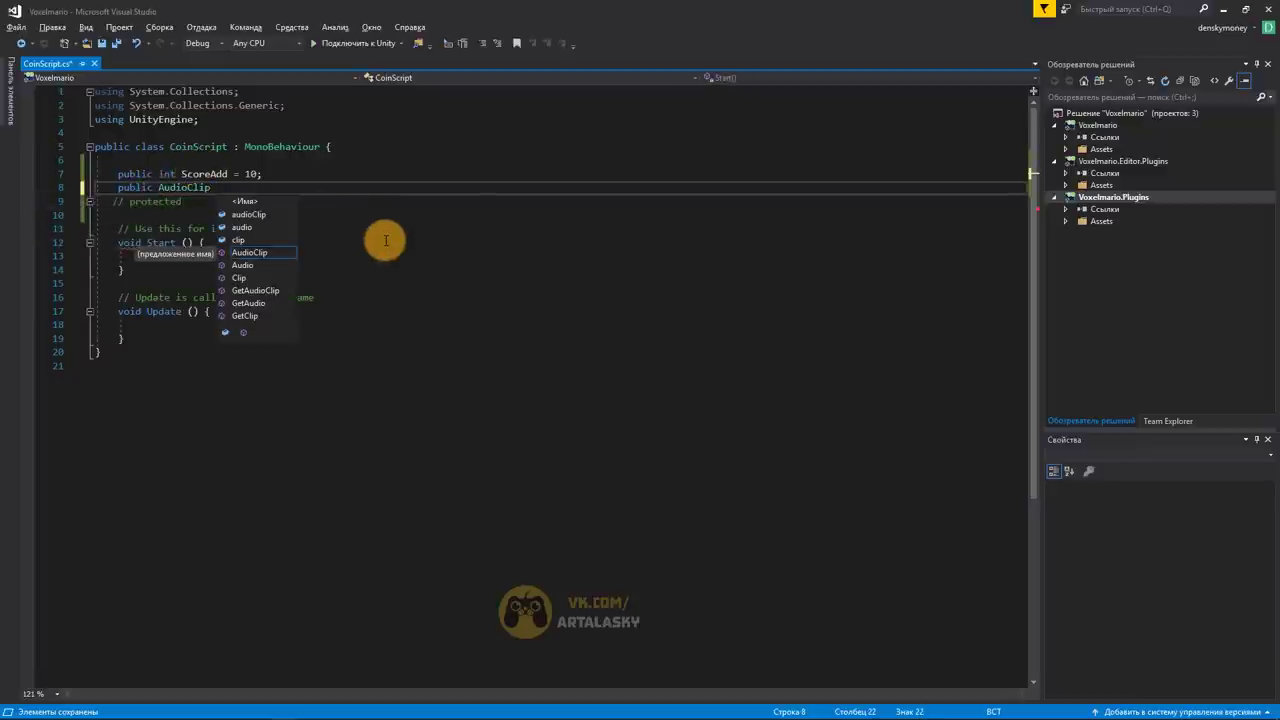
pyautogui.write('Pick')
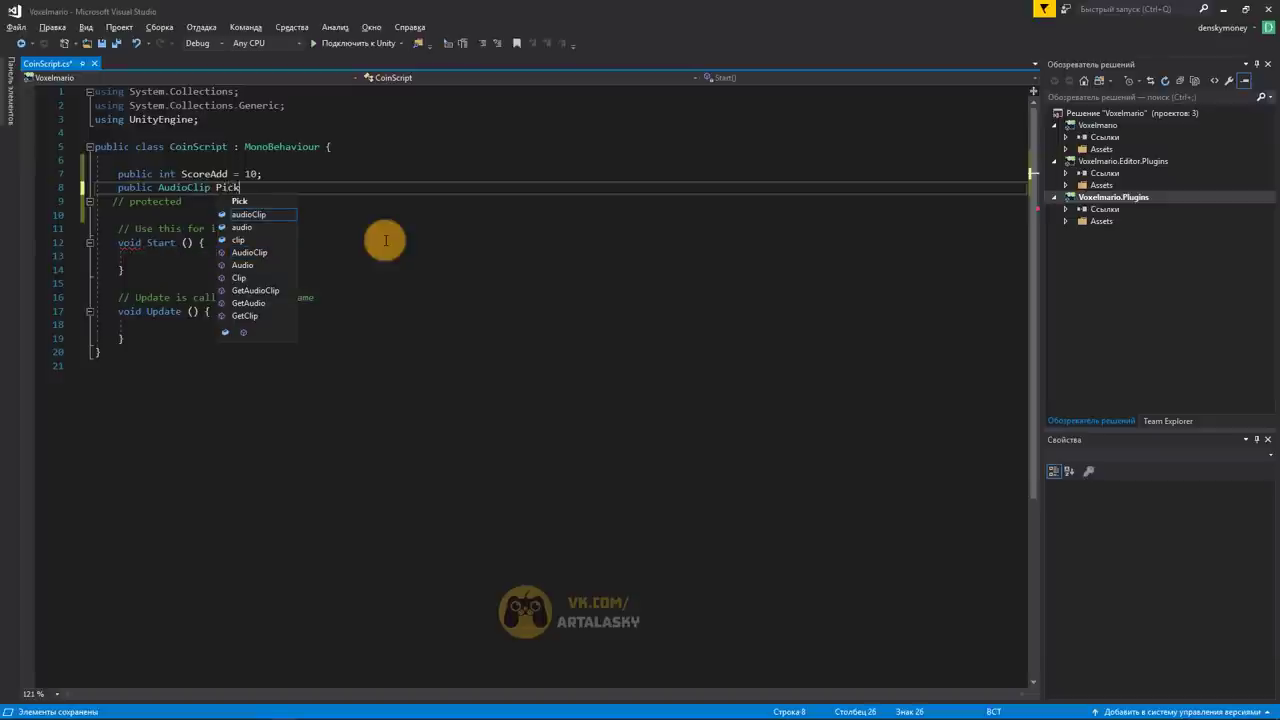
pyautogui.write('upSFX')
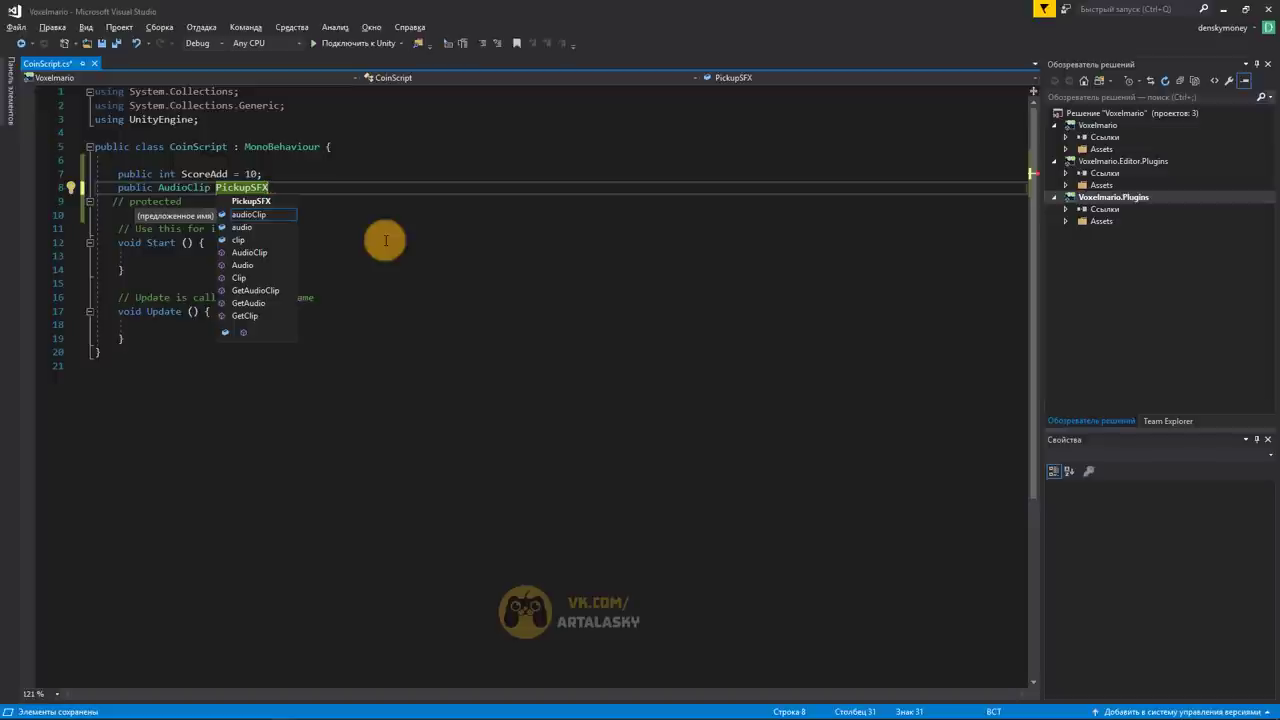
pyautogui.press('Escape')
pyautogui.write(';')
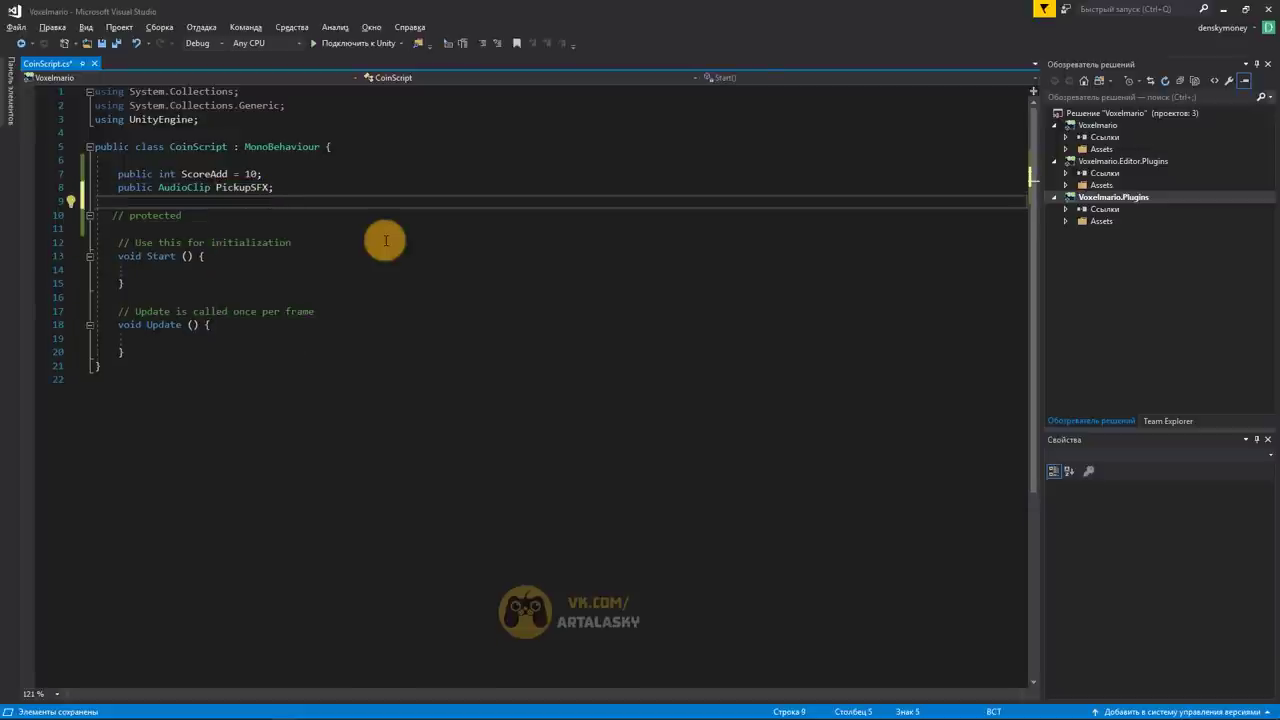
pyautogui.write('public')
pyautogui.write(' G')
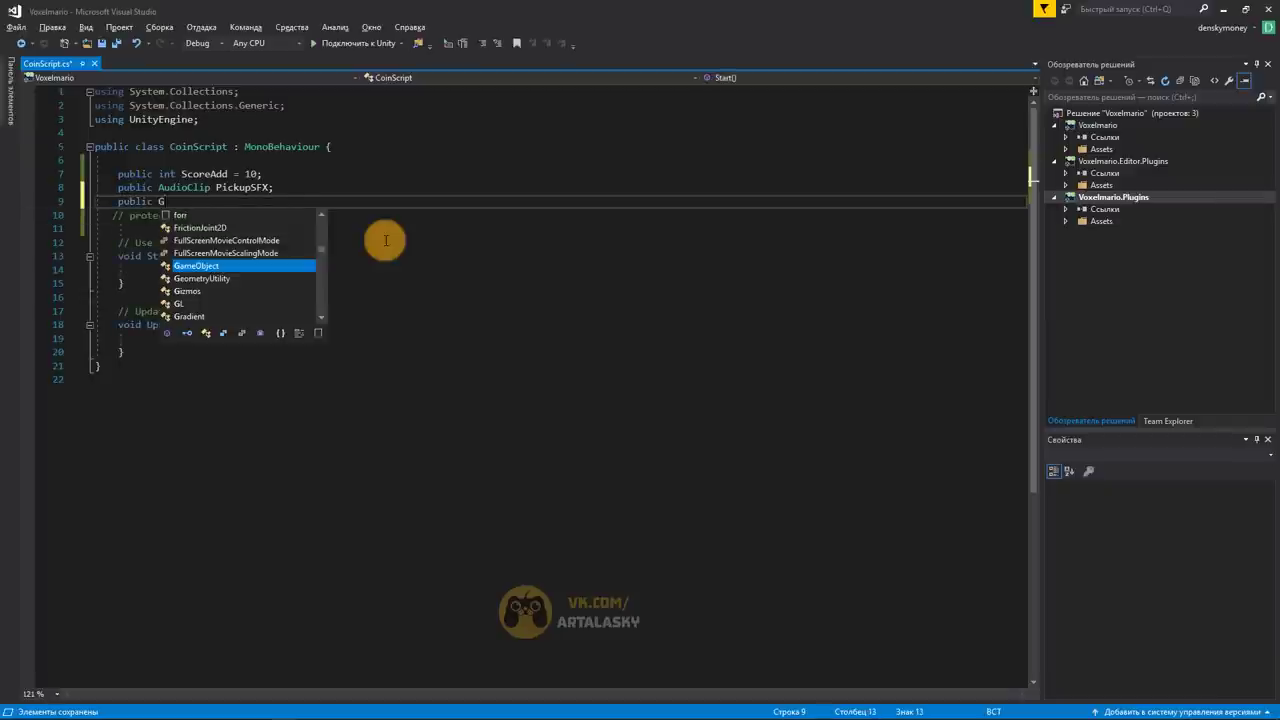
pyautogui.write('ame')
# Finish the new field as public GameObject PickupEffect;
pyautogui.press('Tab')
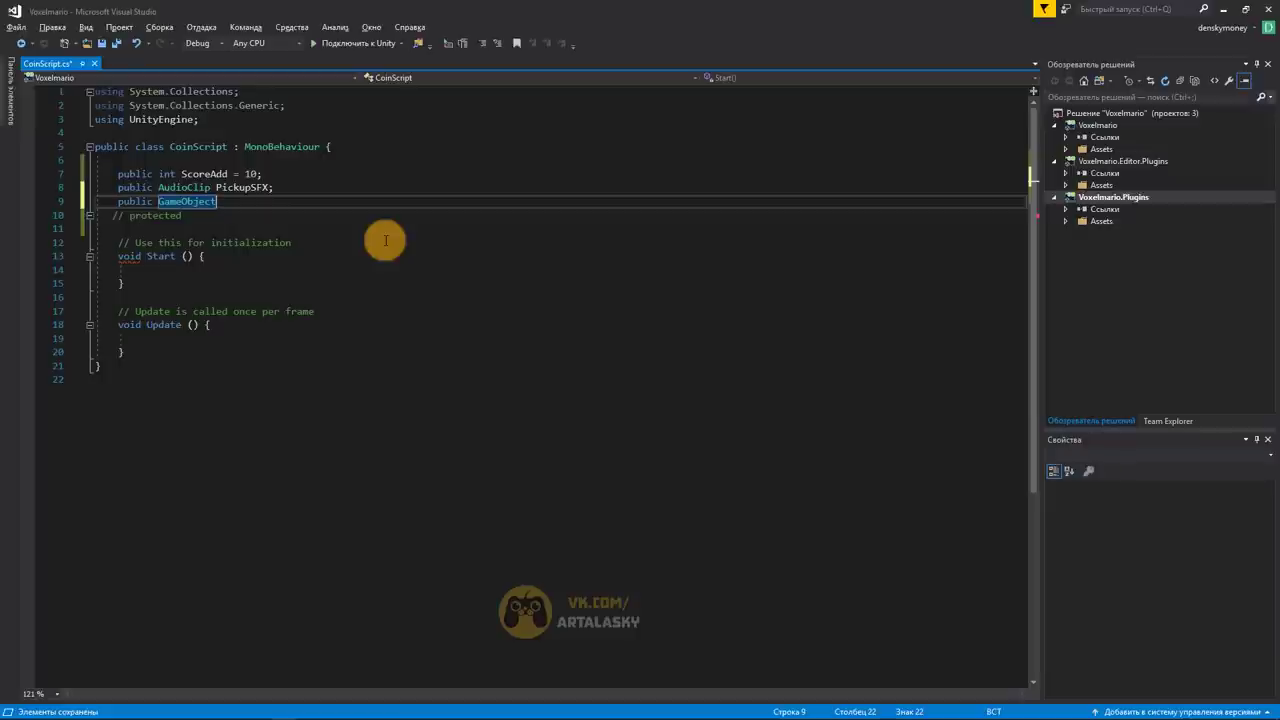
pyautogui.write(' Ef')
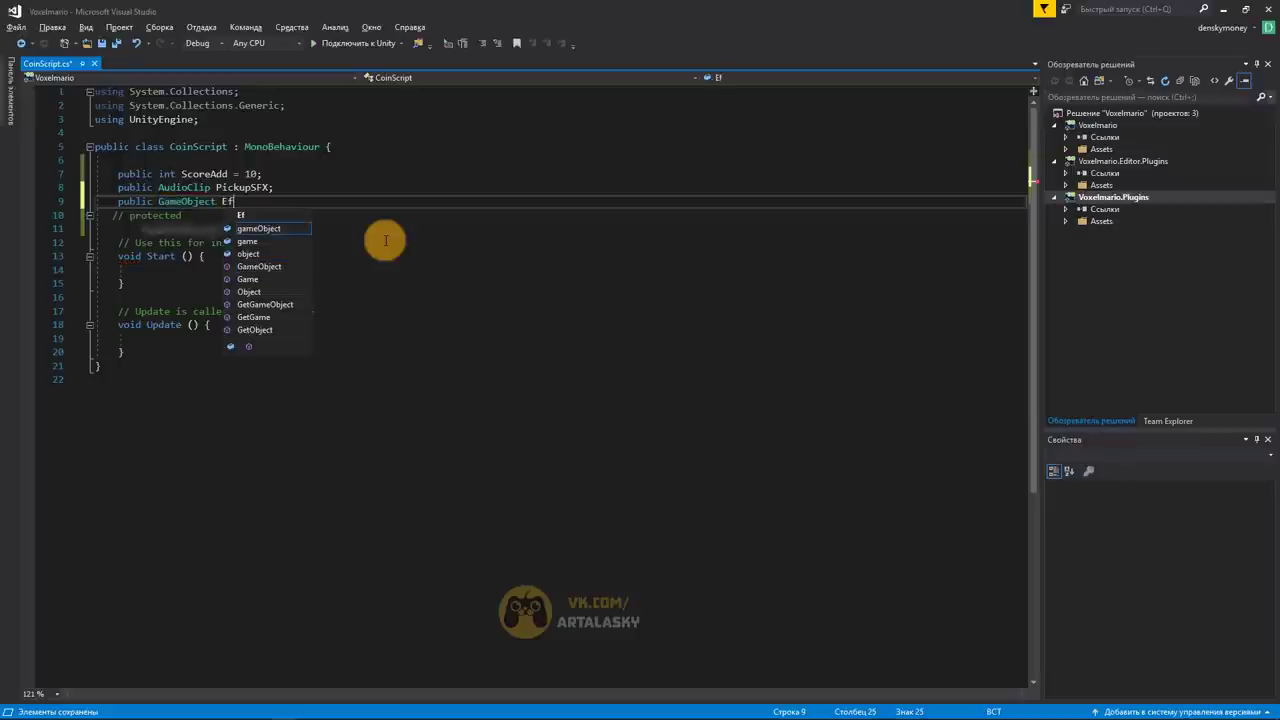
pyautogui.press('BackSpace')
pyautogui.press('BackSpace')
pyautogui.write('Pick')
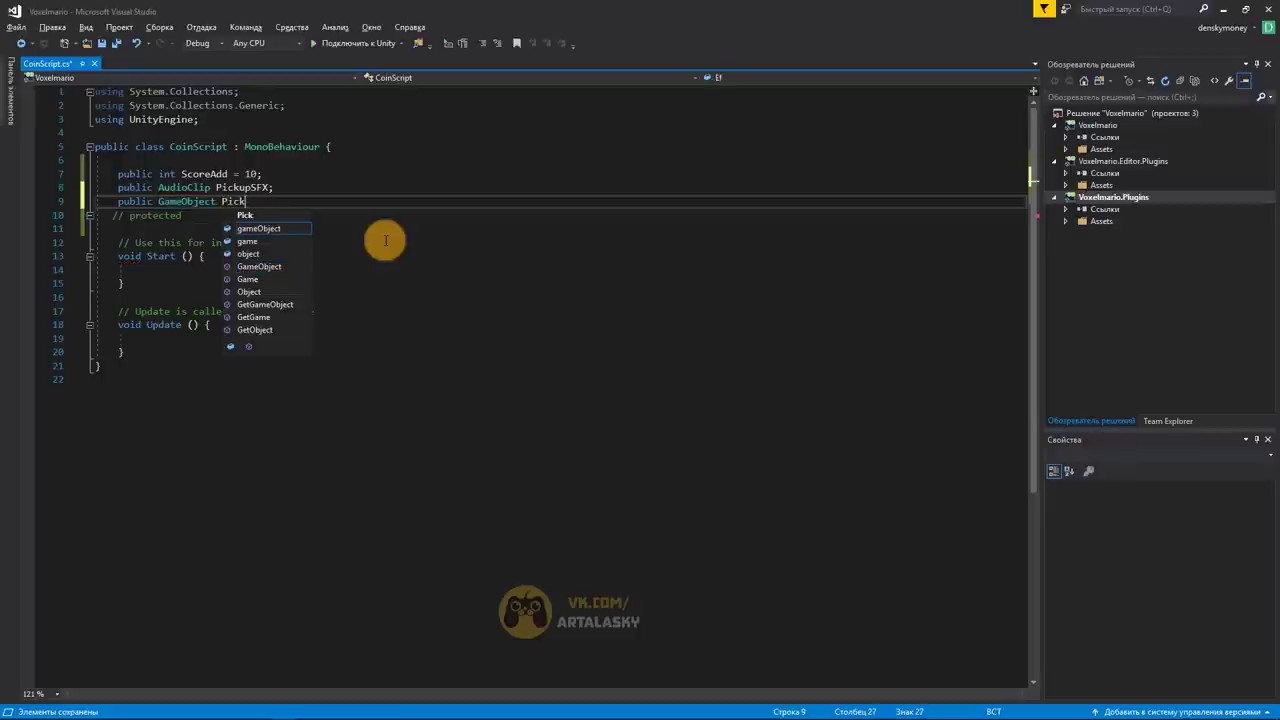
pyautogui.write('upEffect')
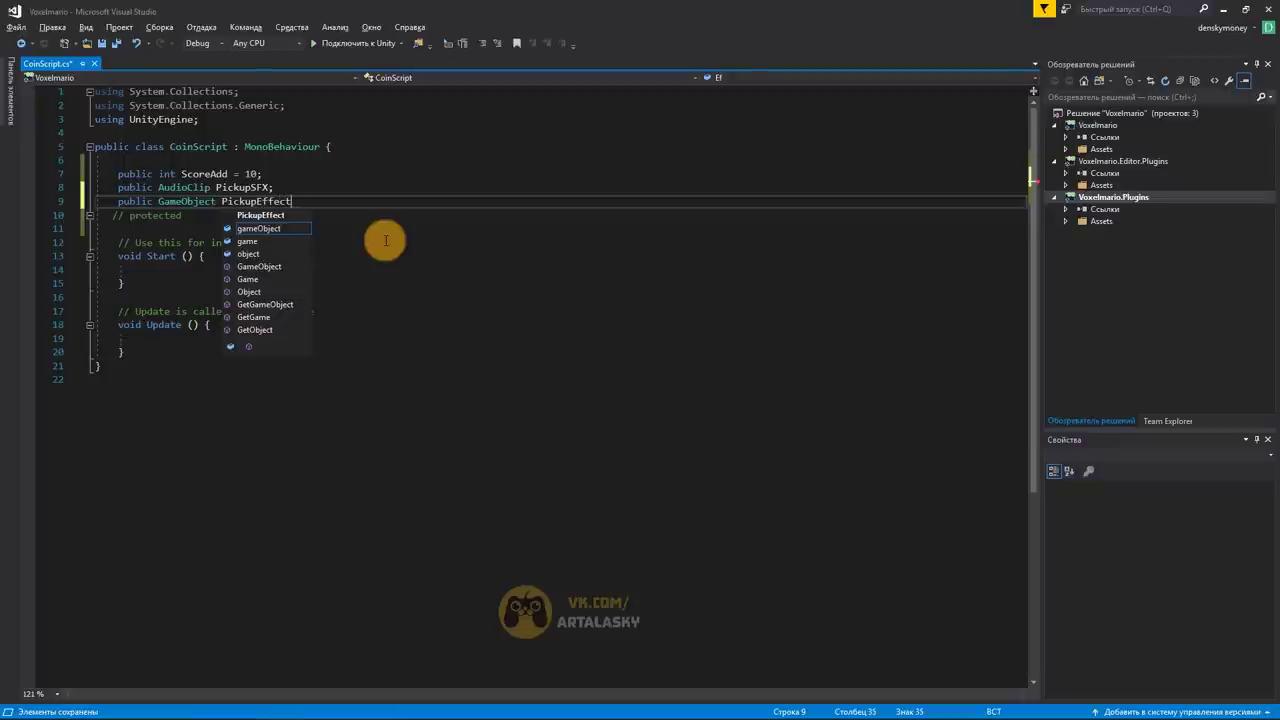
pyautogui.write('VFX')
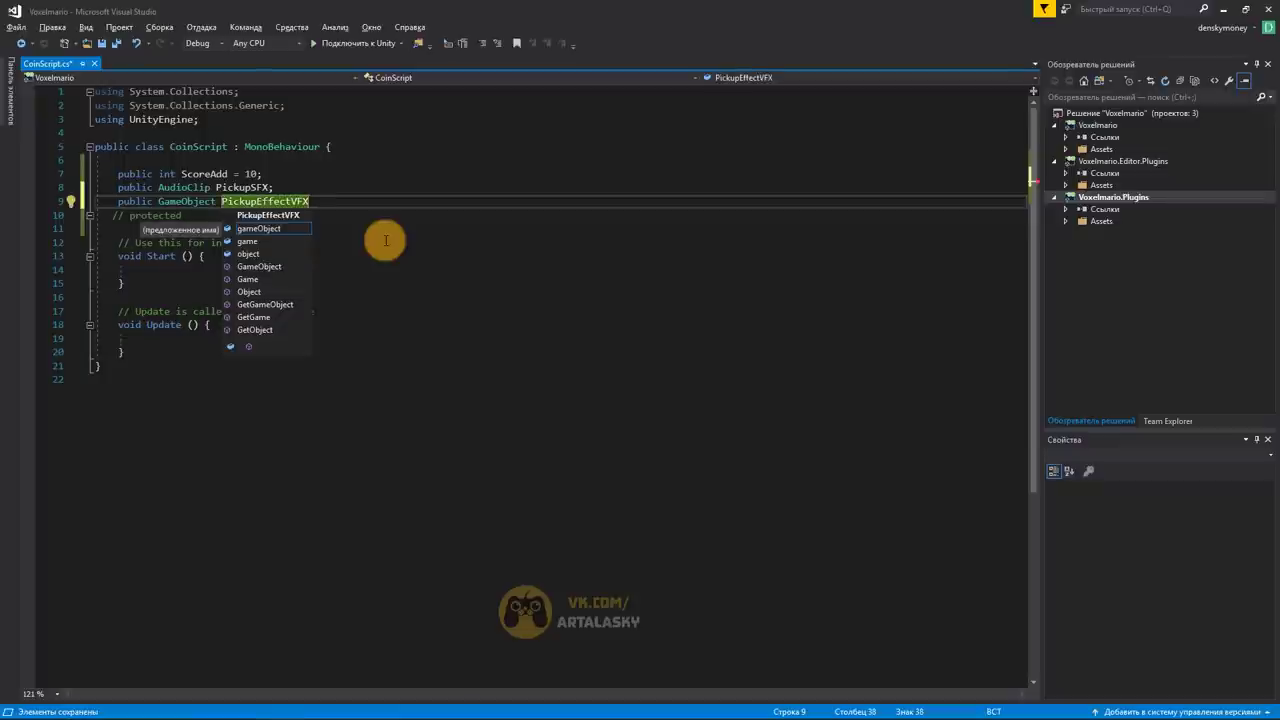
pyautogui.press('BackSpace')
pyautogui.press('BackSpace')
pyautogui.press('BackSpace')
pyautogui.write(';')
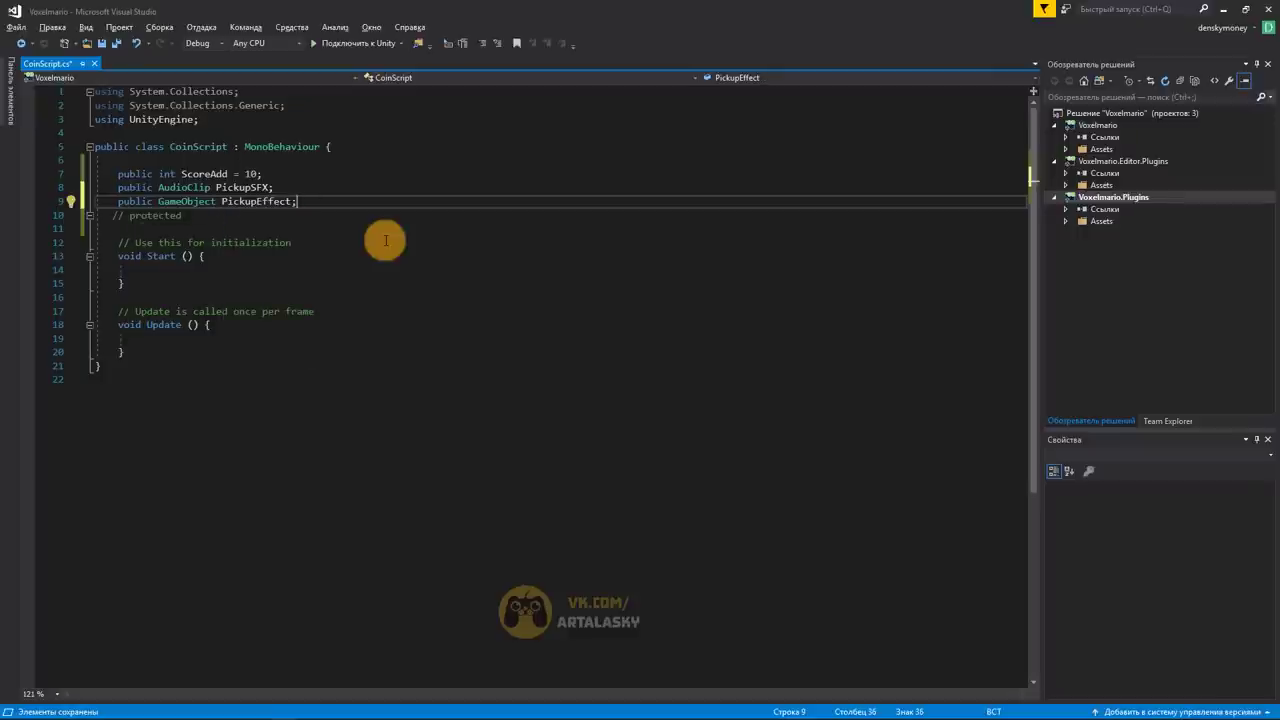
# Delete the leftover '// protected' comment line, save CoinScript.cs, and return to Unity
pyautogui.moveTo(189, 215); pyautogui.dragTo(80, 218)
pyautogui.press('BackSpace')
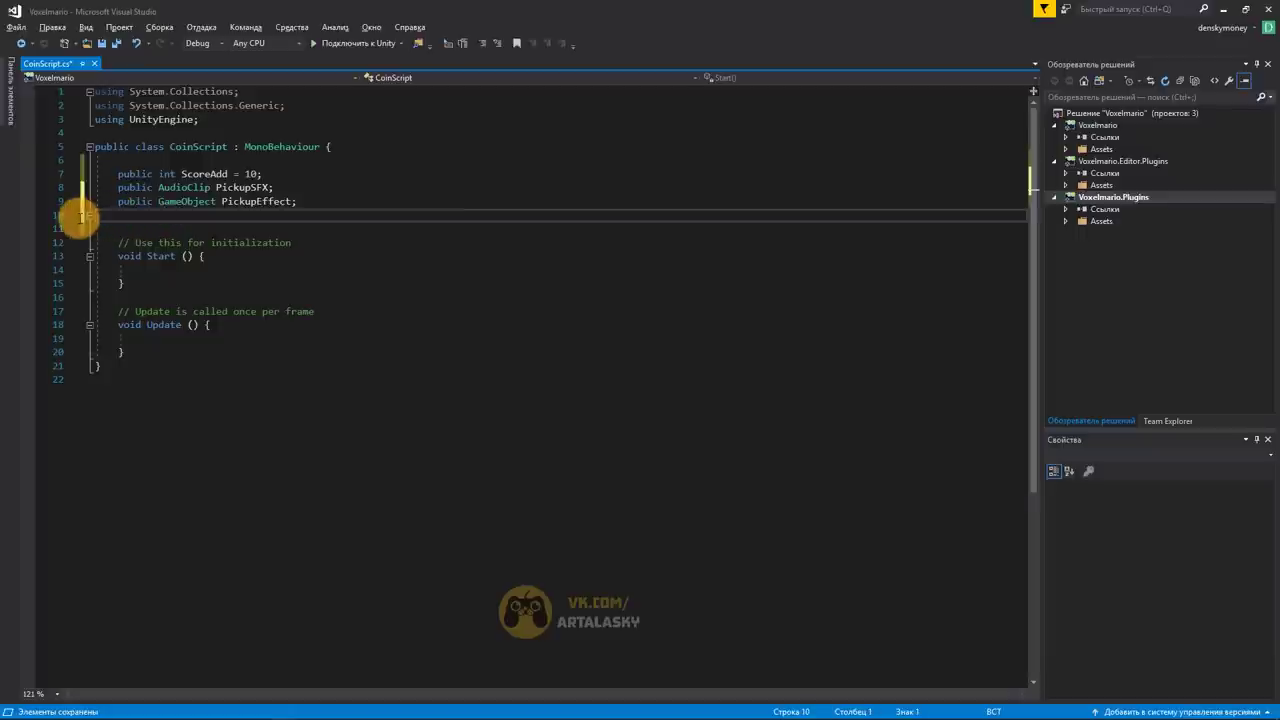
pyautogui.press('BackSpace')
pyautogui.hotkey('ctrl', 's')
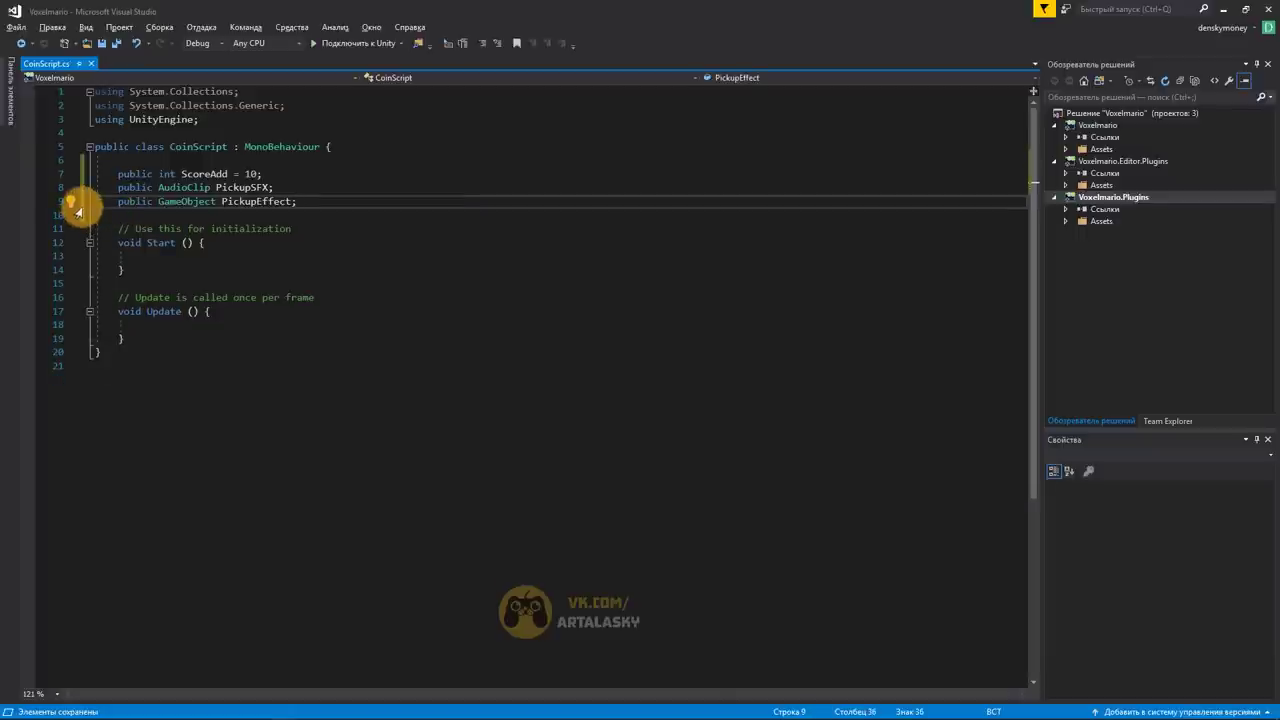
pyautogui.hotkey('alt', 'Tab')
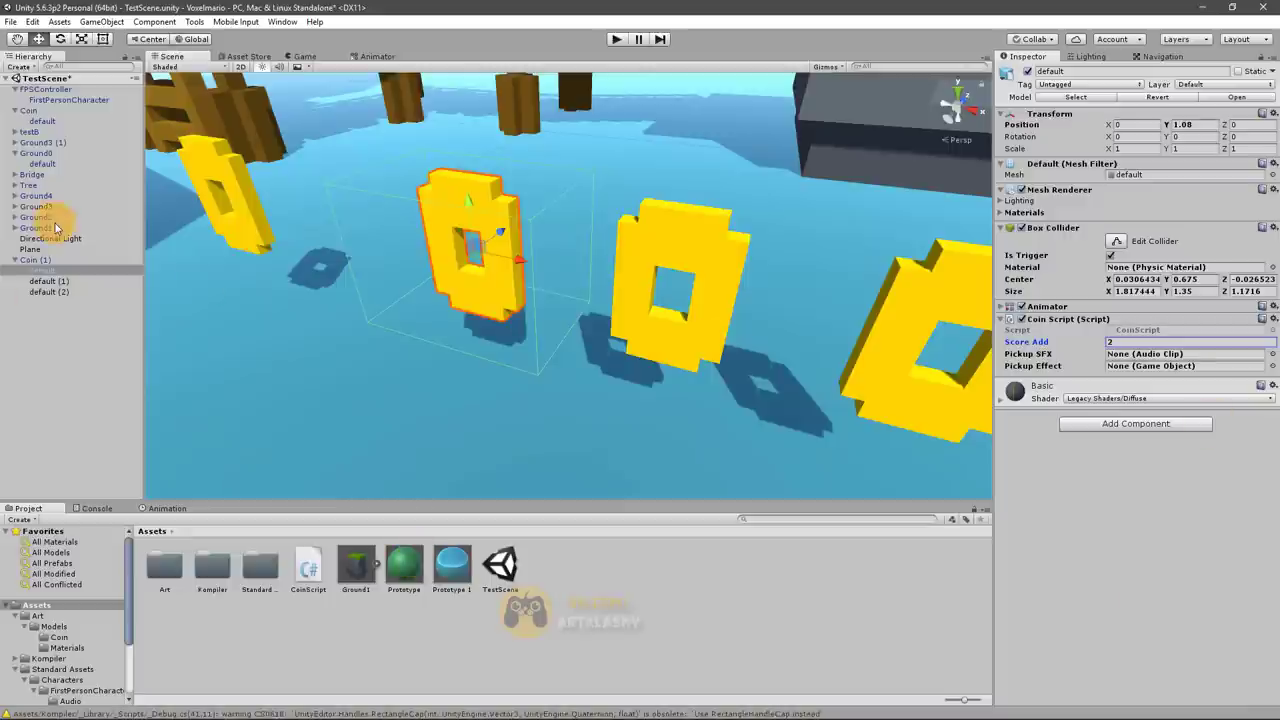
# Delete the two extra coin objects nested under Coin (1), keeping the prefab connection
pyautogui.moveTo(40, 198)
pyautogui.mouseDown()
pyautogui.moveTo(218, 345)
pyautogui.moveTo(108, 271)
pyautogui.moveTo(50, 167)
pyautogui.moveTo(125, 430)
pyautogui.mouseUp()
pyautogui.click(37, 272)
pyautogui.click(744, 390)
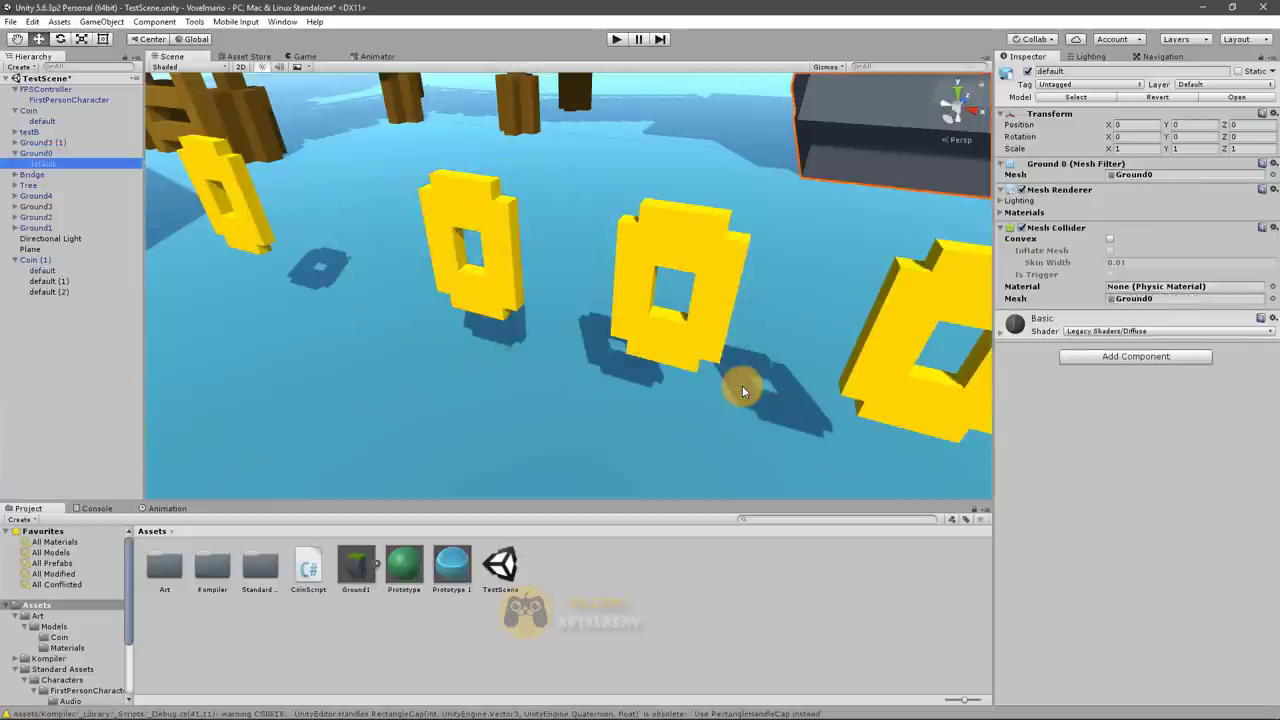
pyautogui.click(43, 281)
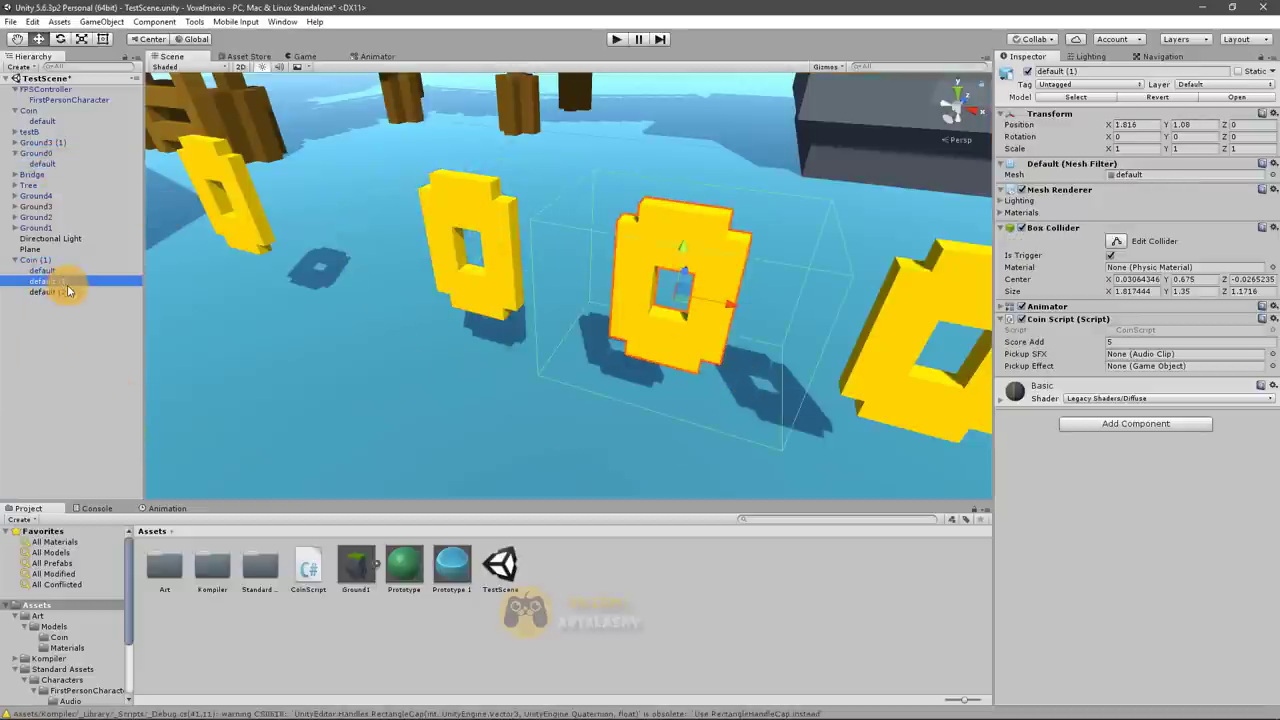
pyautogui.press('Delete')
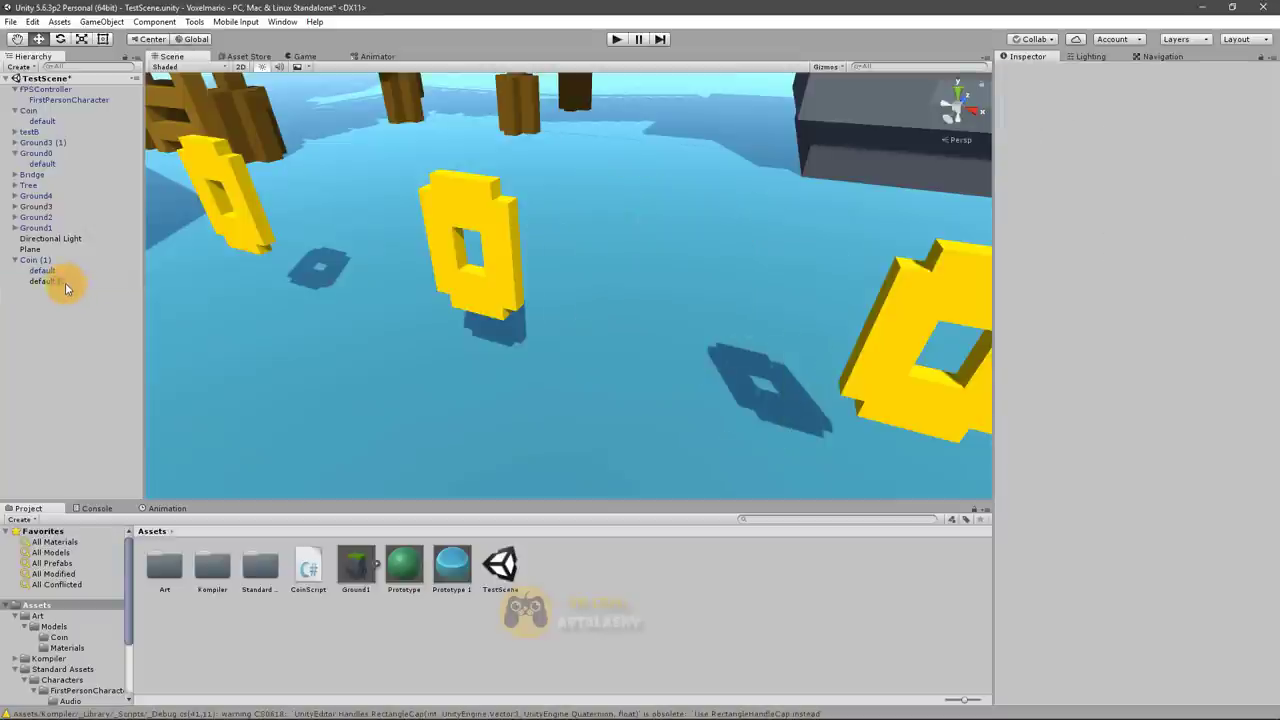
pyautogui.click(63, 280)
pyautogui.press('Delete')
# Duplicate Coin (1) as Coin (2) and move it to the right of Coin (1)
pyautogui.click(58, 261)
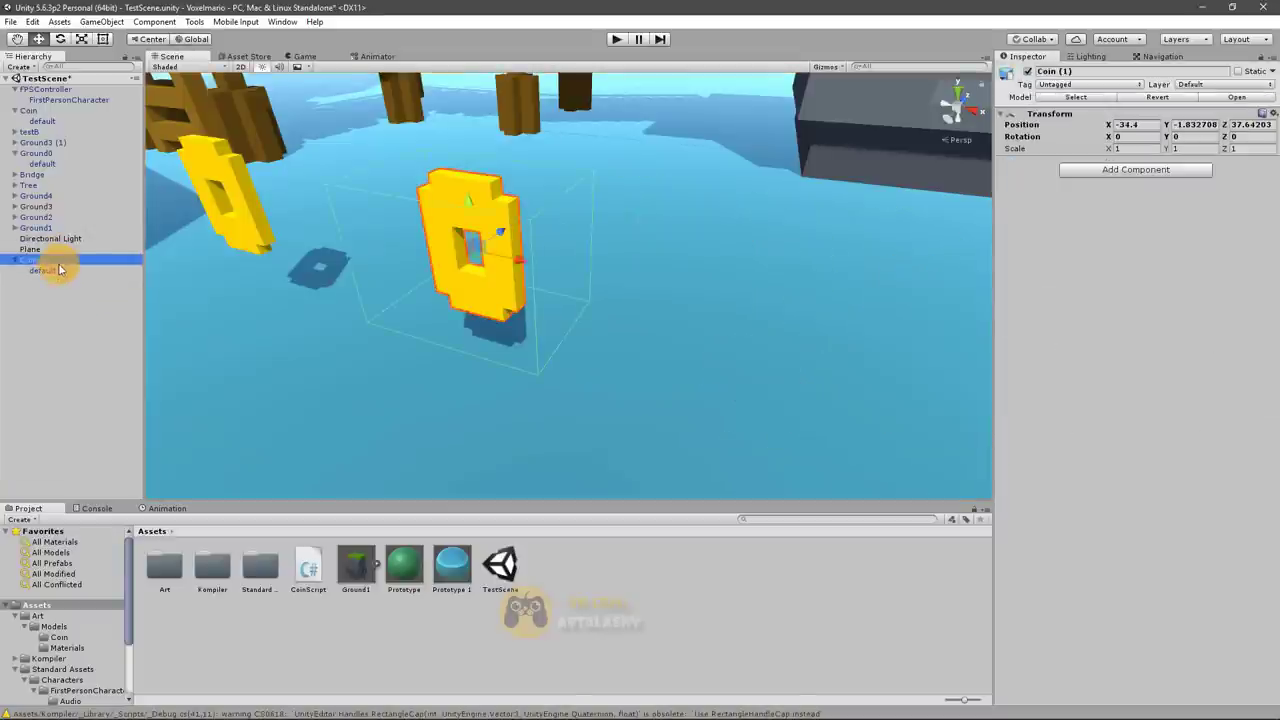
pyautogui.hotkey('ctrl', 'd')
pyautogui.moveTo(517, 270); pyautogui.dragTo(742, 310)
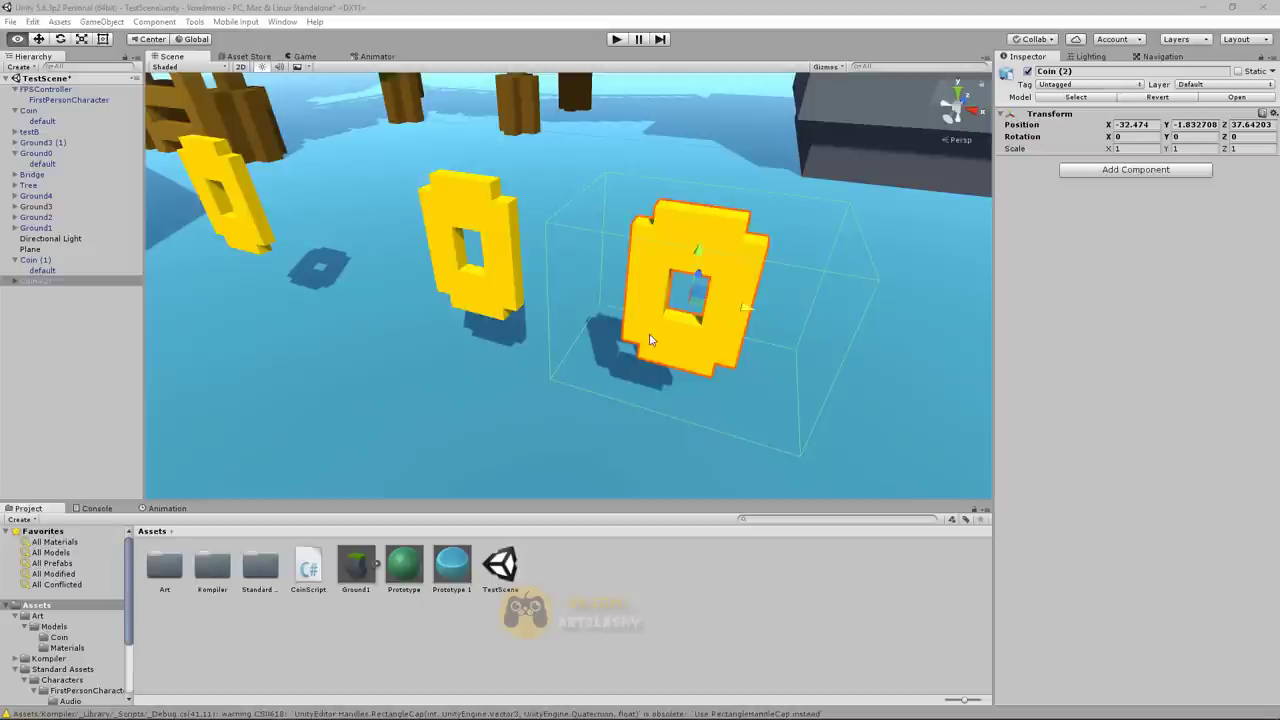
pyautogui.keyDown('alt'); pyautogui.moveTo(834, 273); pyautogui.dragTo(854, 260); pyautogui.keyUp('alt')
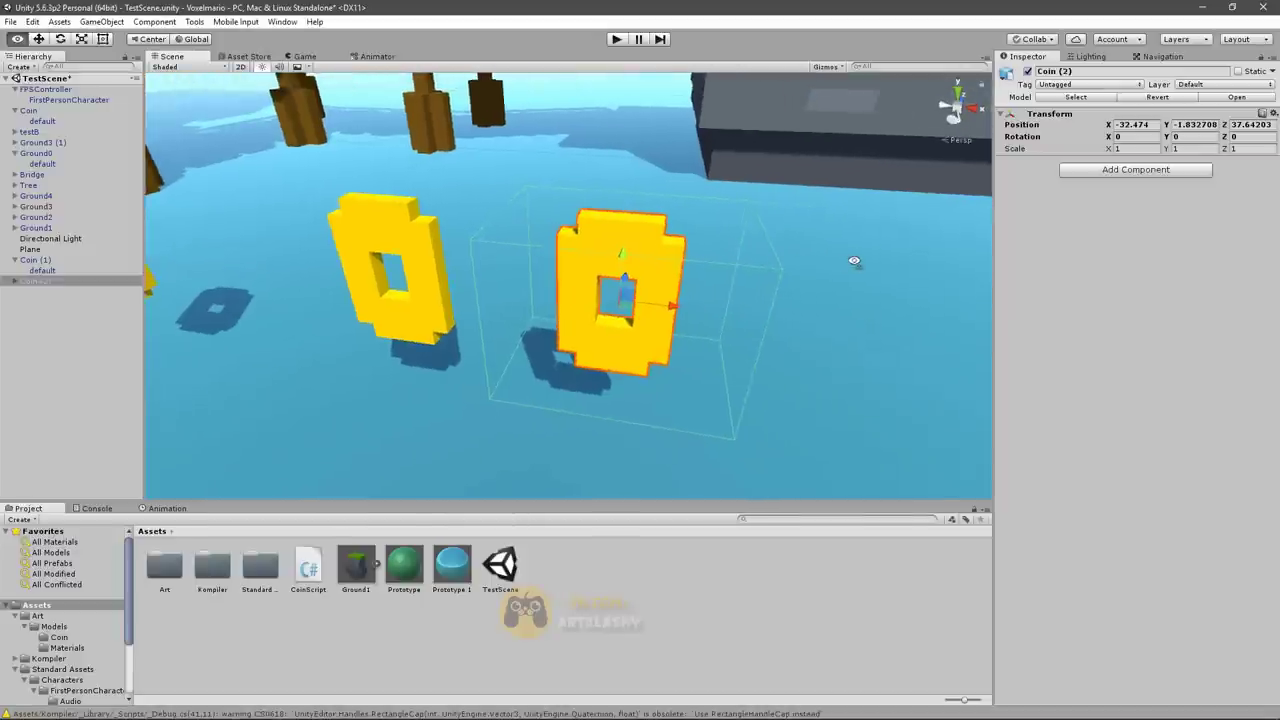
pyautogui.click(643, 251)
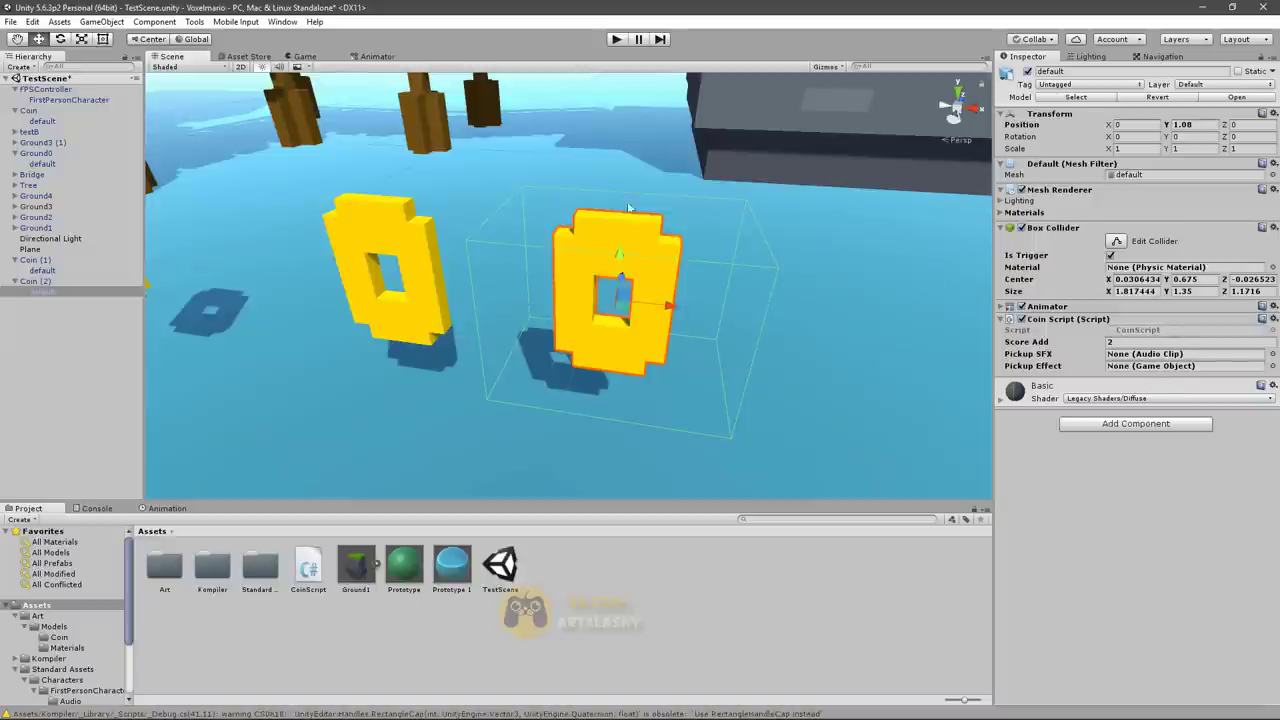
# Create a Particle System with start lifetime 1 and start speed 3
pyautogui.click(60, 22)
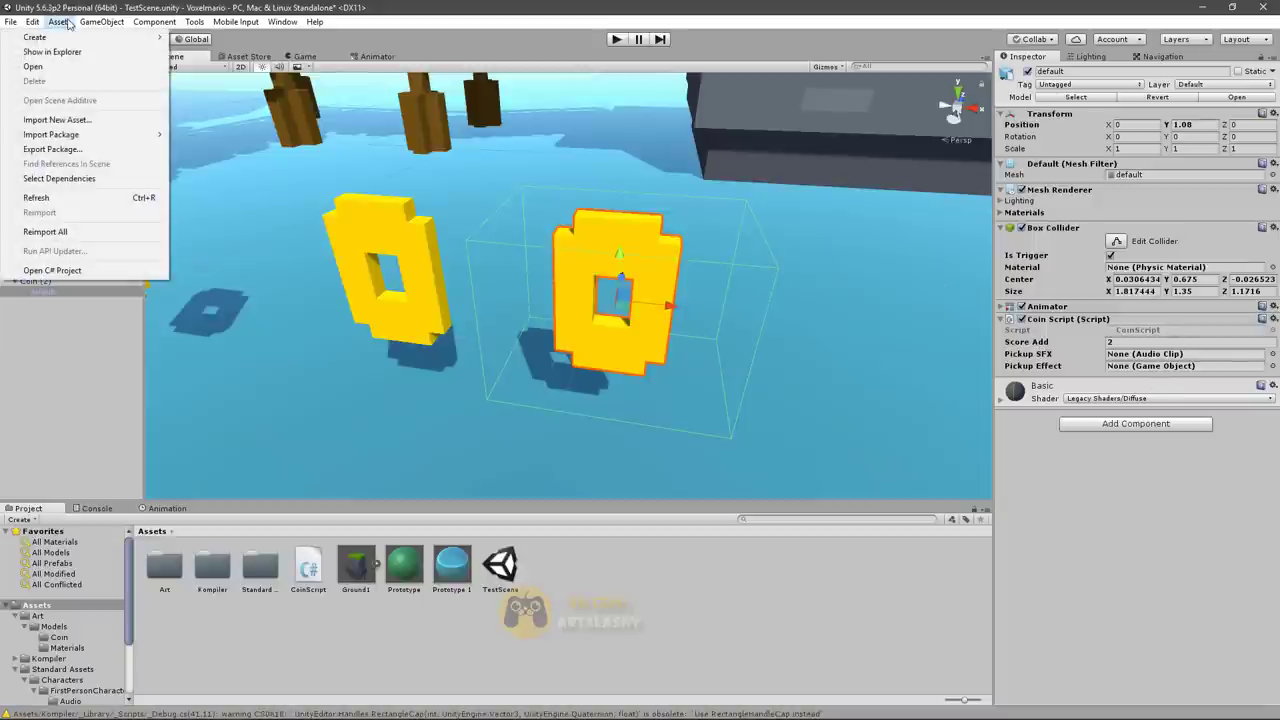
pyautogui.moveTo(101, 22)
pyautogui.click(159, 156)
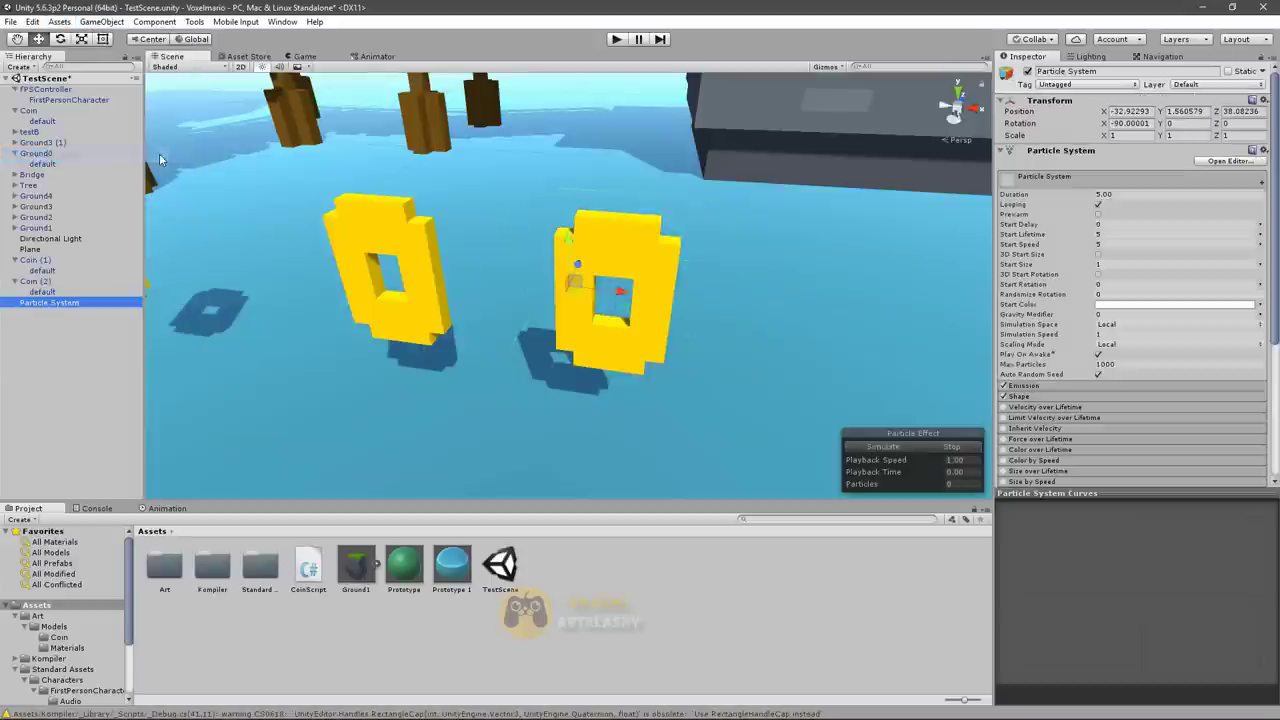
pyautogui.click(1169, 233)
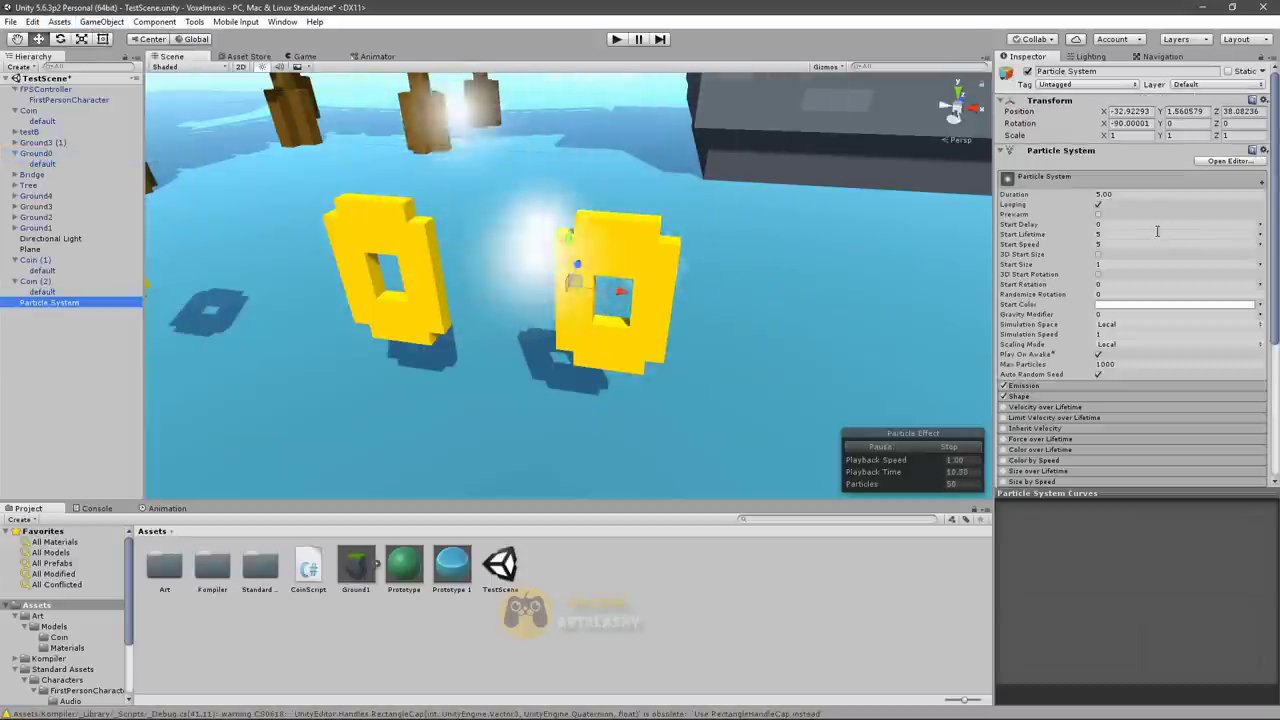
pyautogui.write('1')
pyautogui.click(1100, 244)
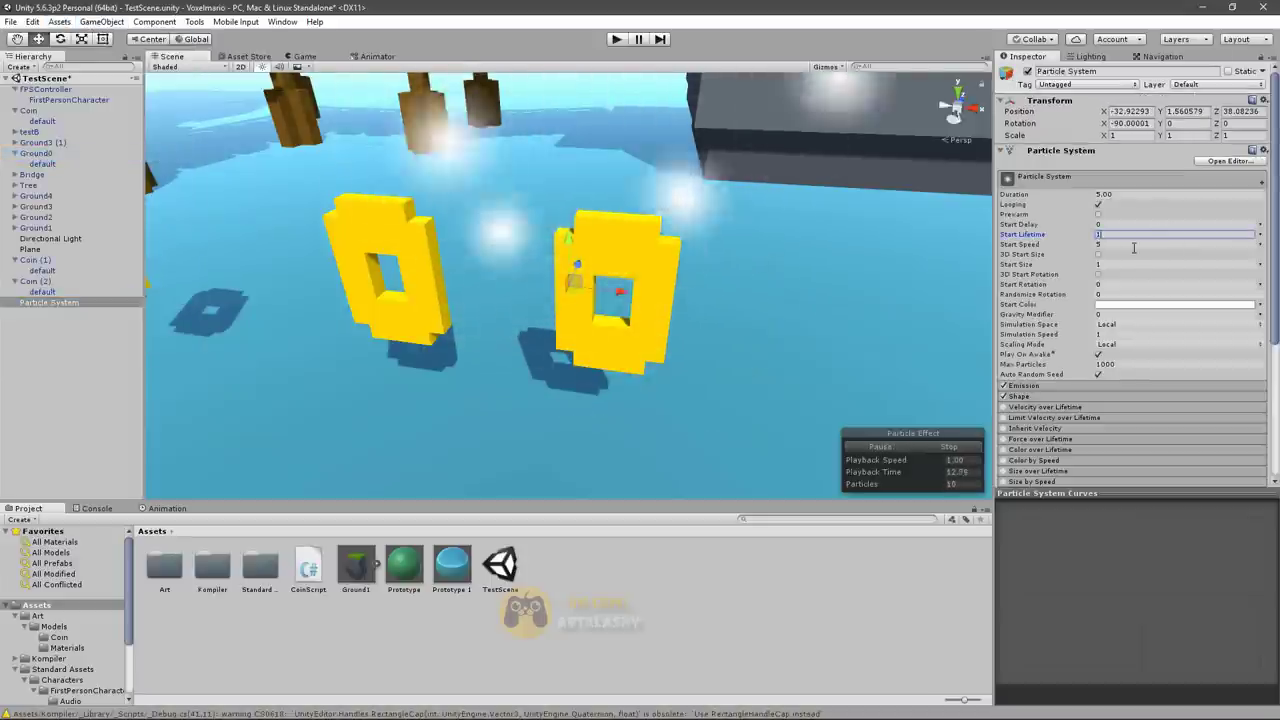
pyautogui.write('3')
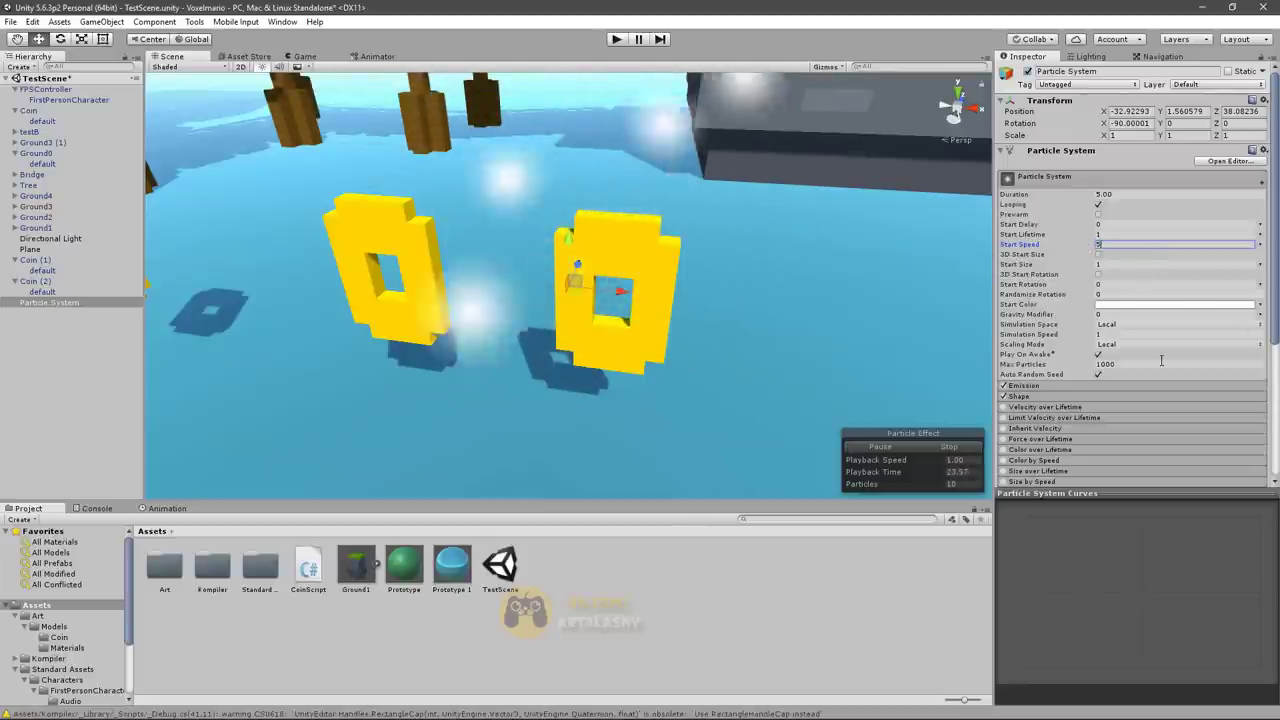
# Change the particle emitter shape to Sphere
pyautogui.click(1066, 397)
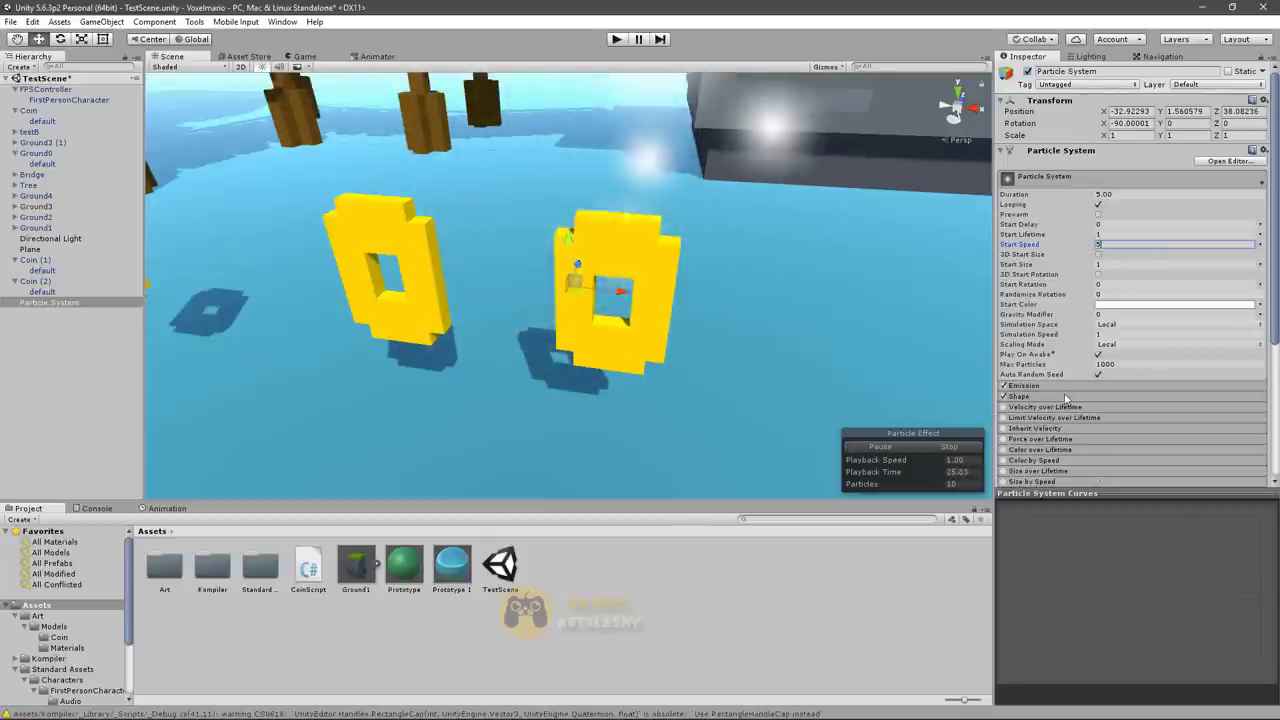
pyautogui.click(1110, 408)
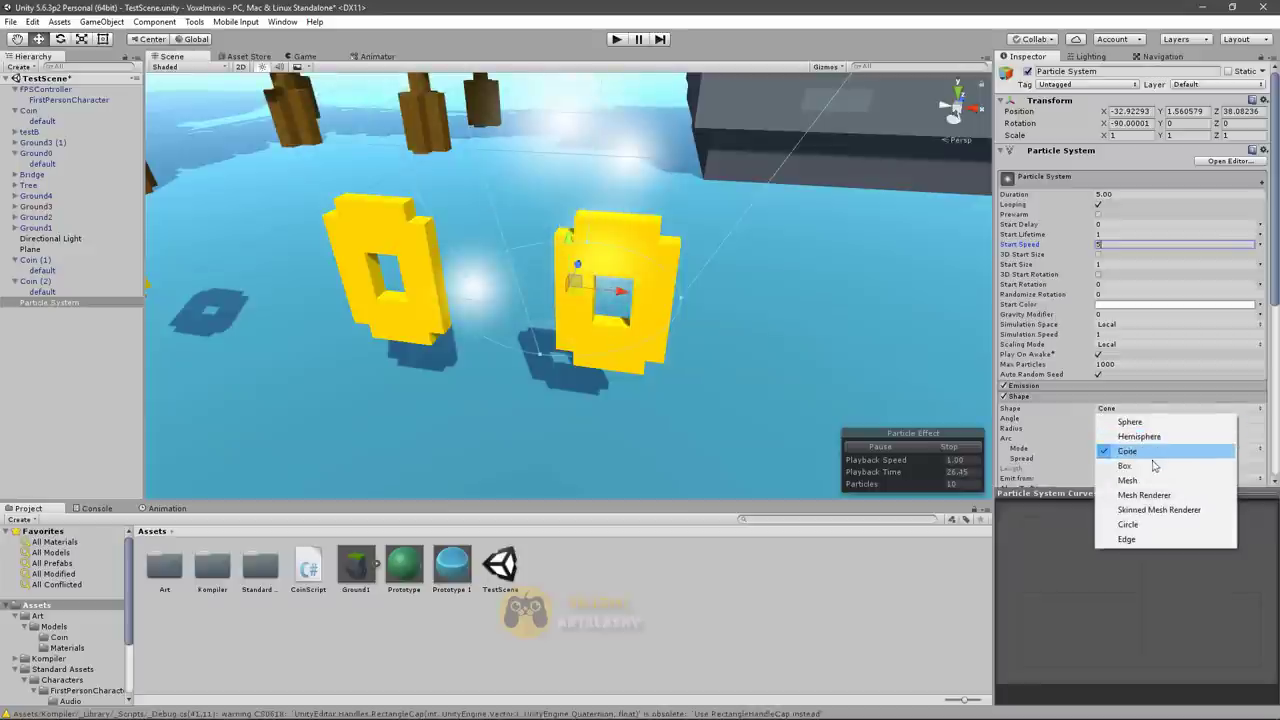
pyautogui.click(1140, 421)
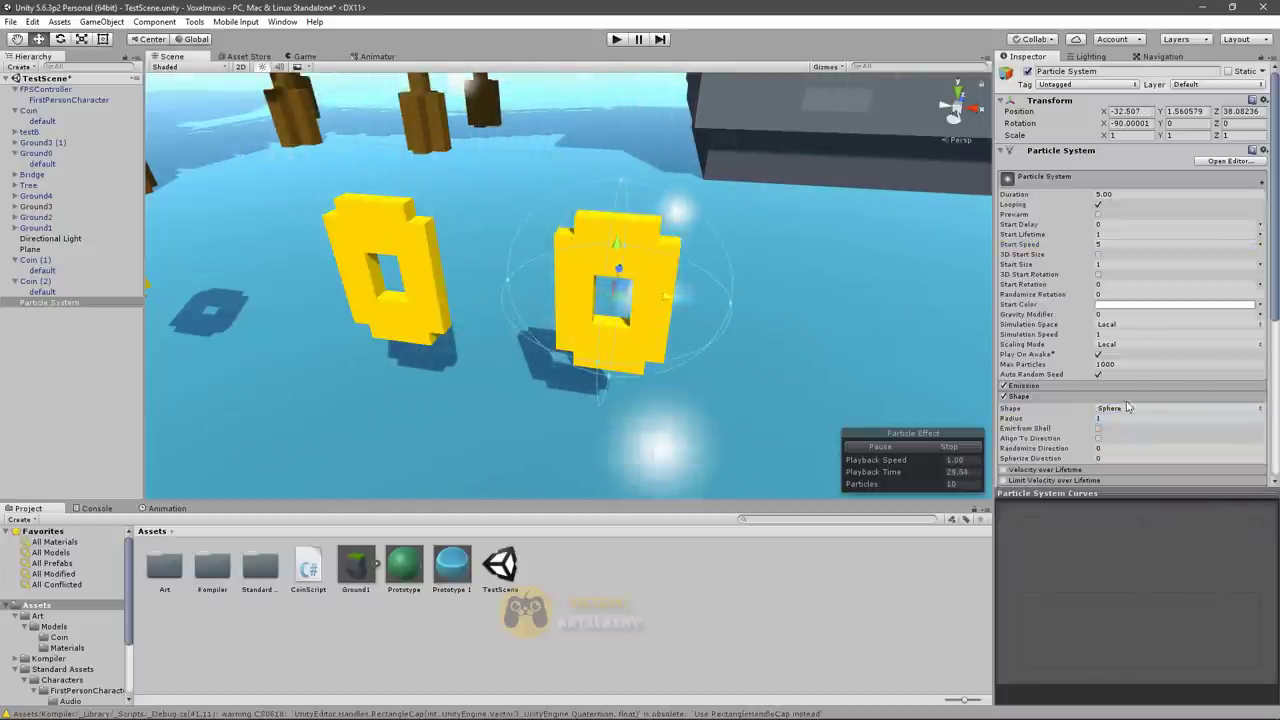
# Set Rate over Time to 0, add a 90–150 particle burst, and shorten the start lifetime
pyautogui.click(1024, 385)
pyautogui.click(1117, 398)
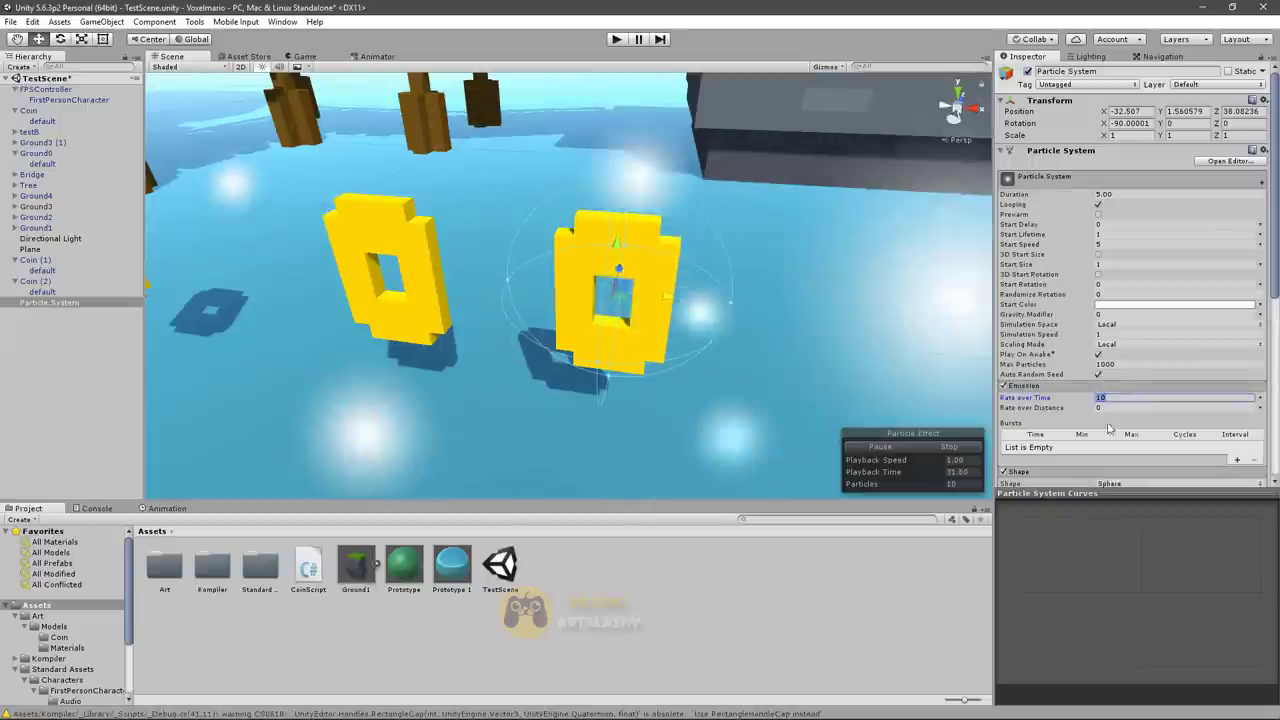
pyautogui.click(1237, 459)
pyautogui.click(1035, 446)
pyautogui.click(1079, 446)
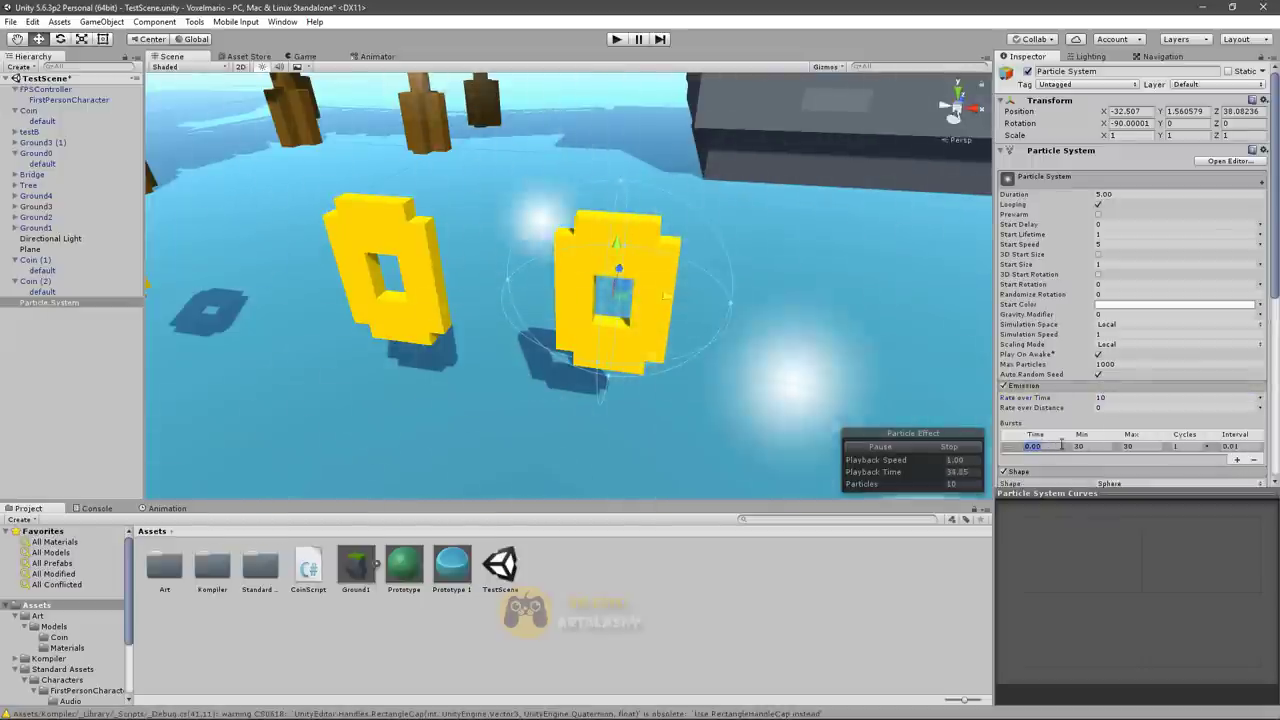
pyautogui.write('50')
pyautogui.click(1130, 446)
pyautogui.write('50150')
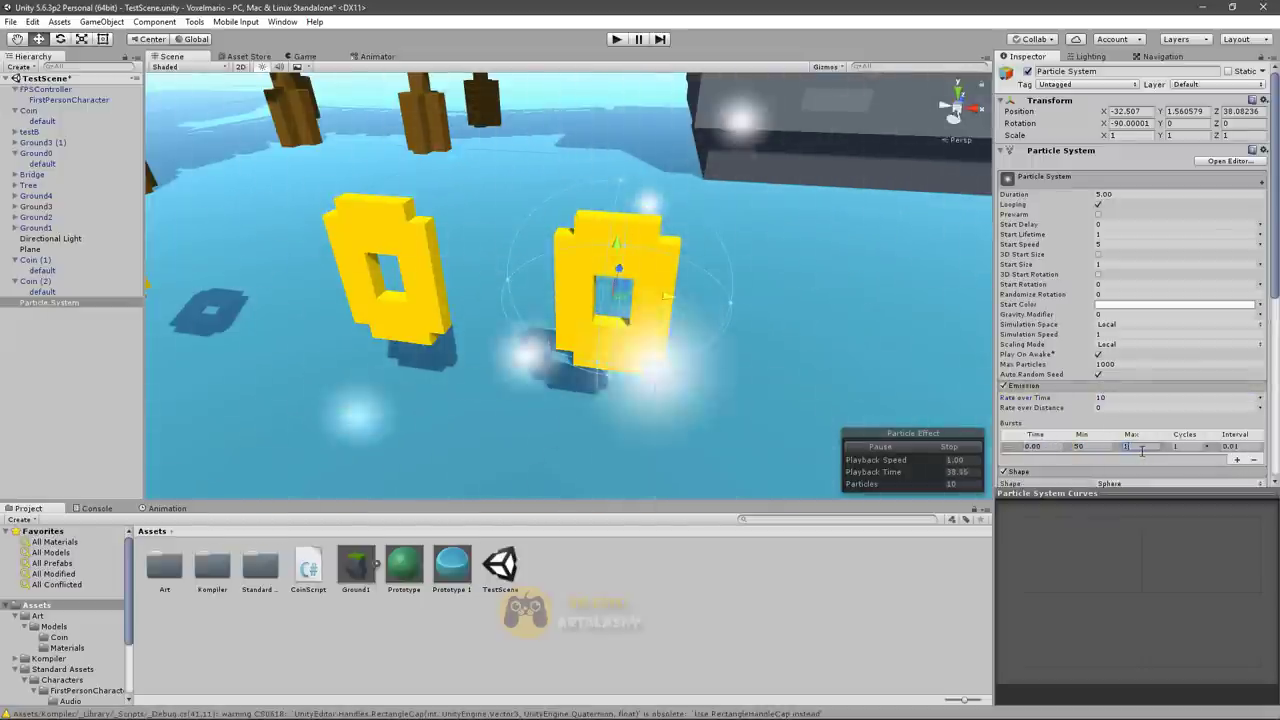
pyautogui.click(1080, 446)
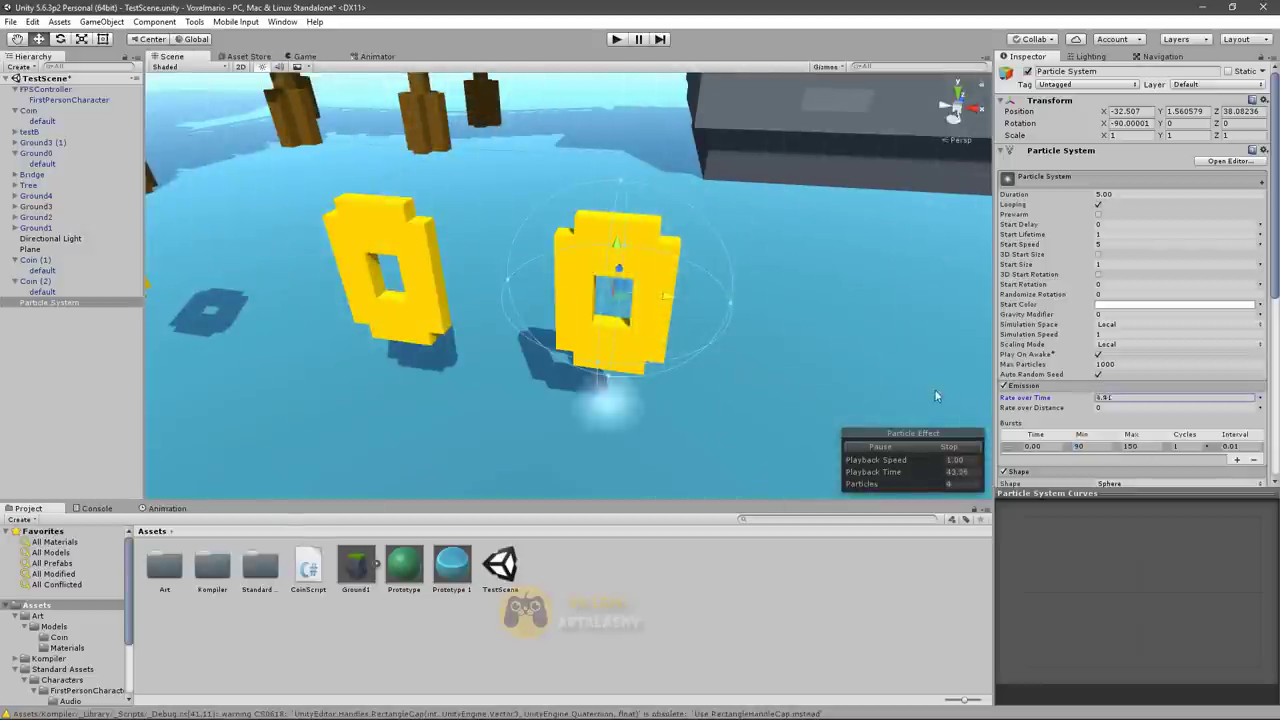
pyautogui.moveTo(1030, 397); pyautogui.dragTo(851, 443)
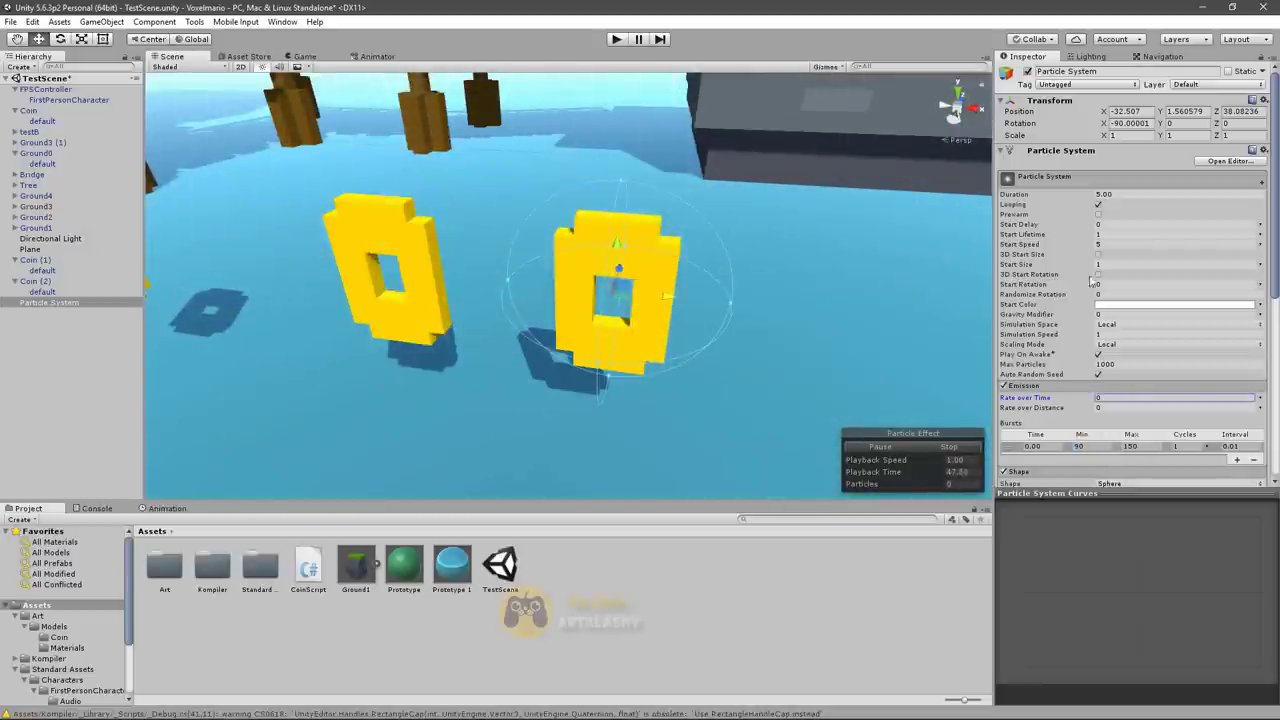
pyautogui.moveTo(1075, 240); pyautogui.dragTo(1063, 238)
pyautogui.scroll(-5, 1128, 222)
# Adjust the Start Color in its picker, leaving it white
pyautogui.click(1170, 144)
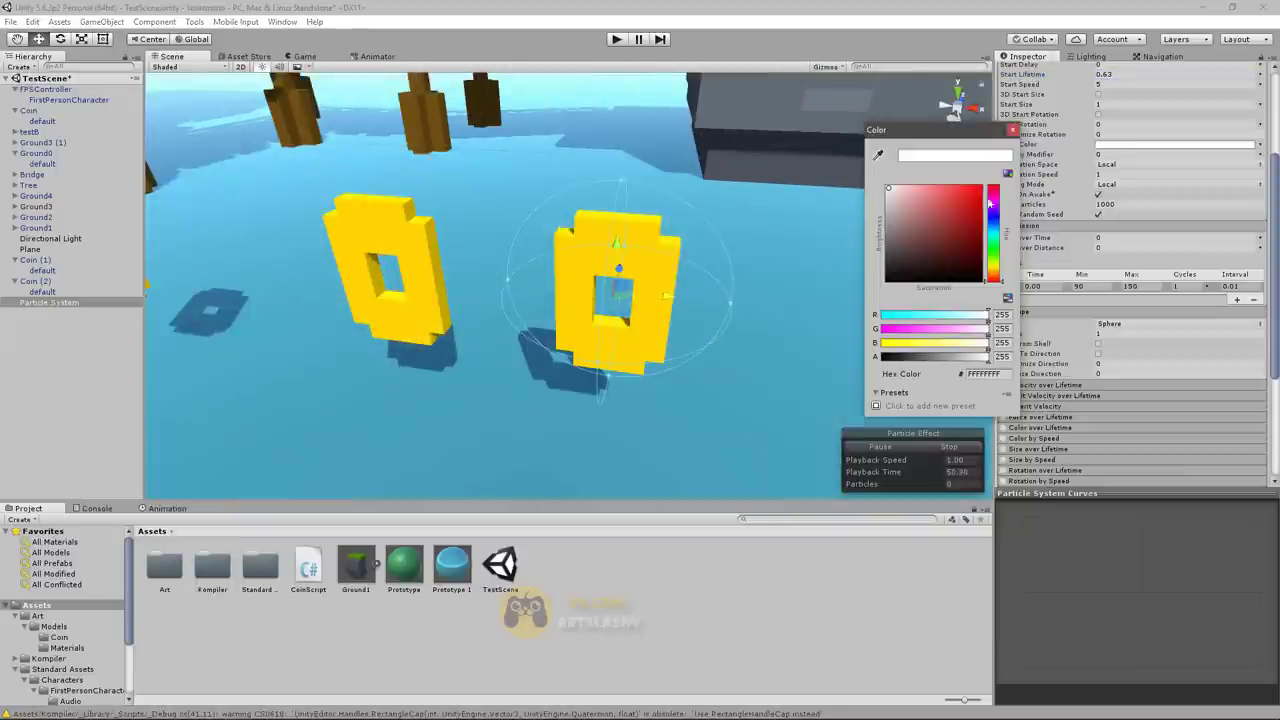
pyautogui.moveTo(993, 282); pyautogui.dragTo(995, 271)
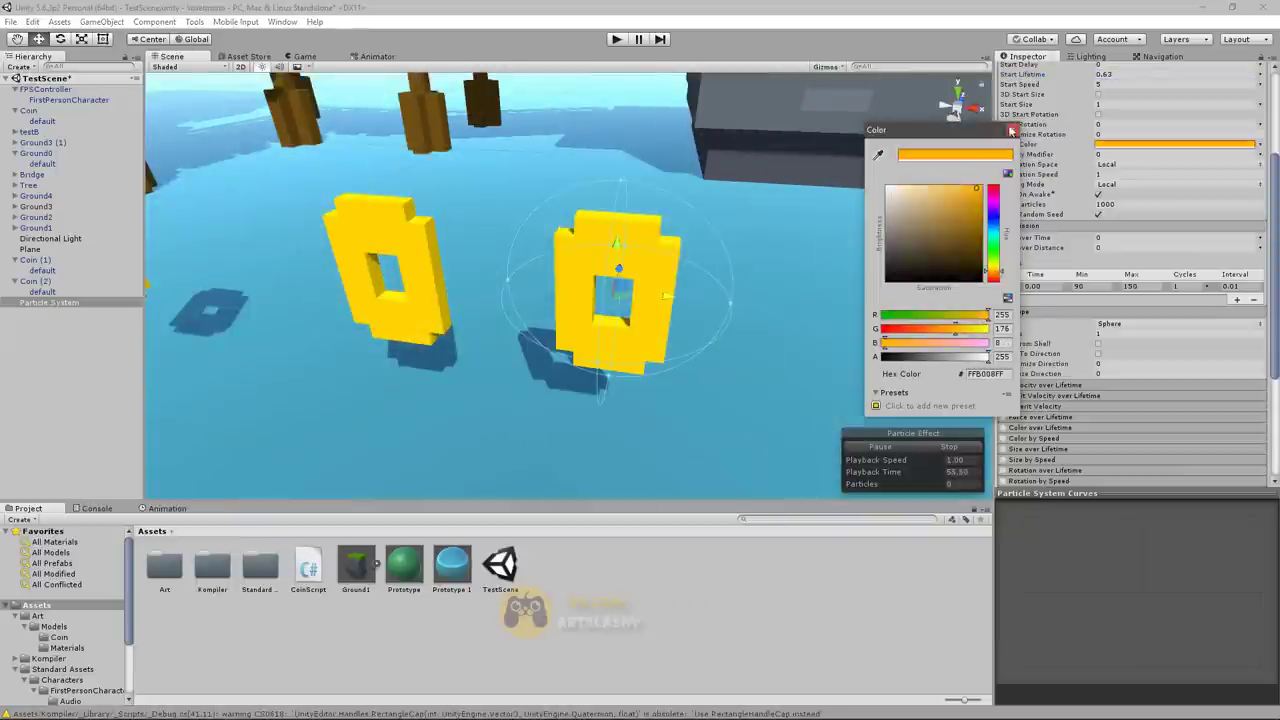
pyautogui.click(1122, 146)
pyautogui.click(1048, 365)
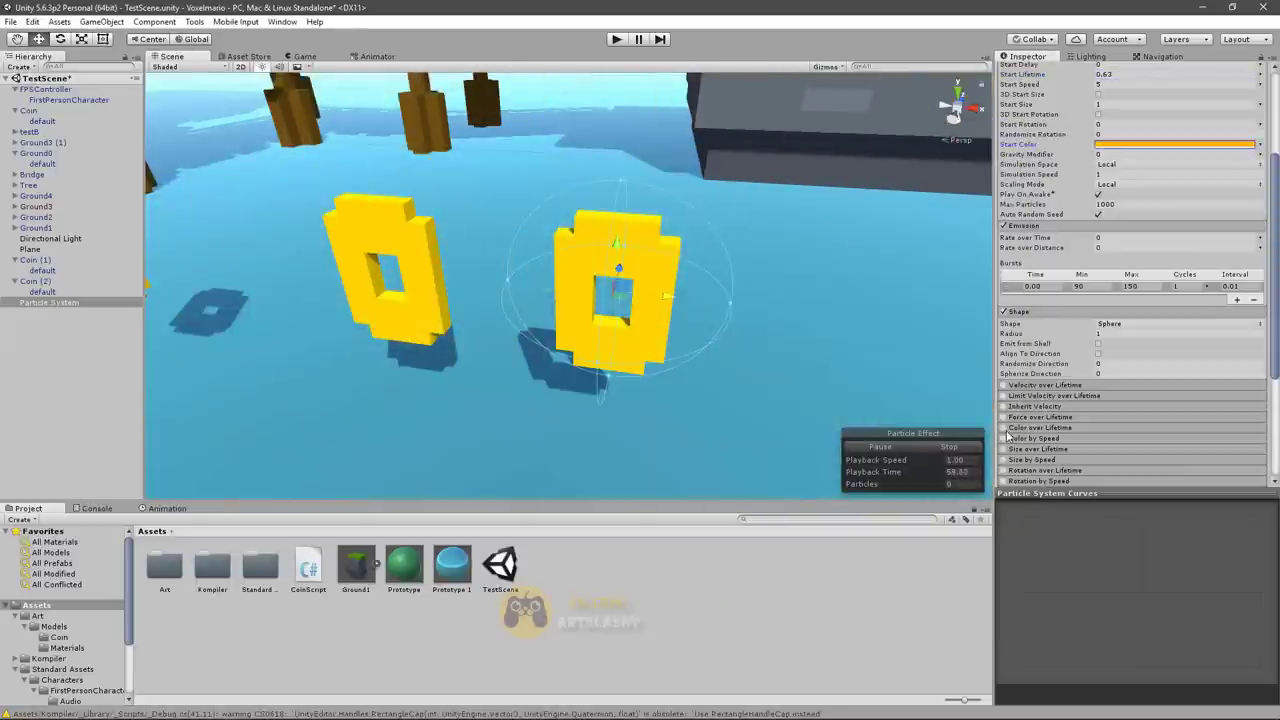
# Enable Color over Lifetime with a gradient ending in orange FFB008
pyautogui.click(1040, 427)
pyautogui.click(1115, 440)
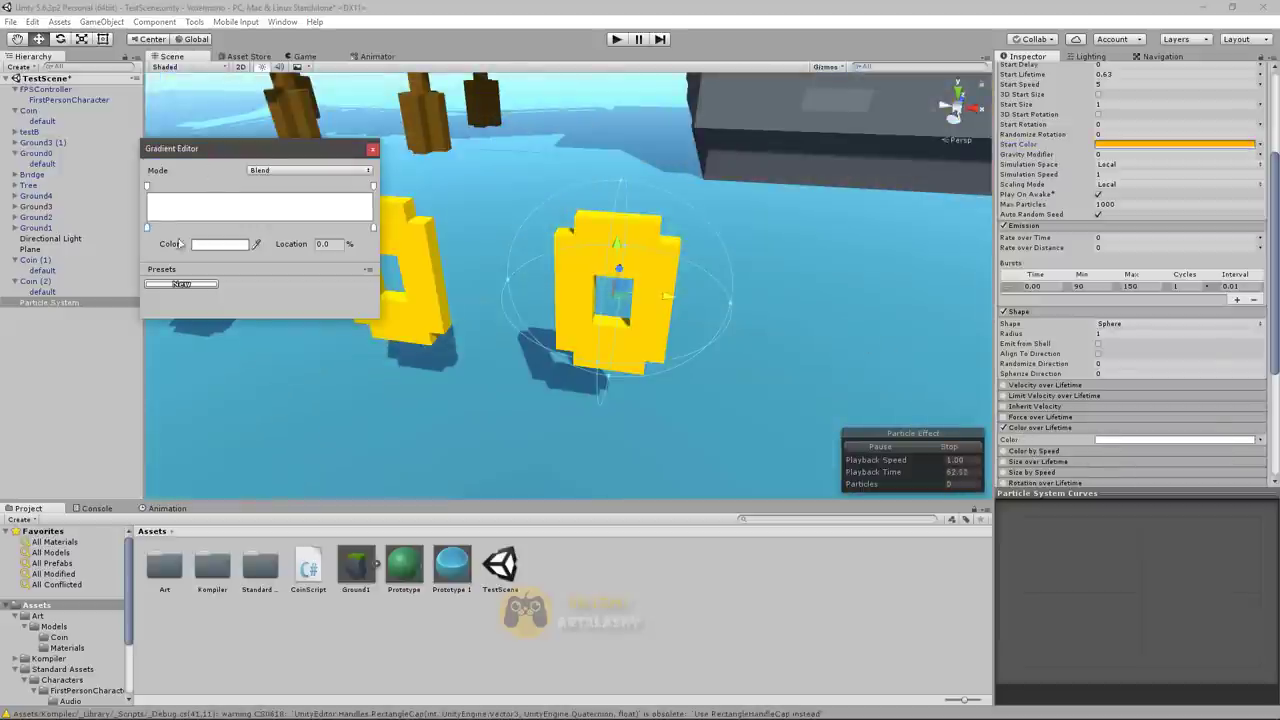
pyautogui.doubleClick(371, 231)
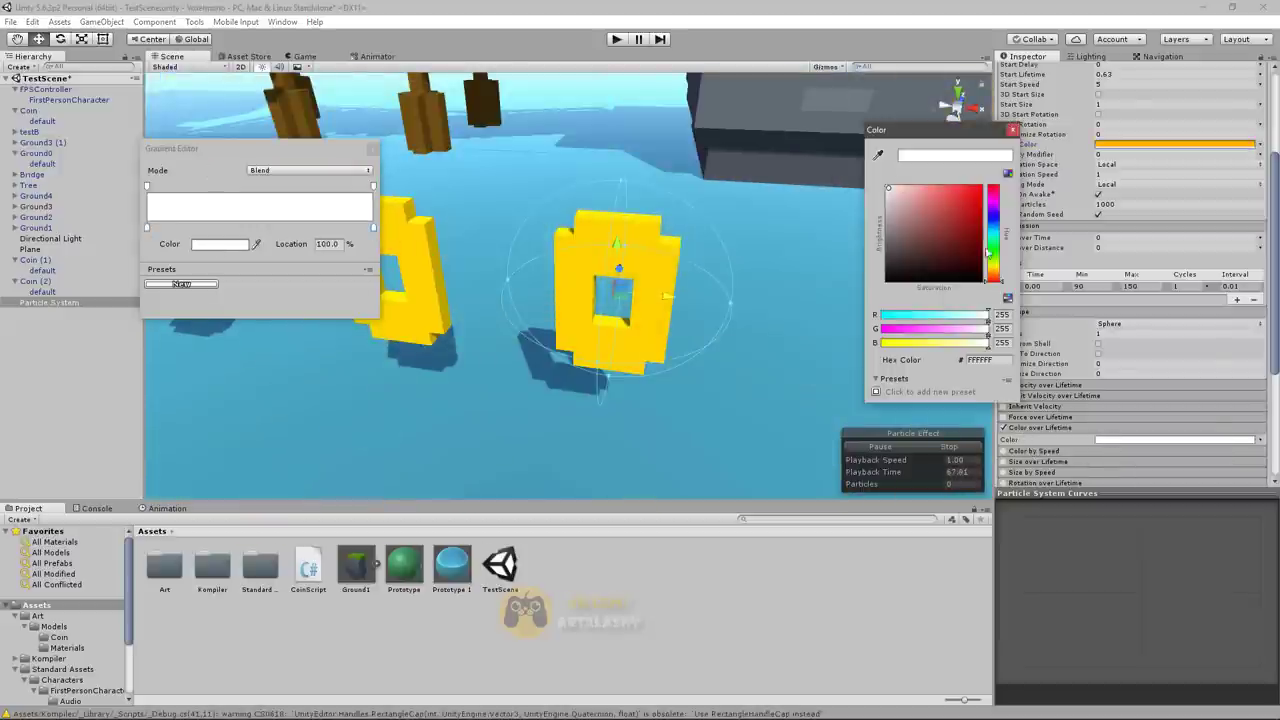
pyautogui.moveTo(987, 254); pyautogui.dragTo(993, 271)
pyautogui.click(976, 188)
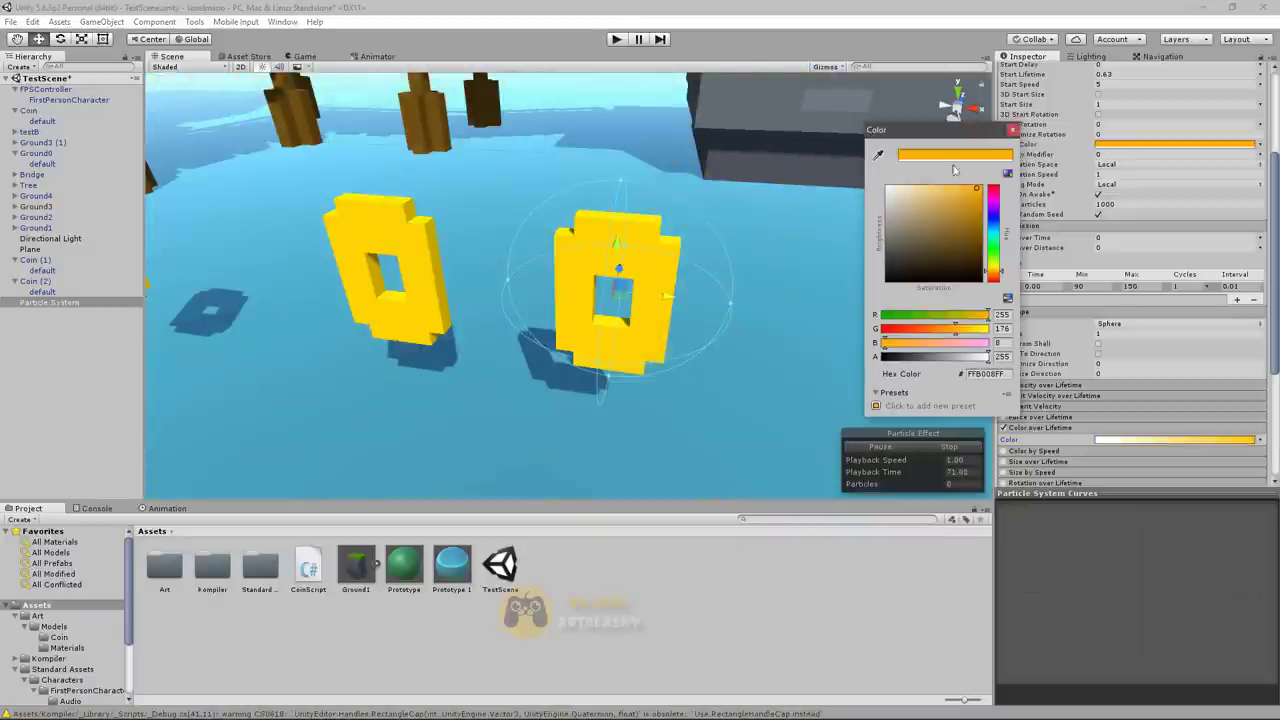
pyautogui.press('Escape')
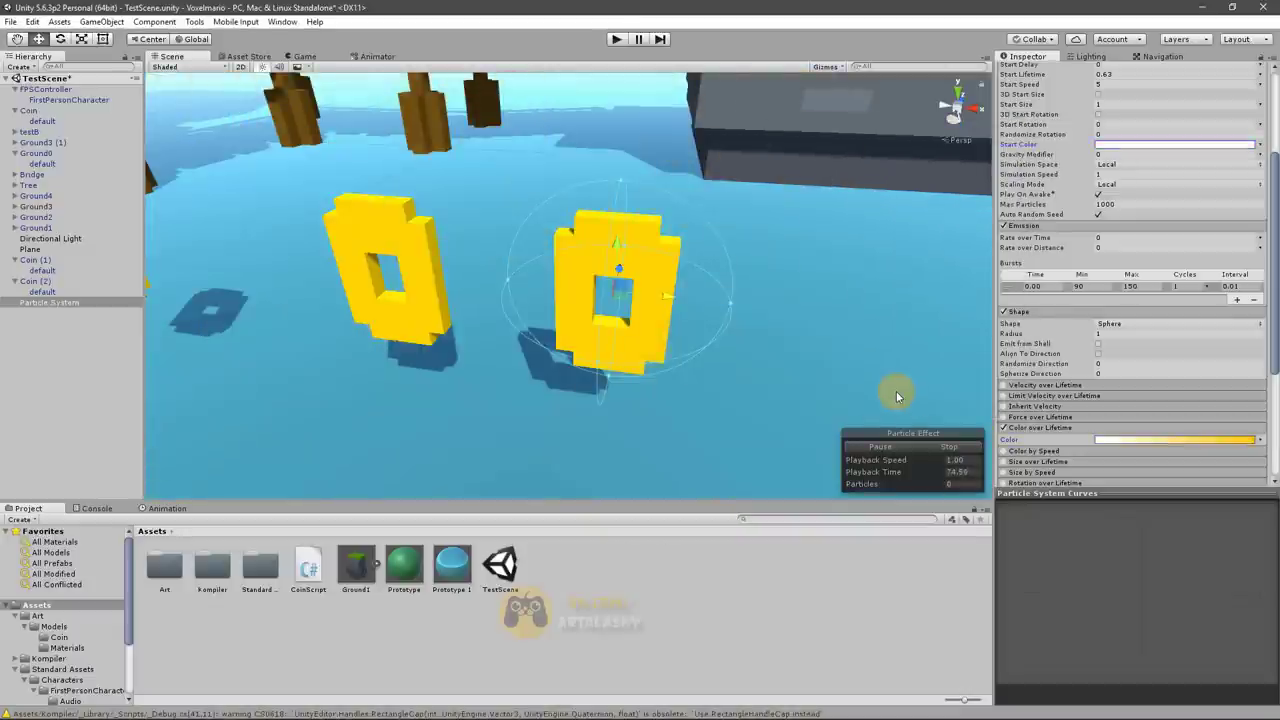
# Preview the burst, rename Particle System to CoinVFX, and drag it into Assets as a prefab
pyautogui.click(886, 446)
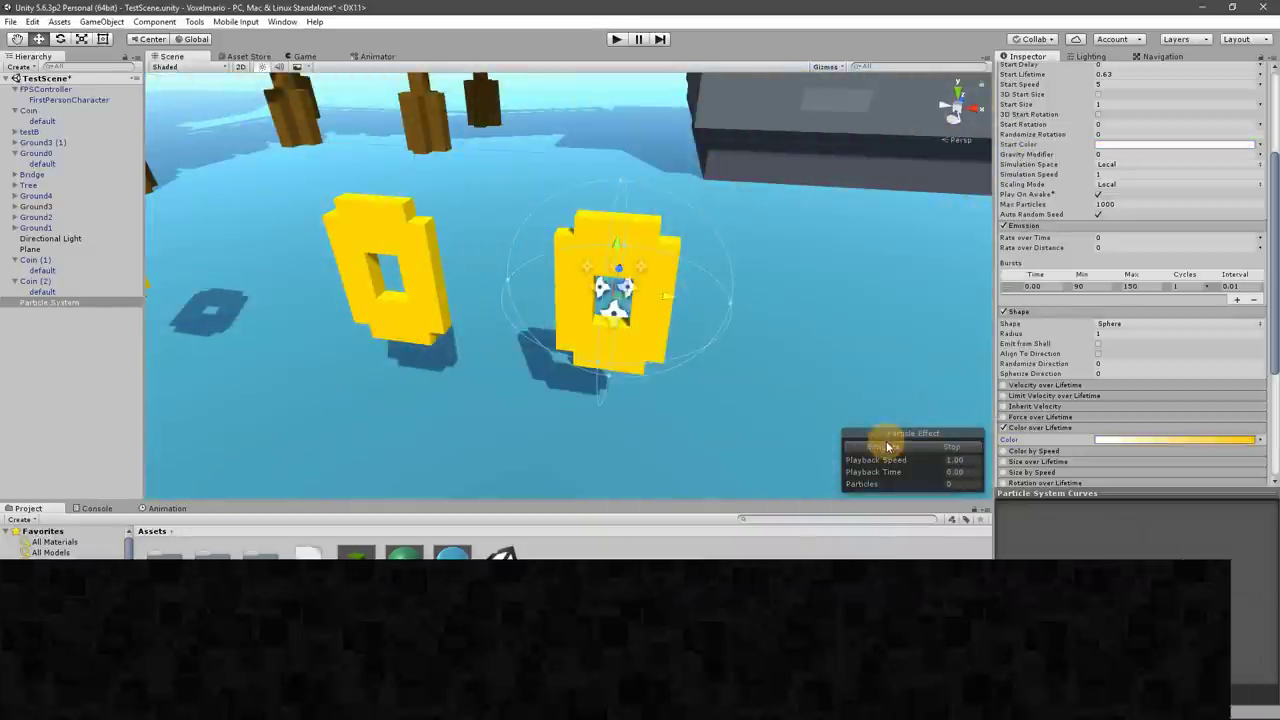
pyautogui.click(886, 446)
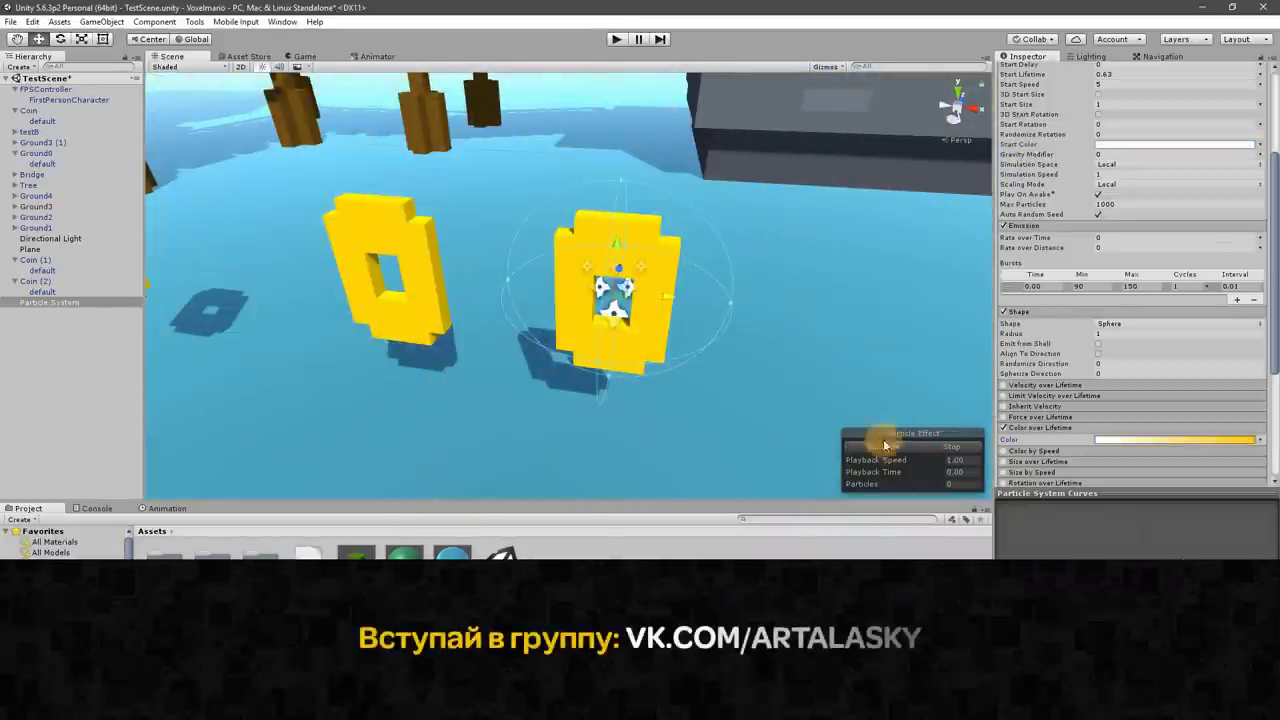
pyautogui.click(30, 300)
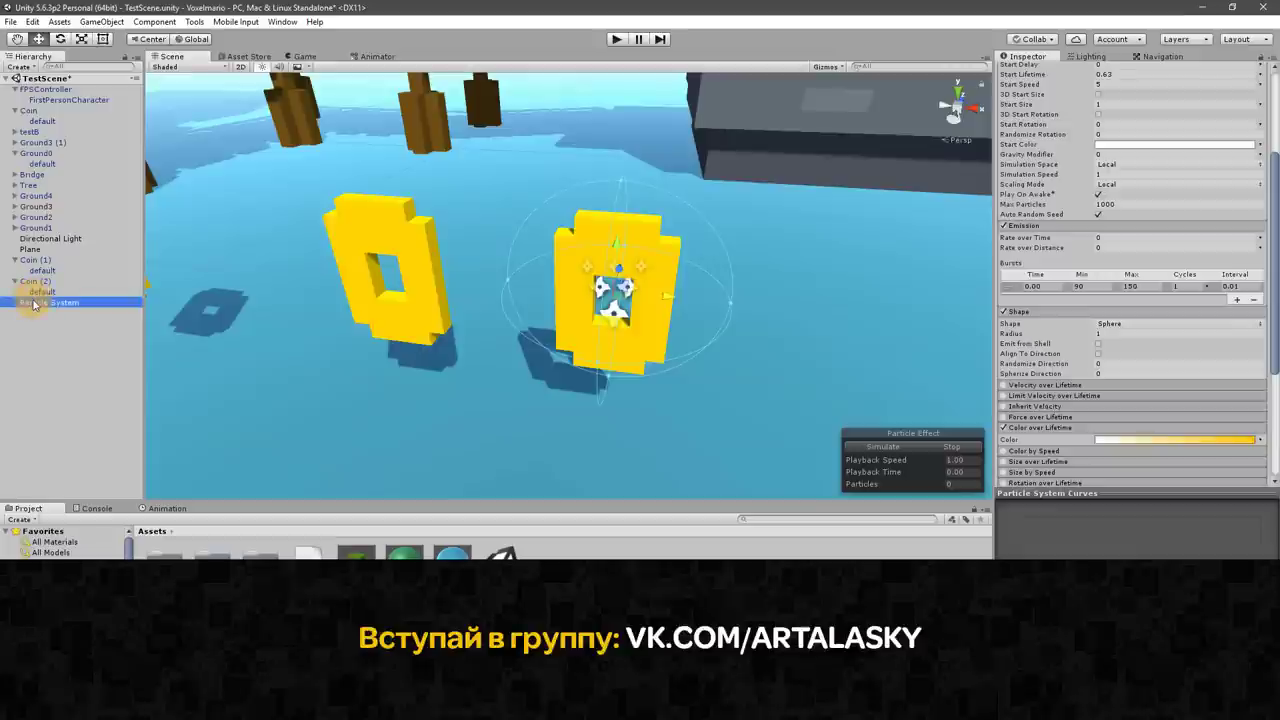
pyautogui.write('CoinFX')
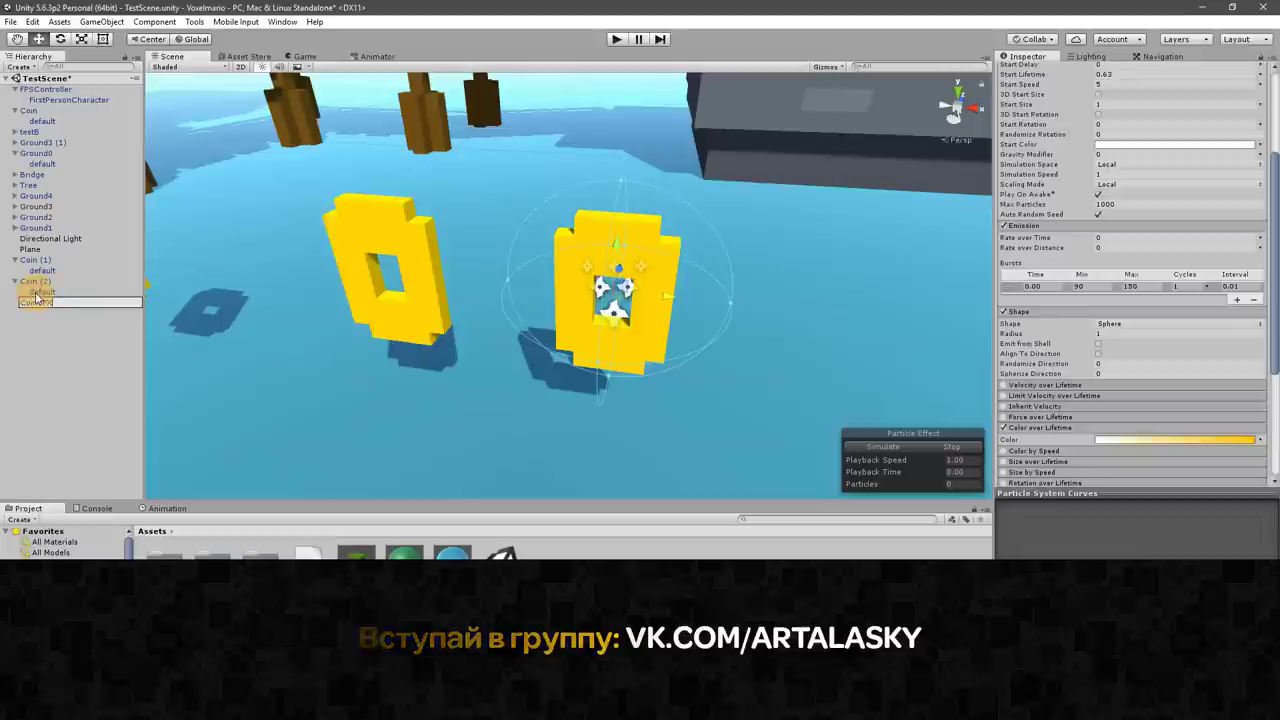
pyautogui.press('Return')
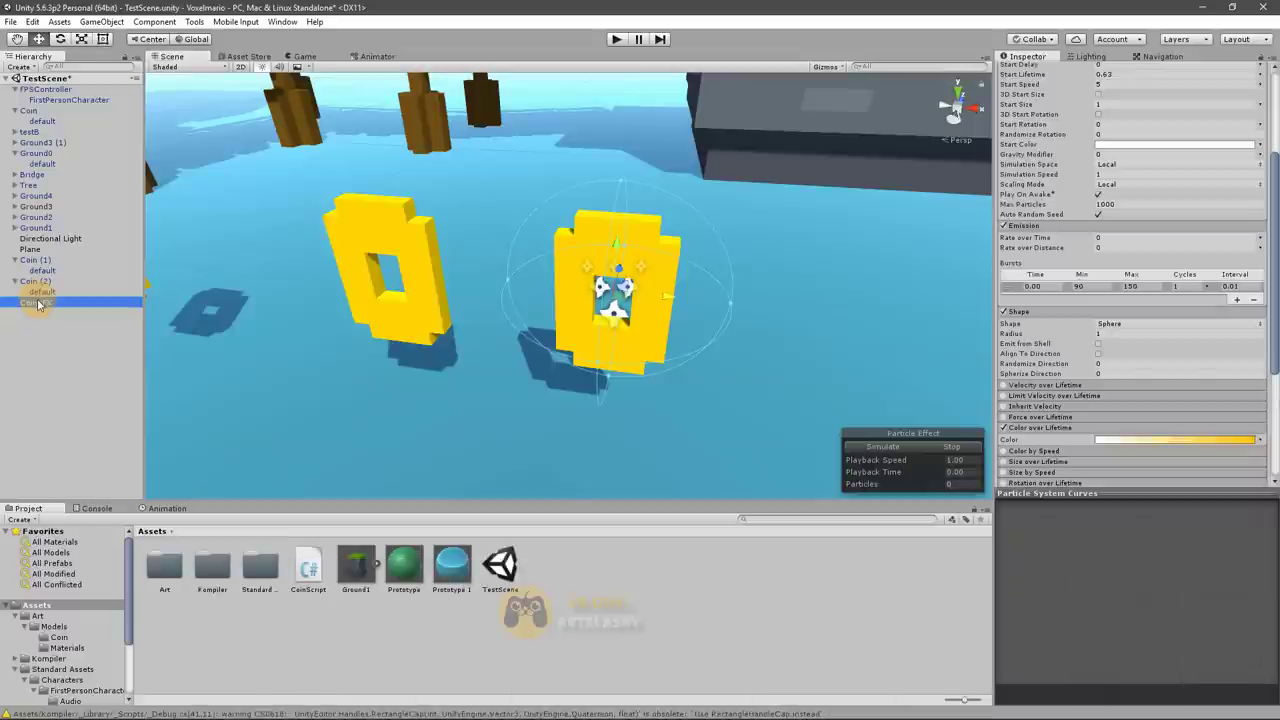
pyautogui.moveTo(38, 305)
pyautogui.mouseDown()
pyautogui.moveTo(626, 500)
pyautogui.moveTo(639, 580)
pyautogui.mouseUp()
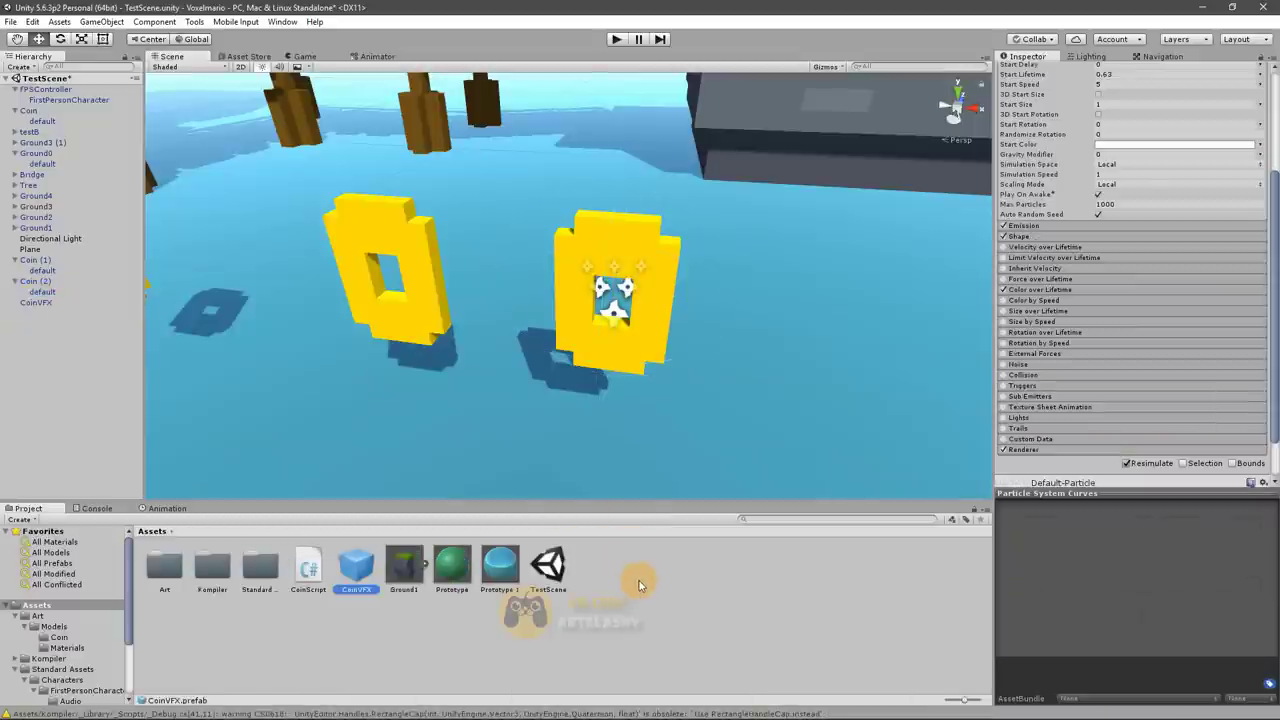
# Remove the CoinVFX instances accidentally dropped into the scene
pyautogui.click(607, 357)
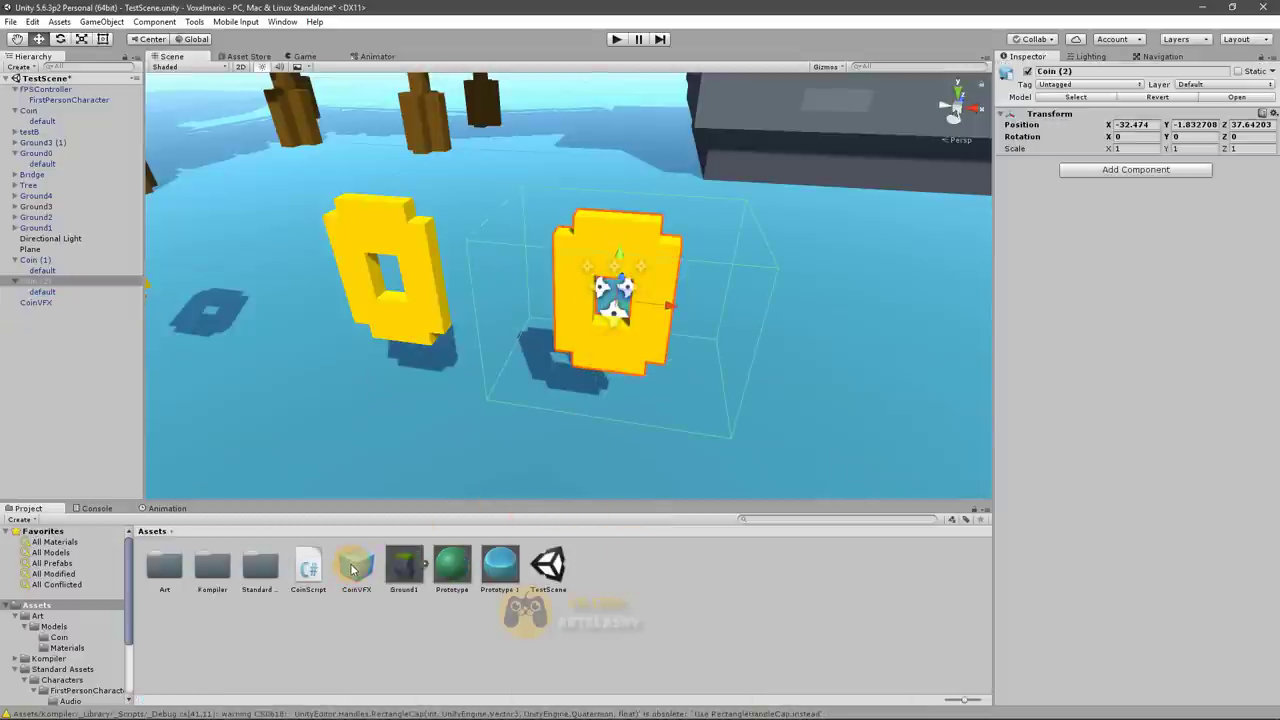
pyautogui.moveTo(352, 569); pyautogui.dragTo(222, 380)
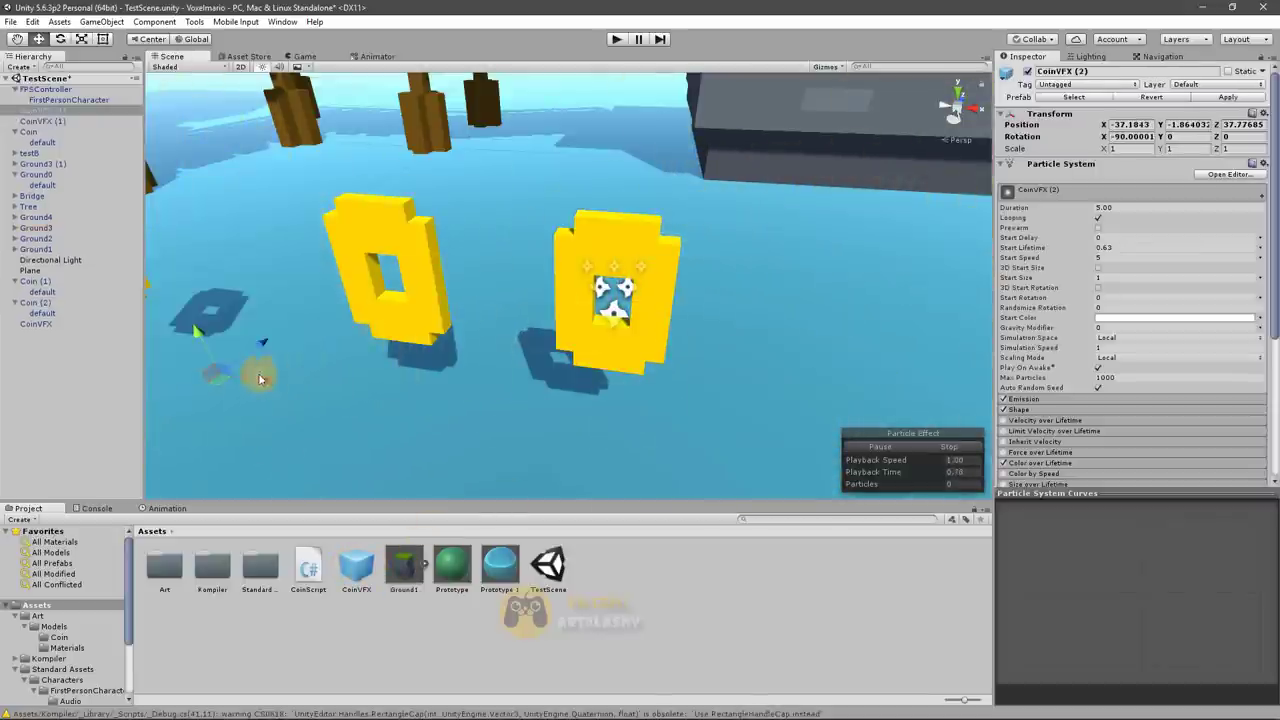
pyautogui.press('Delete')
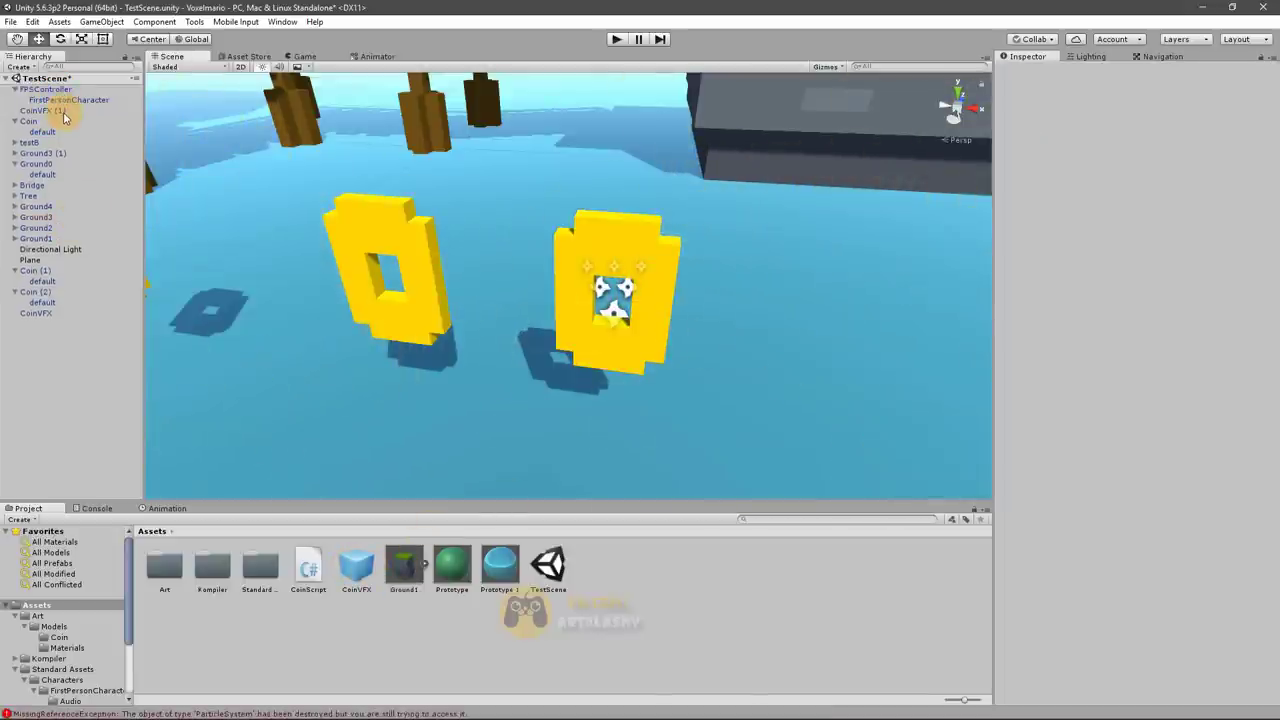
pyautogui.click(62, 113)
pyautogui.press('Delete')
# Put CoinVFX in the Pickup Effect slot of Coin (2)'s Coin Script, then go to the Bfxr folder
pyautogui.click(572, 289)
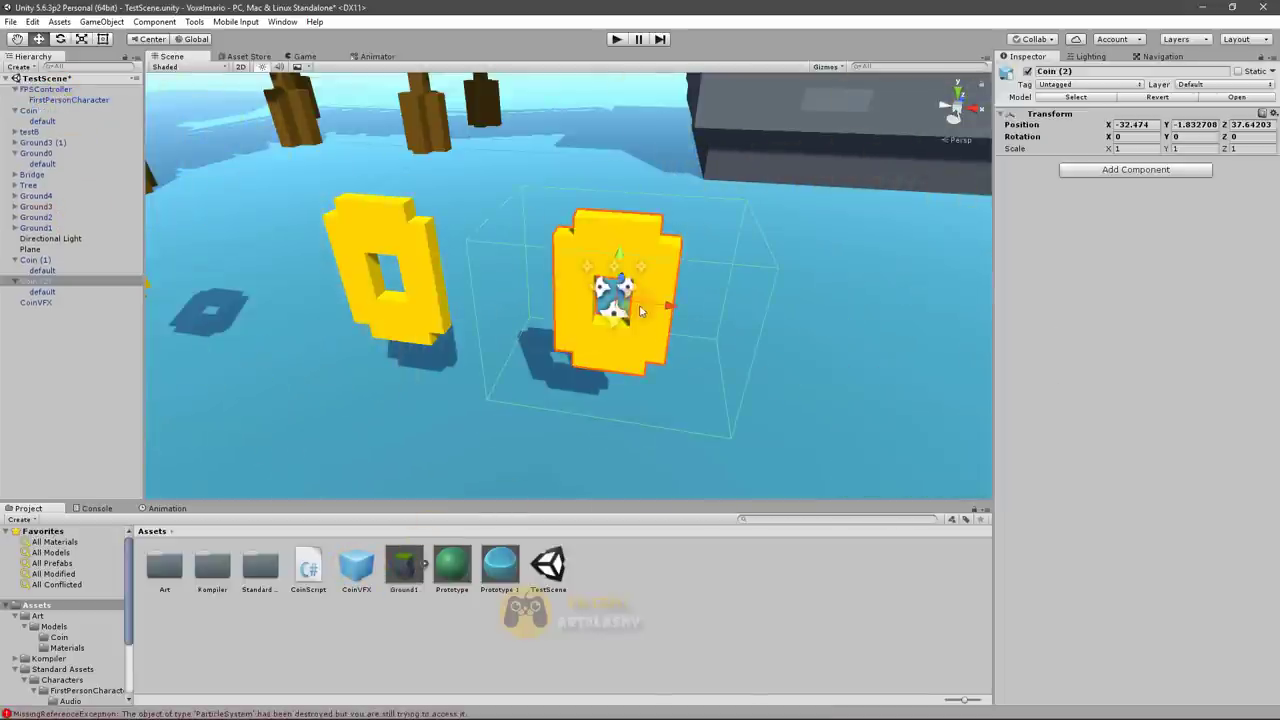
pyautogui.click(568, 264)
pyautogui.moveTo(352, 566); pyautogui.dragTo(1122, 372)
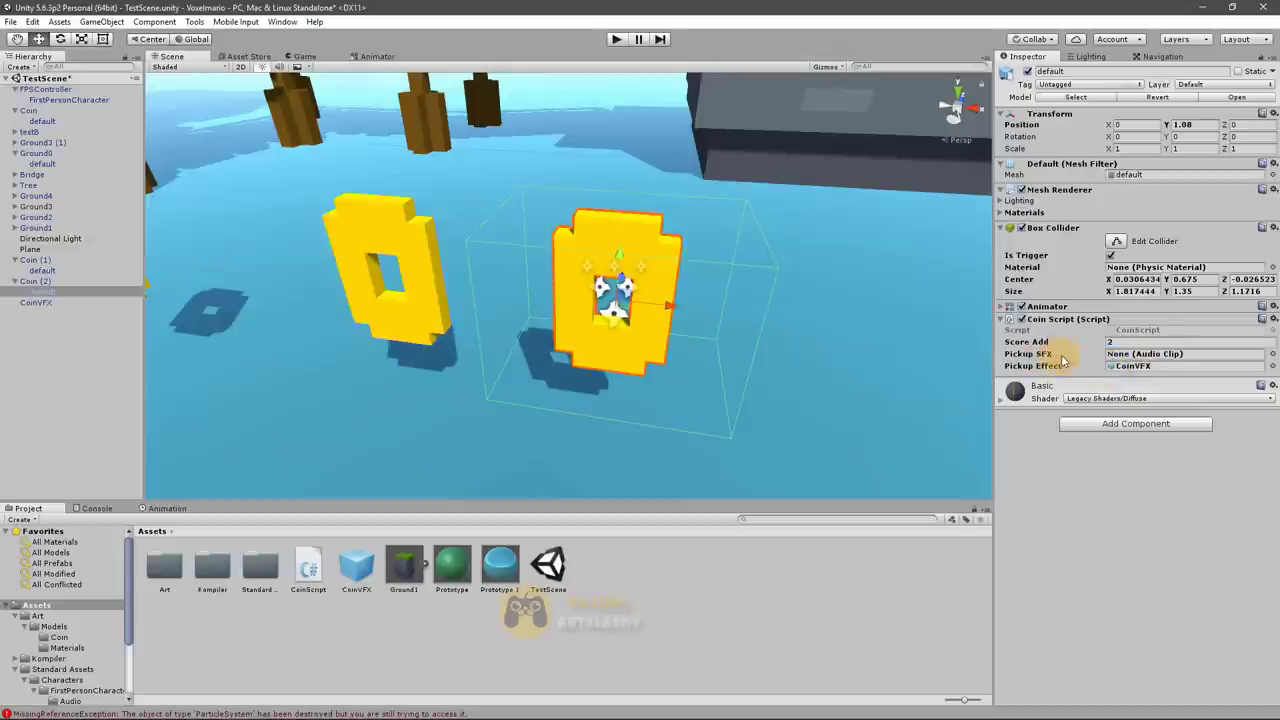
pyautogui.hotkey('alt', 'Tab')
pyautogui.hotkey('alt', 'Tab')
pyautogui.hotkey('alt', 'Tab')
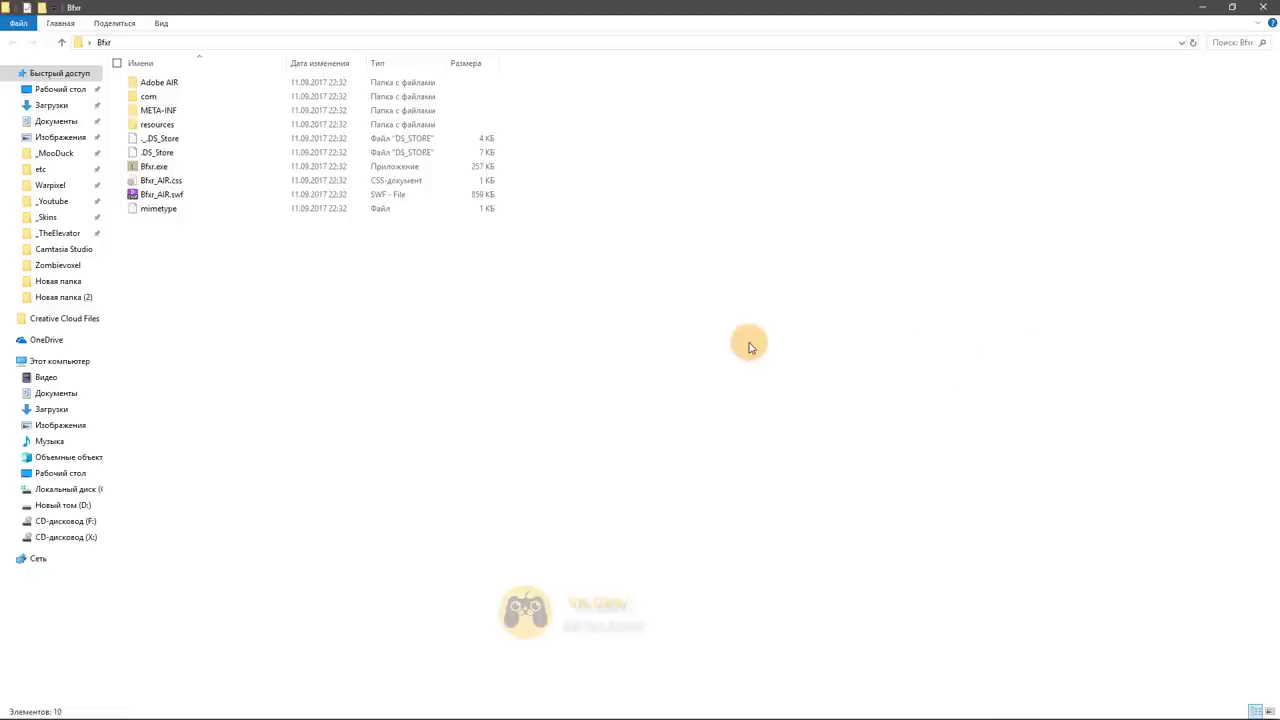
# Launch Bfxr and generate Pickup/Coin sound variations until one fits
pyautogui.click(168, 167)
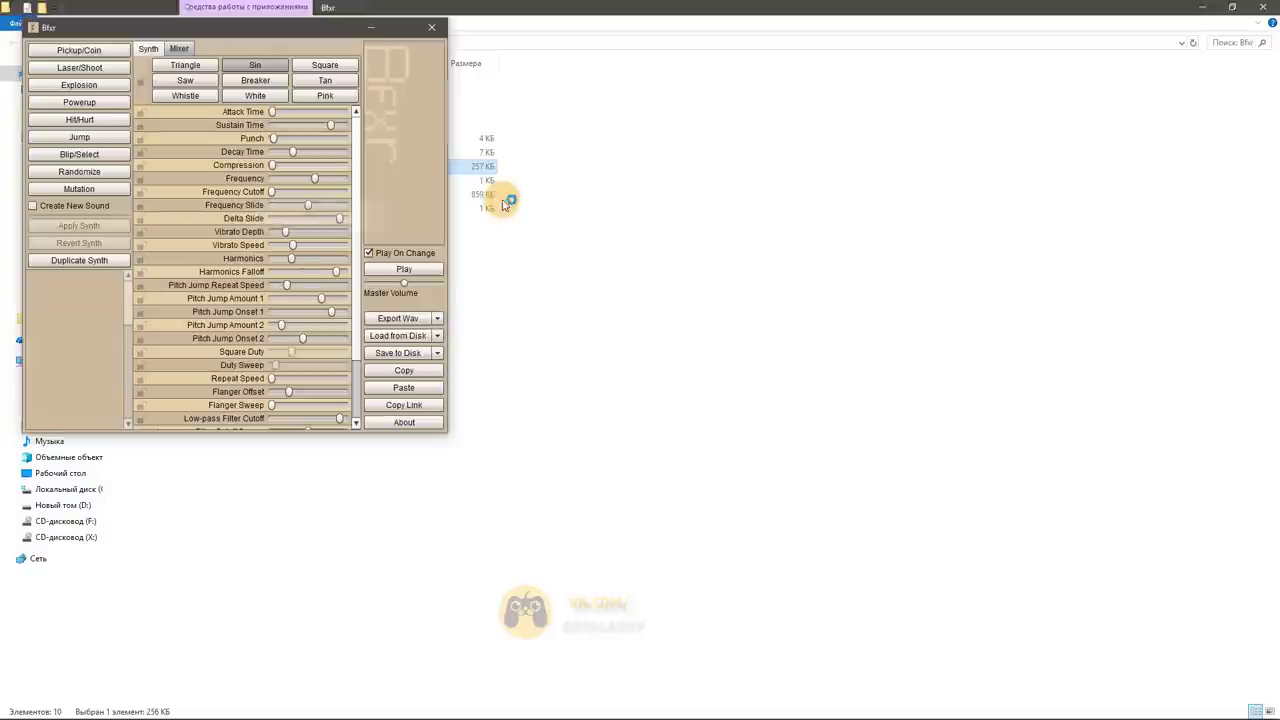
pyautogui.moveTo(292, 25)
pyautogui.mouseDown()
pyautogui.moveTo(548, 133)
pyautogui.moveTo(787, 211)
pyautogui.mouseUp()
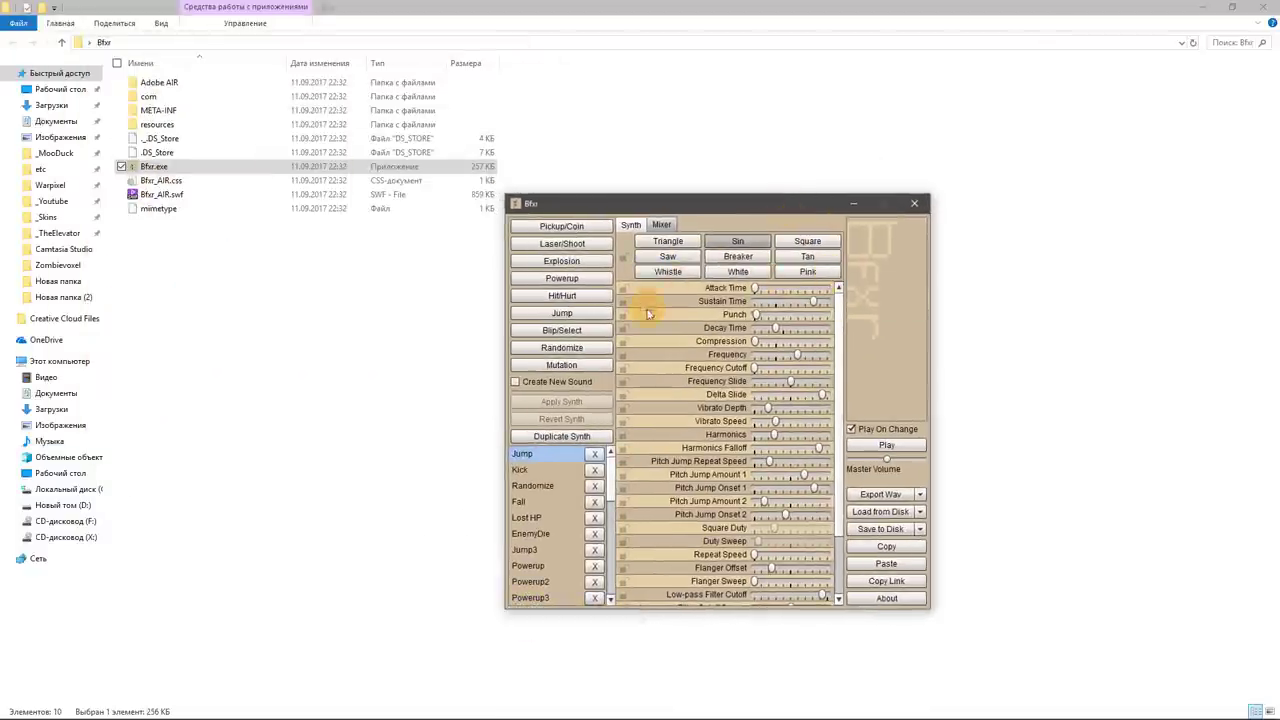
pyautogui.click(588, 229)
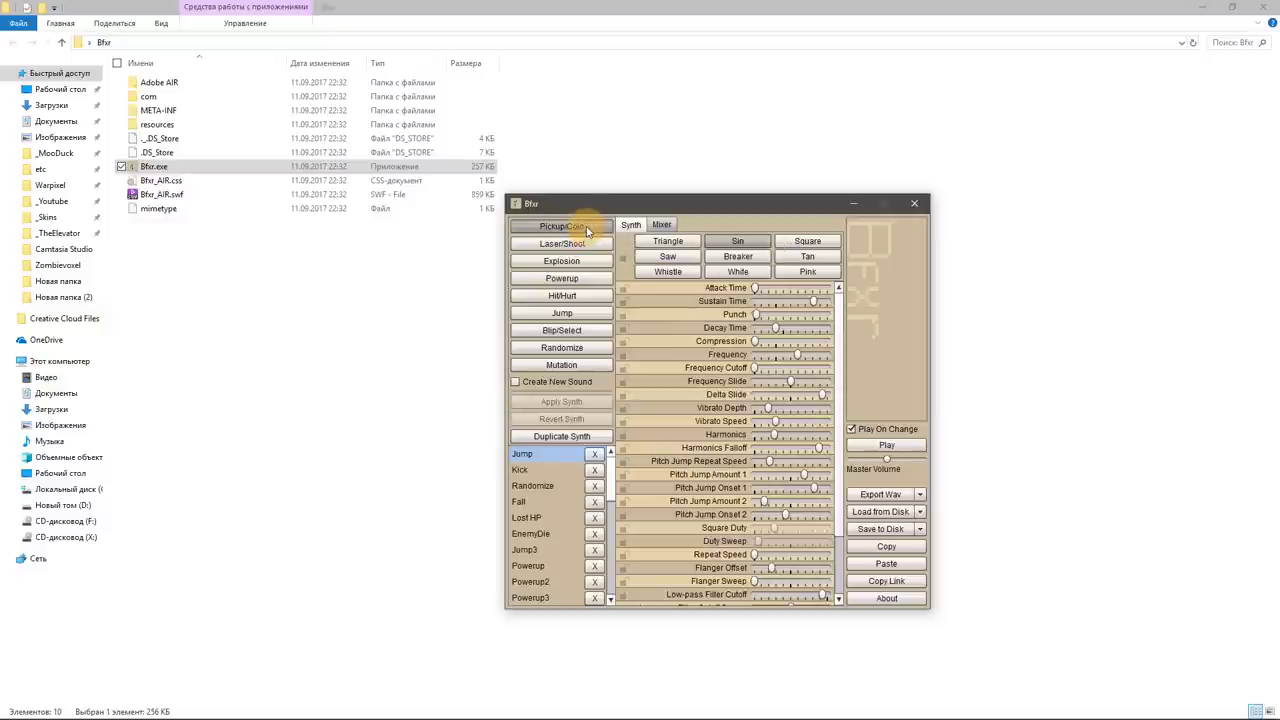
pyautogui.click(590, 229)
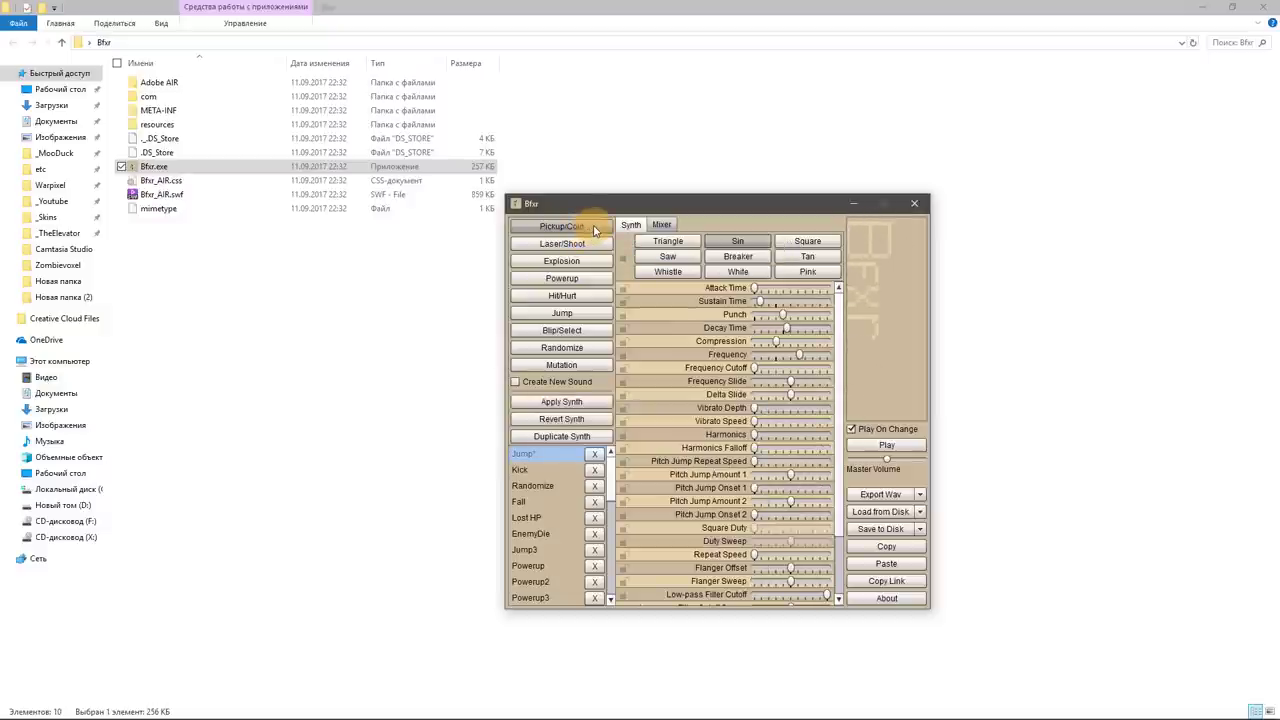
pyautogui.click(593, 230)
pyautogui.click(593, 230)
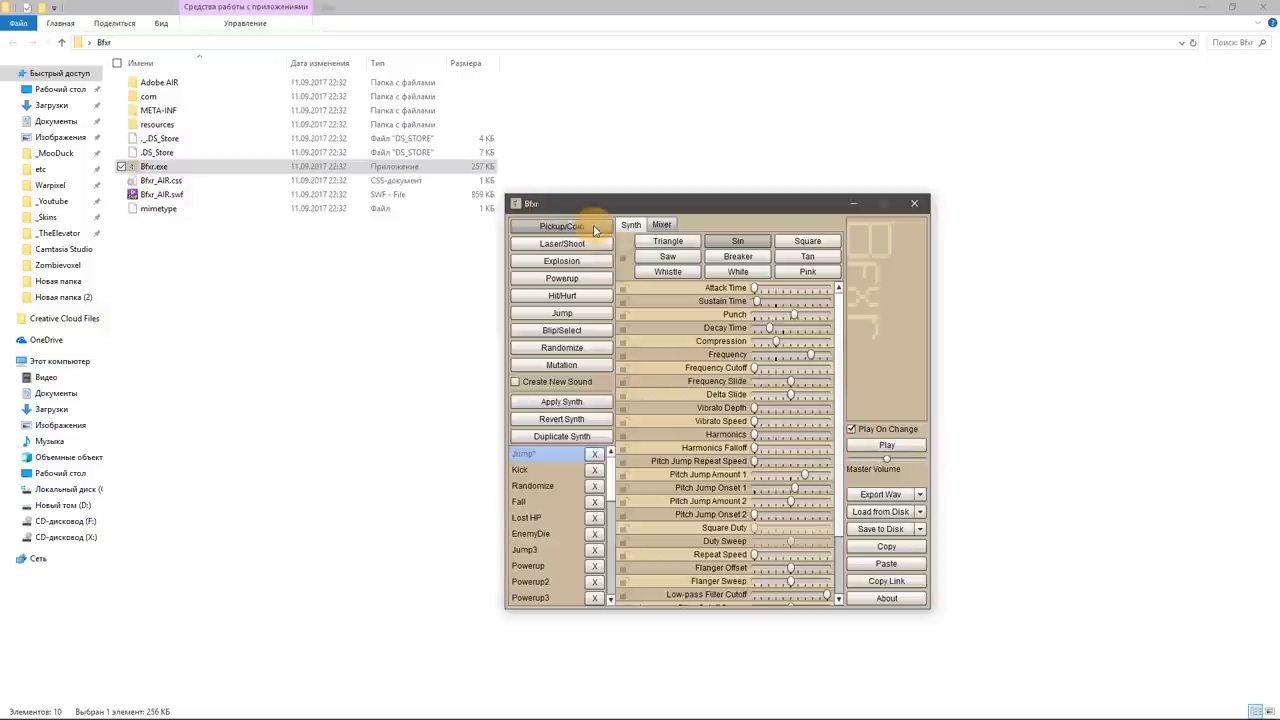
pyautogui.click(593, 230)
pyautogui.click(593, 230)
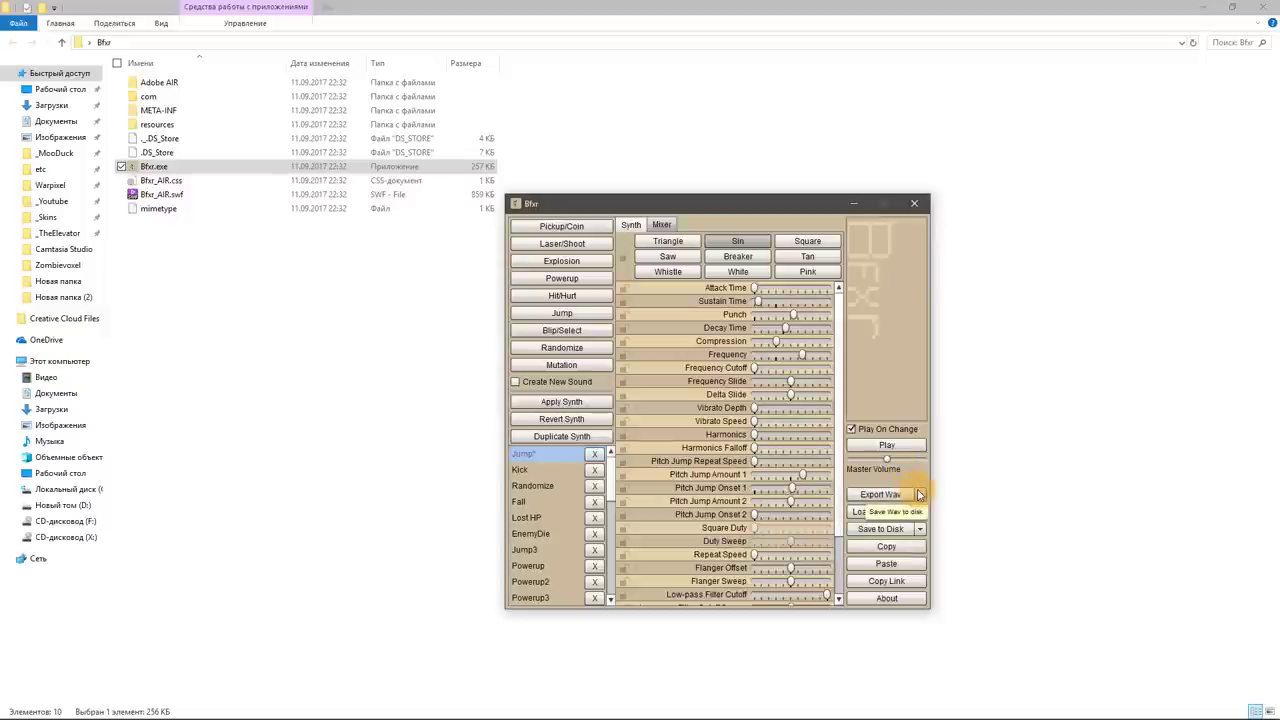
# Export the sound as a Coin wave file on the Desktop and close Bfxr
pyautogui.click(920, 494)
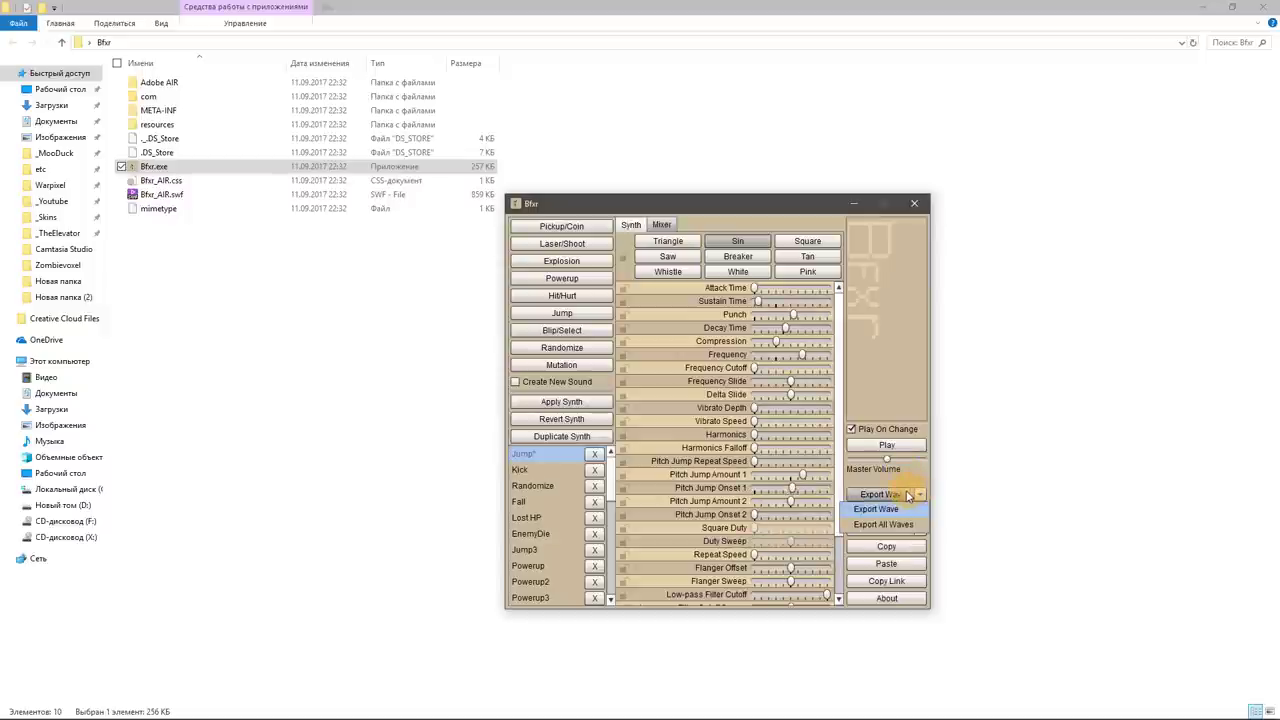
pyautogui.click(876, 509)
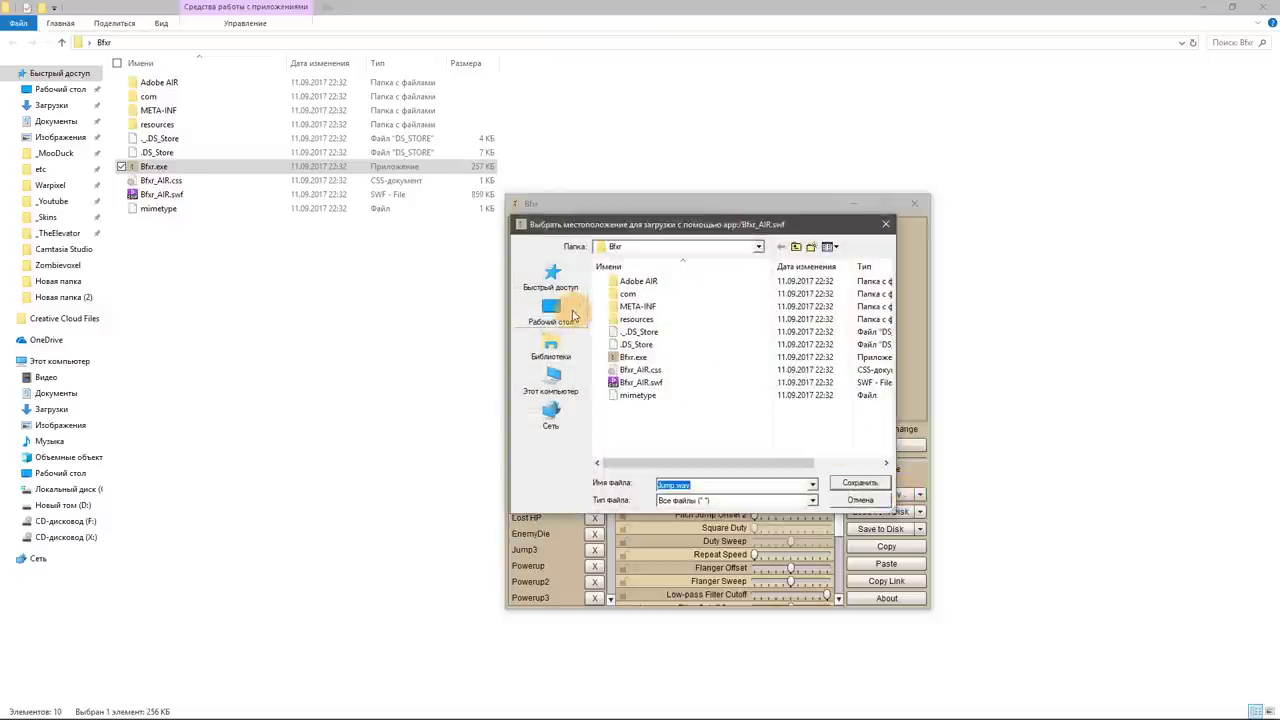
pyautogui.click(551, 312)
pyautogui.write('C')
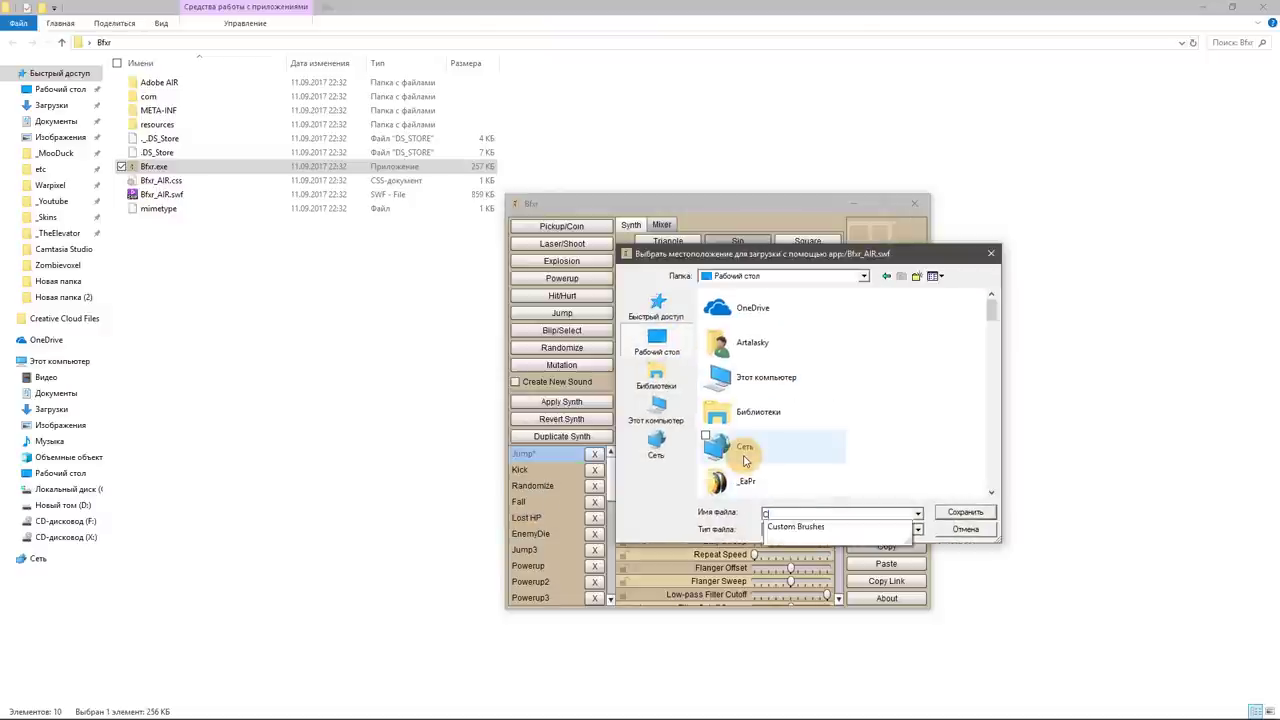
pyautogui.write('oin wav')
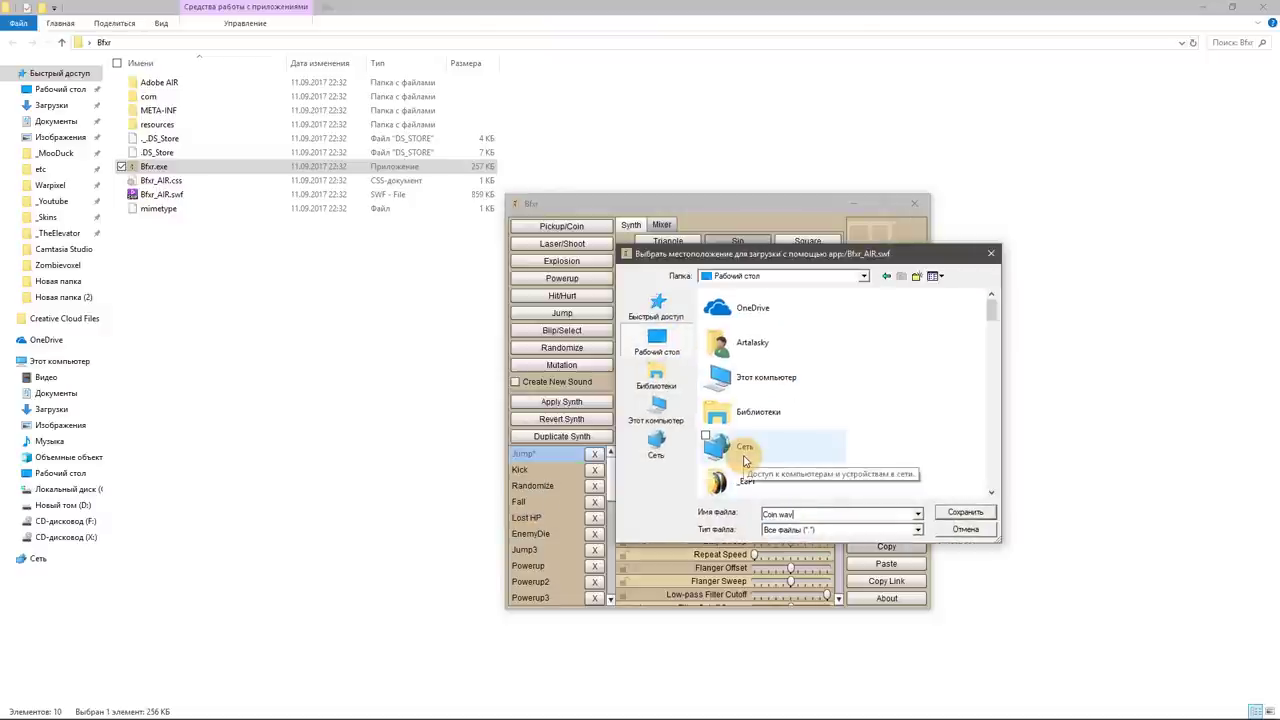
pyautogui.press('Return')
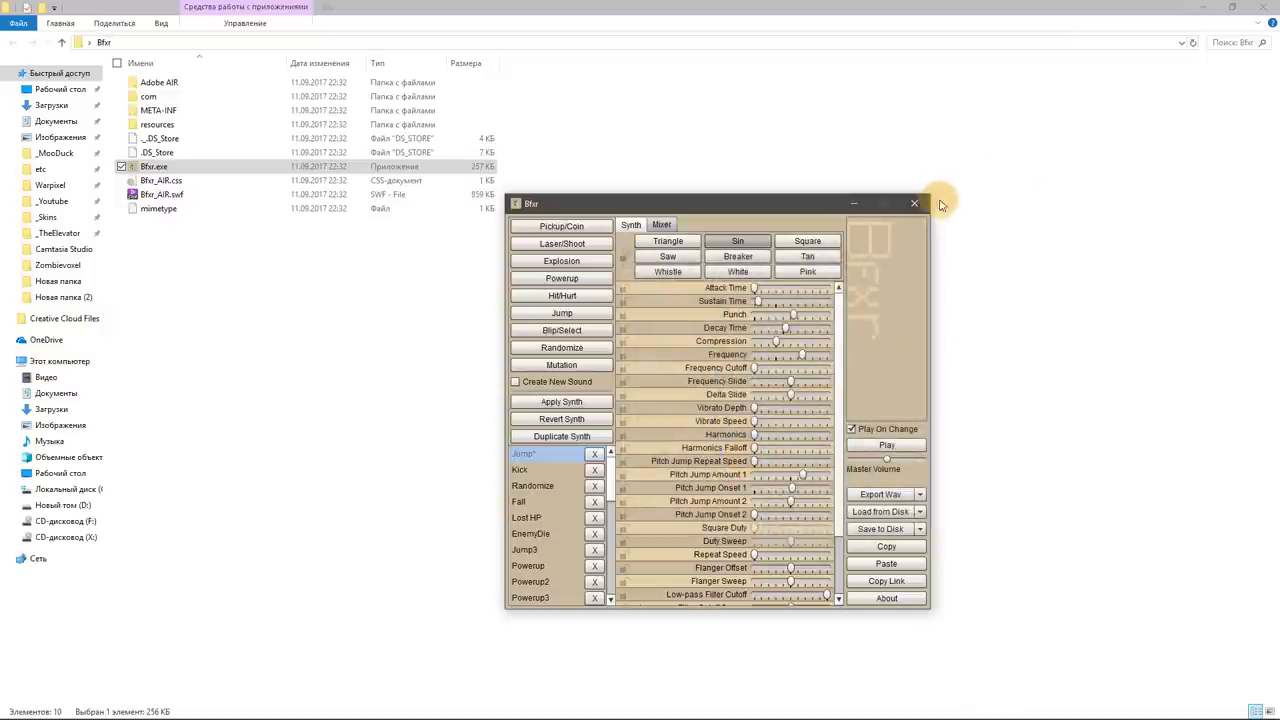
pyautogui.click(914, 203)
# Confirm leaving Bfxr, assign the Coin audio asset to Pickup SFX, and select Coin (2)
pyautogui.click(693, 436)
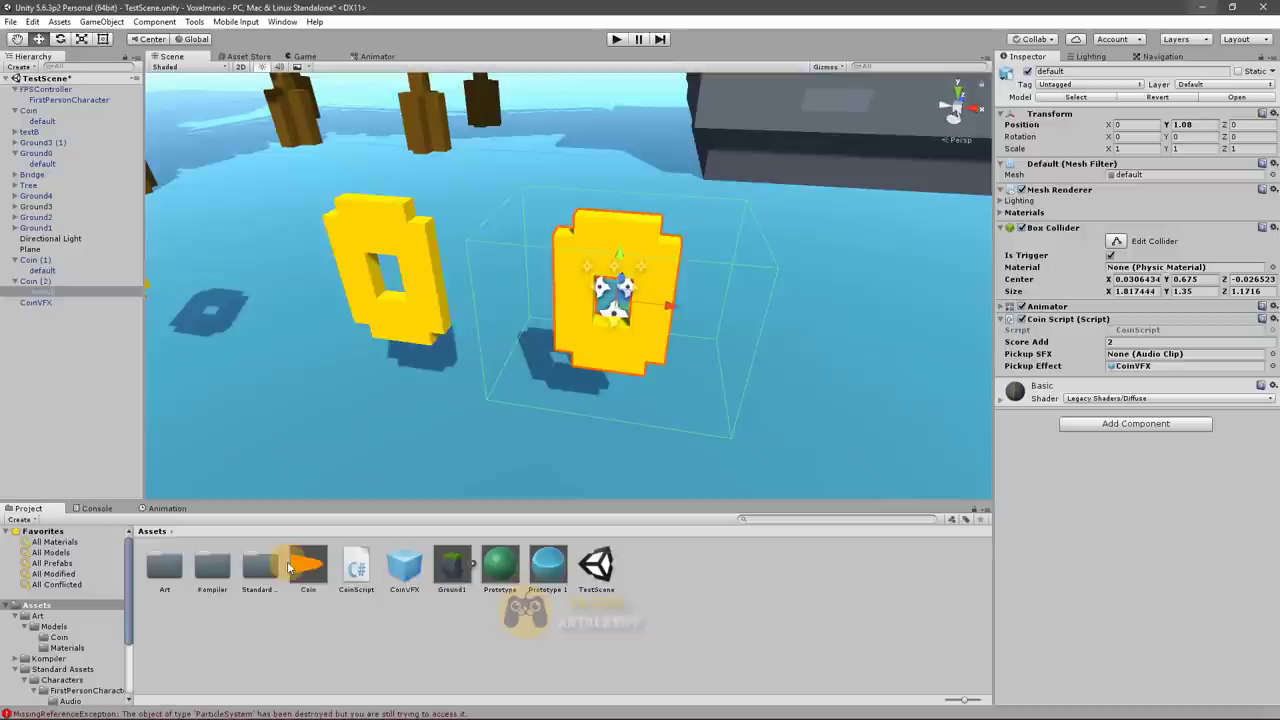
pyautogui.moveTo(308, 567); pyautogui.dragTo(1163, 357)
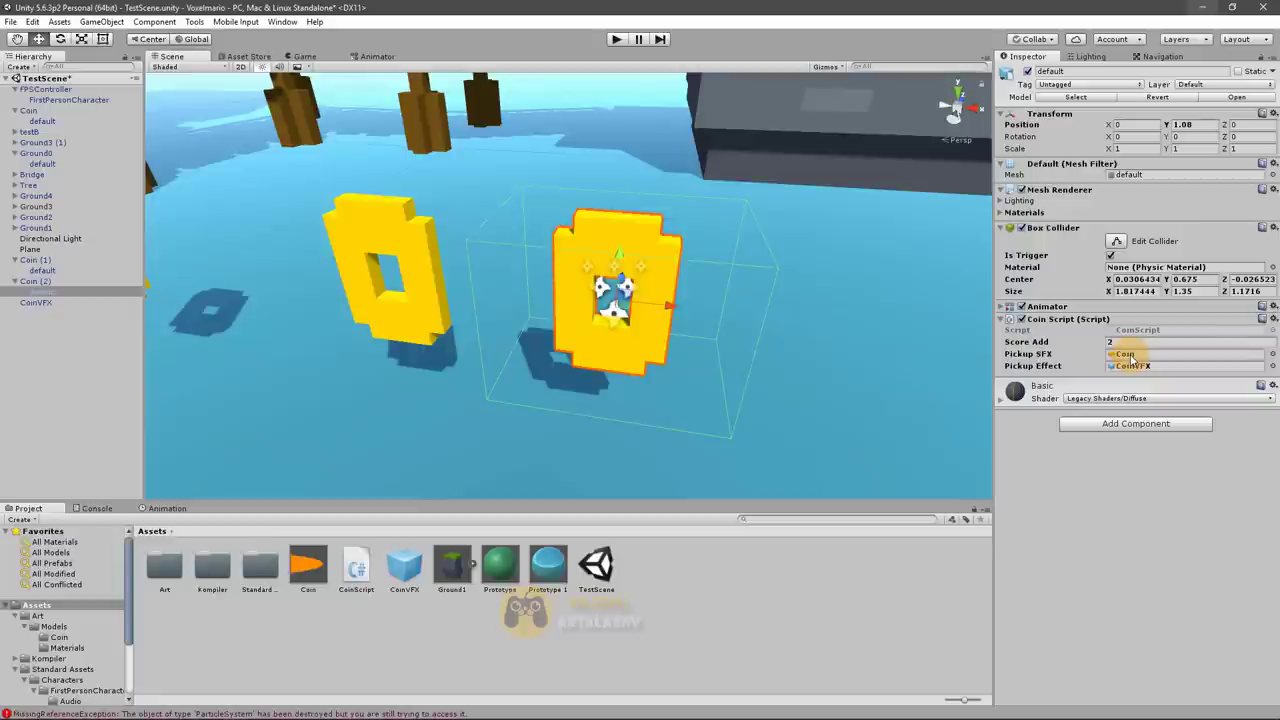
pyautogui.click(42, 280)
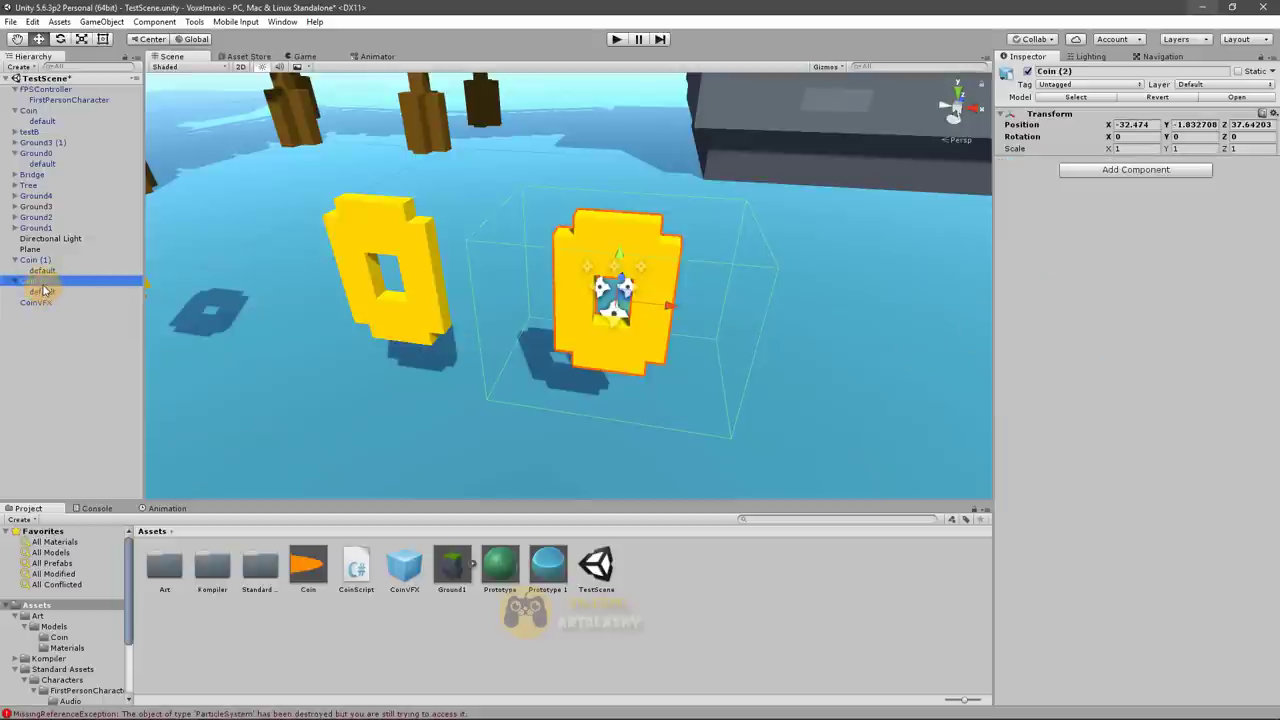
# Make Coin (2) a prefab in Assets and look at its child components
pyautogui.moveTo(44, 284); pyautogui.dragTo(765, 604)
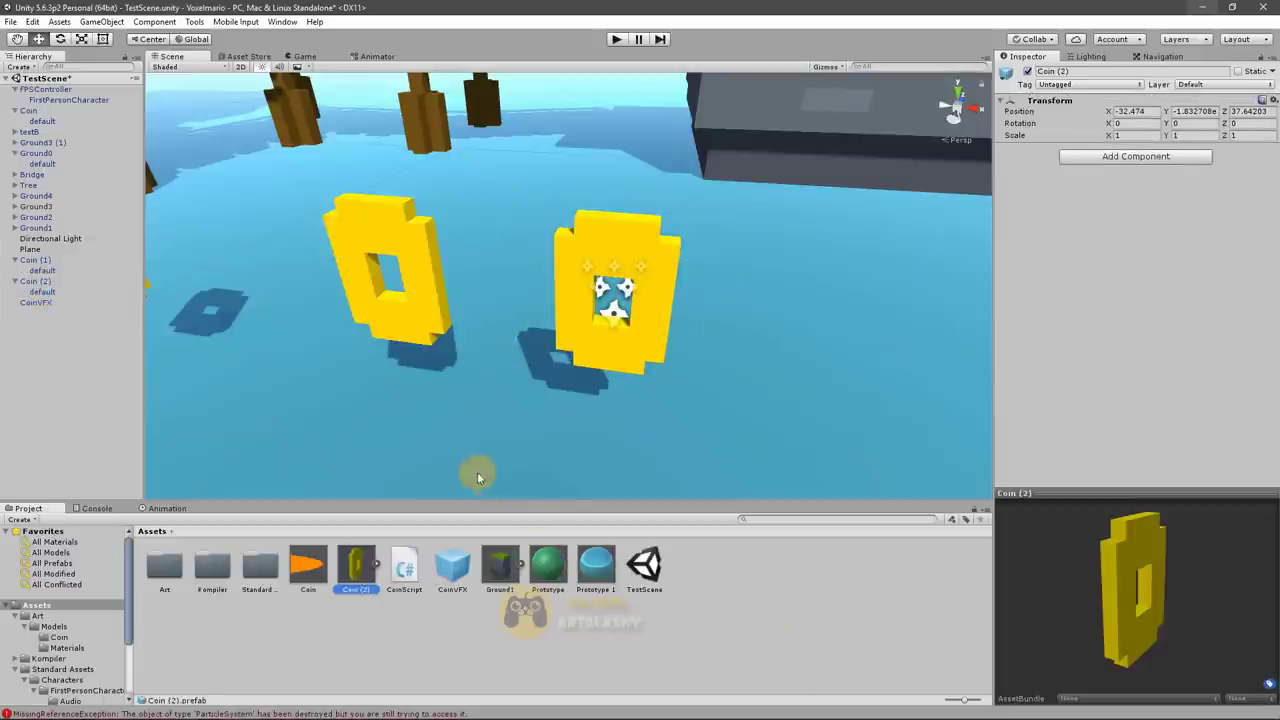
pyautogui.click(377, 564)
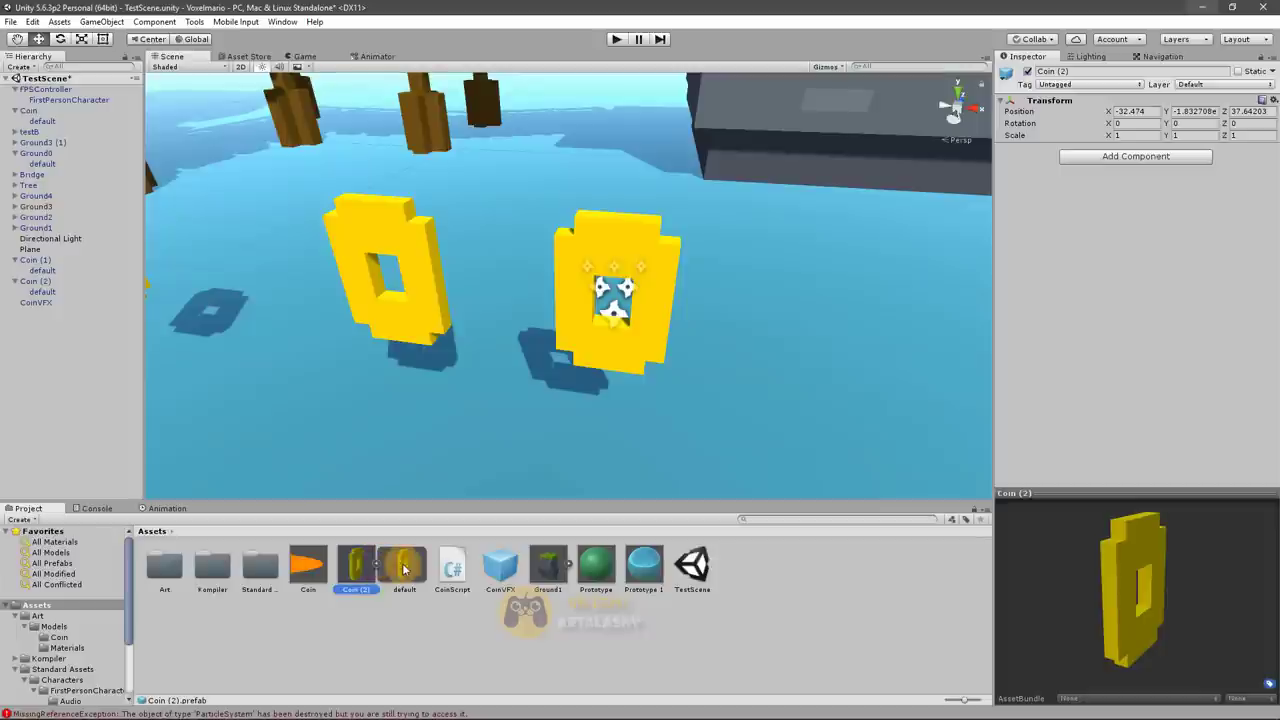
pyautogui.click(404, 569)
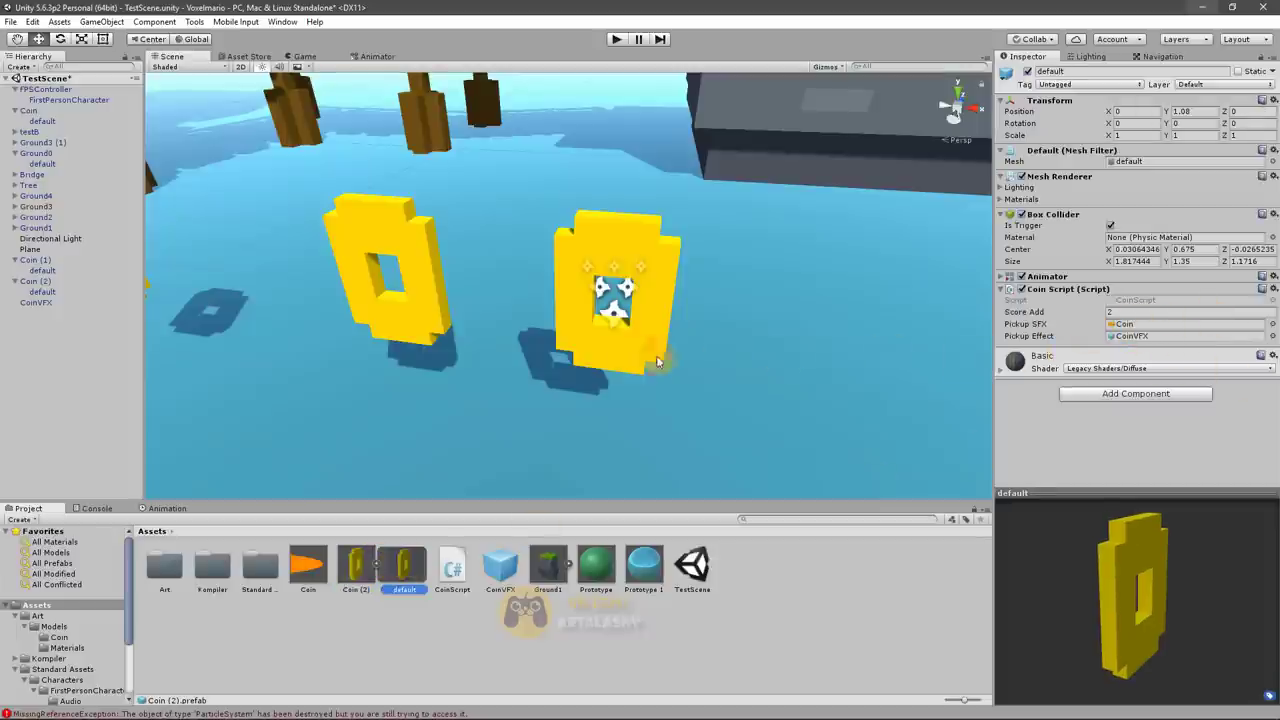
# Delete Coin (1), Coin (2) and CoinVFX from the scene, keeping the remaining Coin object
pyautogui.click(434, 286)
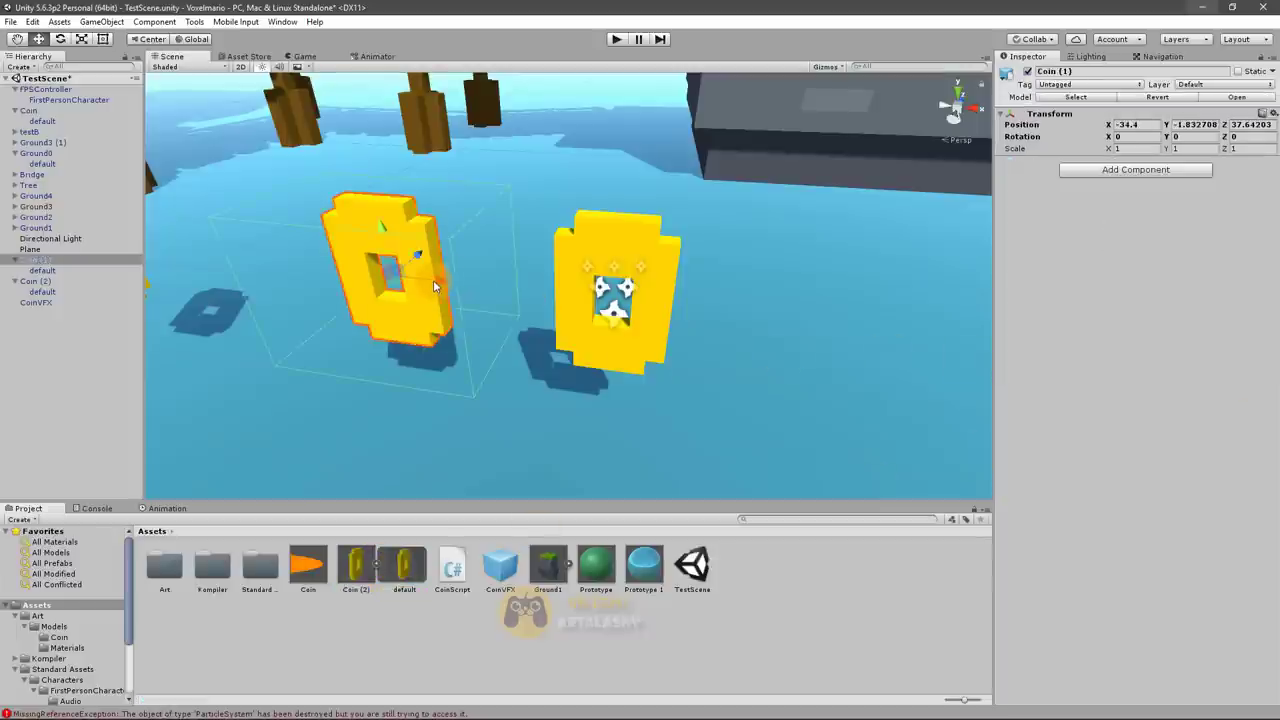
pyautogui.press('Delete')
pyautogui.click(590, 248)
pyautogui.press('Delete')
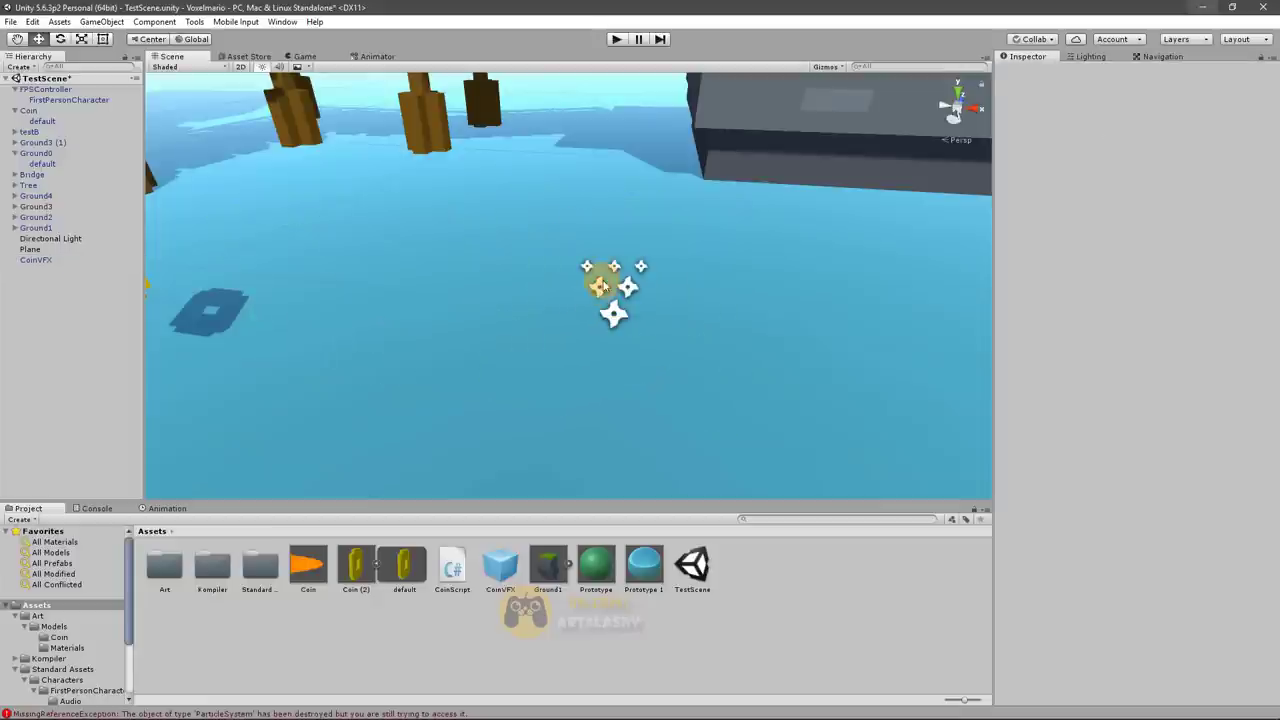
pyautogui.click(603, 287)
pyautogui.press('Delete')
pyautogui.click(353, 233)
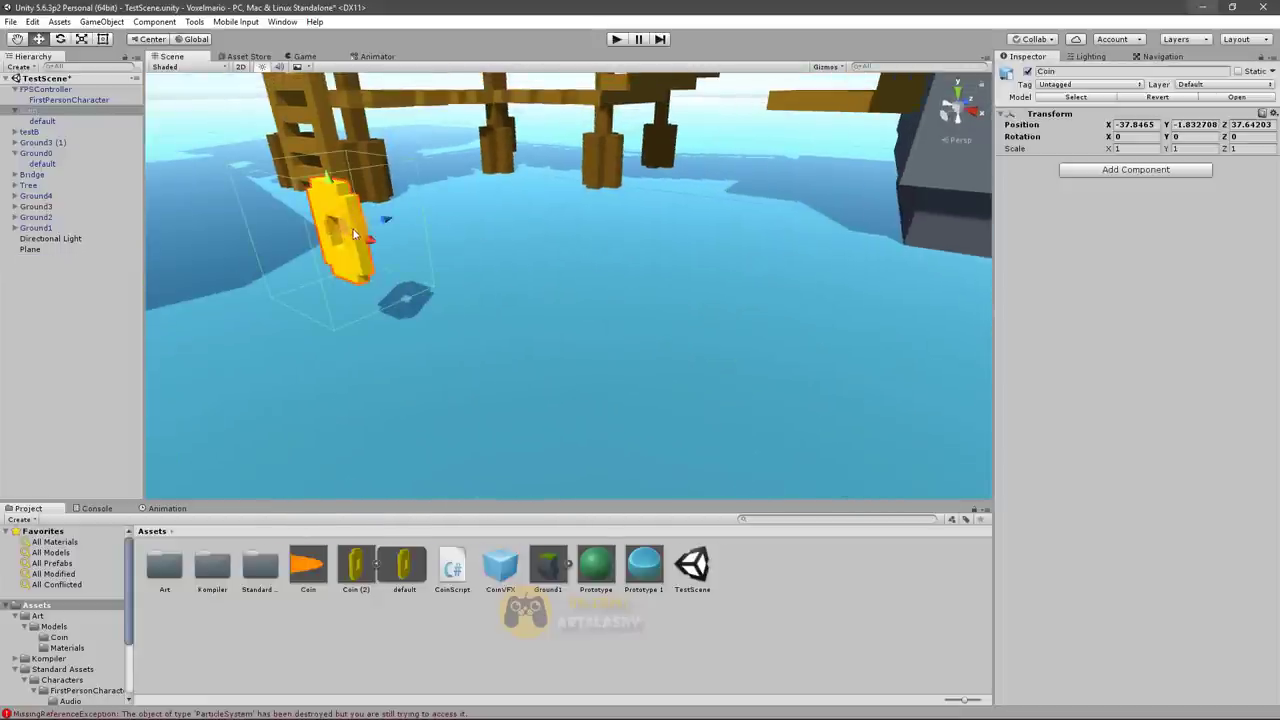
pyautogui.press('Delete')
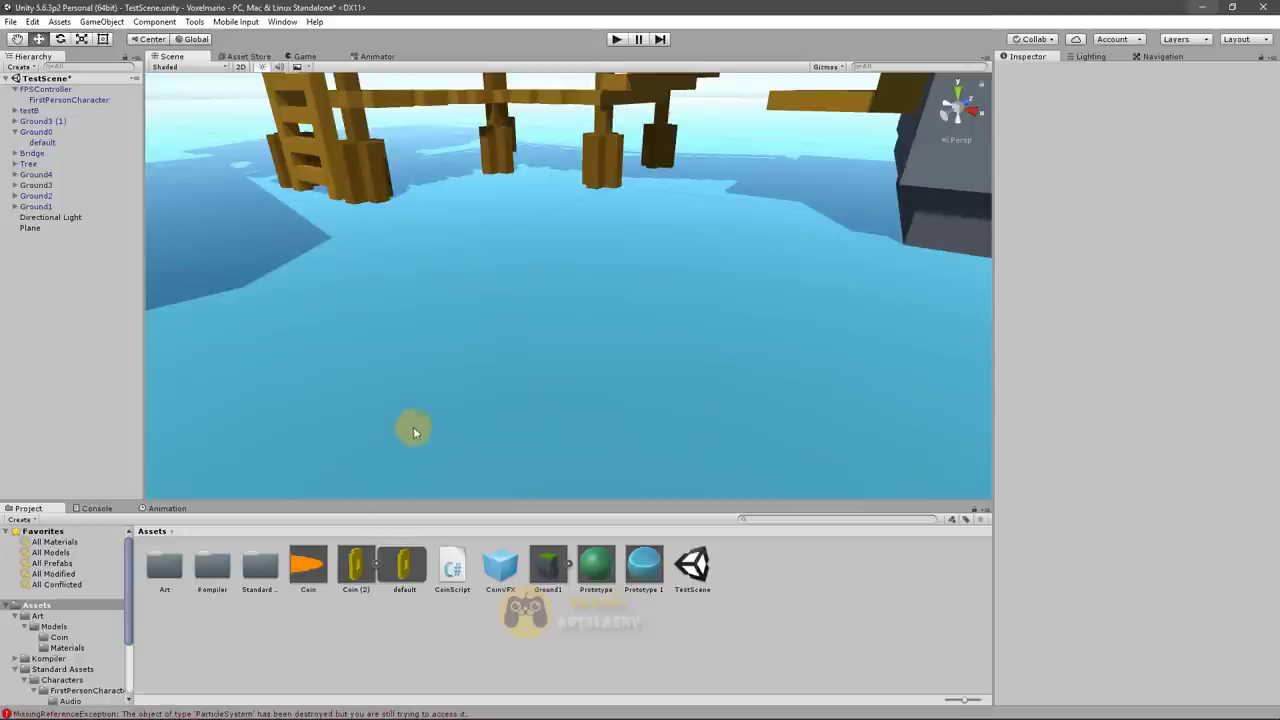
pyautogui.hotkey('ctrl', 'z')
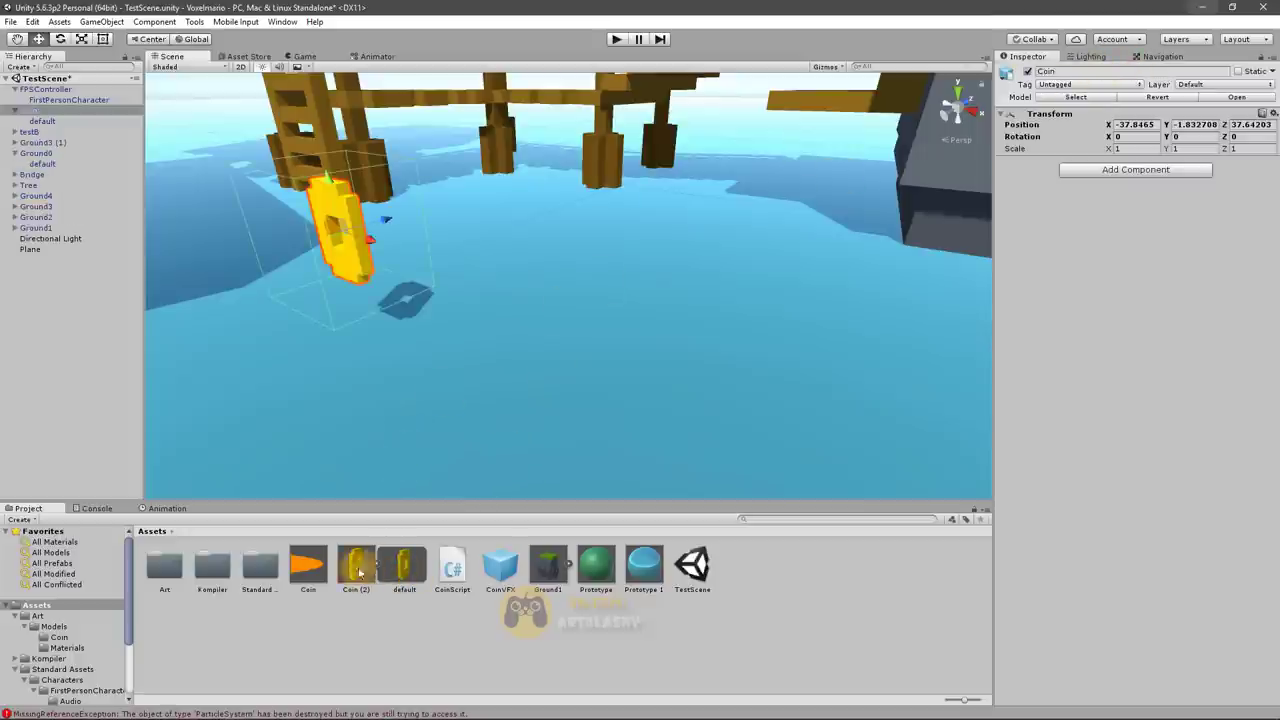
# Place a Coin (2) prefab above the water, then duplicate it and move the copy right
pyautogui.moveTo(356, 566); pyautogui.dragTo(760, 355)
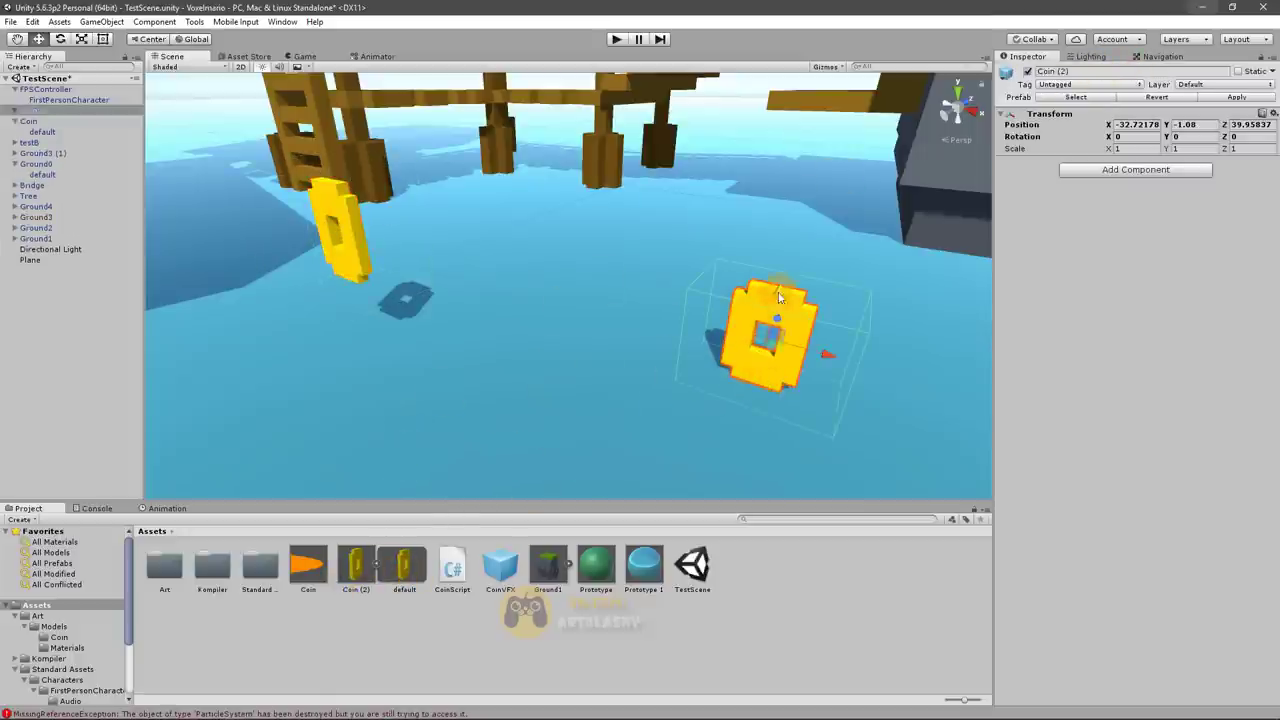
pyautogui.moveTo(777, 293); pyautogui.dragTo(777, 243)
pyautogui.moveTo(833, 280); pyautogui.dragTo(780, 266, button='middle')
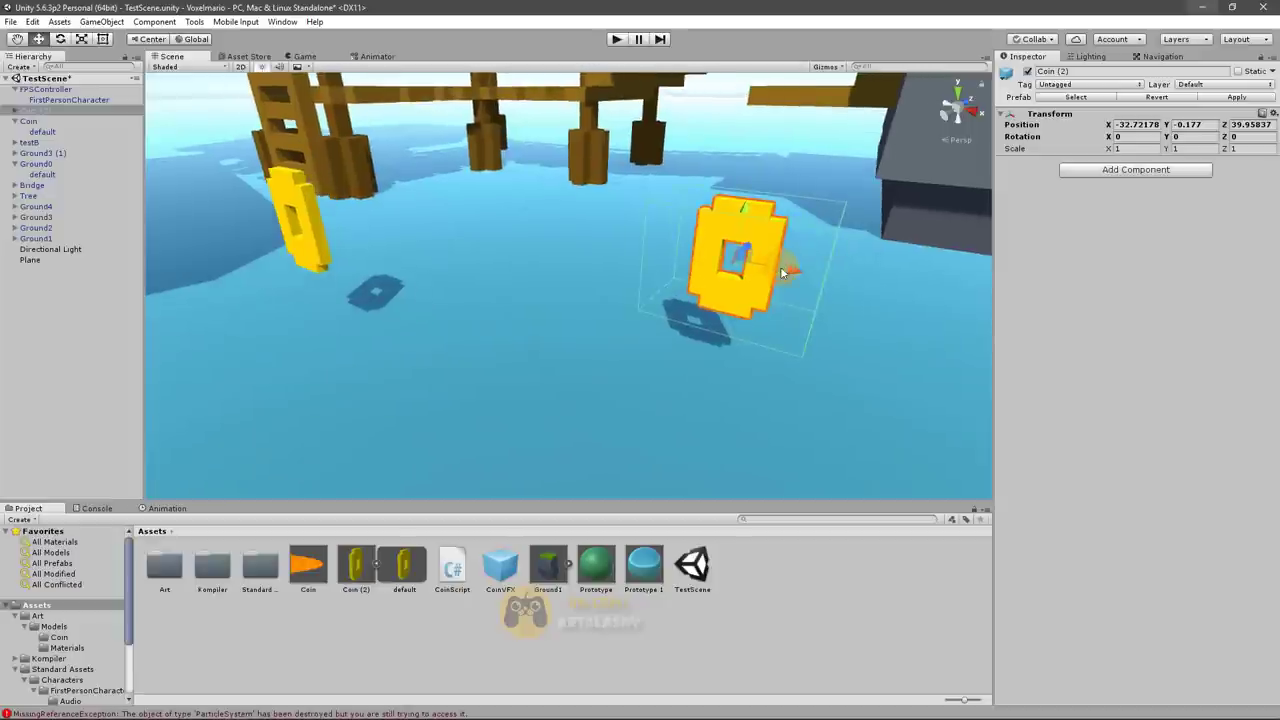
pyautogui.hotkey('ctrl', 'd')
pyautogui.moveTo(788, 270); pyautogui.dragTo(942, 328)
pyautogui.moveTo(942, 328); pyautogui.dragTo(872, 313, button='middle')
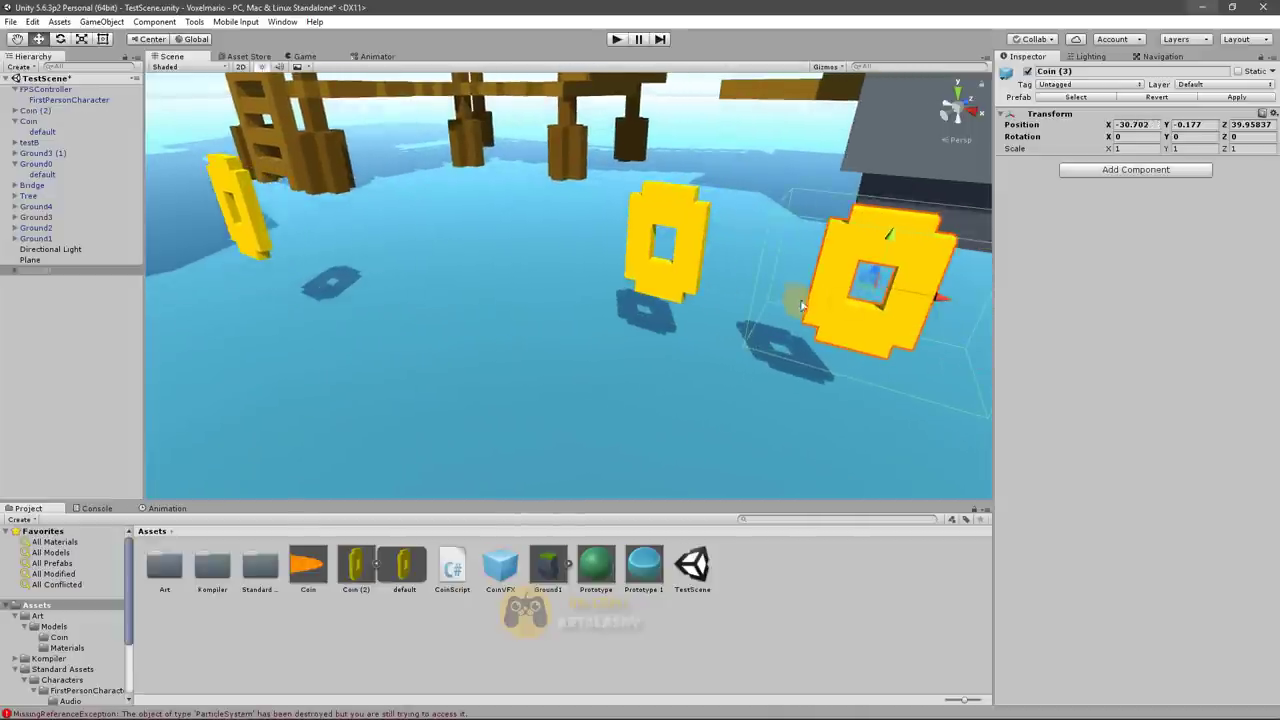
pyautogui.click(908, 268)
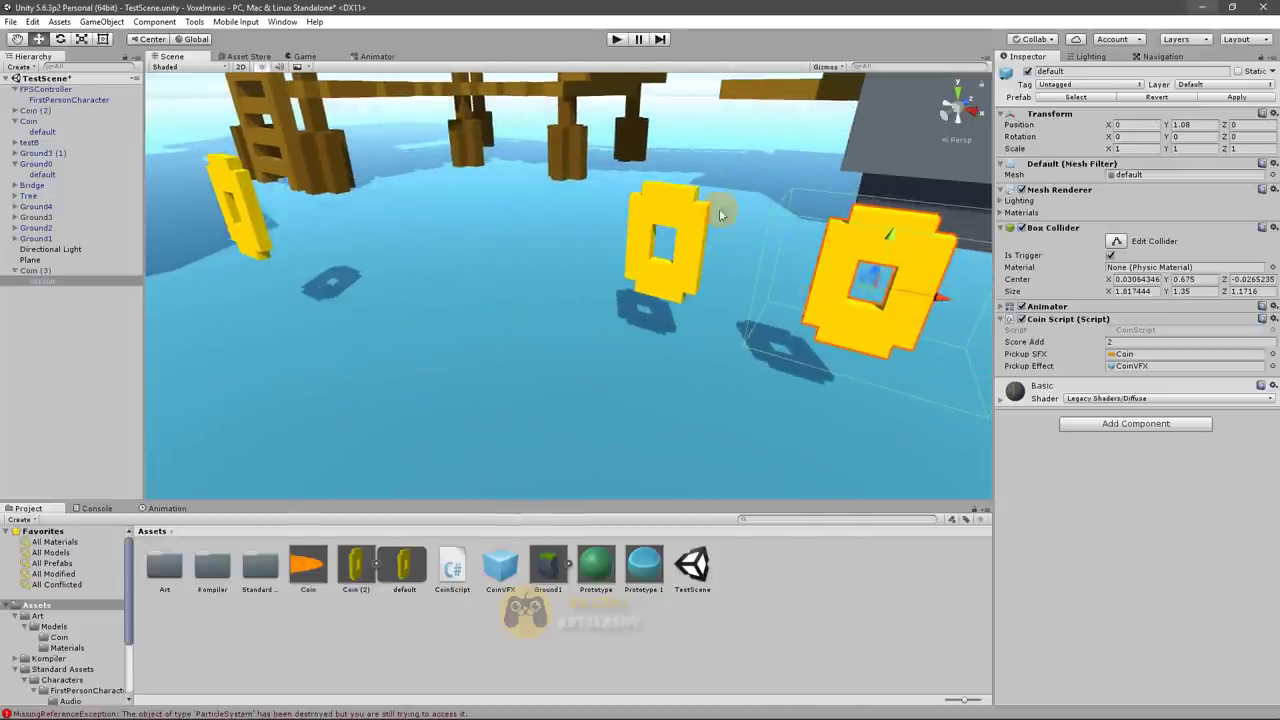
pyautogui.moveTo(908, 268); pyautogui.dragTo(785, 251, button='right')
pyautogui.click(785, 251)
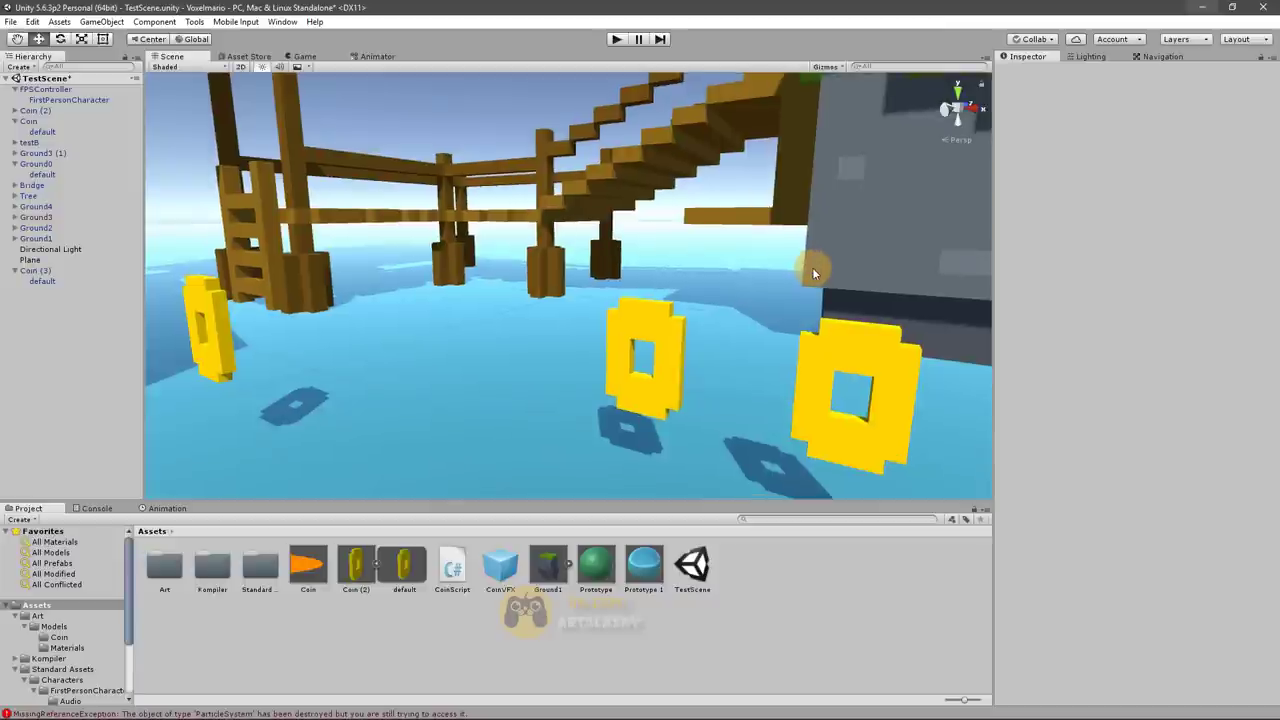
pyautogui.moveTo(848, 343); pyautogui.dragTo(837, 349, button='right')
pyautogui.hotkey('alt', 'Tab')
# Glance at the coins from above in Unity, then return to CoinScript in Visual Studio
pyautogui.press('Tab')
pyautogui.press('Tab')
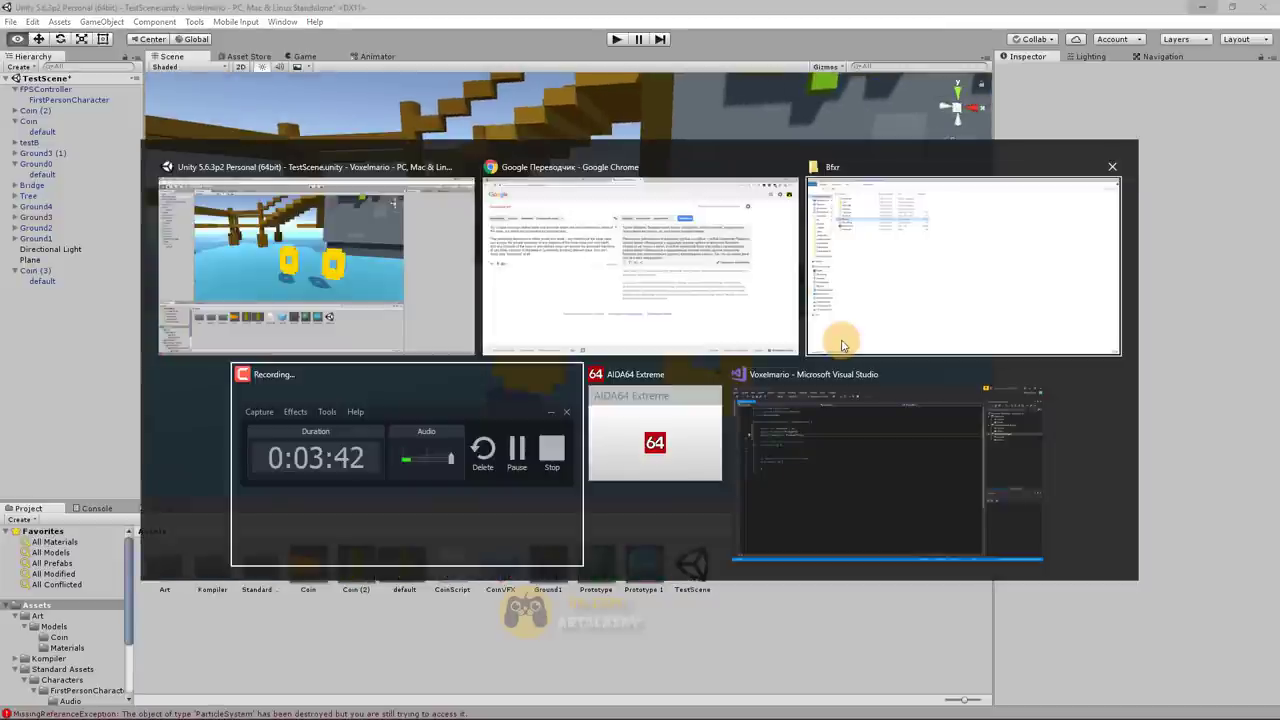
pyautogui.press('Tab')
pyautogui.press('Tab')
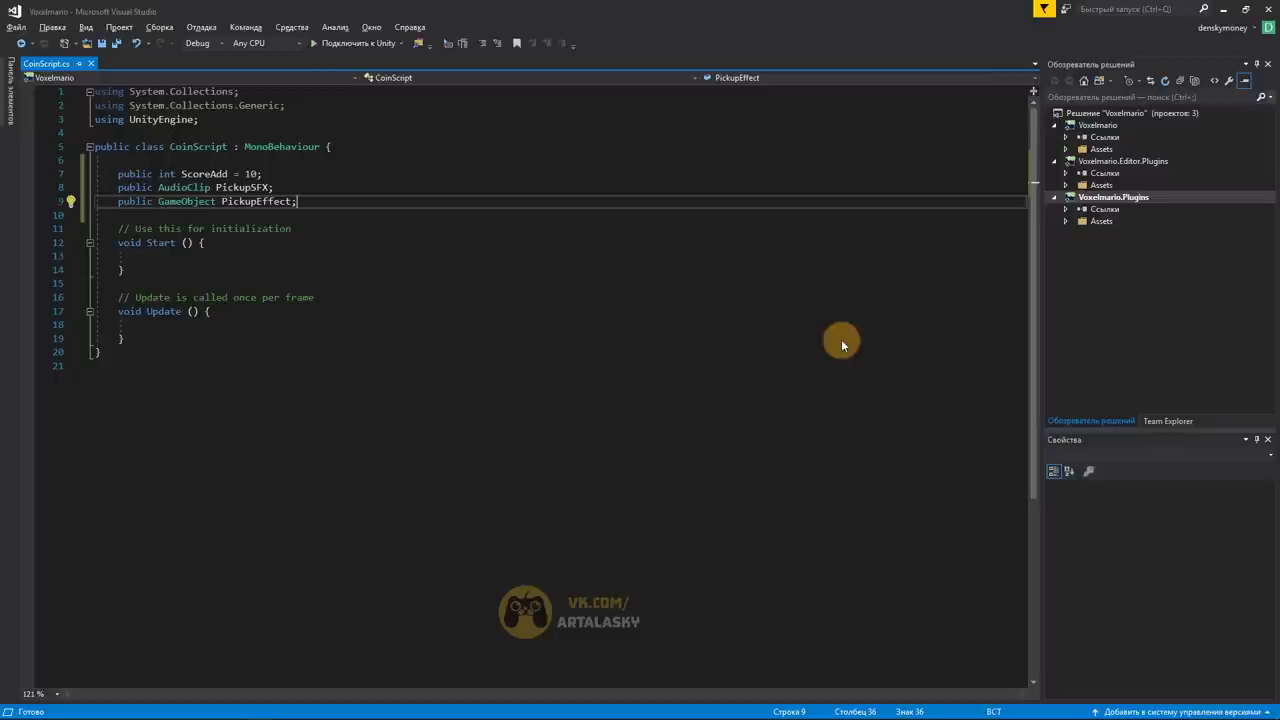
pyautogui.hotkey('alt', 'Tab')
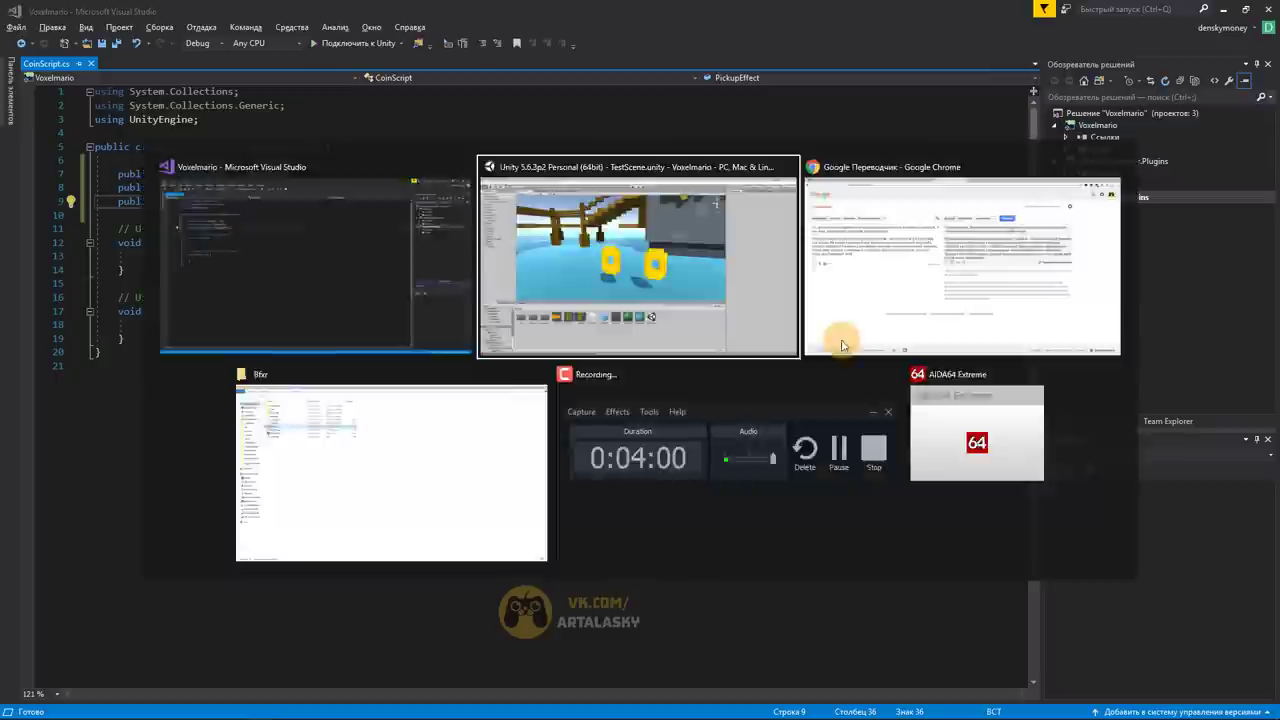
pyautogui.click(695, 330)
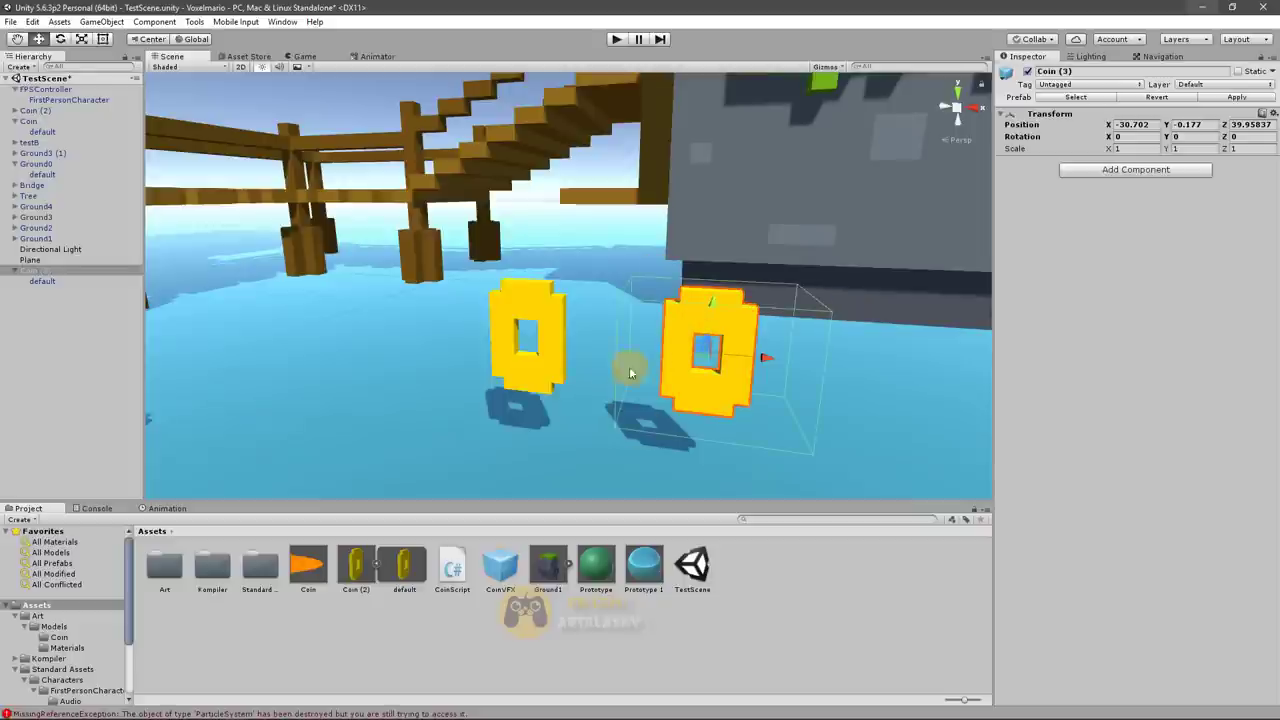
pyautogui.moveTo(686, 422)
pyautogui.keyDown('alt'); pyautogui.mouseDown()
pyautogui.moveTo(390, 386)
pyautogui.moveTo(530, 322)
pyautogui.mouseUp(); pyautogui.keyUp('alt')
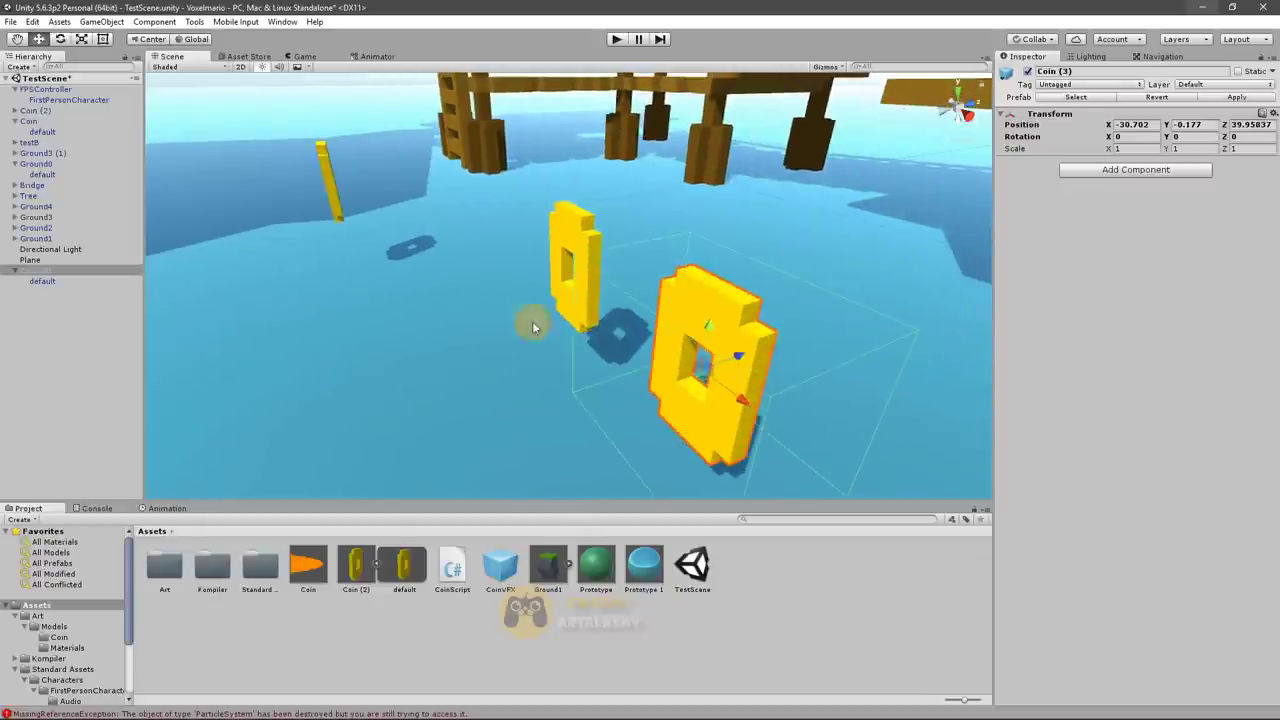
pyautogui.hotkey('alt', 'Tab')
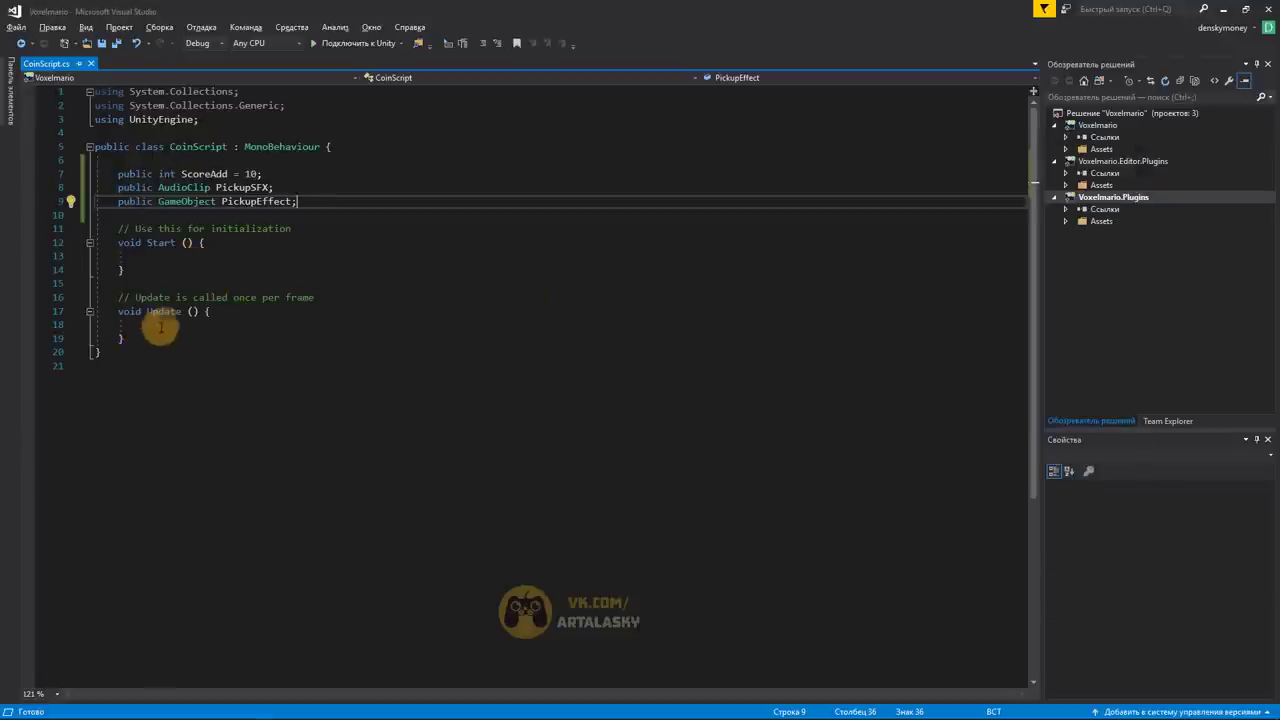
# Replace the Start and Update methods with an IntelliSense-generated OnTriggerEnter handler
pyautogui.moveTo(171, 338); pyautogui.dragTo(33, 233)
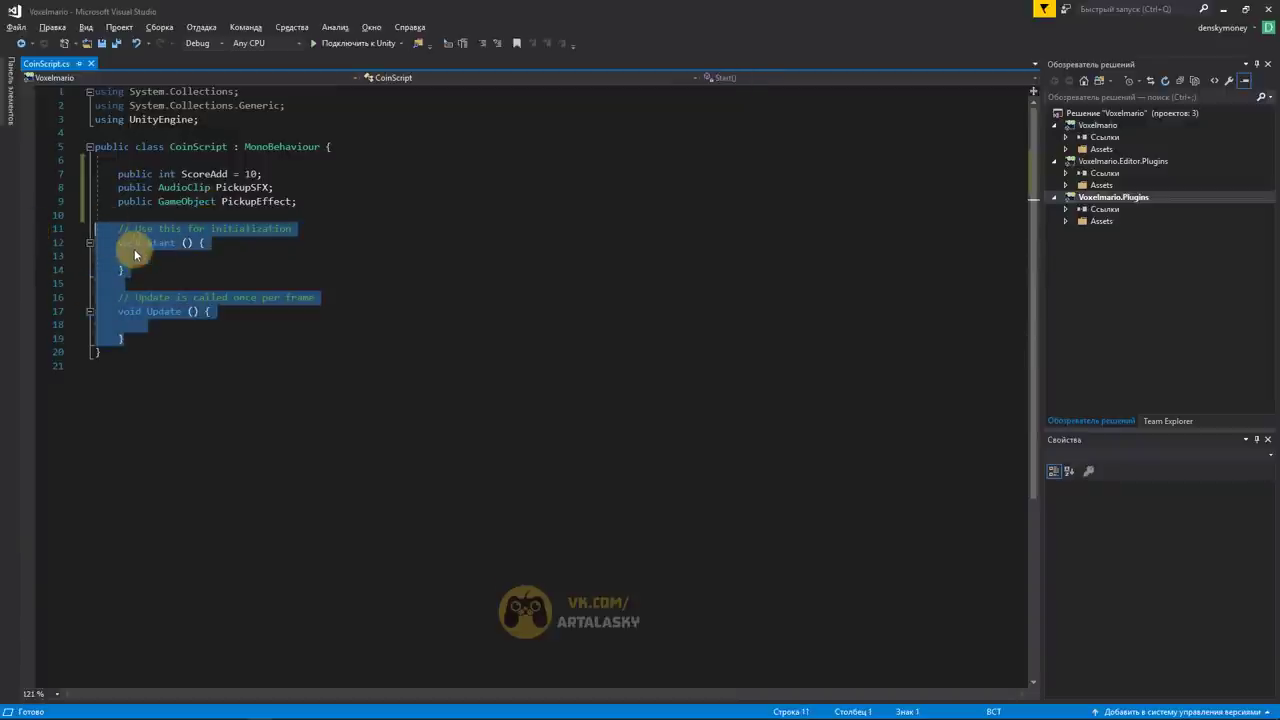
pyautogui.press('Delete')
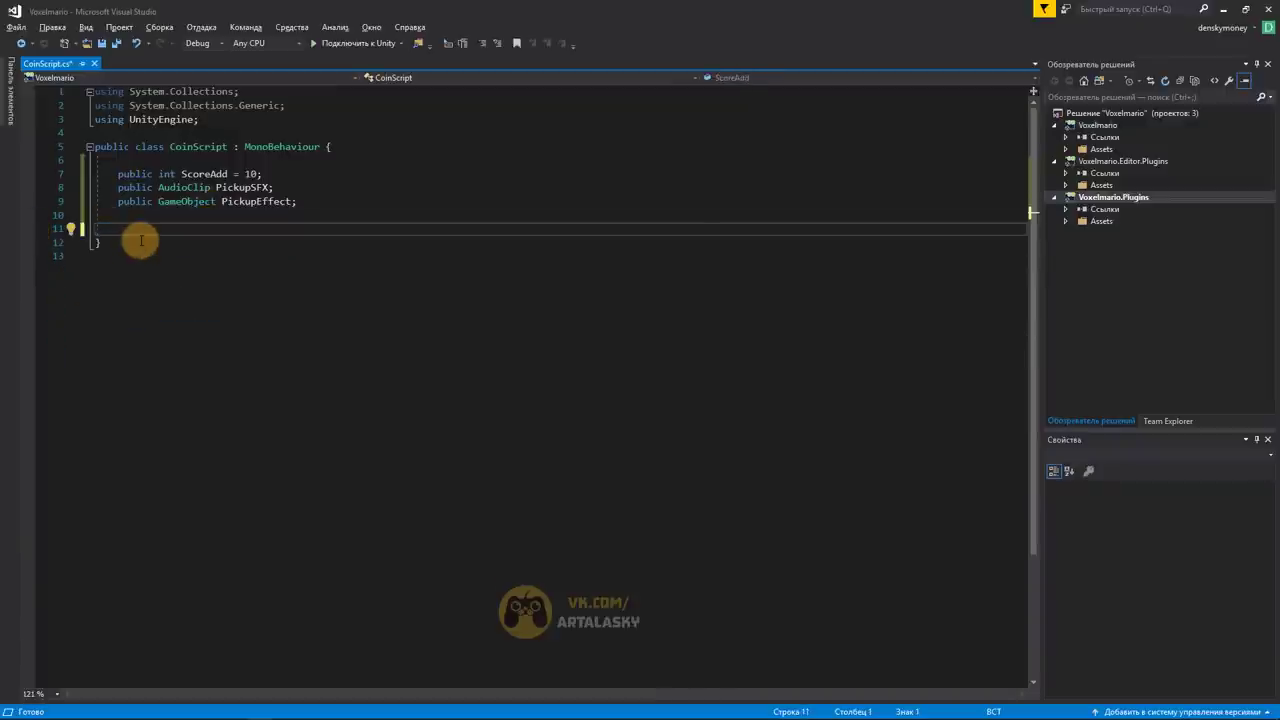
pyautogui.press('Tab')
pyautogui.write('void')
pyautogui.write(' OnTrigger')
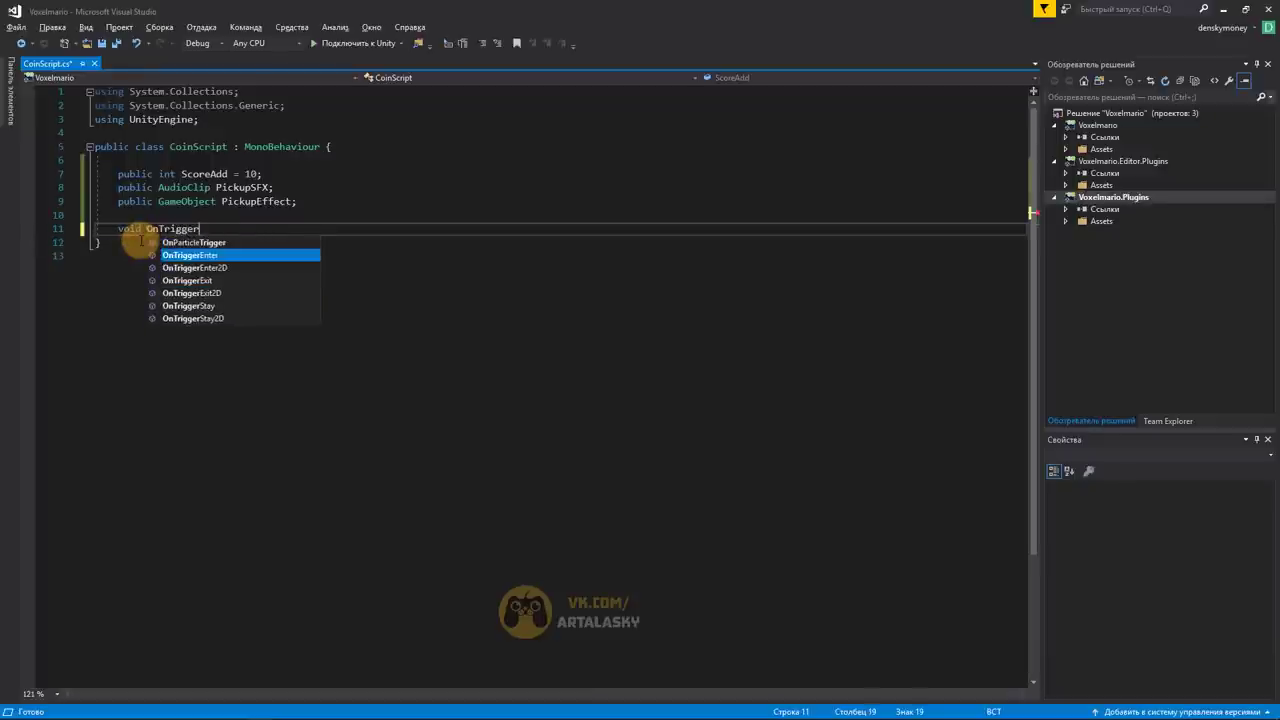
pyautogui.press('Return')
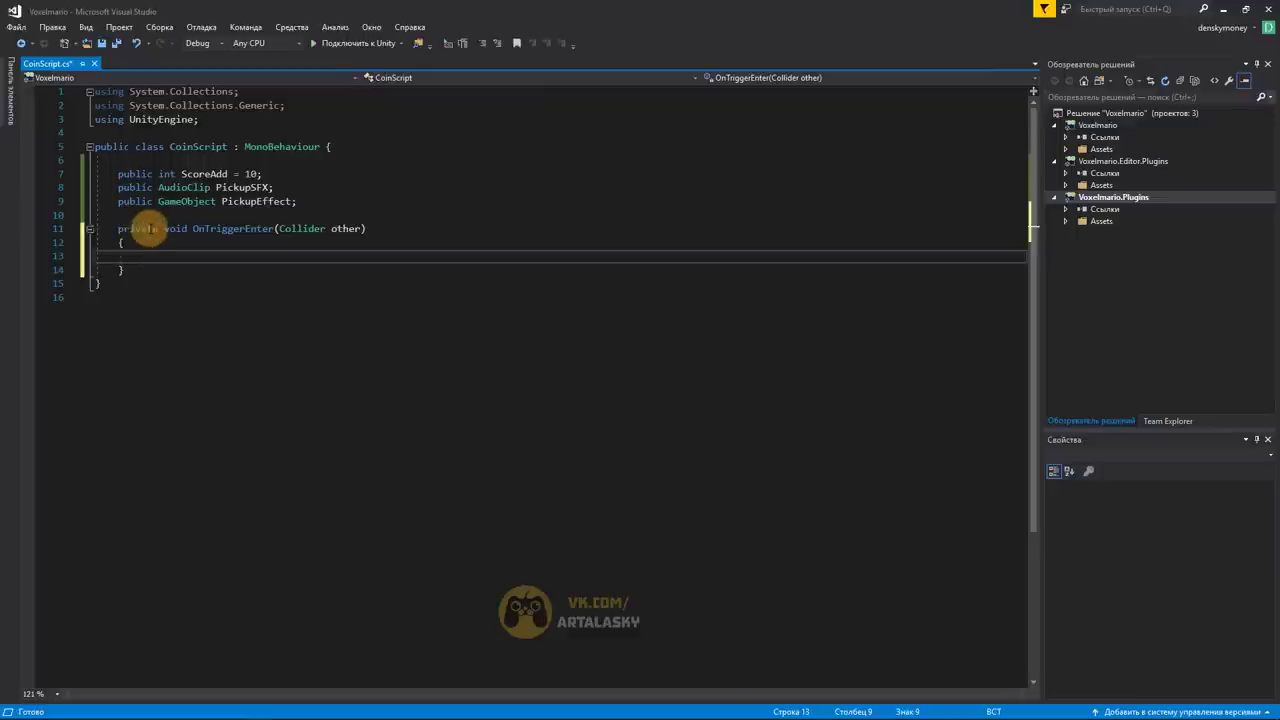
# Remove the 'private' modifier from OnTriggerEnter(Collider other) and go back to Unity
pyautogui.moveTo(160, 229); pyautogui.dragTo(118, 221)
pyautogui.press('BackSpace')
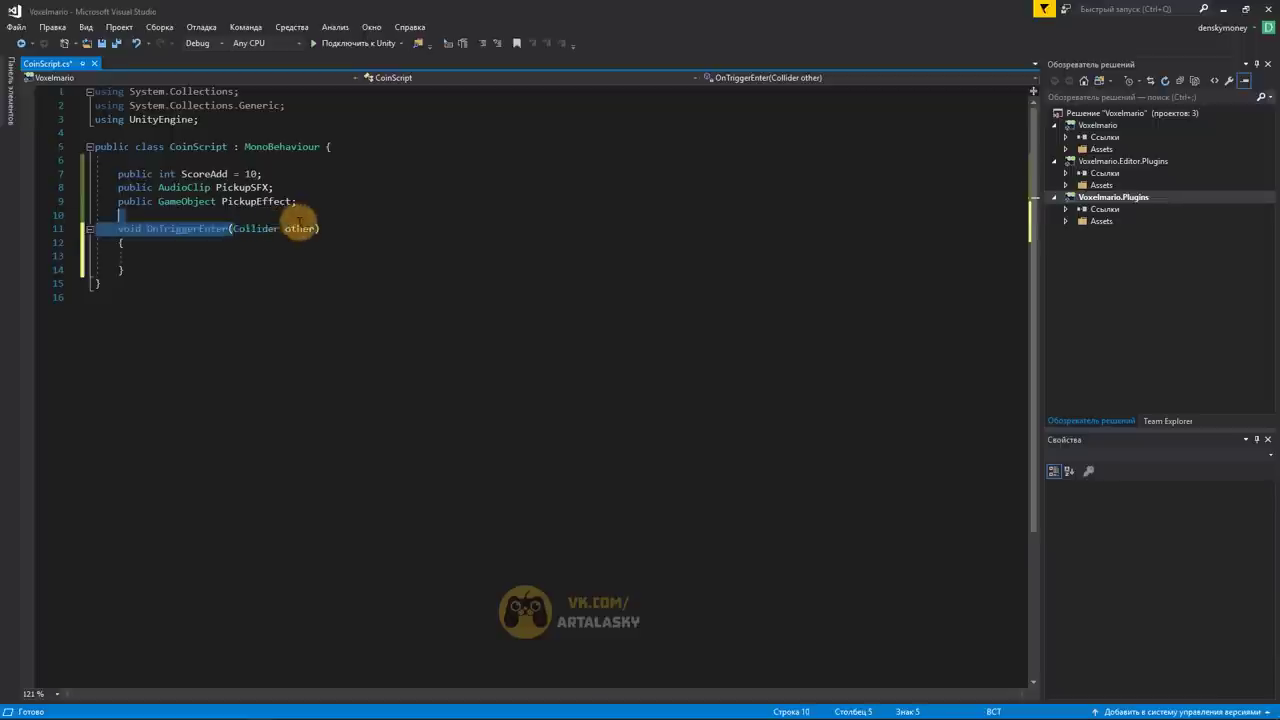
pyautogui.moveTo(232, 229); pyautogui.dragTo(315, 228)
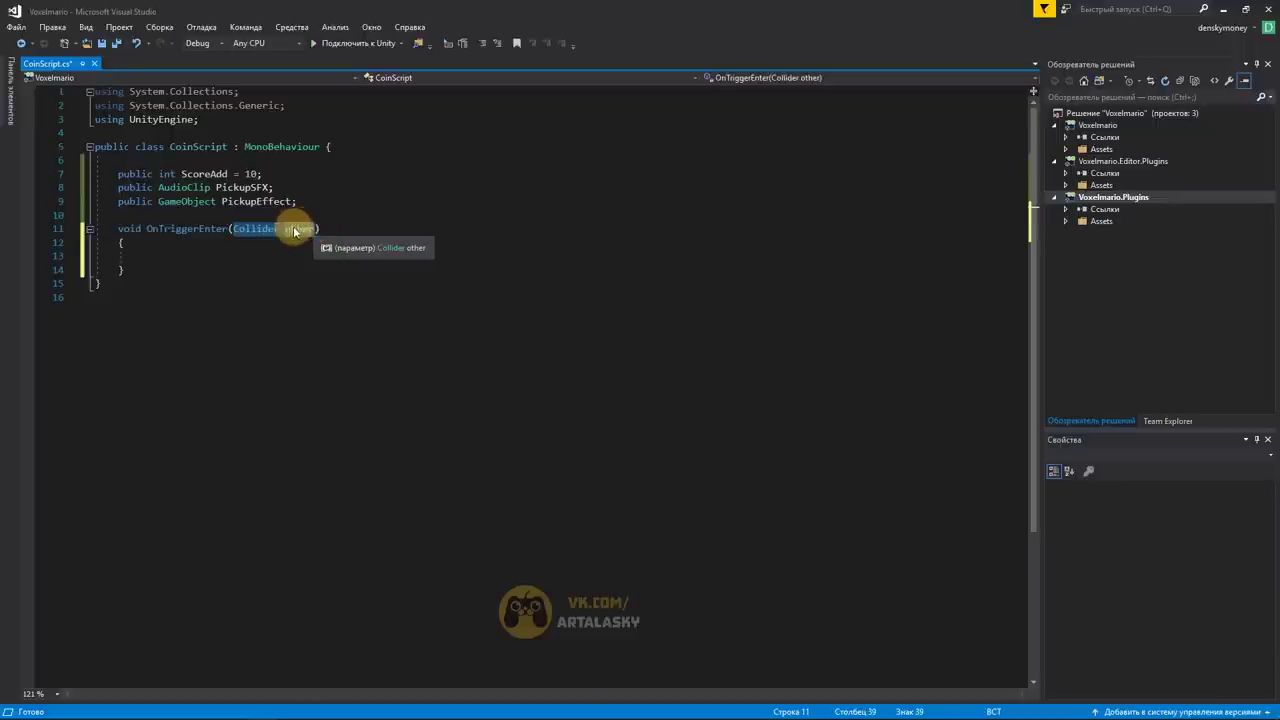
pyautogui.click(281, 229)
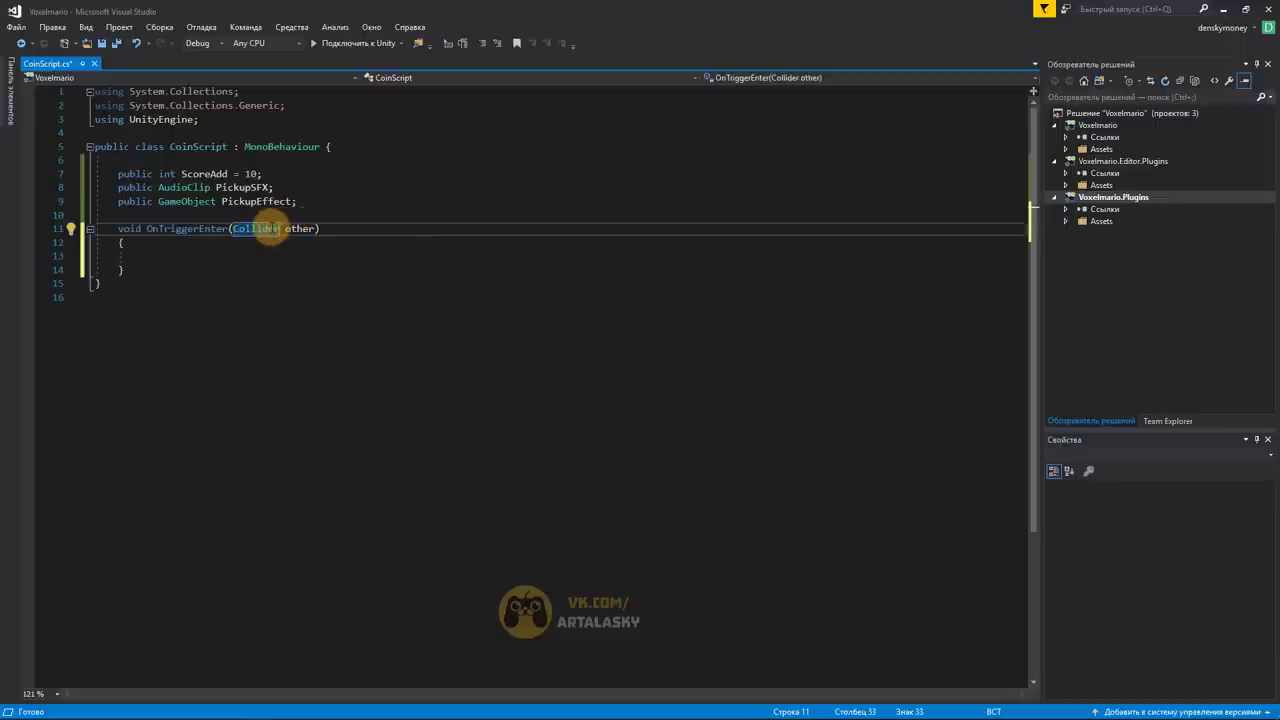
pyautogui.hotkey('alt', 'Tab')
pyautogui.press('Tab')
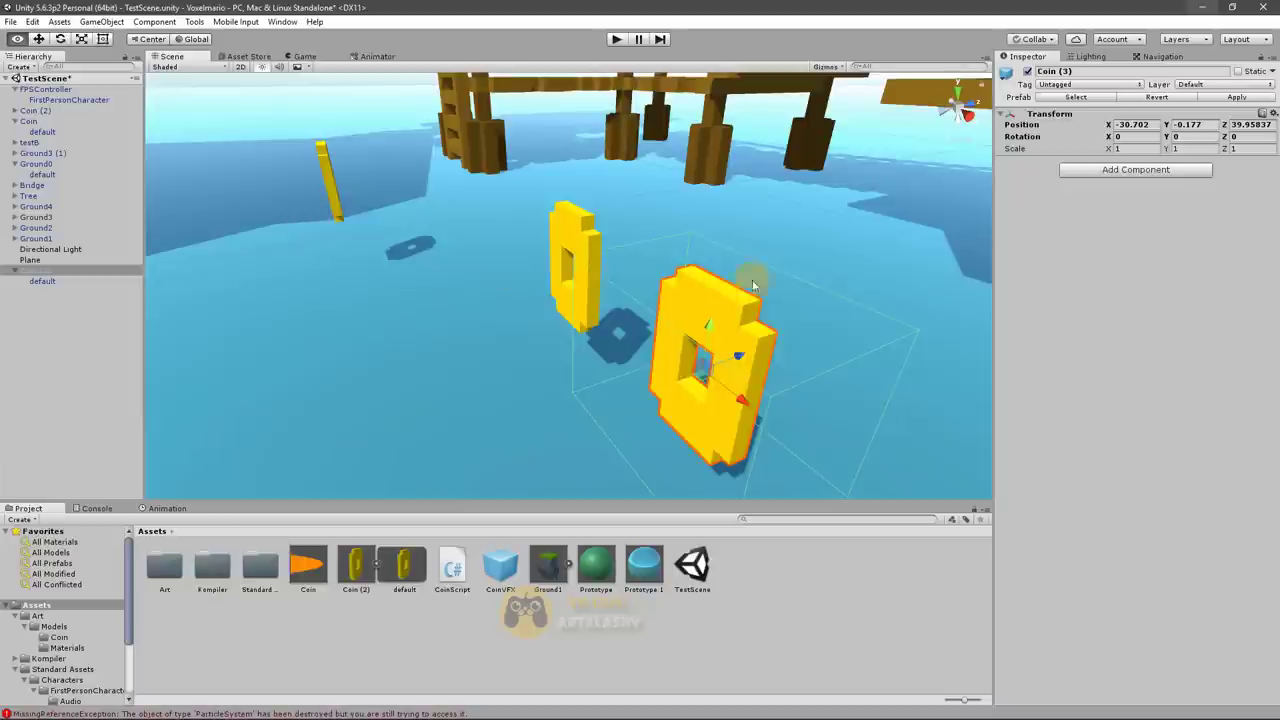
# Confirm the coin's 'default' child has an Is Trigger Box Collider and Coin Script
pyautogui.click(705, 330)
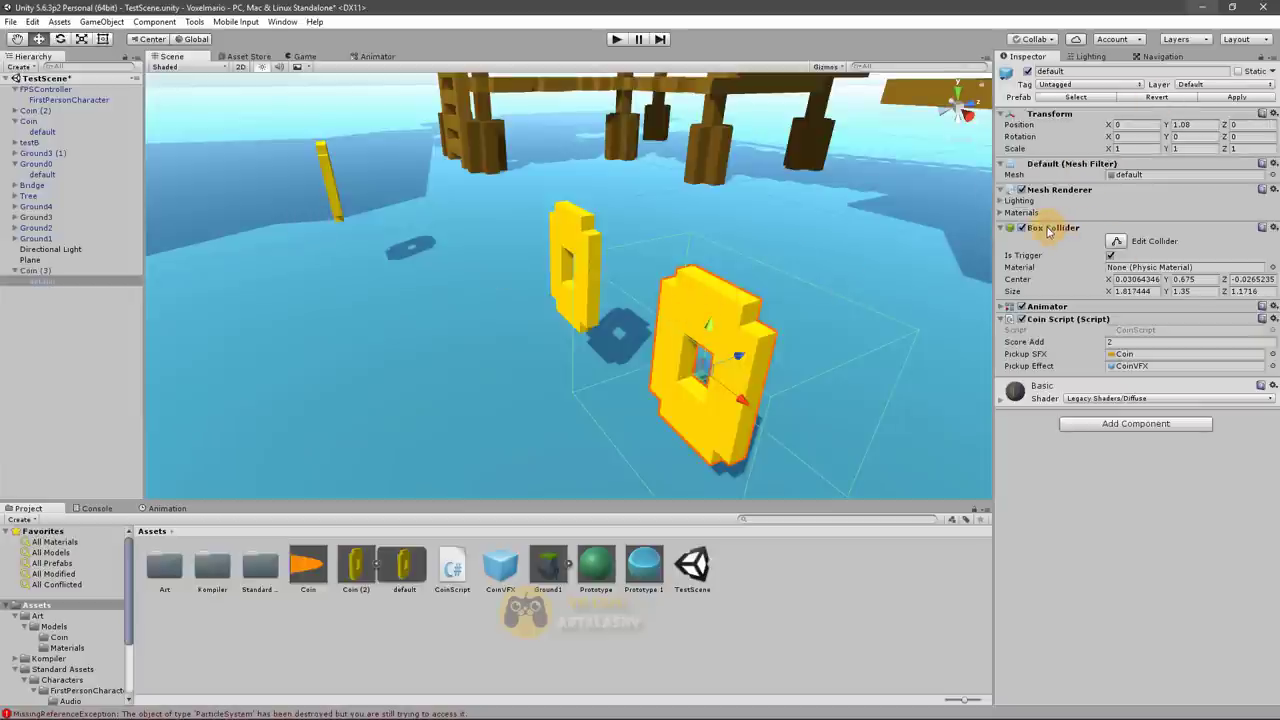
pyautogui.hotkey('alt', 'Tab')
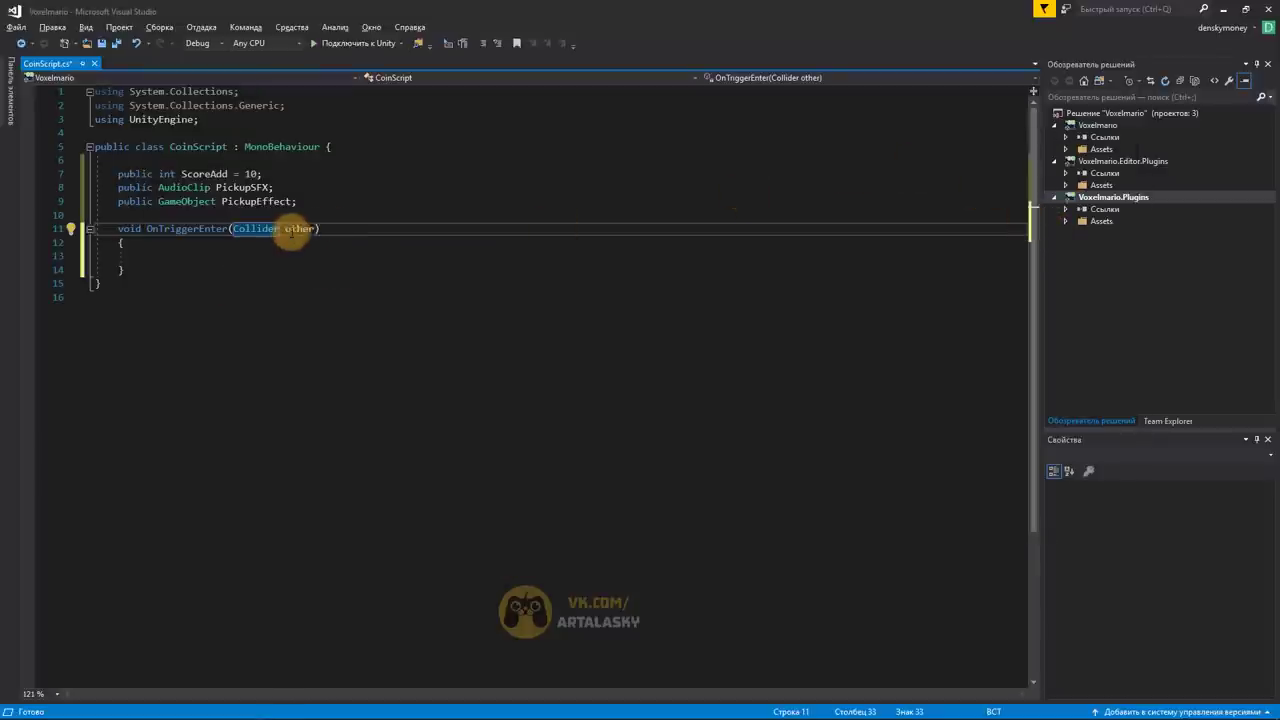
# Review the GameObject field, OnTriggerEnter name and 'other' parameter in CoinScript
pyautogui.click(307, 229)
pyautogui.click(314, 230)
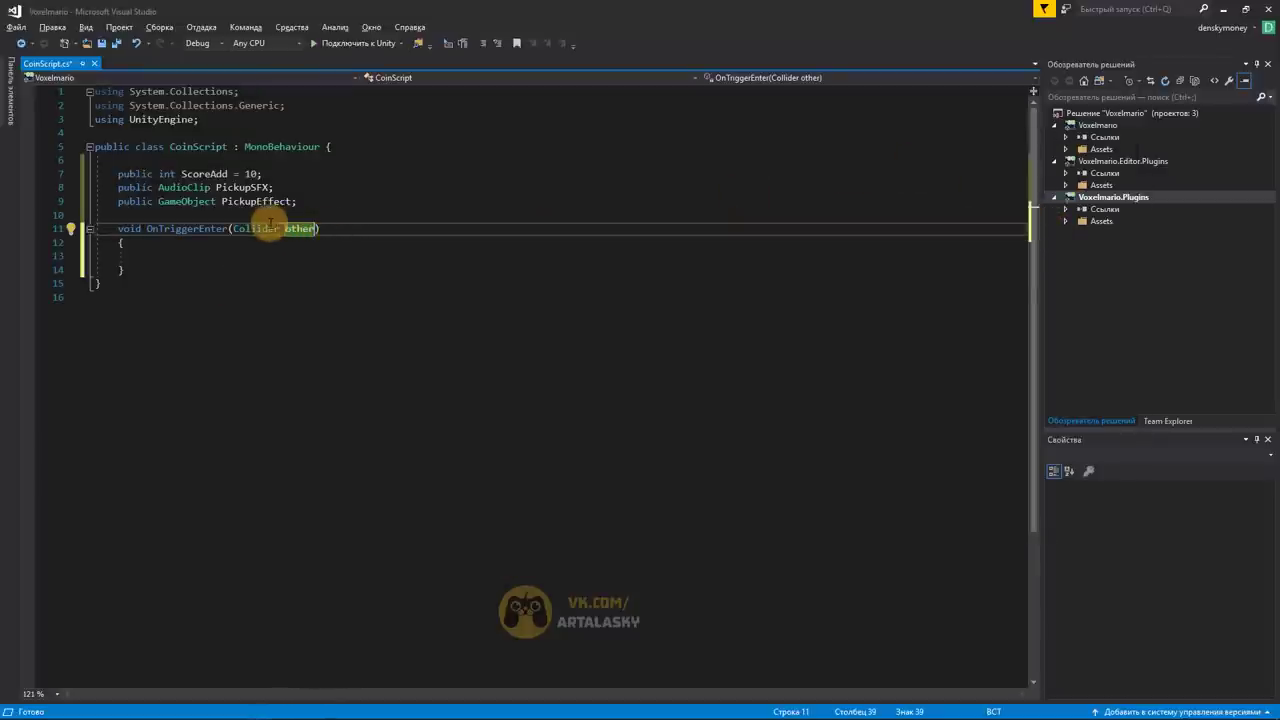
pyautogui.moveTo(274, 243)
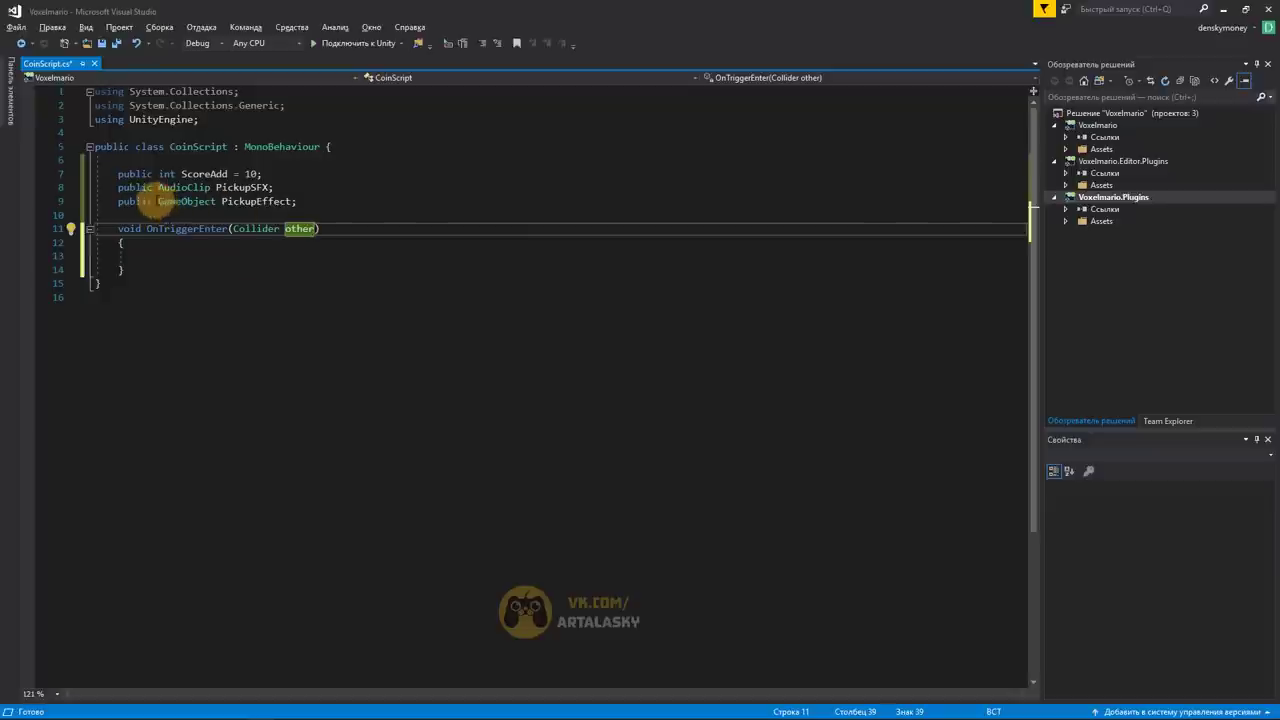
pyautogui.doubleClick(186, 201)
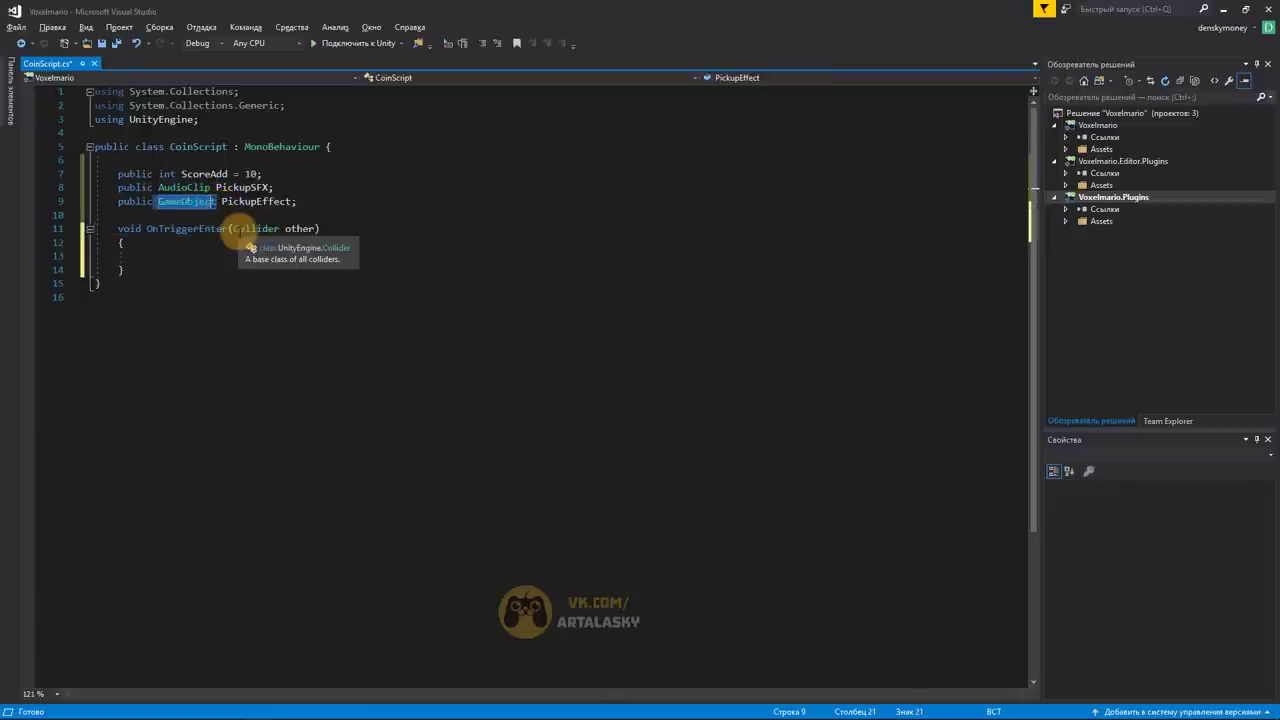
pyautogui.click(212, 229)
pyautogui.doubleClick(212, 229)
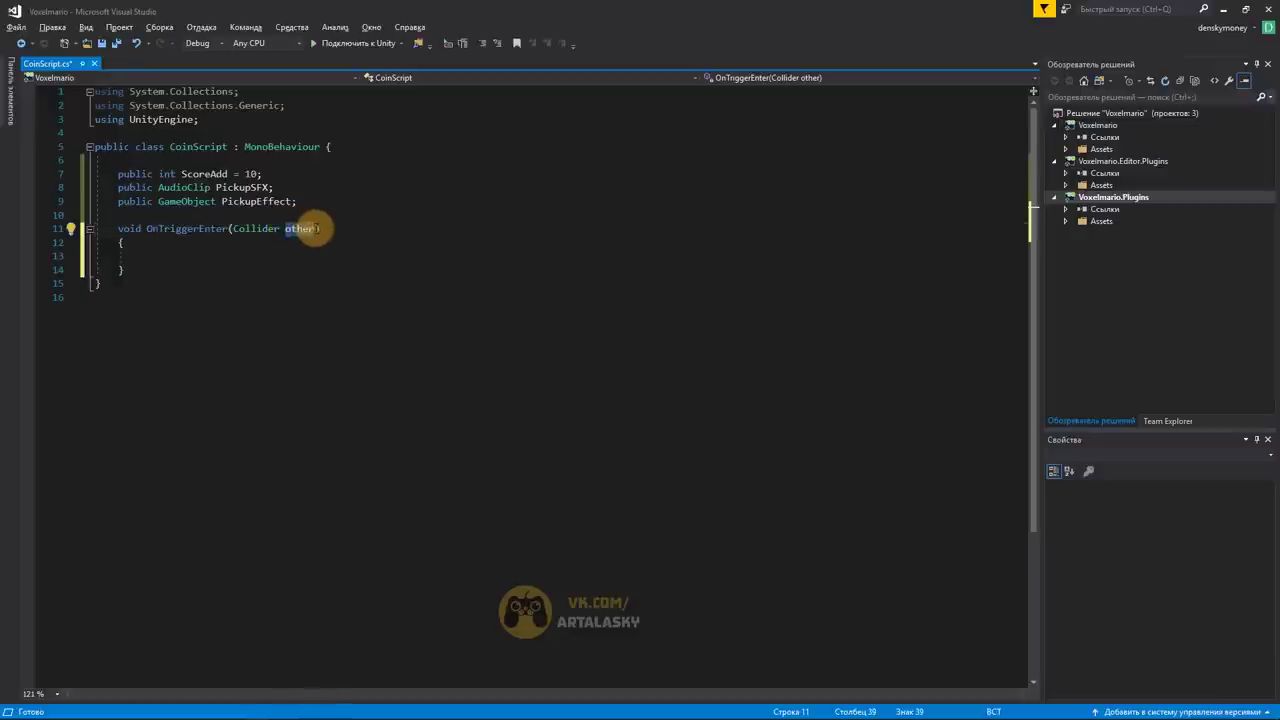
pyautogui.doubleClick(305, 229)
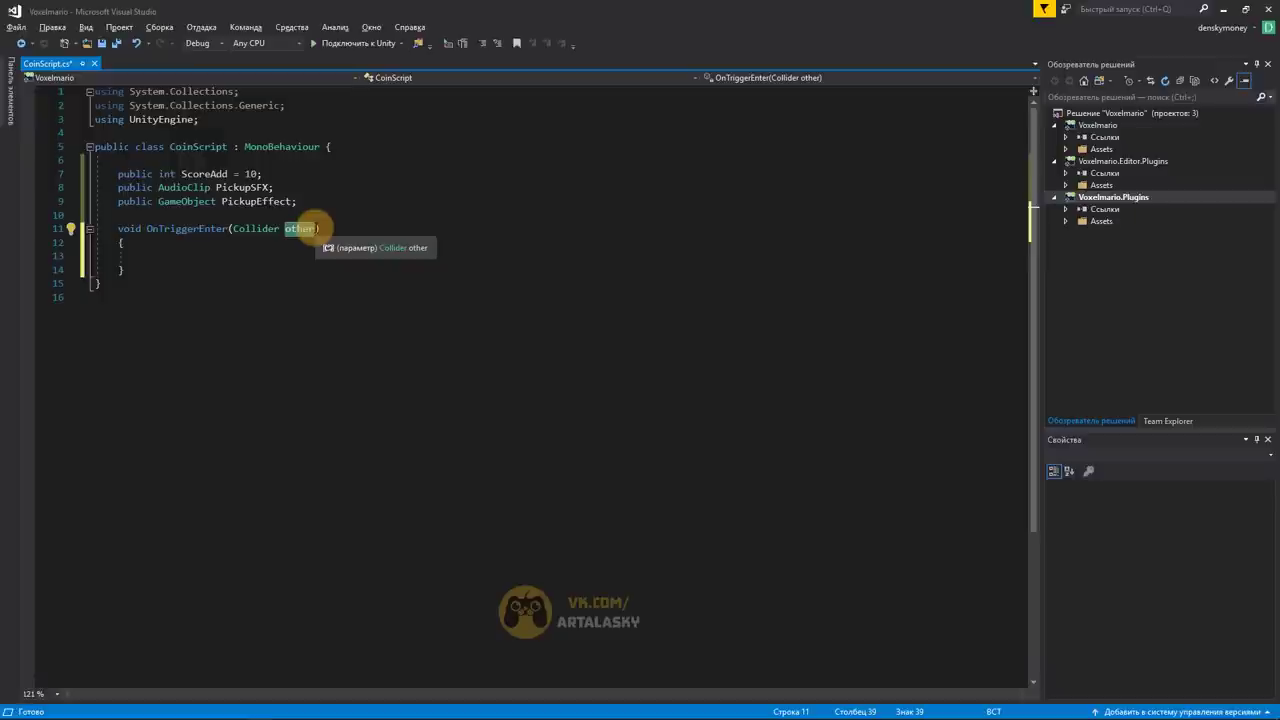
# Start the OnTriggerEnter body with 'other.', then select the parameter name for renaming
pyautogui.click(165, 256)
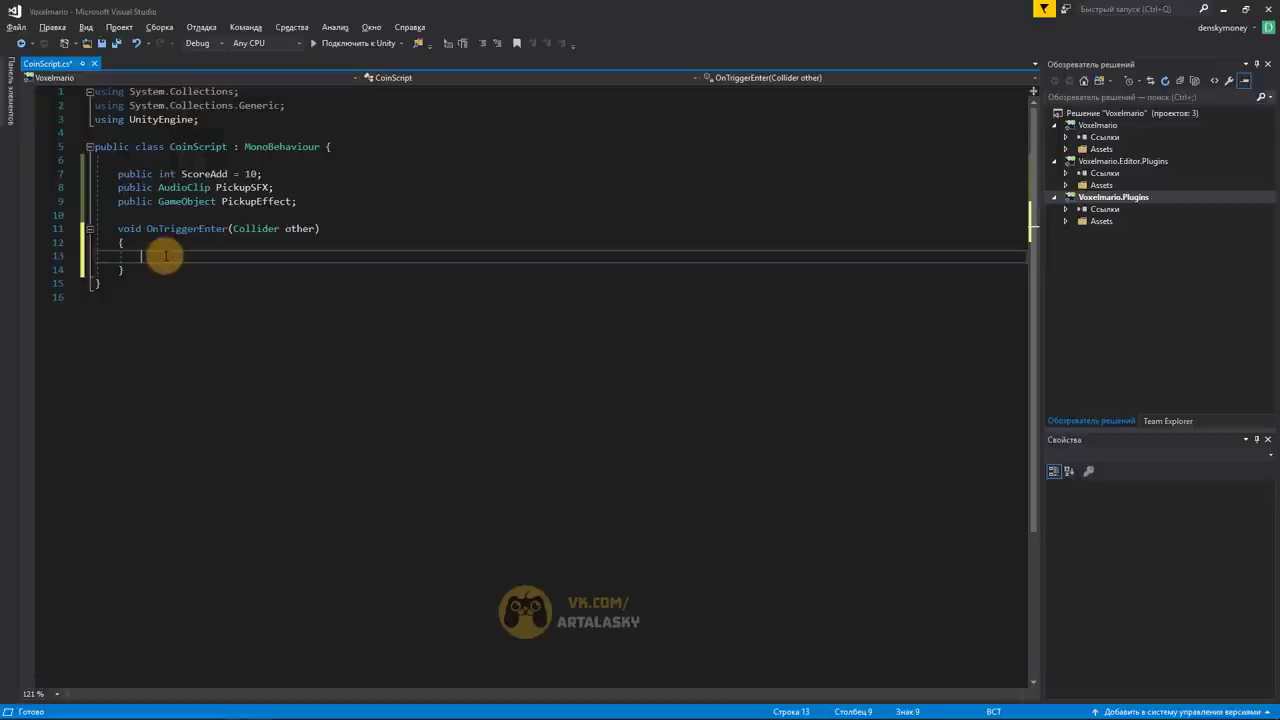
pyautogui.write('o')
pyautogui.write('ther')
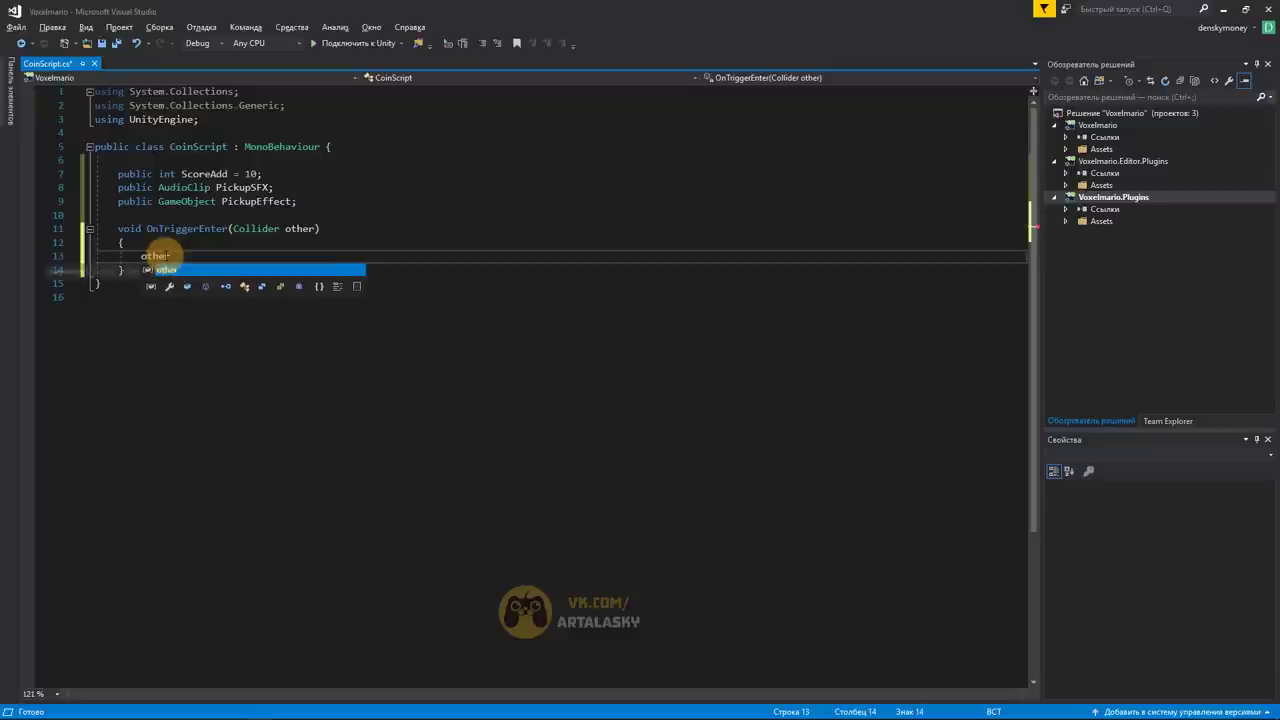
pyautogui.write('.')
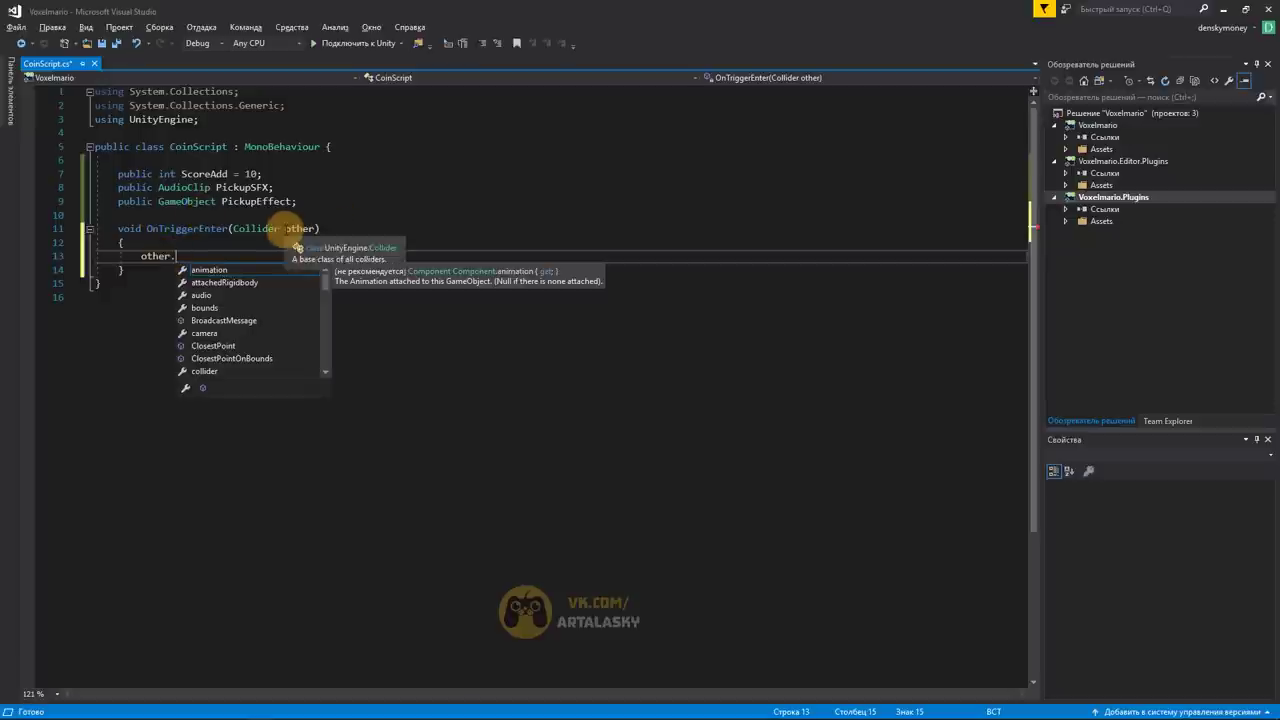
pyautogui.click(305, 229)
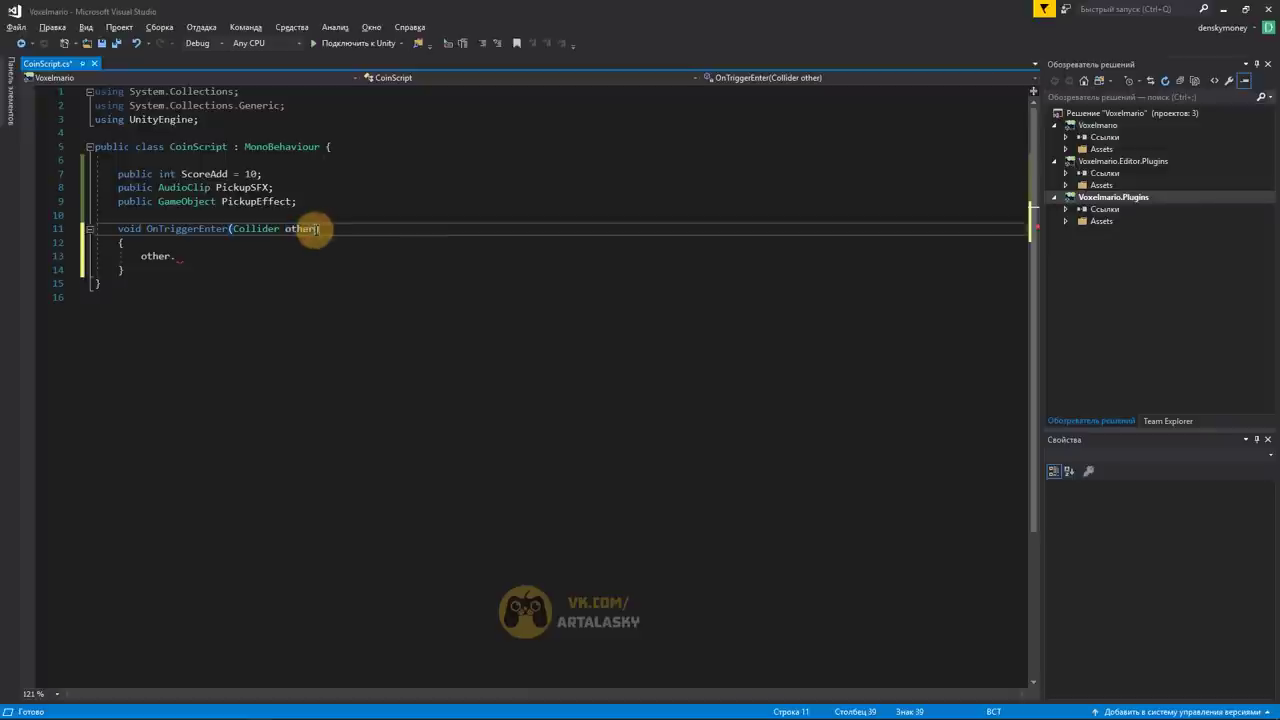
pyautogui.click(290, 229)
pyautogui.click(286, 229)
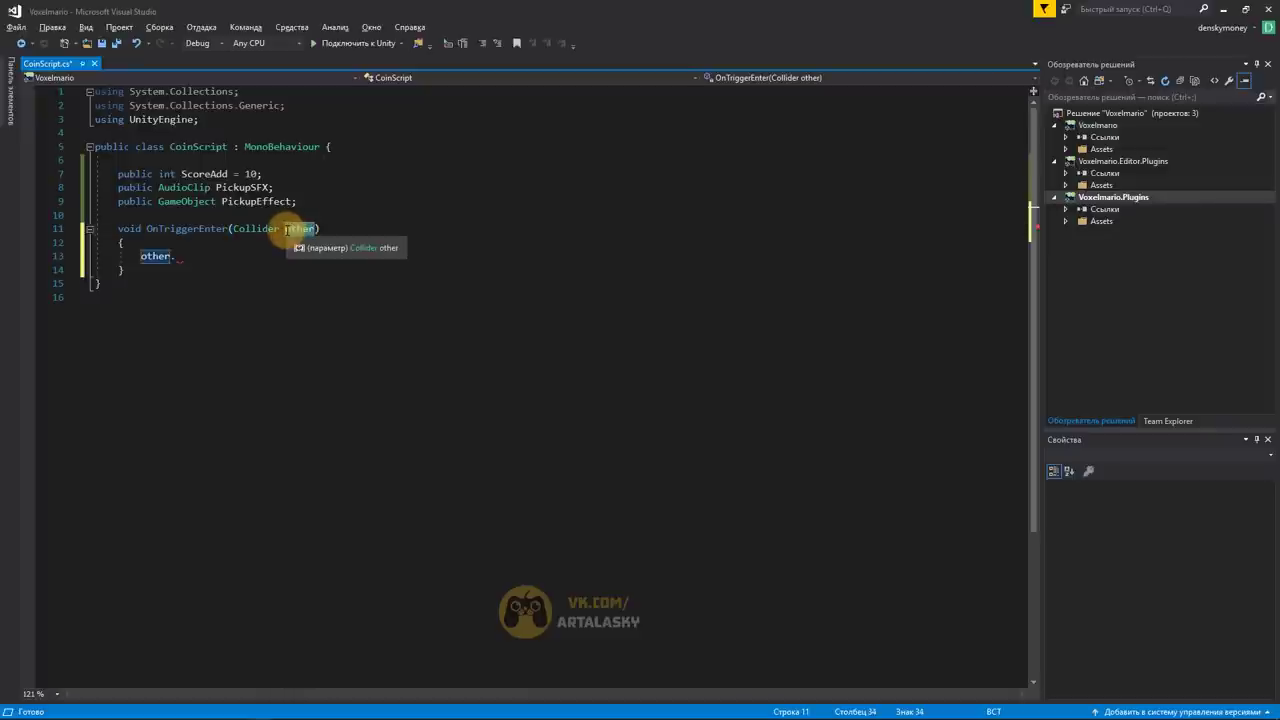
# Rename the collider parameter 'other' to 'col', including its use in the body
pyautogui.write('col')
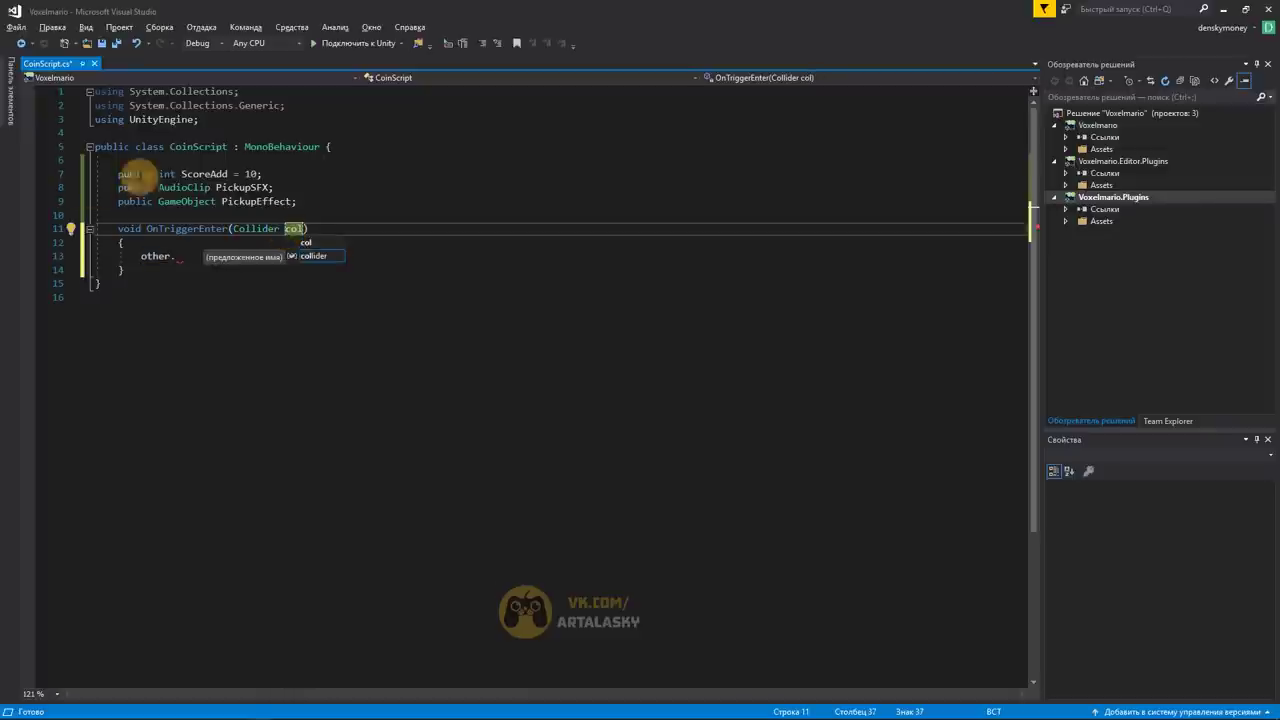
pyautogui.click(160, 256)
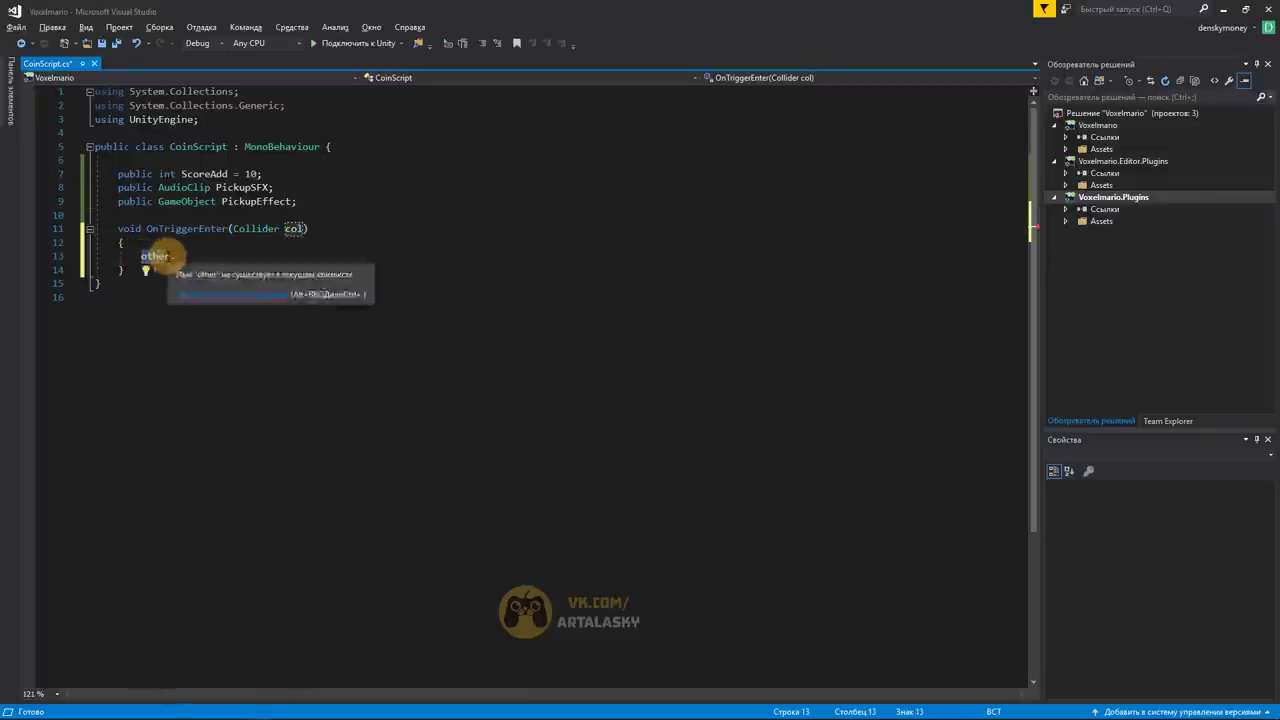
pyautogui.click(143, 256)
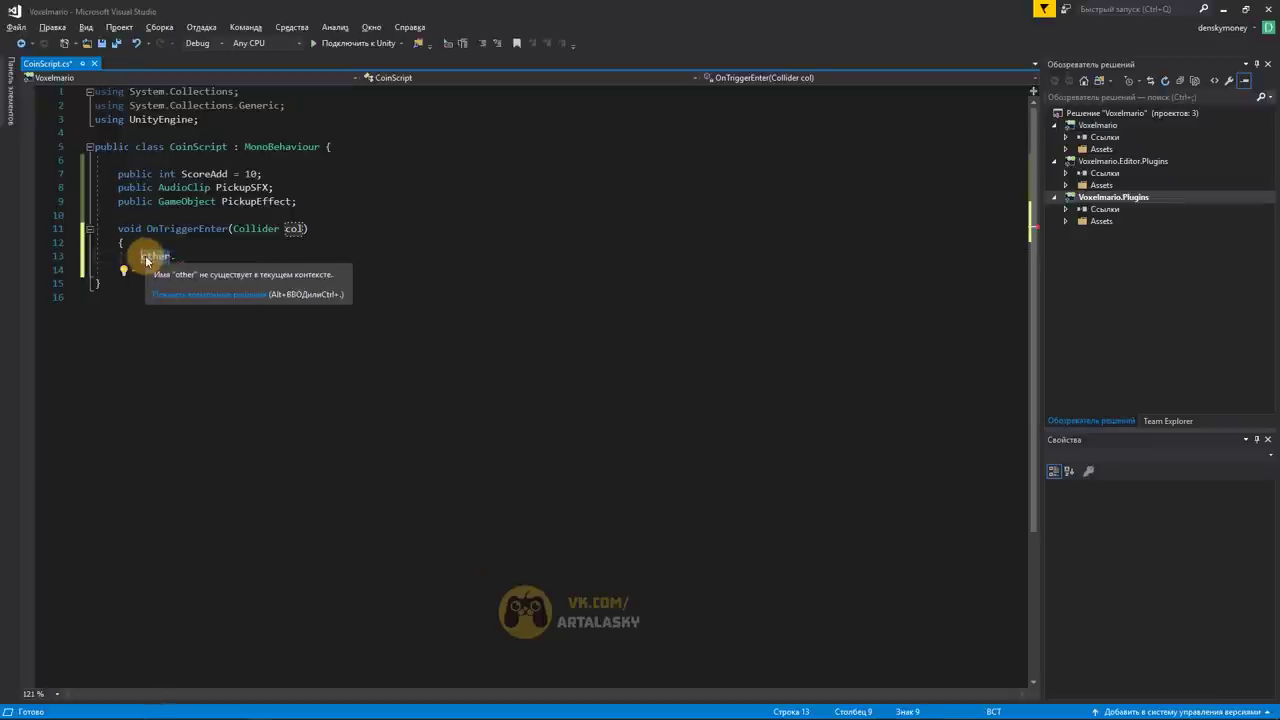
pyautogui.write('col.')
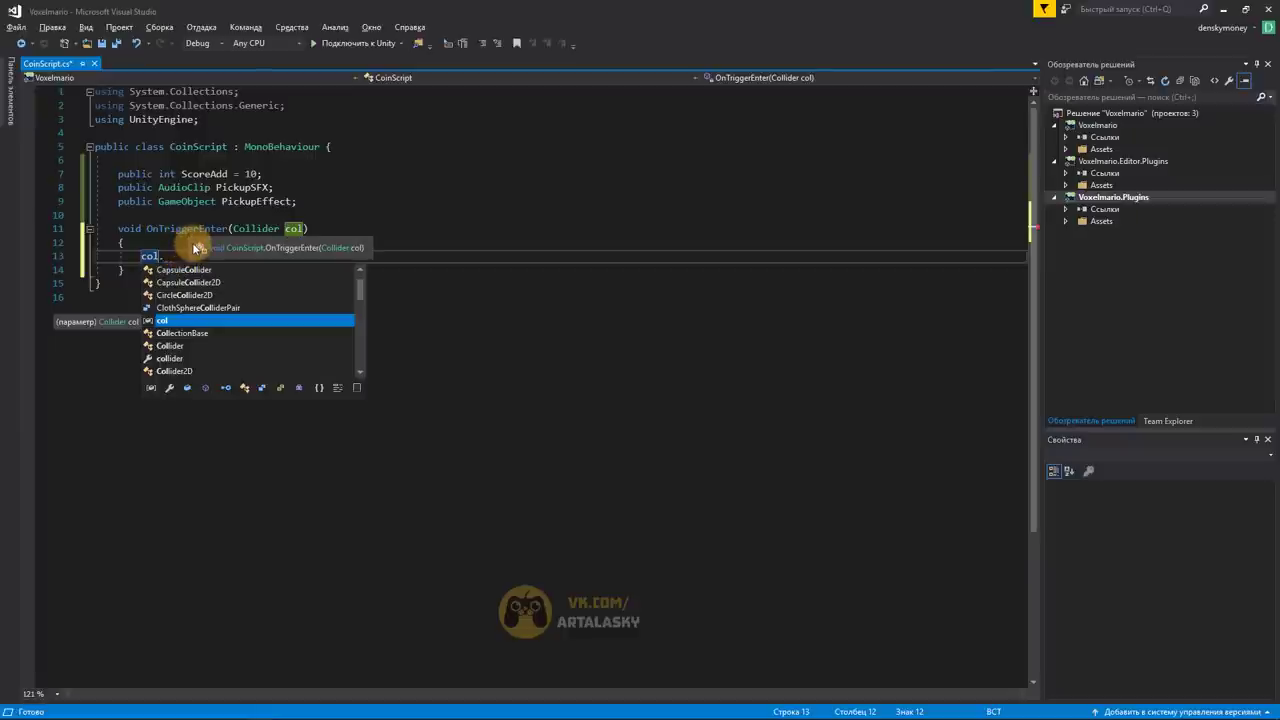
# Change the handler to OnTriggerEnter2D taking a Collider2D parameter
pyautogui.click(236, 229)
pyautogui.write('2')
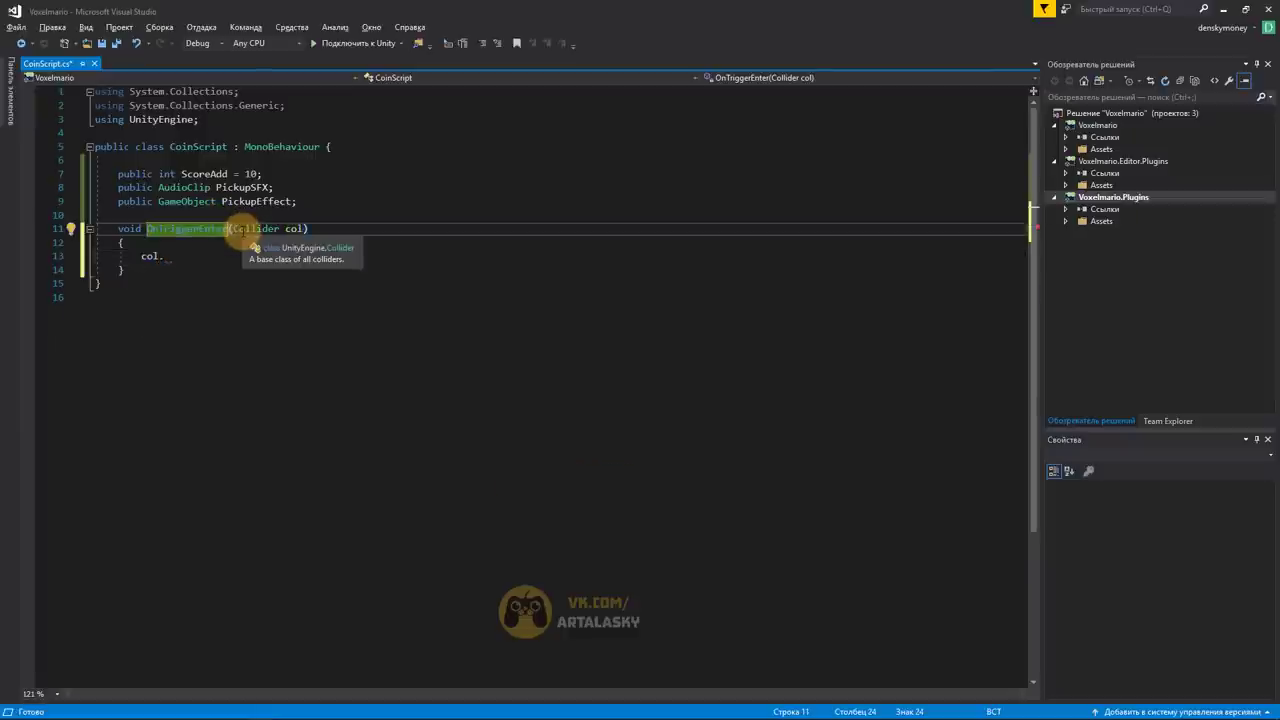
pyautogui.write('D')
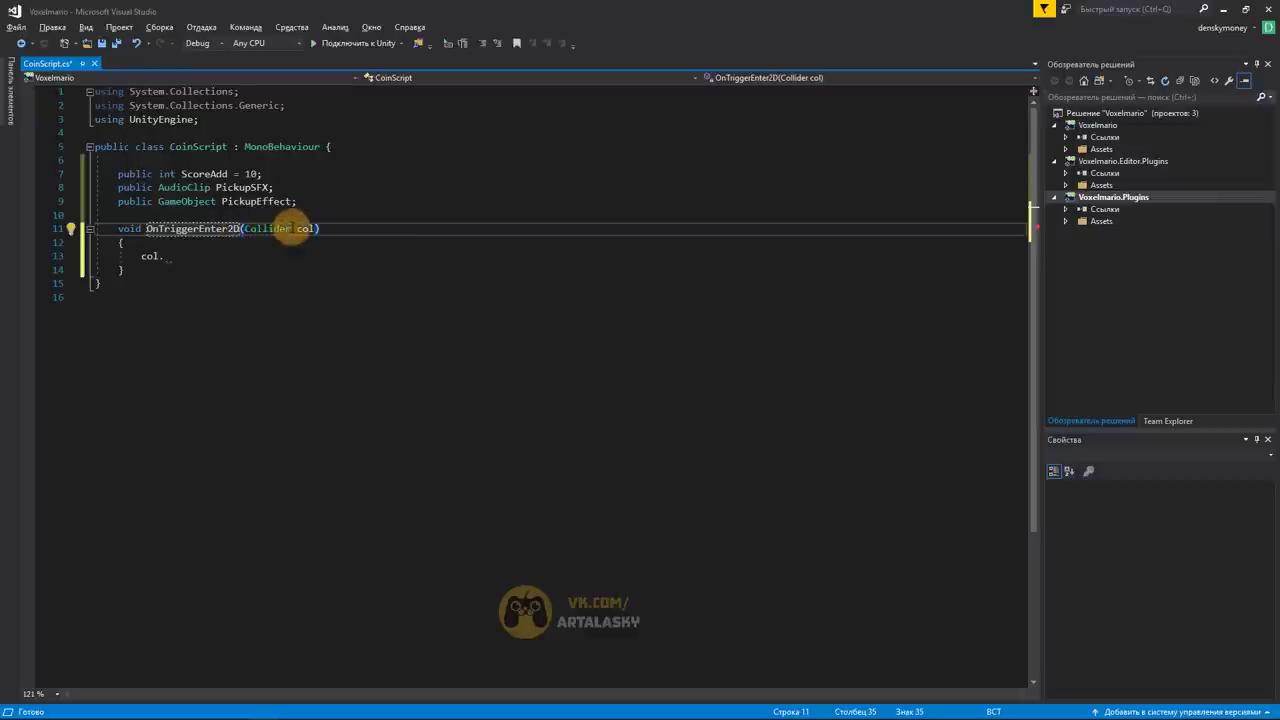
pyautogui.click(290, 229)
pyautogui.write('2D')
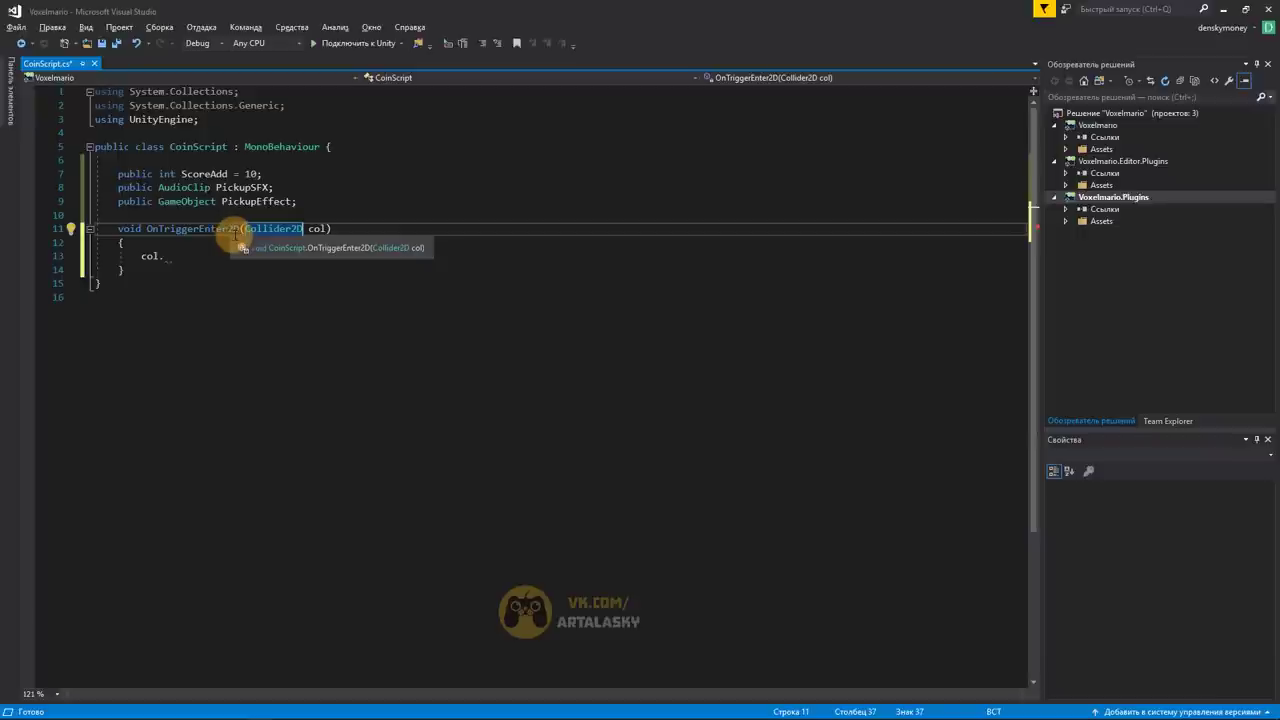
pyautogui.hotkey('alt', 'Tab')
pyautogui.press('Right')
pyautogui.press('Down')
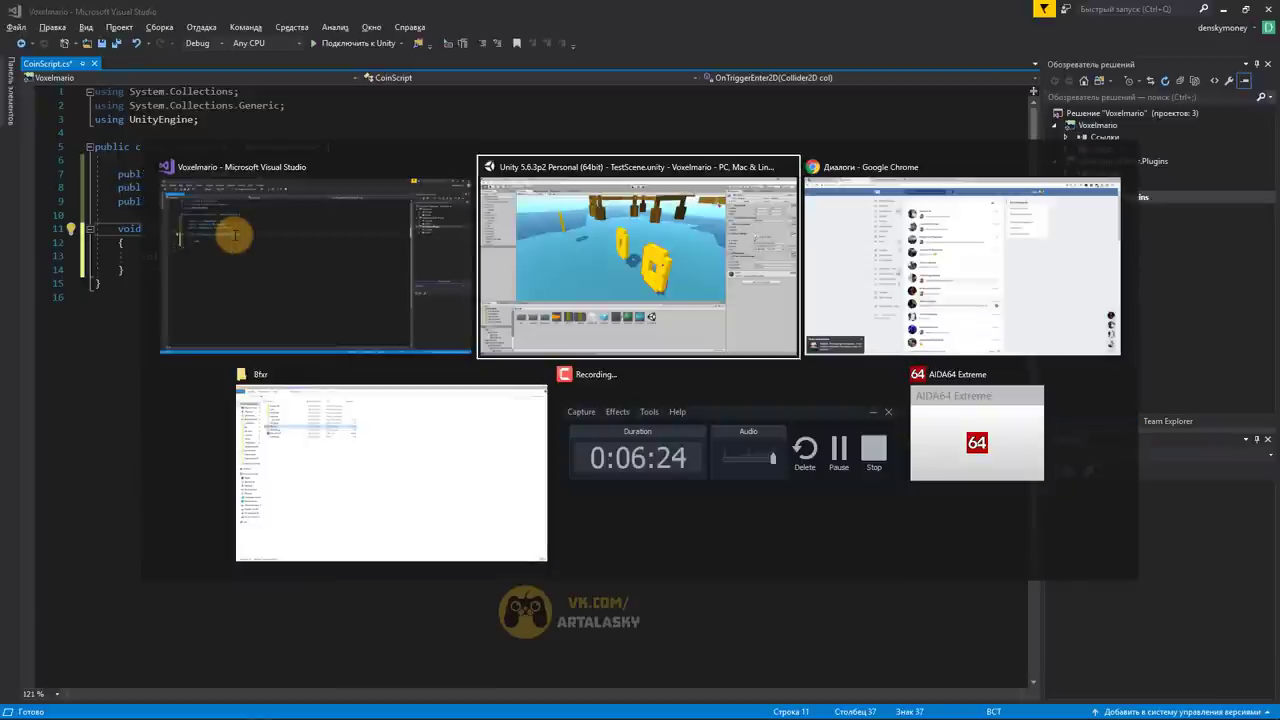
# Search Add Component for 'box' to compare collider types, closing it without adding anything
pyautogui.click(486, 251)
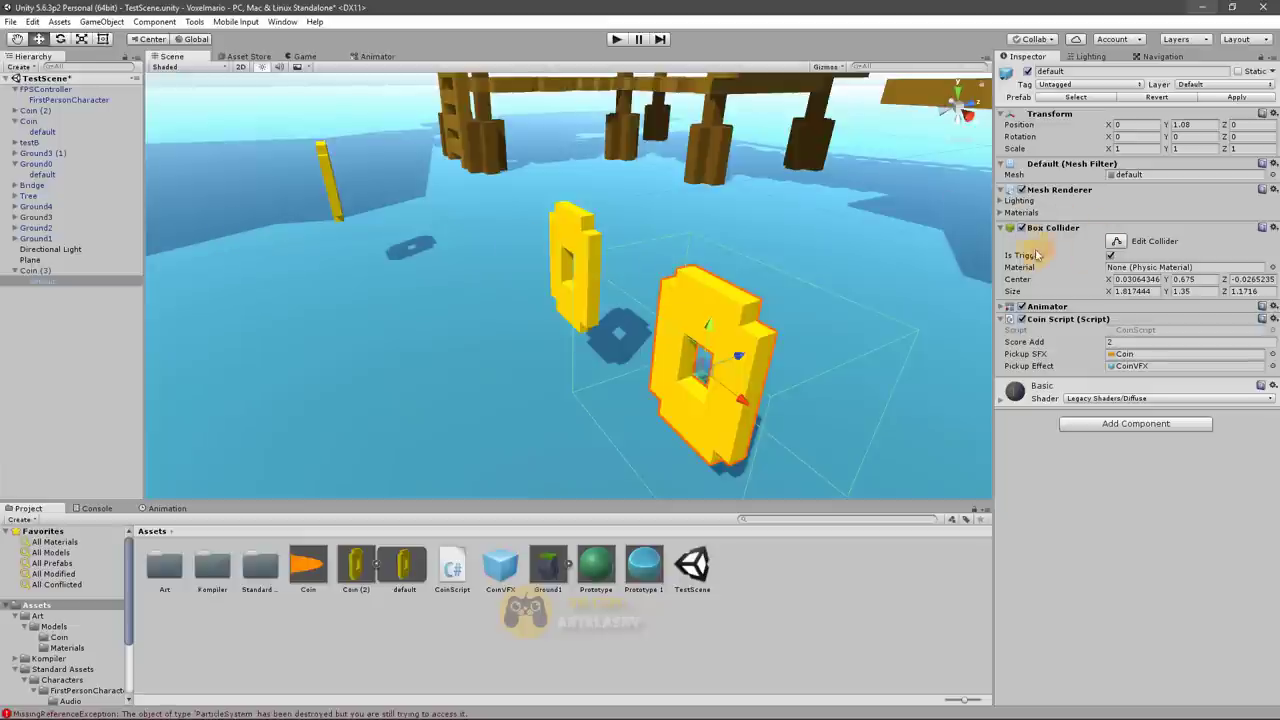
pyautogui.click(1133, 425)
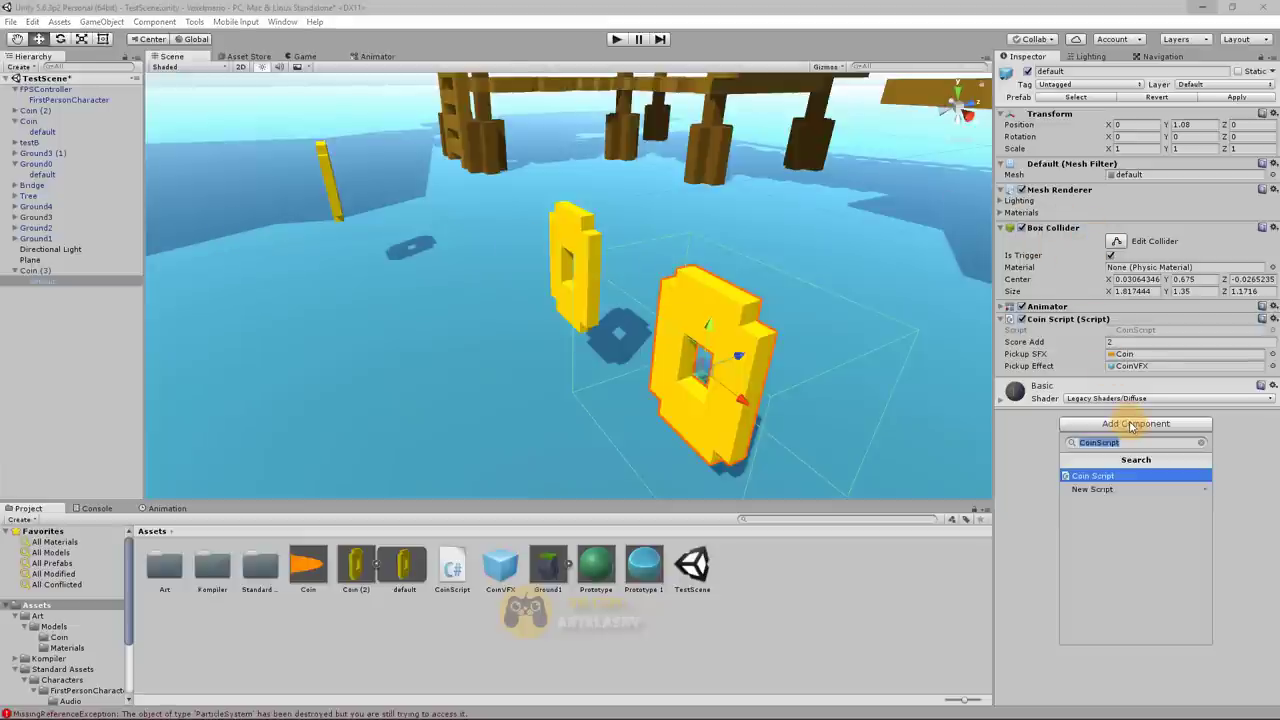
pyautogui.write('box')
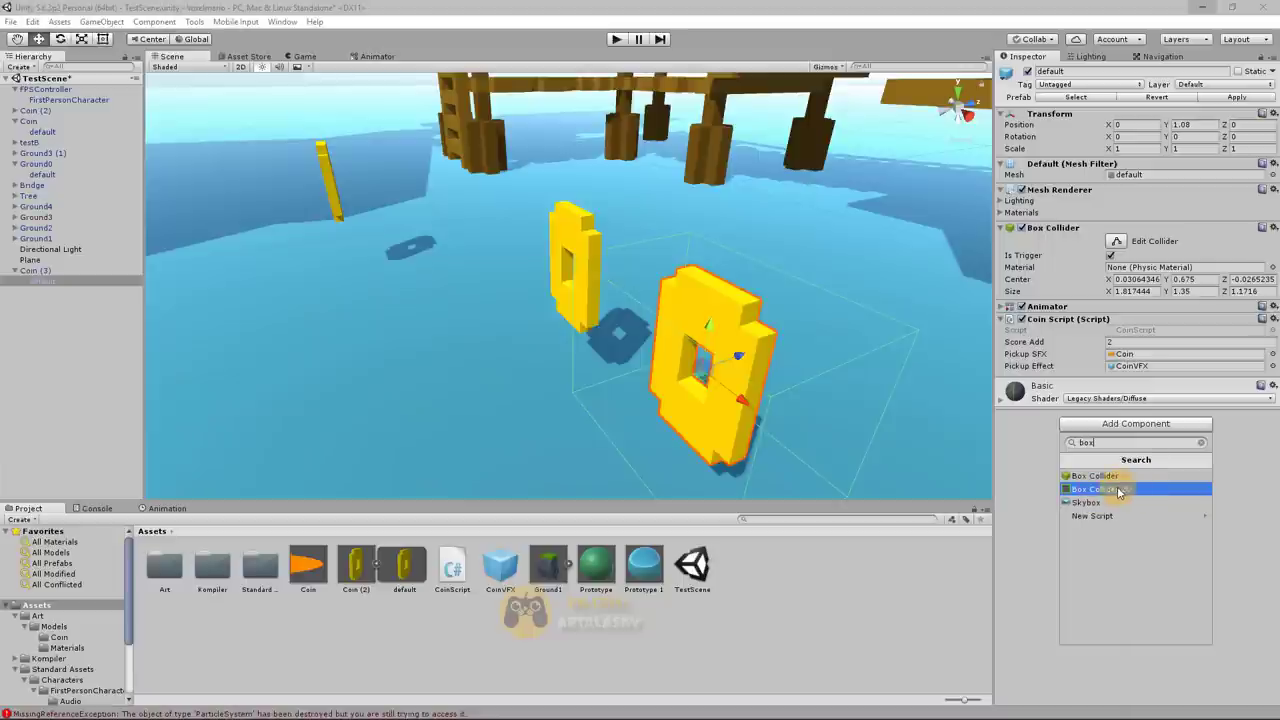
pyautogui.click(1036, 465)
pyautogui.hotkey('alt', 'Tab')
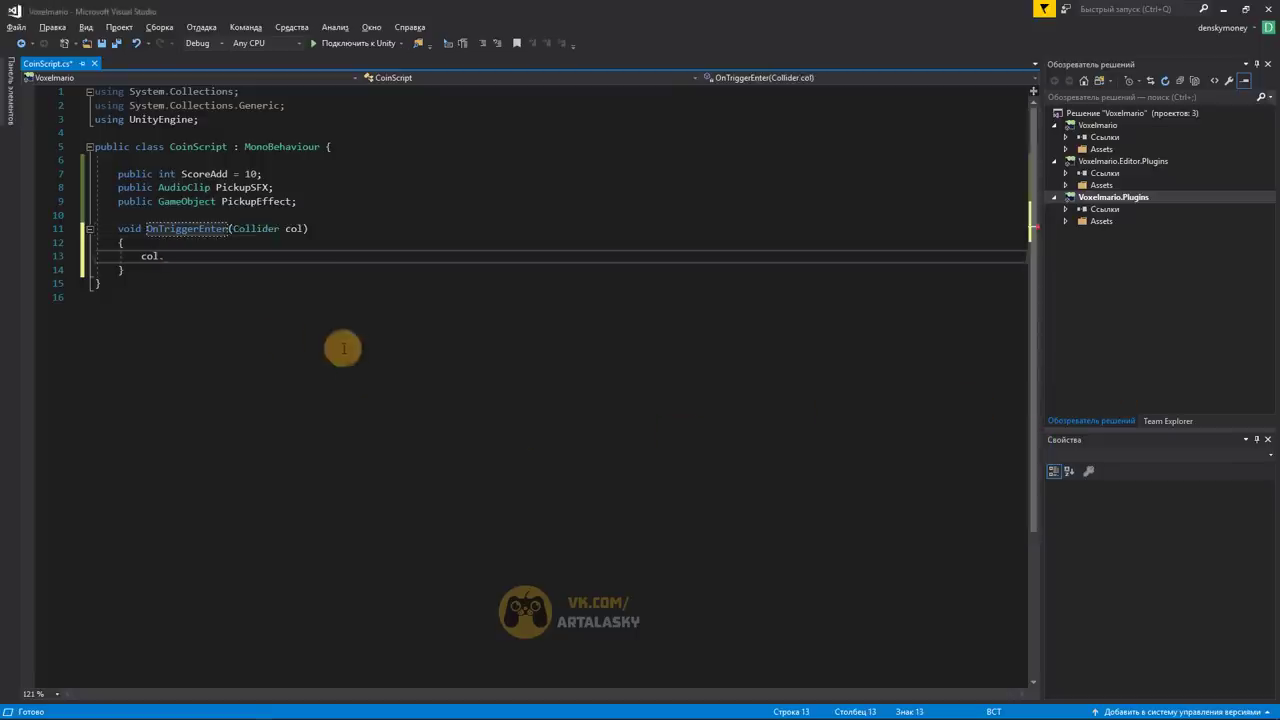
# Replace the unfinished 'col.' with the comment '// Когда игрок входит в зону'
pyautogui.click(142, 256)
pyautogui.moveTo(142, 256); pyautogui.dragTo(174, 252)
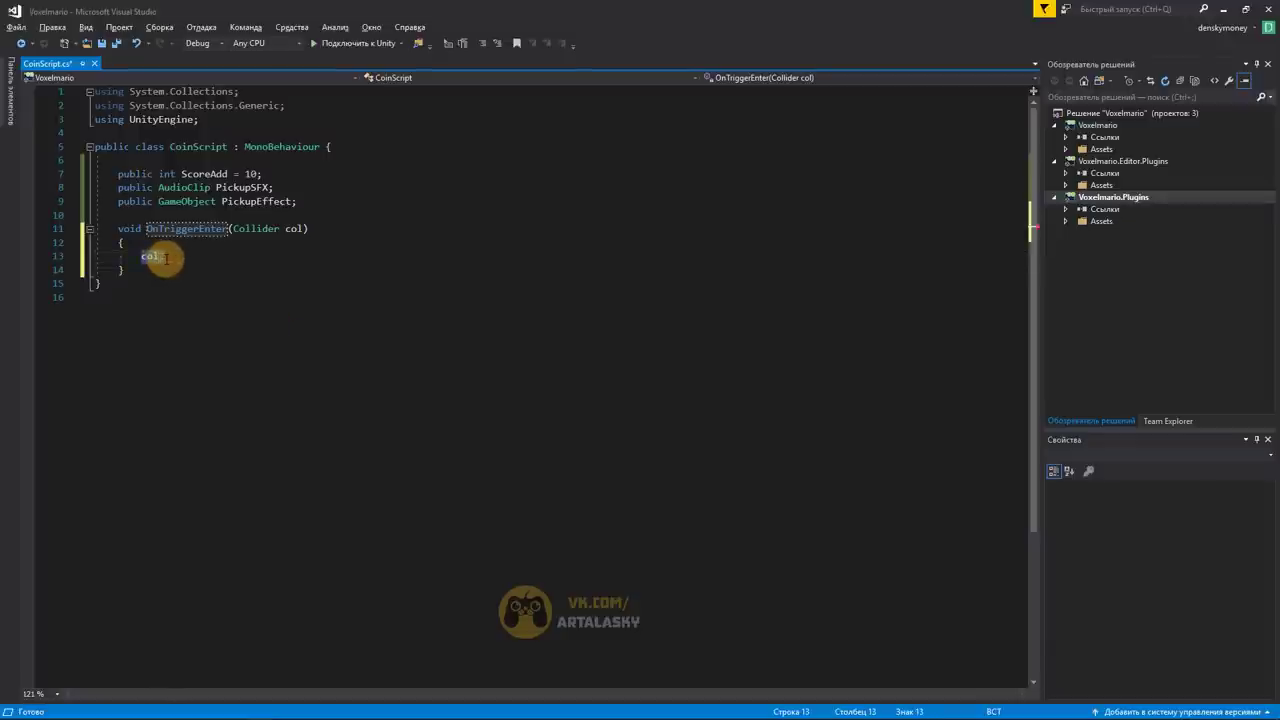
pyautogui.press('BackSpace')
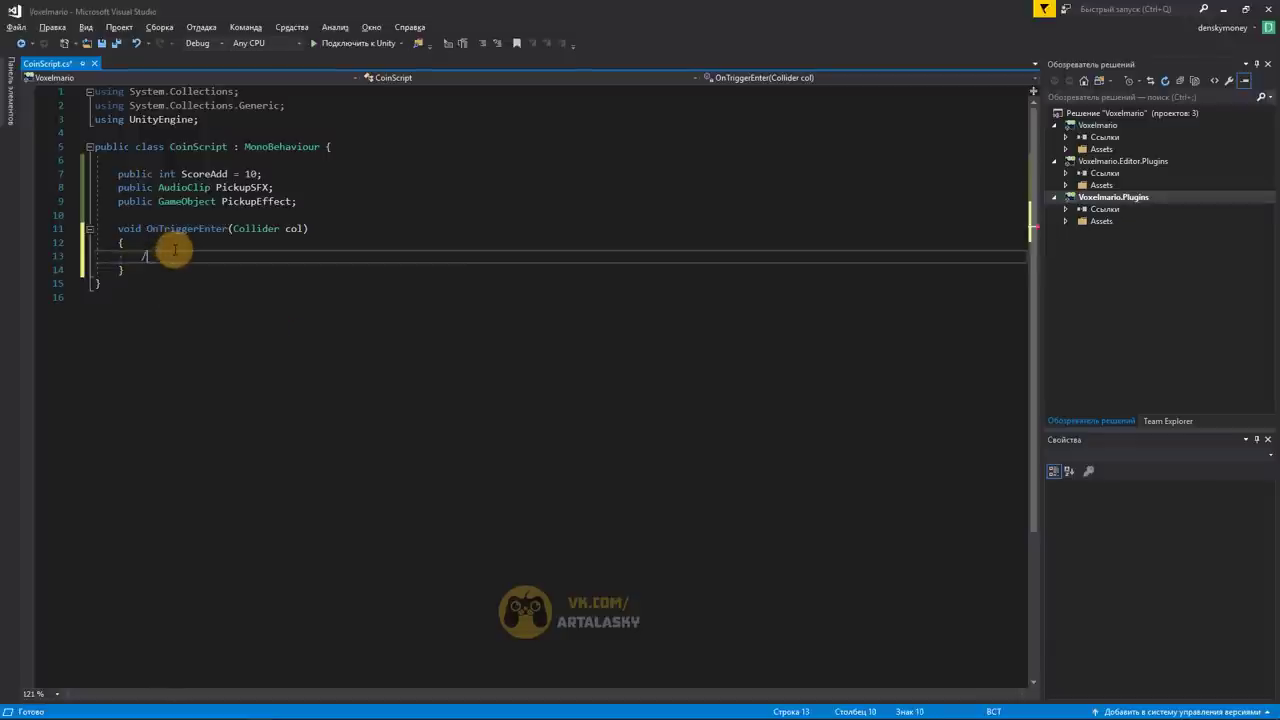
pyautogui.write('//')
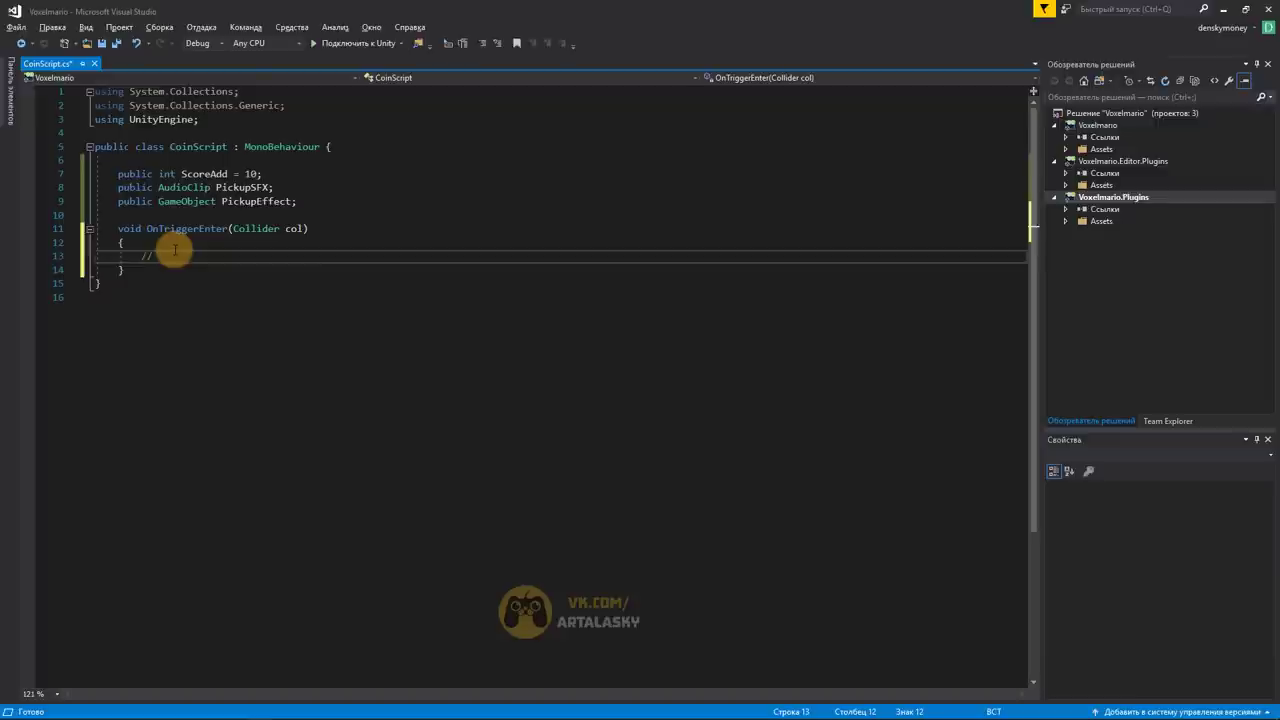
pyautogui.write('Когда игр')
pyautogui.write('ок к')
pyautogui.press('BackSpace')
pyautogui.press('BackSpace')
pyautogui.press('BackSpace')
pyautogui.write('к входит в зону')
# Add the comments '// Ему добавится X очков' and '// Монетка удаляется' on new lines
pyautogui.press('Return')
pyautogui.write('//')
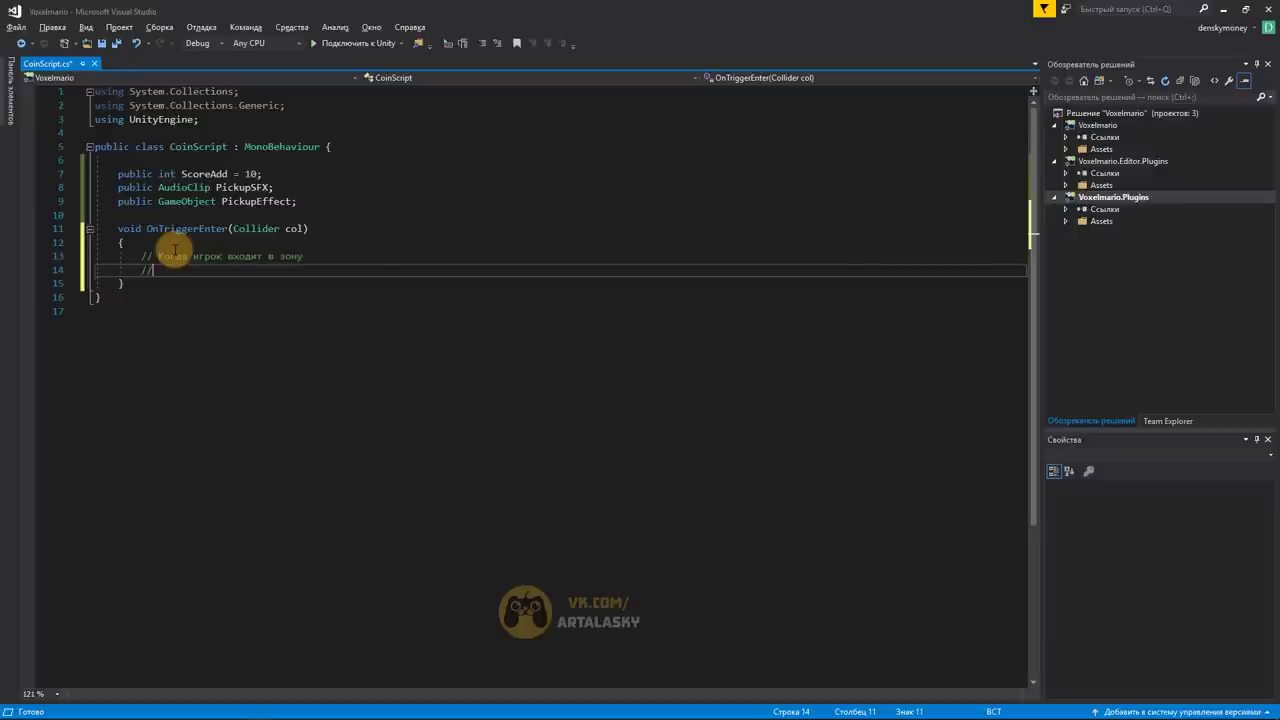
pyautogui.write(' Ему добавится X очков')
pyautogui.press('Return')
pyautogui.write('// Монетка удаляется')
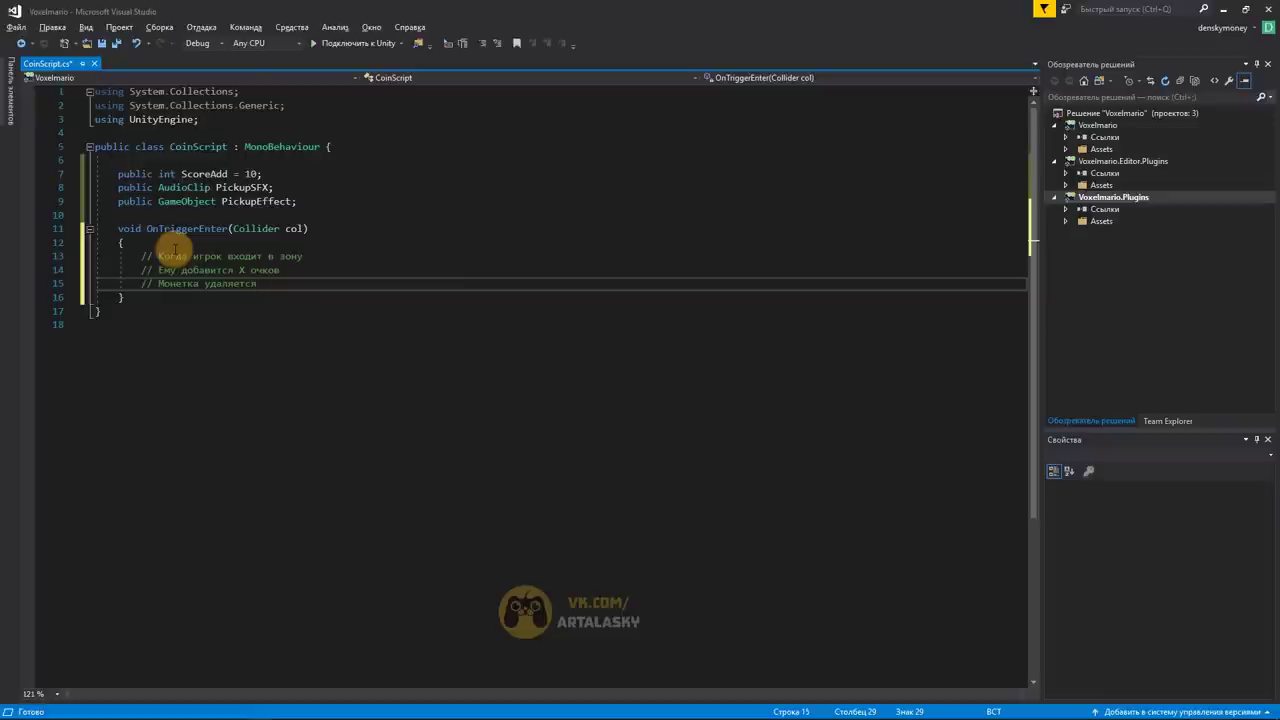
# Insert '// Проиграть звук подбора монетки' and '// Создчить визуальный эффект' above the coin-removal comment
pyautogui.click(134, 283)
pyautogui.press('Return')
pyautogui.press('Up')
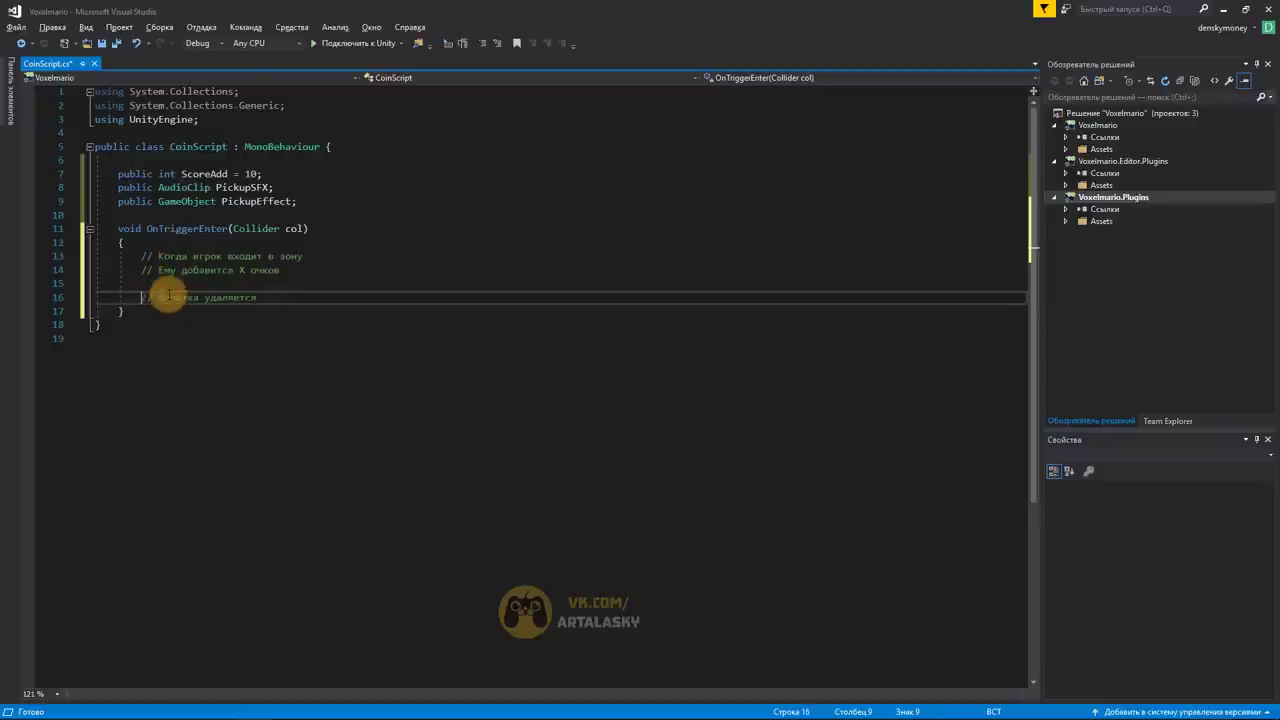
pyautogui.write('// Проиграть звук подбора монетки')
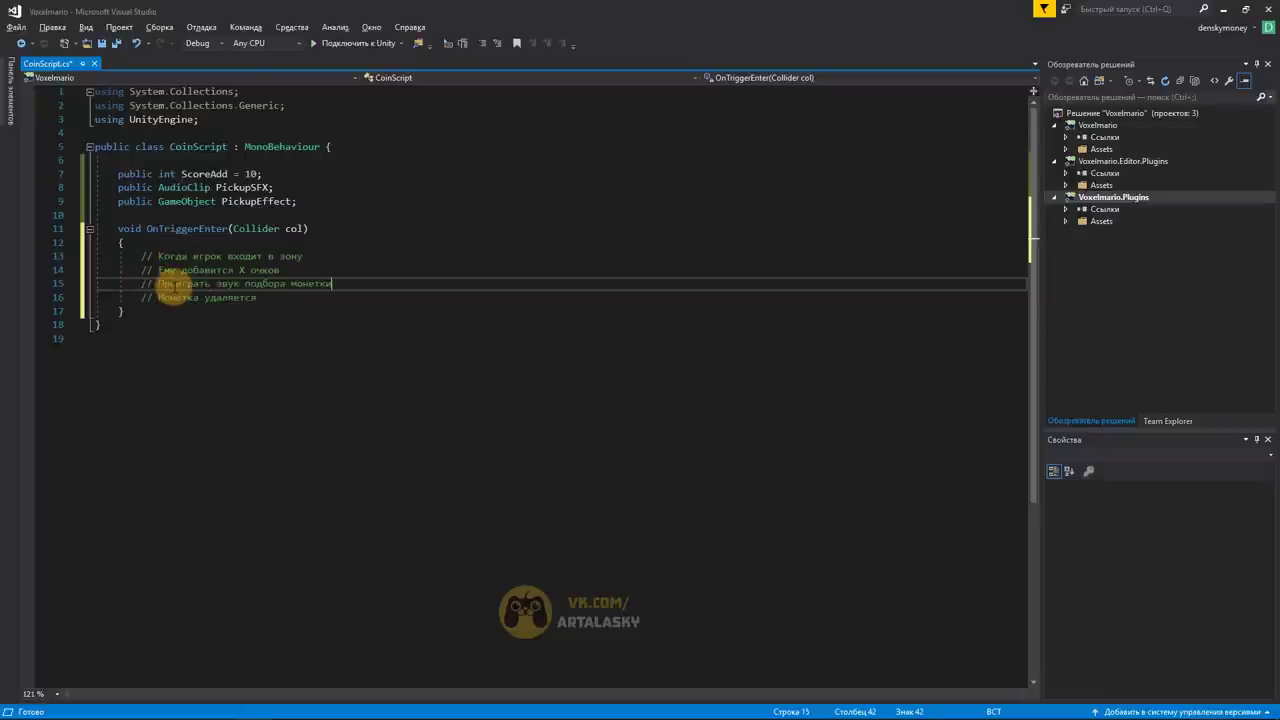
pyautogui.press('Return')
pyautogui.write('//')
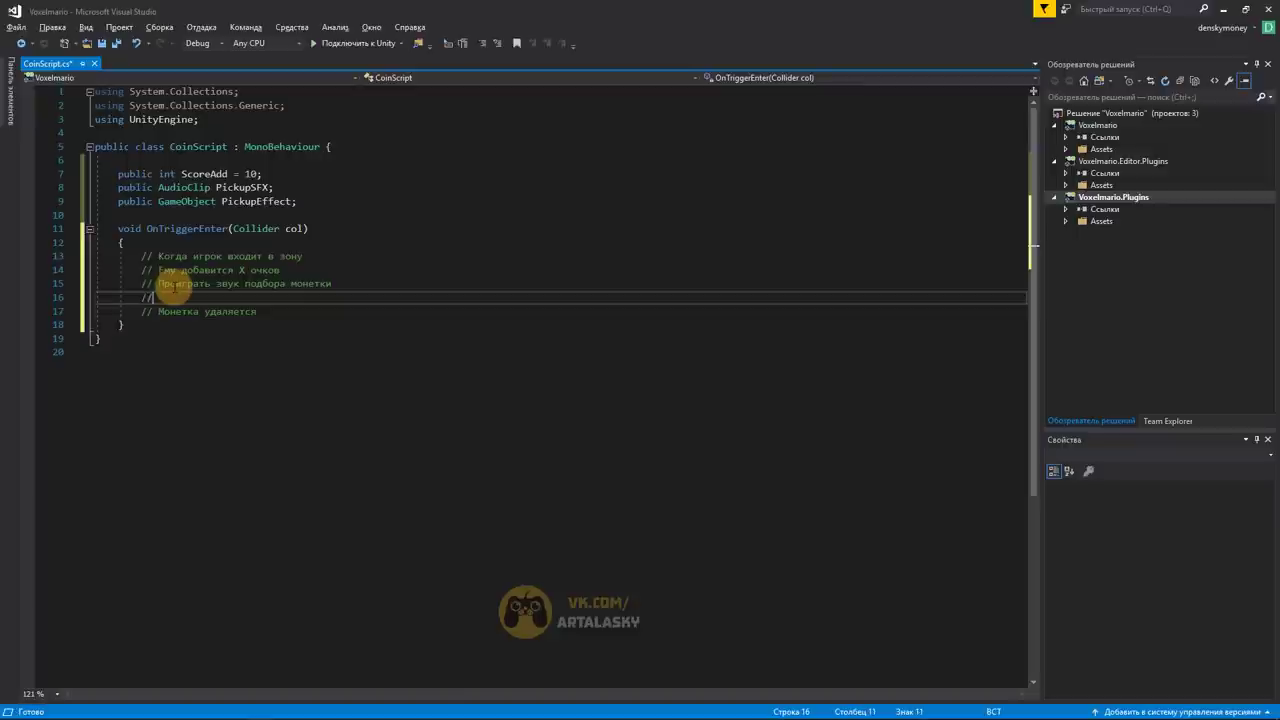
pyautogui.write(' Создчить визуал')
pyautogui.write('ьный эффект')
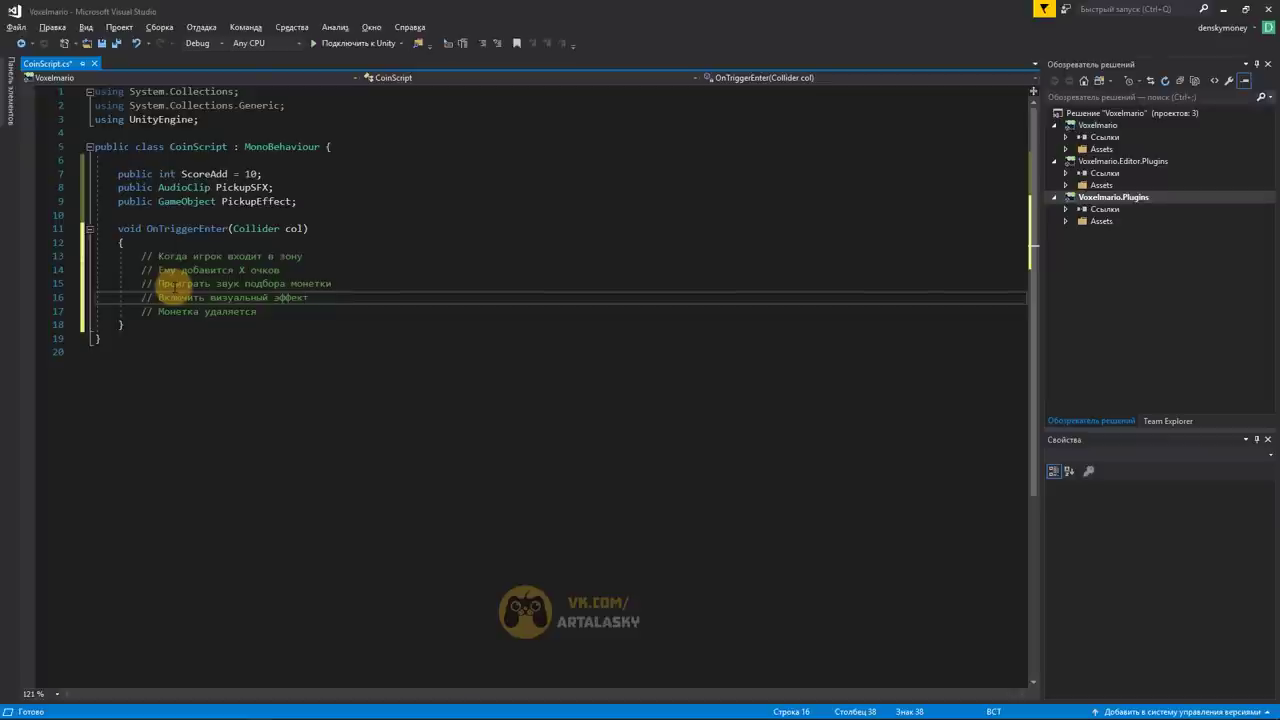
pyautogui.press('Down')
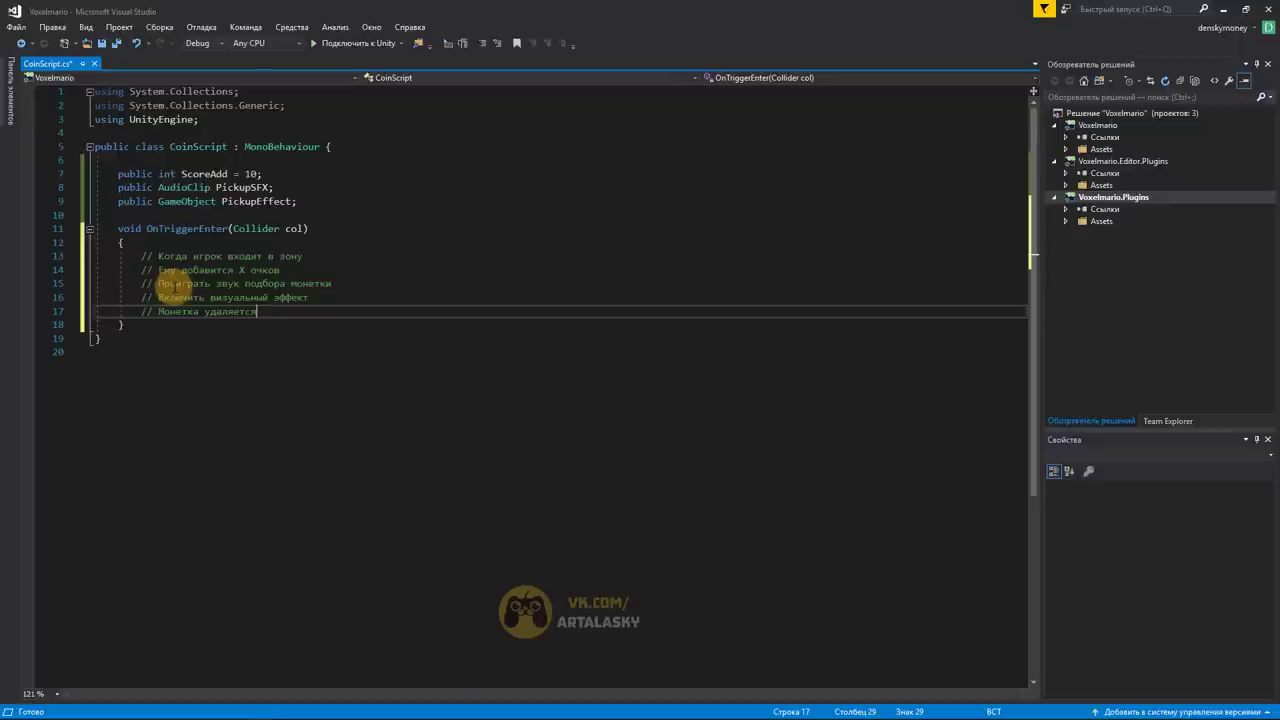
pyautogui.hotkey('alt', 'Tab')
pyautogui.hotkey('alt', 'Tab')
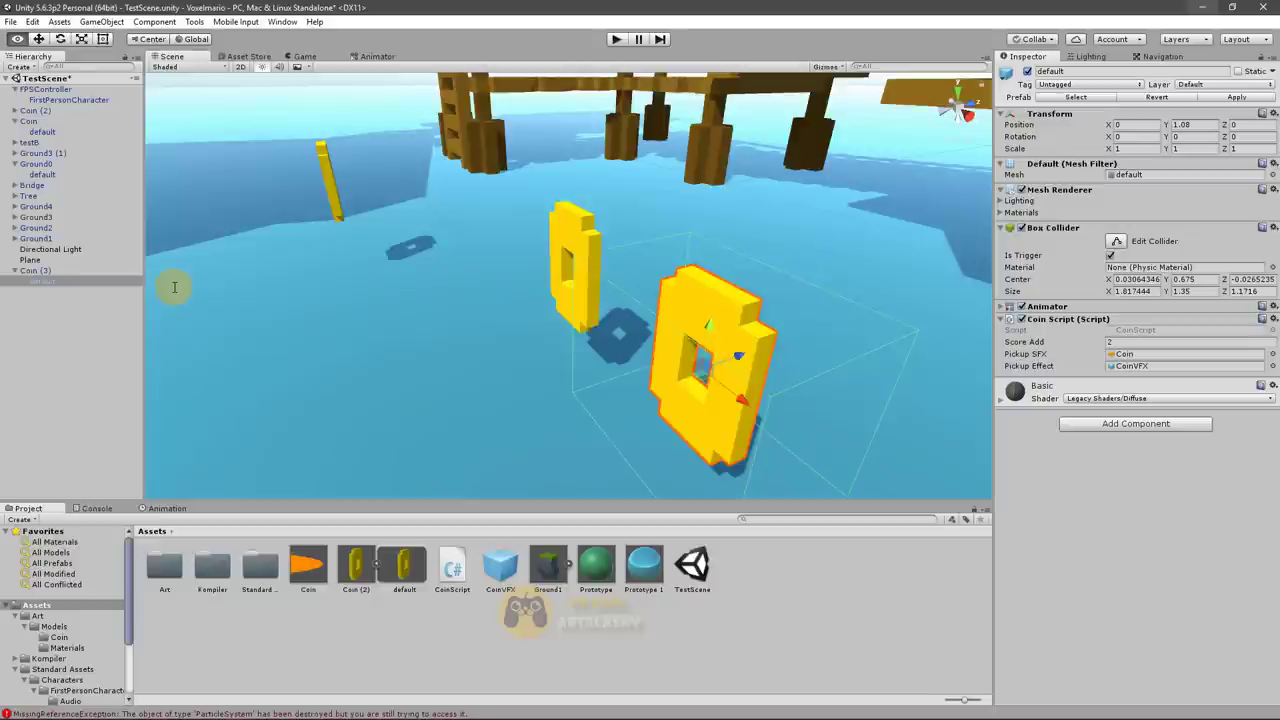
# Tag FPSController as Player, leaving its layer Default, then open Coin (3)'s tag list
pyautogui.click(60, 89)
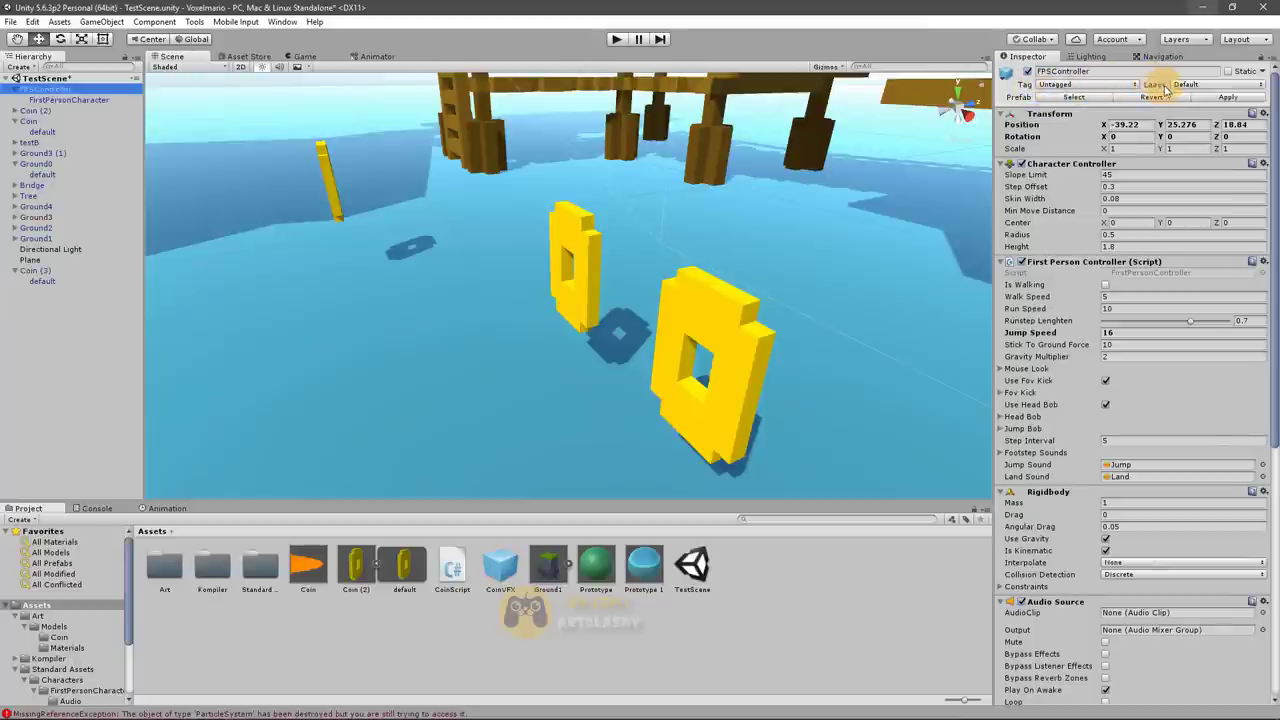
pyautogui.click(1186, 86)
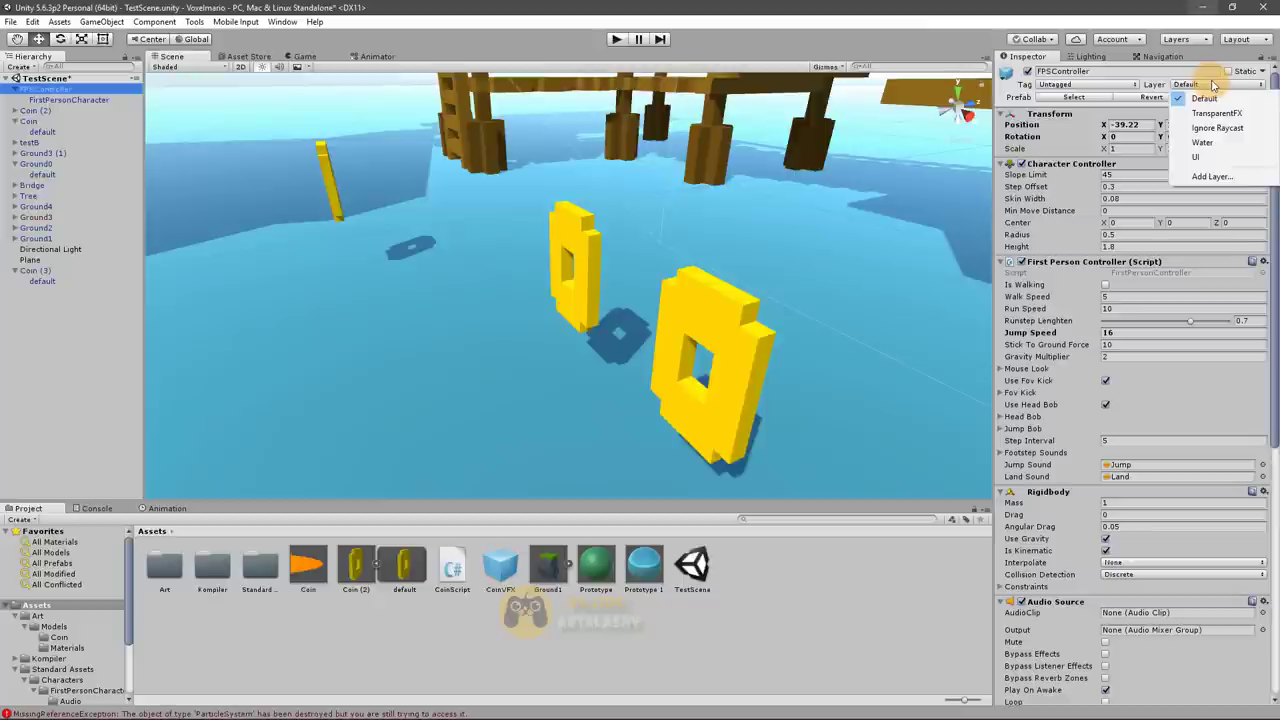
pyautogui.click(1125, 84)
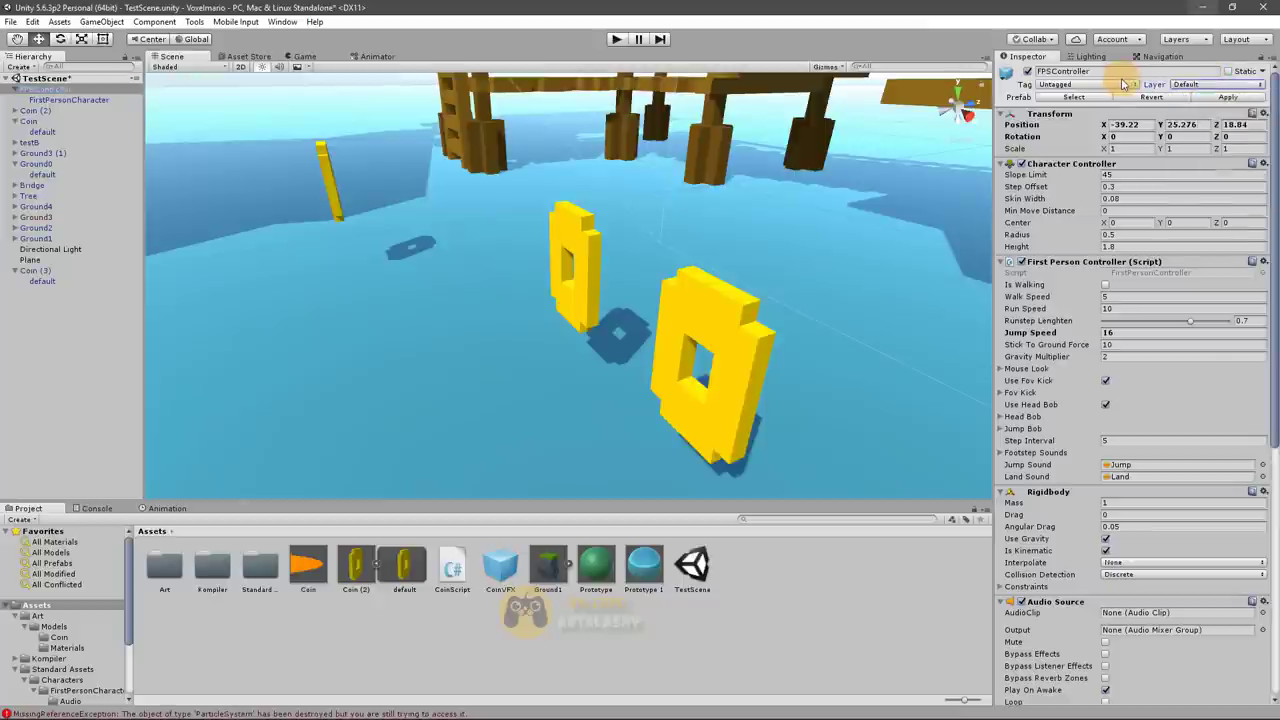
pyautogui.click(1130, 86)
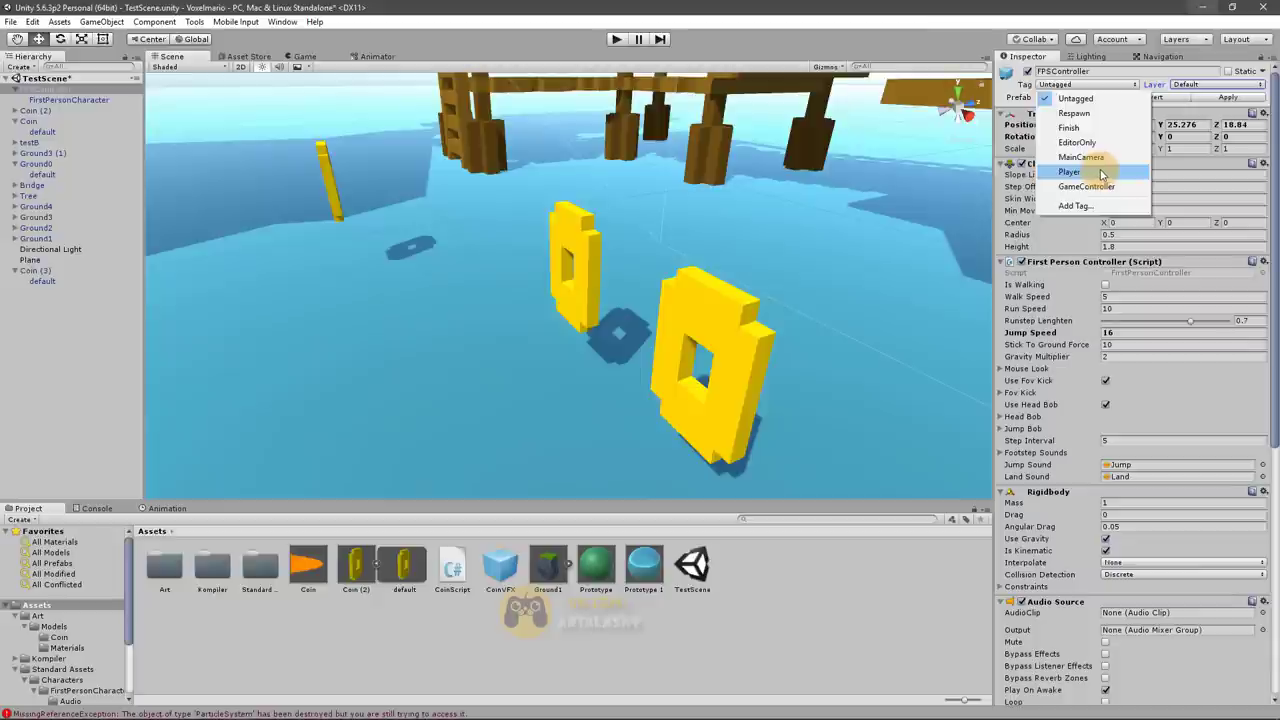
pyautogui.click(1105, 175)
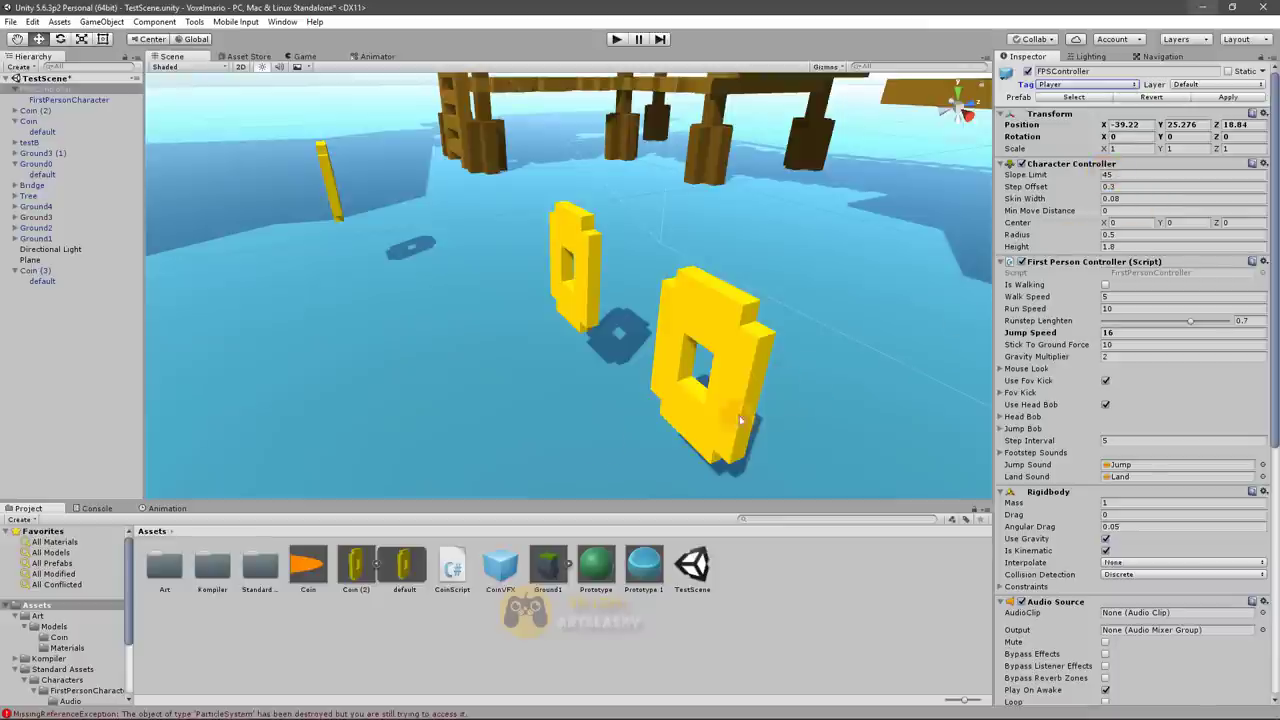
pyautogui.click(666, 337)
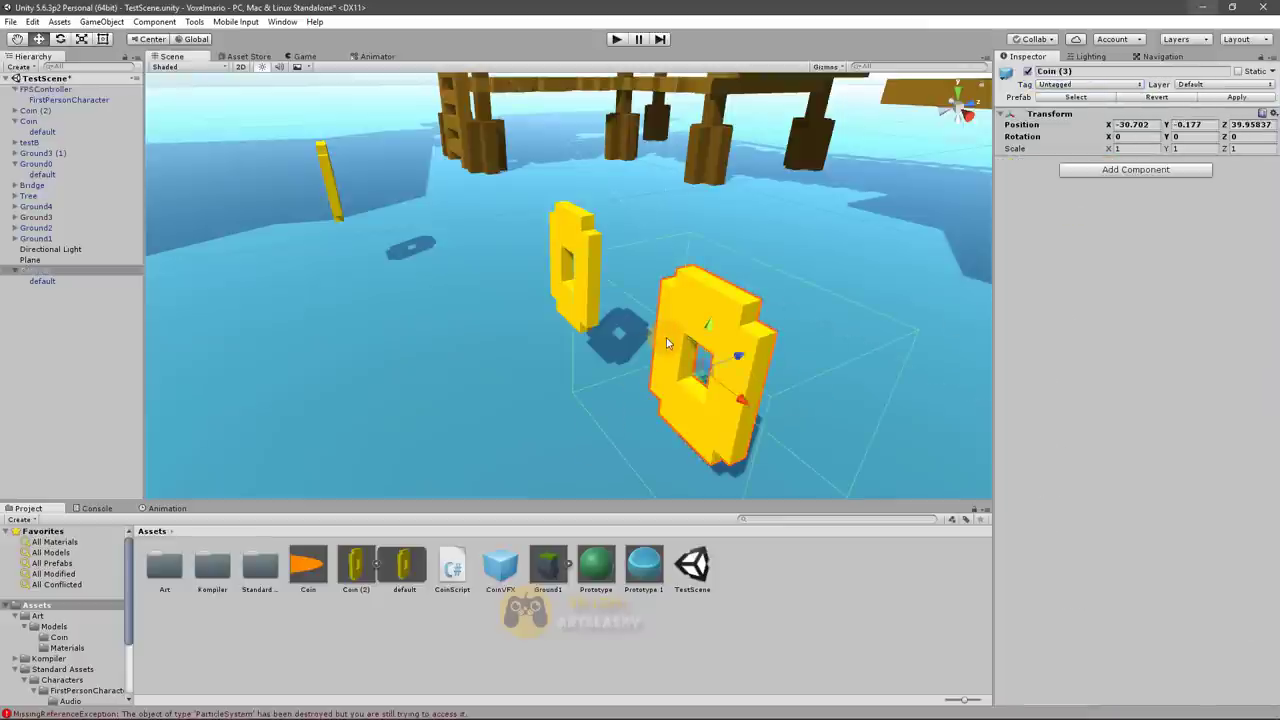
pyautogui.click(1100, 86)
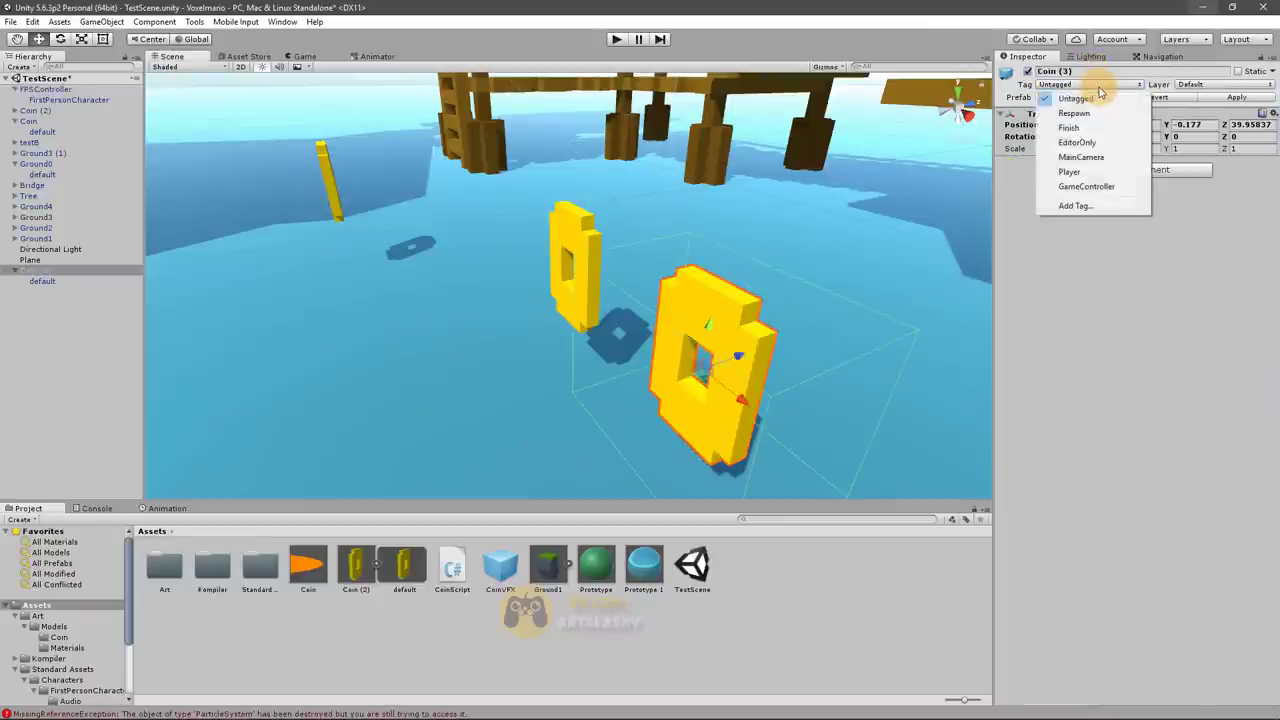
# Create a new tag named 'Coin' in the Tag Manager
pyautogui.click(1112, 206)
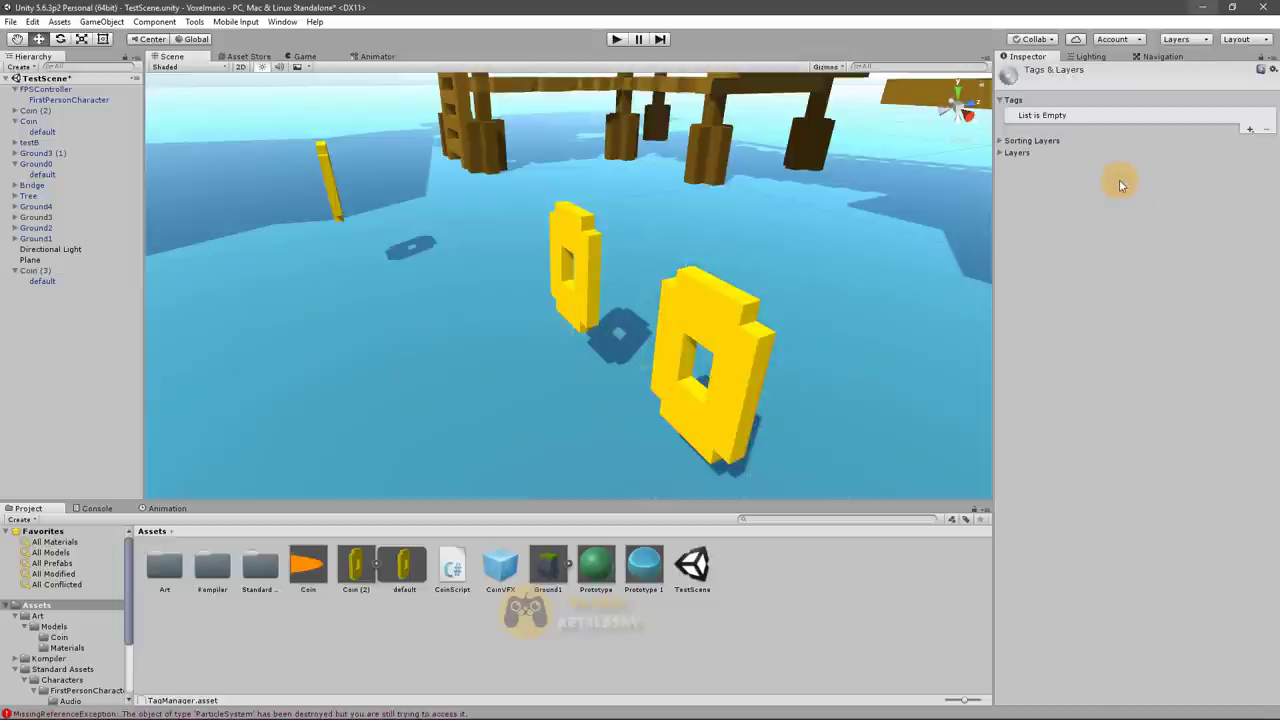
pyautogui.click(1249, 129)
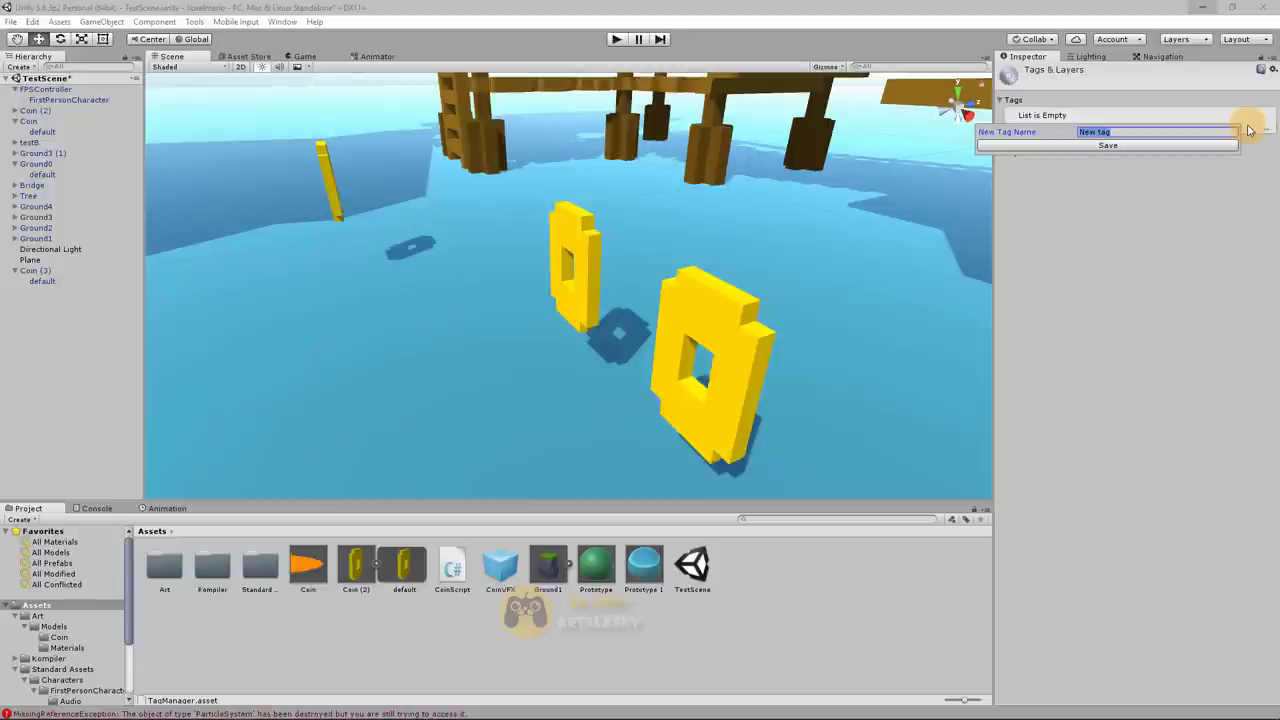
pyautogui.write('Coin')
pyautogui.press('Return')
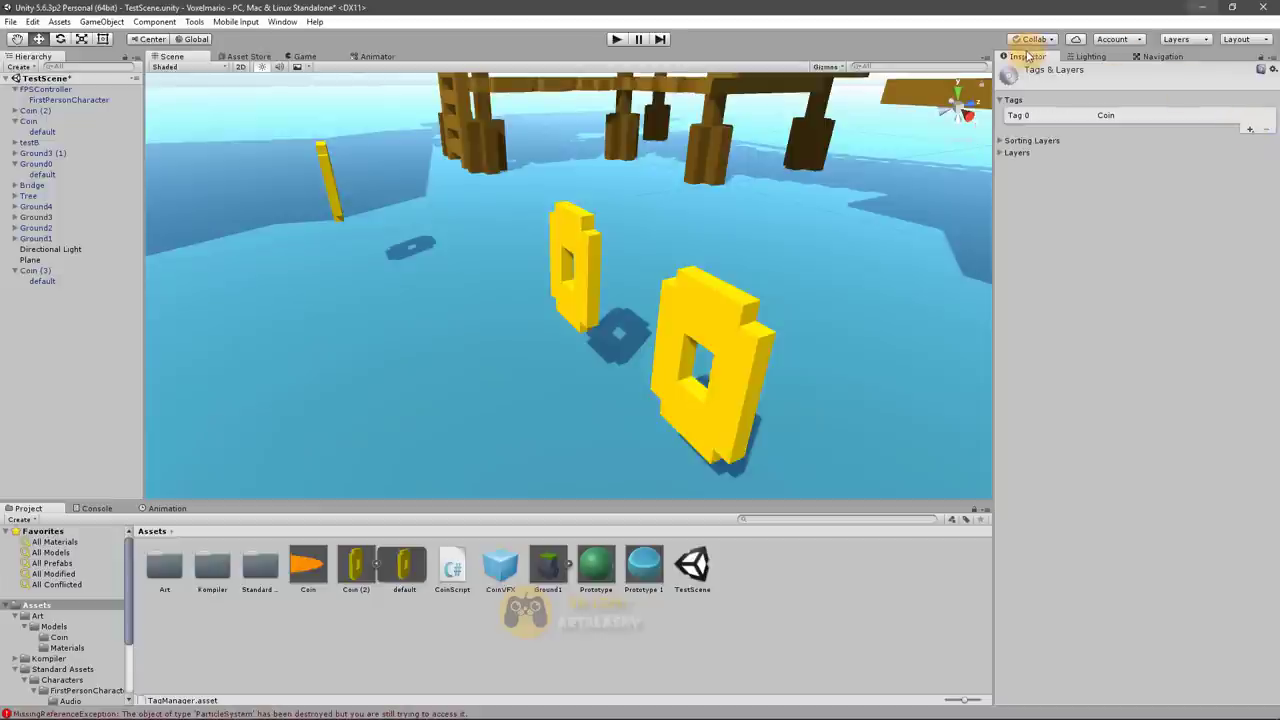
# Assign the Coin tag to Coin (3) and recheck FPSController's Player tag
pyautogui.click(685, 323)
pyautogui.click(1090, 84)
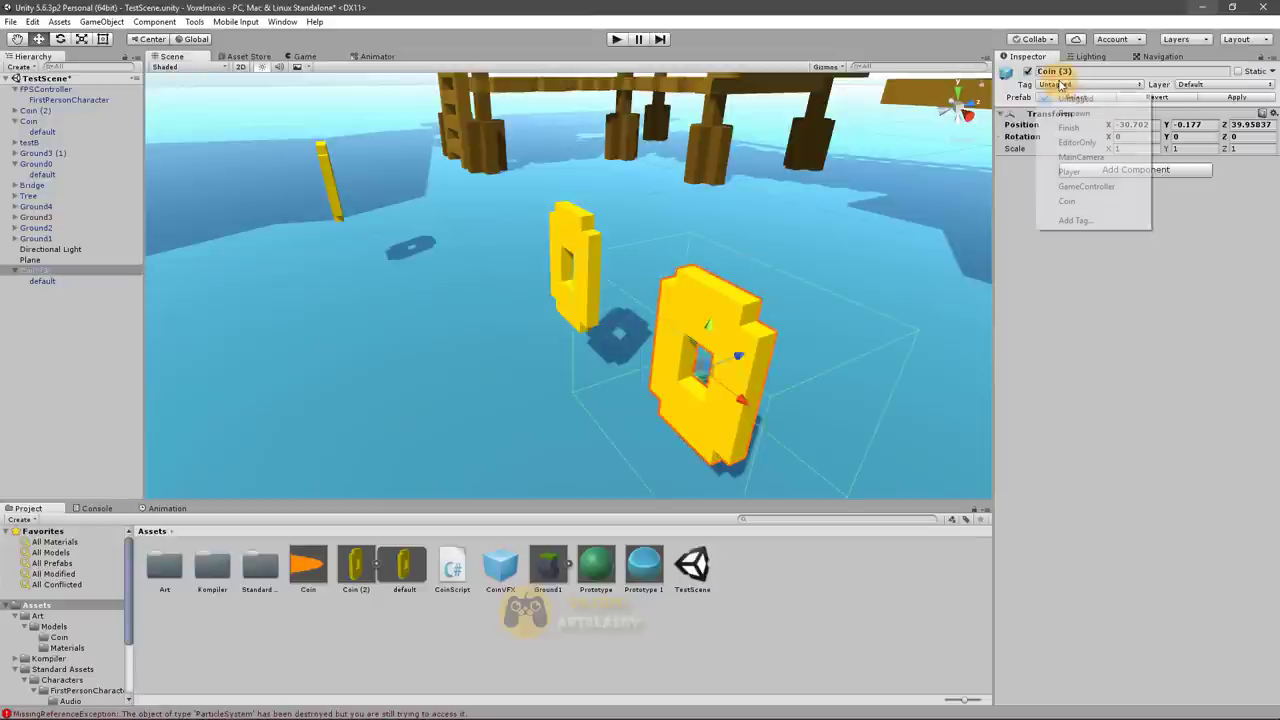
pyautogui.click(1093, 204)
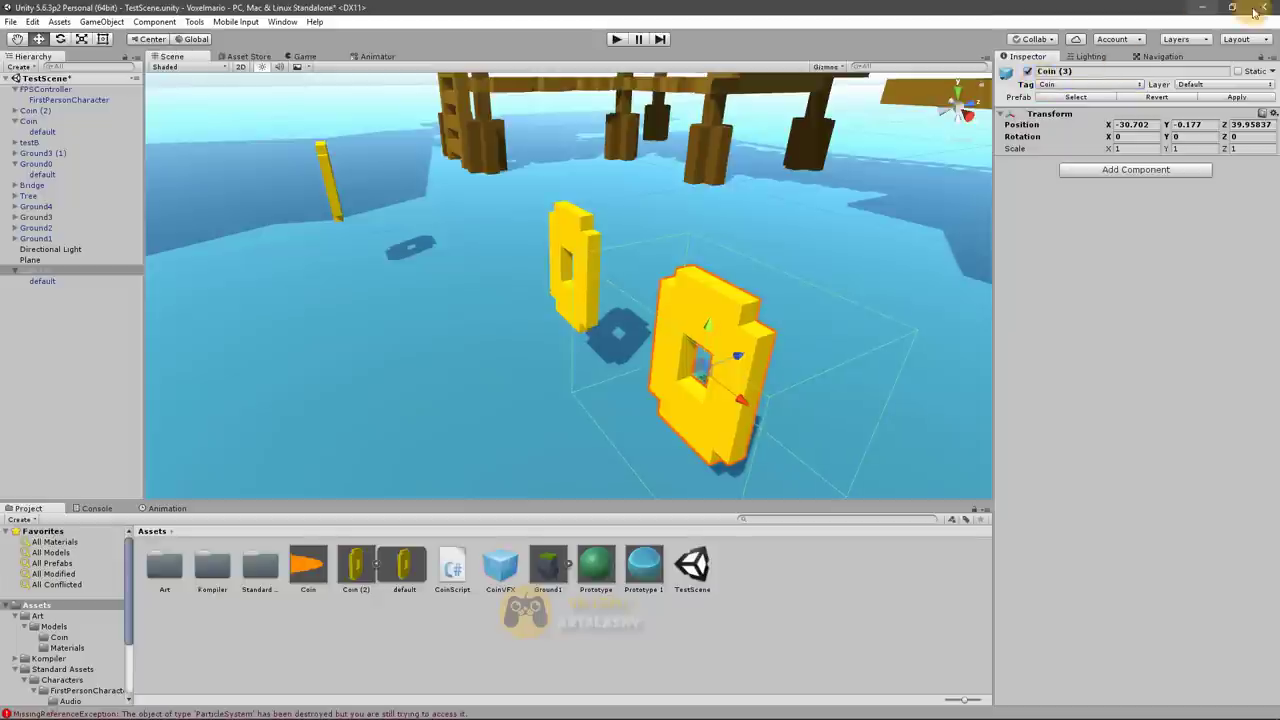
pyautogui.keyDown('alt'); pyautogui.moveTo(913, 154); pyautogui.dragTo(747, 214); pyautogui.keyUp('alt')
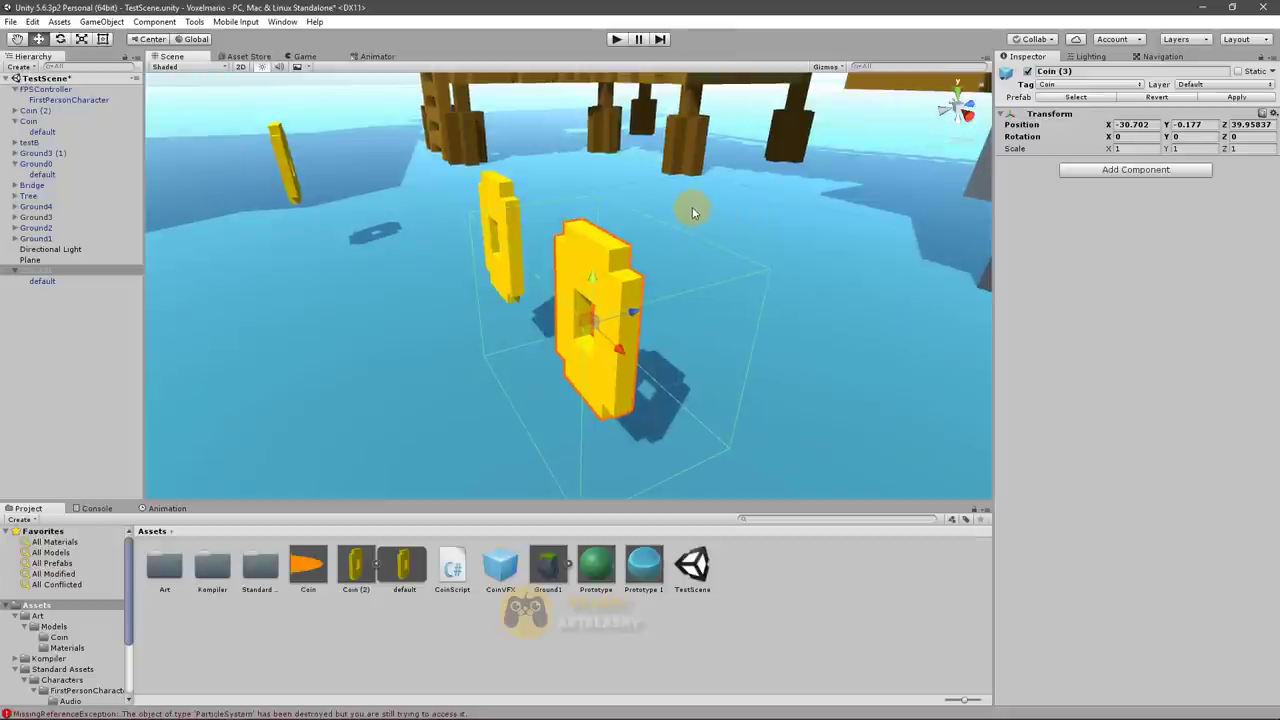
pyautogui.hotkey('alt', 'Tab')
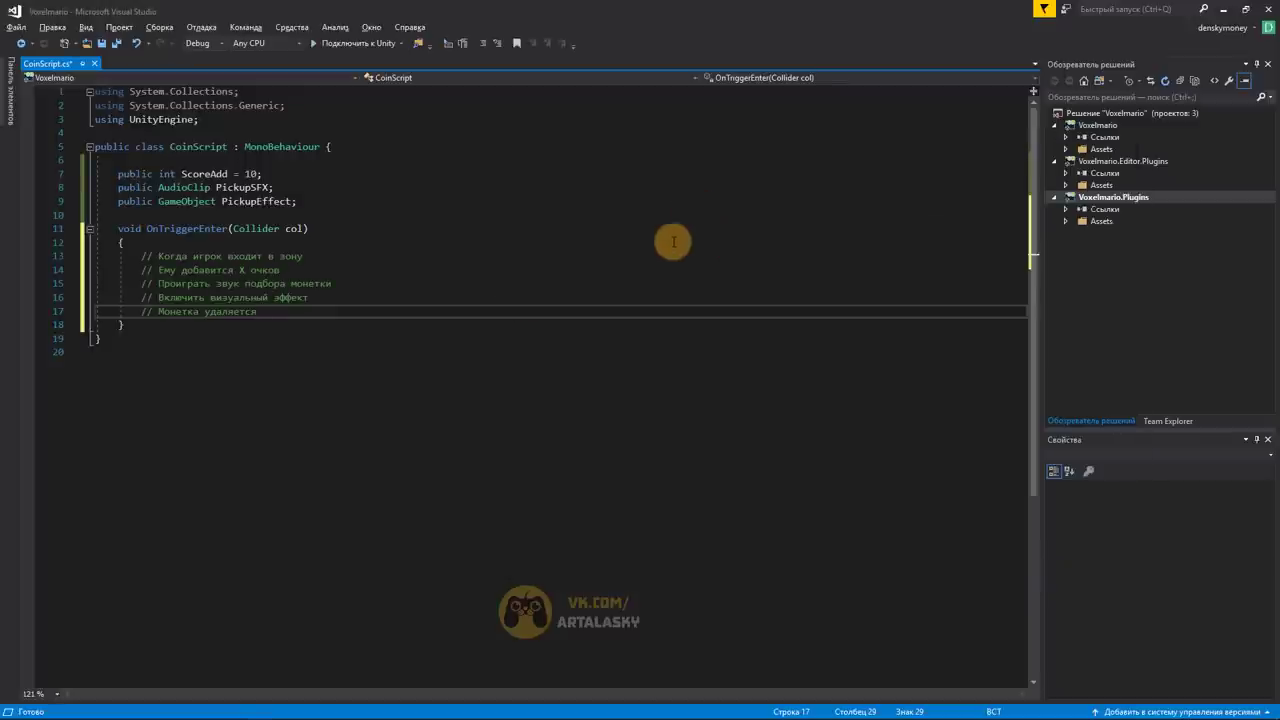
pyautogui.hotkey('alt', 'Tab')
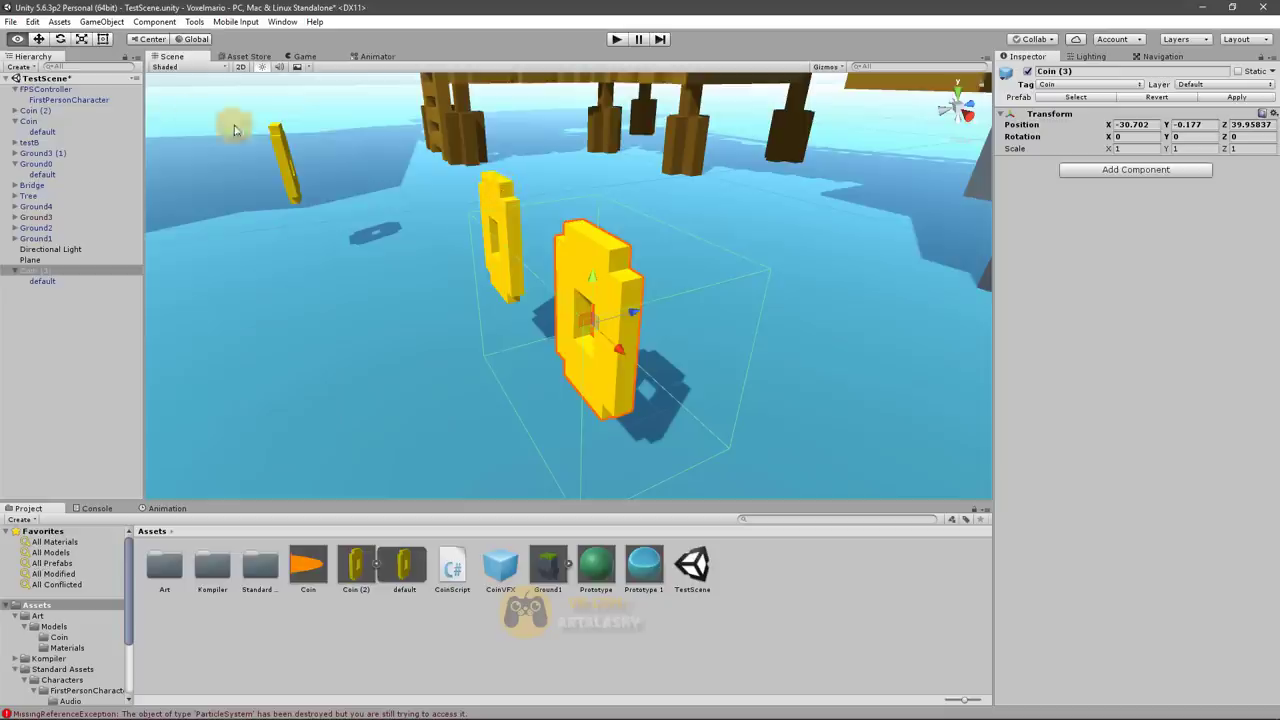
pyautogui.click(55, 89)
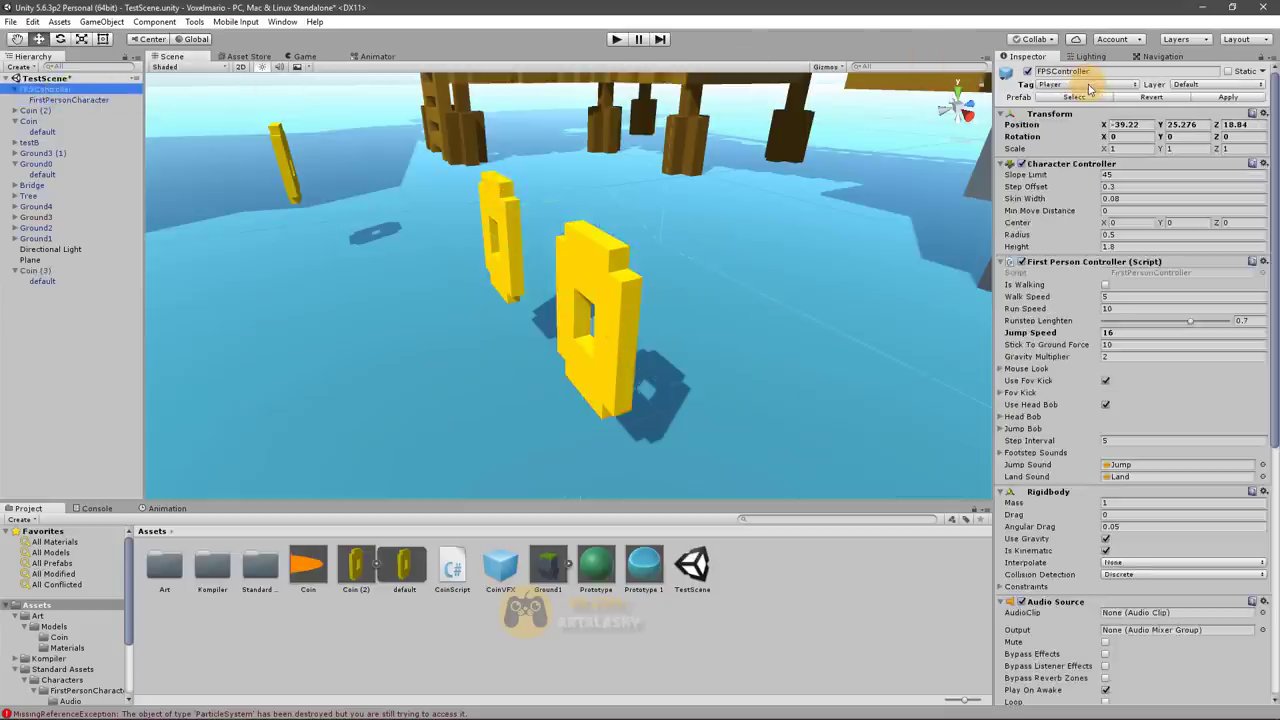
pyautogui.hotkey('alt', 'Tab')
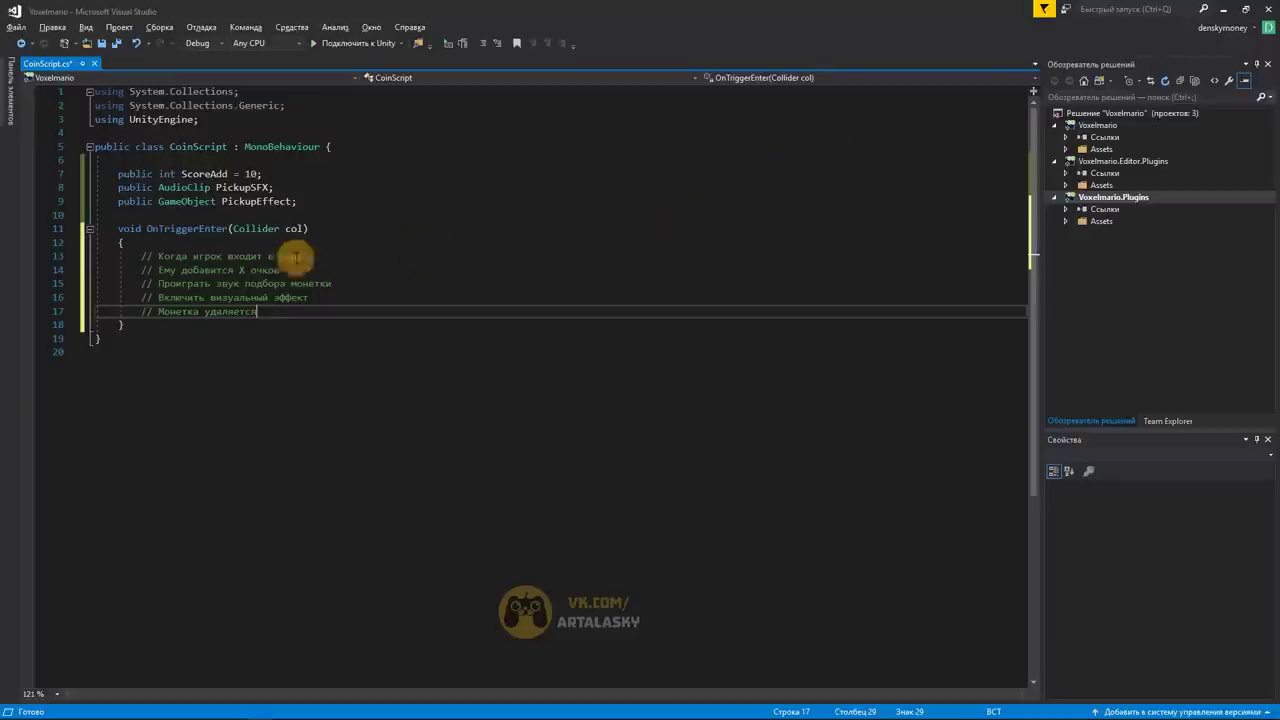
# Insert an empty if () statement with its own pair of braces at the top of OnTriggerEnter
pyautogui.click(209, 244)
pyautogui.press('Return')
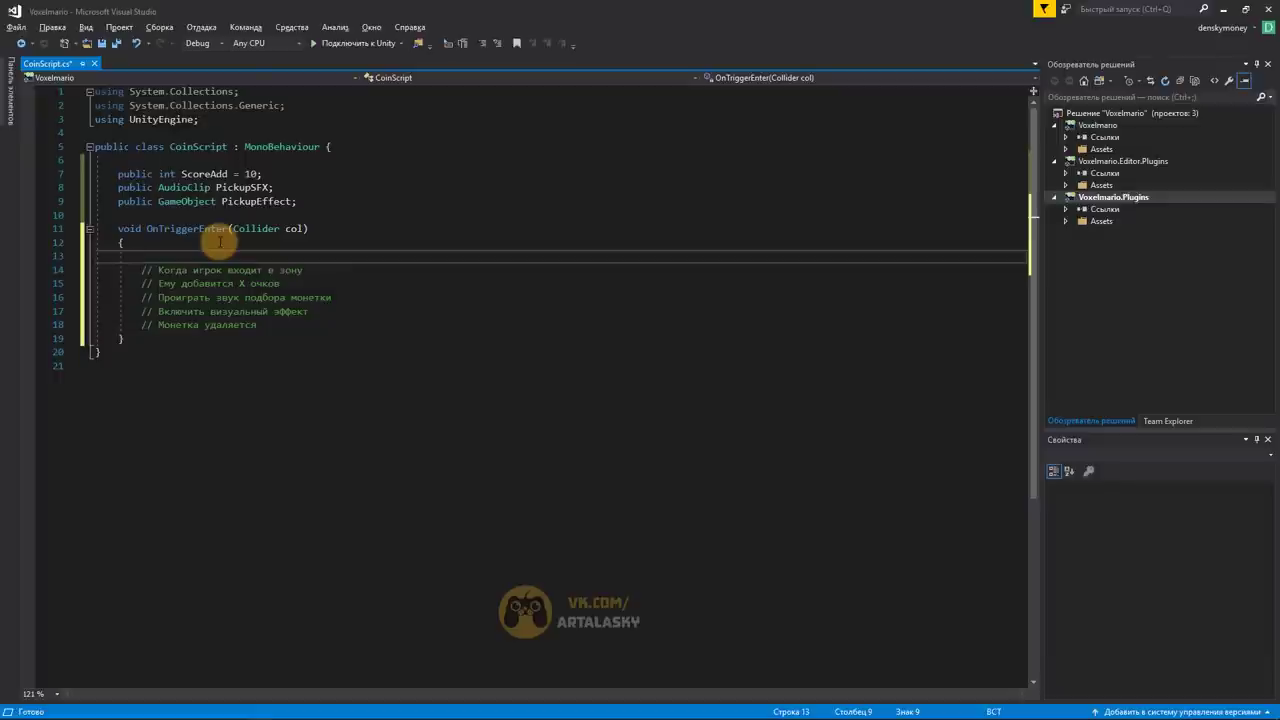
pyautogui.write('if')
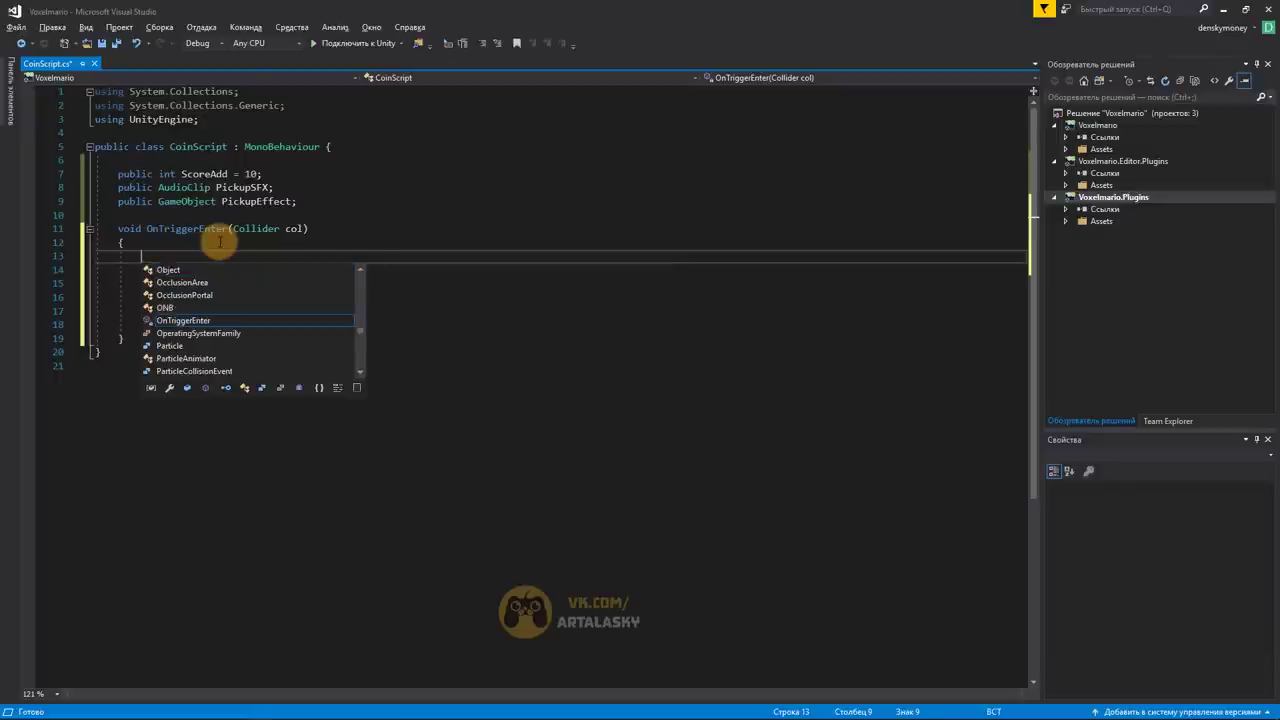
pyautogui.write('(')
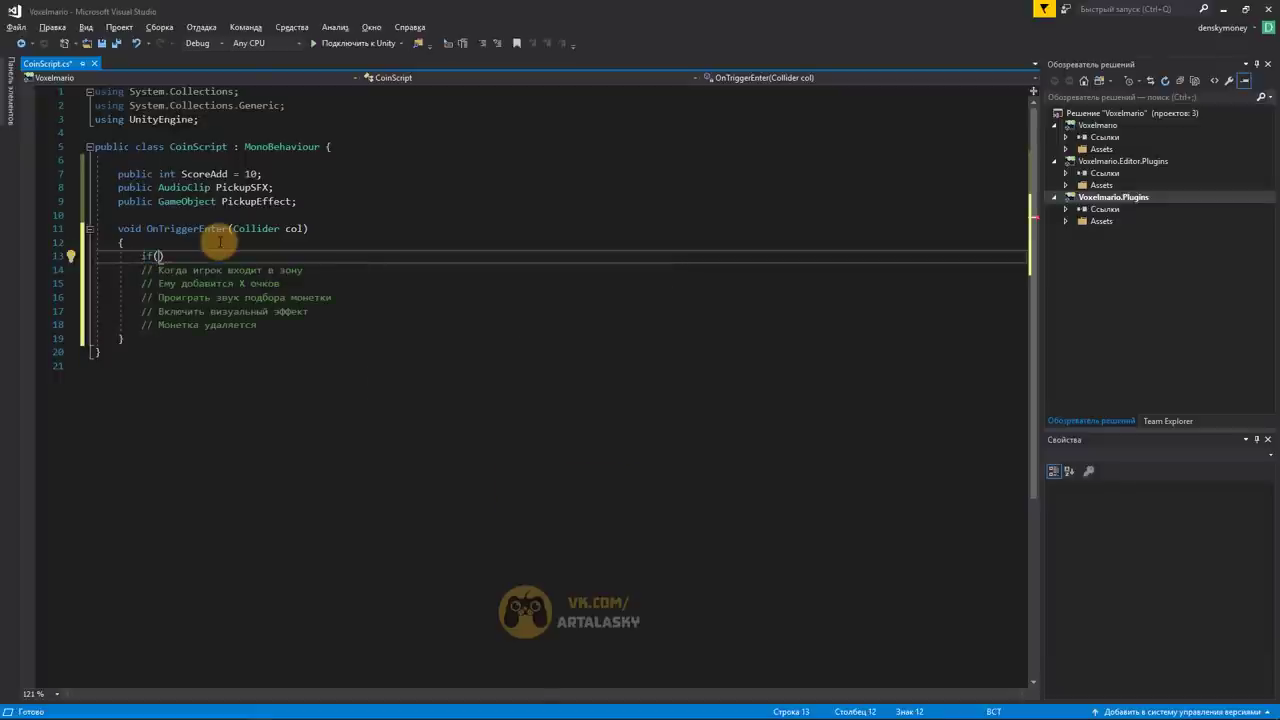
pyautogui.press('Right')
pyautogui.press('Return')
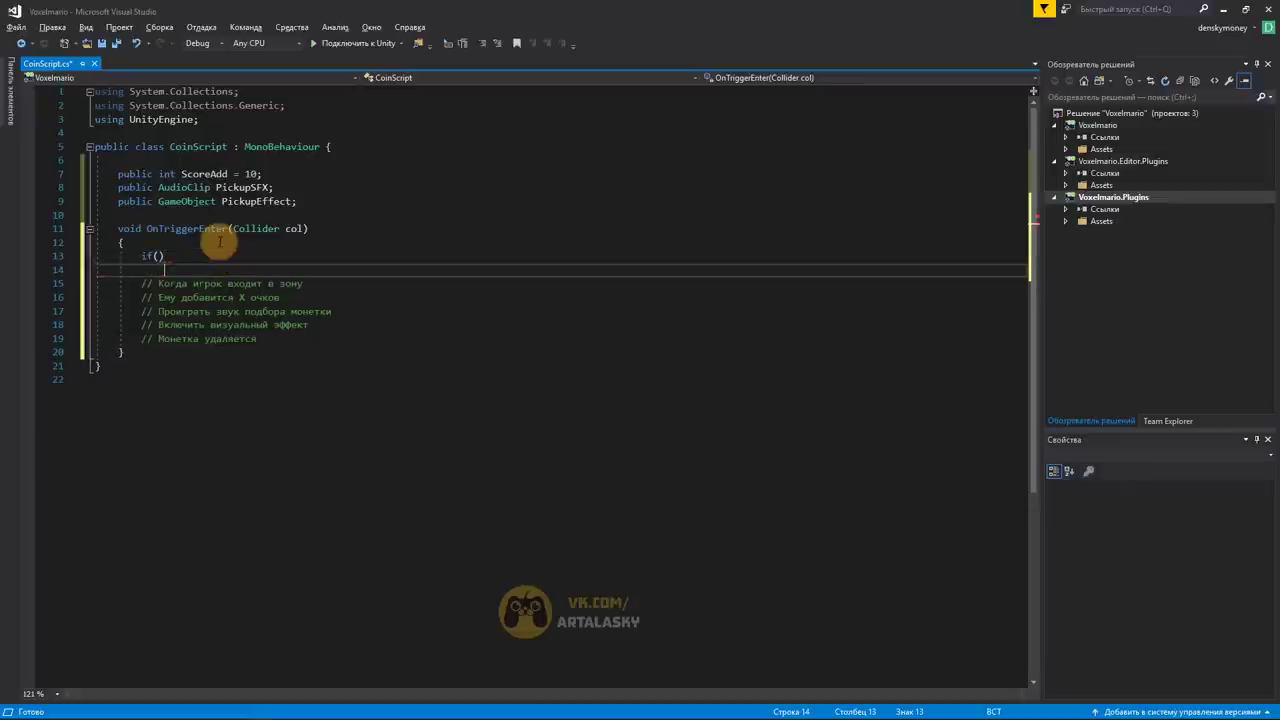
pyautogui.write('{')
pyautogui.press('Return')
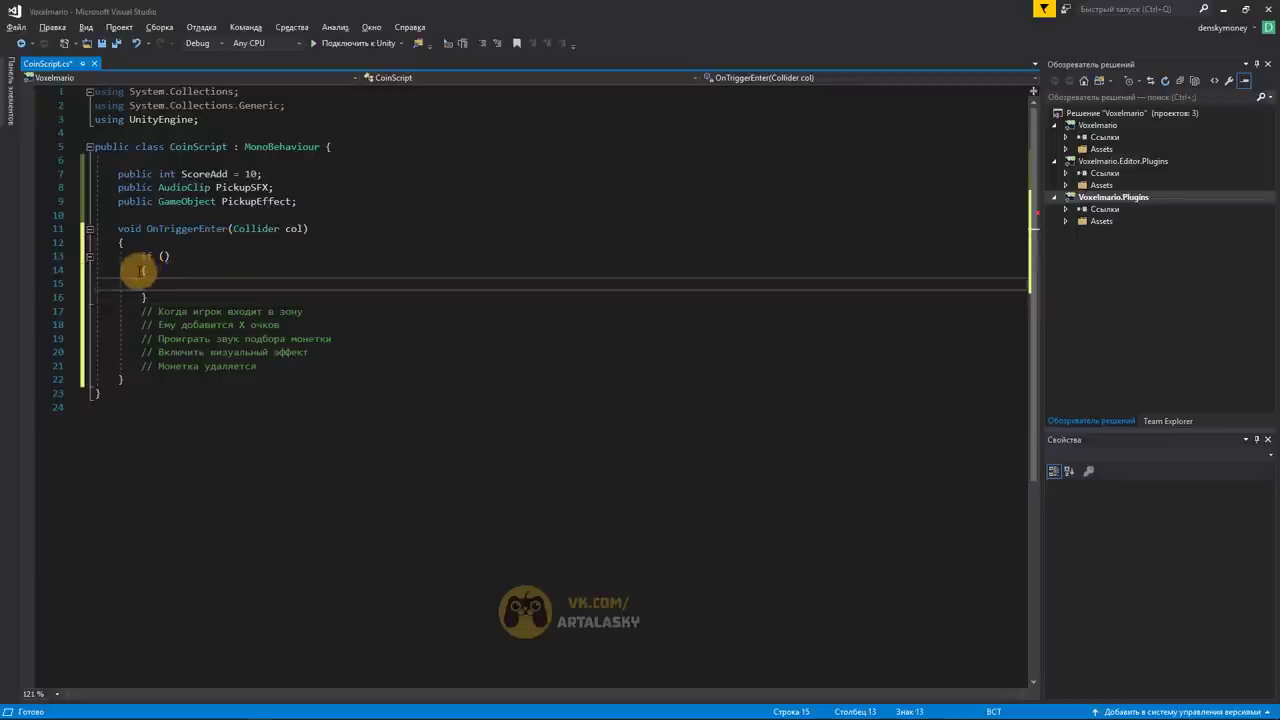
pyautogui.moveTo(140, 270); pyautogui.dragTo(91, 270)
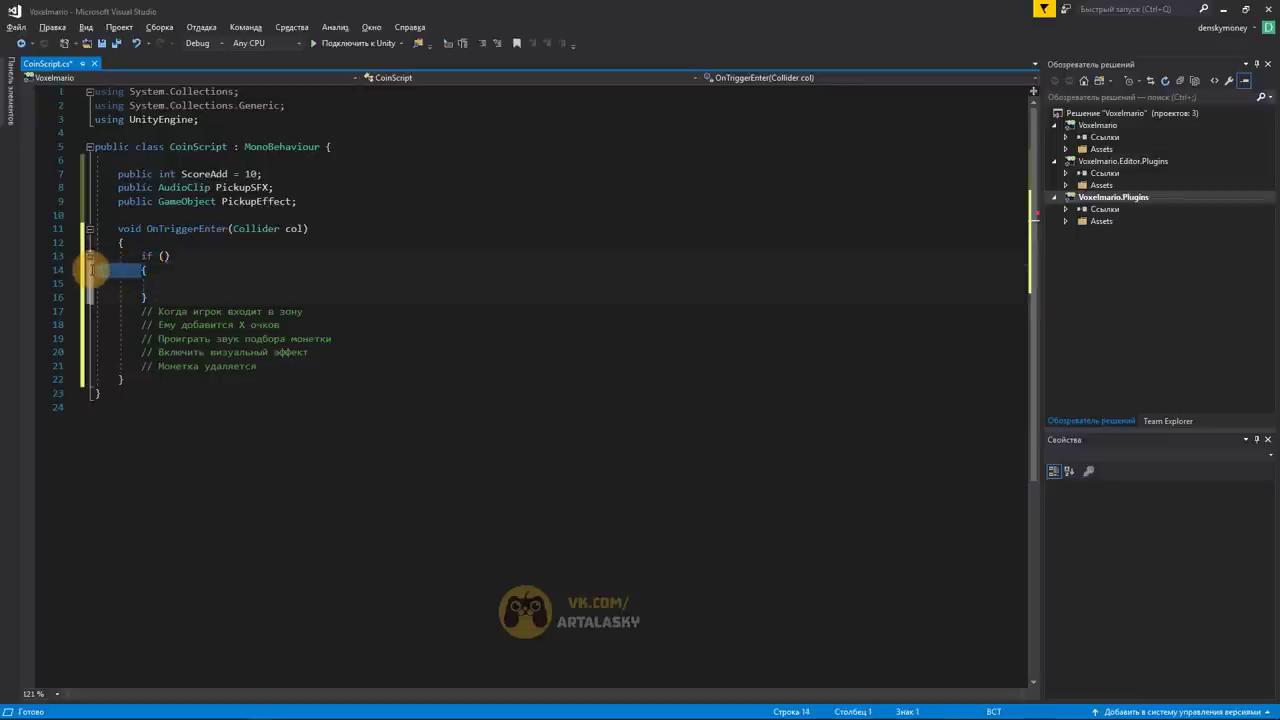
pyautogui.press('BackSpace')
pyautogui.press('BackSpace')
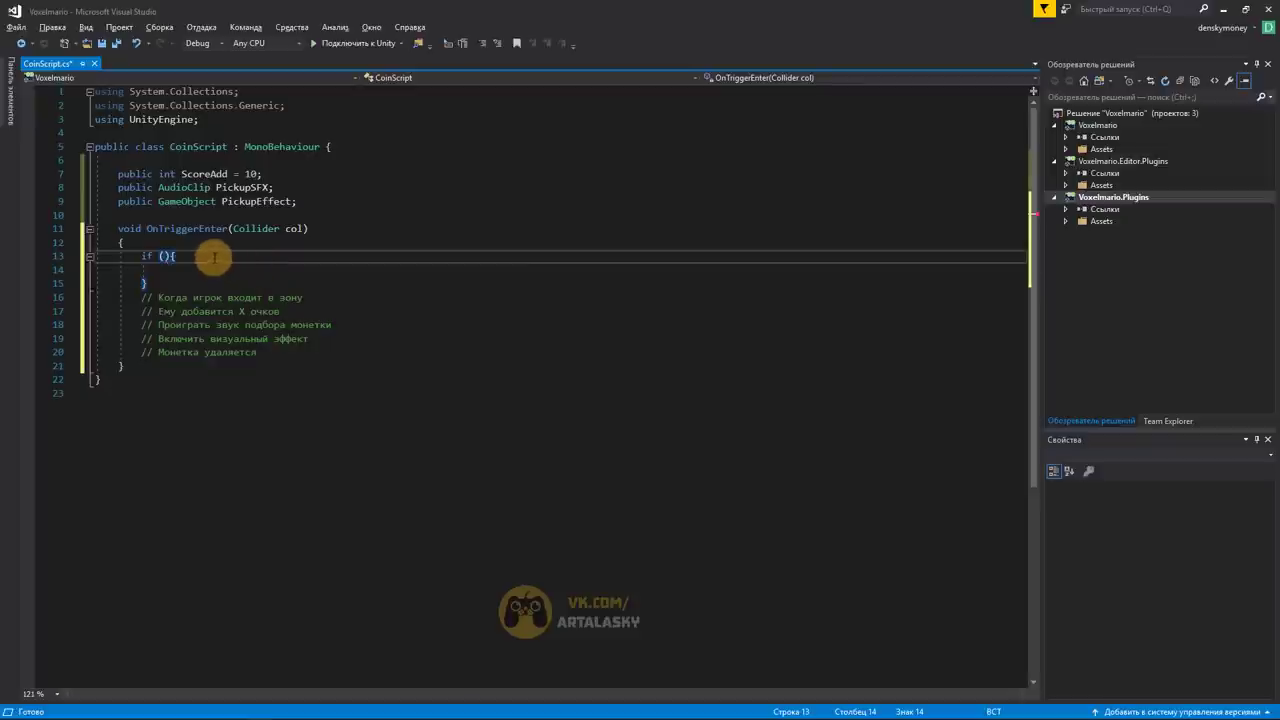
pyautogui.press('Return')
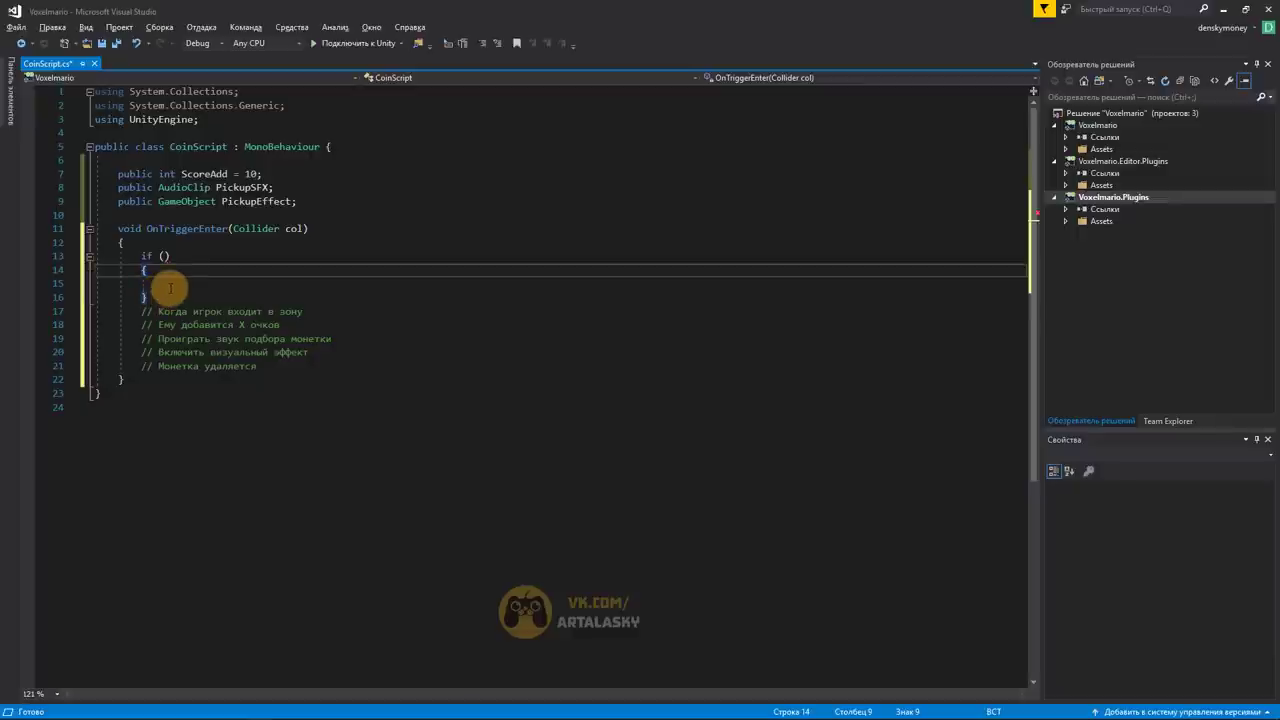
pyautogui.click(163, 256)
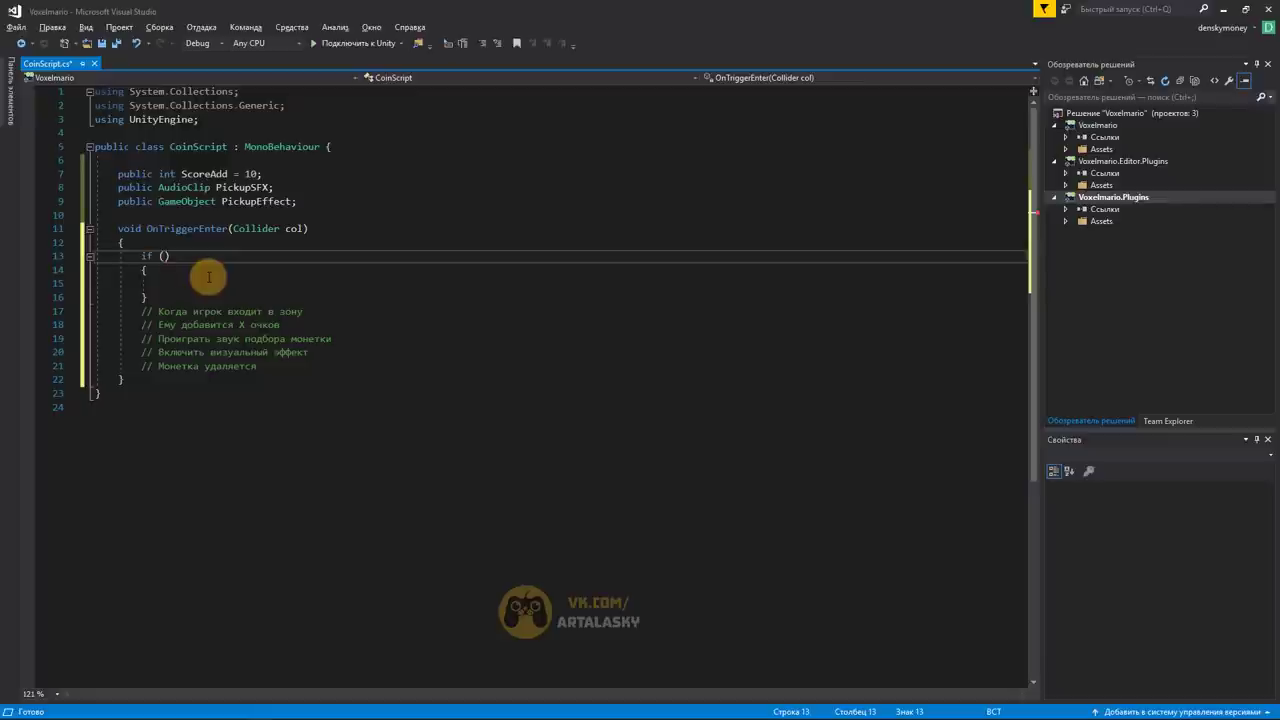
# Write the condition col.tag == "Player" inside the if parentheses
pyautogui.write('col')
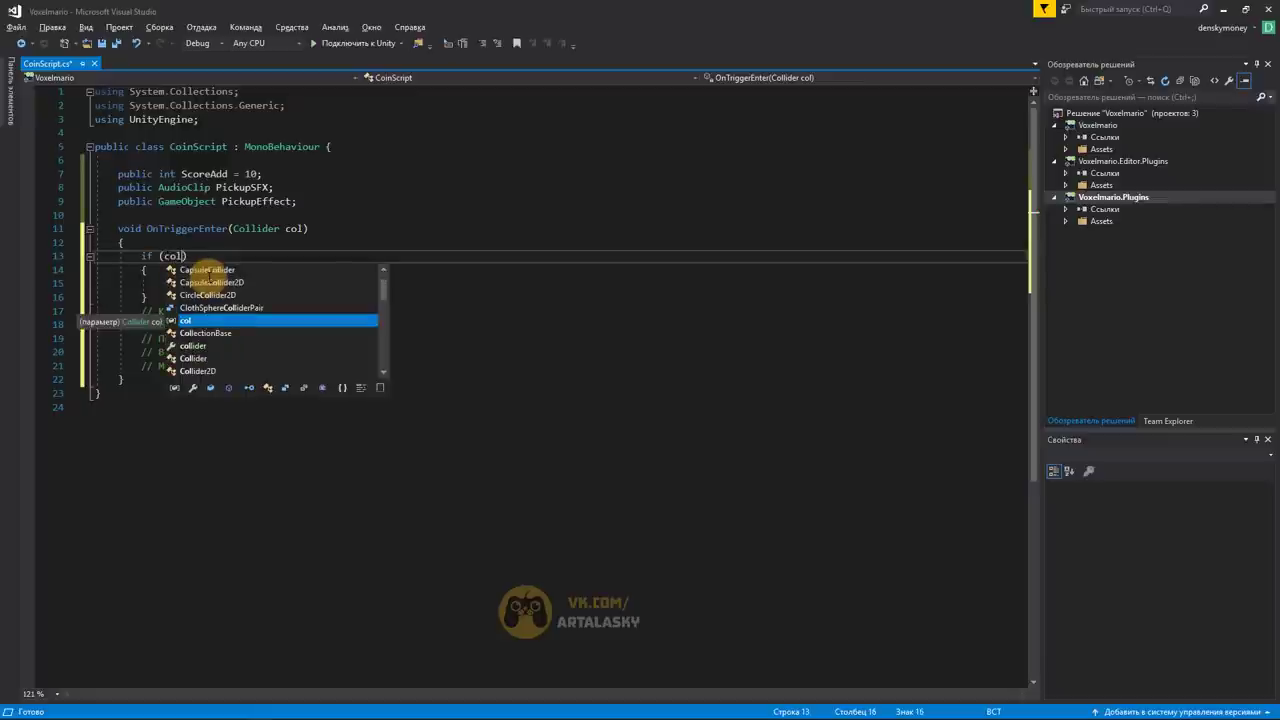
pyautogui.write('.')
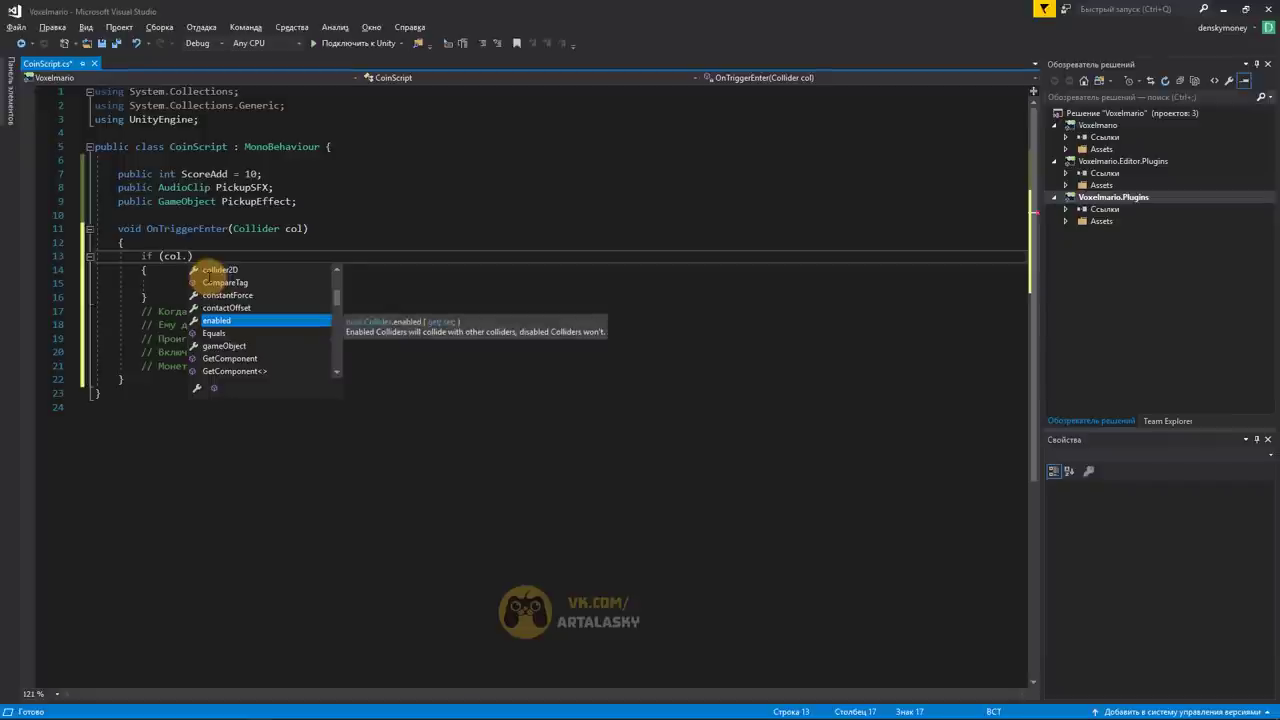
pyautogui.write('tag')
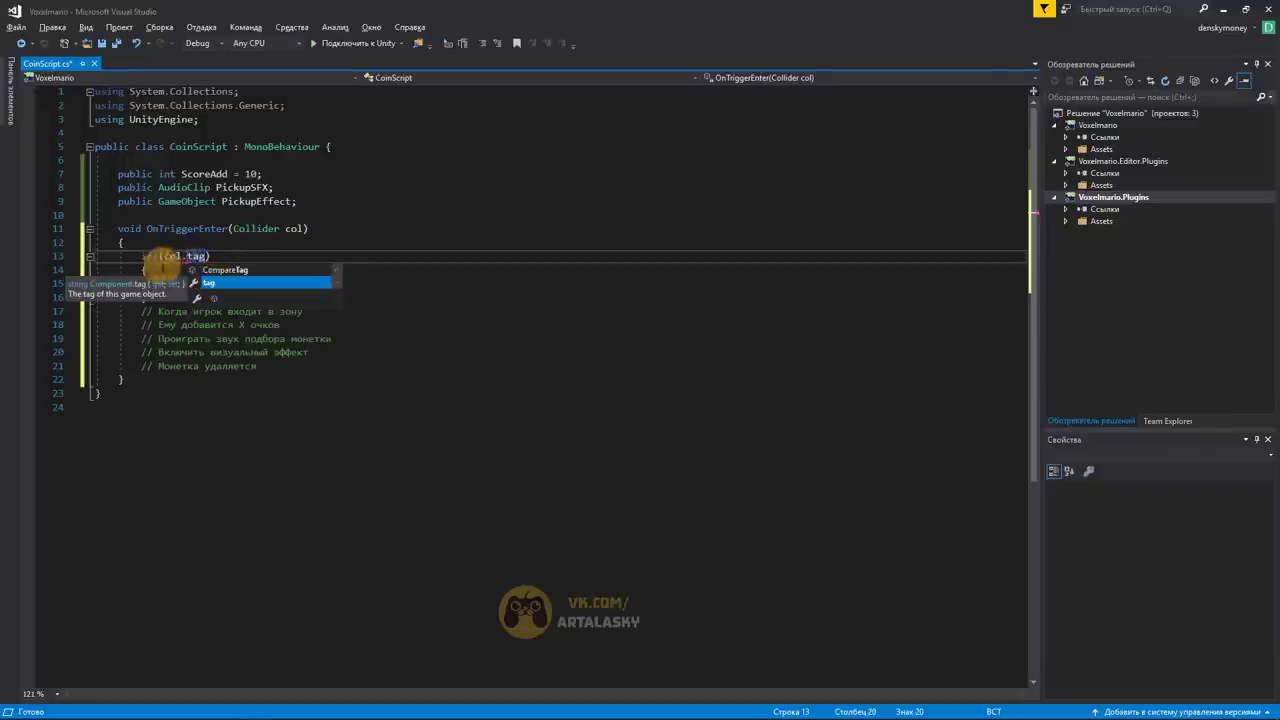
pyautogui.press('Escape')
pyautogui.moveTo(166, 256)
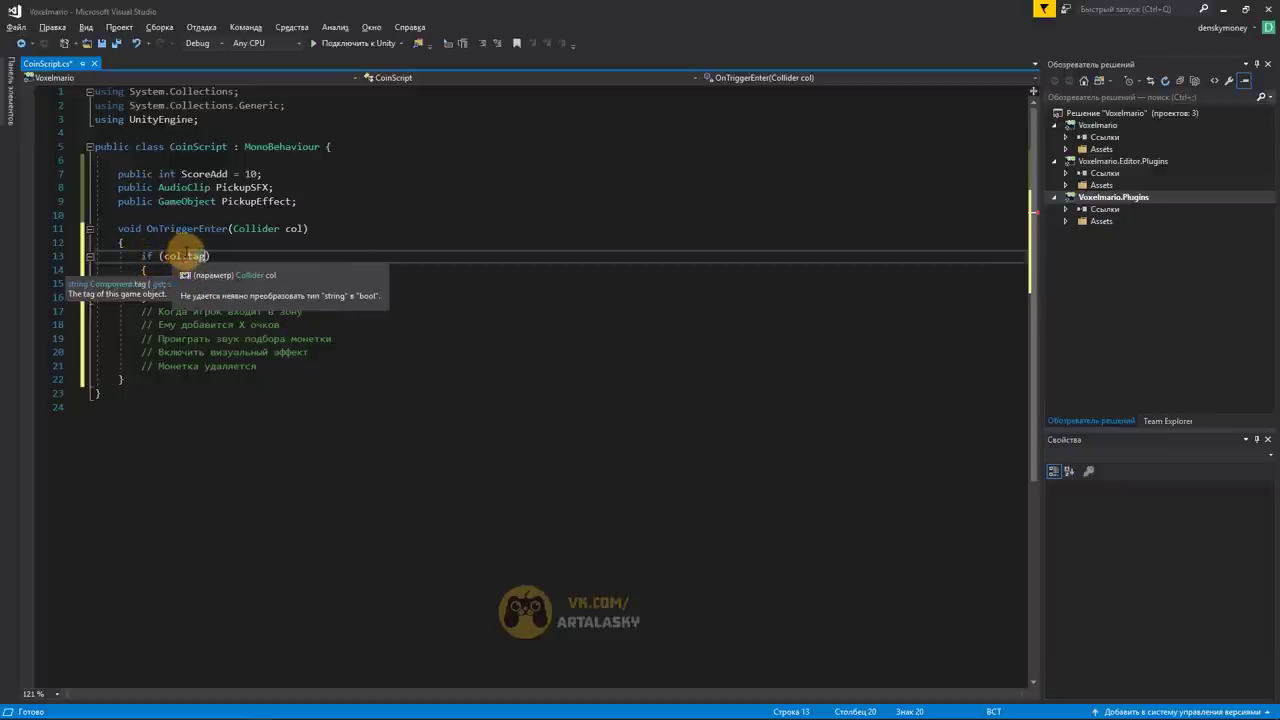
pyautogui.hotkey('ctrl', 'space')
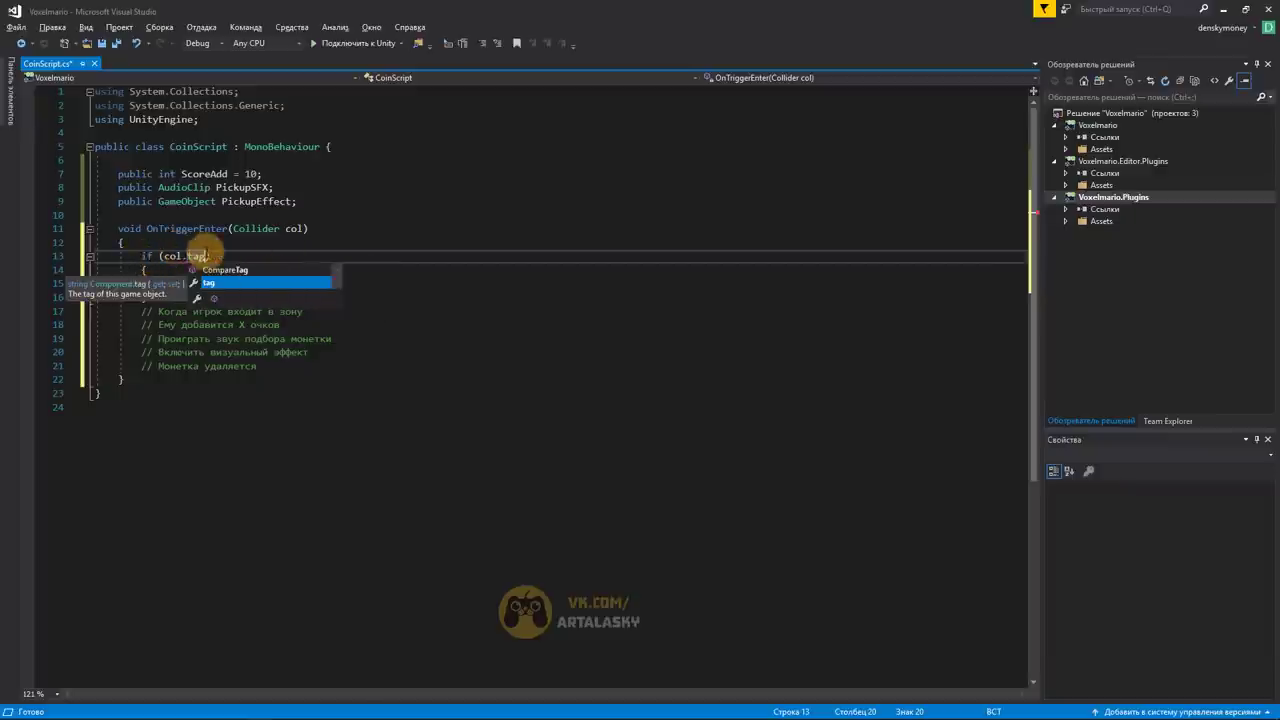
pyautogui.write('==')
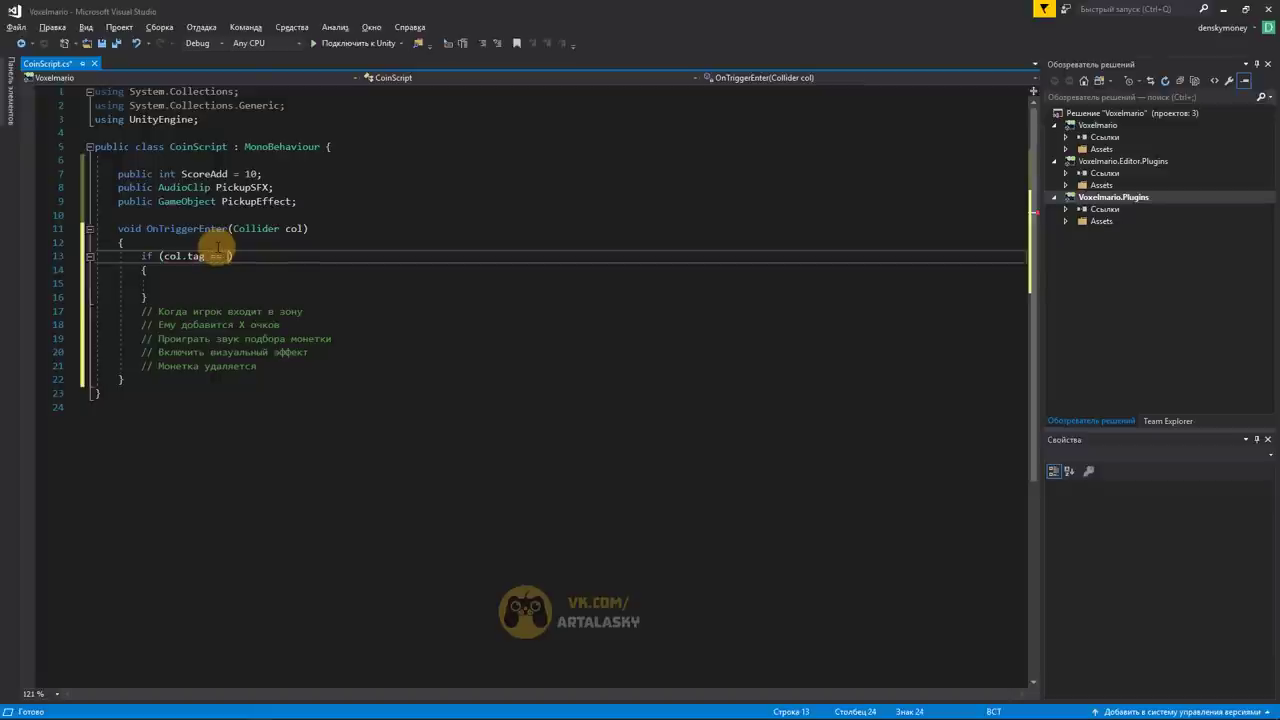
pyautogui.write(' "Pla')
pyautogui.write('yer')
pyautogui.press('Down')
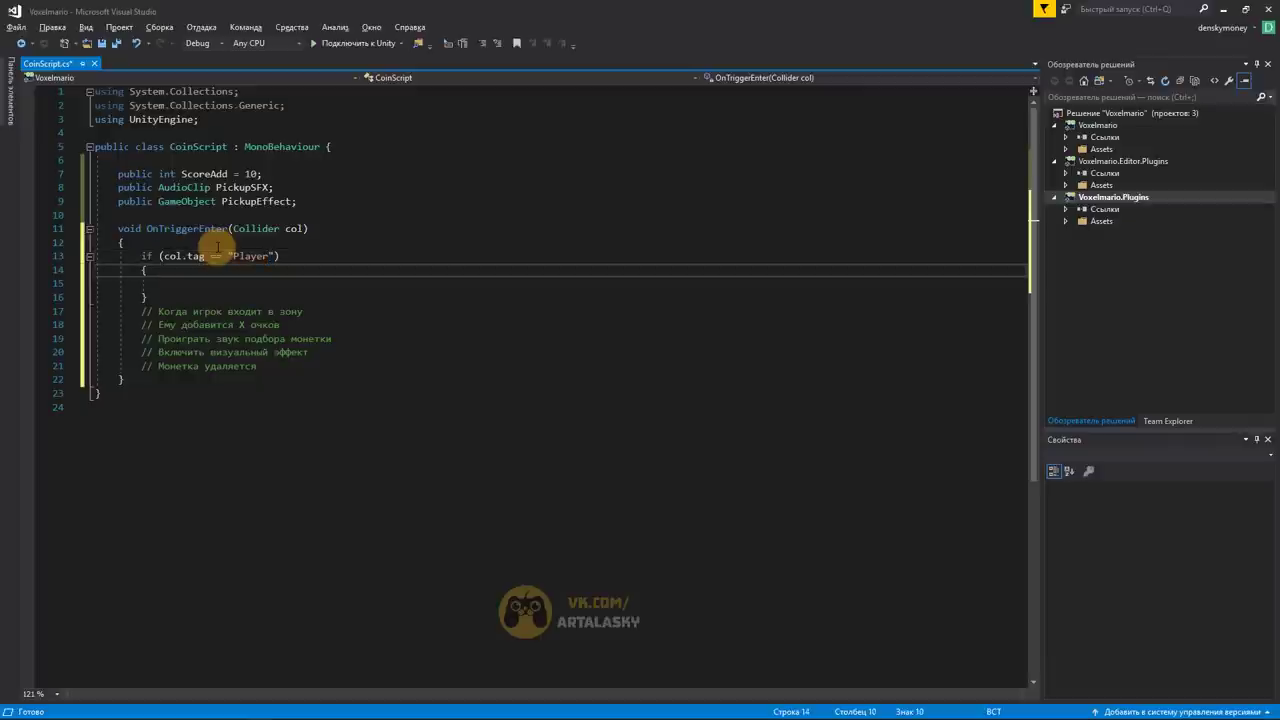
pyautogui.press('Down')
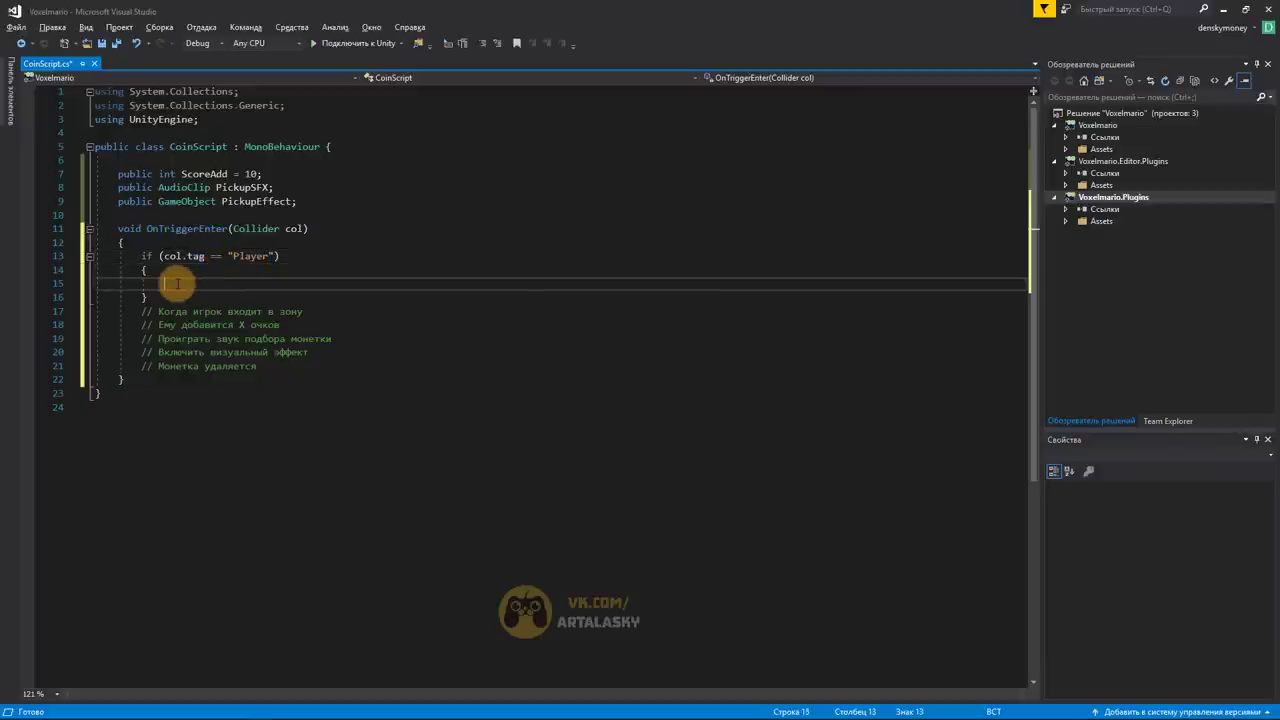
# Fix the equals operator so the if compares col.tag == "Player"
pyautogui.click(214, 256)
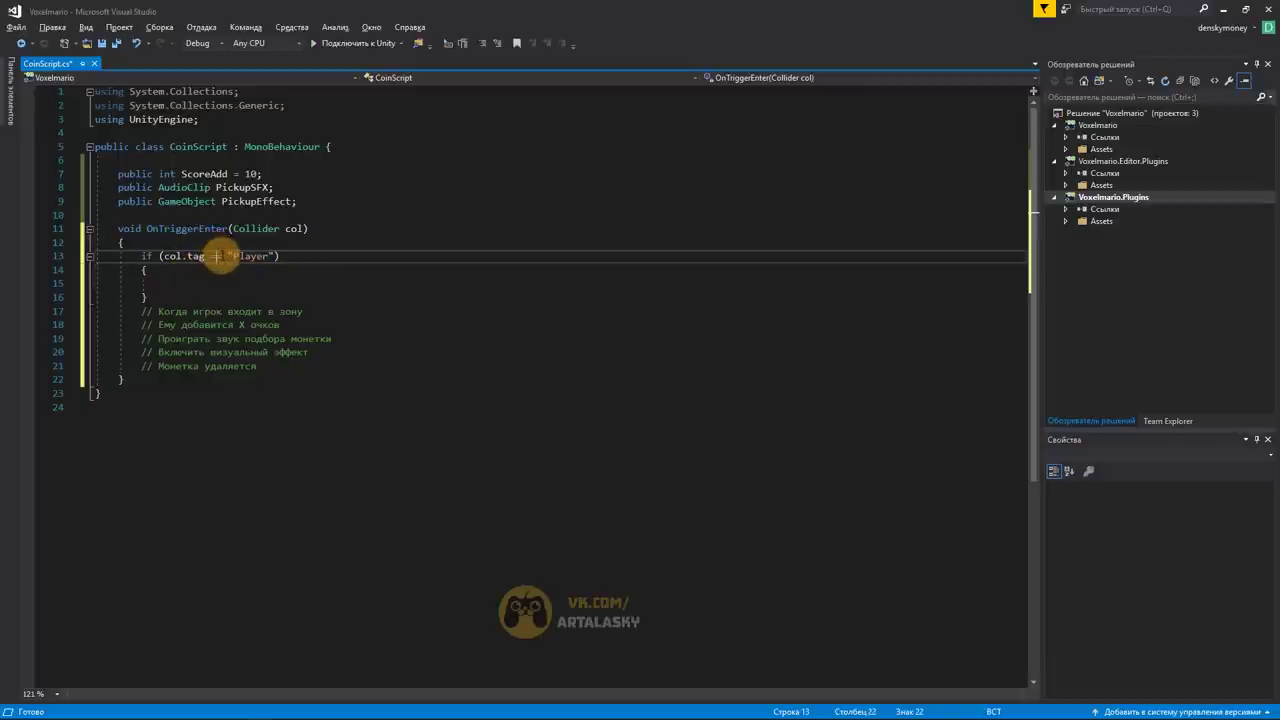
pyautogui.moveTo(219, 256)
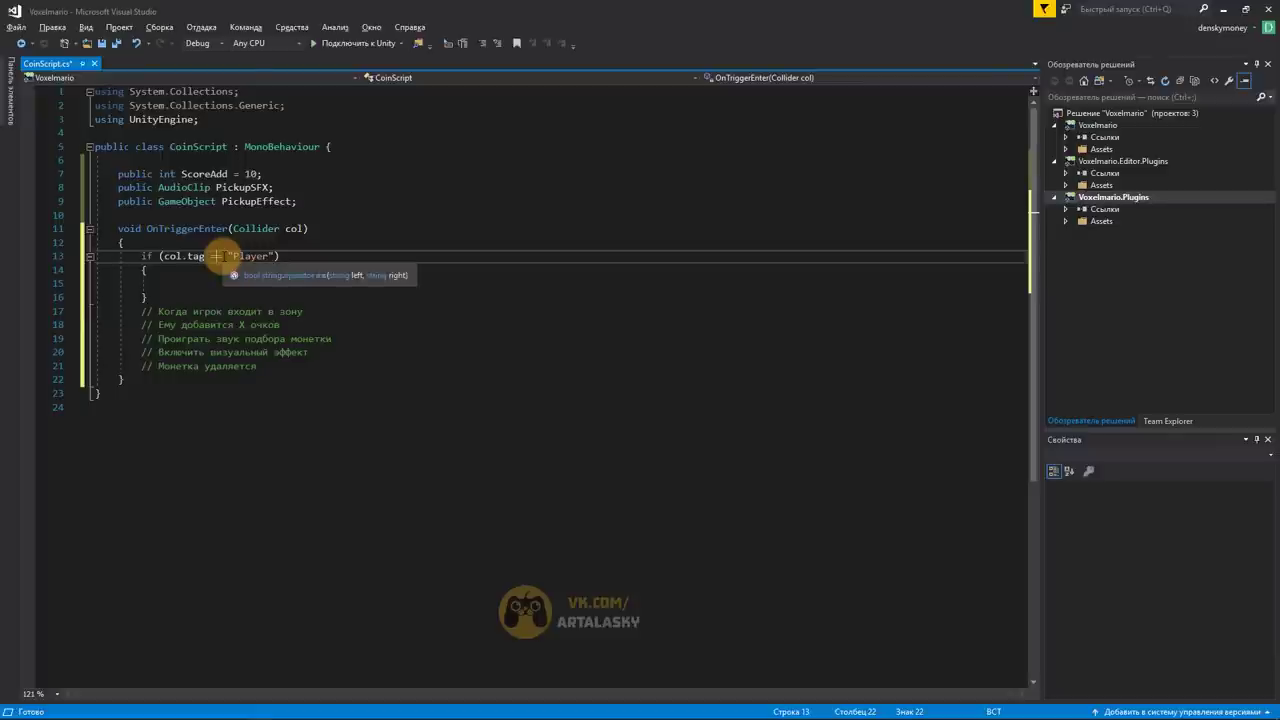
pyautogui.click(220, 256)
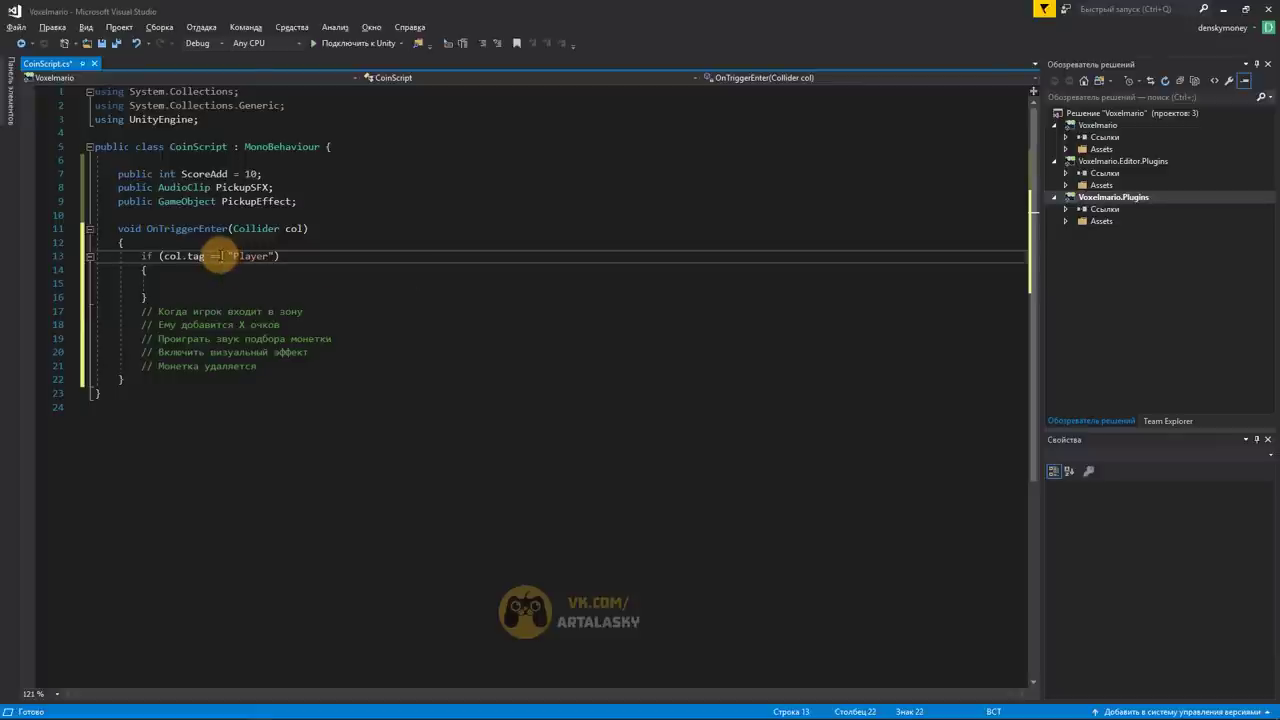
pyautogui.press('BackSpace')
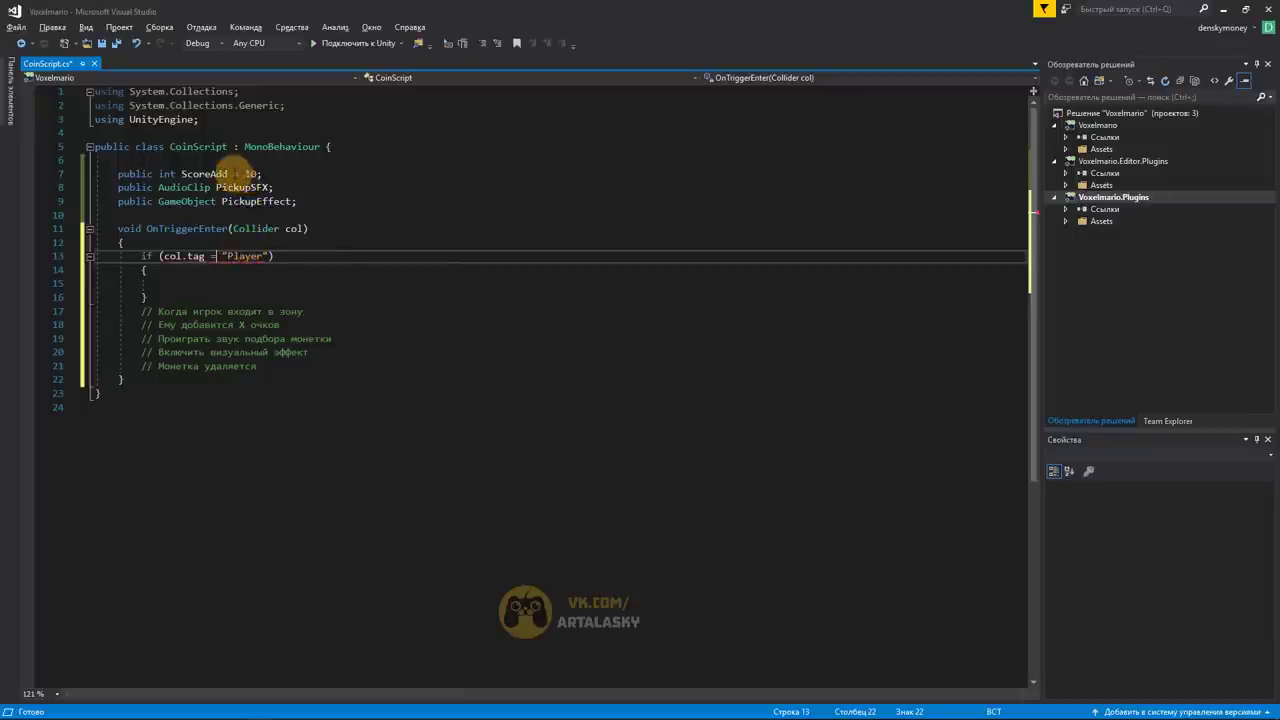
pyautogui.moveTo(181, 174); pyautogui.dragTo(262, 174)
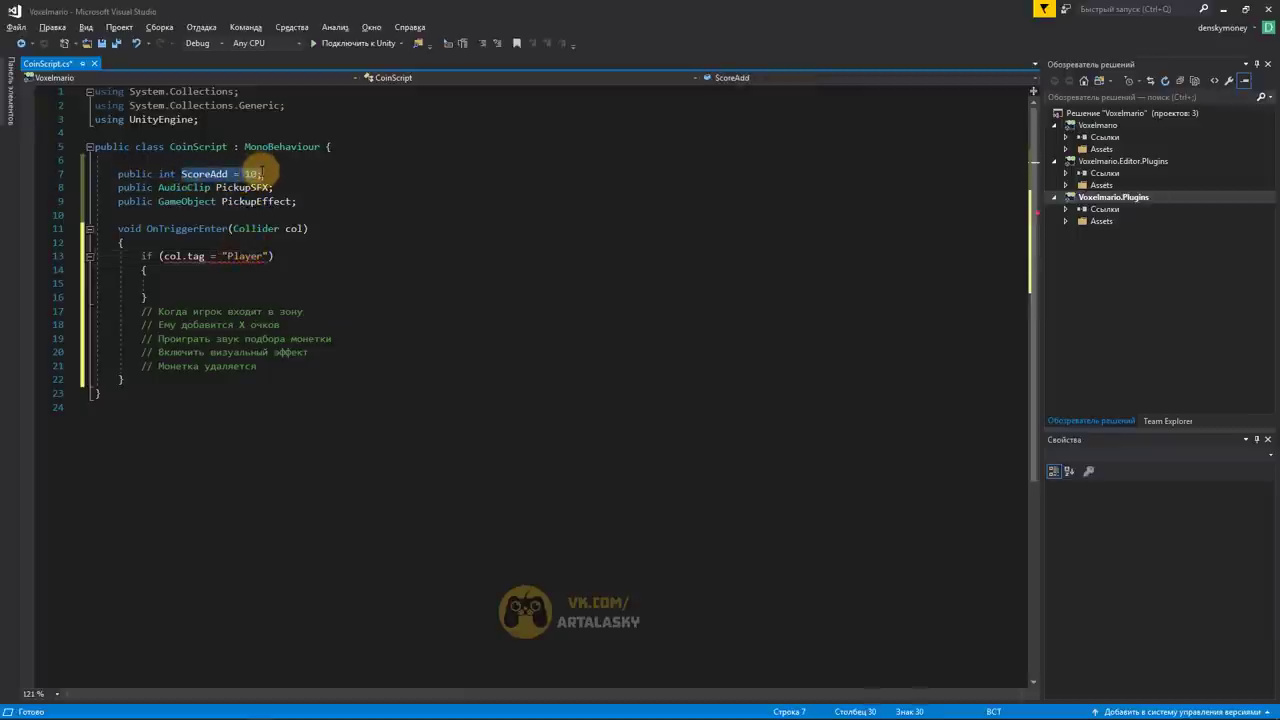
pyautogui.click(185, 256)
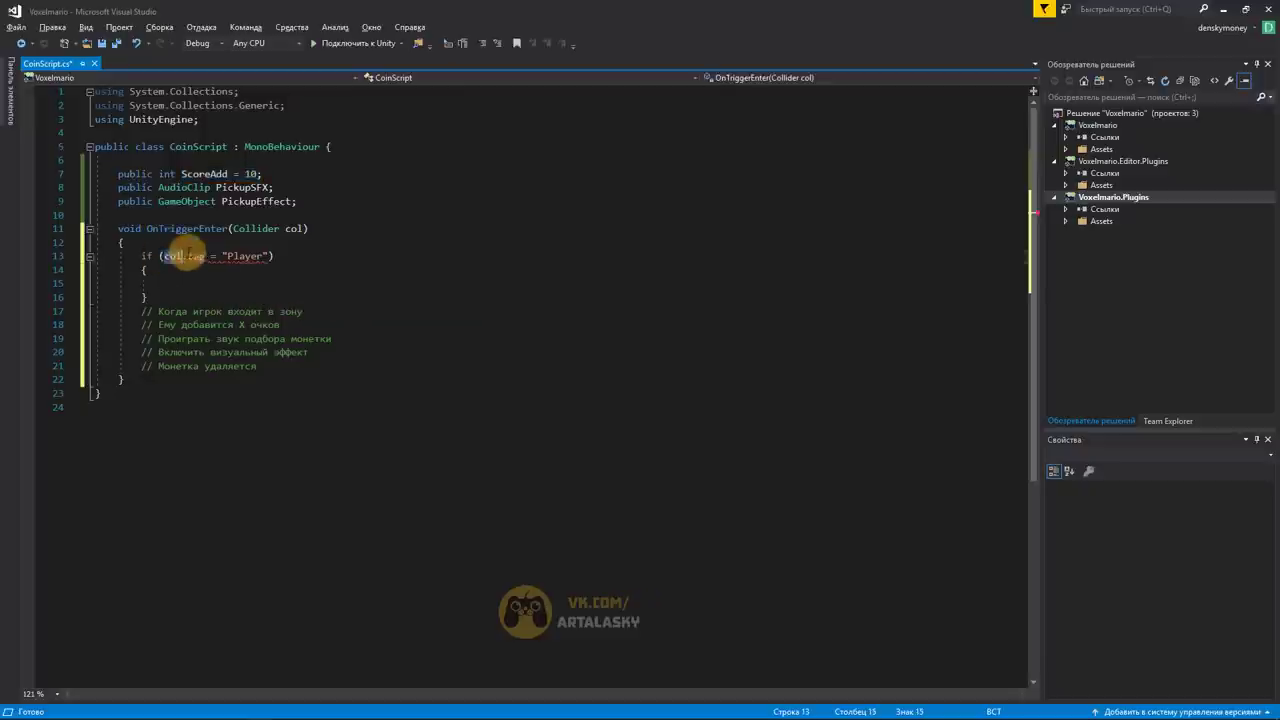
pyautogui.moveTo(163, 256); pyautogui.dragTo(208, 256)
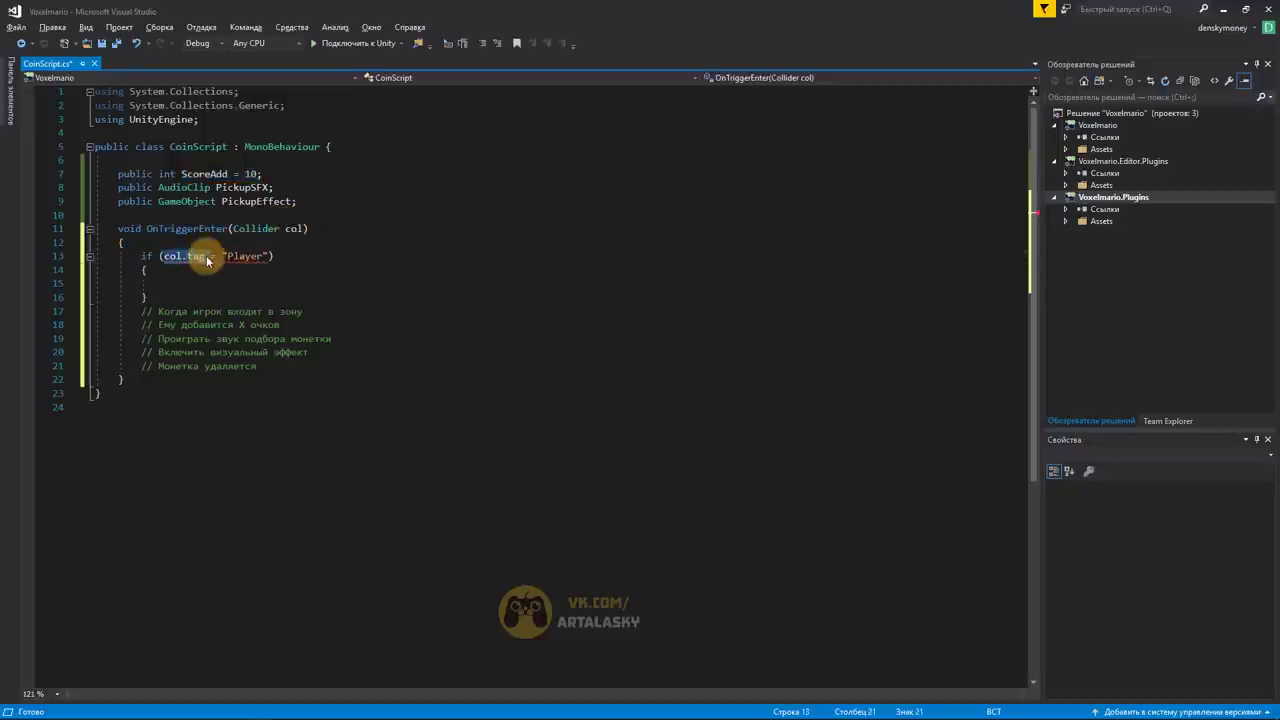
pyautogui.click(202, 256)
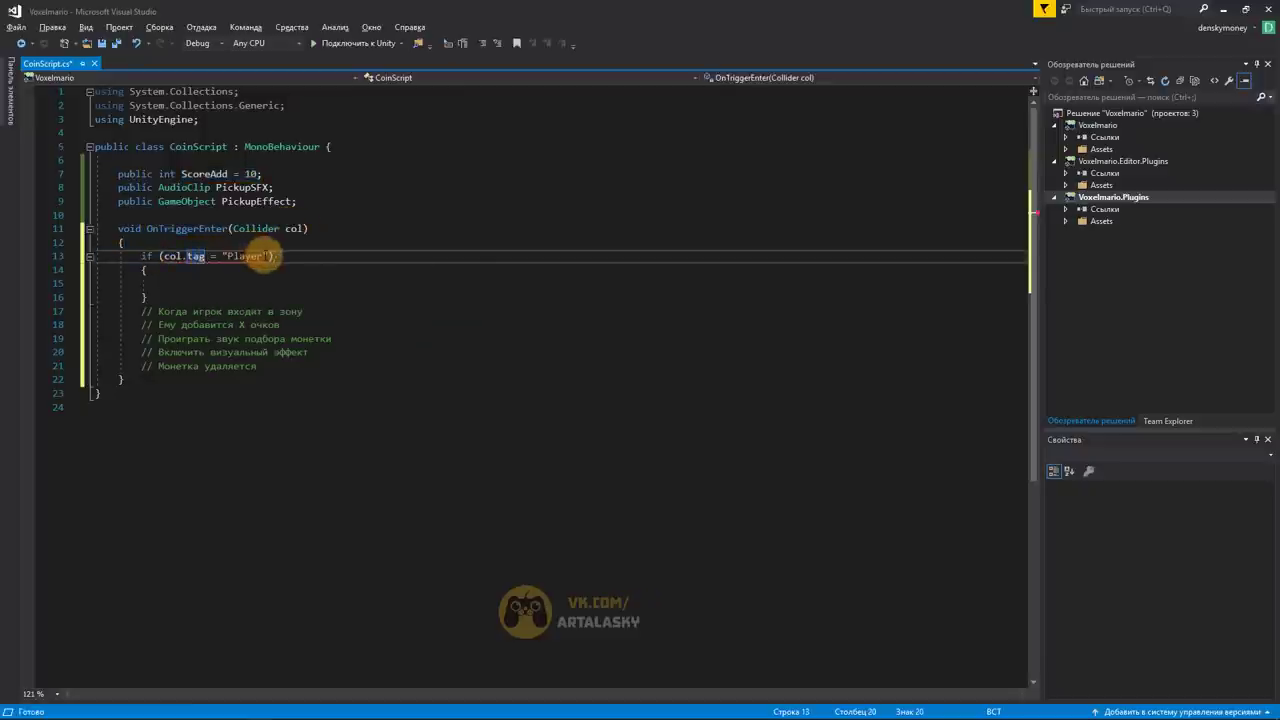
pyautogui.moveTo(256, 253)
pyautogui.press('Right')
pyautogui.press('Right')
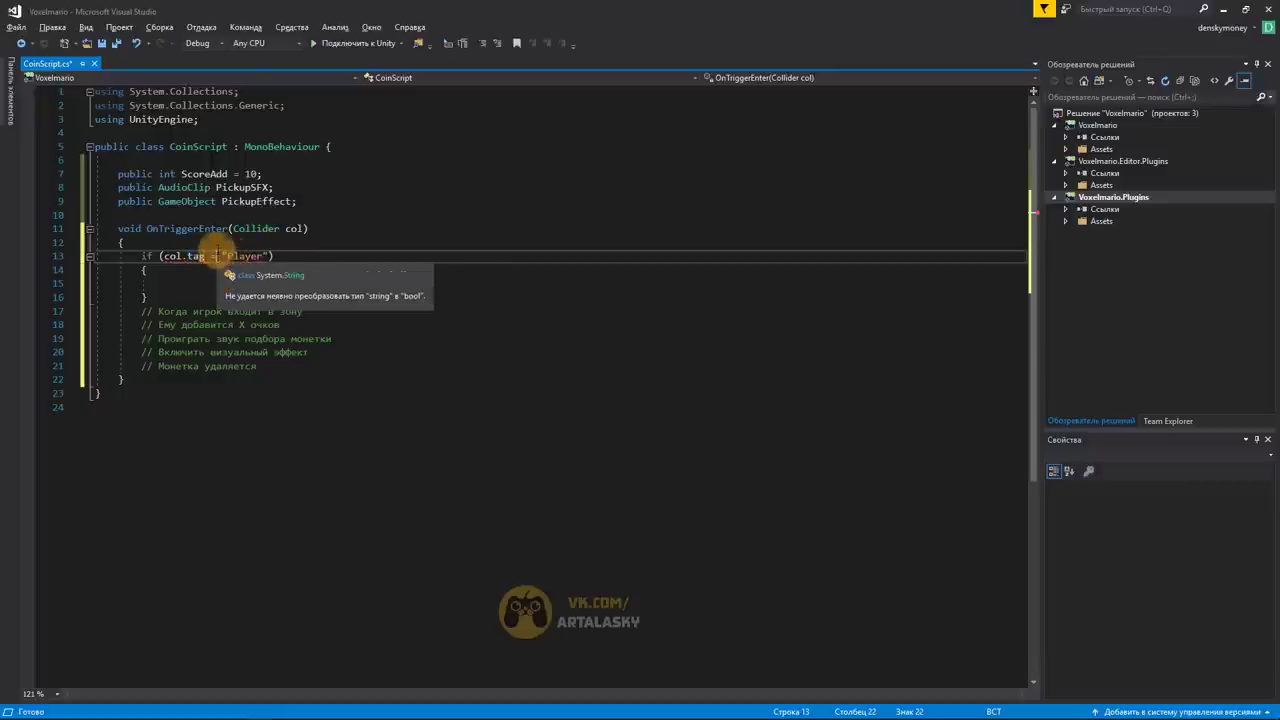
pyautogui.write('=')
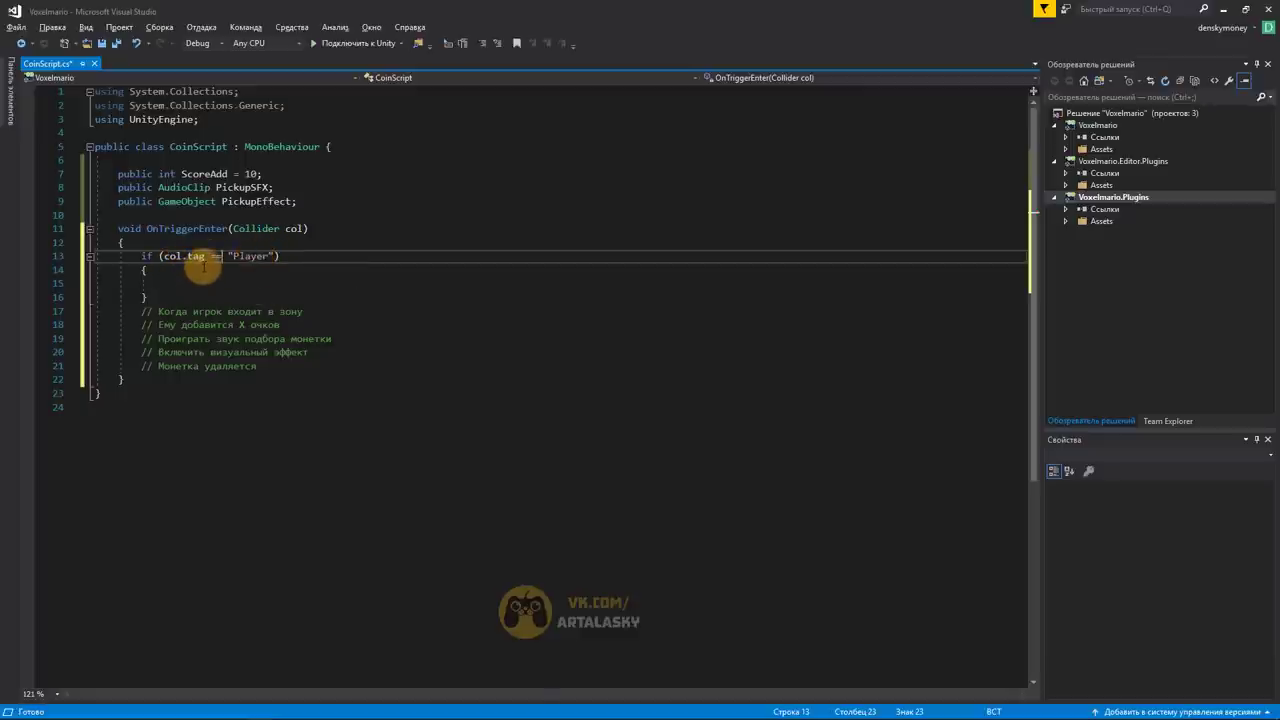
pyautogui.click(155, 282)
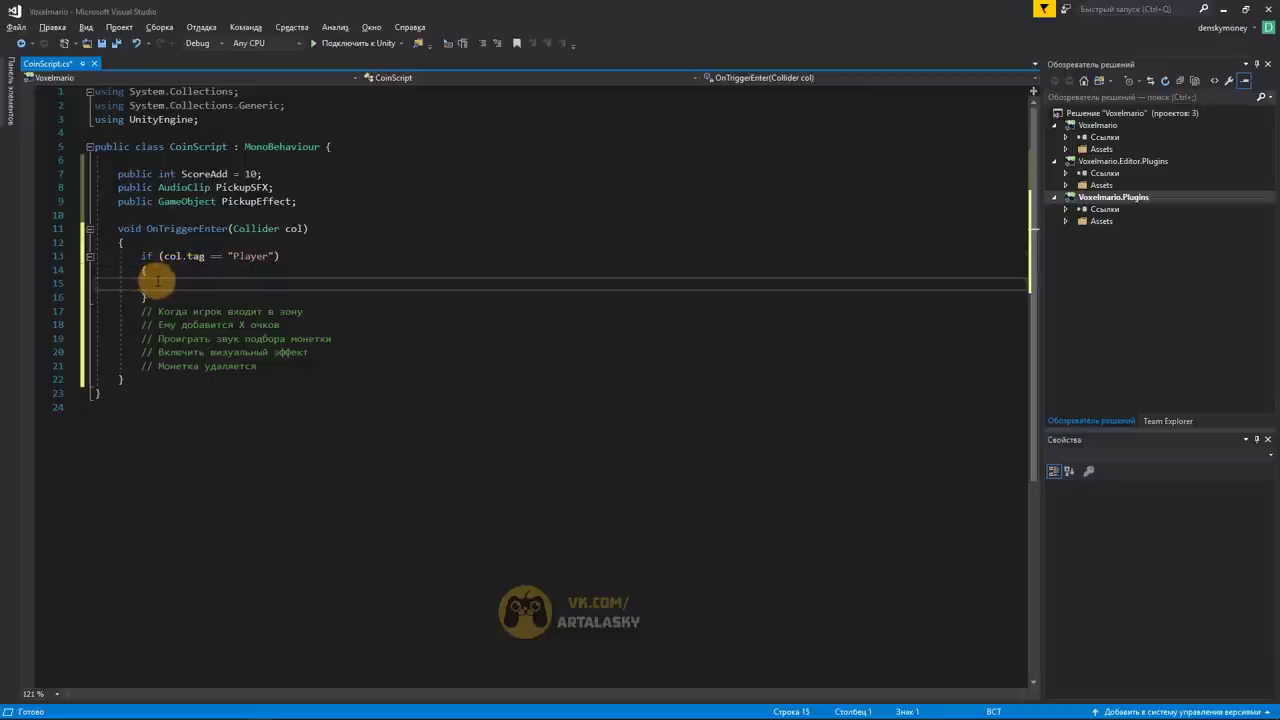
# Move the coin-pickup comment lines inside the if-block's braces
pyautogui.moveTo(141, 324); pyautogui.dragTo(297, 371)
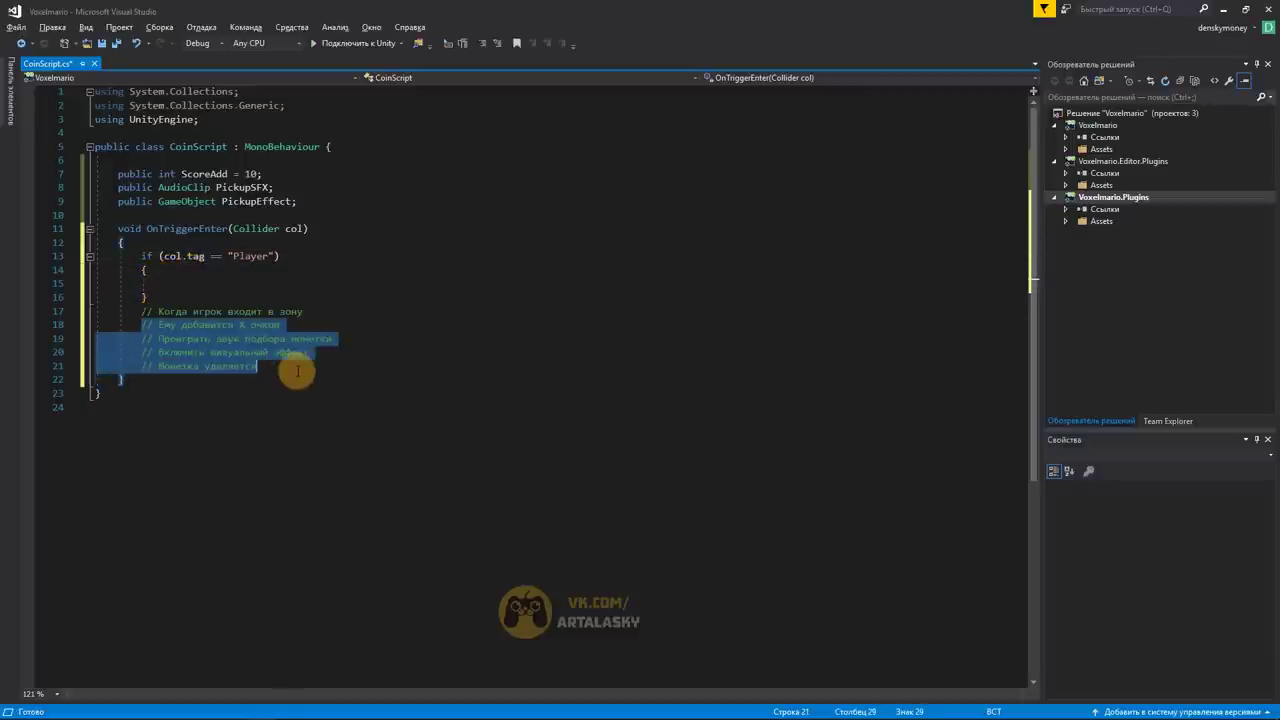
pyautogui.hotkey('ctrl', 'x')
pyautogui.click(178, 283)
pyautogui.hotkey('ctrl', 'v')
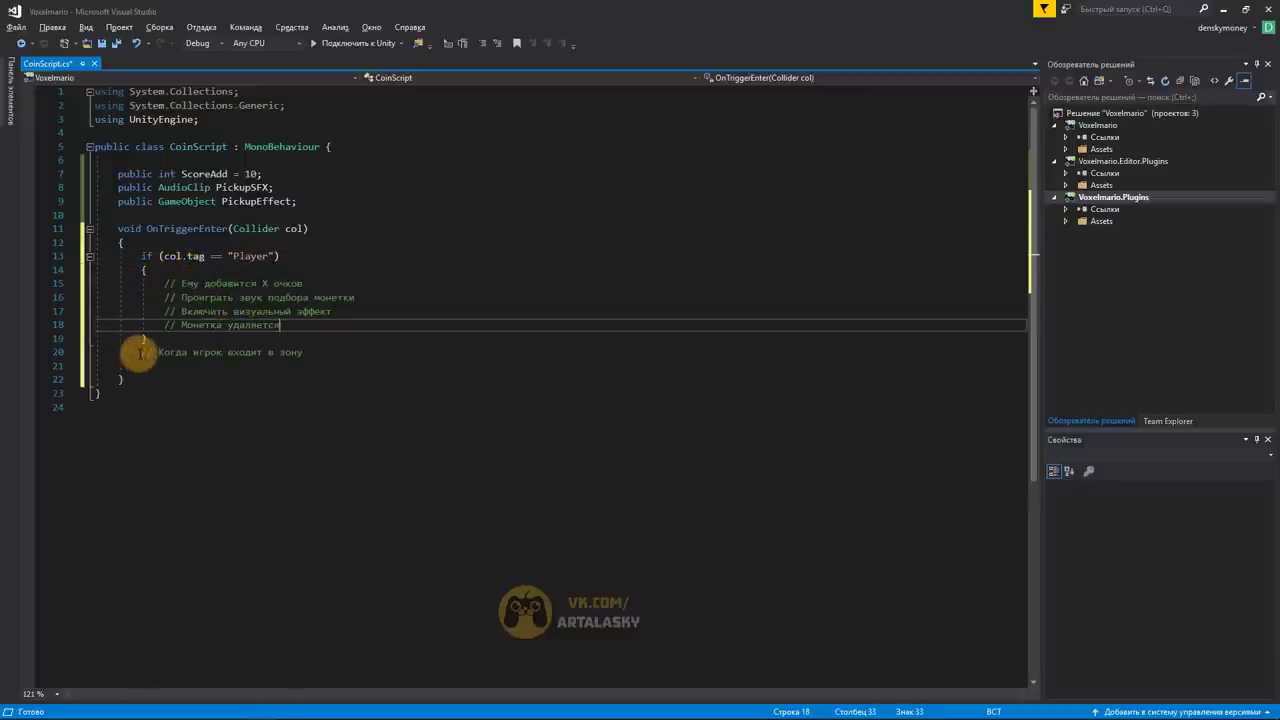
# Put the zone comment on the if line, change 'Когда' to 'Если', and save CoinScript.cs
pyautogui.moveTo(138, 352); pyautogui.dragTo(305, 350)
pyautogui.hotkey('ctrl', 'x')
pyautogui.click(297, 254)
pyautogui.hotkey('ctrl', 'v')
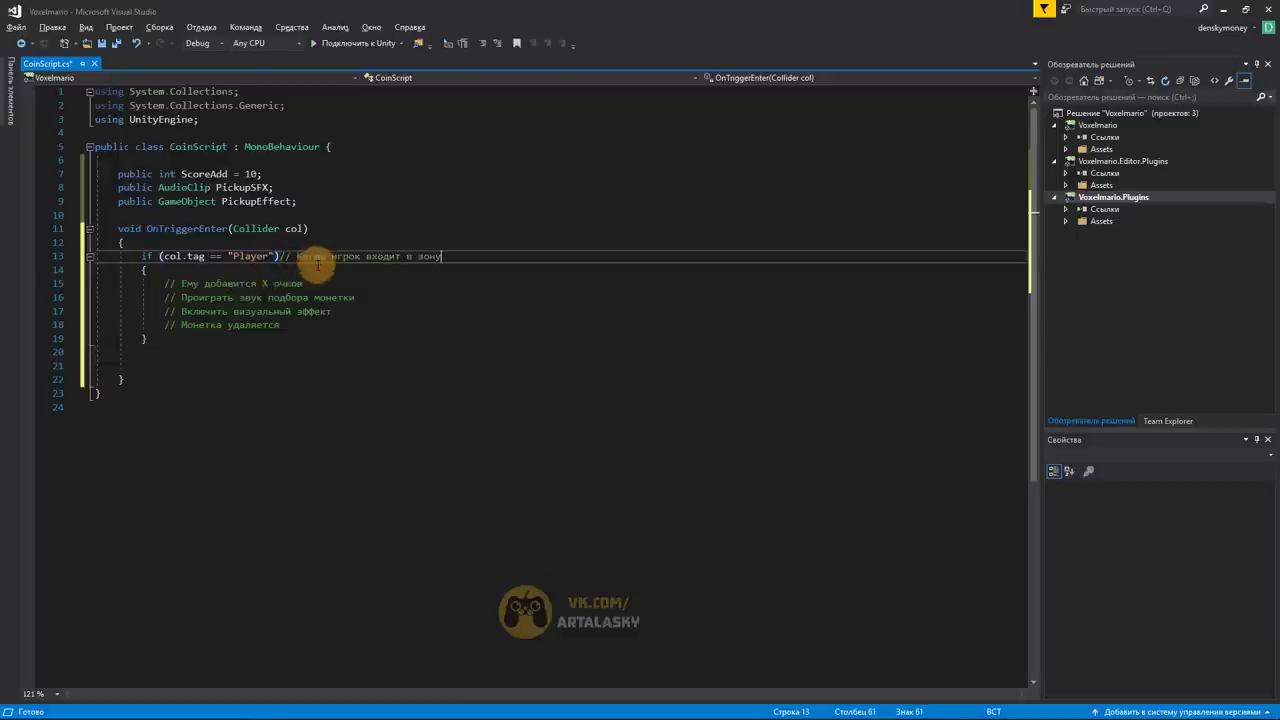
pyautogui.click(282, 256)
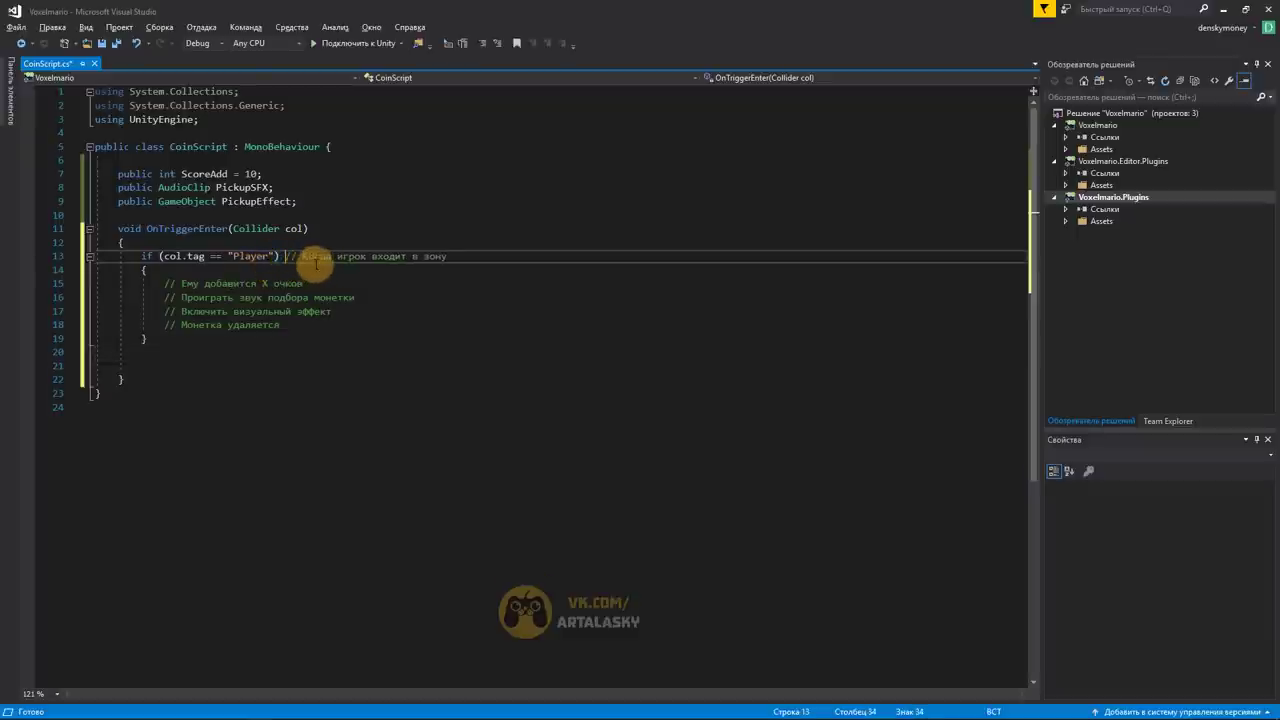
pyautogui.doubleClick(316, 257)
pyautogui.write('Е')
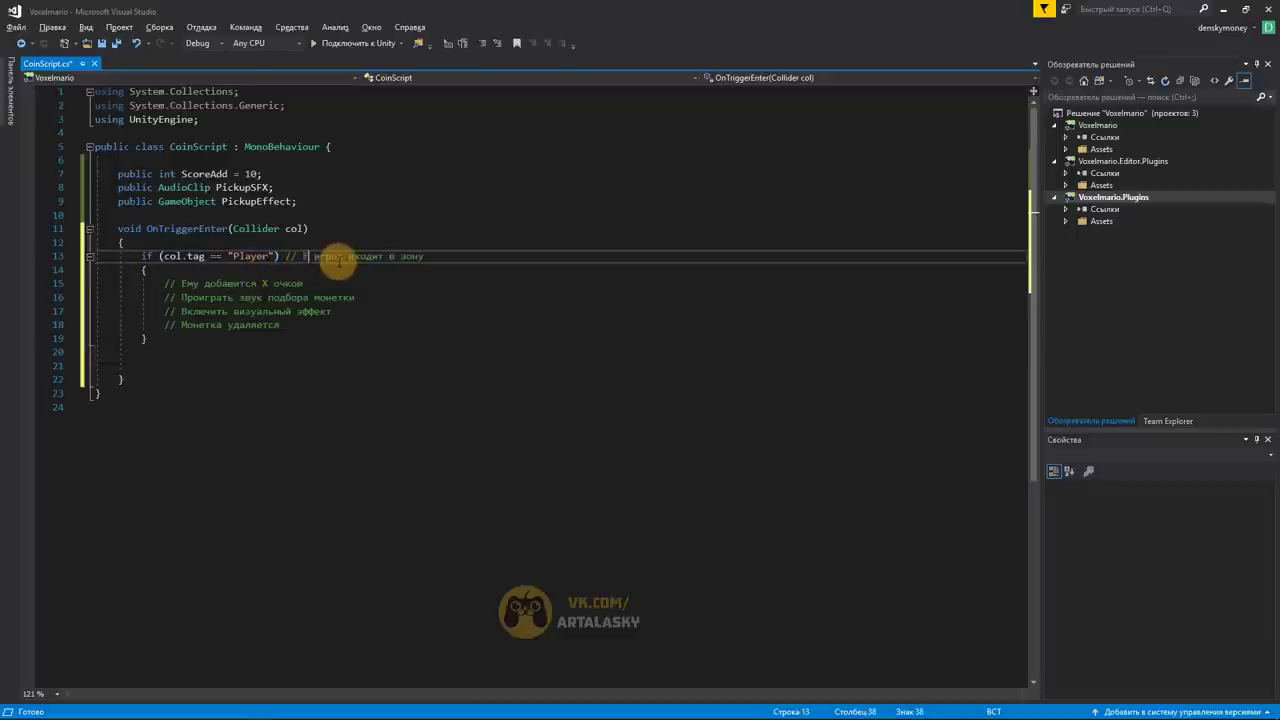
pyautogui.write('сли')
pyautogui.hotkey('ctrl', 's')
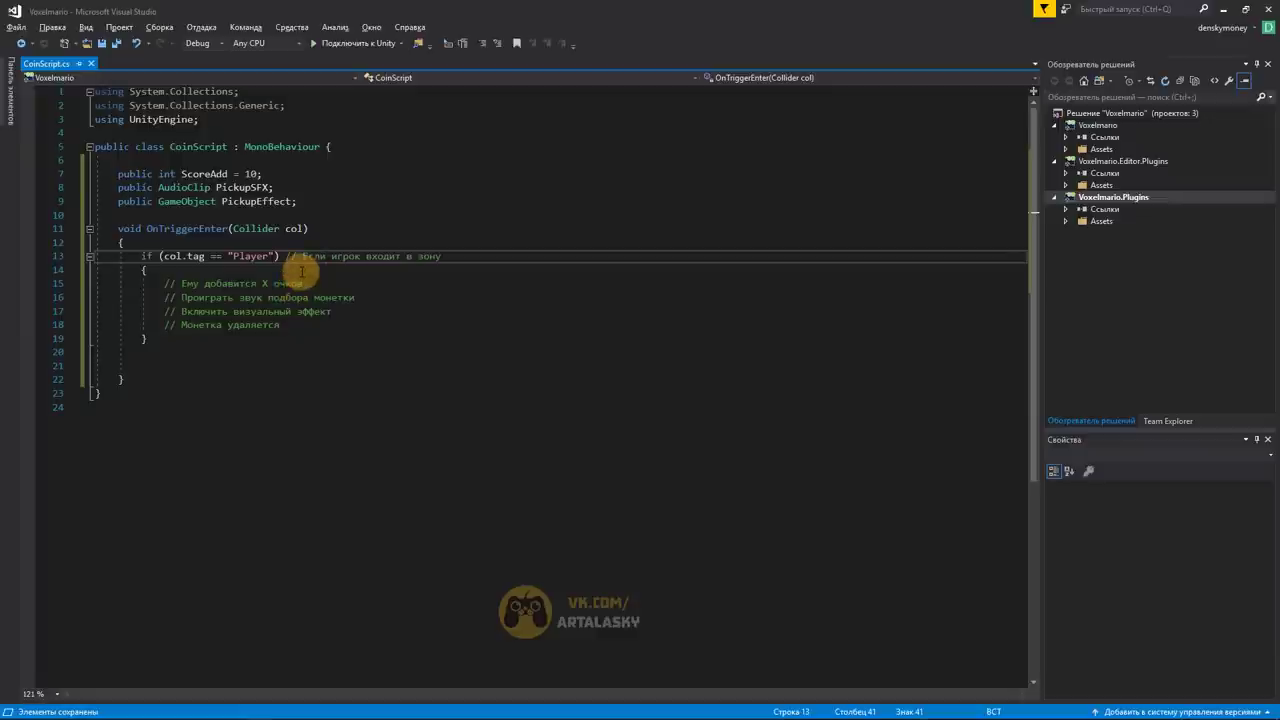
pyautogui.hotkey('alt', 'Tab')
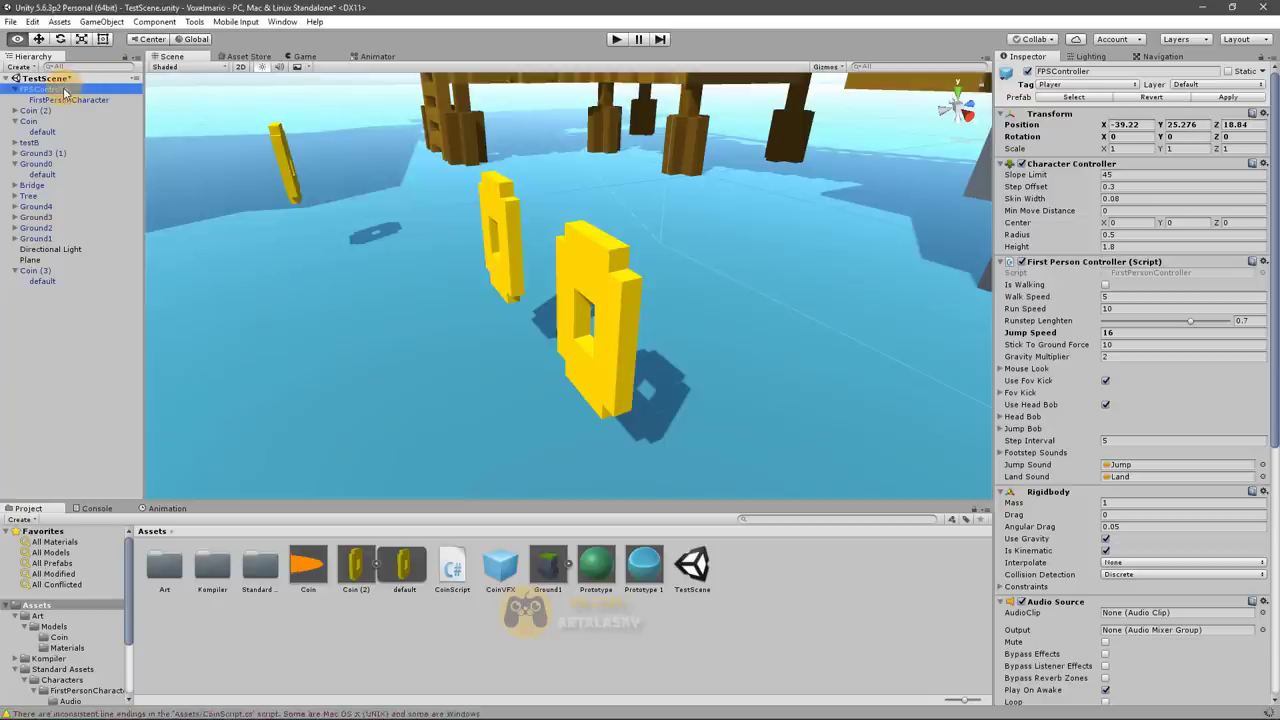
# Collapse FPSController's components and attach a new script named ScorePlayer
pyautogui.click(1000, 262)
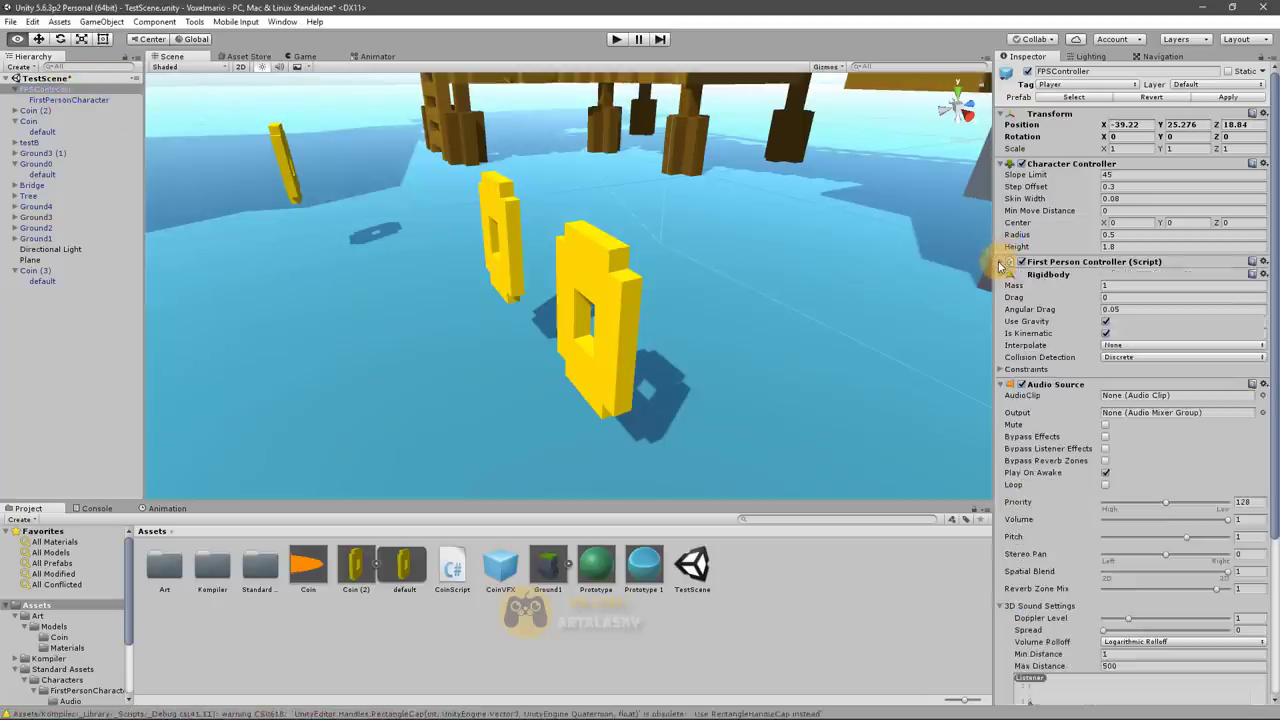
pyautogui.click(1001, 274)
pyautogui.click(1003, 287)
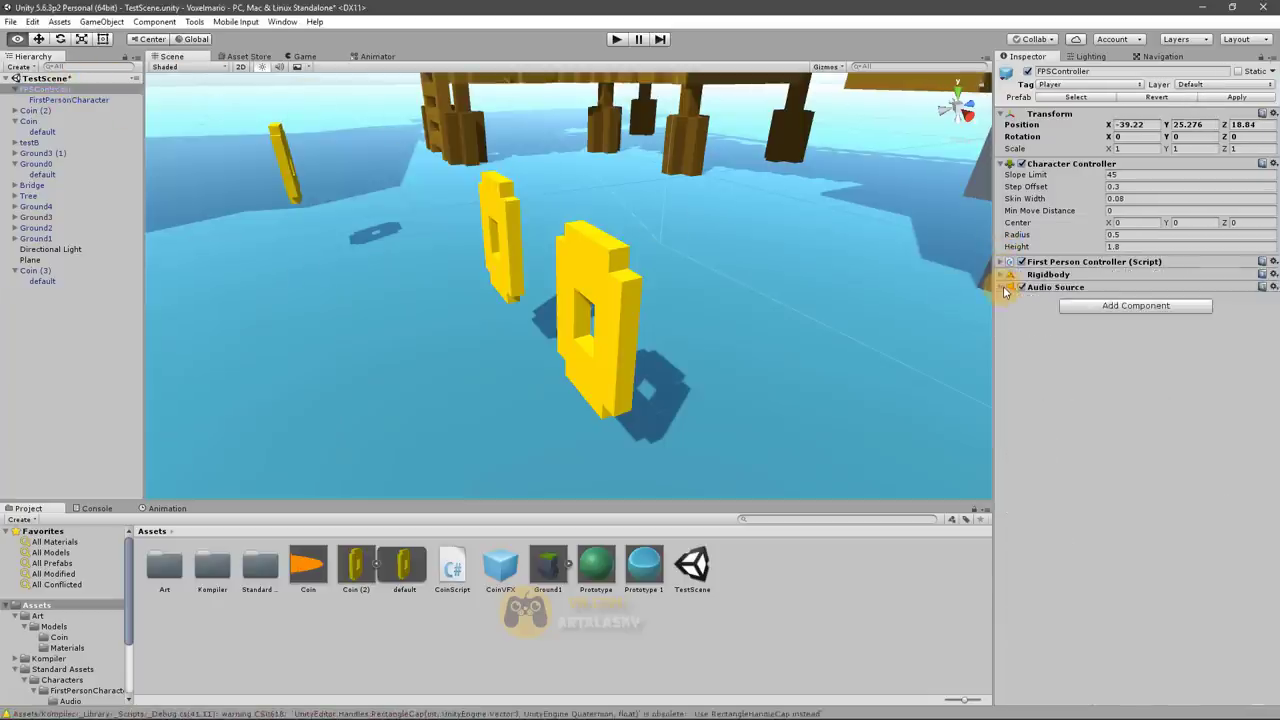
pyautogui.click(1091, 308)
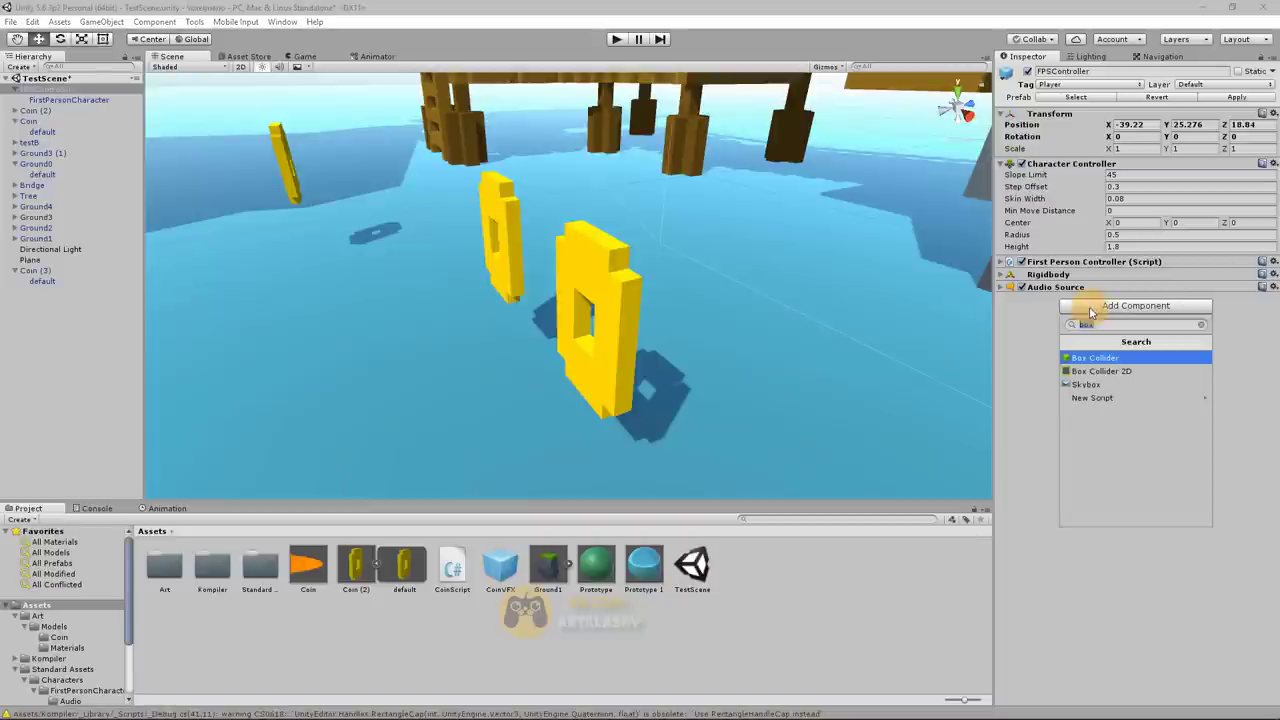
pyautogui.write('big')
pyautogui.write('sa')
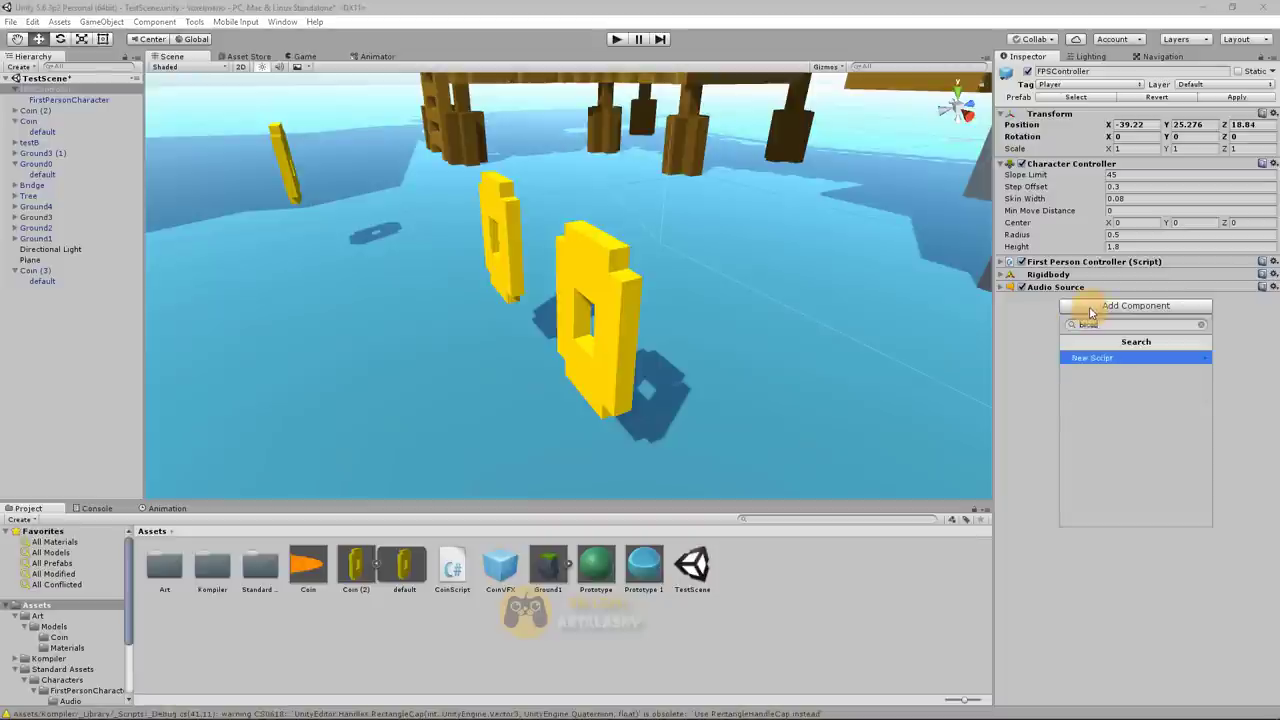
pyautogui.press('BackSpace')
pyautogui.press('BackSpace')
pyautogui.press('BackSpace')
pyautogui.write('ScoreP')
pyautogui.write('laye')
pyautogui.press('Return')
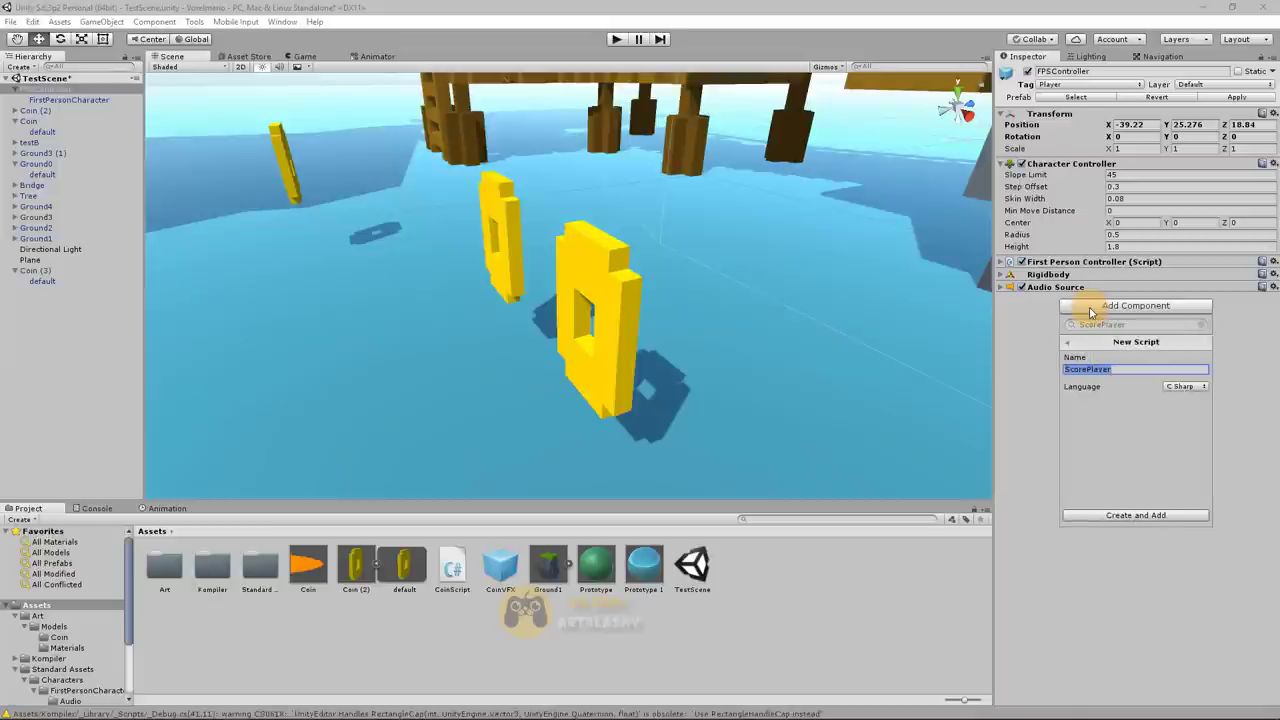
pyautogui.press('Return')
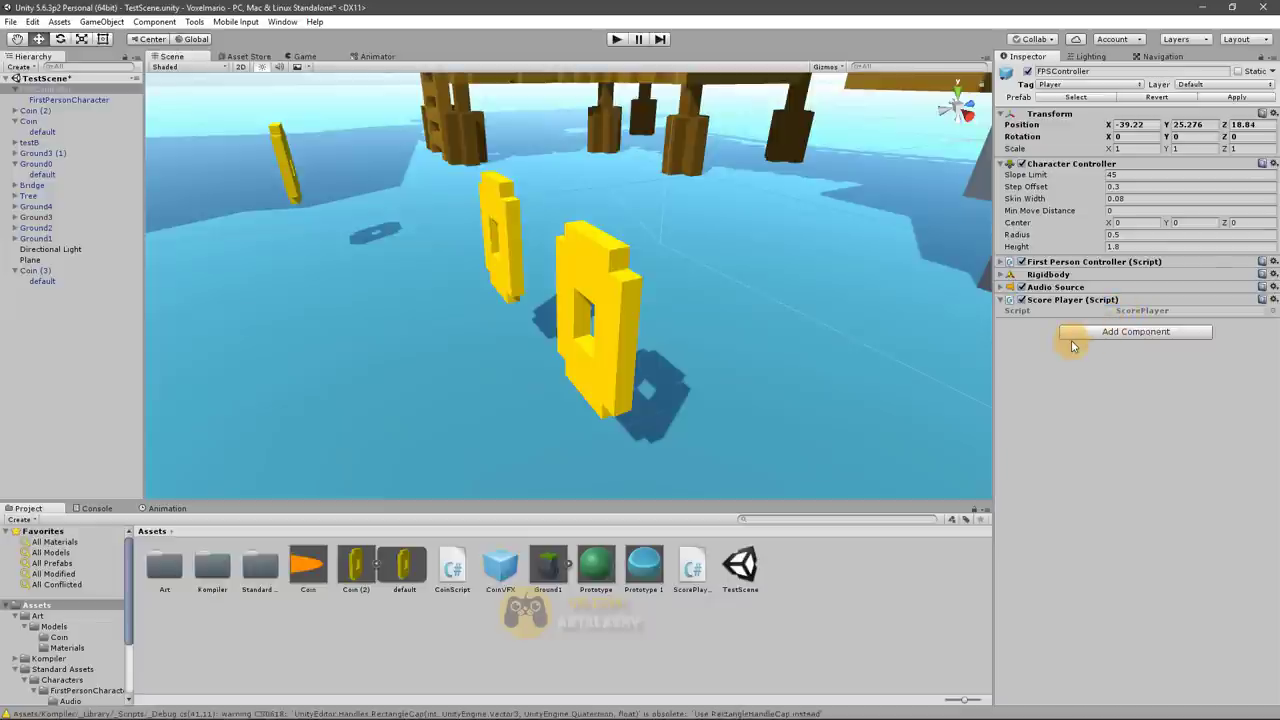
# Rename the ScorePlayer script asset to PlayerScript
pyautogui.click(690, 574)
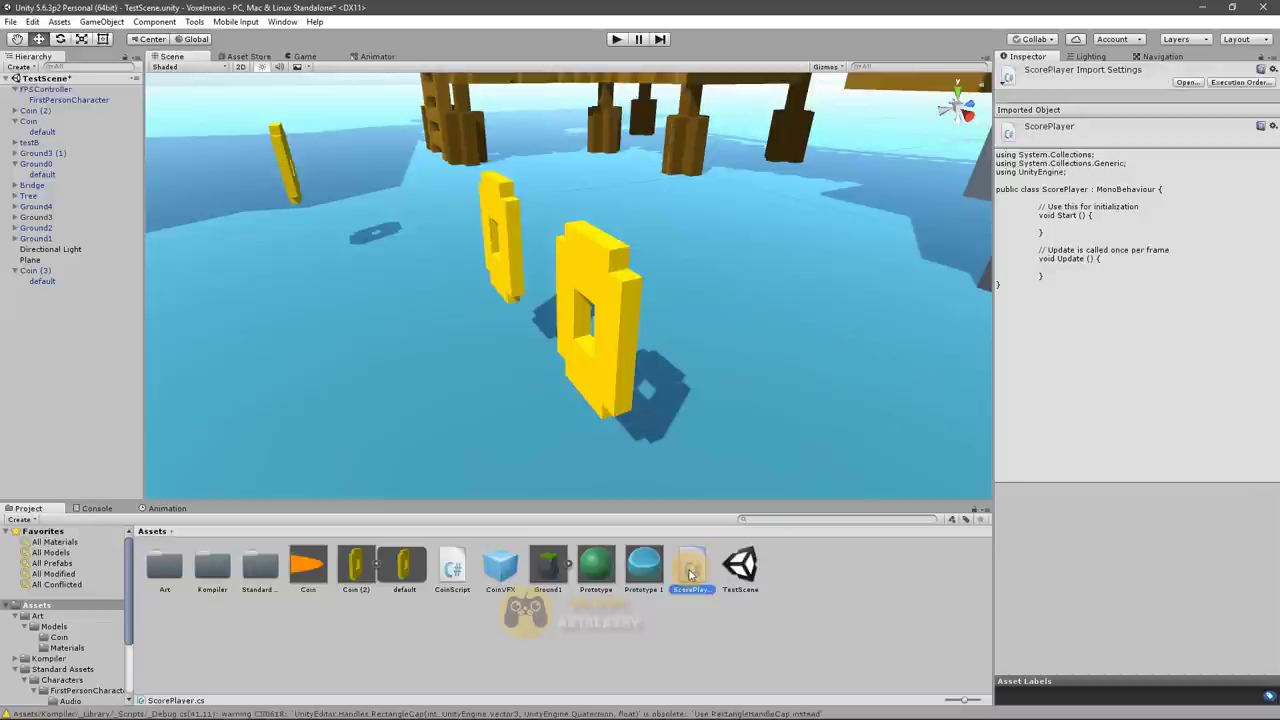
pyautogui.press('F2')
pyautogui.write('PlayerScript')
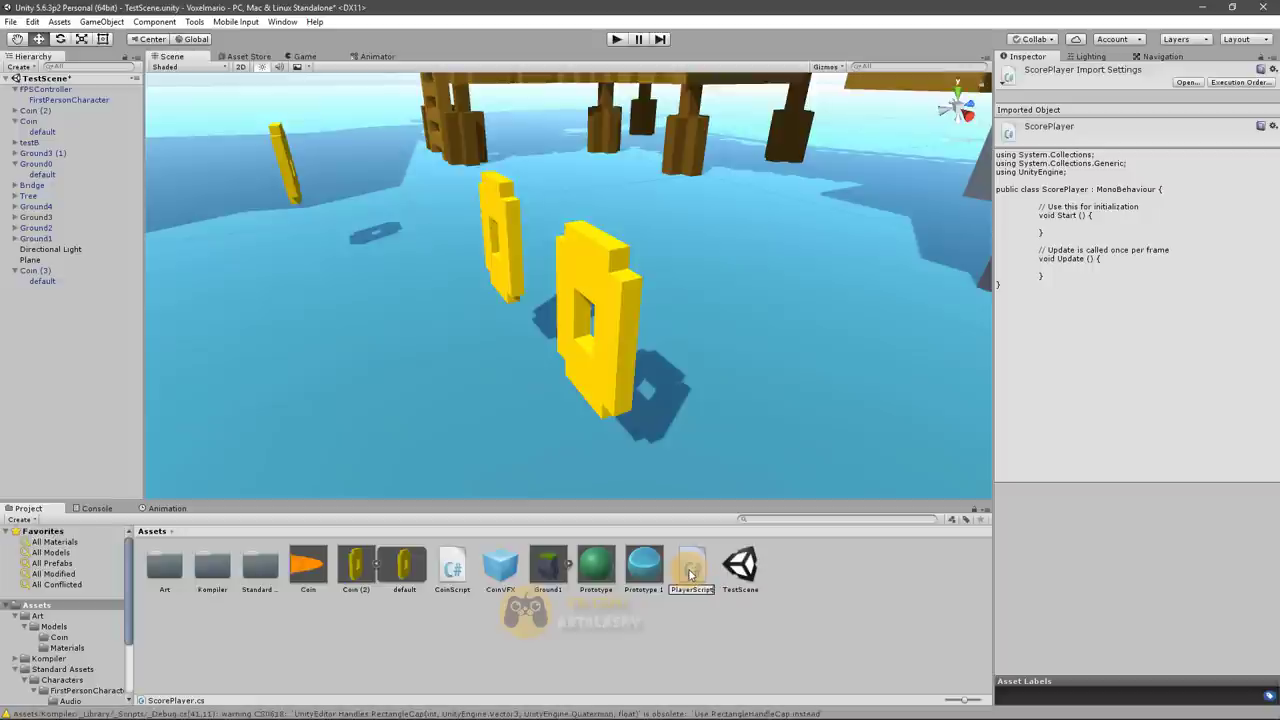
pyautogui.press('Return')
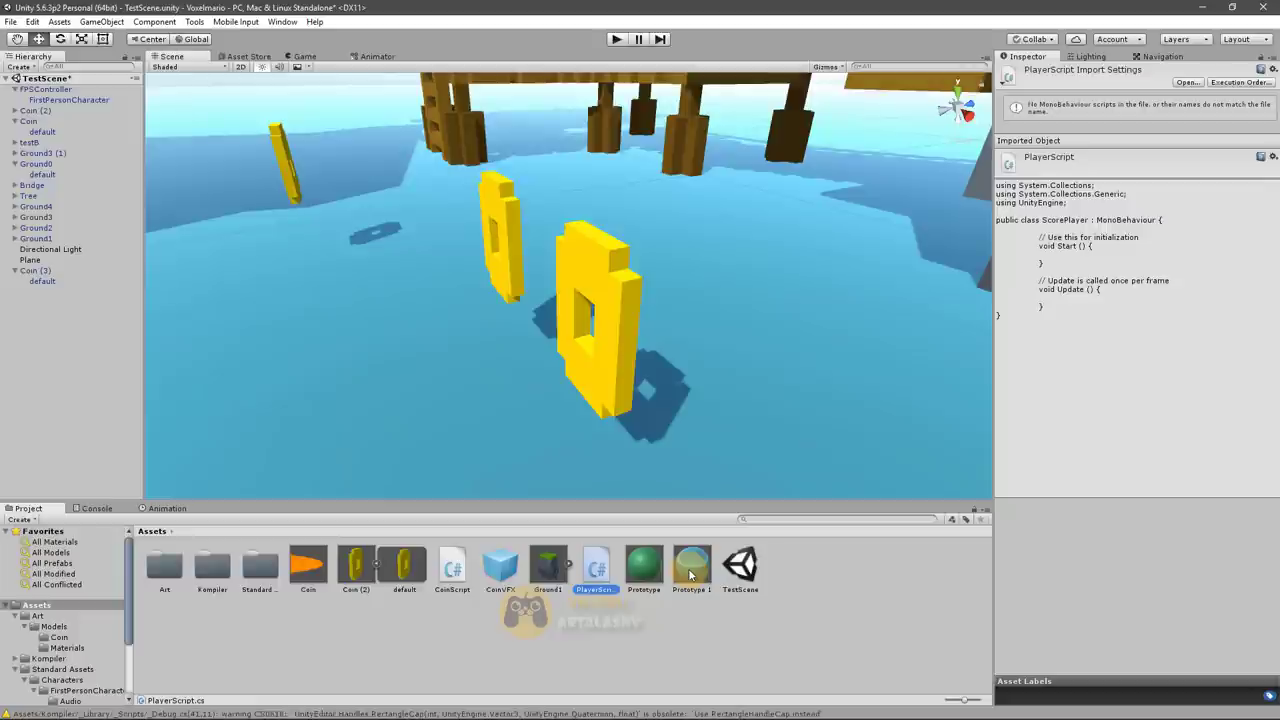
# Test-run the scene with FPSController selected, then open PlayerScript in Visual Studio
pyautogui.click(45, 90)
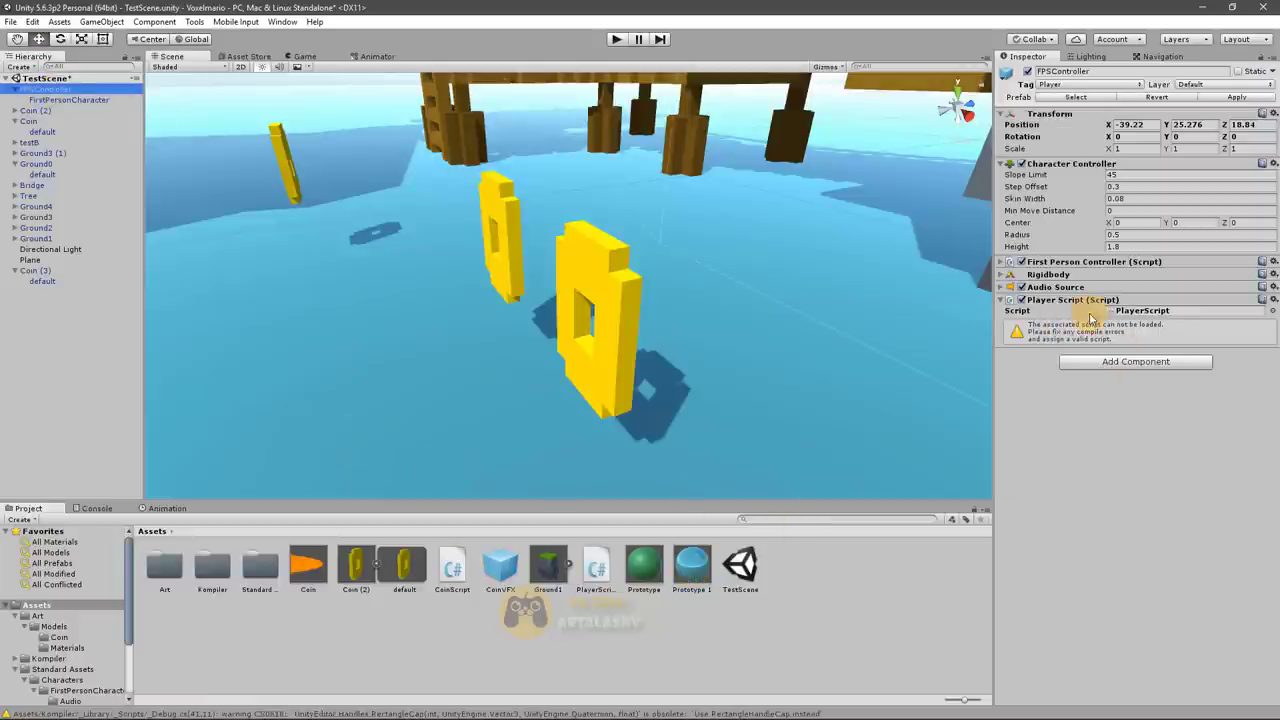
pyautogui.click(617, 39)
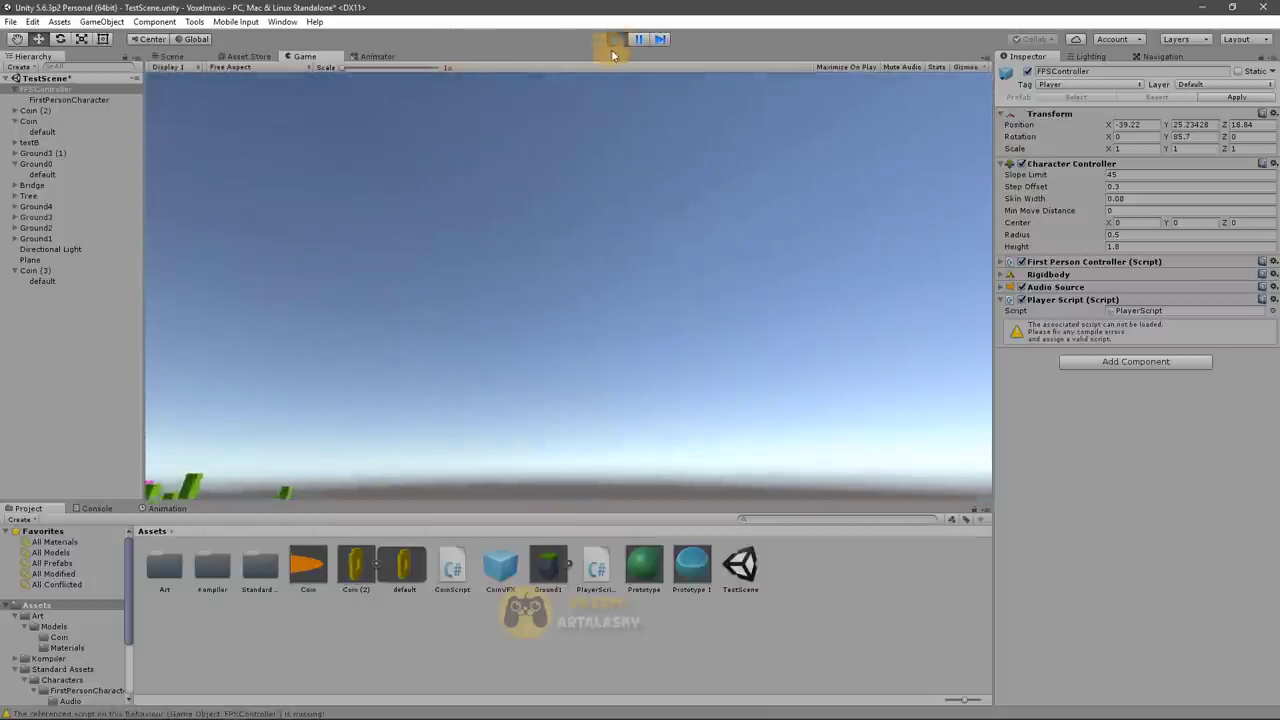
pyautogui.click(615, 39)
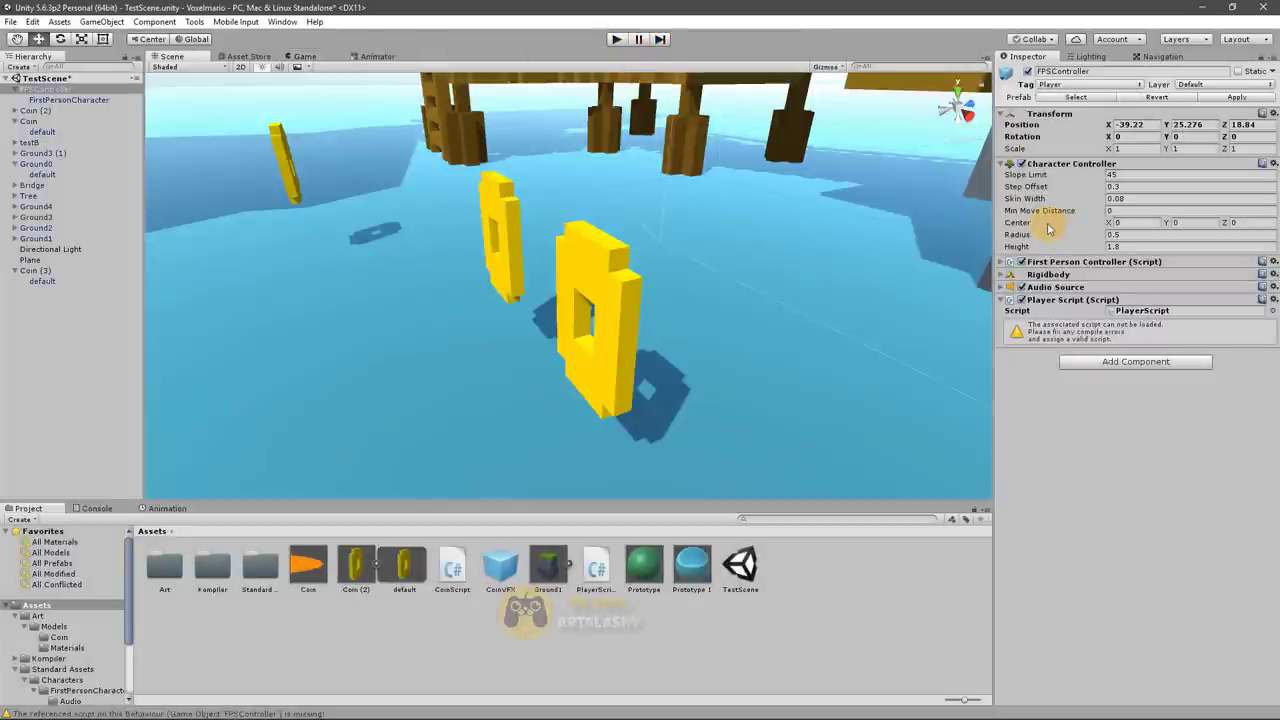
pyautogui.doubleClick(596, 566)
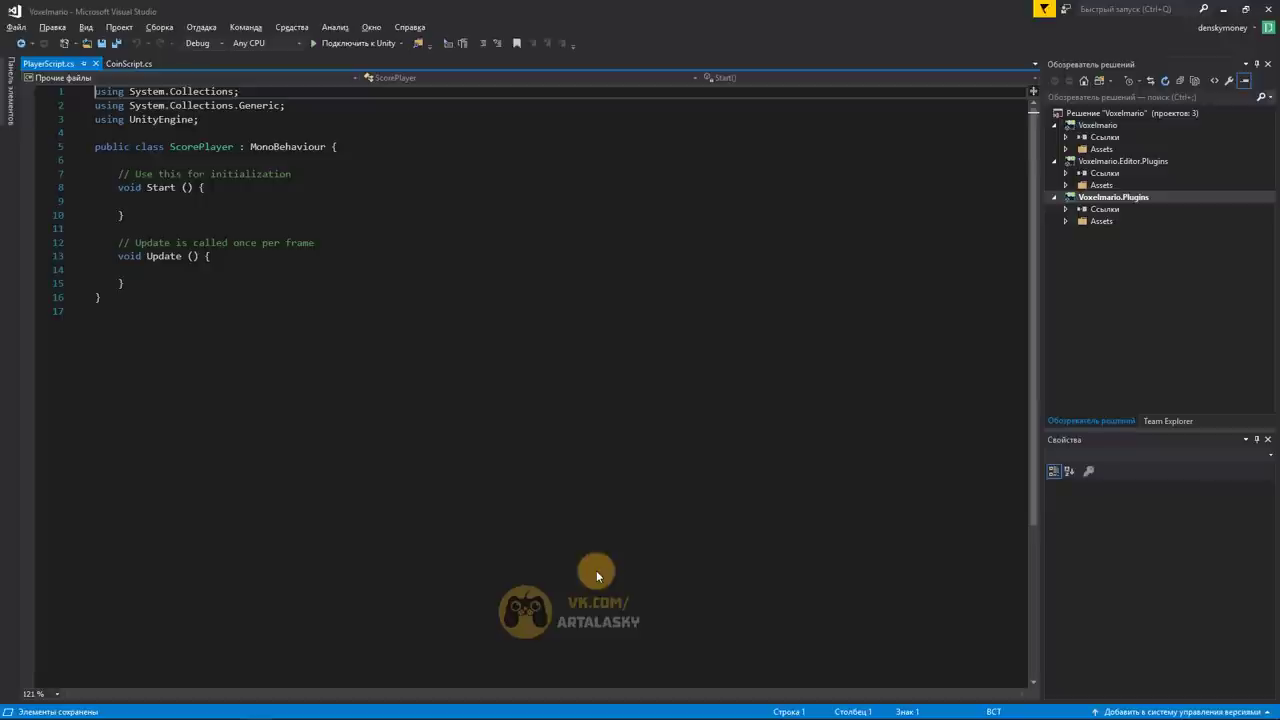
# Replace the class name ScorePlayer with PlayerScript in the script file
pyautogui.click(170, 146)
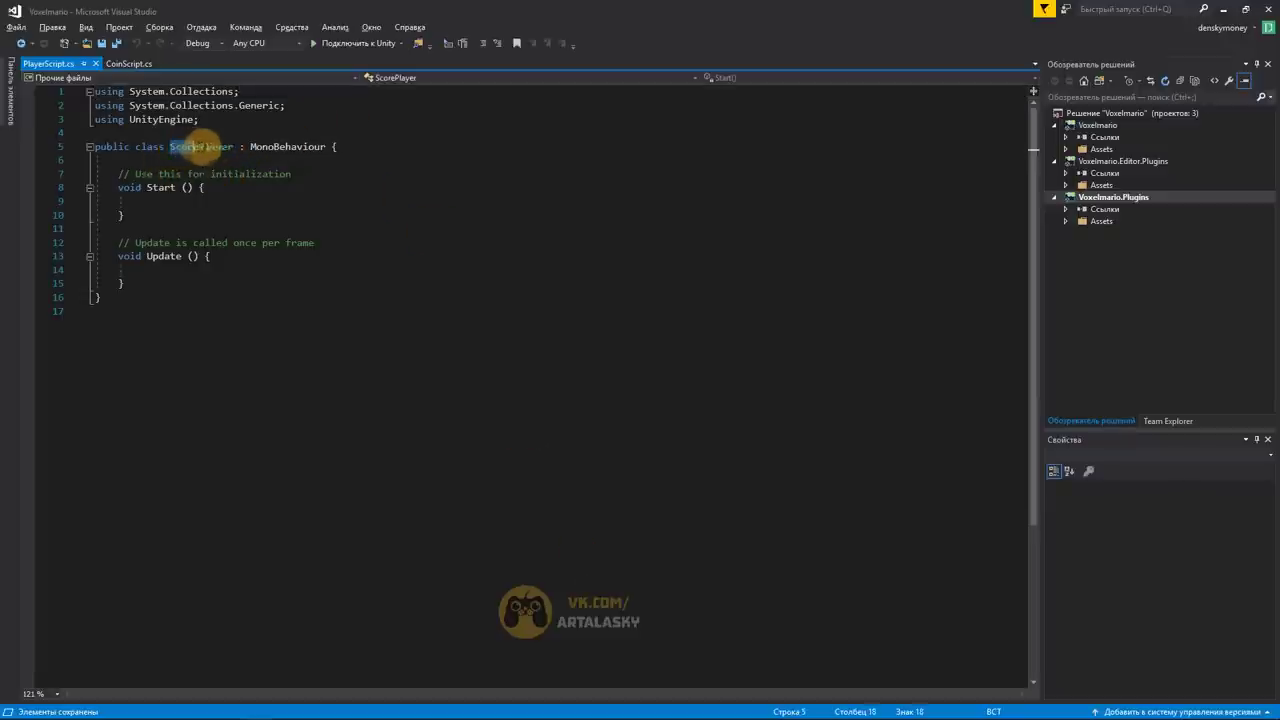
pyautogui.moveTo(170, 146); pyautogui.dragTo(233, 146)
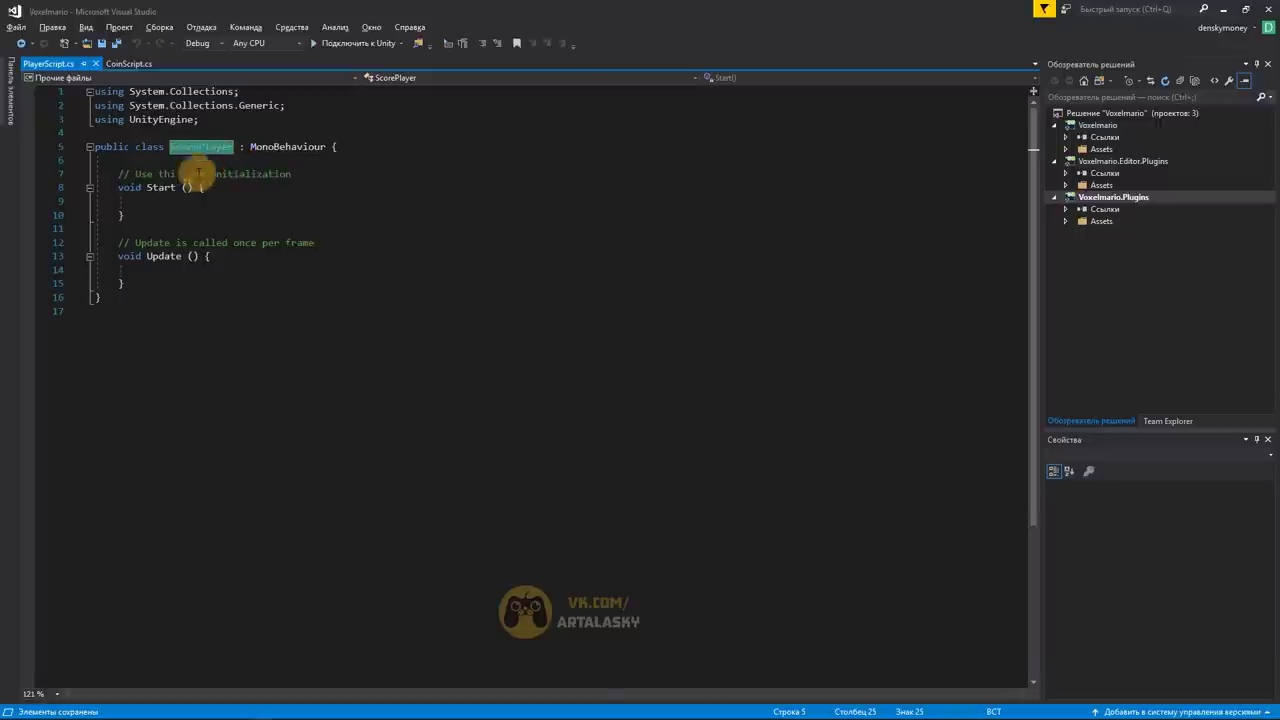
pyautogui.hotkey('alt', 'Tab')
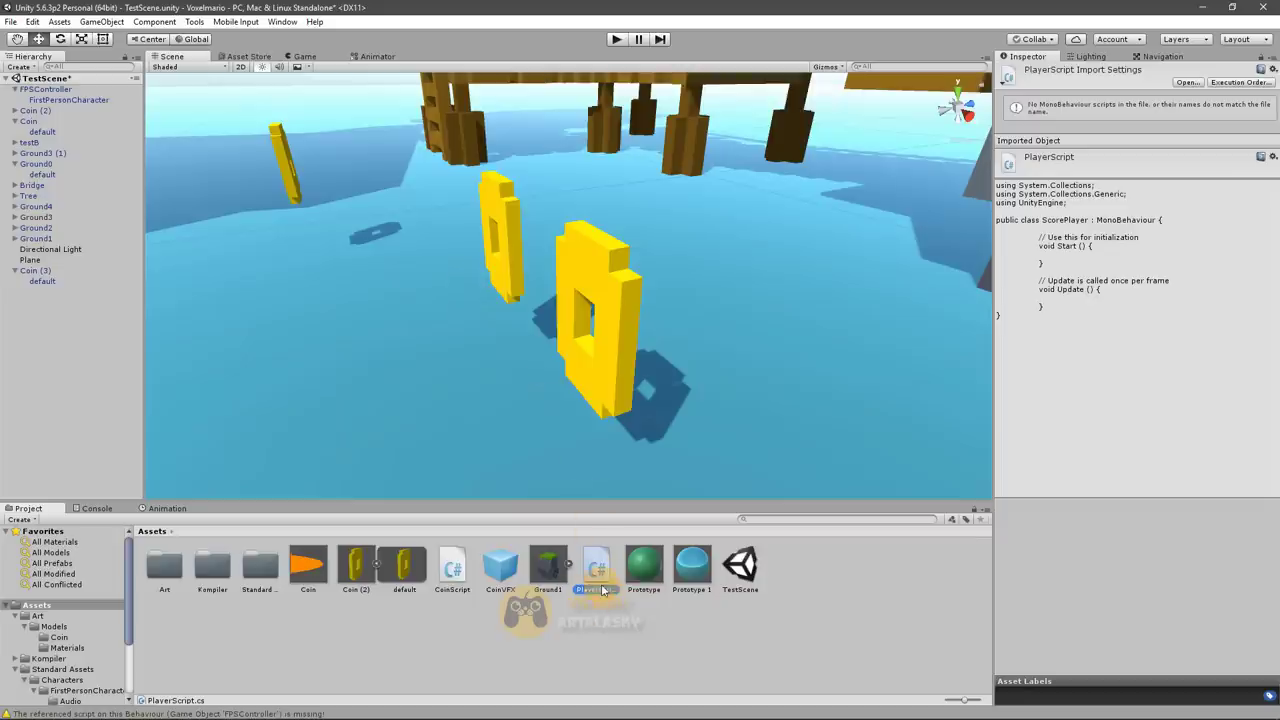
pyautogui.doubleClick(600, 586)
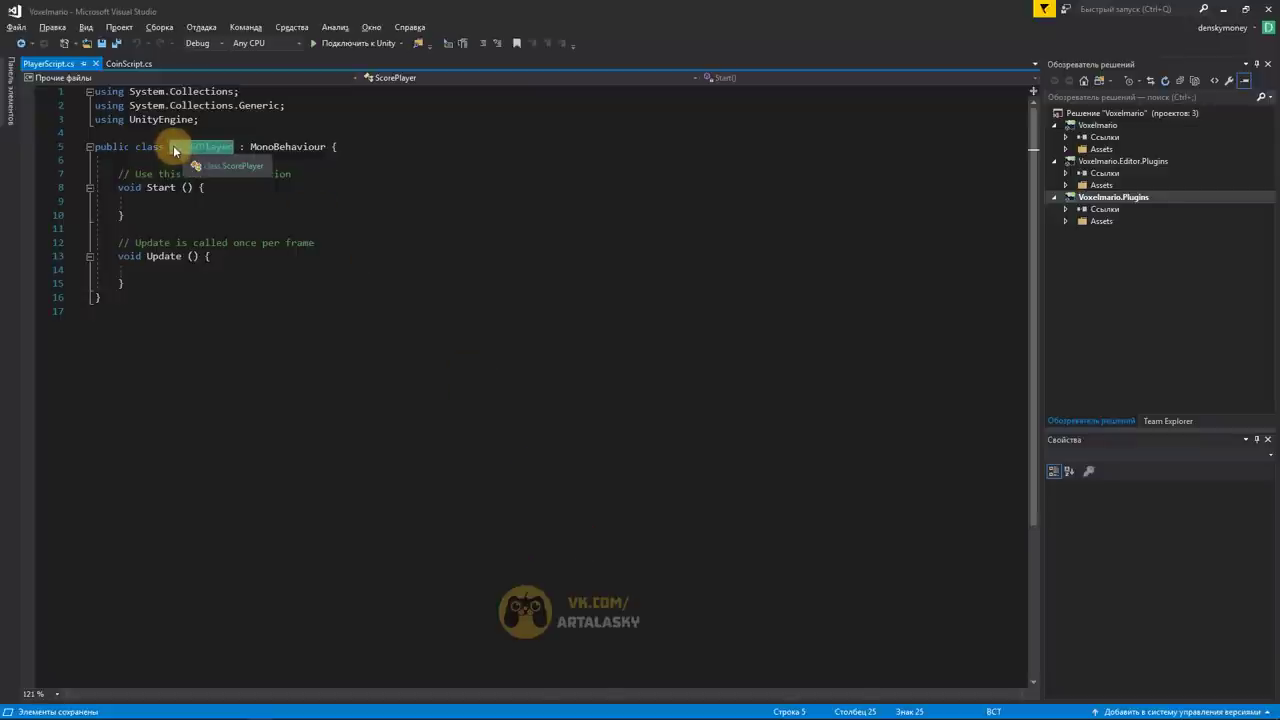
pyautogui.press('BackSpace')
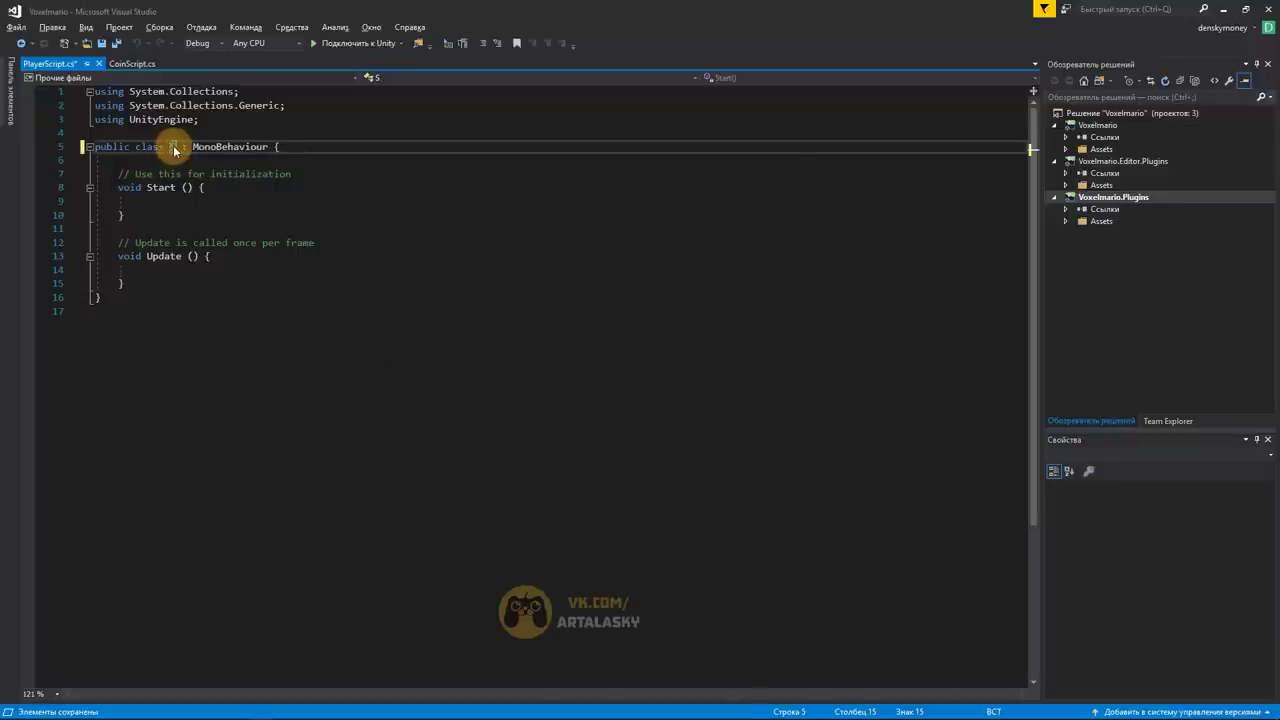
pyautogui.write('PlayerSc')
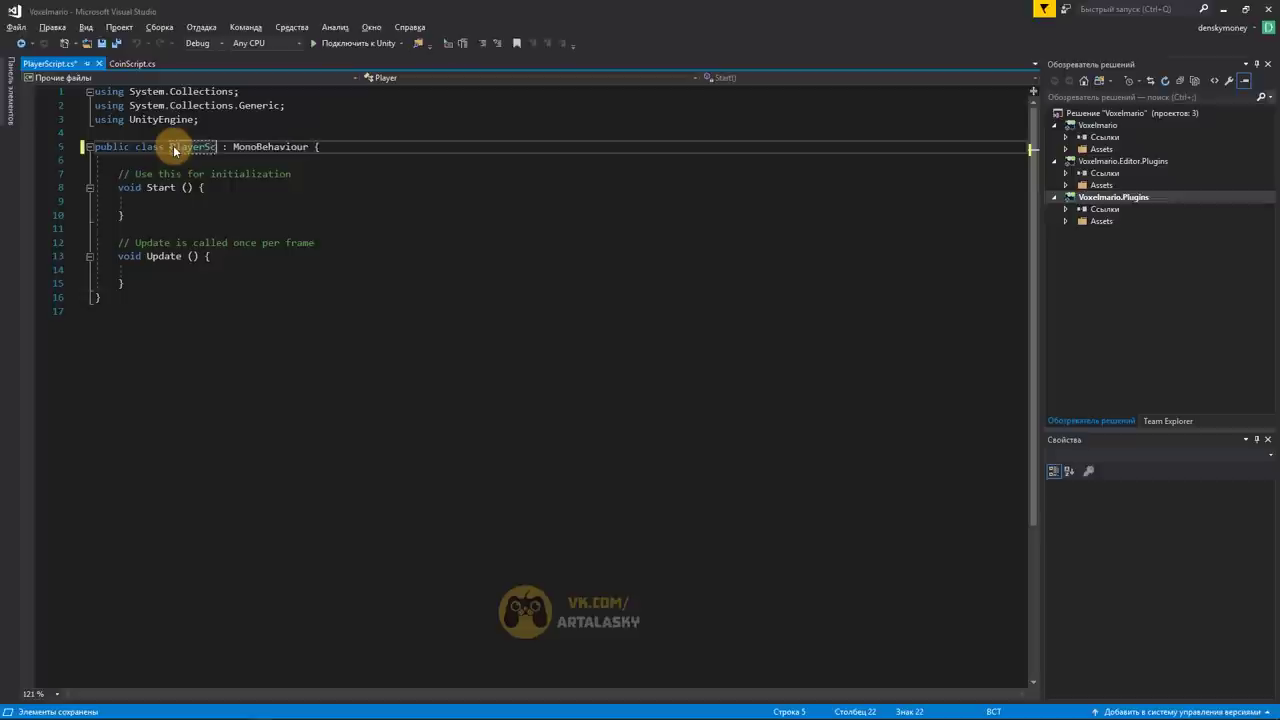
pyautogui.write('ript')
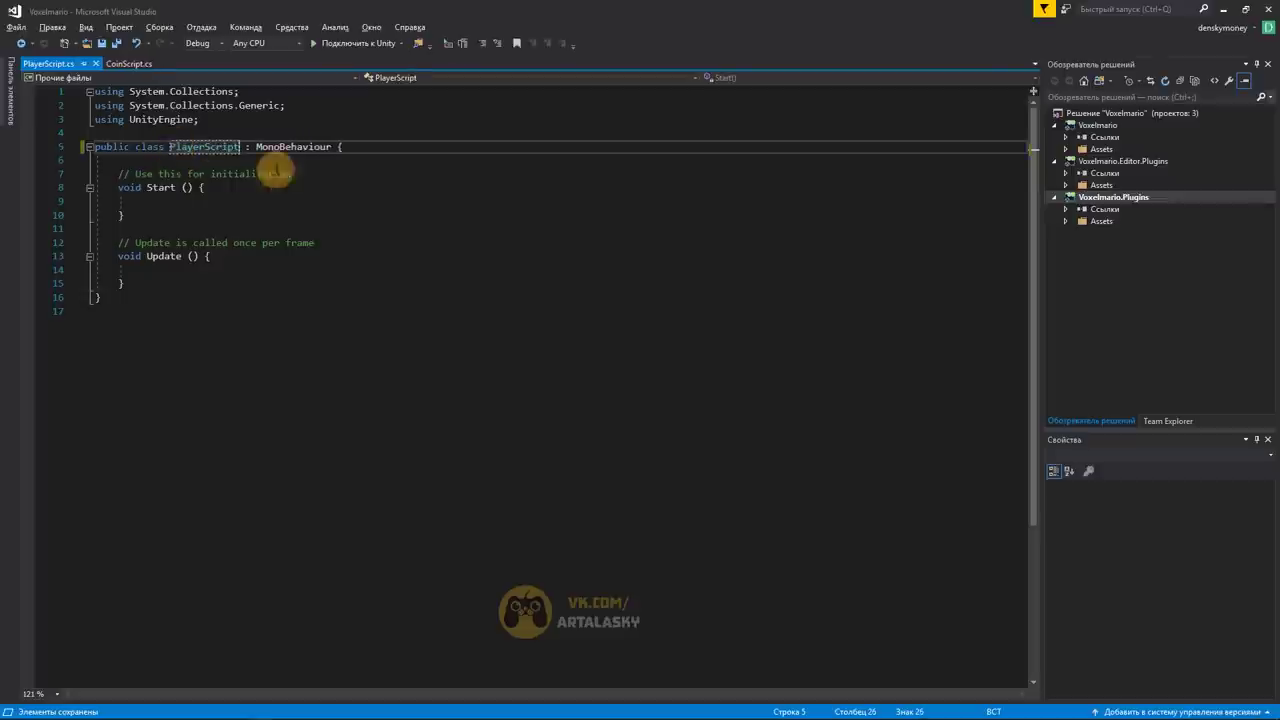
pyautogui.hotkey('alt', 'Tab')
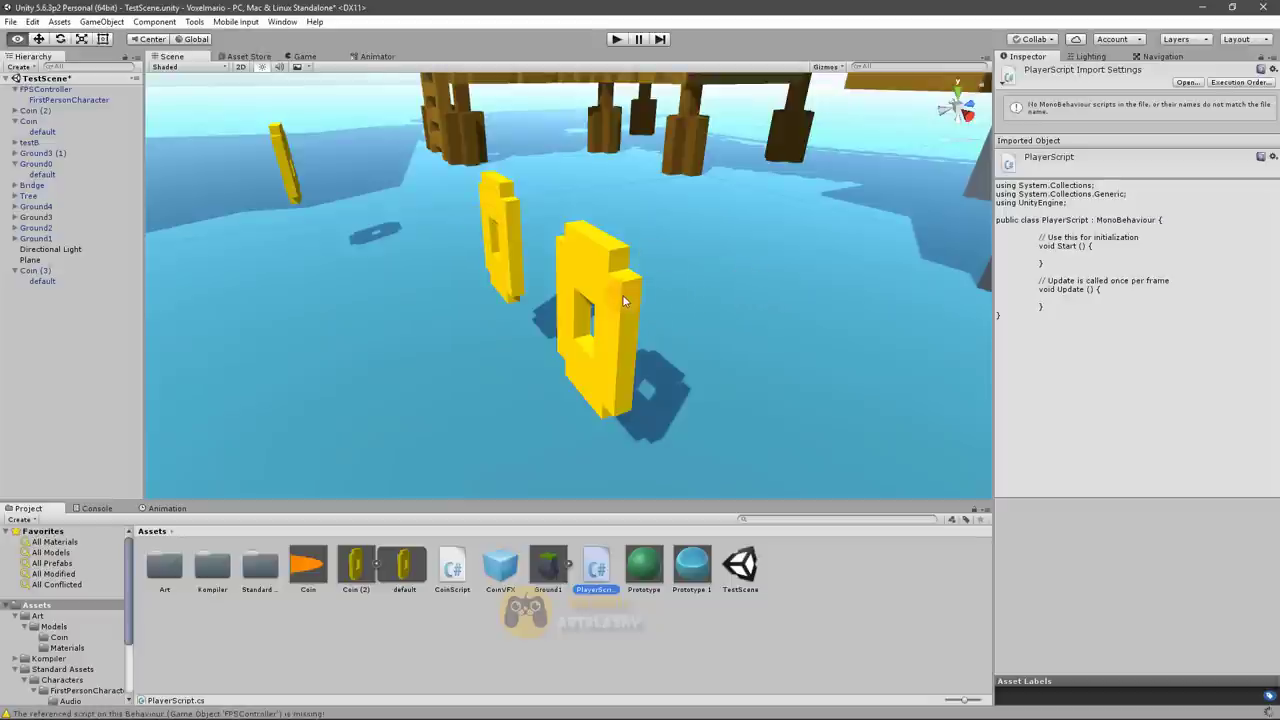
# Inspect a coin, then FPSController, to confirm its Player Script component links to PlayerScript
pyautogui.click(623, 300)
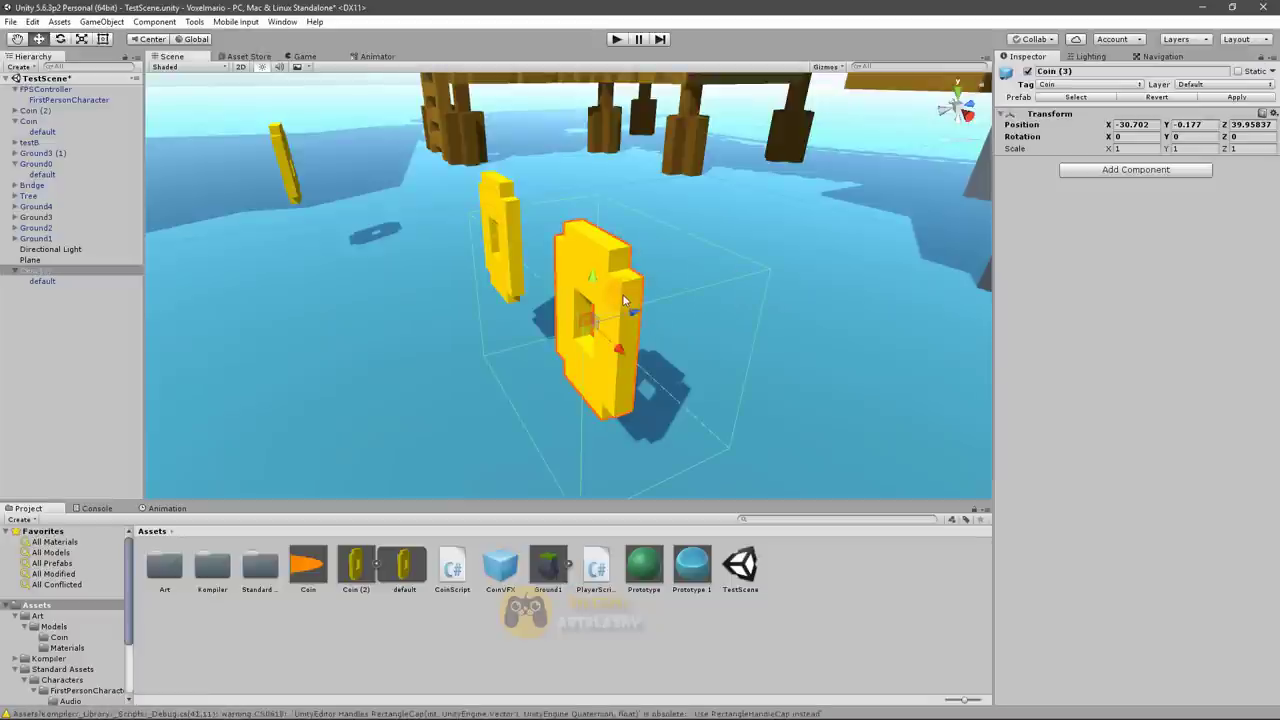
pyautogui.click(623, 300)
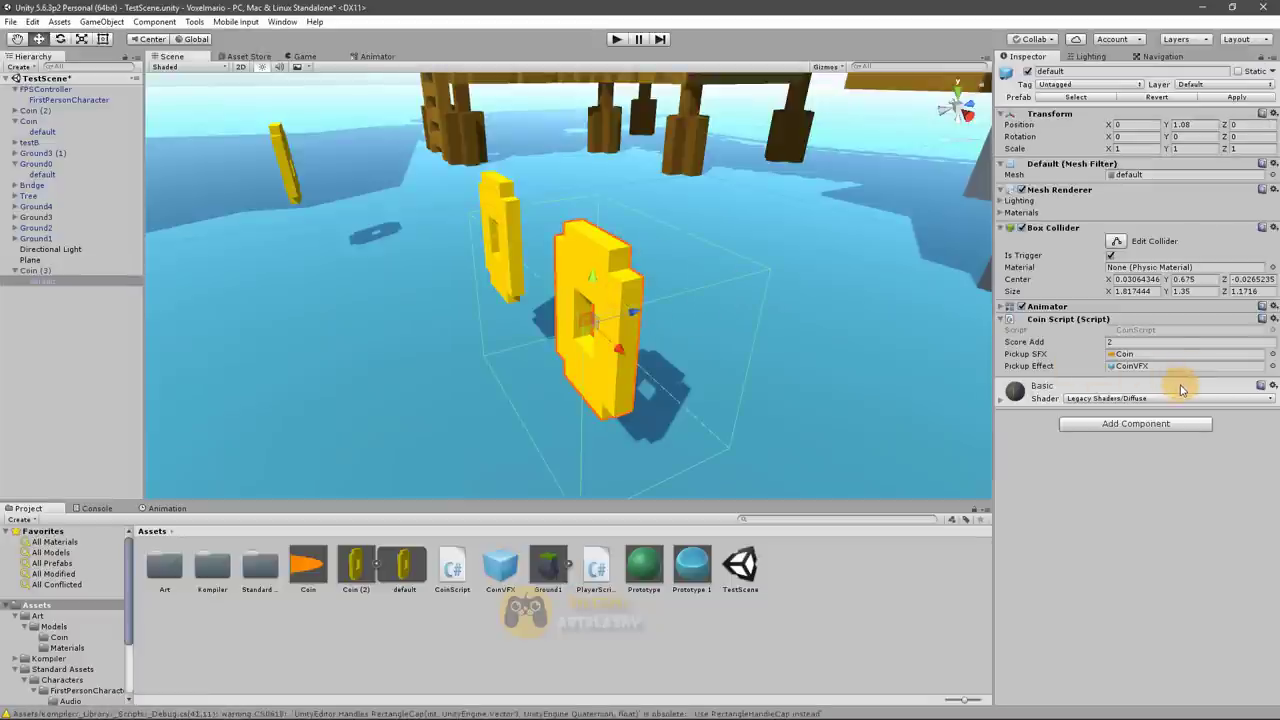
pyautogui.click(86, 89)
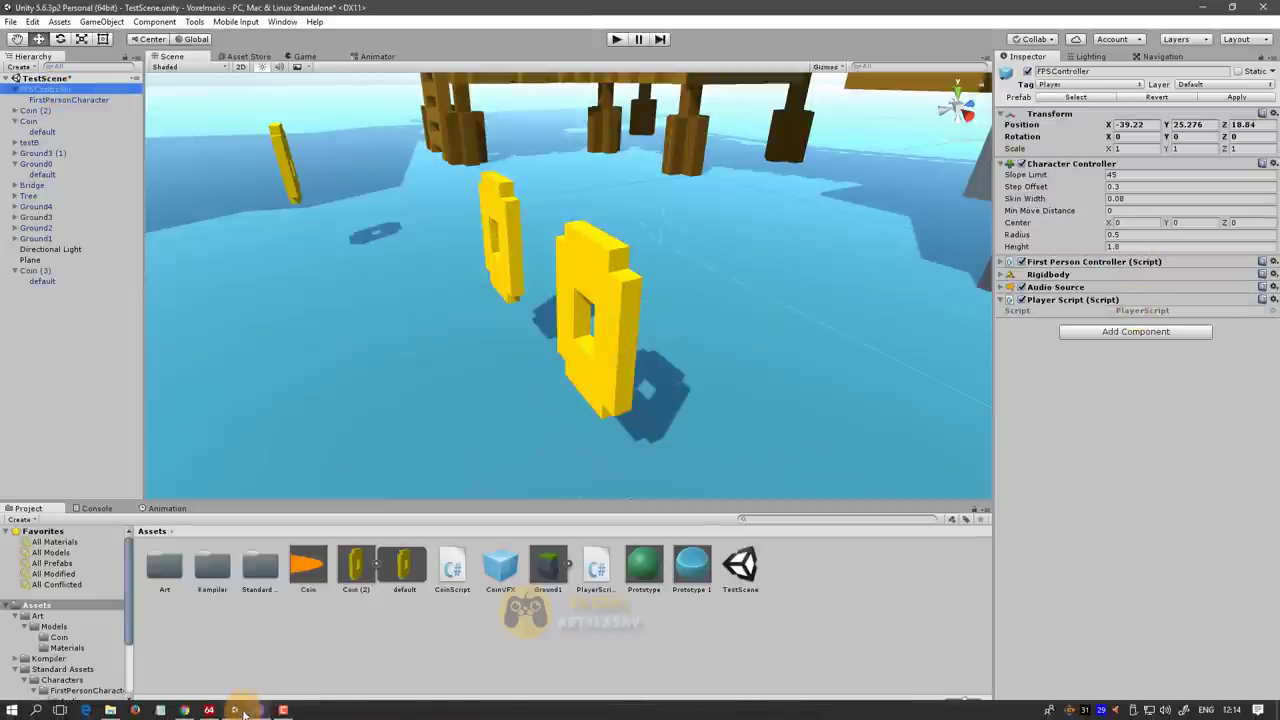
pyautogui.click(260, 710)
# Declare public int HP and public int Score fields in PlayerScript and save
pyautogui.click(183, 162)
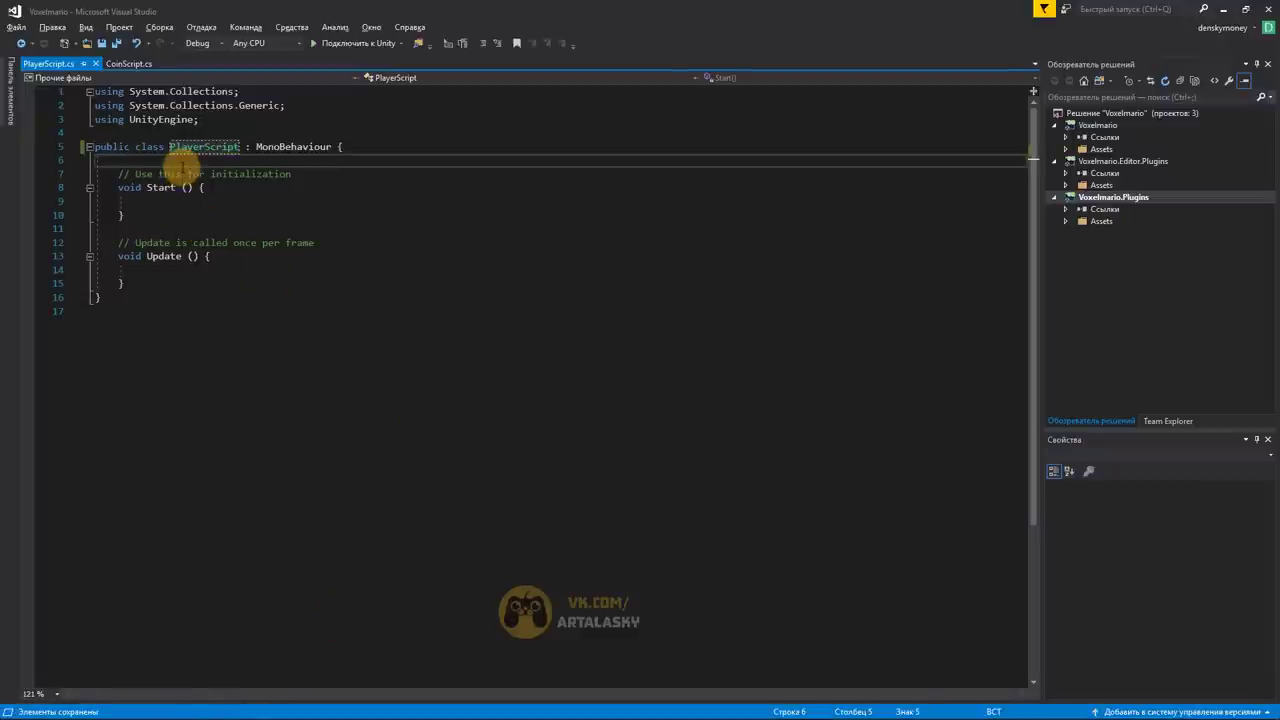
pyautogui.press('Return')
pyautogui.press('Return')
pyautogui.press('Up')
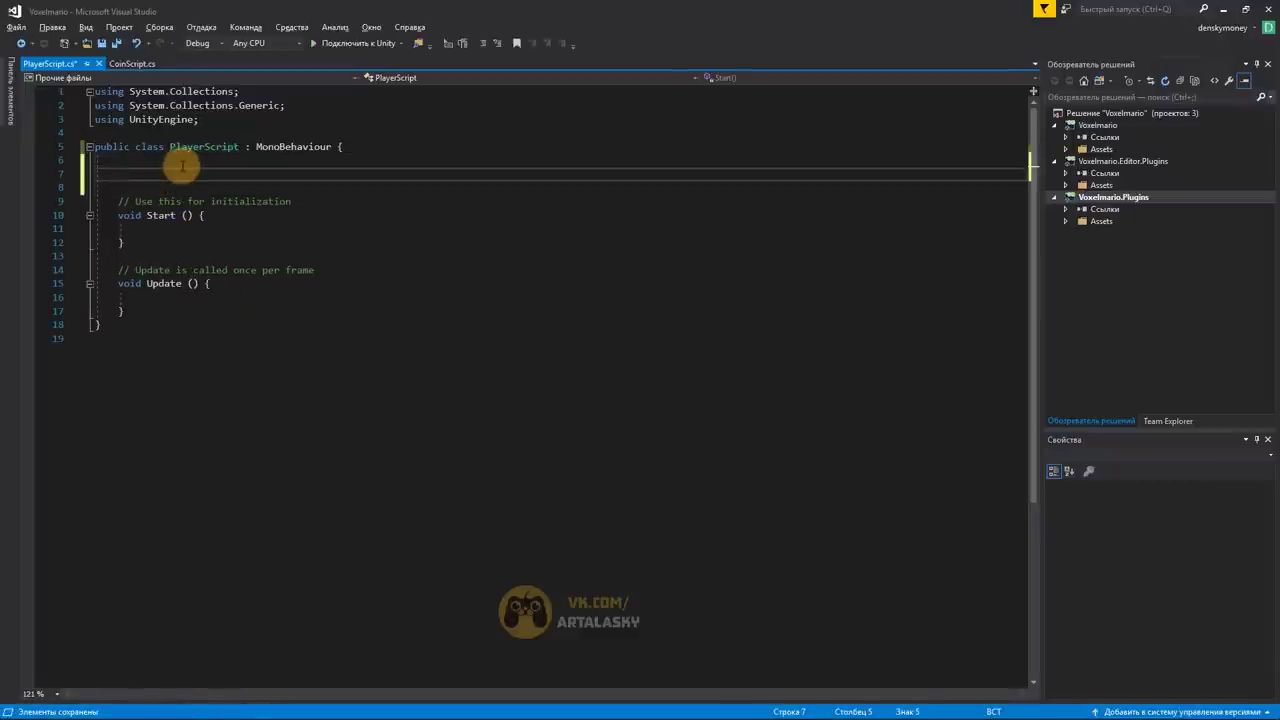
pyautogui.write('public')
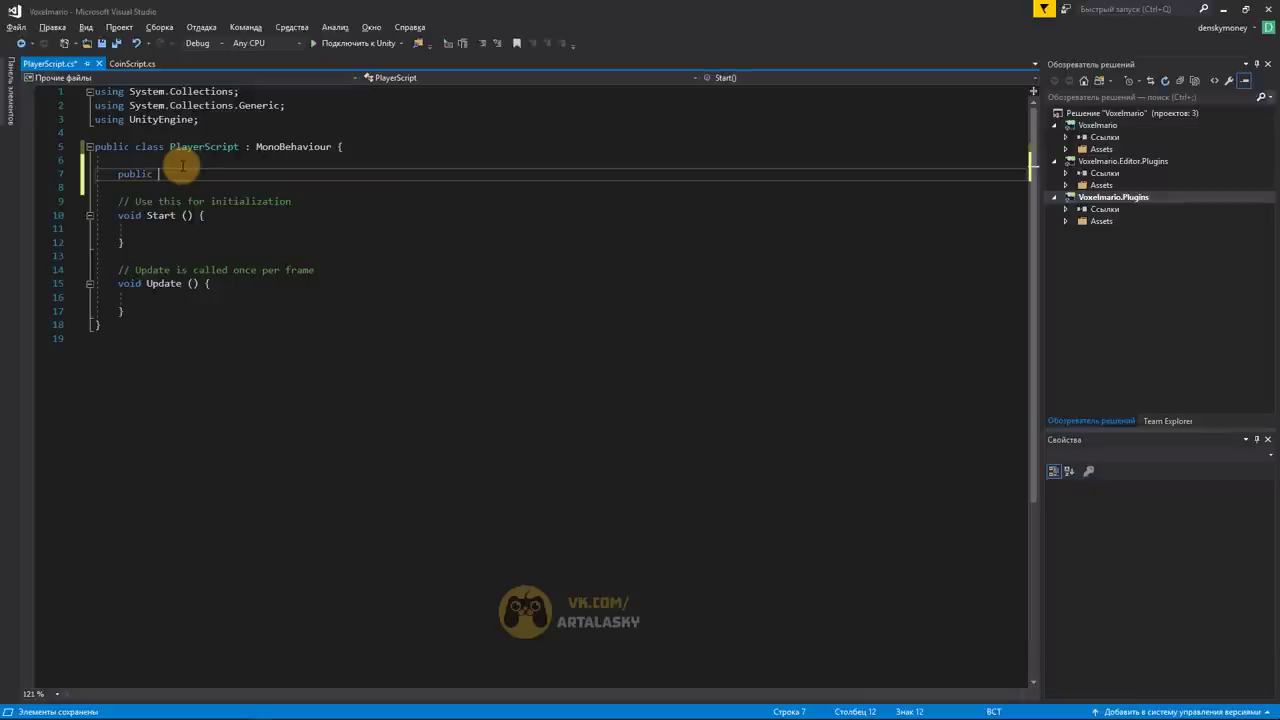
pyautogui.write(' HP')
pyautogui.write(';')
pyautogui.write('int')
pyautogui.press('Return')
pyautogui.write('p')
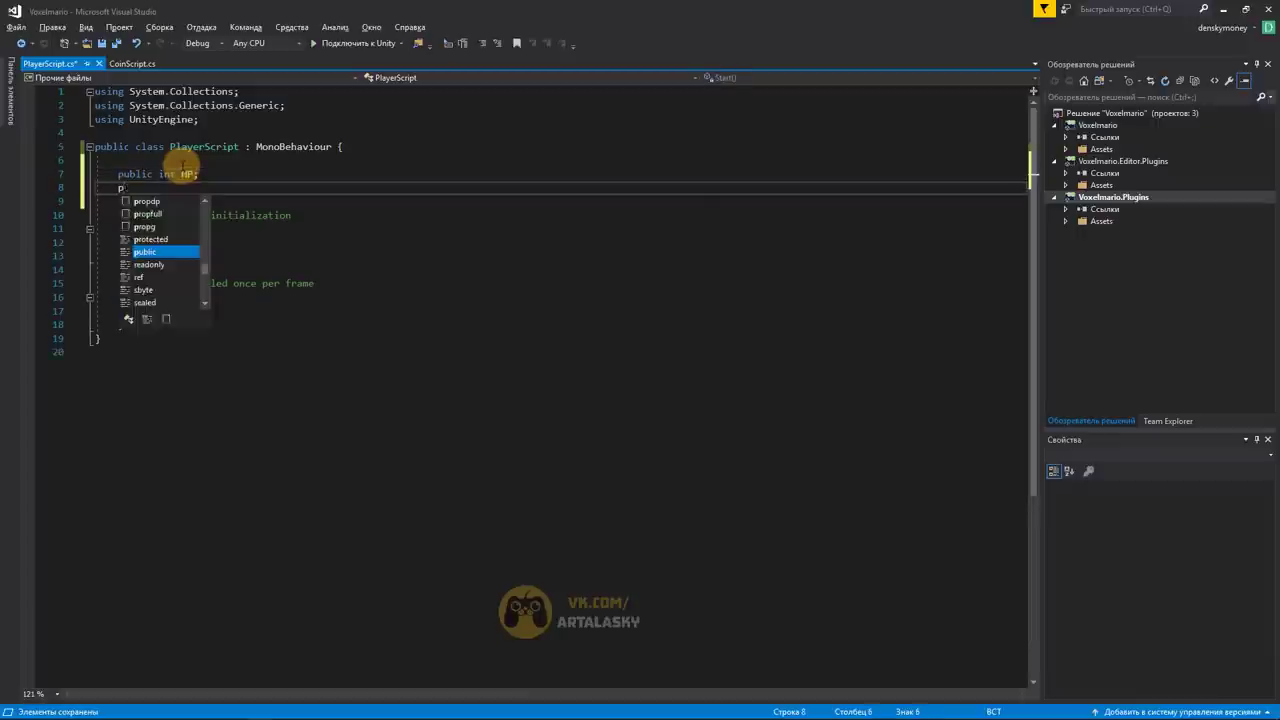
pyautogui.write('ublic')
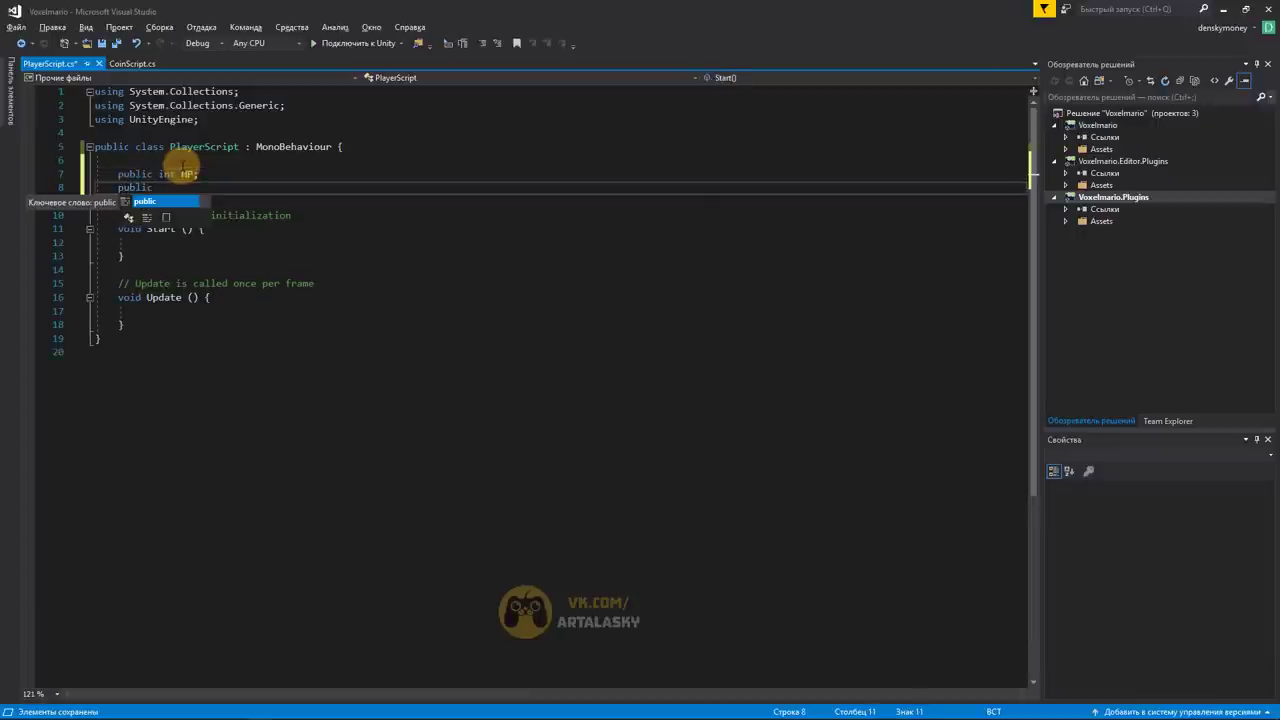
pyautogui.write(' int')
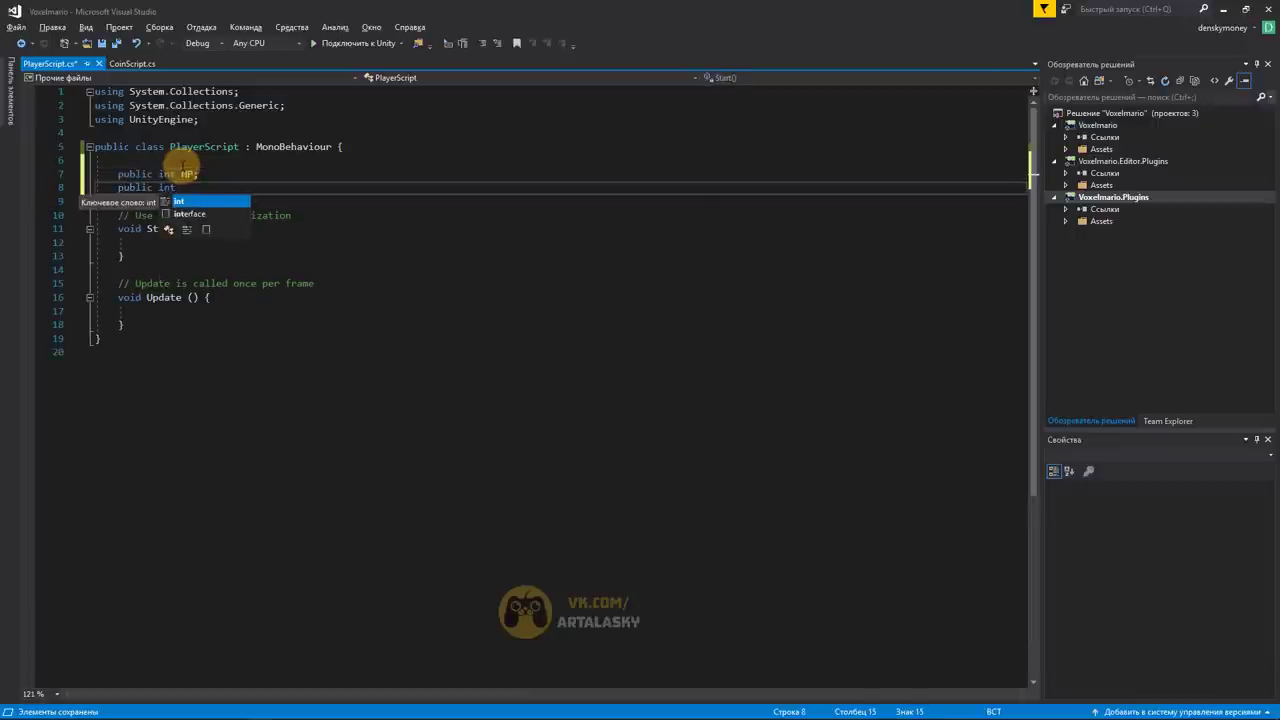
pyautogui.write(' Score;')
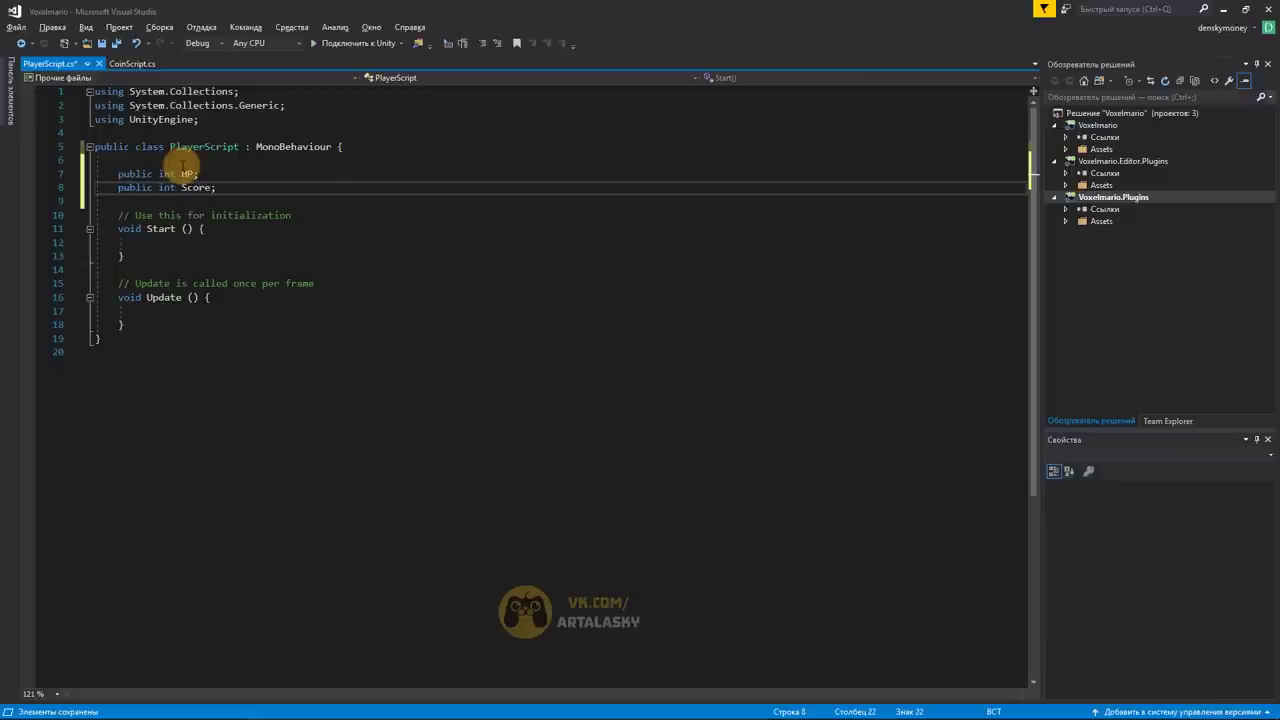
pyautogui.hotkey('ctrl', 's')
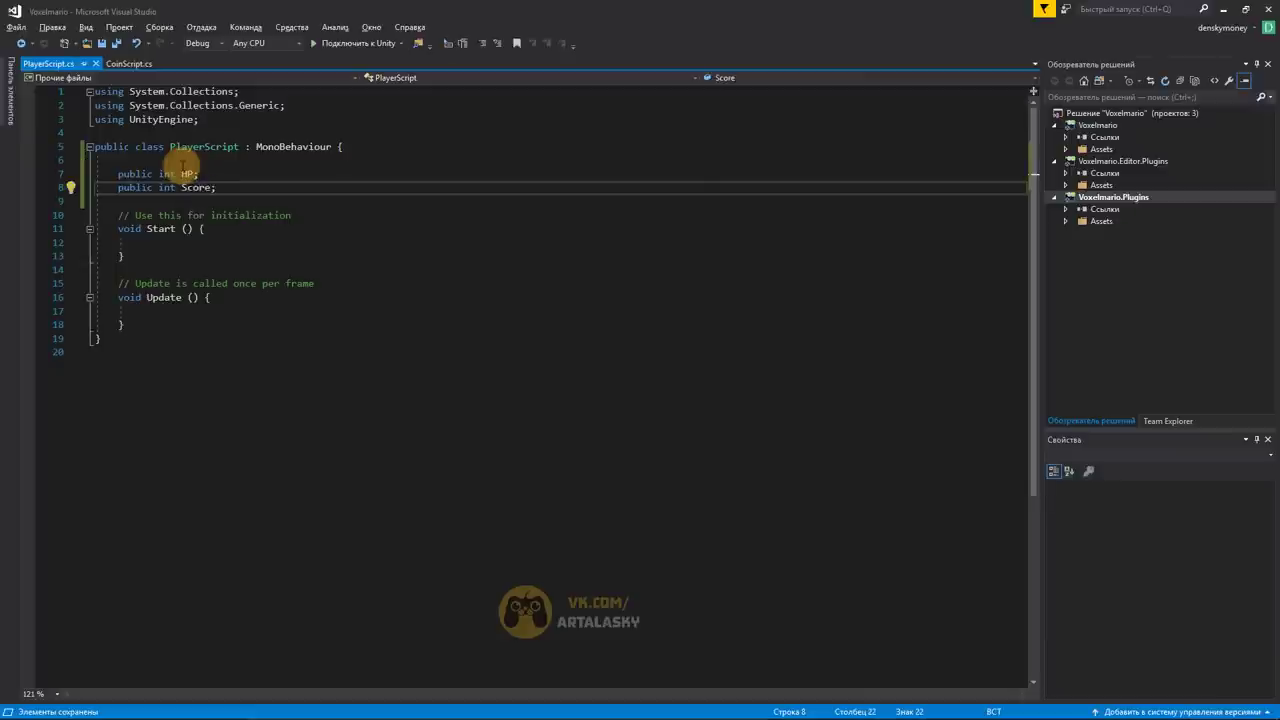
# Add a comment line and a public int Coins field commented 'Собранные монетки'
pyautogui.press('Return')
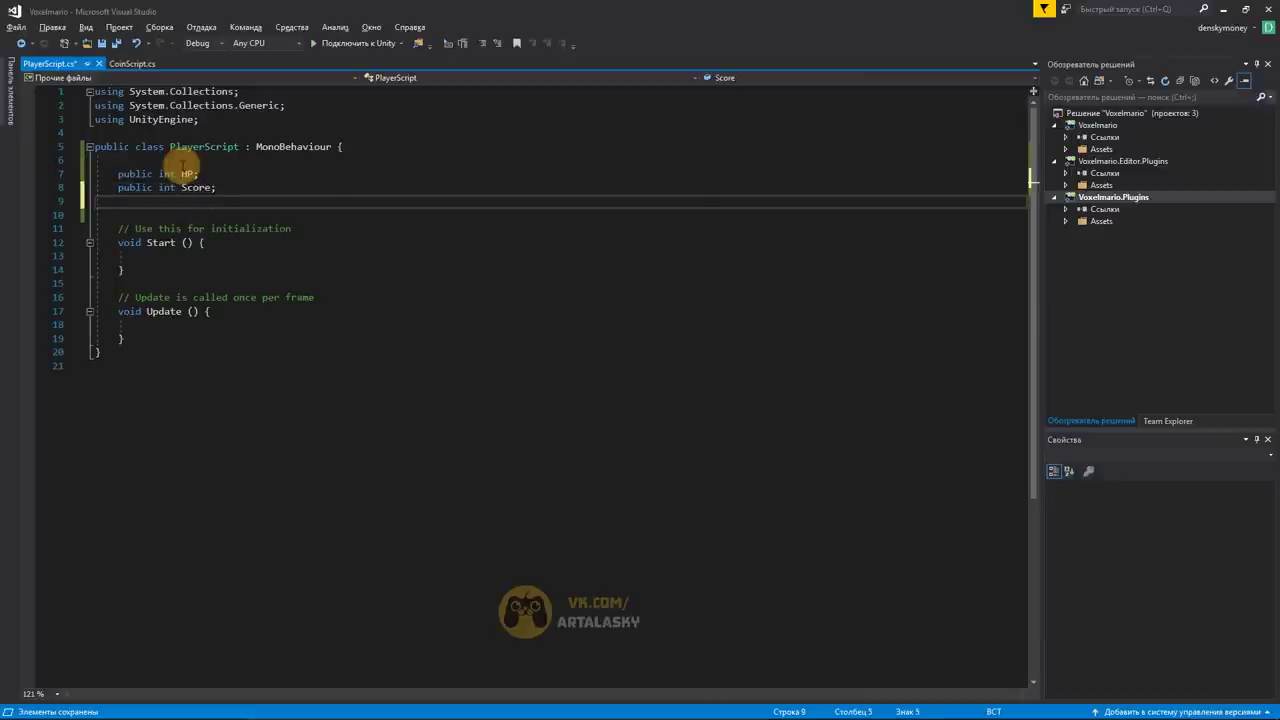
pyautogui.press('Return')
pyautogui.write('//')
pyautogui.press('Return')
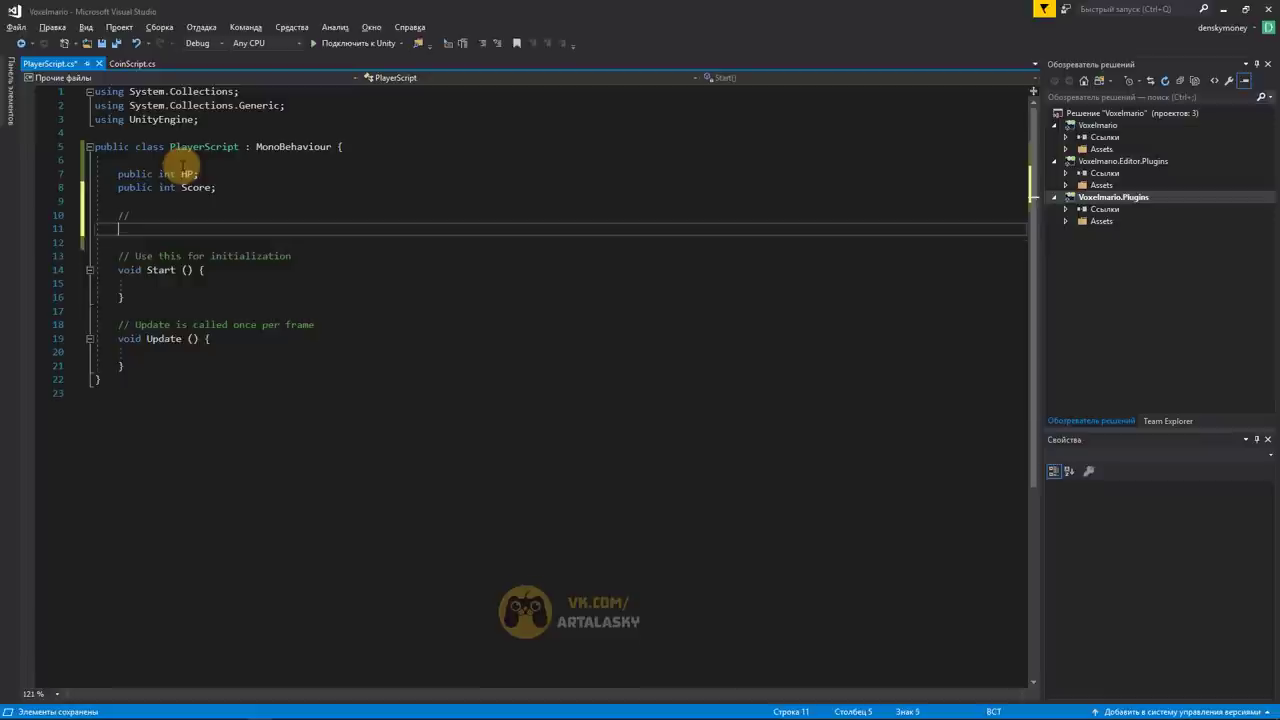
pyautogui.press('Return')
pyautogui.press('Tab')
pyautogui.write('public')
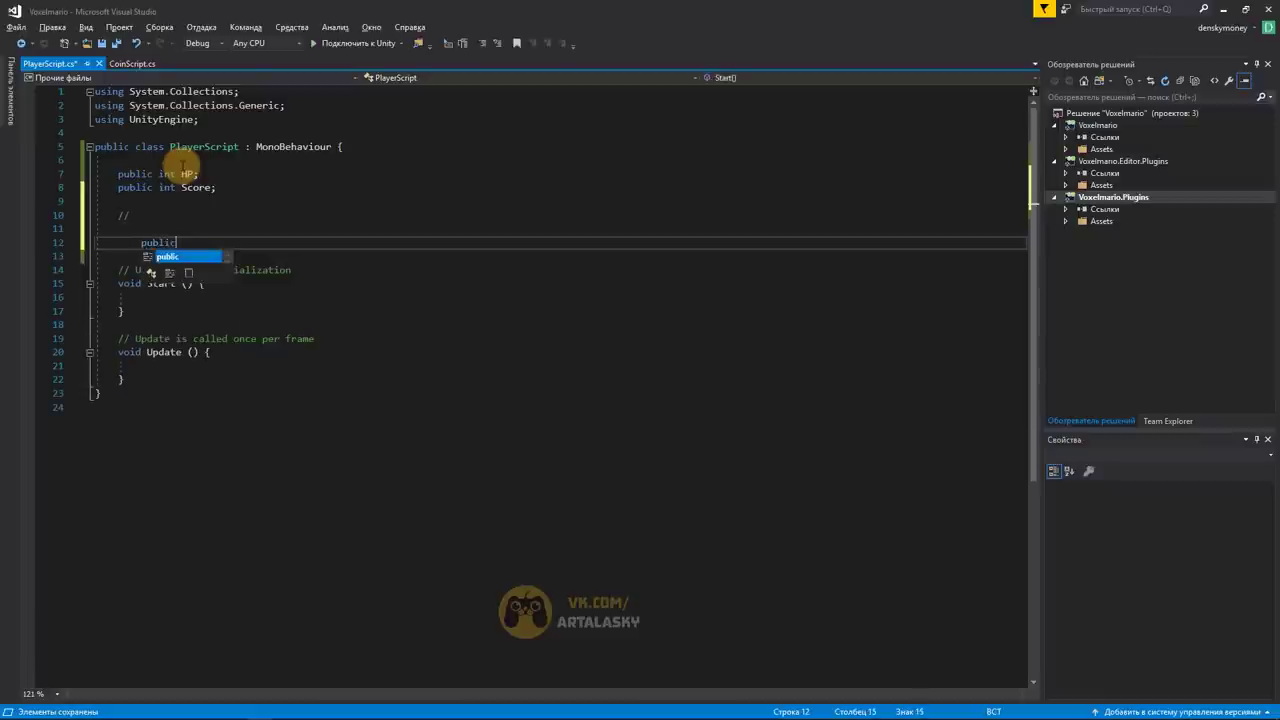
pyautogui.write(' int ')
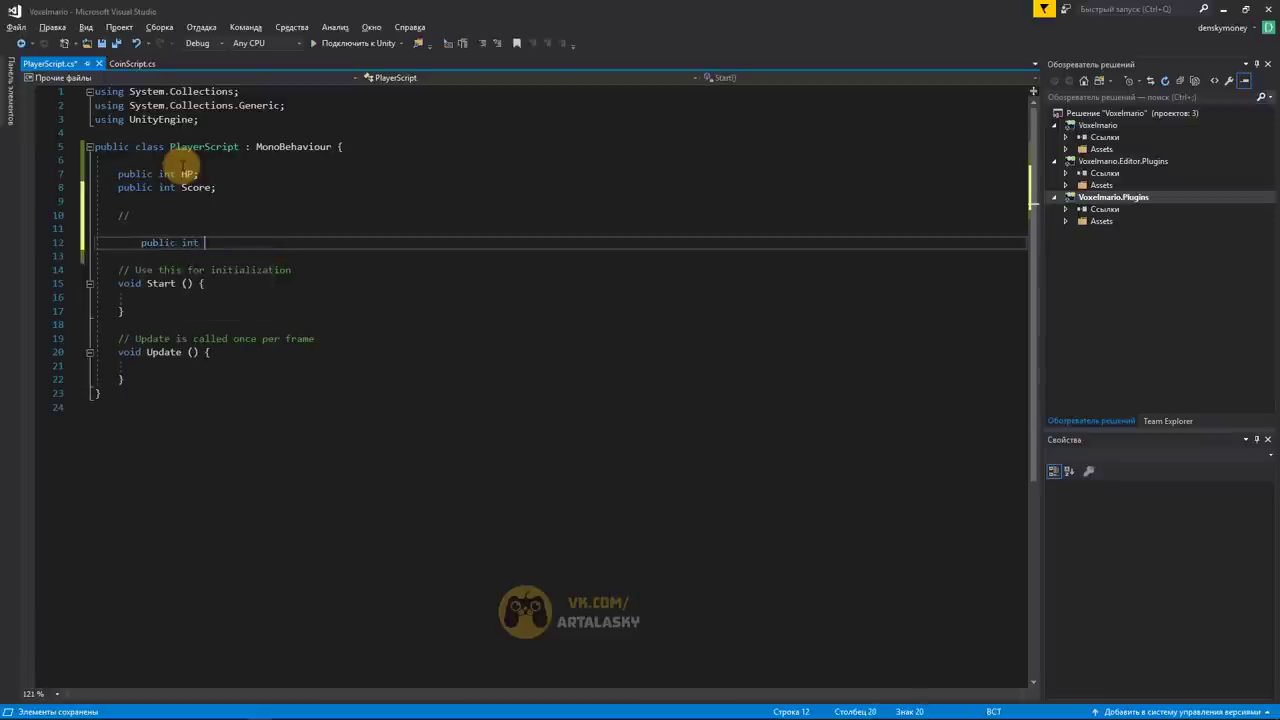
pyautogui.write('Coins;')
pyautogui.write(' // Собранные монетки')
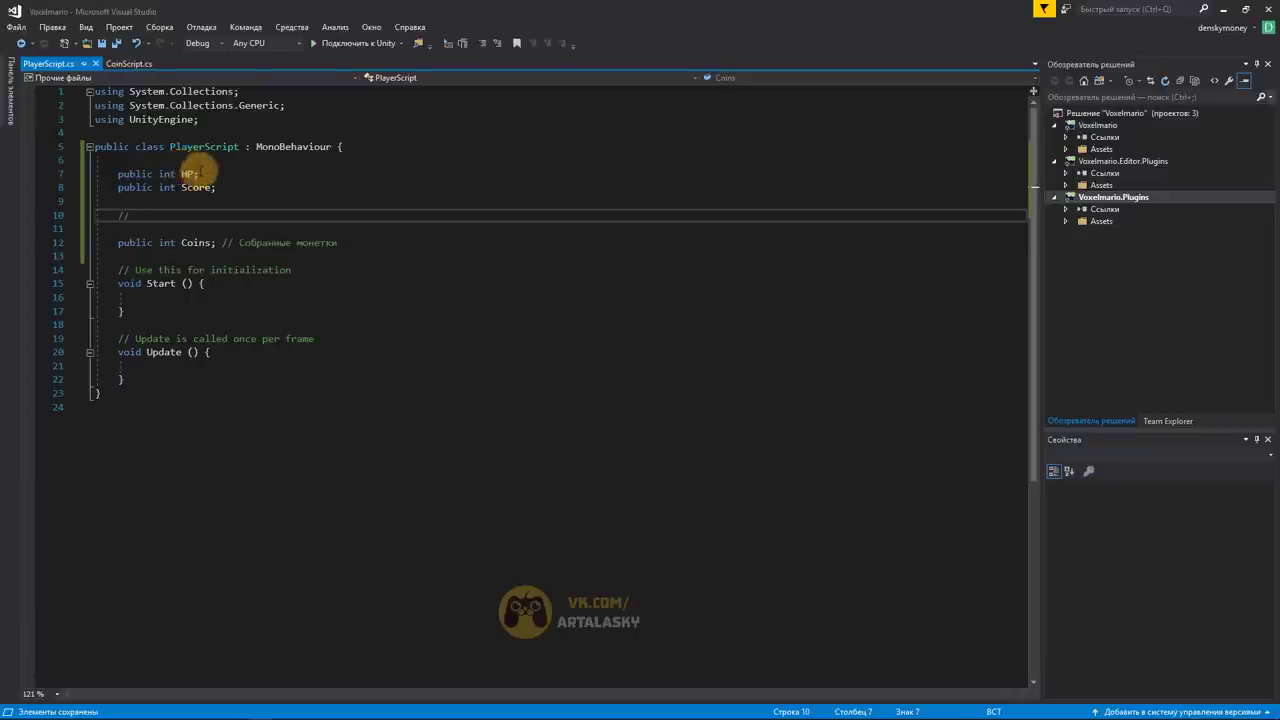
pyautogui.click(216, 187)
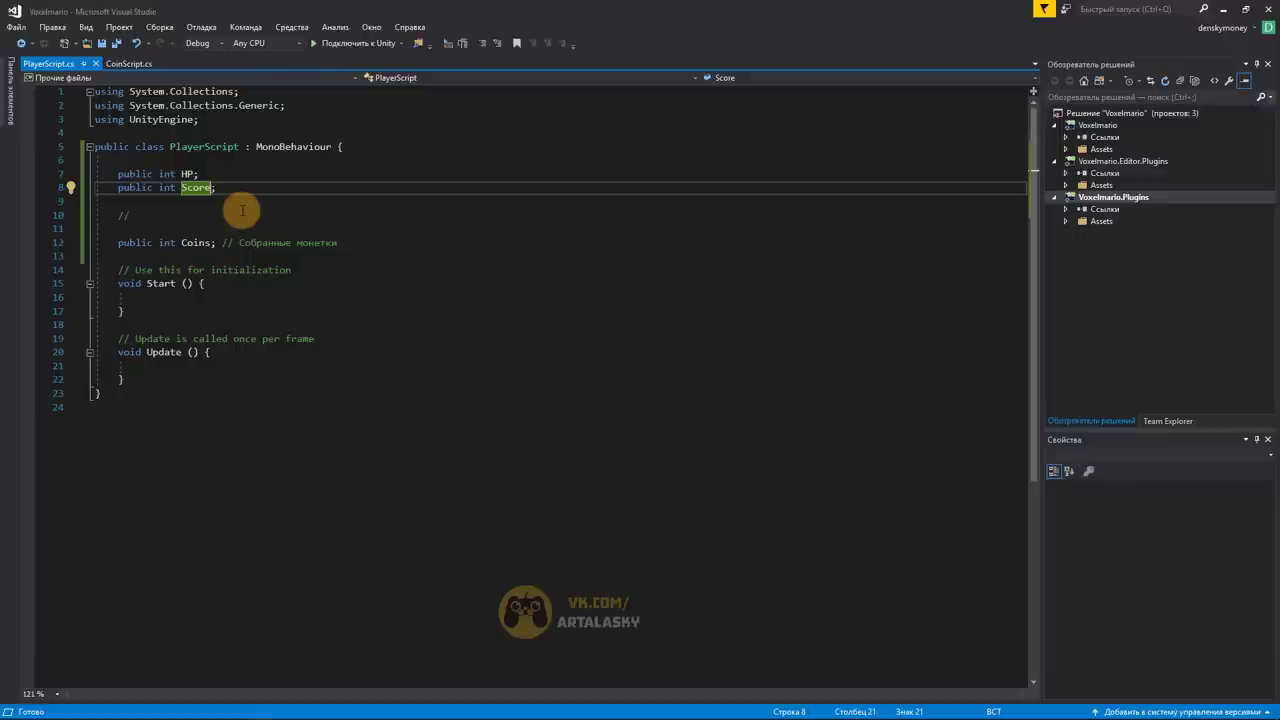
# Declare public bool a below the Score field and save PlayerScript
pyautogui.click(242, 210)
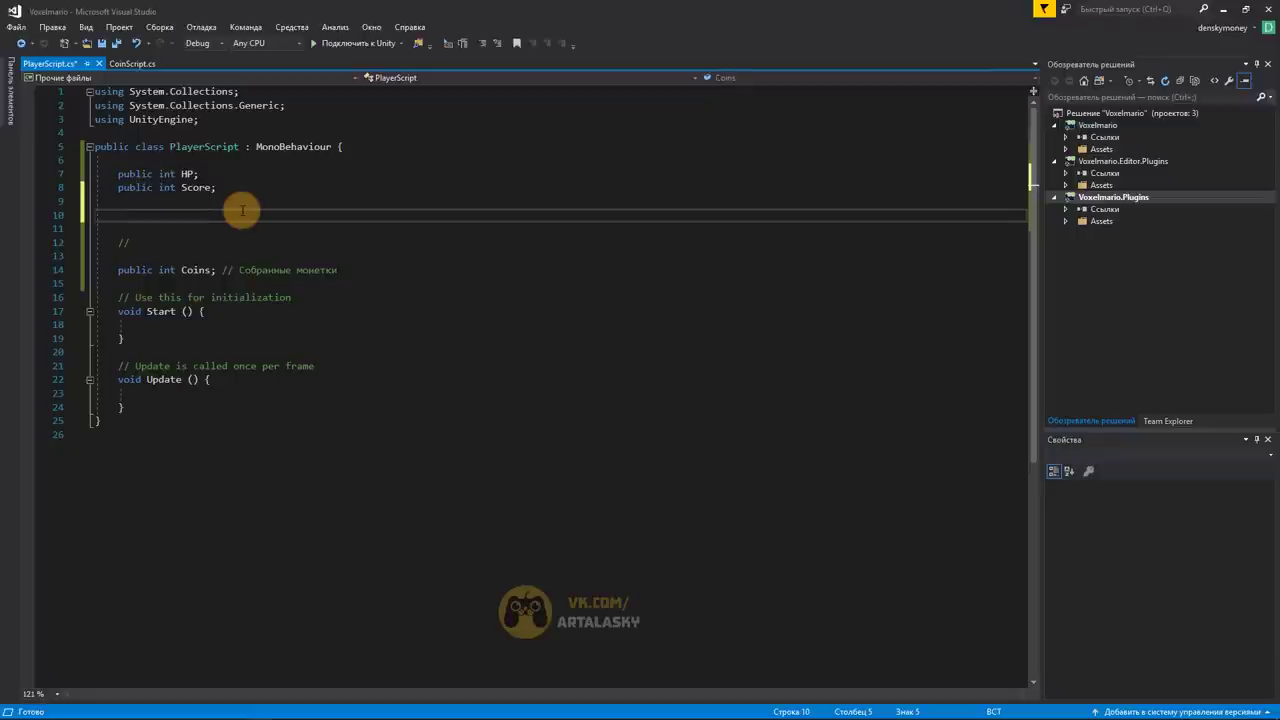
pyautogui.write('згидвс')
pyautogui.press('BackSpace')
pyautogui.press('BackSpace')
pyautogui.press('BackSpace')
pyautogui.press('BackSpace')
pyautogui.press('BackSpace')
pyautogui.press('BackSpace')
pyautogui.press('BackSpace')
pyautogui.write('public')
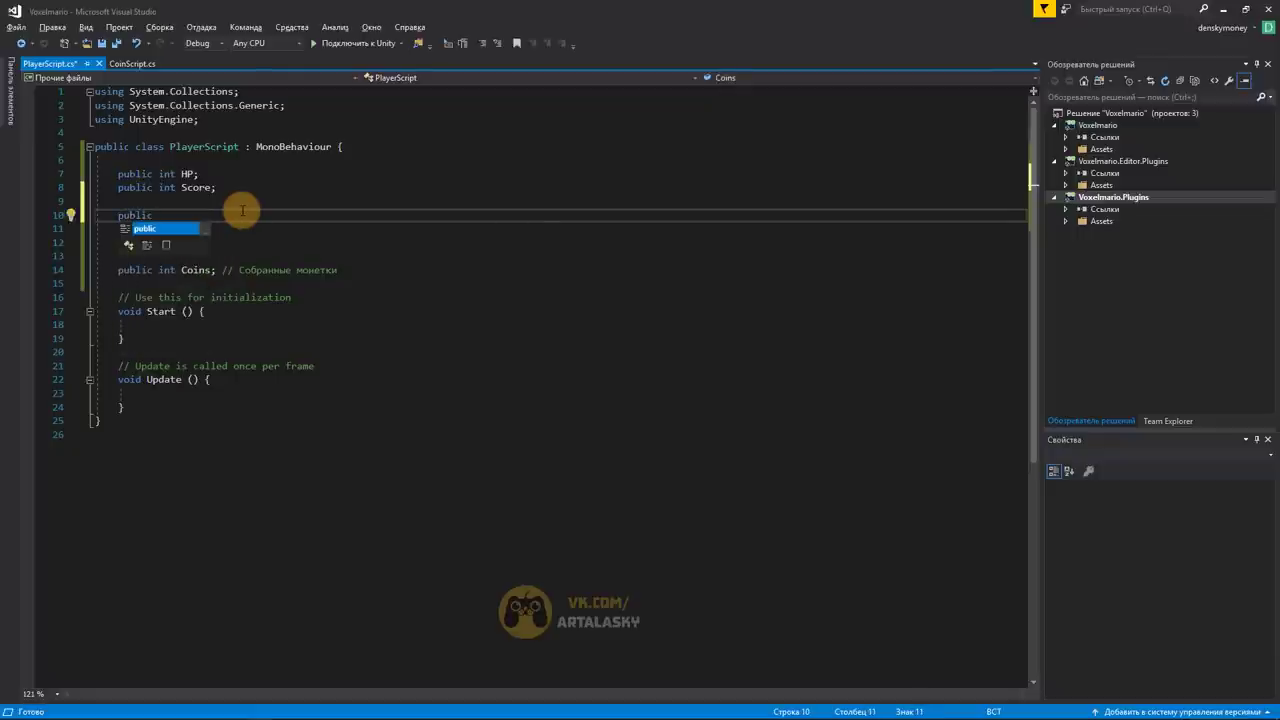
pyautogui.write(' bool')
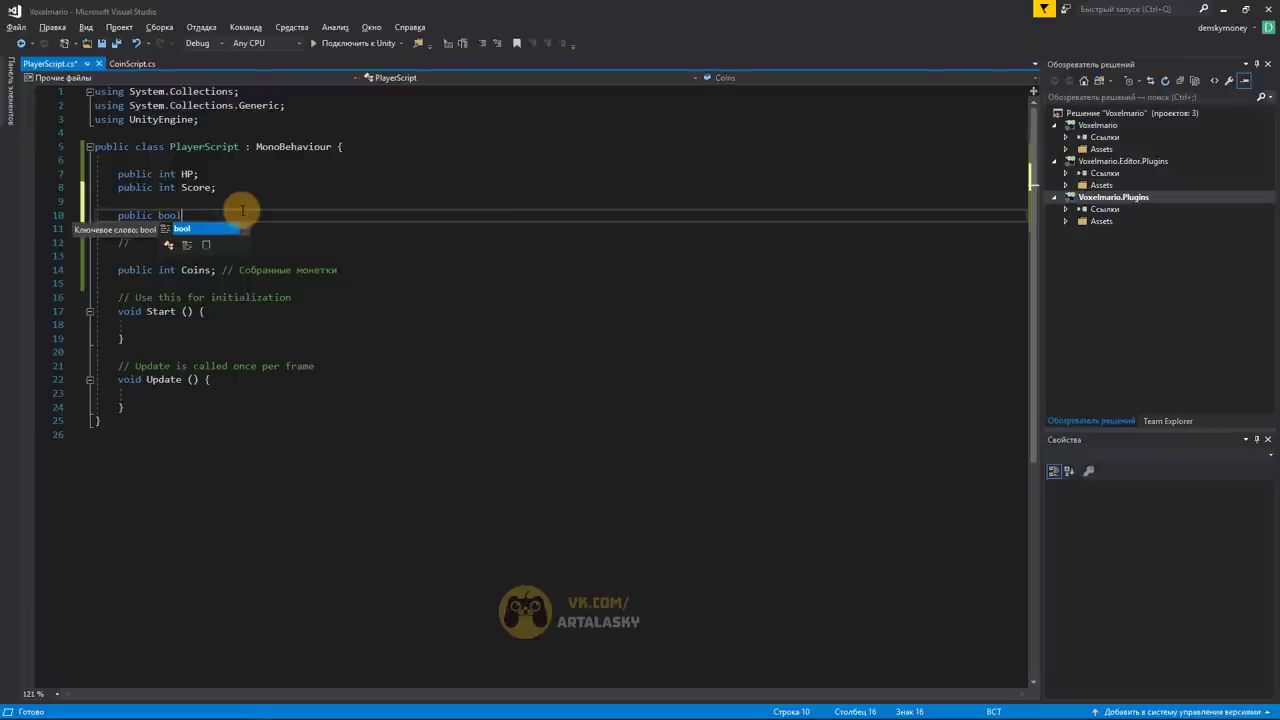
pyautogui.write(' a')
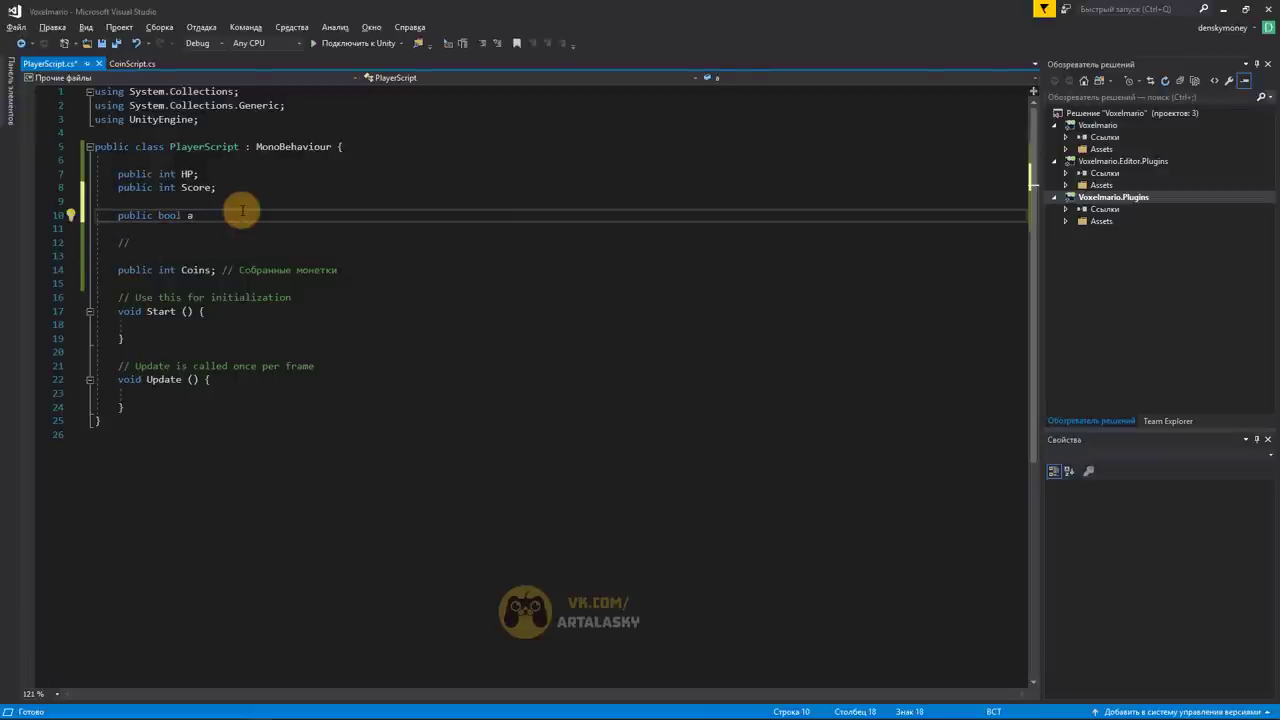
pyautogui.write(';')
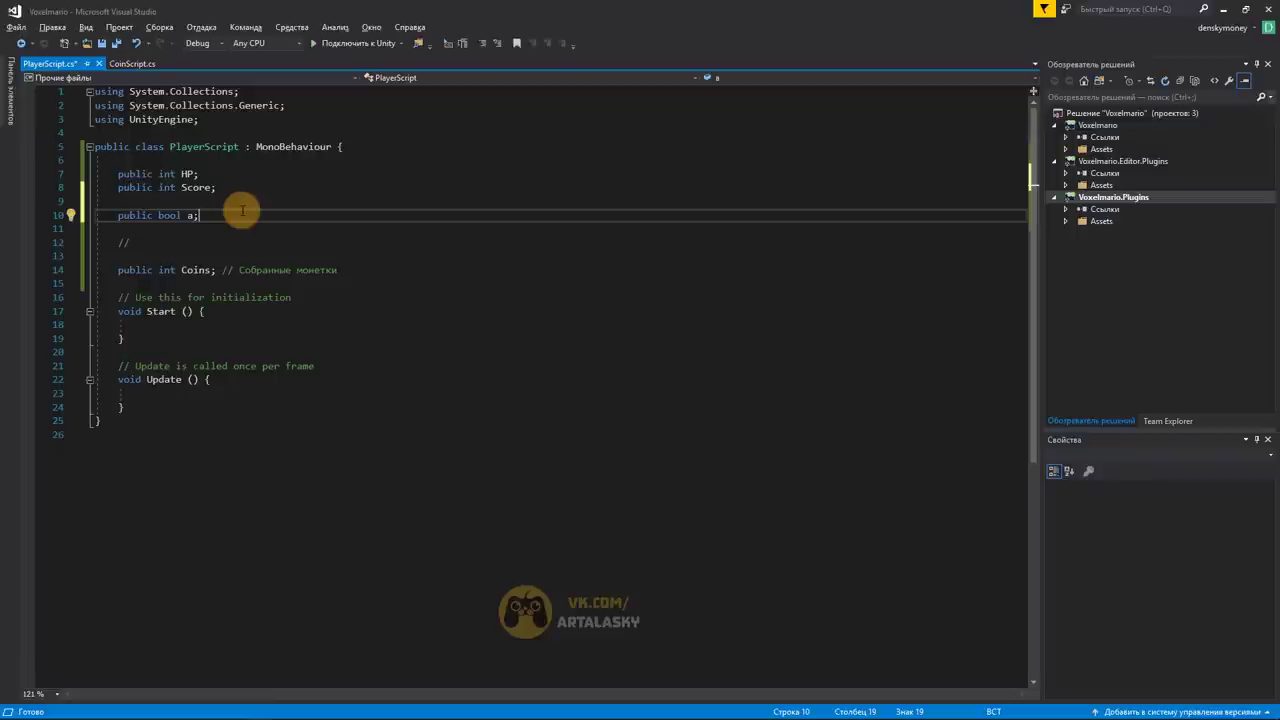
pyautogui.hotkey('ctrl', 's')
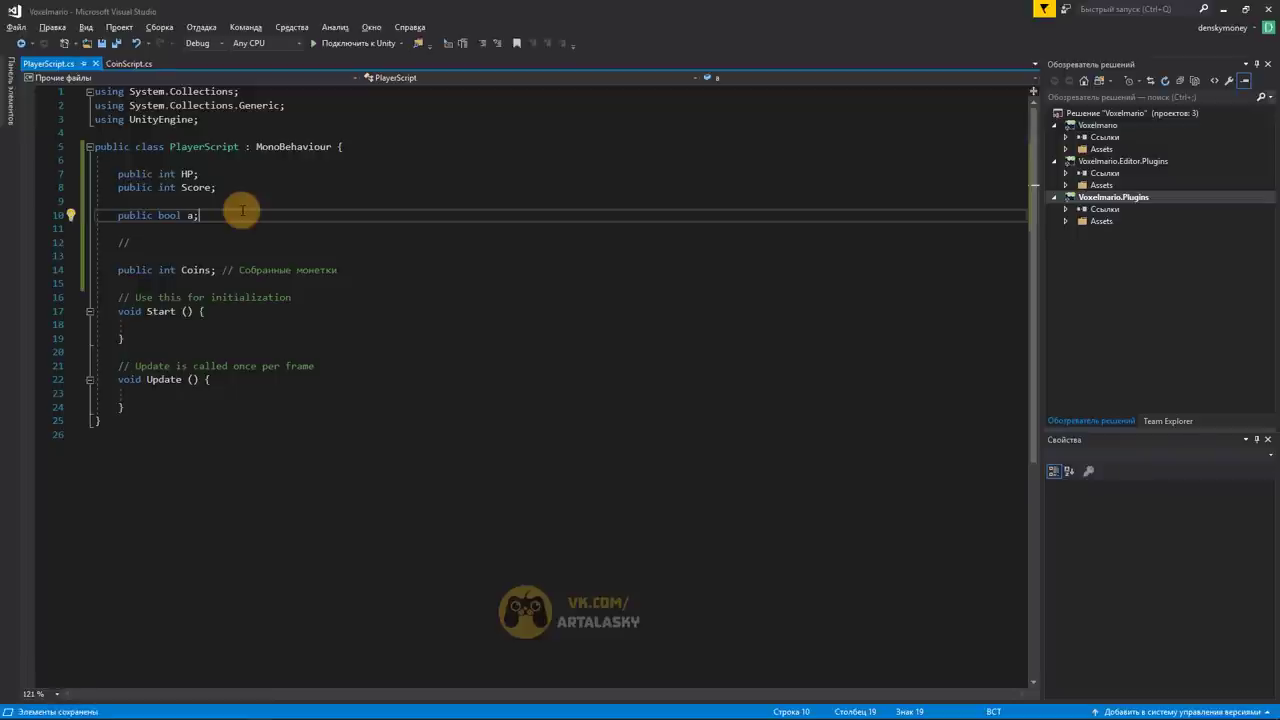
pyautogui.hotkey('alt', 'Tab')
pyautogui.hotkey('alt', 'Tab')
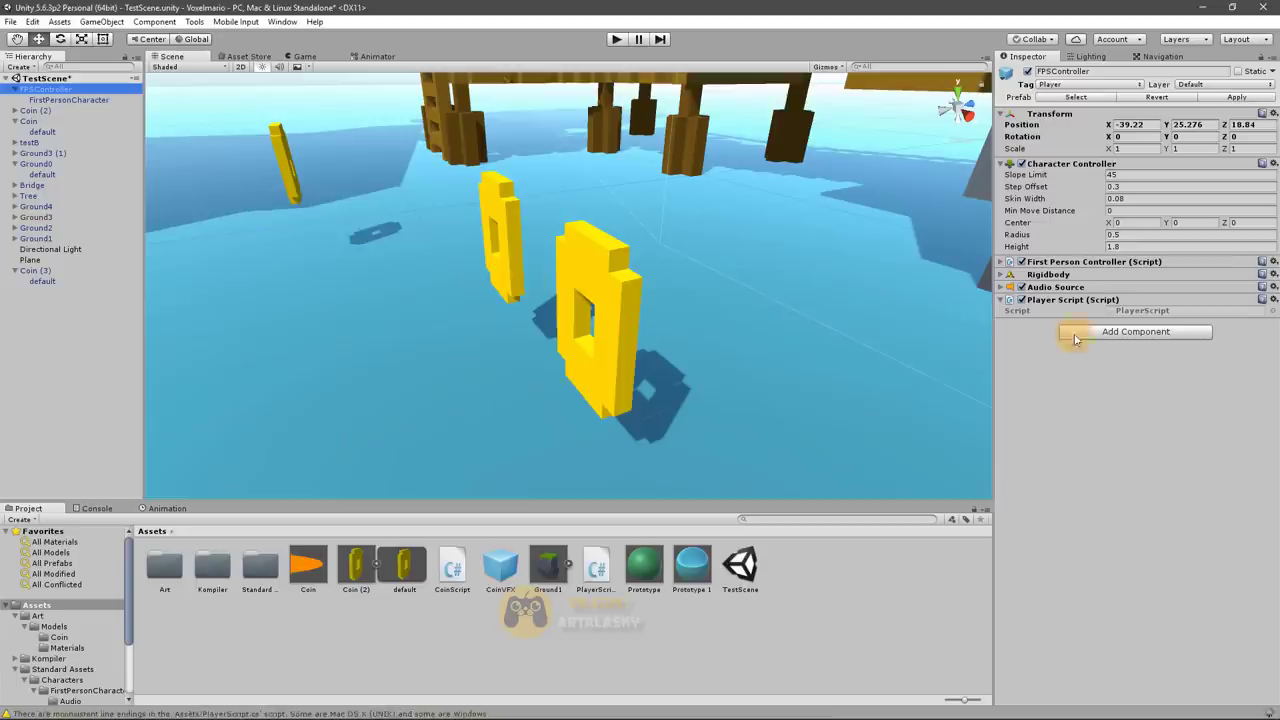
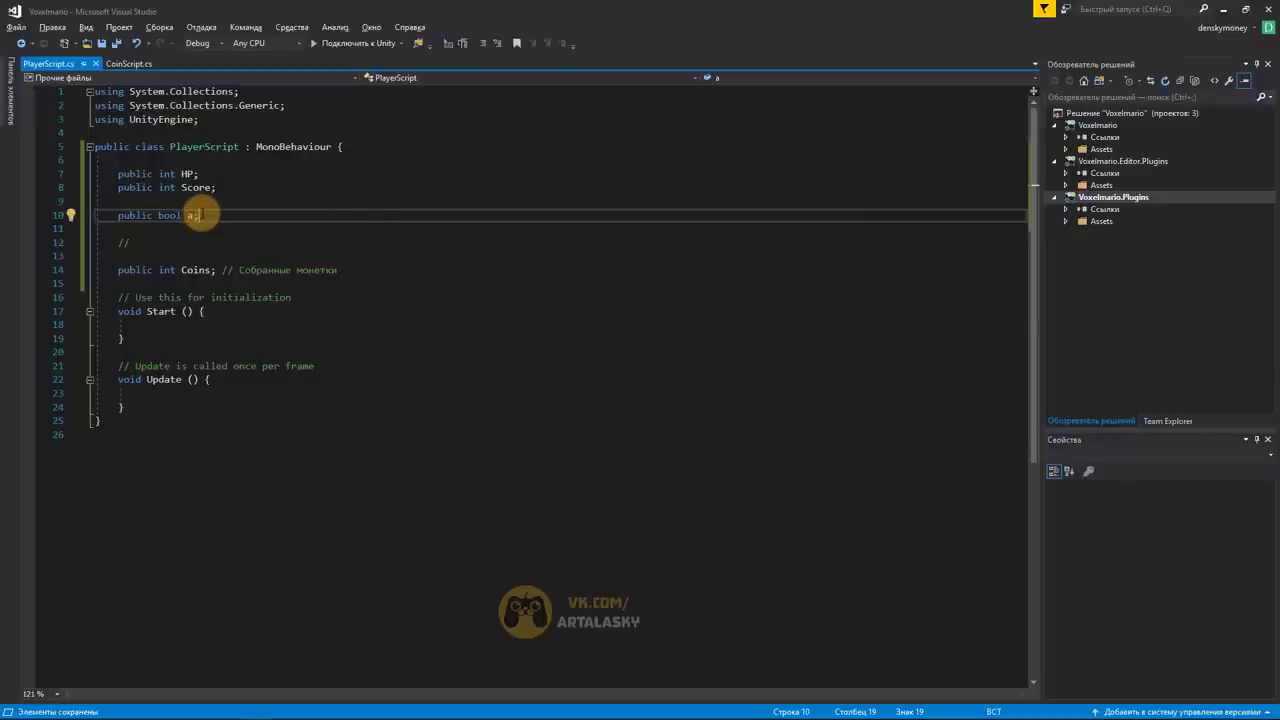
# Default bool a to true and HP to 100 in PlayerScript.cs, then save it
pyautogui.write('= true')
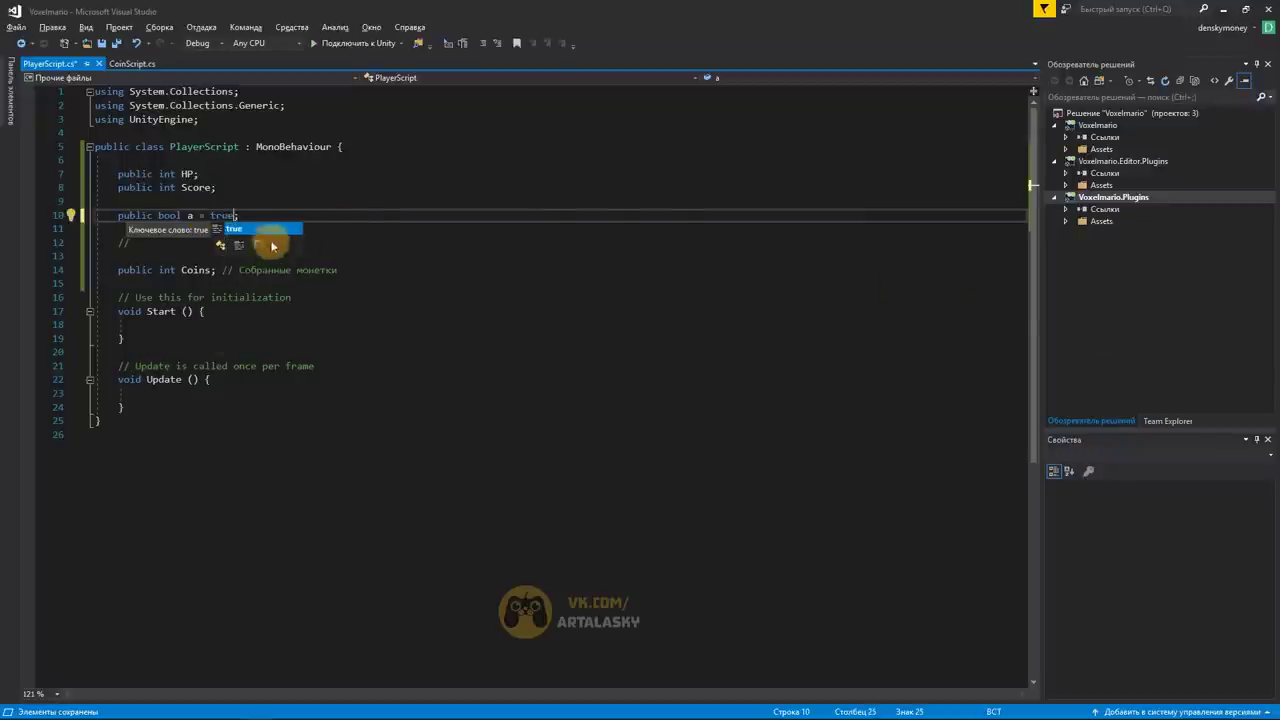
pyautogui.press('Escape')
pyautogui.click(183, 174)
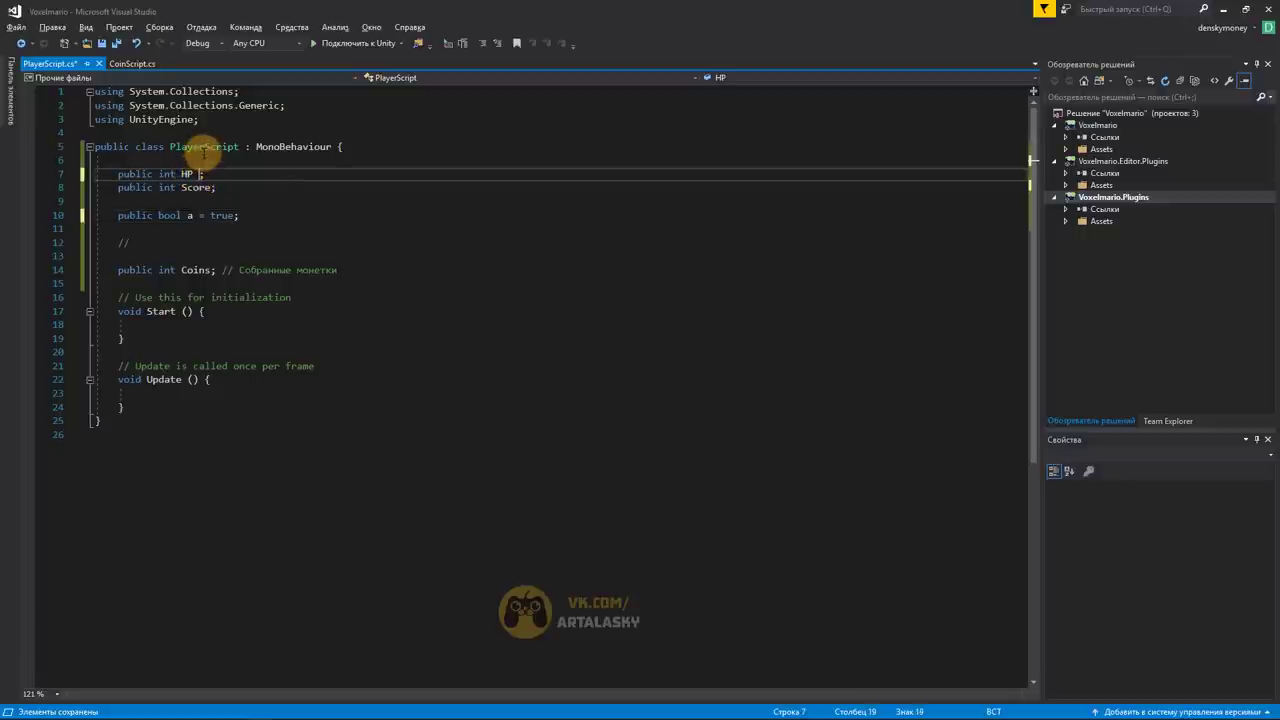
pyautogui.write('= 100')
pyautogui.hotkey('ctrl', 's')
pyautogui.hotkey('alt', 'Tab')
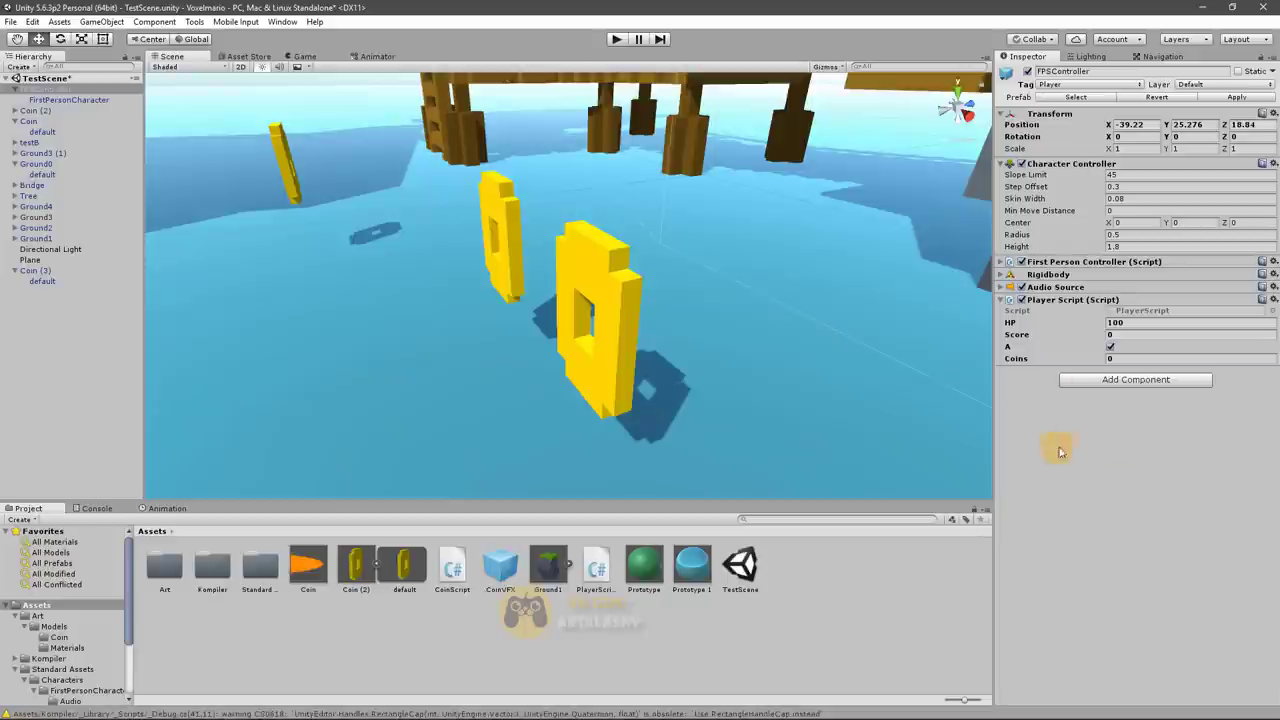
# Enter 100 as FPSController's Player Script HP value in the Inspector
pyautogui.click(1109, 346)
pyautogui.click(1120, 322)
pyautogui.write('100')
pyautogui.press('Return')
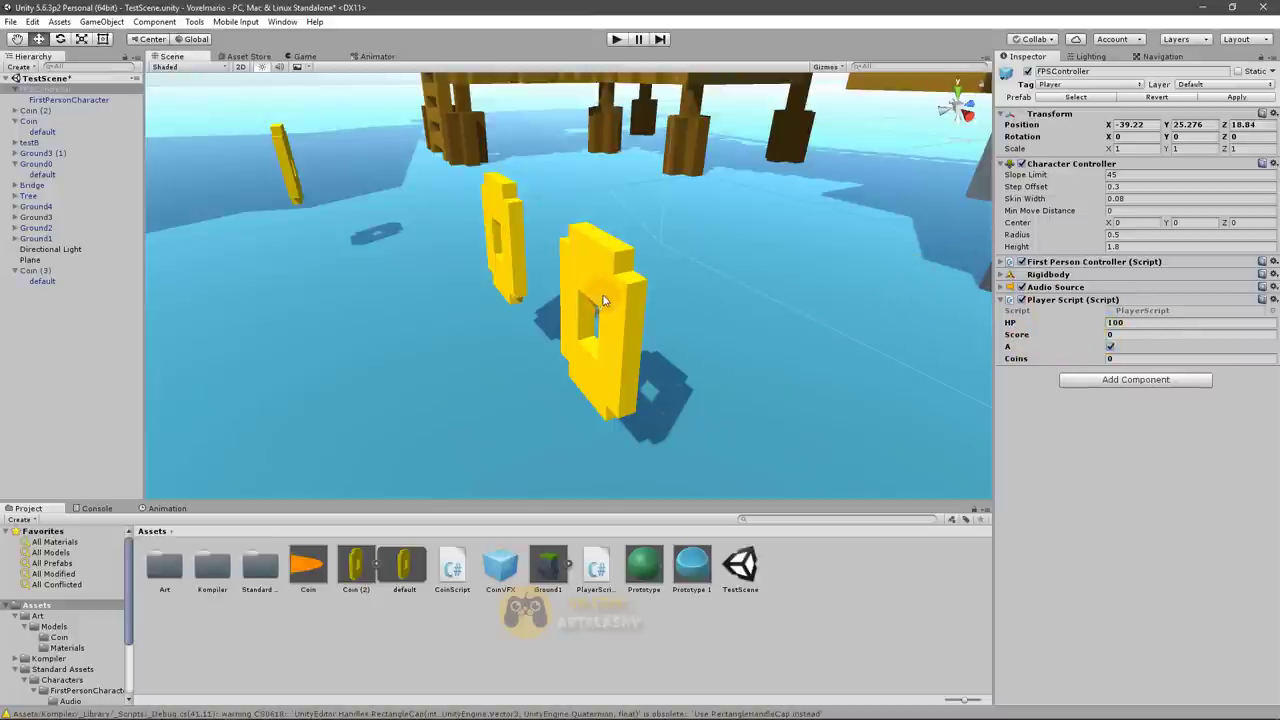
pyautogui.hotkey('alt', 'Tab')
pyautogui.hotkey('alt', 'Tab')
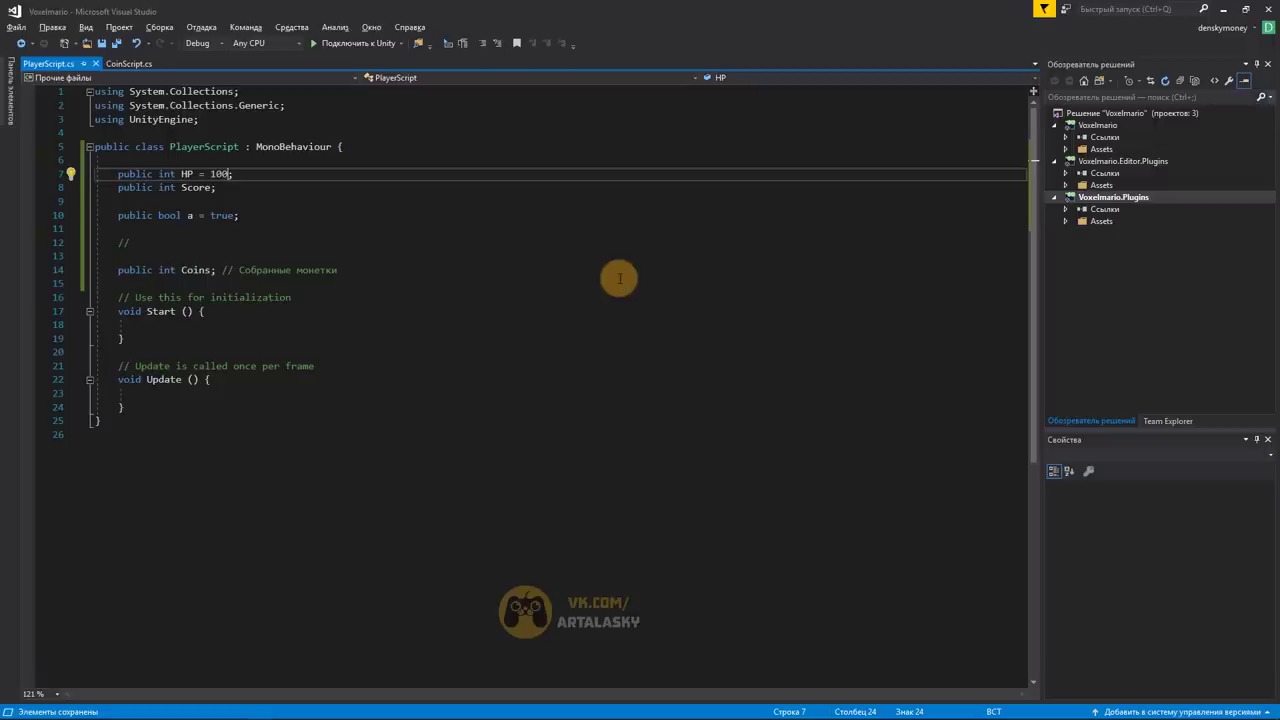
# In CoinScript.cs, start a col. statement at line 15's add-points comment
pyautogui.click(126, 63)
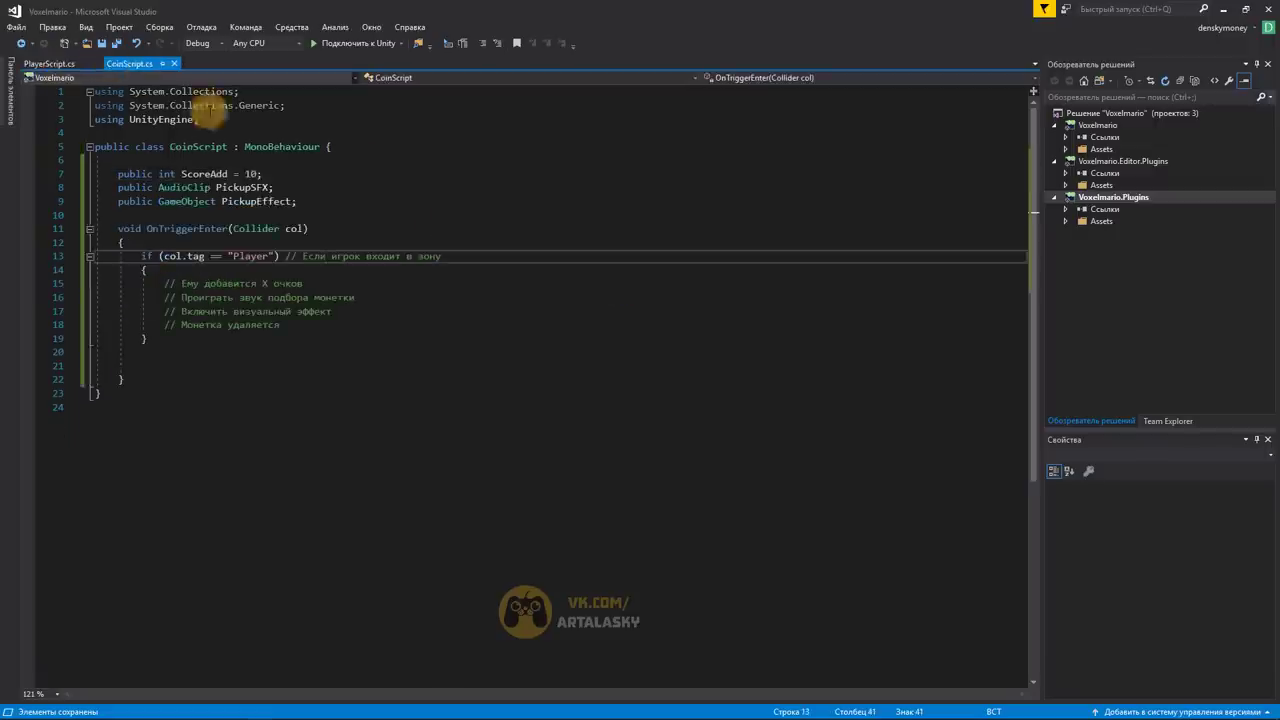
pyautogui.click(166, 283)
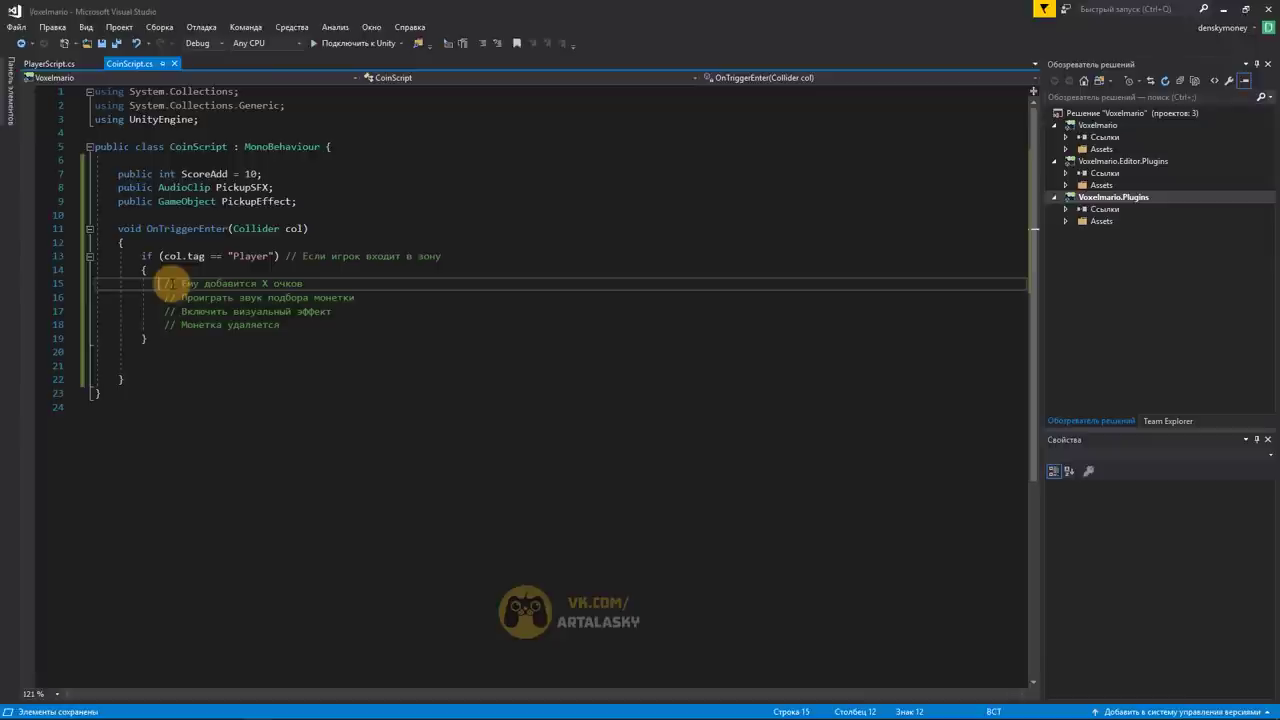
pyautogui.write('t')
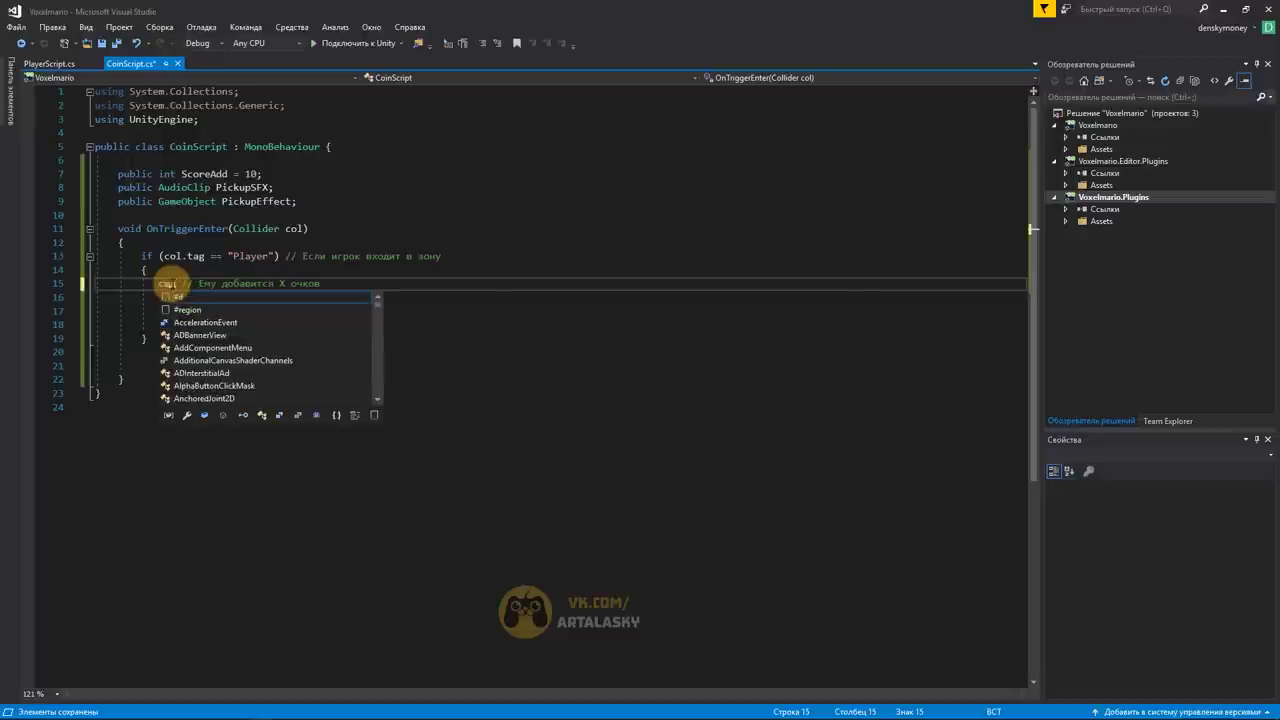
pyautogui.write('col.')
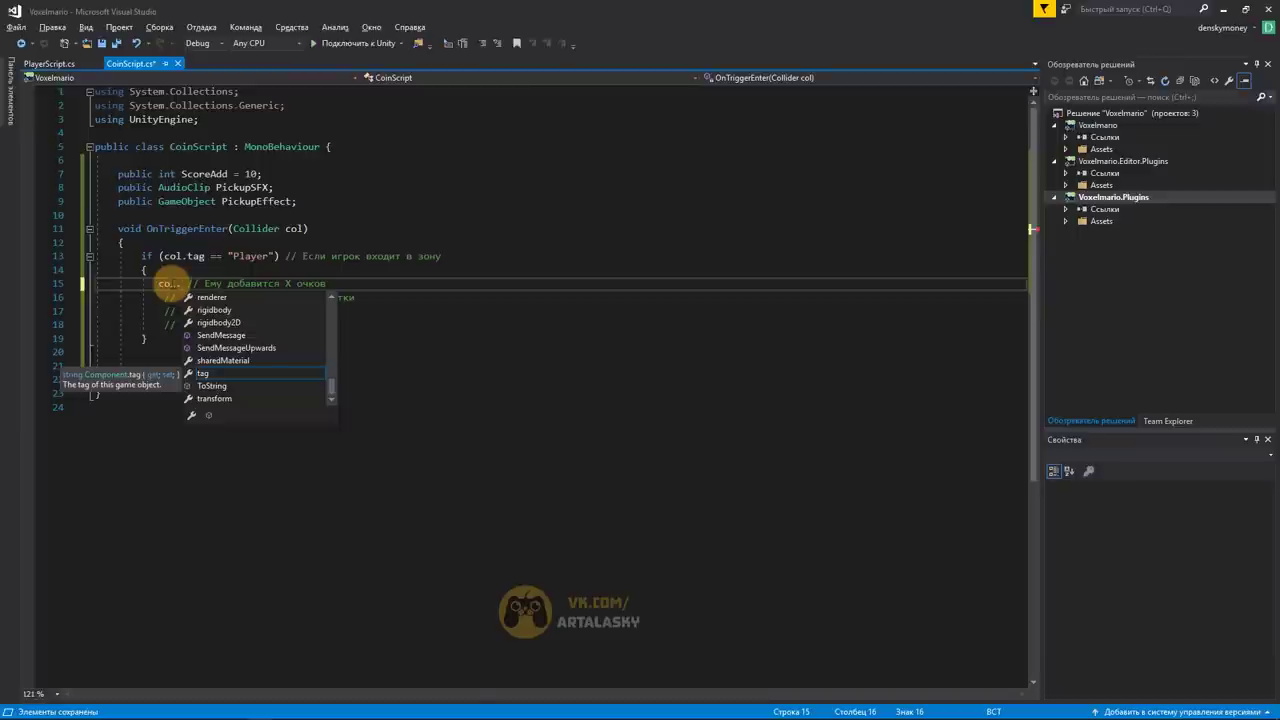
# Select FirstPersonCharacter, then FPSController, to view its Player Script and Score field
pyautogui.hotkey('alt', 'Tab')
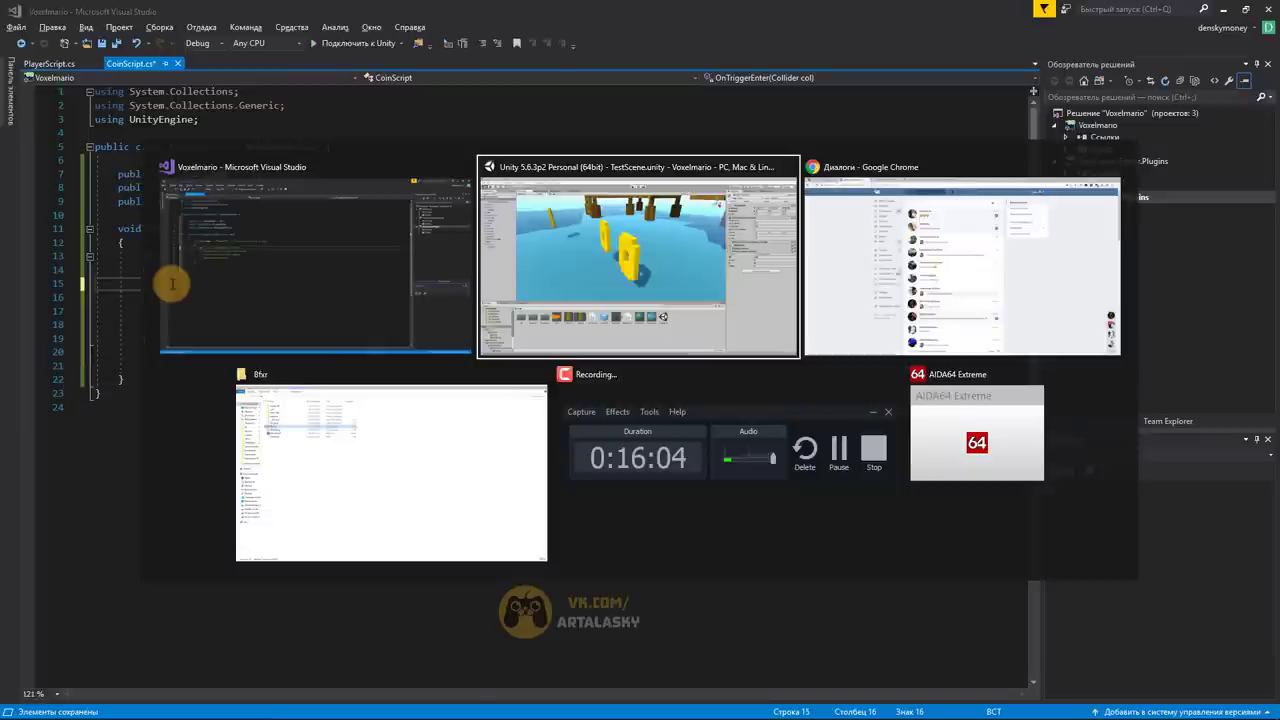
pyautogui.hotkey('alt', 'Tab')
pyautogui.hotkey('alt', 'Tab')
pyautogui.hotkey('alt', 'Tab')
pyautogui.hotkey('alt', 'Tab')
pyautogui.hotkey('alt', 'Tab')
pyautogui.hotkey('alt', 'Tab')
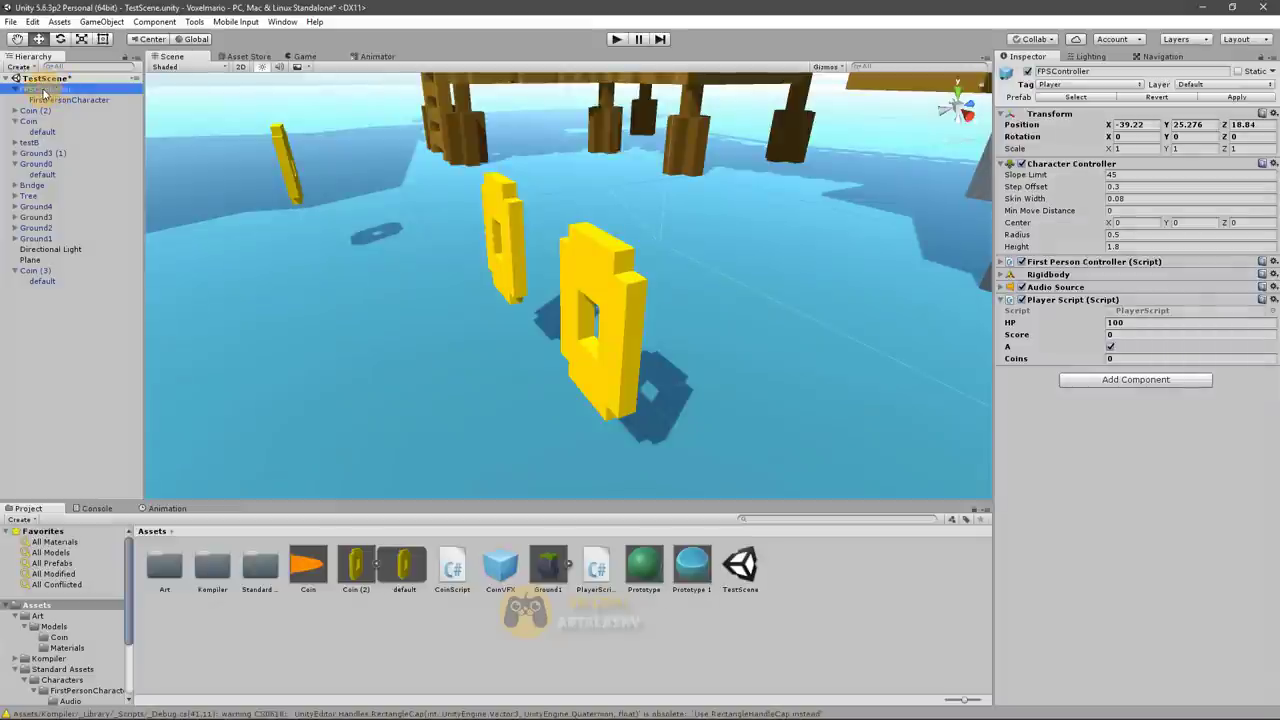
pyautogui.click(62, 101)
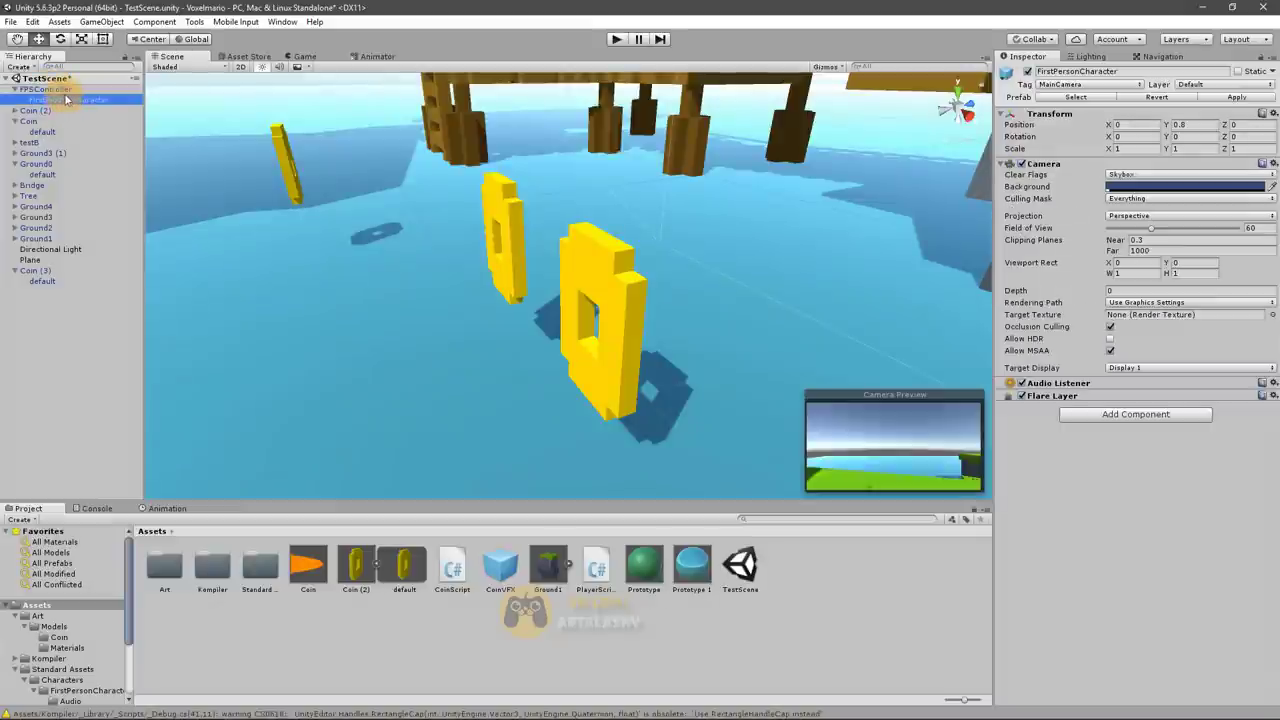
pyautogui.click(58, 89)
pyautogui.click(57, 99)
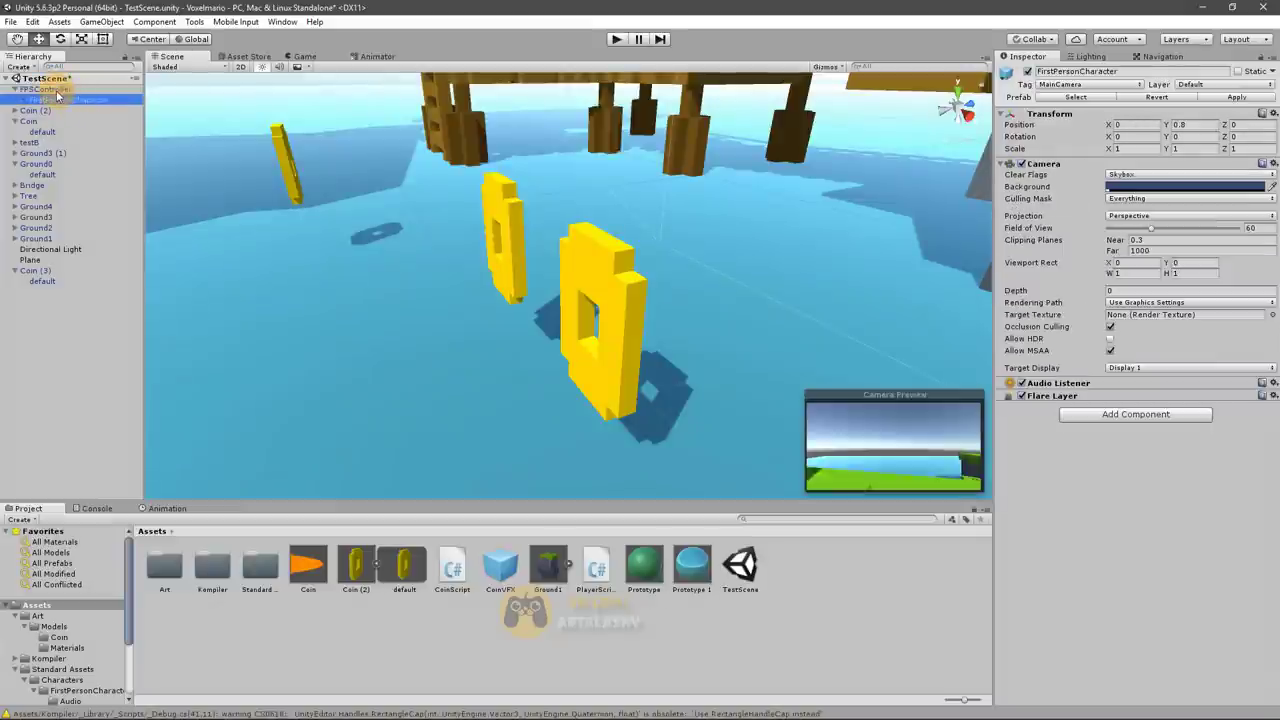
pyautogui.click(57, 90)
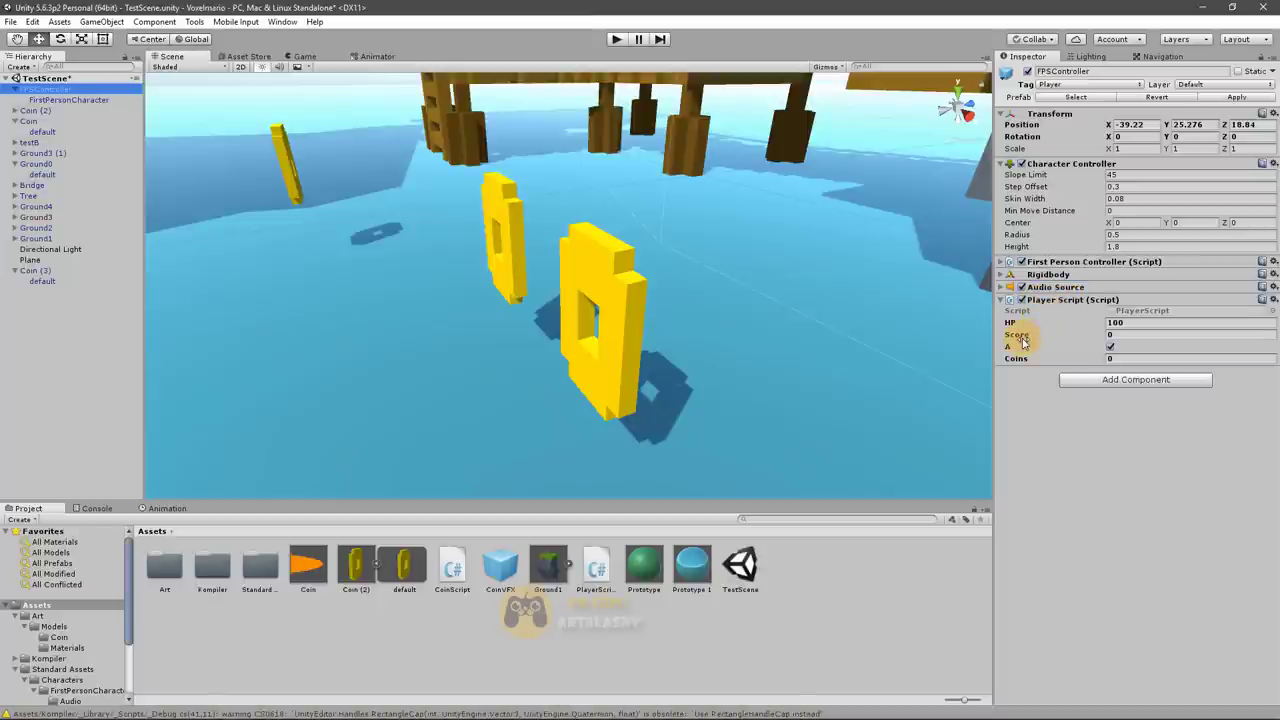
pyautogui.hotkey('alt', 'Tab')
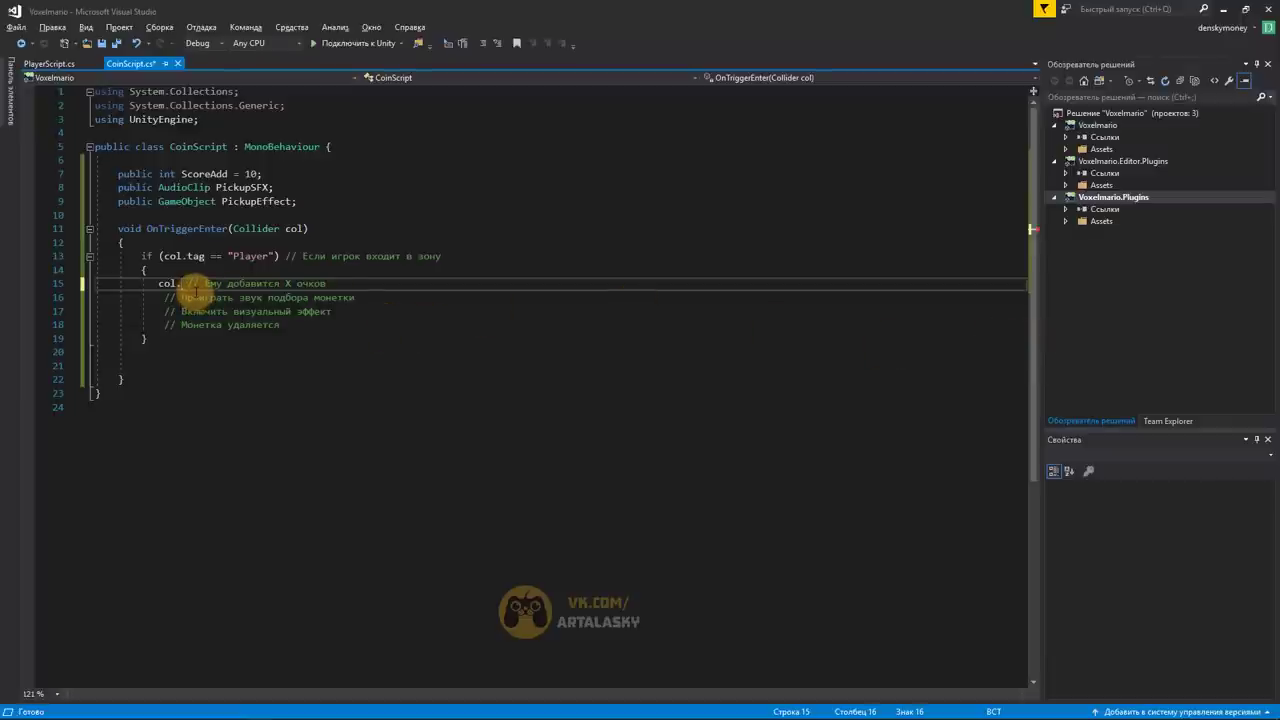
# Complete line 15 as col.GetComponent<PlayerScript>().Score += and check the ScoreAdd declaration
pyautogui.write('Get')
pyautogui.press('Tab')
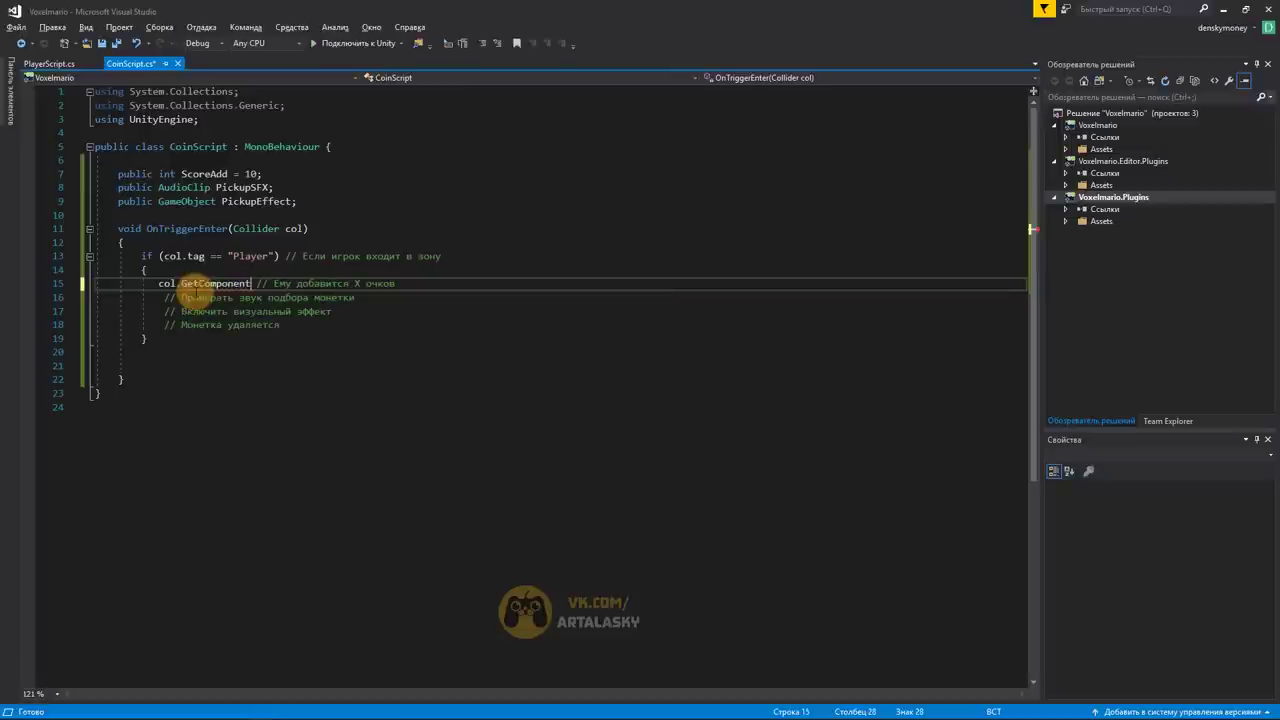
pyautogui.write('<>')
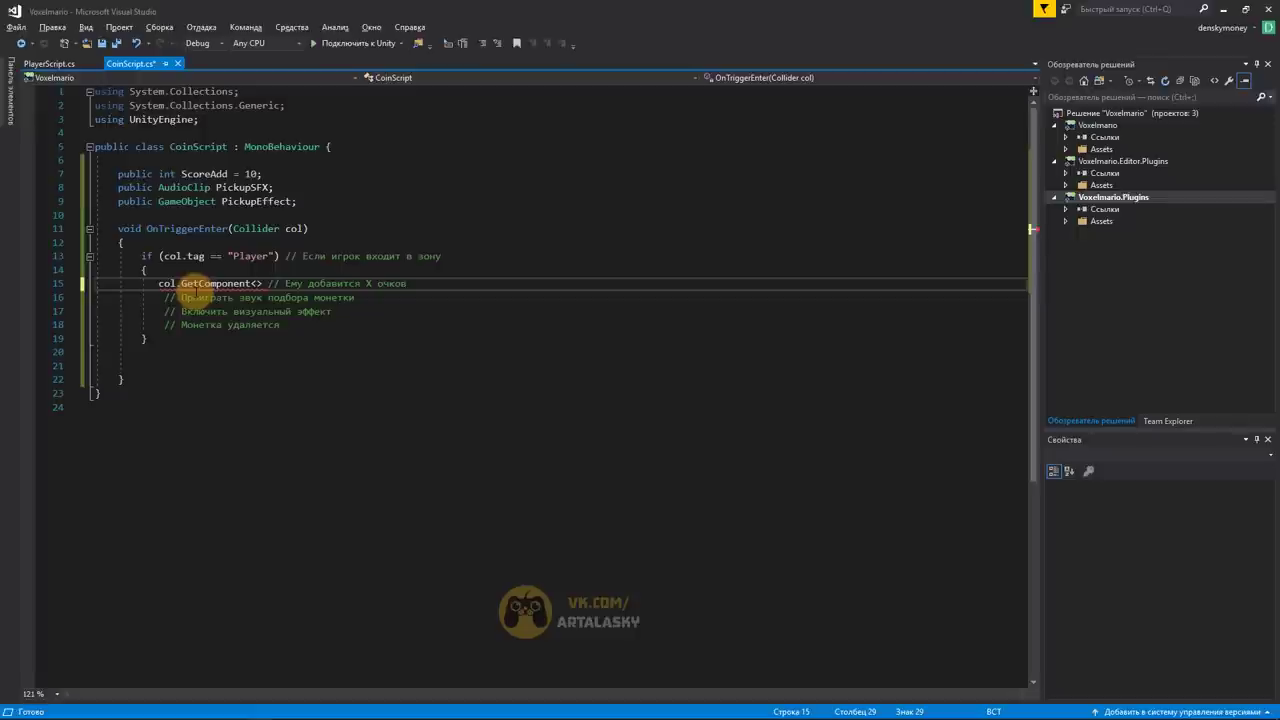
pyautogui.write('P')
pyautogui.write('layer')
pyautogui.write('Sc')
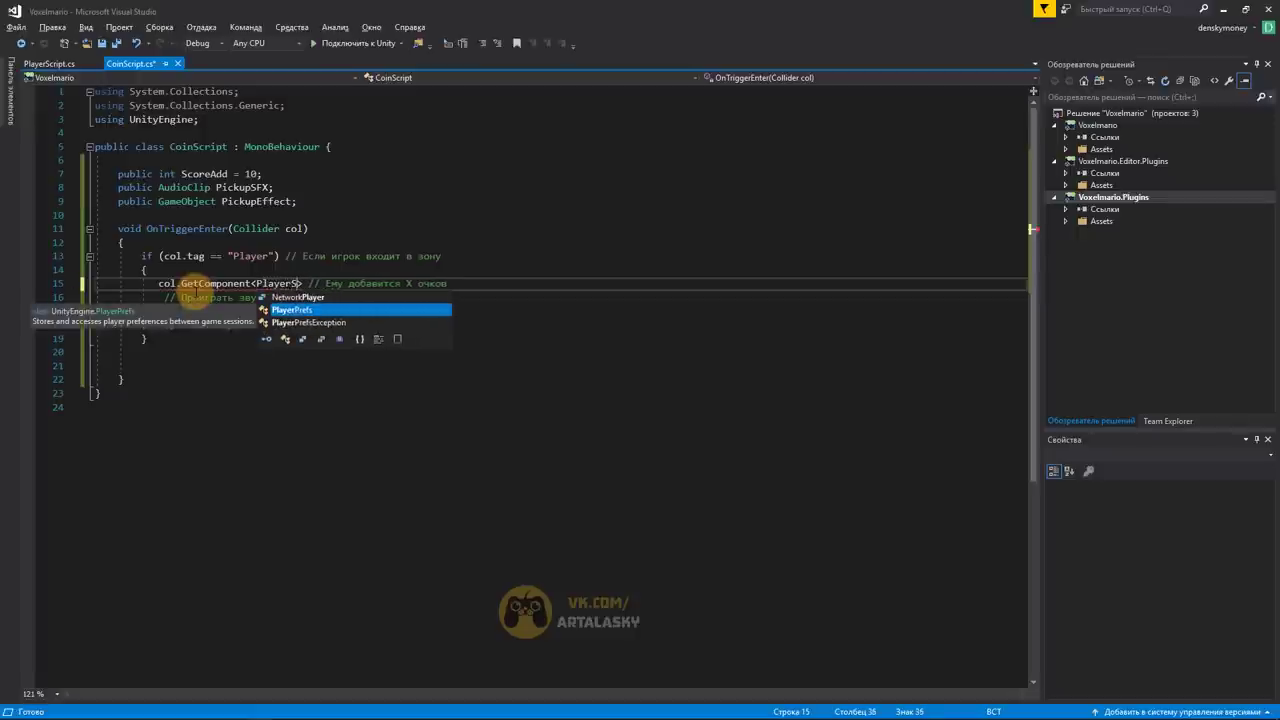
pyautogui.write('ri')
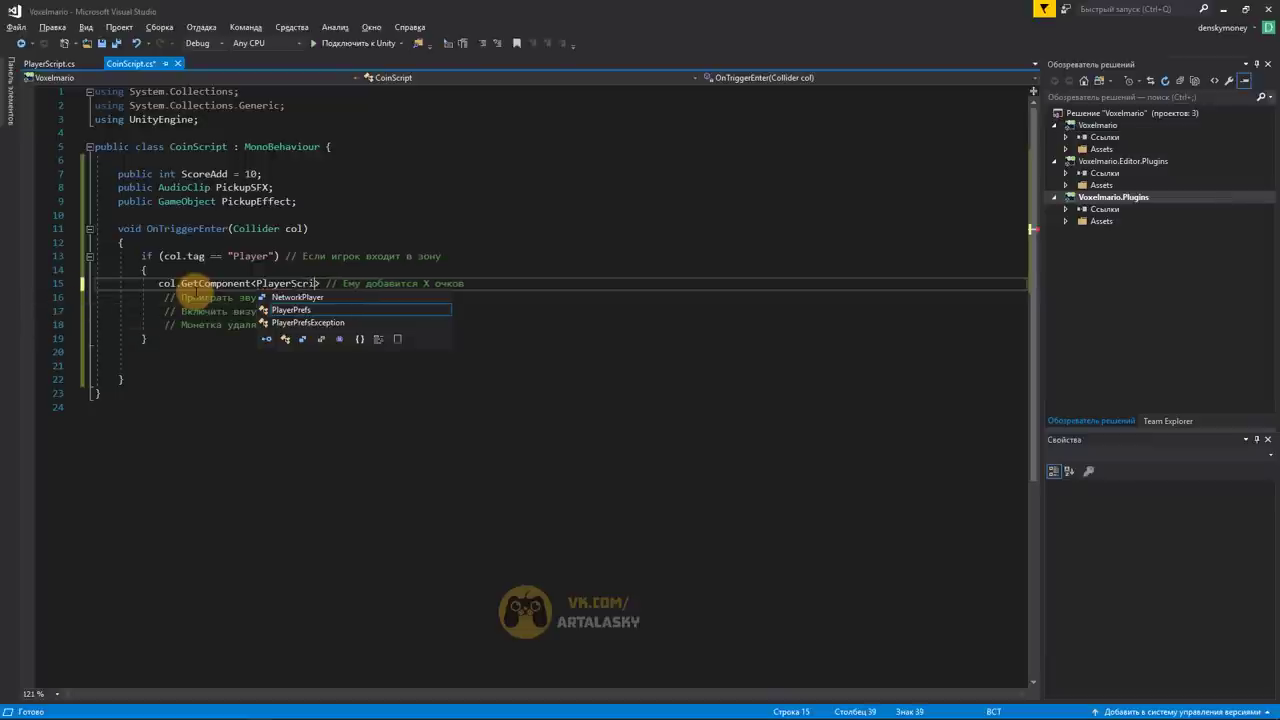
pyautogui.write('pt')
pyautogui.press('Right')
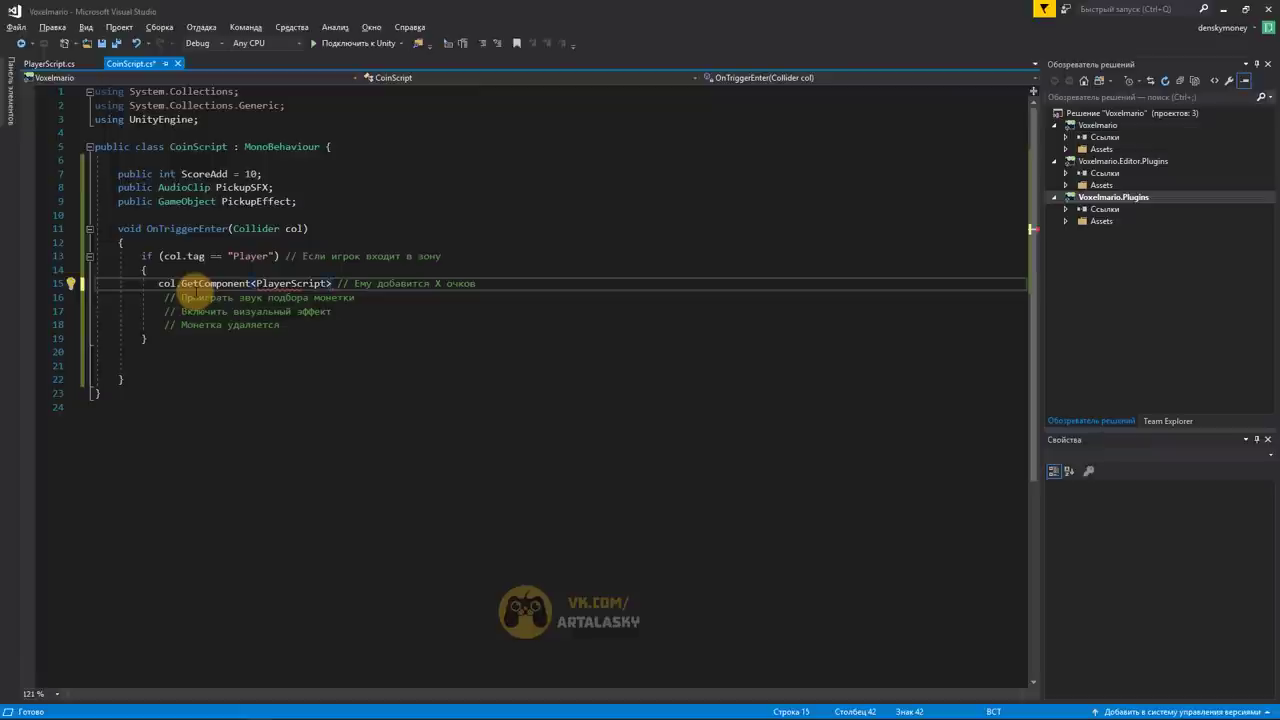
pyautogui.write('()')
pyautogui.write('.')
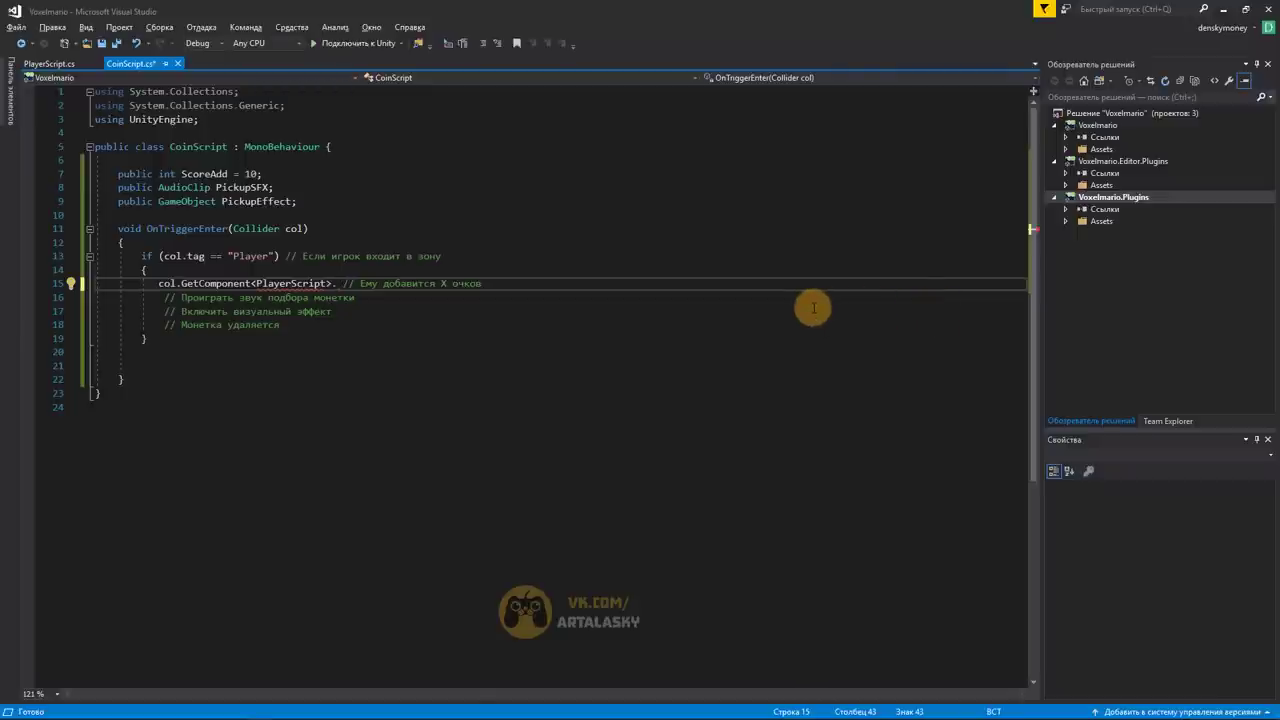
pyautogui.write('().')
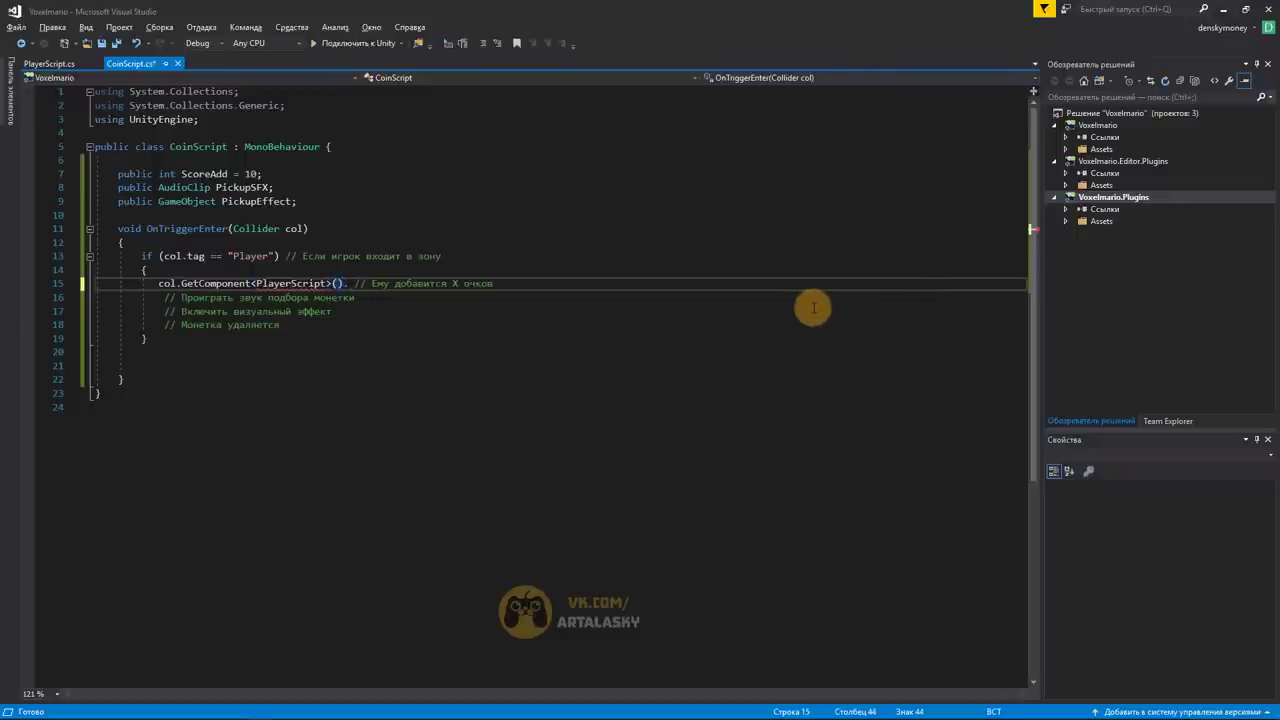
pyautogui.write('S')
pyautogui.write('core')
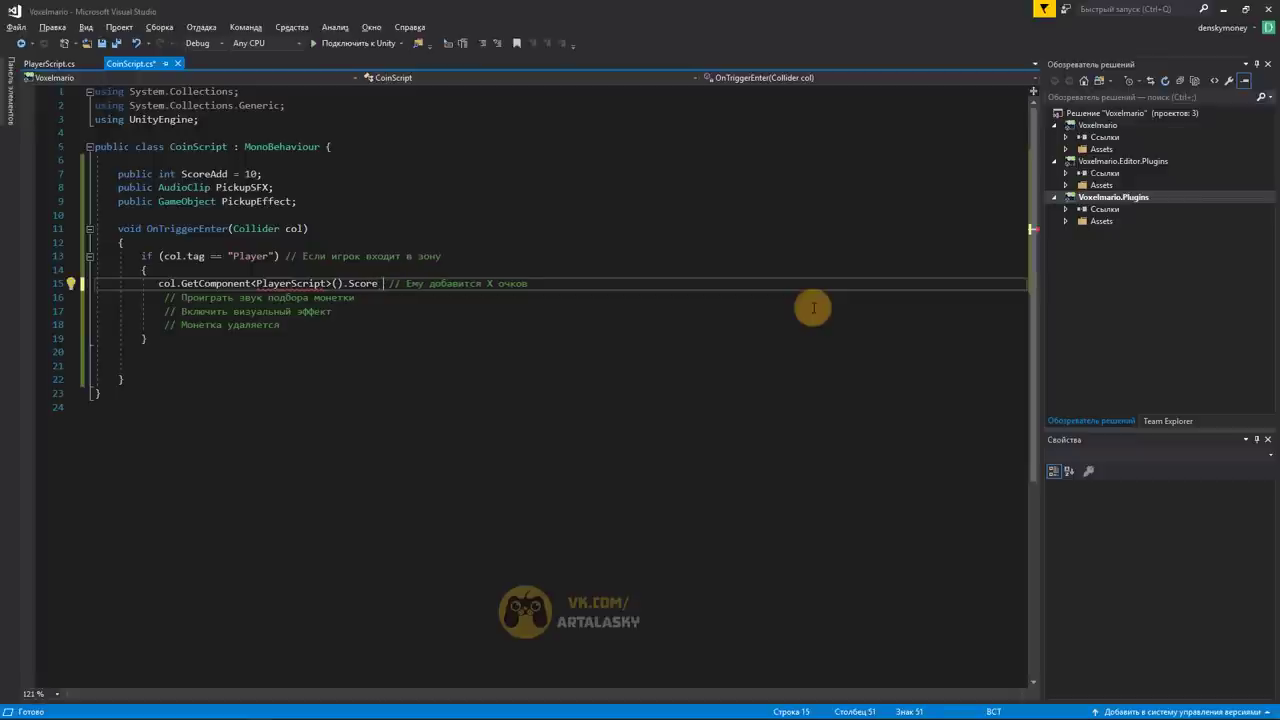
pyautogui.write(' +')
pyautogui.write('=')
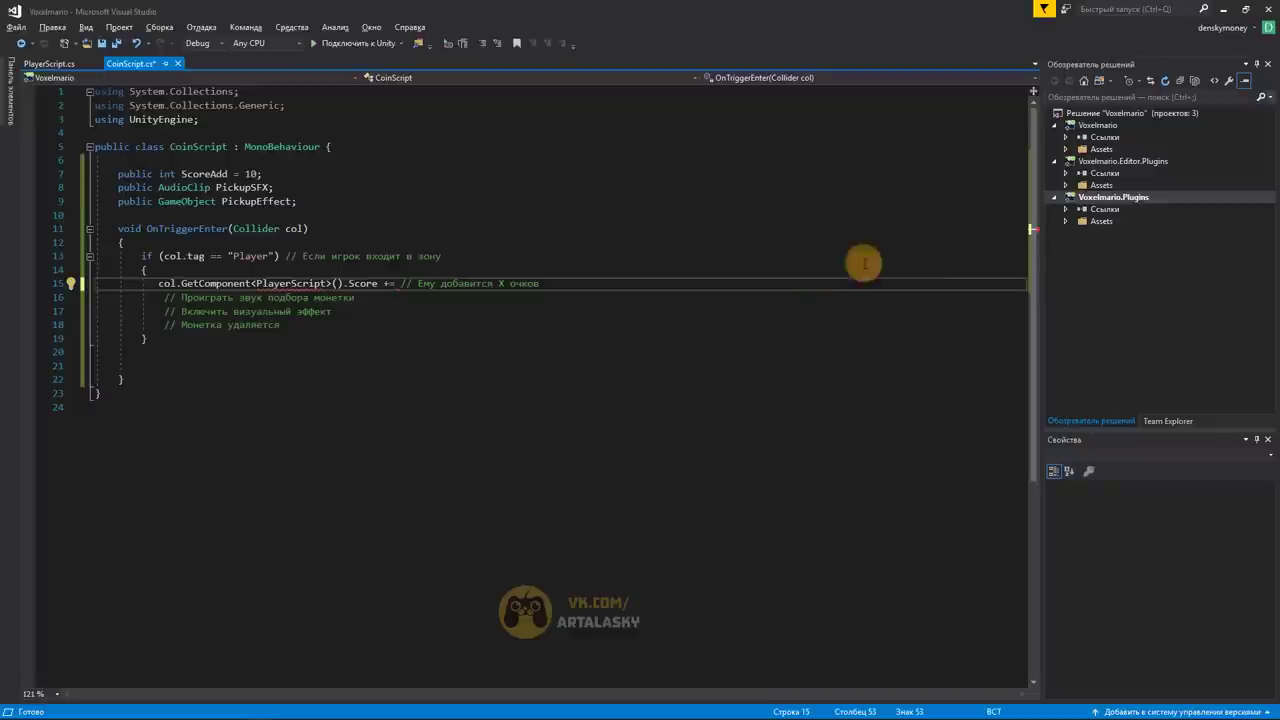
pyautogui.click(206, 174)
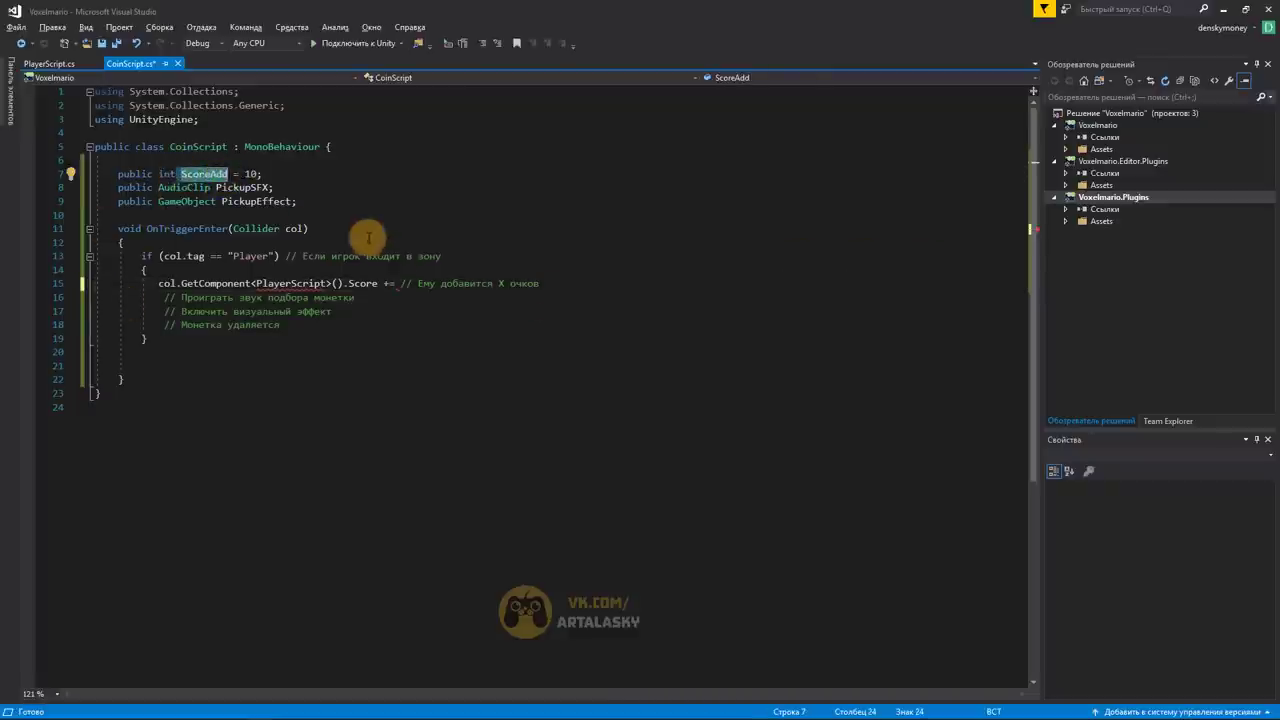
pyautogui.click(395, 283)
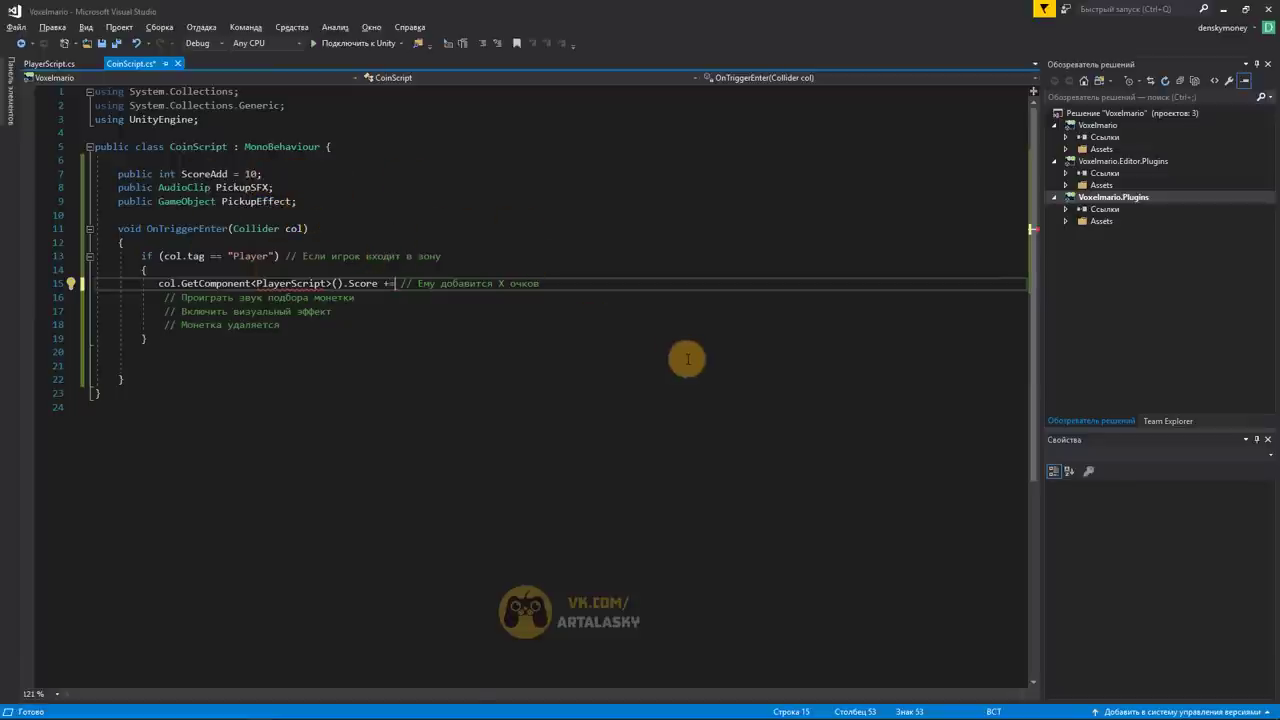
pyautogui.hotkey('alt', 'Tab')
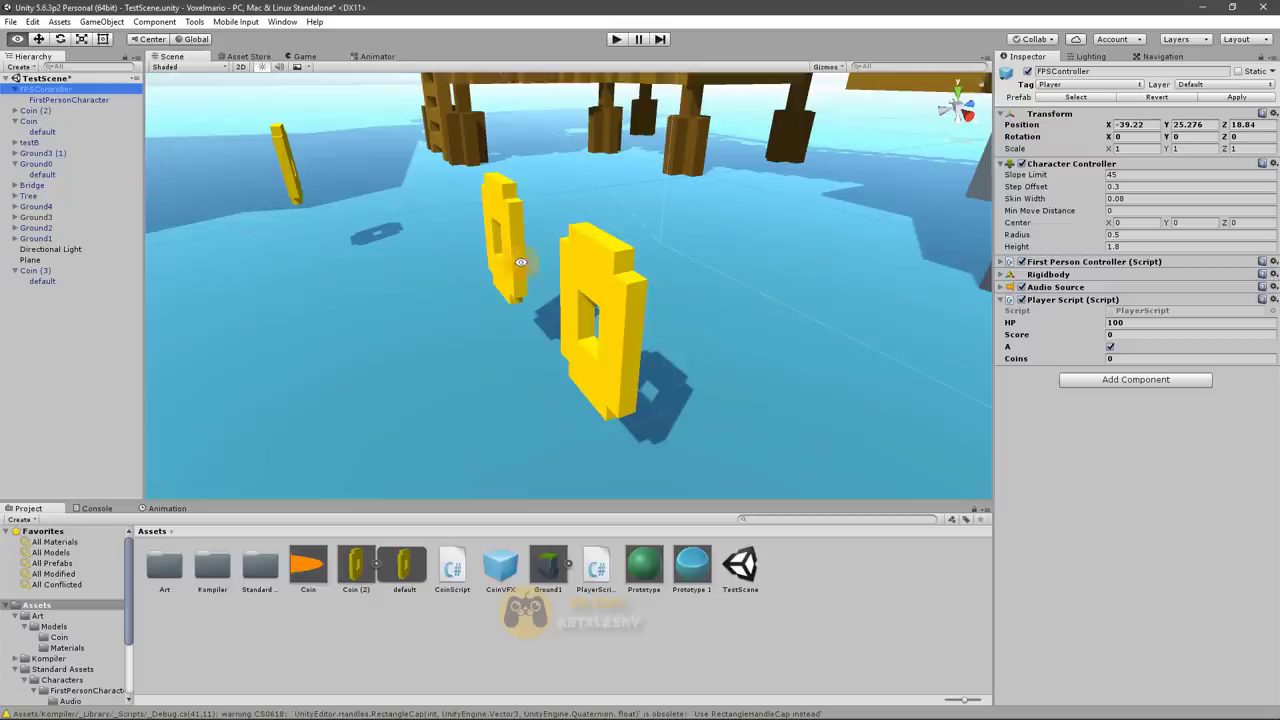
# Select the front coin's default child and set its Coin Script Score Add to 5
pyautogui.click(606, 257)
pyautogui.click(605, 257)
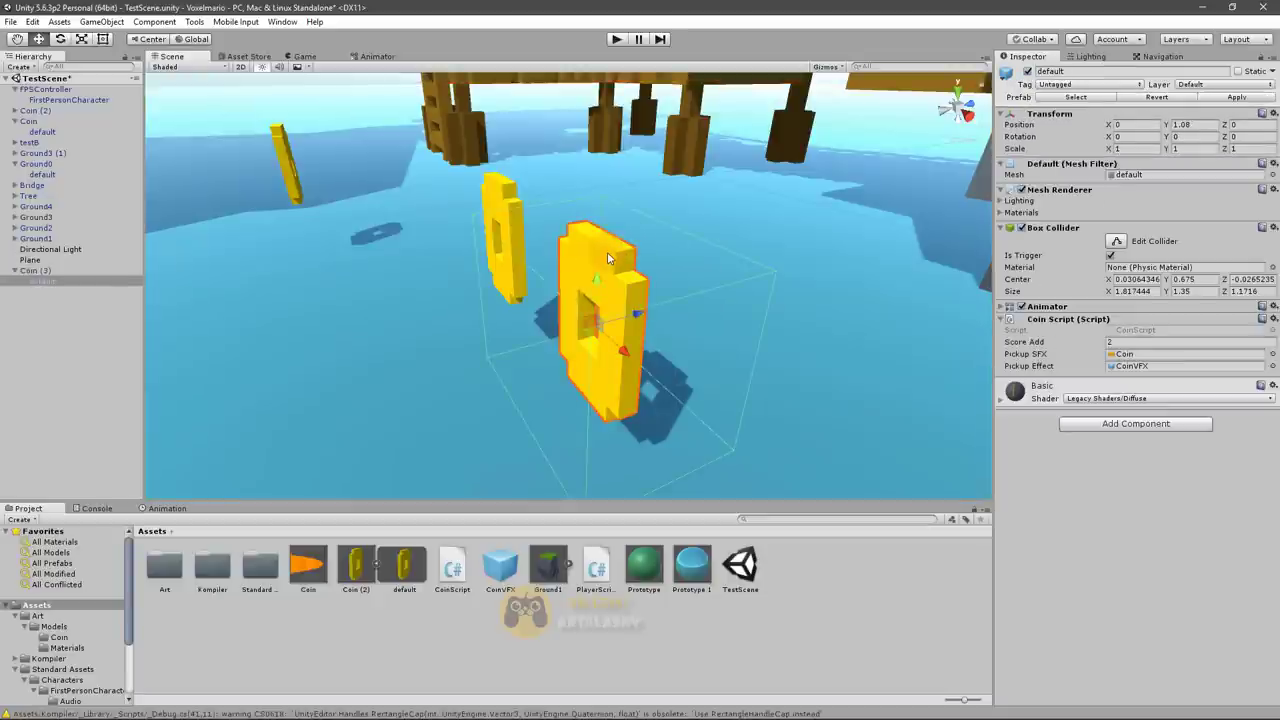
pyautogui.click(1126, 342)
pyautogui.write('5')
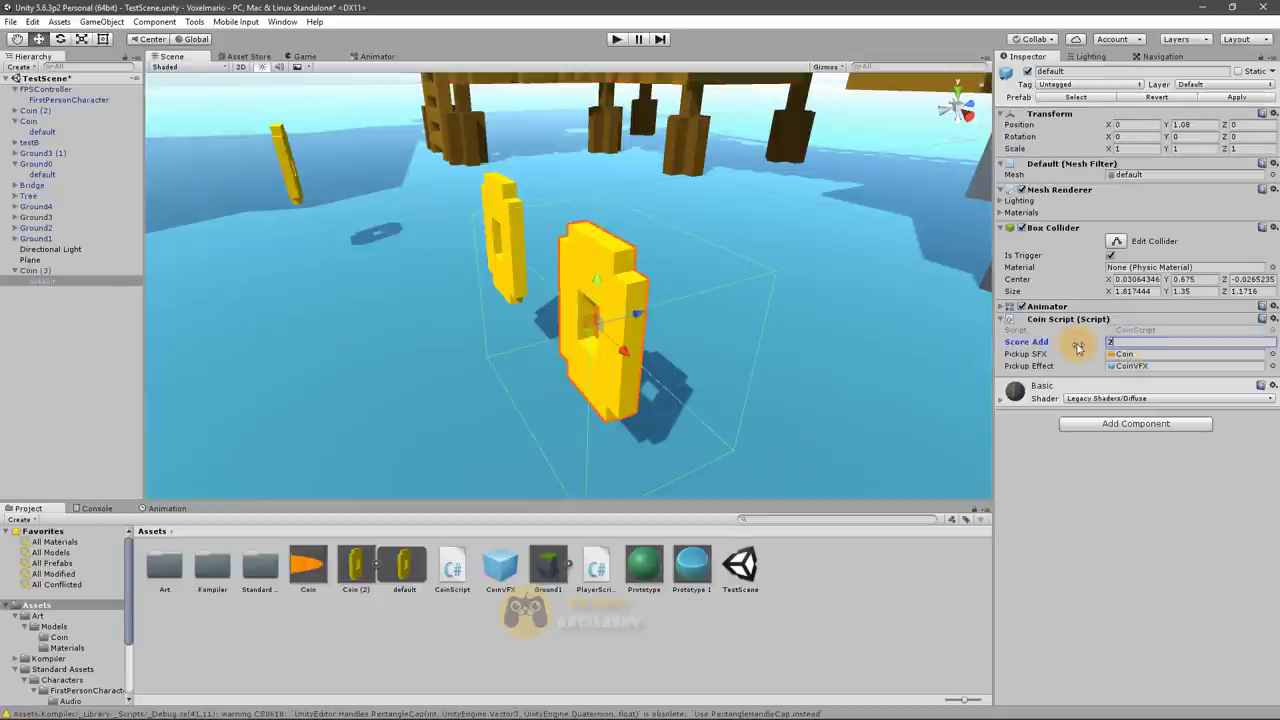
pyautogui.hotkey('alt', 'Tab')
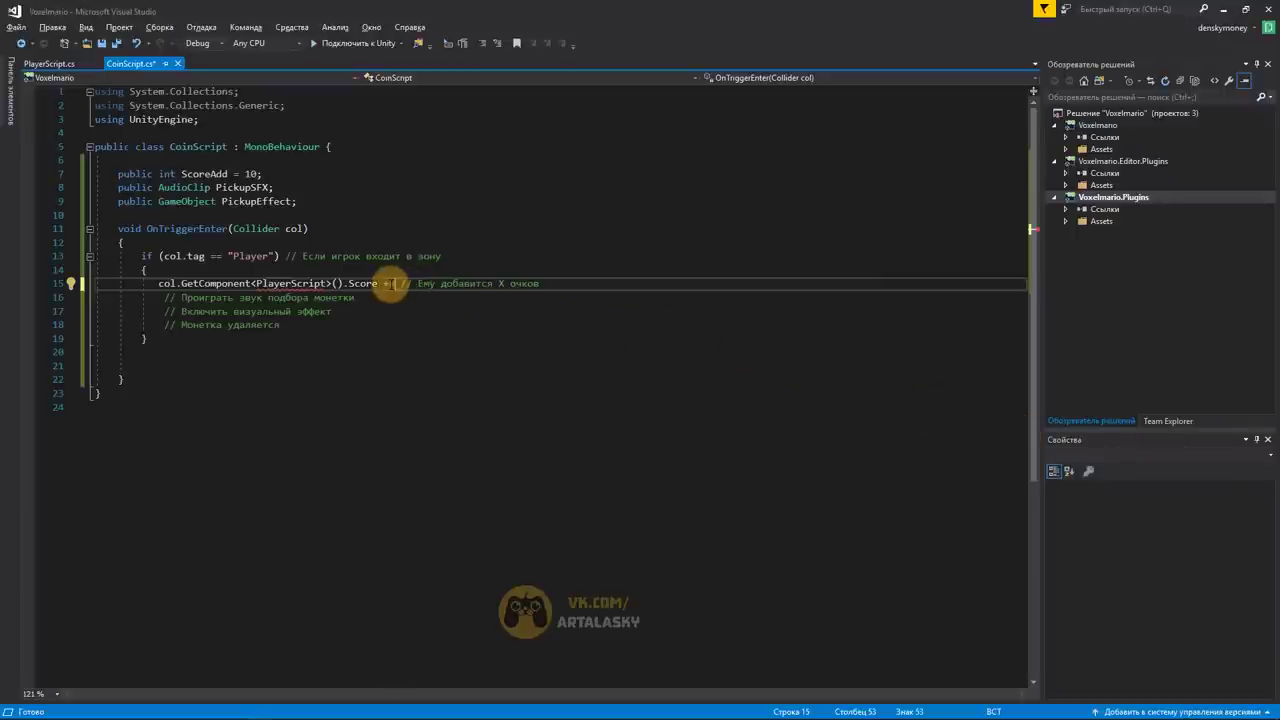
# Finish the Score line with ScoreAdd; and check the PlayerScript reference's quick actions
pyautogui.write('Sc')
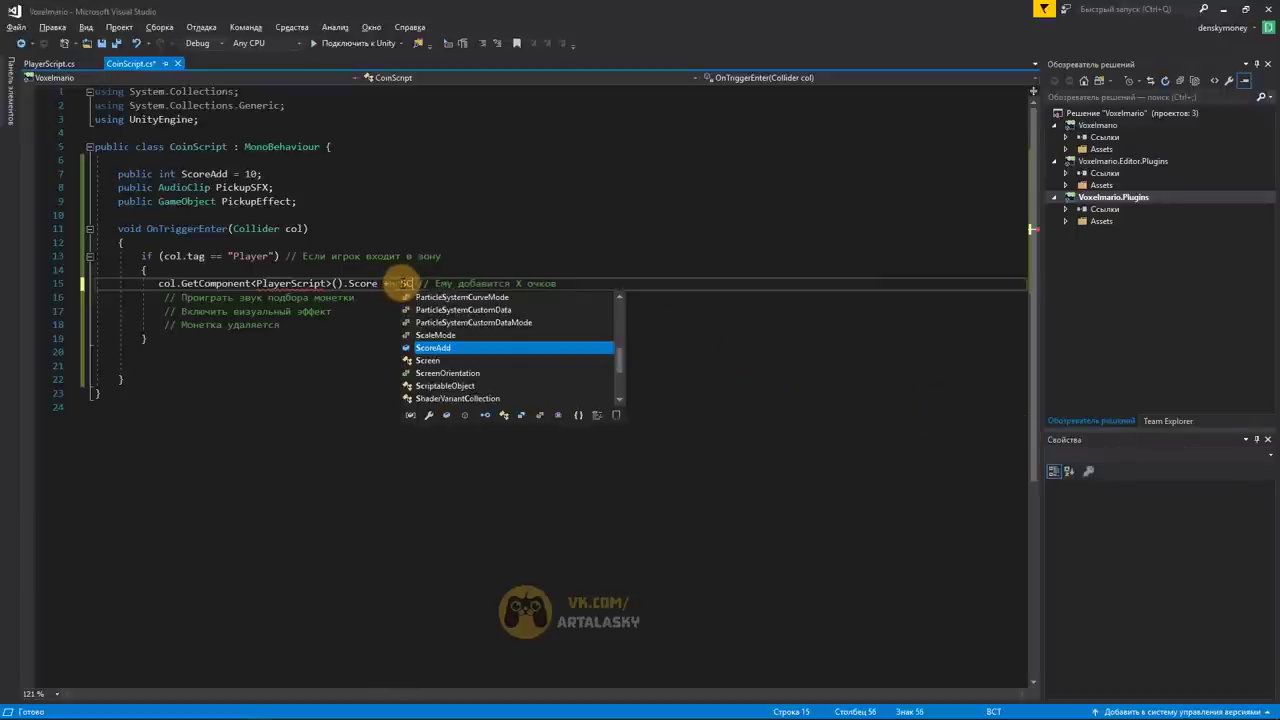
pyautogui.write('o')
pyautogui.press('Tab')
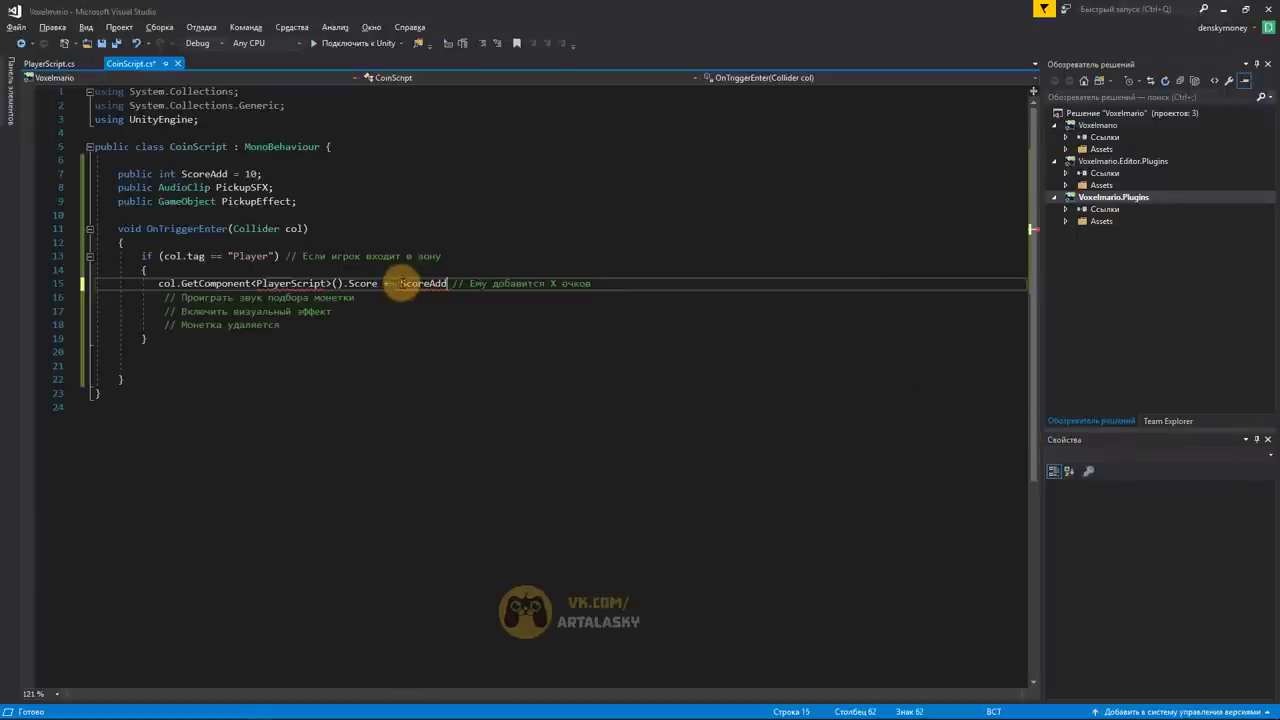
pyautogui.write(';')
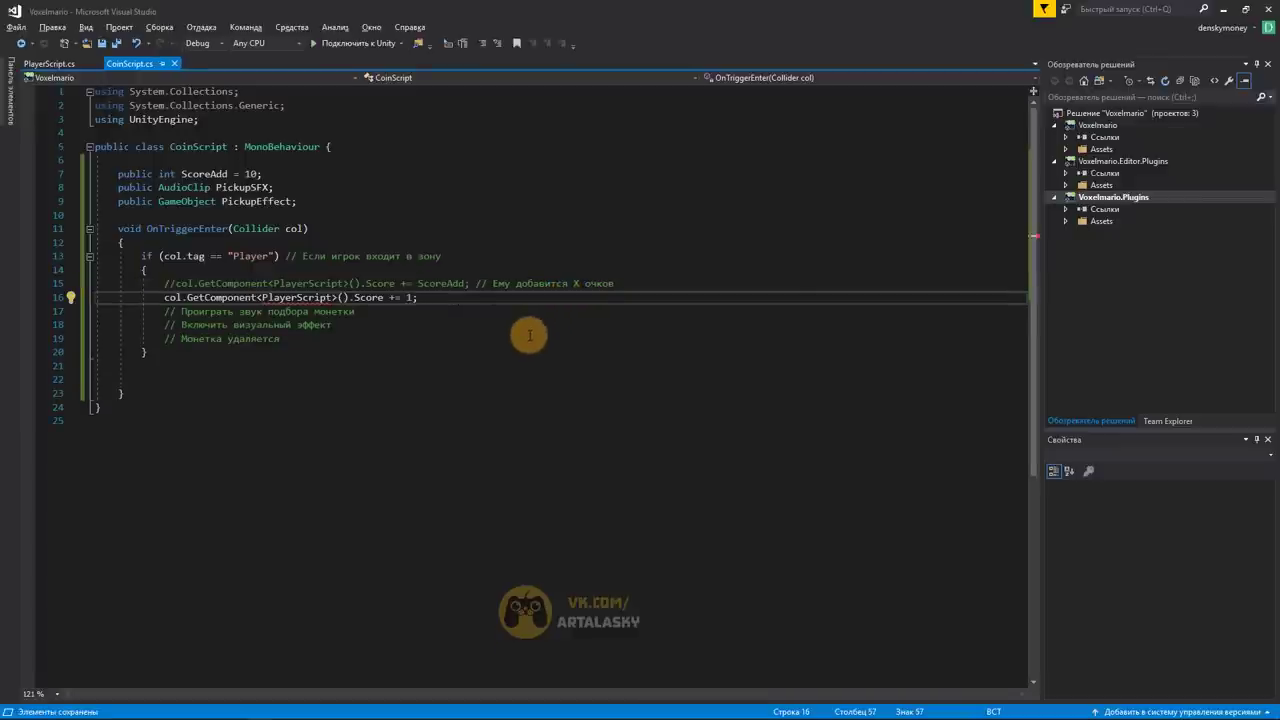
pyautogui.rightClick(318, 301)
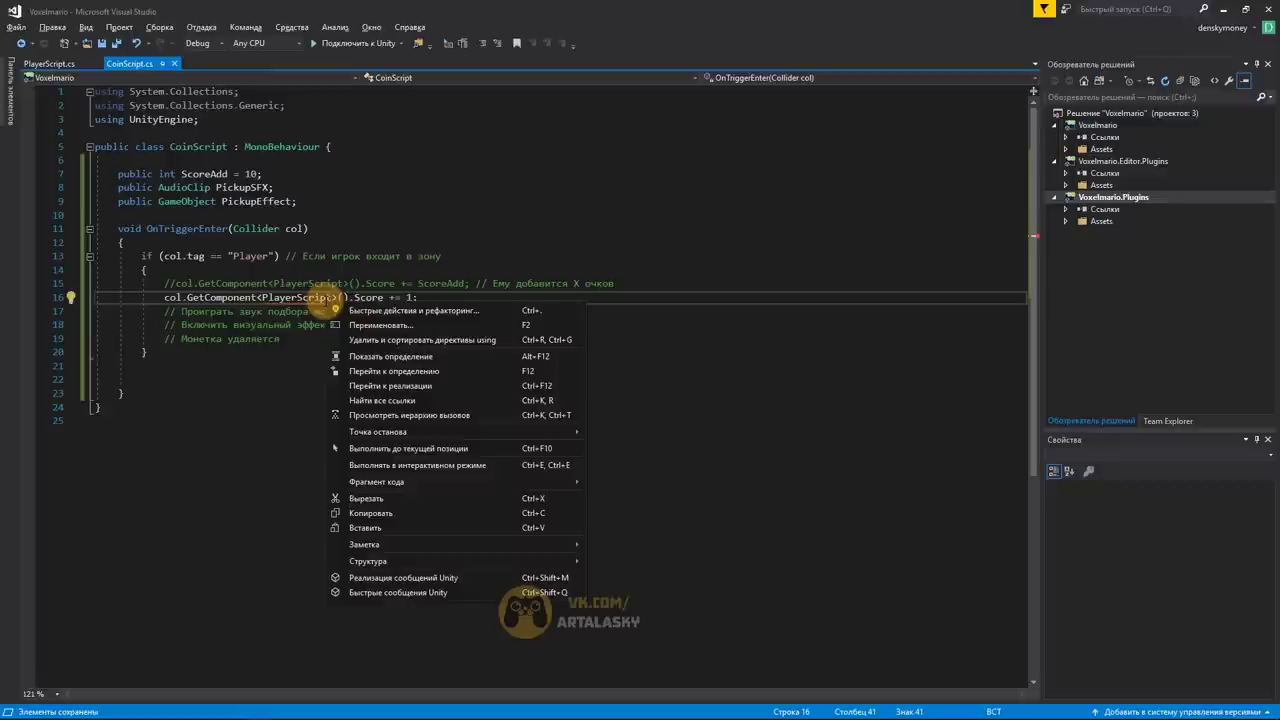
pyautogui.click(297, 325)
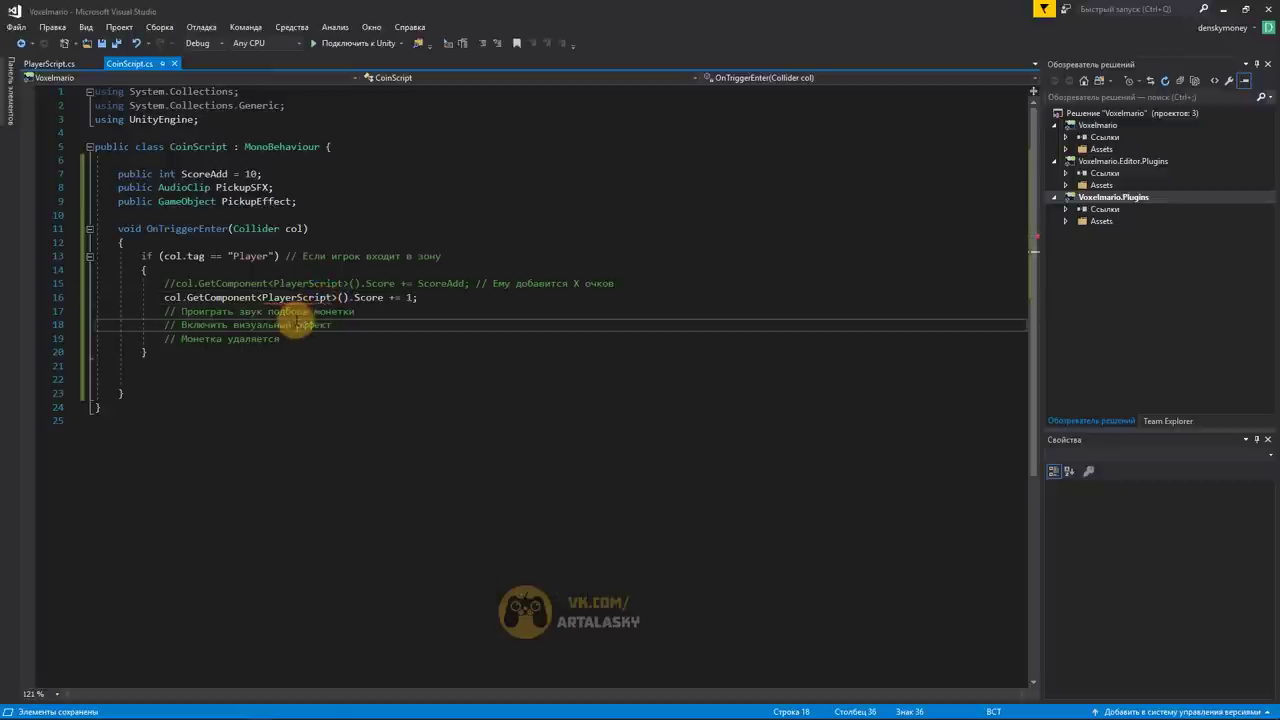
pyautogui.hotkey('alt', 'Tab')
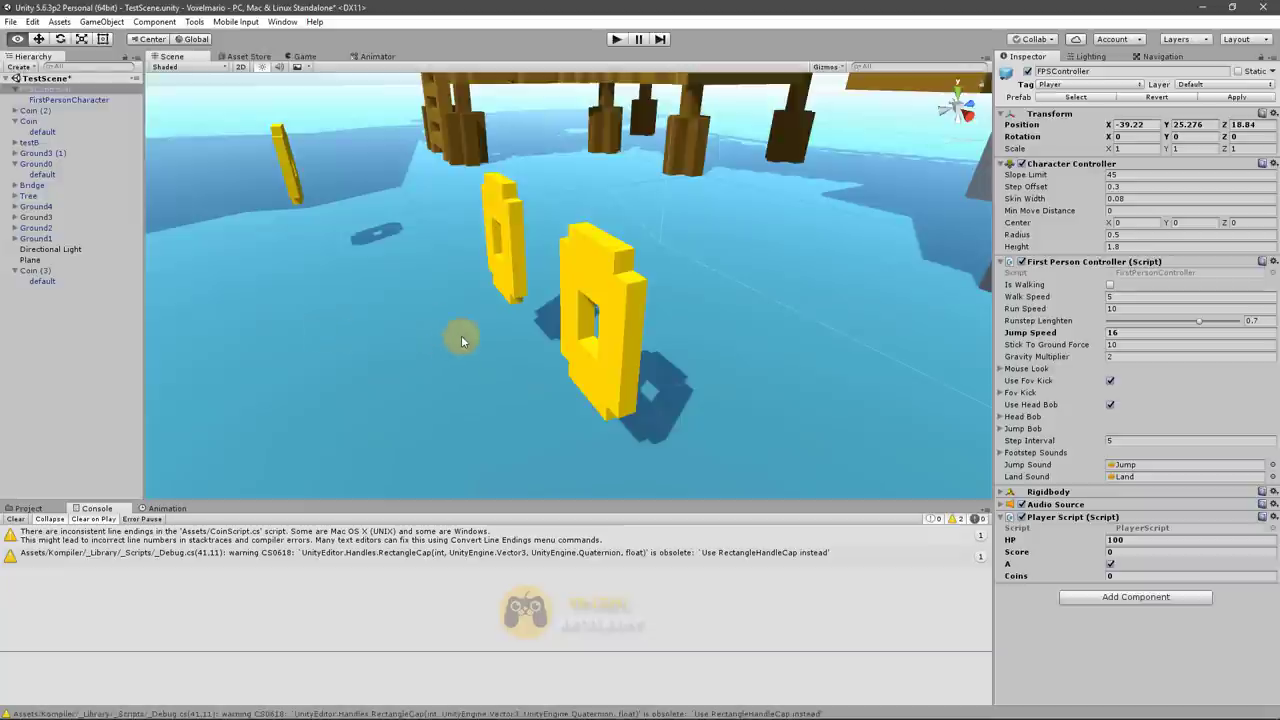
# Play-test the scene, walking through the coins until Score reaches 6, then stop
pyautogui.click(615, 40)
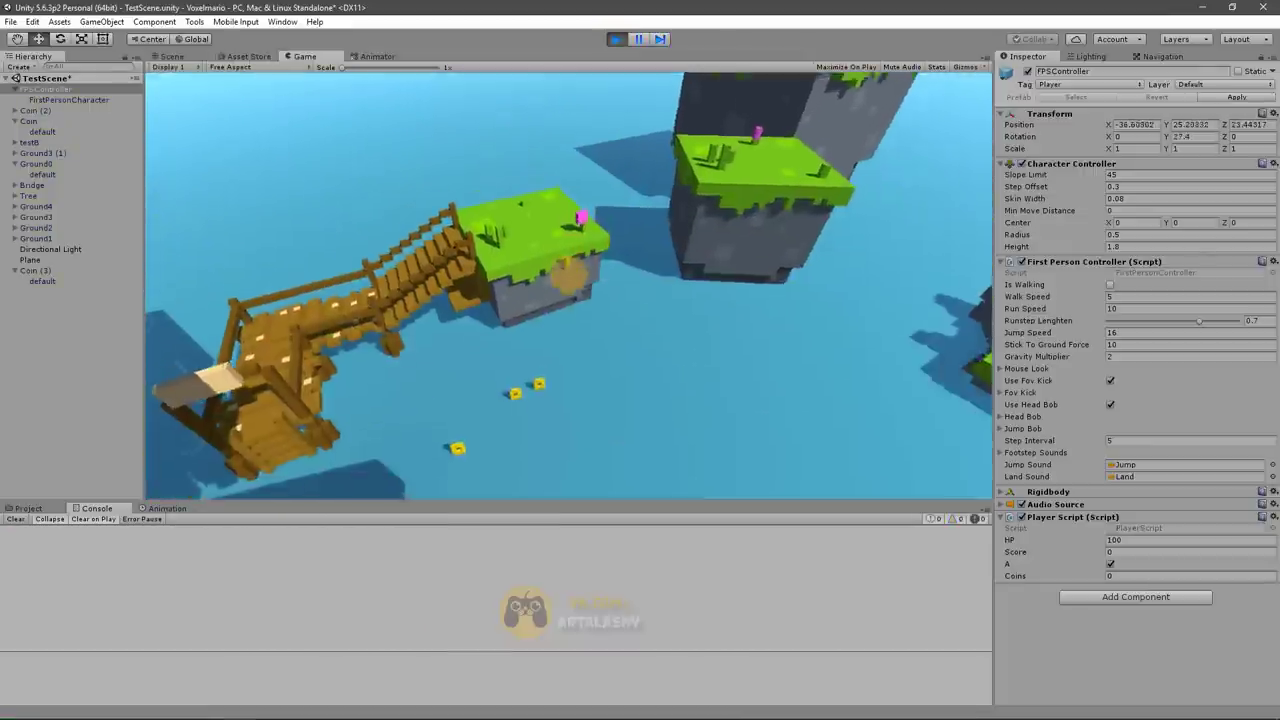
pyautogui.press('w')
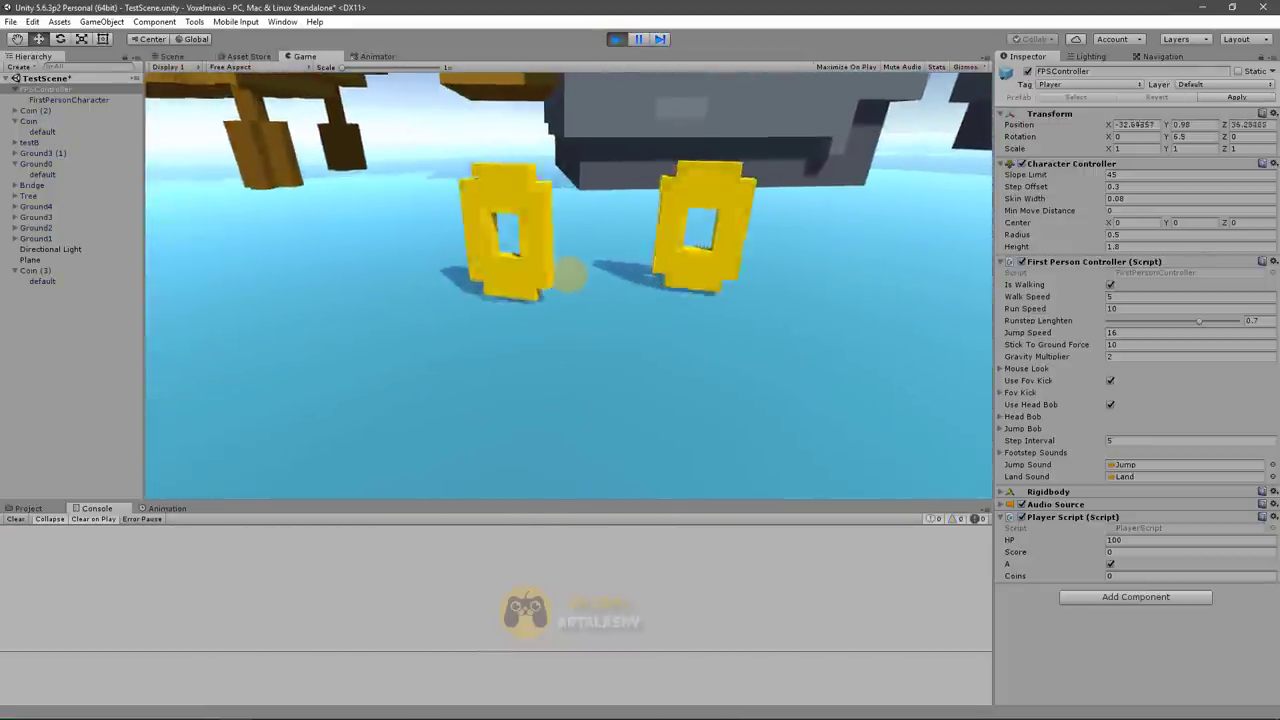
pyautogui.press('s')
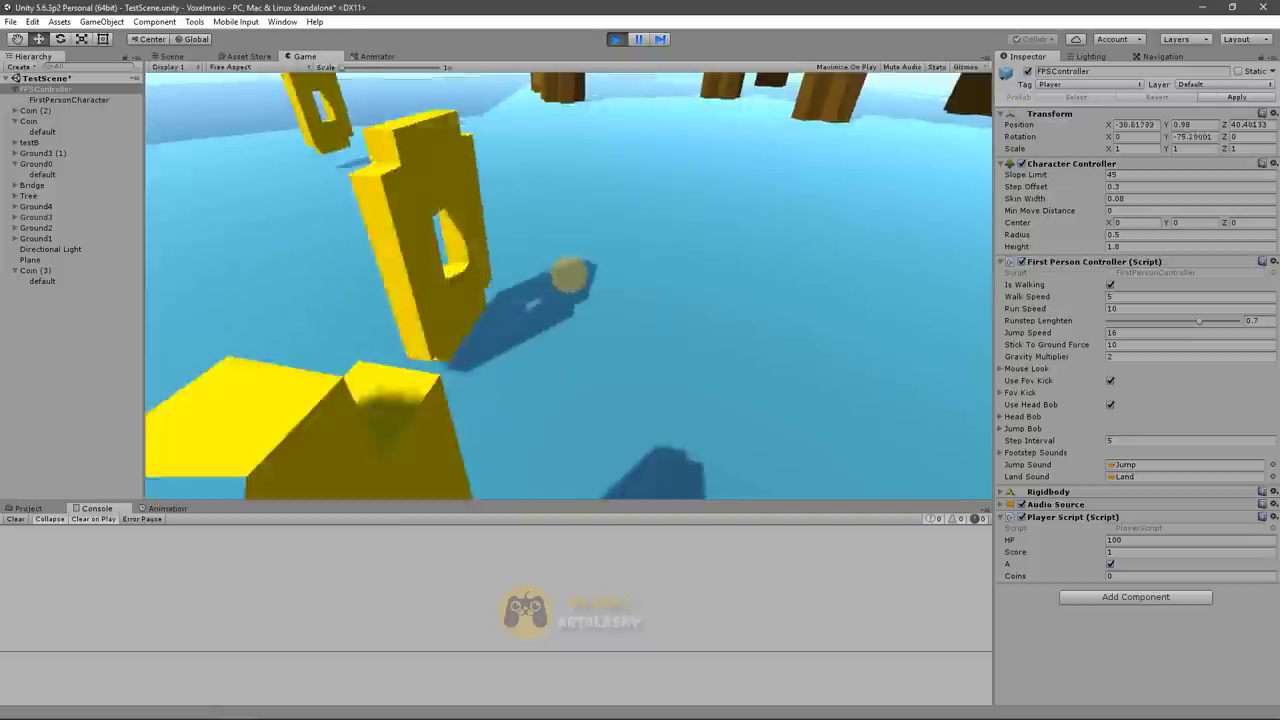
pyautogui.press('w')
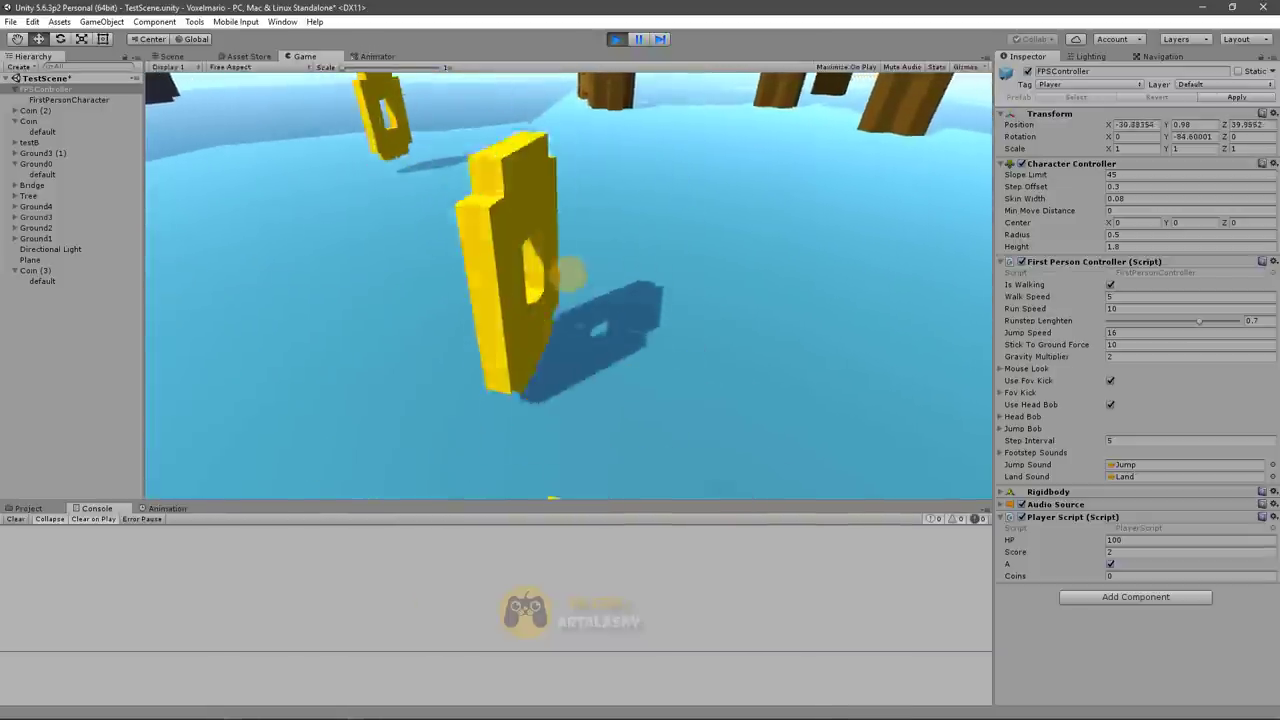
pyautogui.press('w')
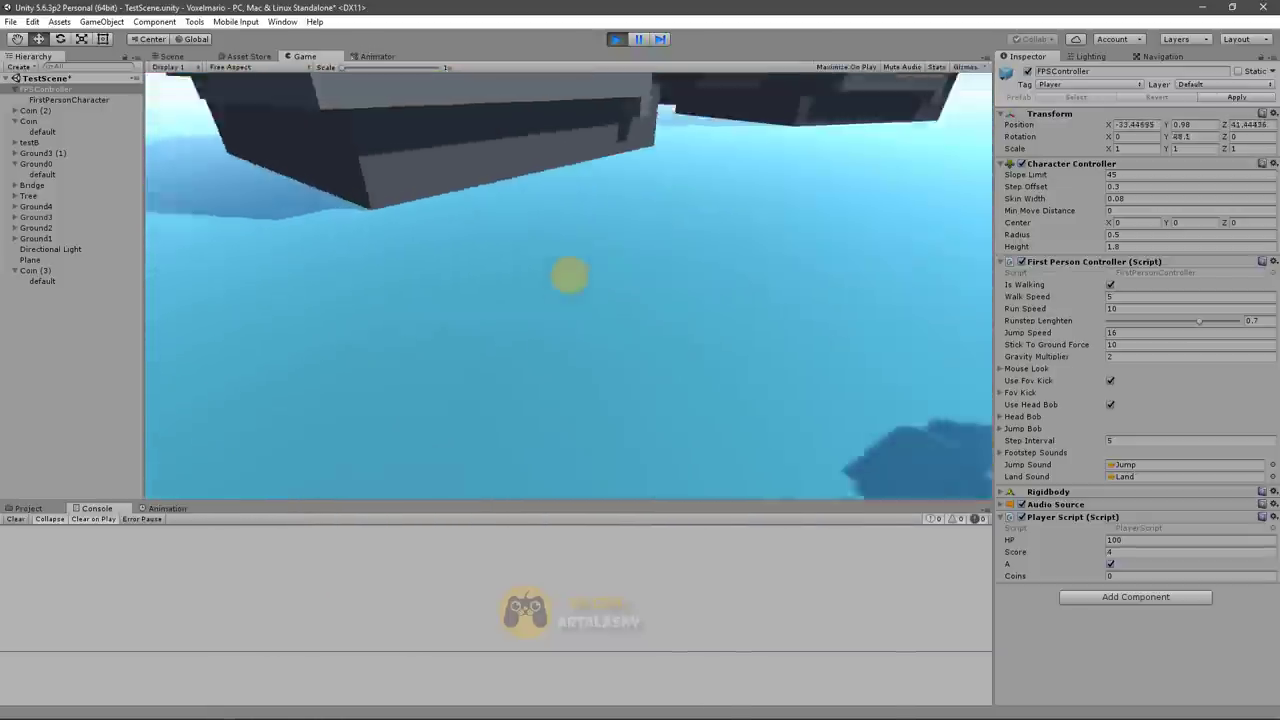
pyautogui.press('w')
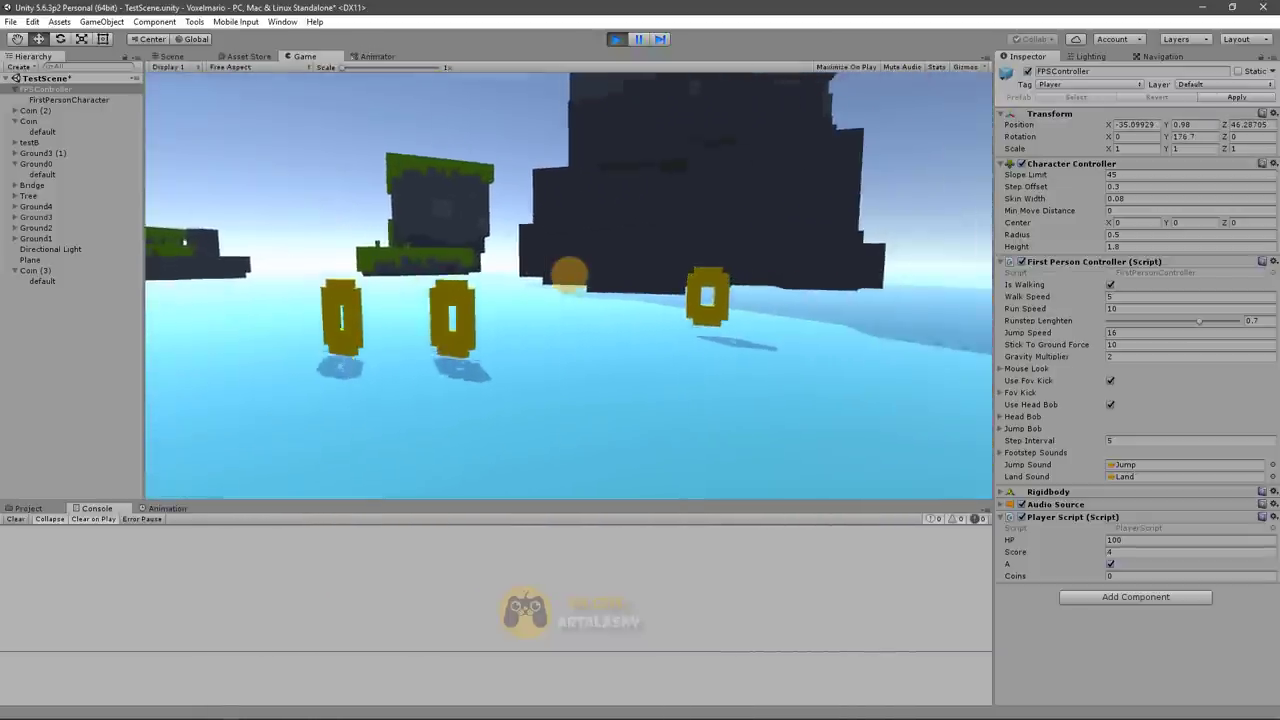
pyautogui.press('w')
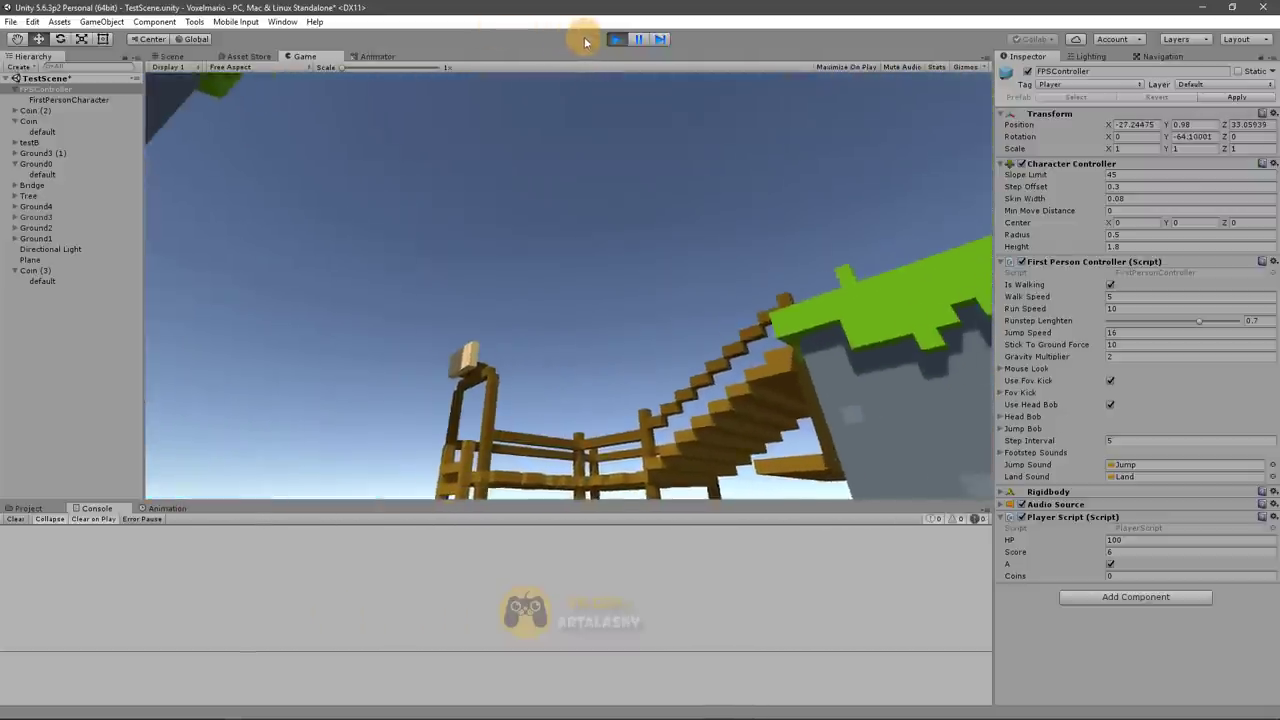
pyautogui.click(617, 39)
pyautogui.hotkey('alt', 'Tab')
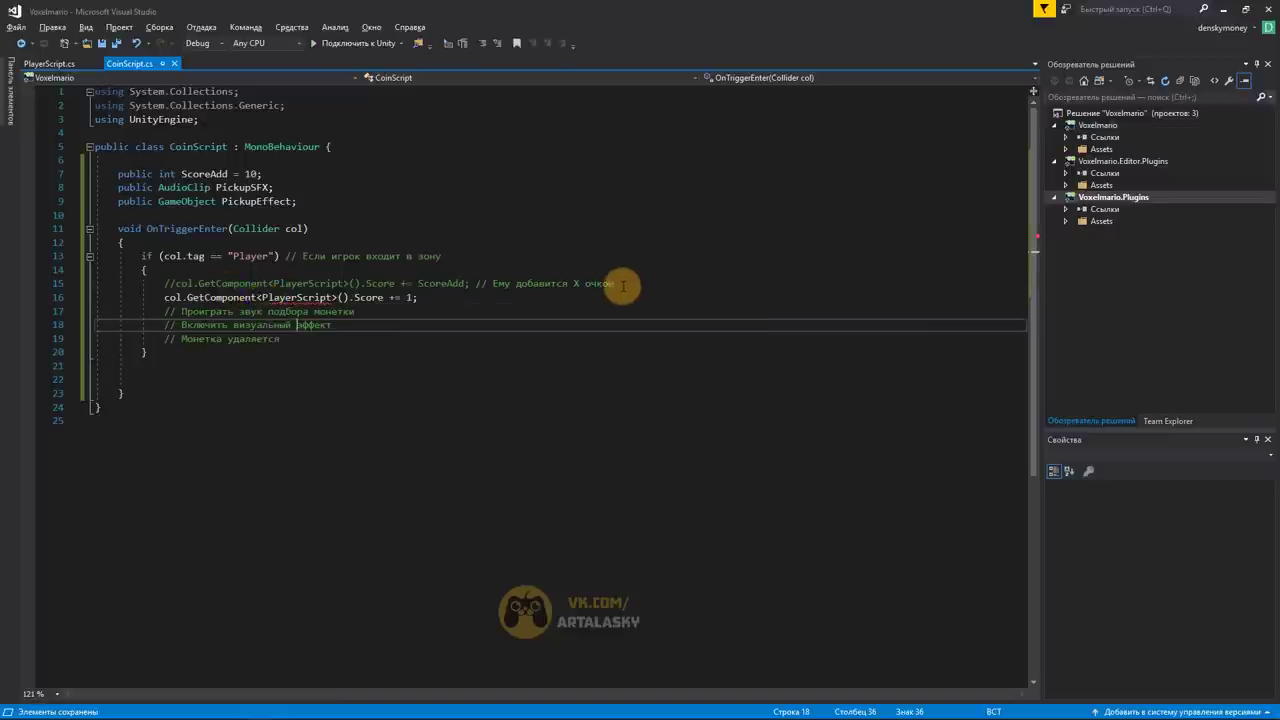
# Delete the commented-out ScoreAdd code on line 15 and its leftover empty line
pyautogui.moveTo(622, 285); pyautogui.dragTo(157, 283)
pyautogui.press('BackSpace')
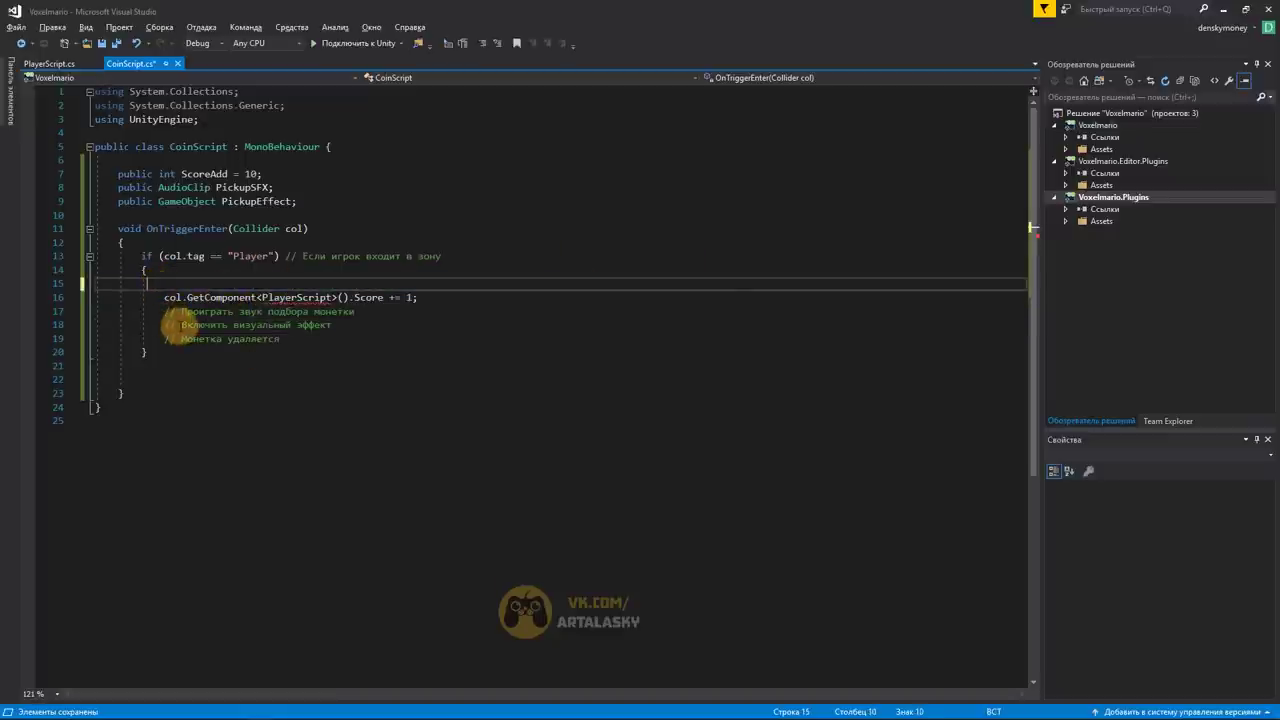
pyautogui.press('BackSpace')
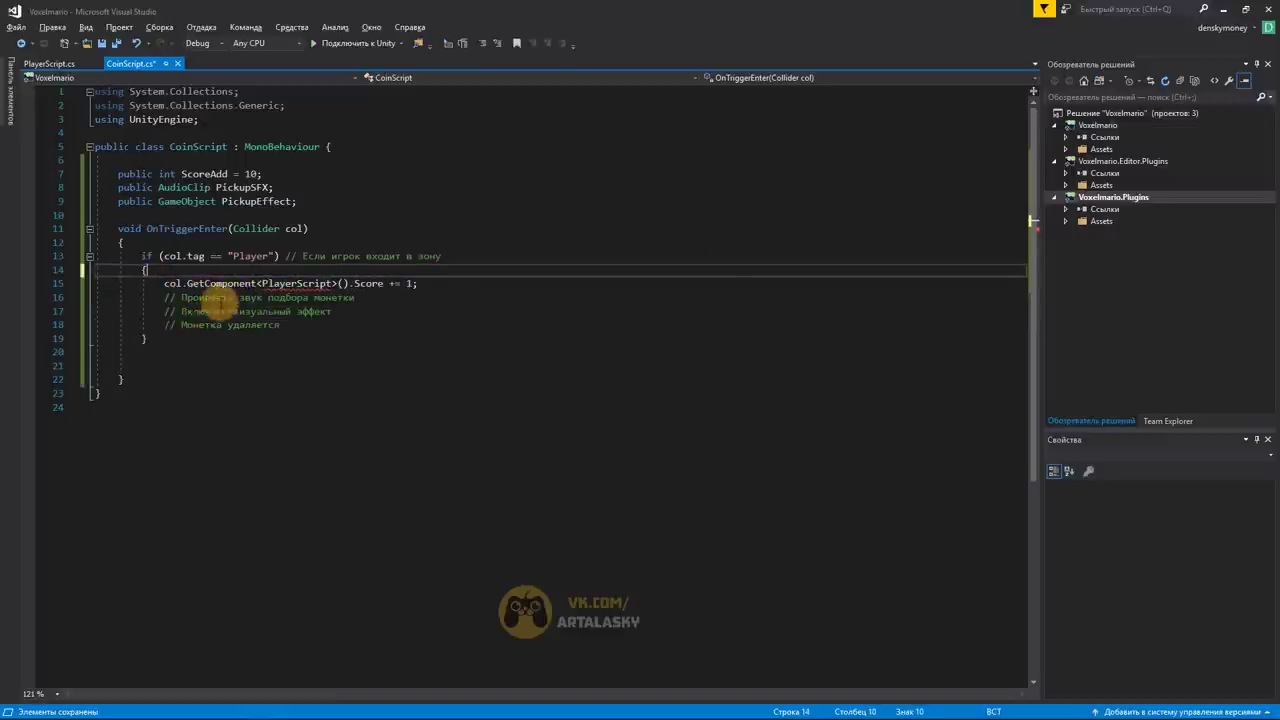
pyautogui.click(170, 286)
pyautogui.click(166, 297)
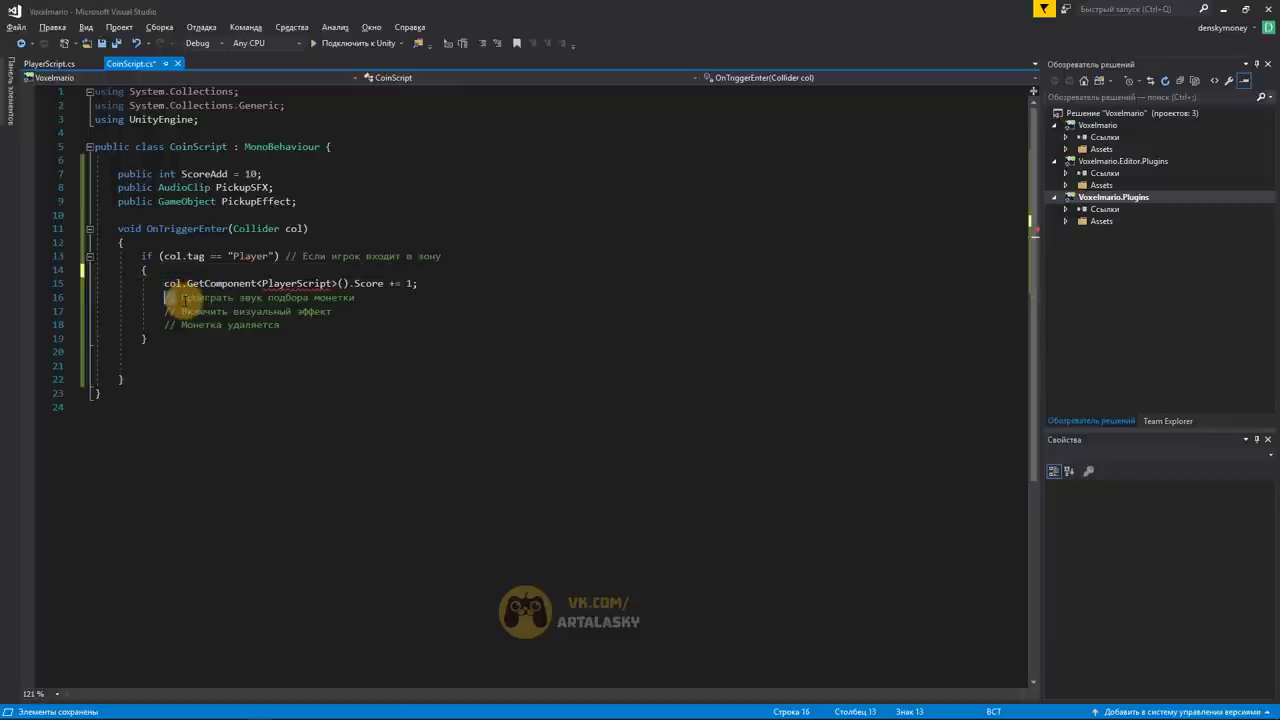
pyautogui.press('Up')
pyautogui.press('Up')
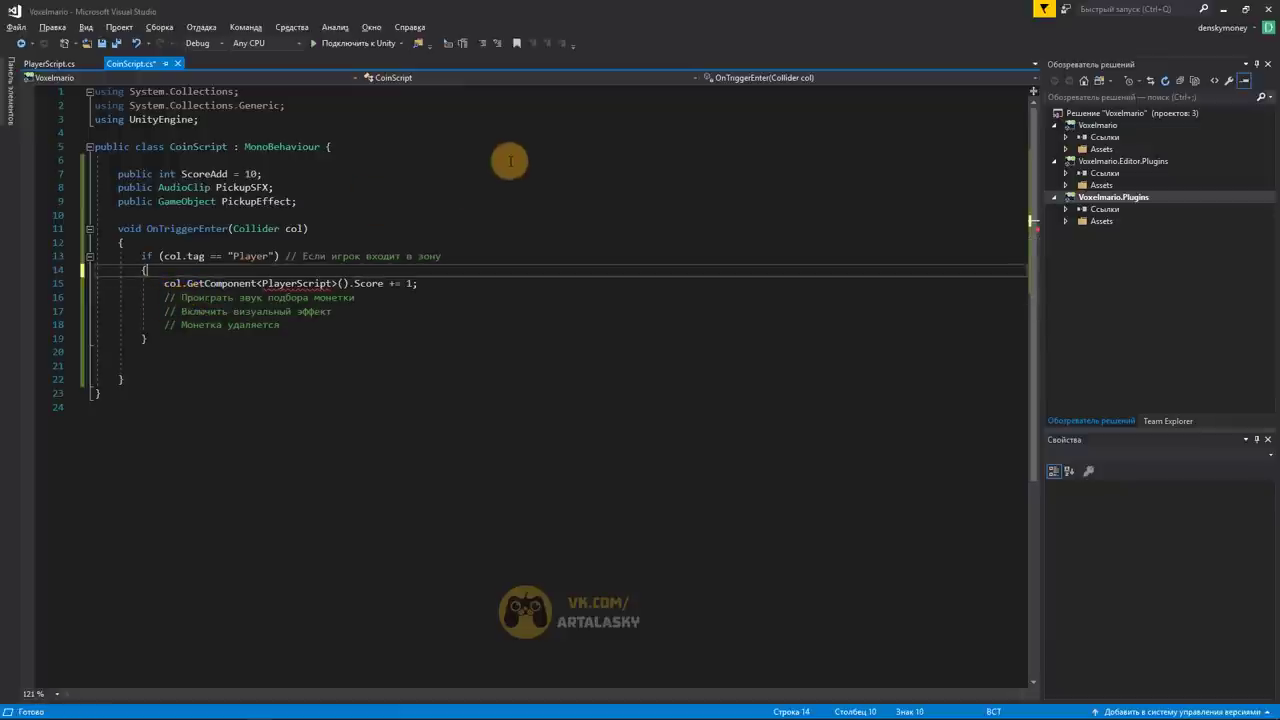
pyautogui.hotkey('alt', 'Tab')
pyautogui.hotkey('alt', 'Tab')
pyautogui.hotkey('alt', 'Tab')
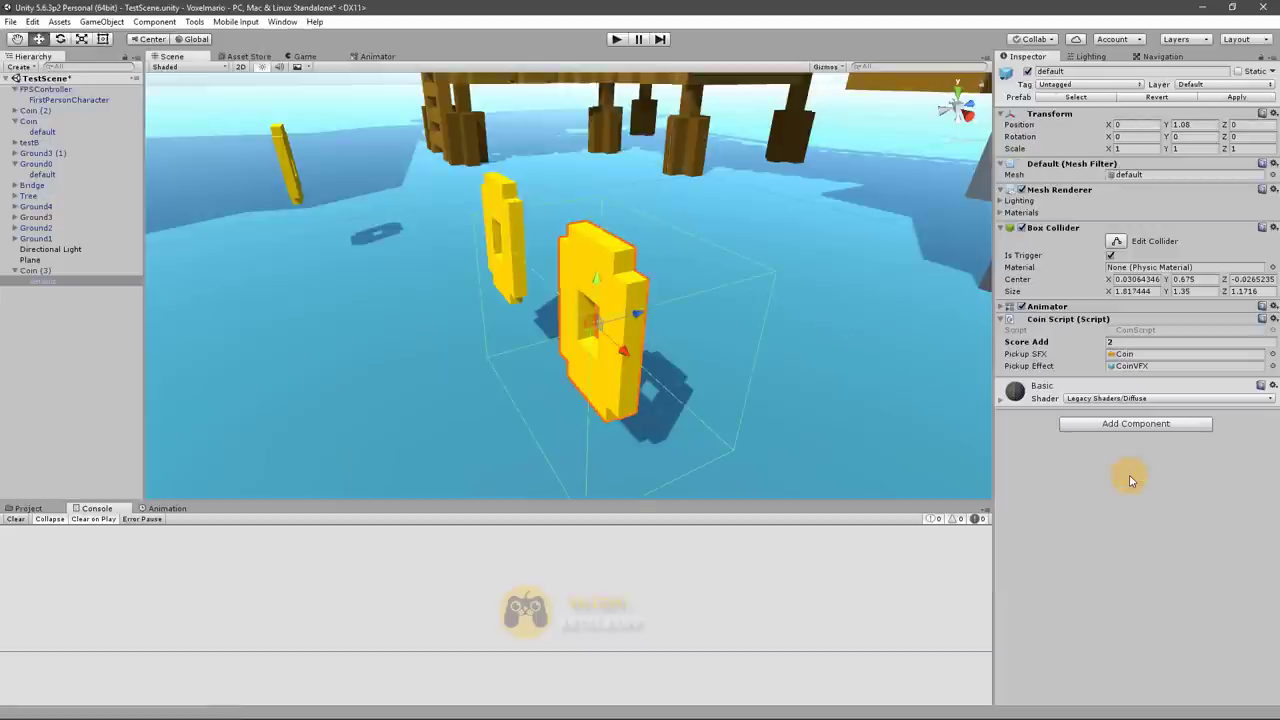
# Add an Audio Source component to the coin's default object
pyautogui.click(1139, 425)
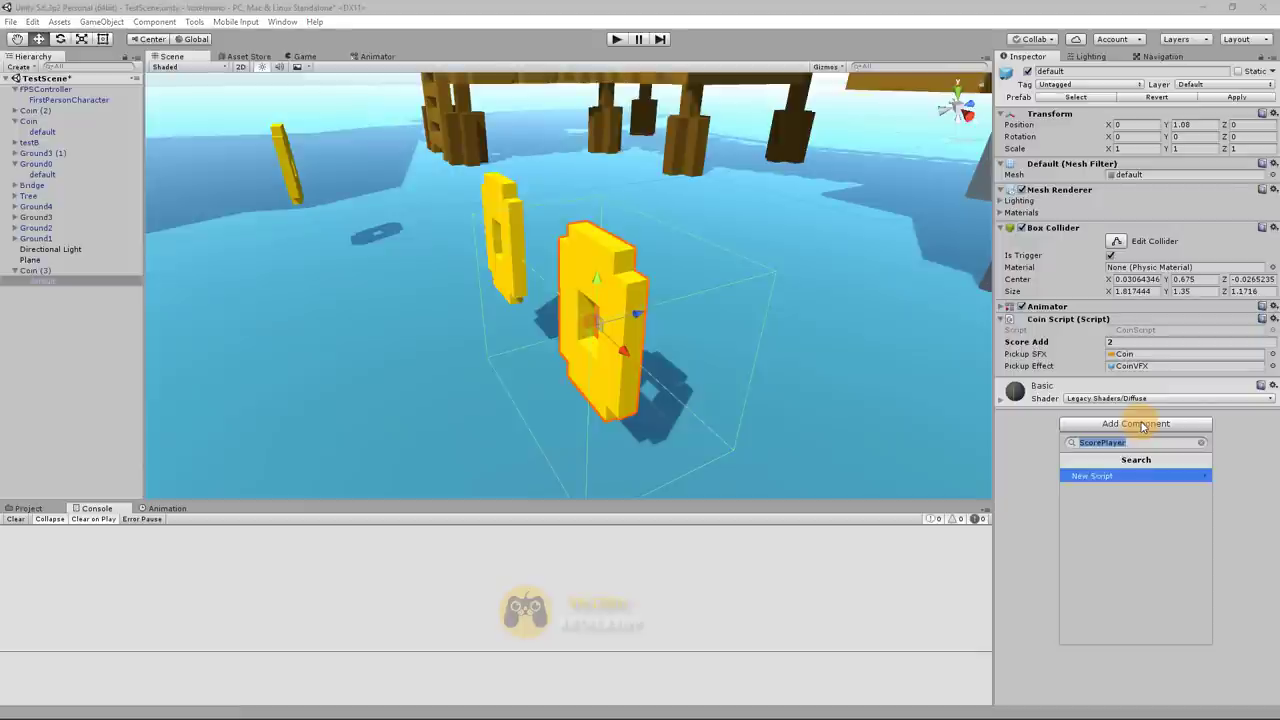
pyautogui.write('sour')
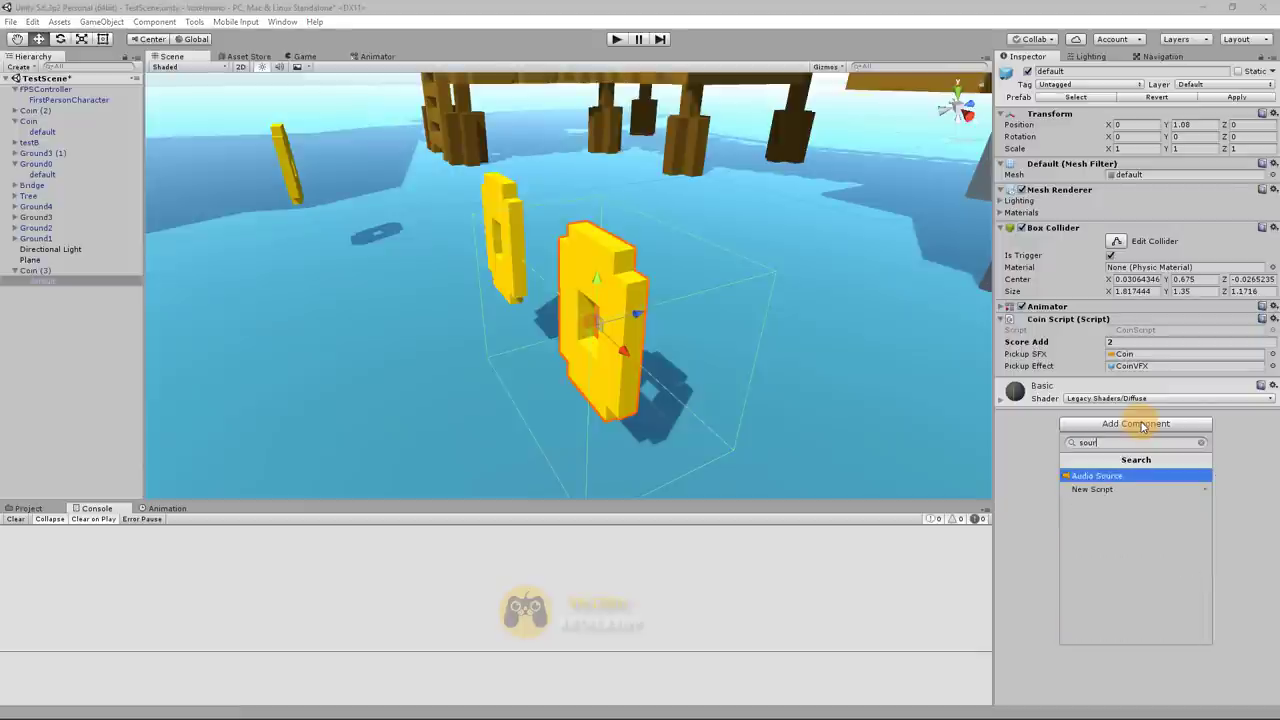
pyautogui.click(1143, 476)
pyautogui.moveTo(643, 367)
pyautogui.mouseDown(button='right')
pyautogui.moveTo(729, 373)
pyautogui.moveTo(693, 358)
pyautogui.mouseUp(button='right')
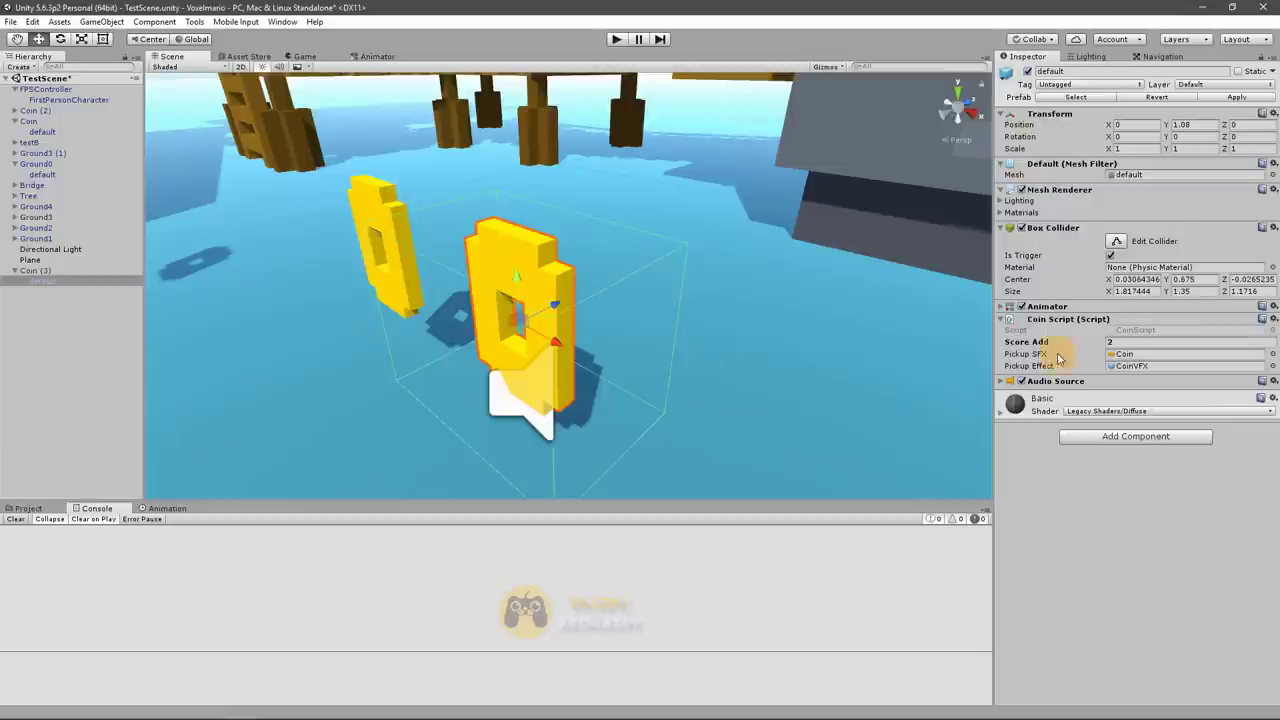
# Try the Coin clip as the Audio Source's AudioClip, then reset it to None
pyautogui.click(1000, 384)
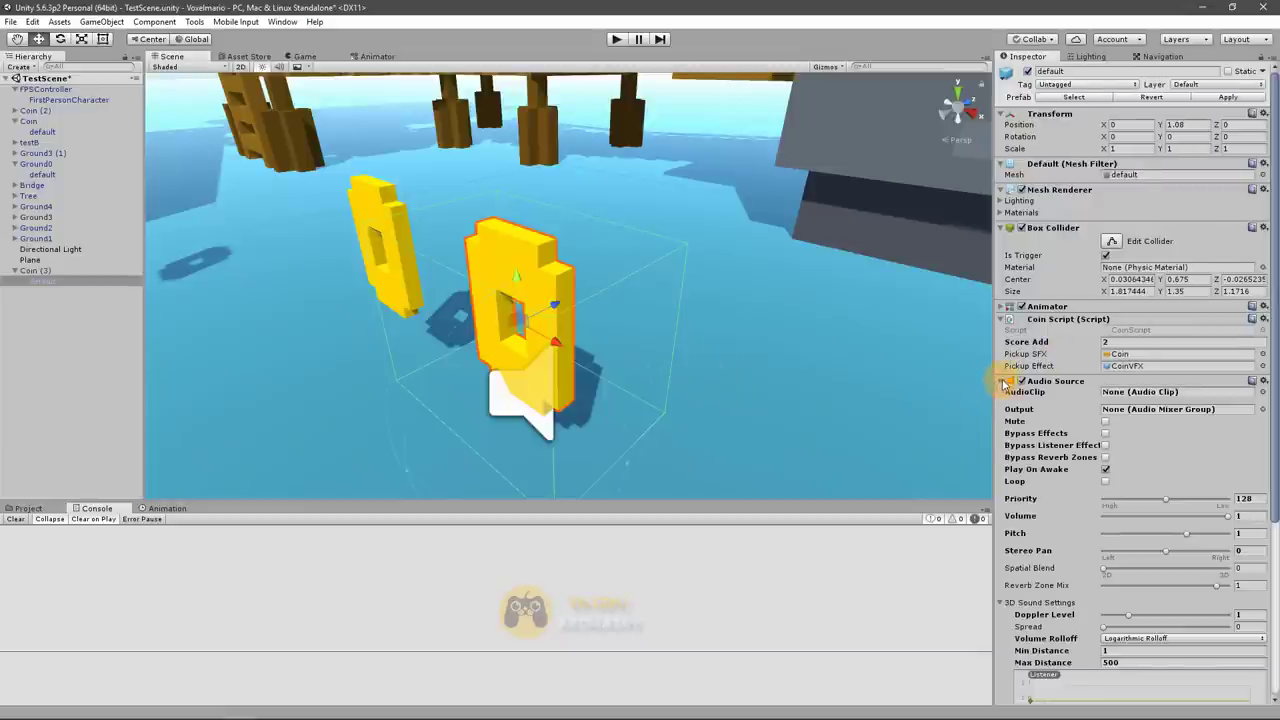
pyautogui.click(1125, 354)
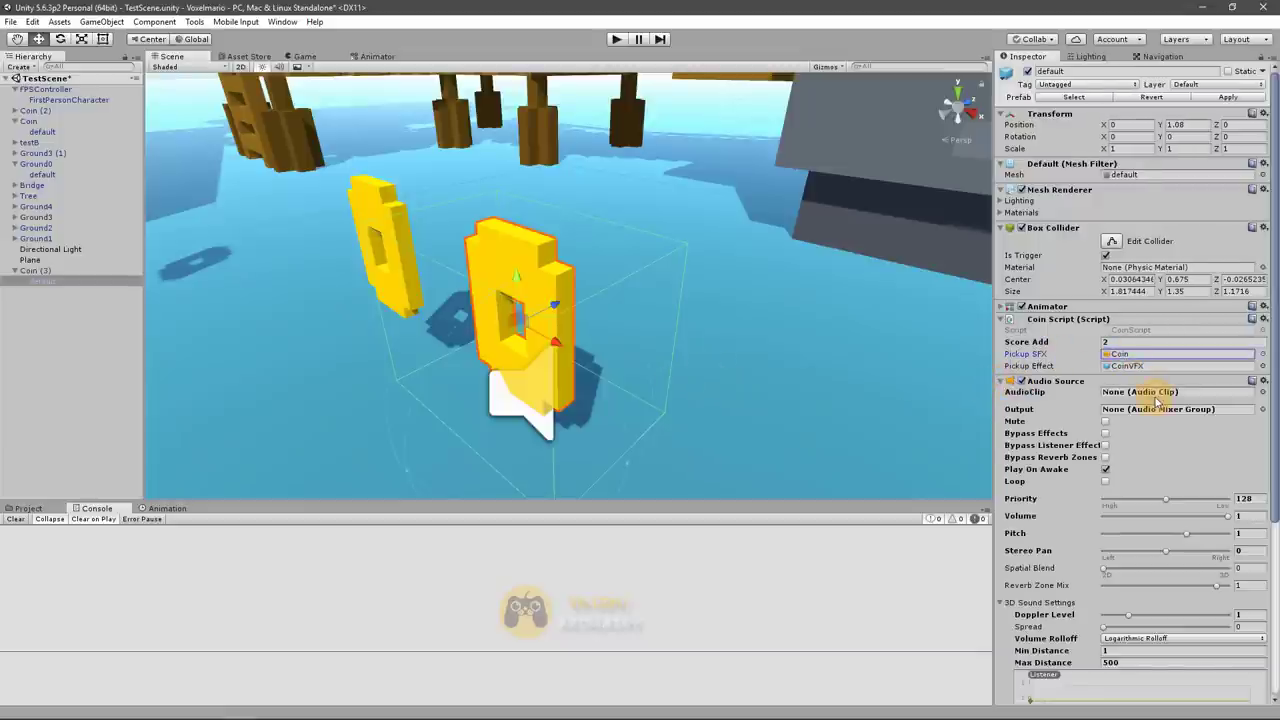
pyautogui.click(1262, 392)
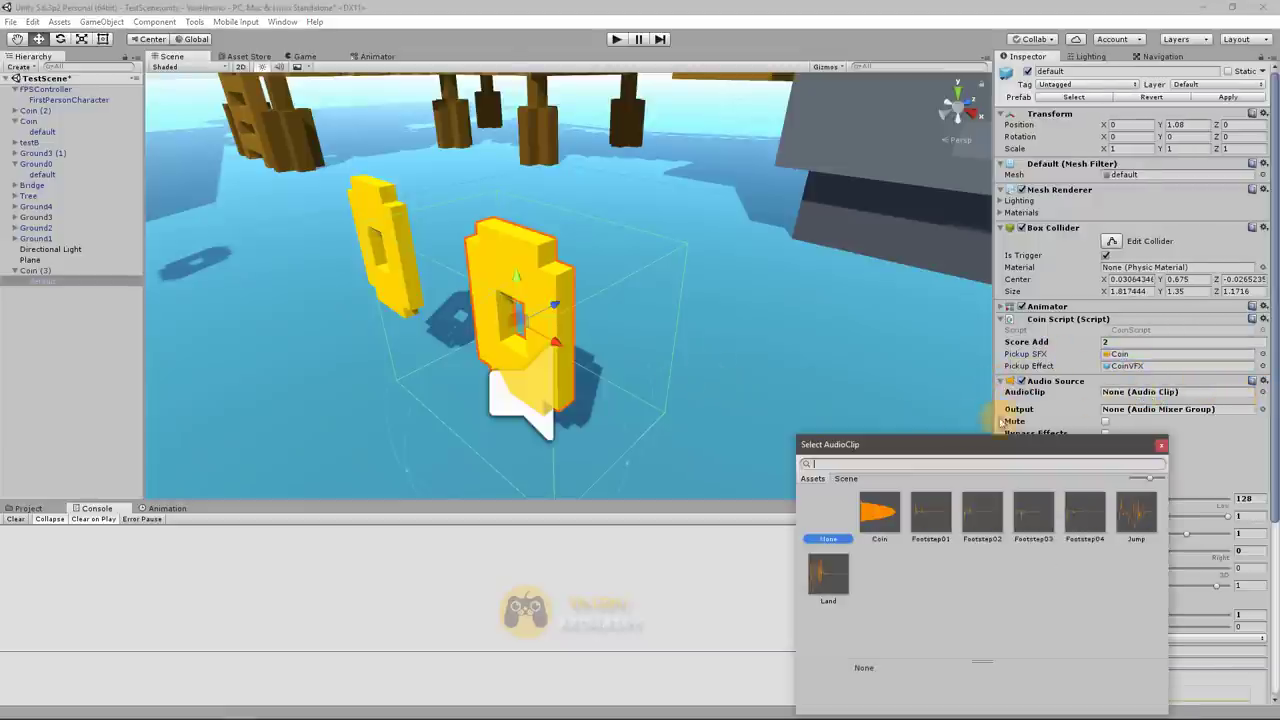
pyautogui.click(882, 518)
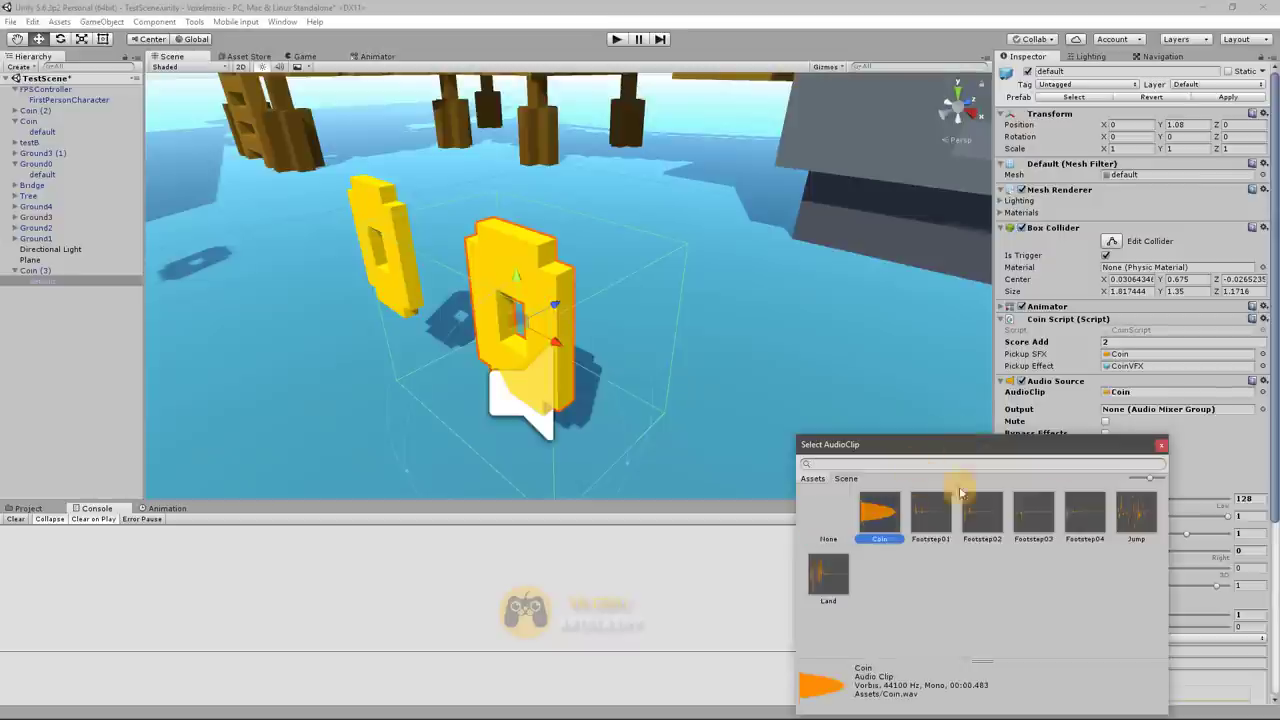
pyautogui.click(1160, 446)
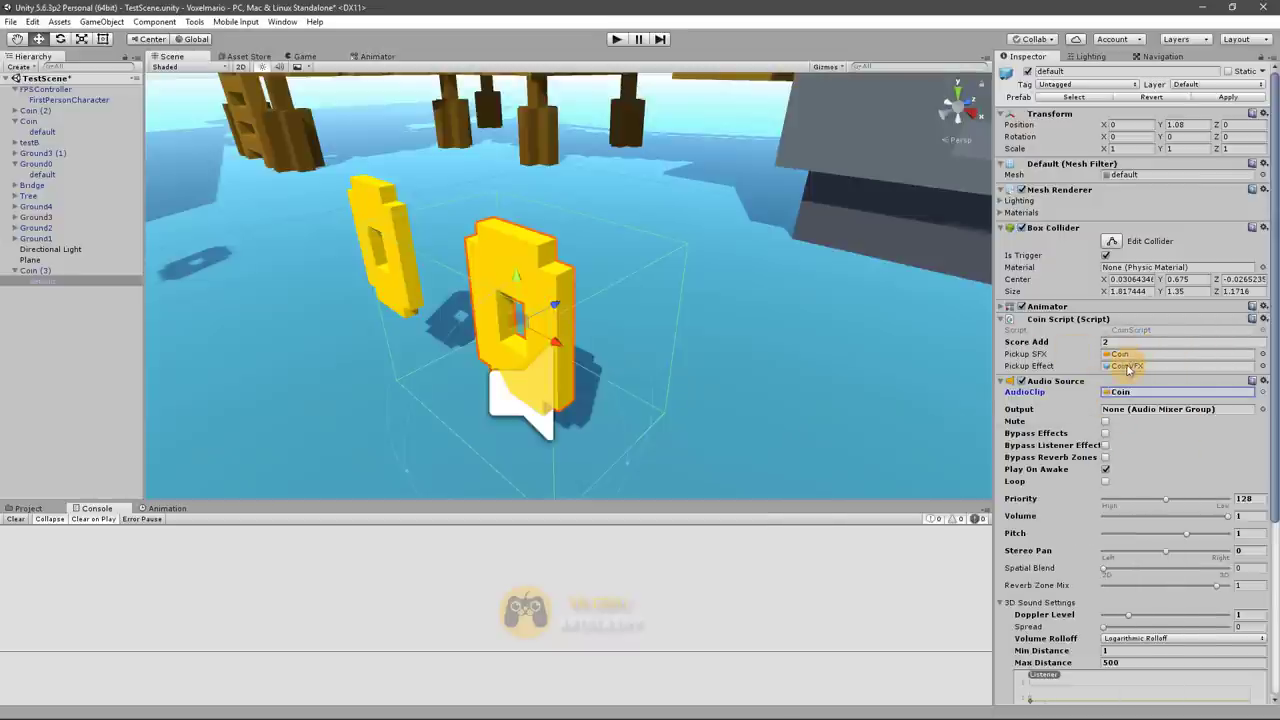
pyautogui.click(1262, 392)
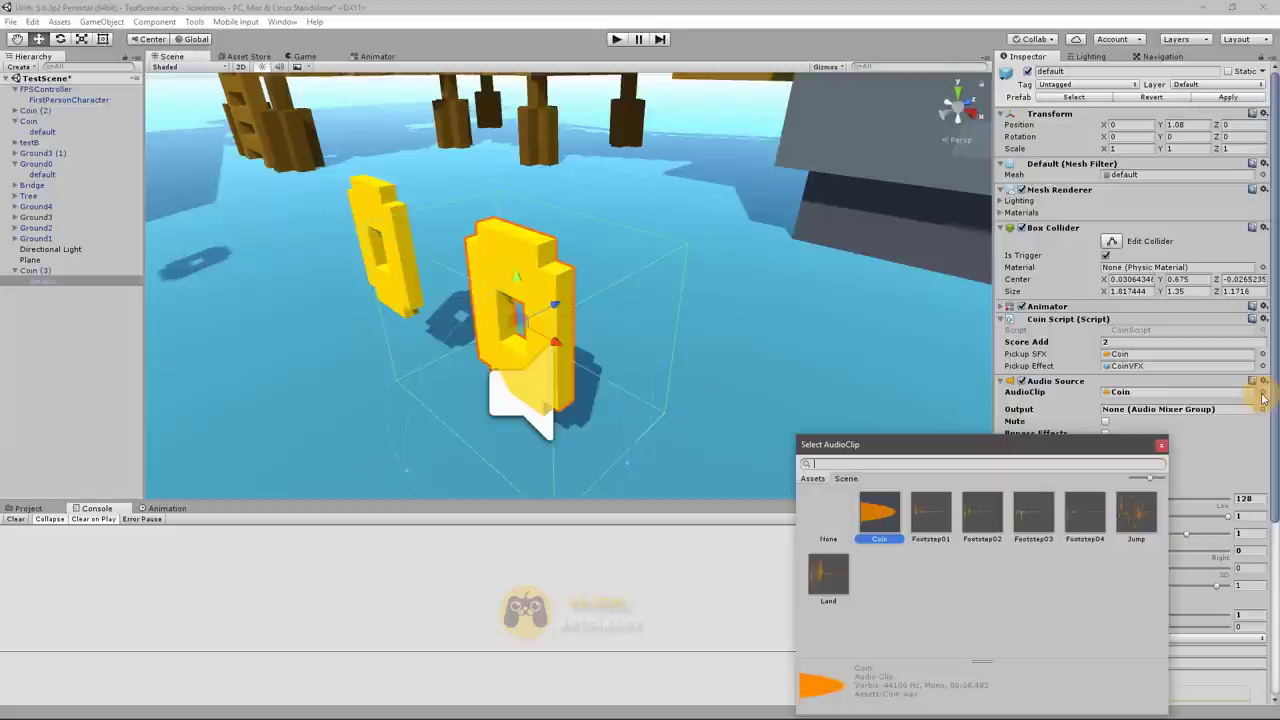
pyautogui.click(815, 505)
pyautogui.click(1160, 445)
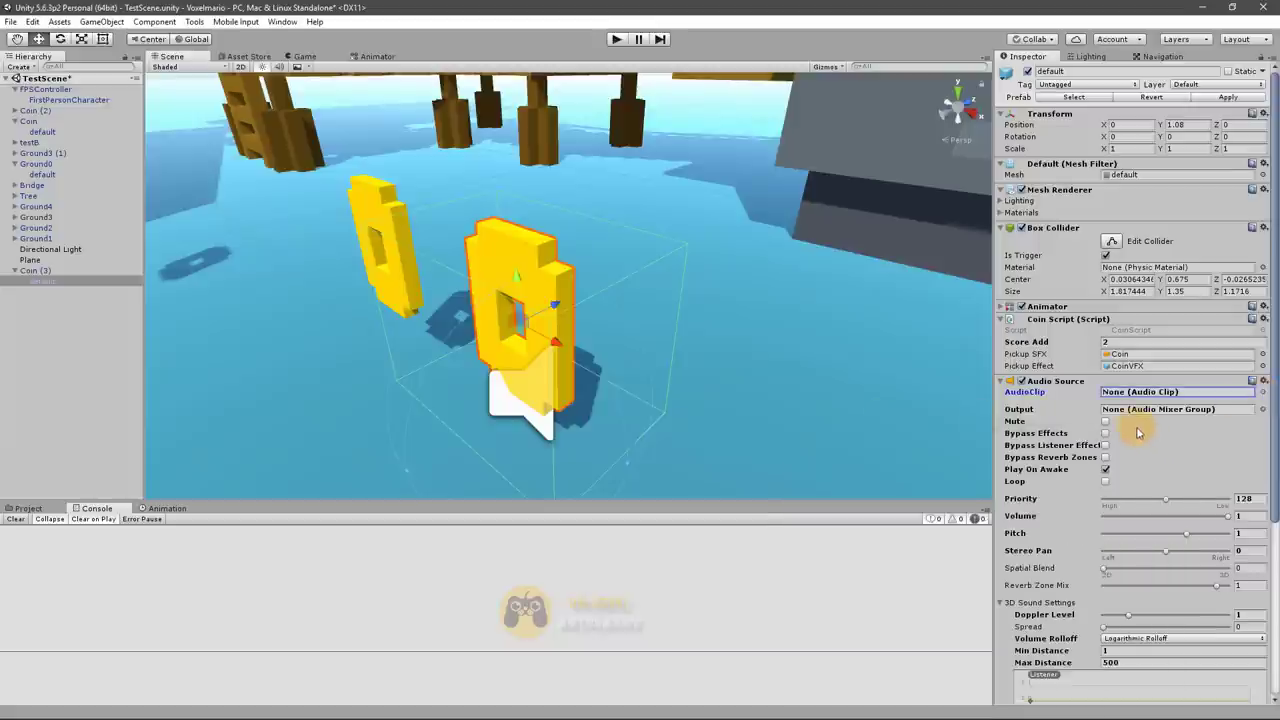
pyautogui.click(1004, 381)
pyautogui.hotkey('alt', 'Tab')
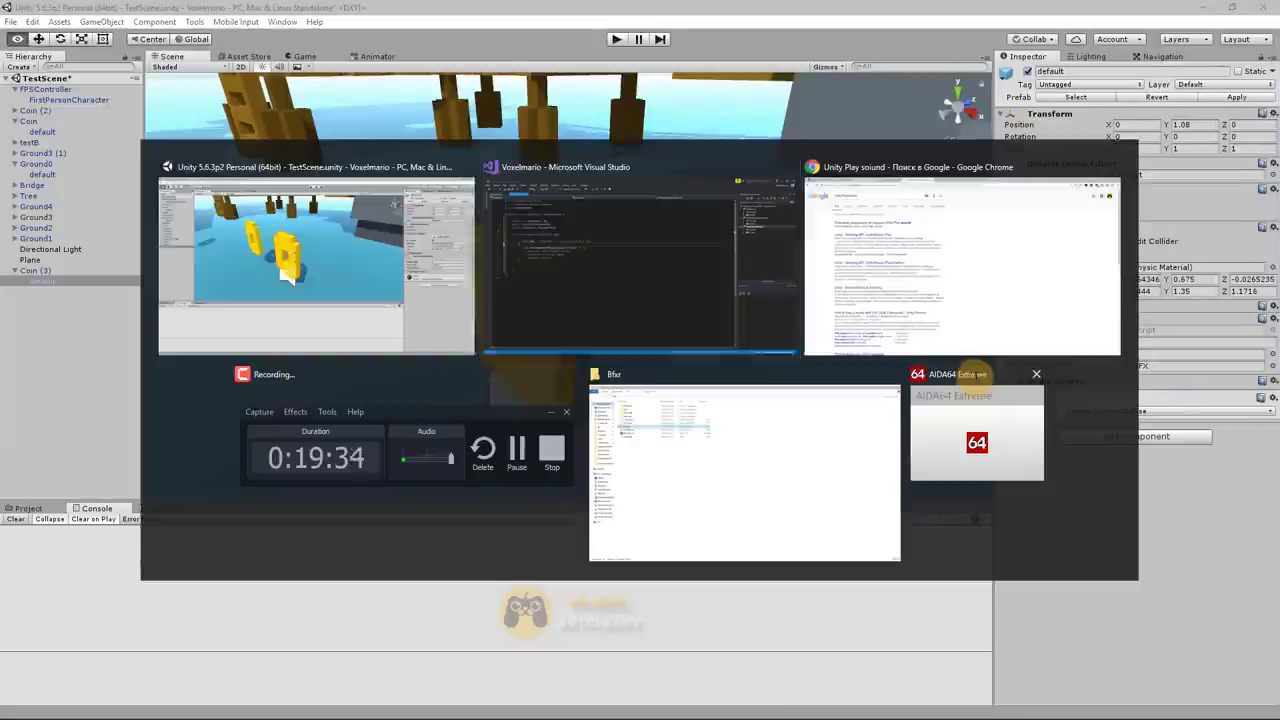
# Add 'public AudioSource SoundSource;' below the PickupSFX field and save CoinScript.cs
pyautogui.click(276, 188)
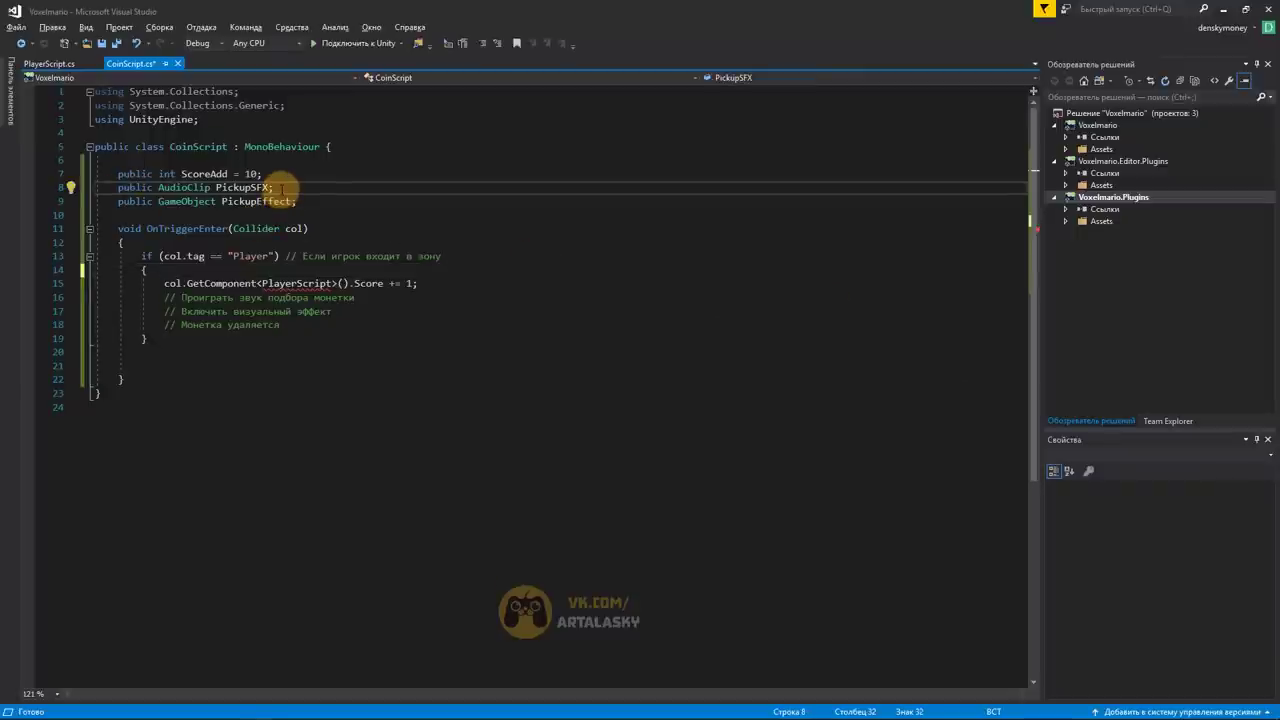
pyautogui.press('Return')
pyautogui.write('p')
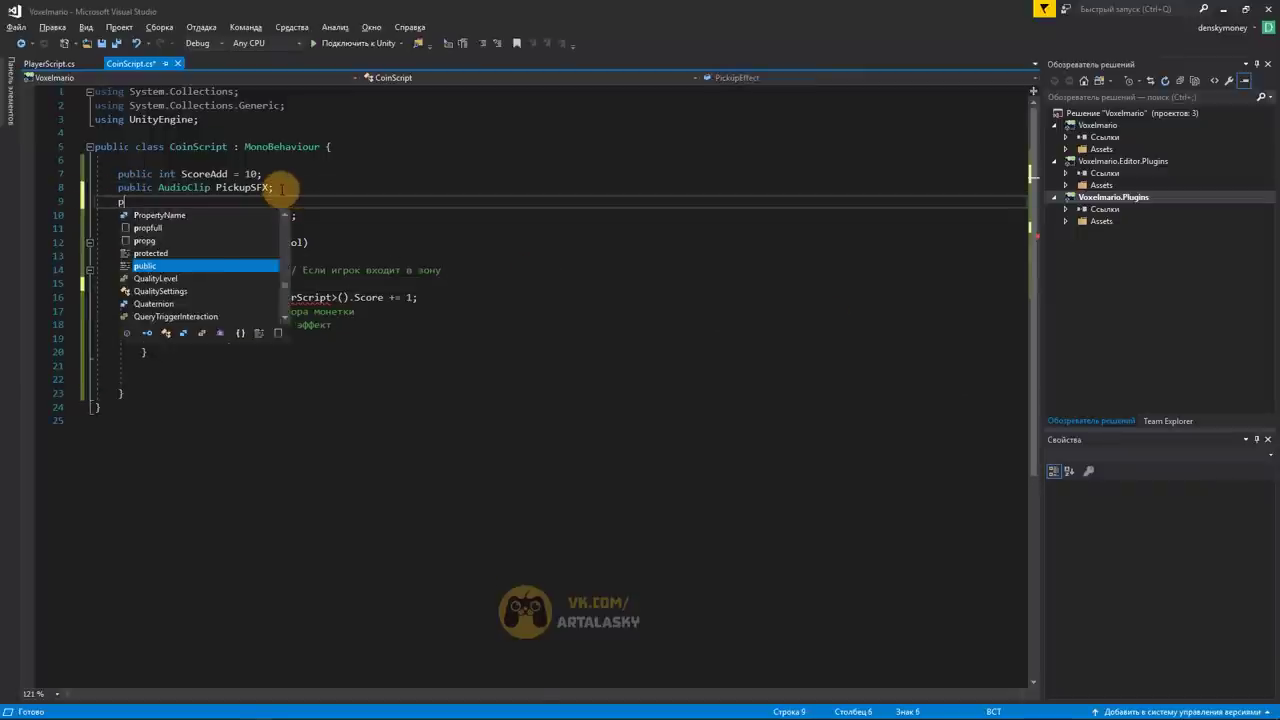
pyautogui.write('ublic Audio')
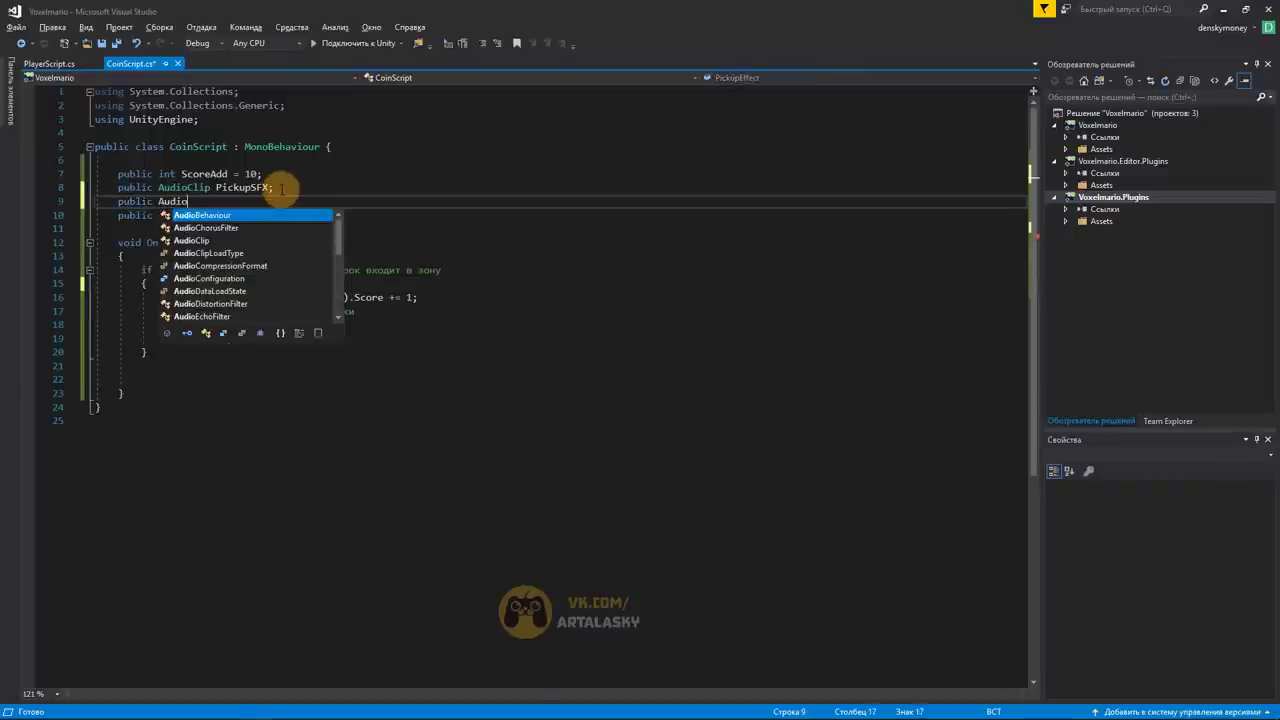
pyautogui.write('So')
pyautogui.press('Tab')
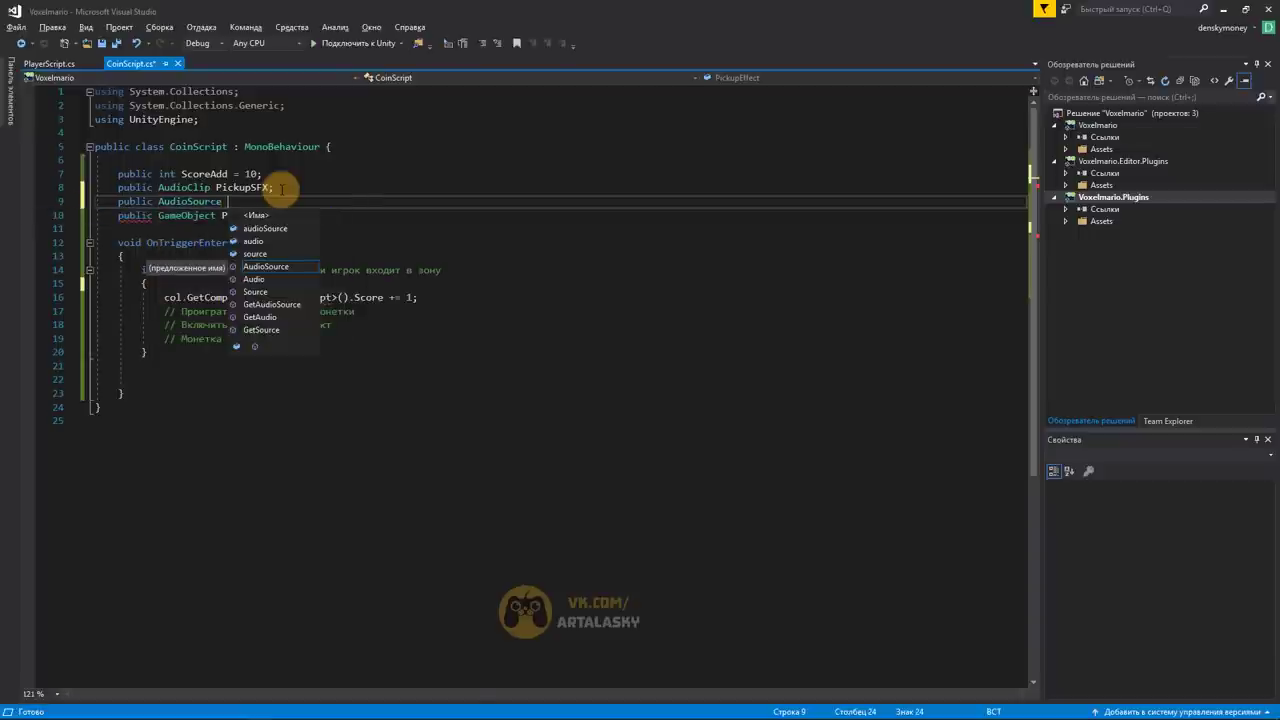
pyautogui.write('Sound')
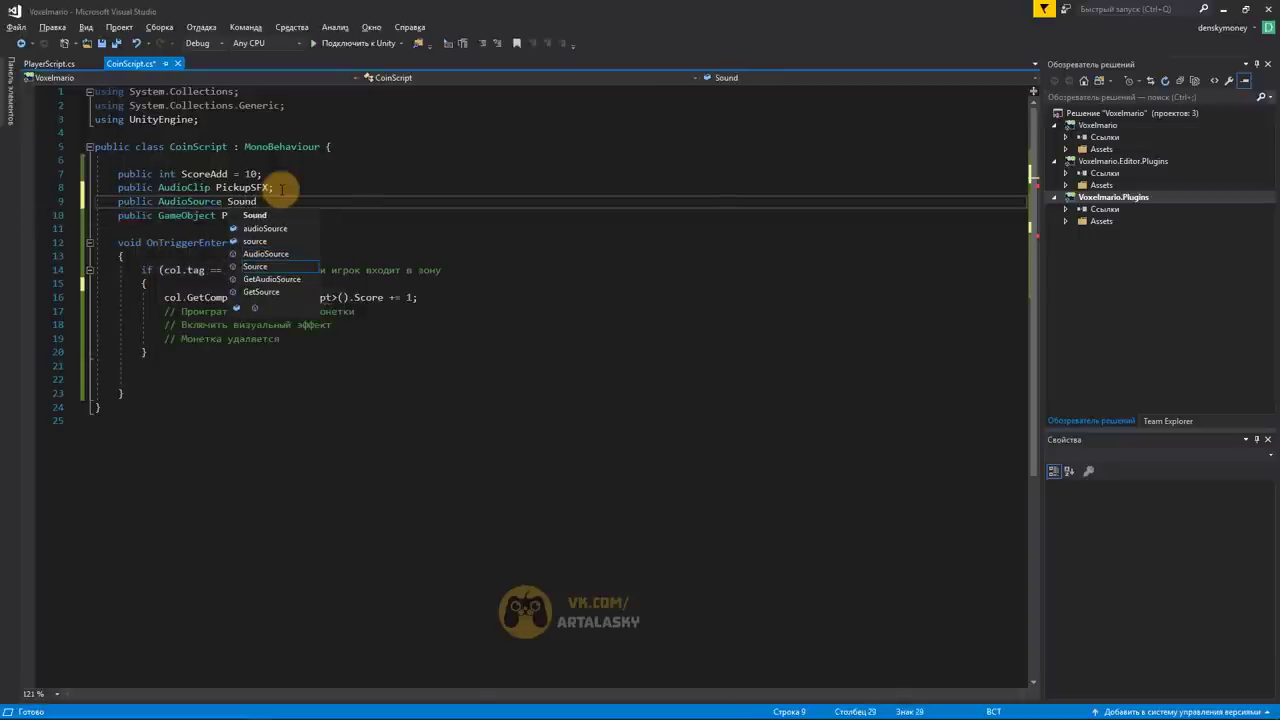
pyautogui.write('Source;')
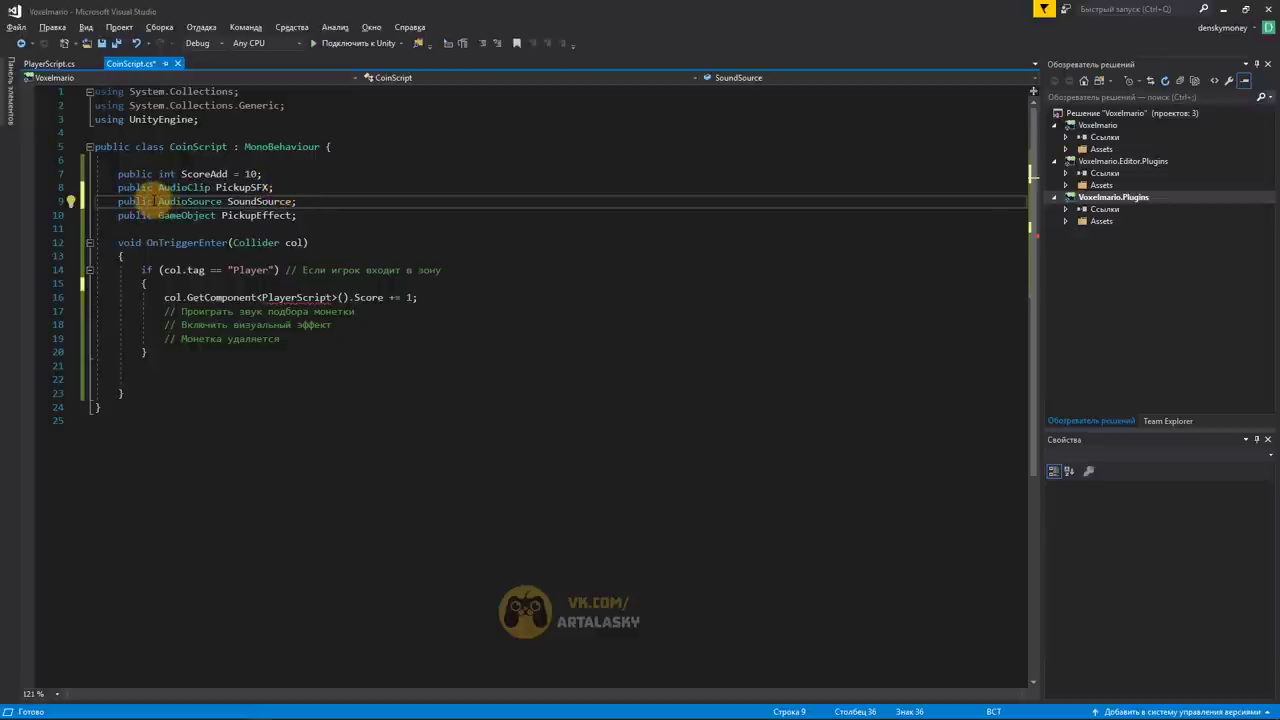
pyautogui.hotkey('ctrl', 's')
pyautogui.hotkey('alt', 'Tab')
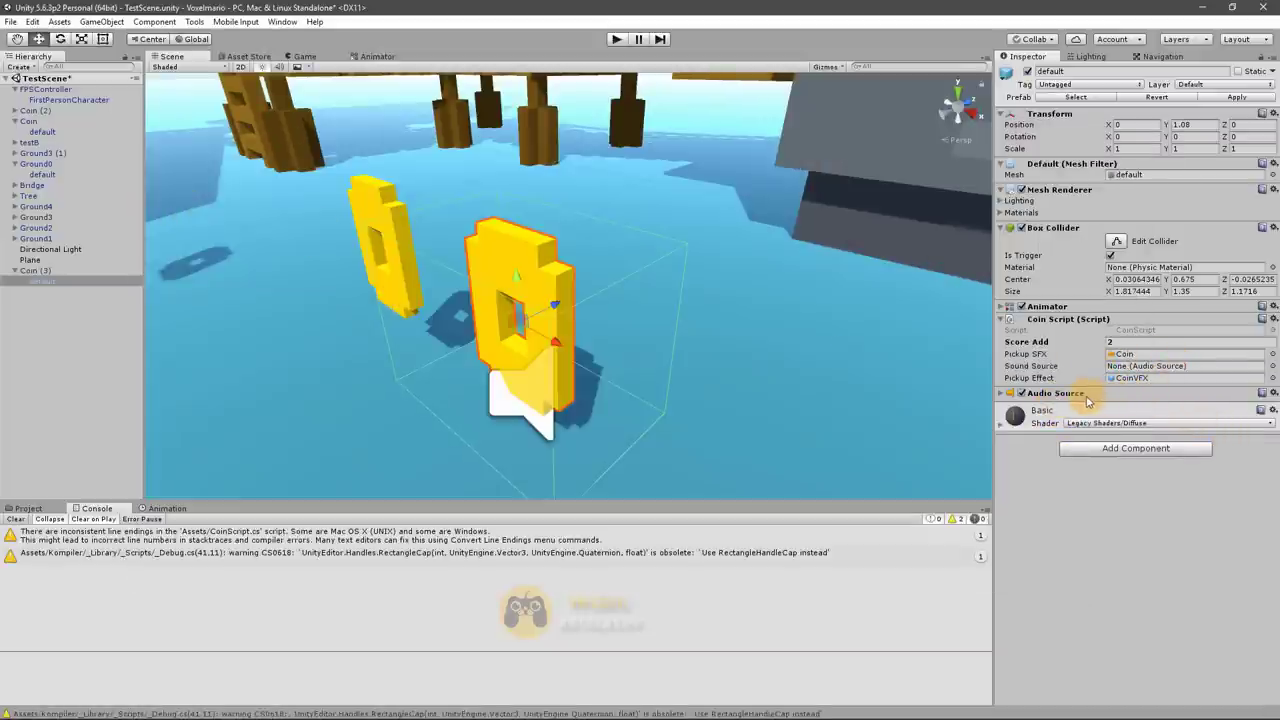
# Drag the coin's Audio Source component into the Coin Script's Sound Source slot
pyautogui.moveTo(1087, 393); pyautogui.dragTo(1135, 365)
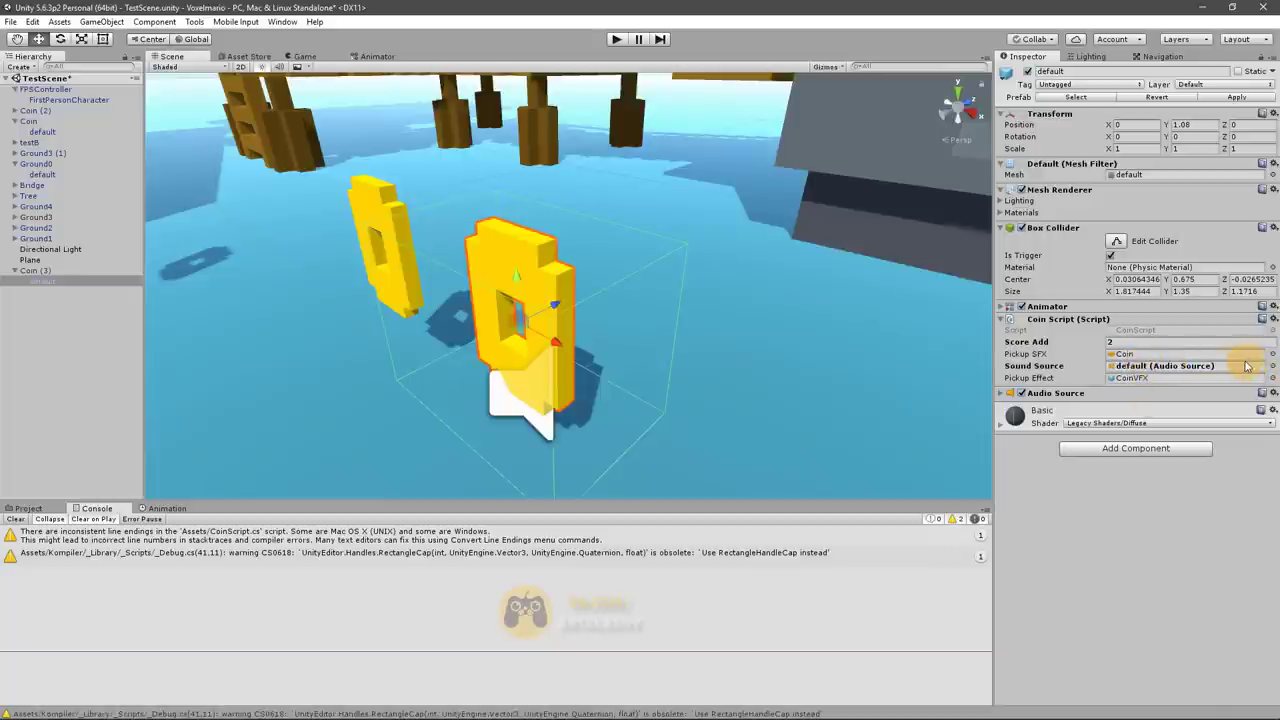
pyautogui.hotkey('alt', 'Tab')
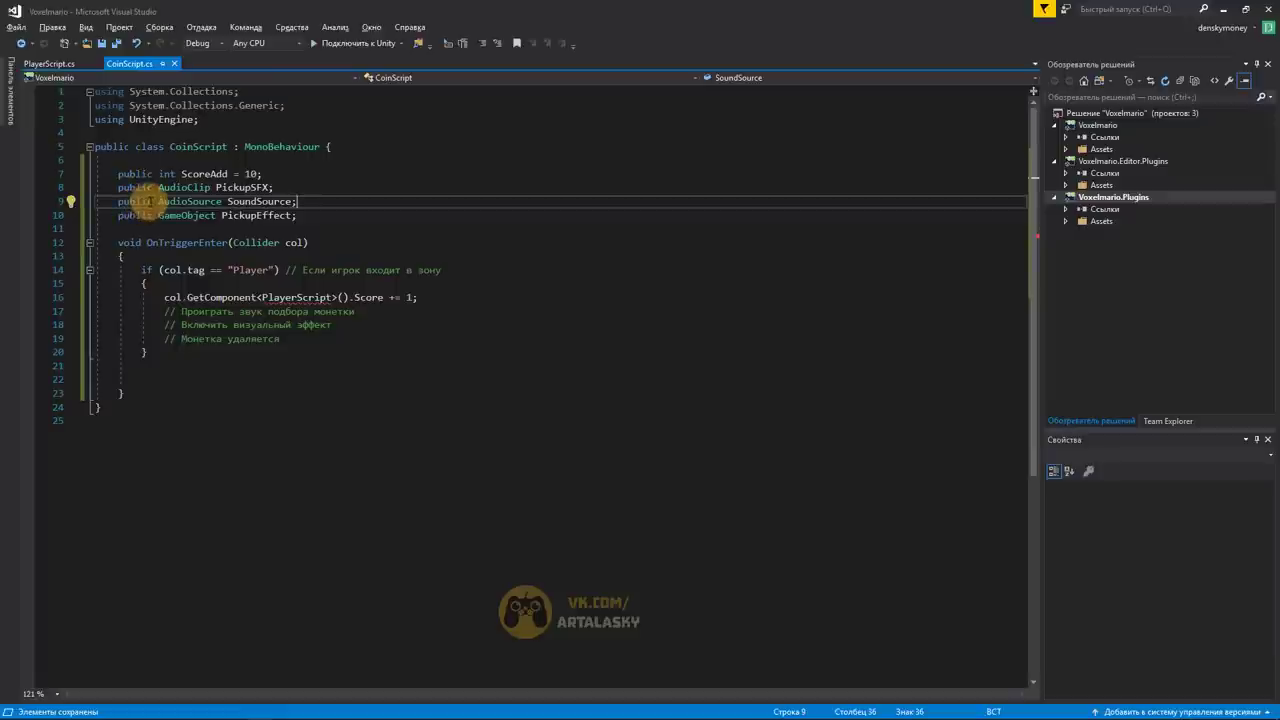
# Change SoundSource to private and begin a Start method that assigns SoundSource
pyautogui.doubleClick(137, 201)
pyautogui.write('pr')
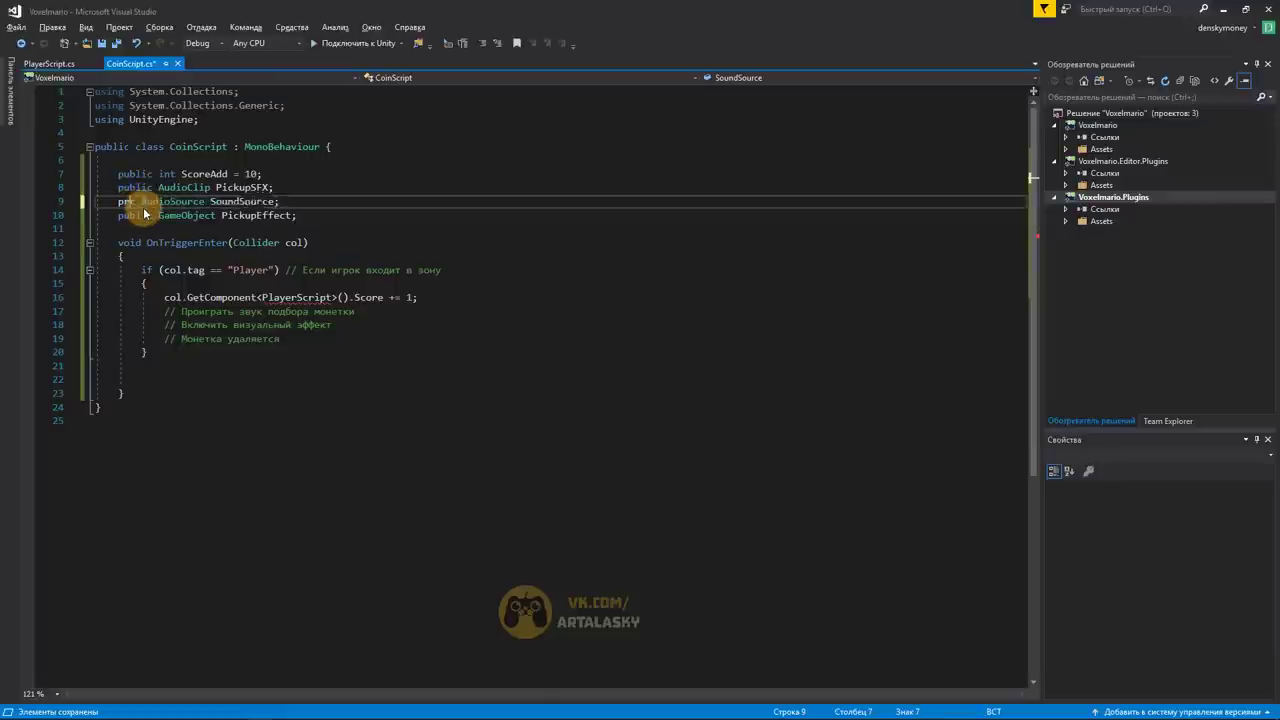
pyautogui.write('ivate')
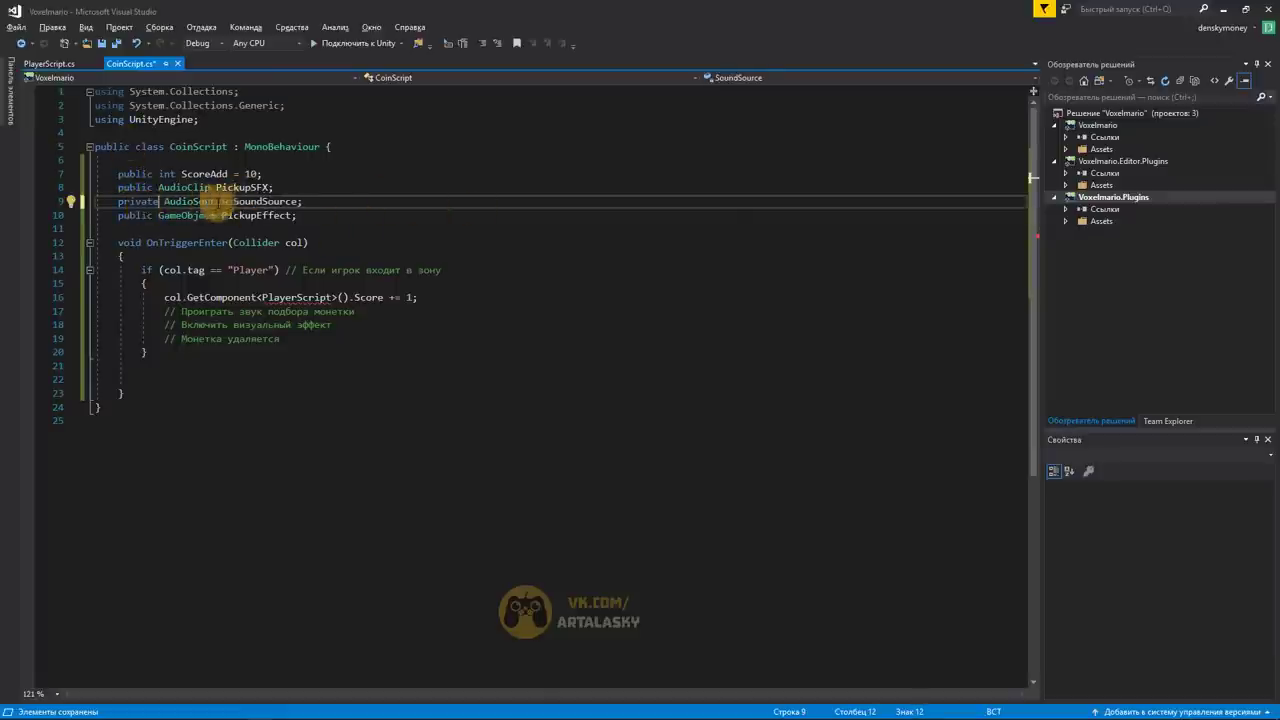
pyautogui.click(313, 225)
pyautogui.press('Return')
pyautogui.press('Return')
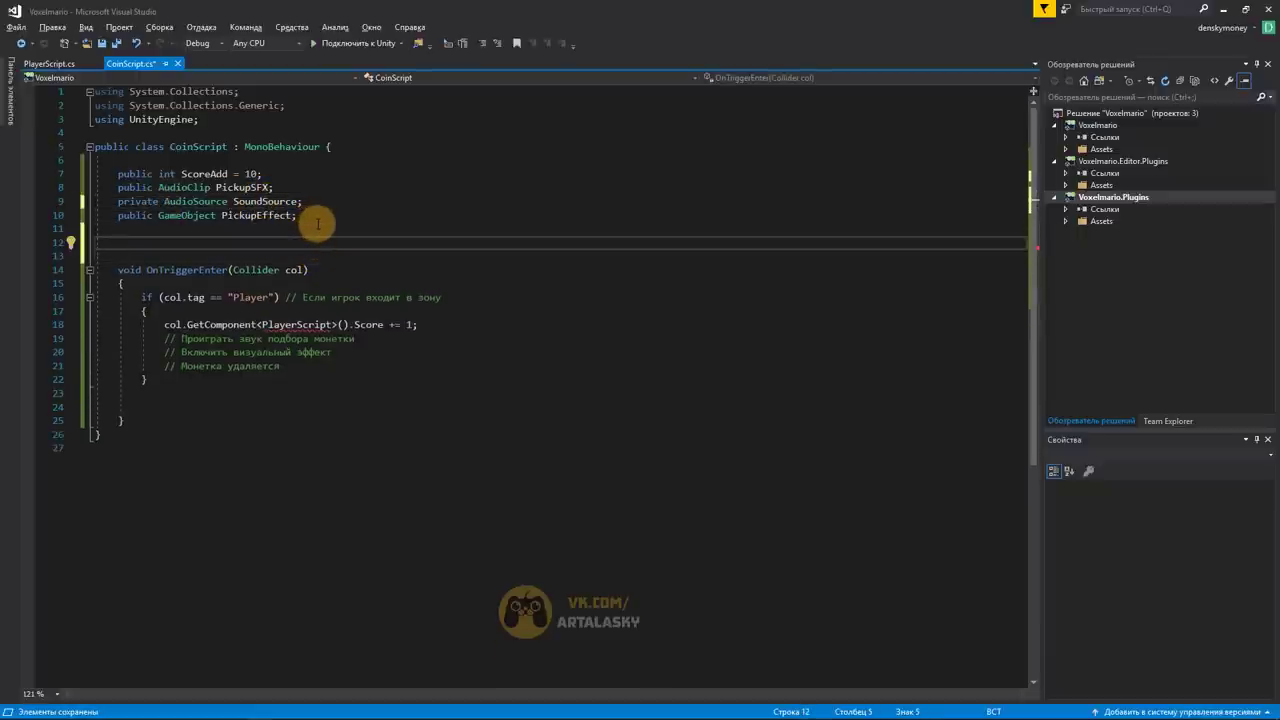
pyautogui.write('private void')
pyautogui.write(' Start')
pyautogui.press('Return')
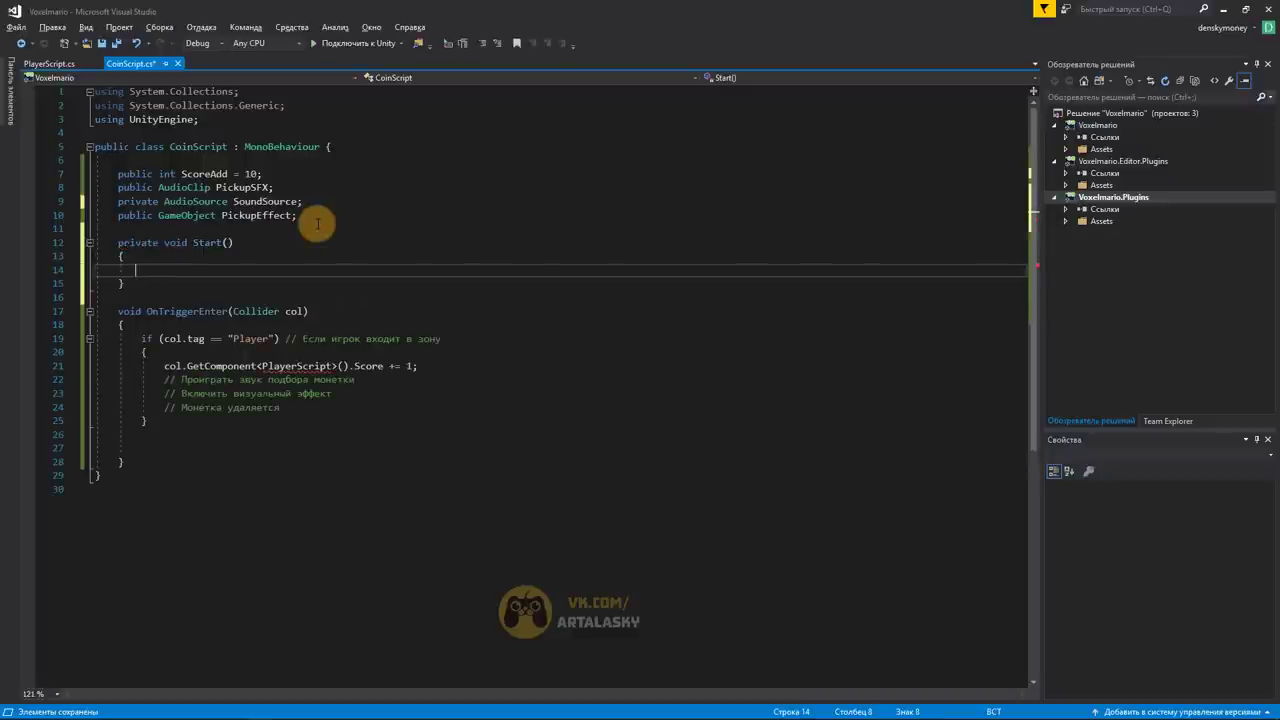
pyautogui.write('Sound')
pyautogui.press('Tab')
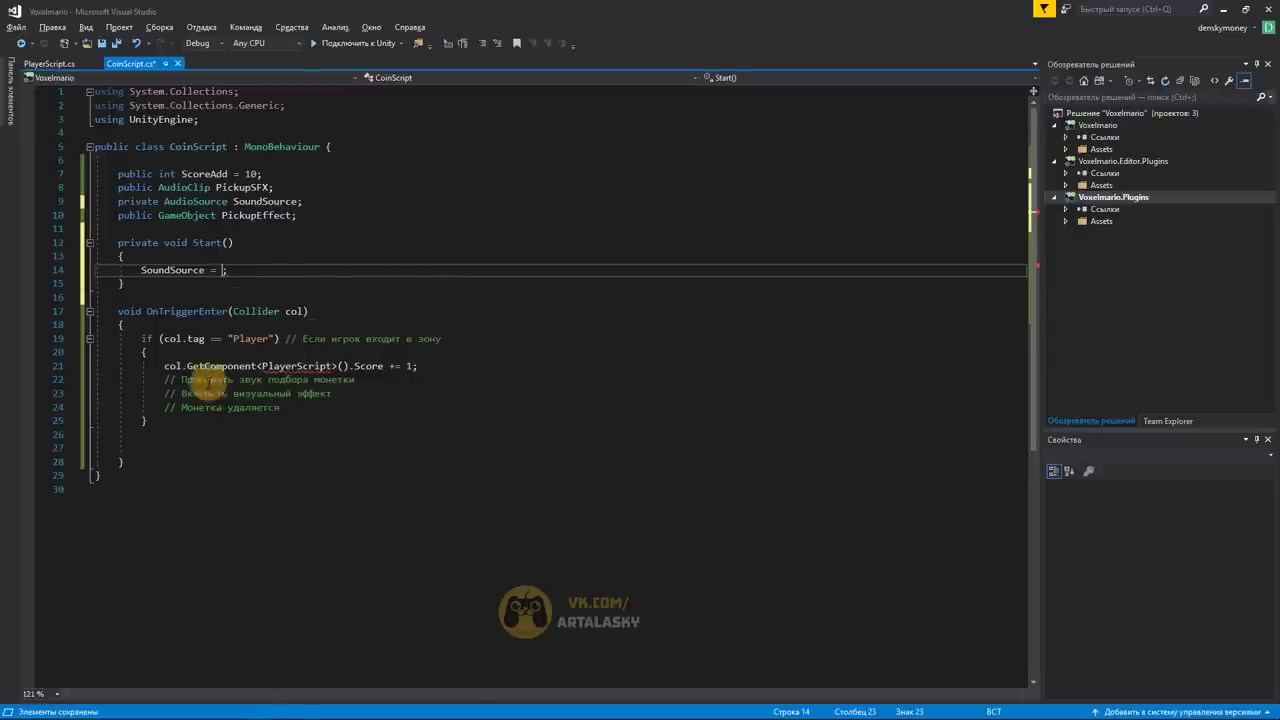
# Complete the assignment as SoundSource = GetComponent<AudioSource>(); and check the result in Unity
pyautogui.moveTo(187, 366); pyautogui.dragTo(262, 366)
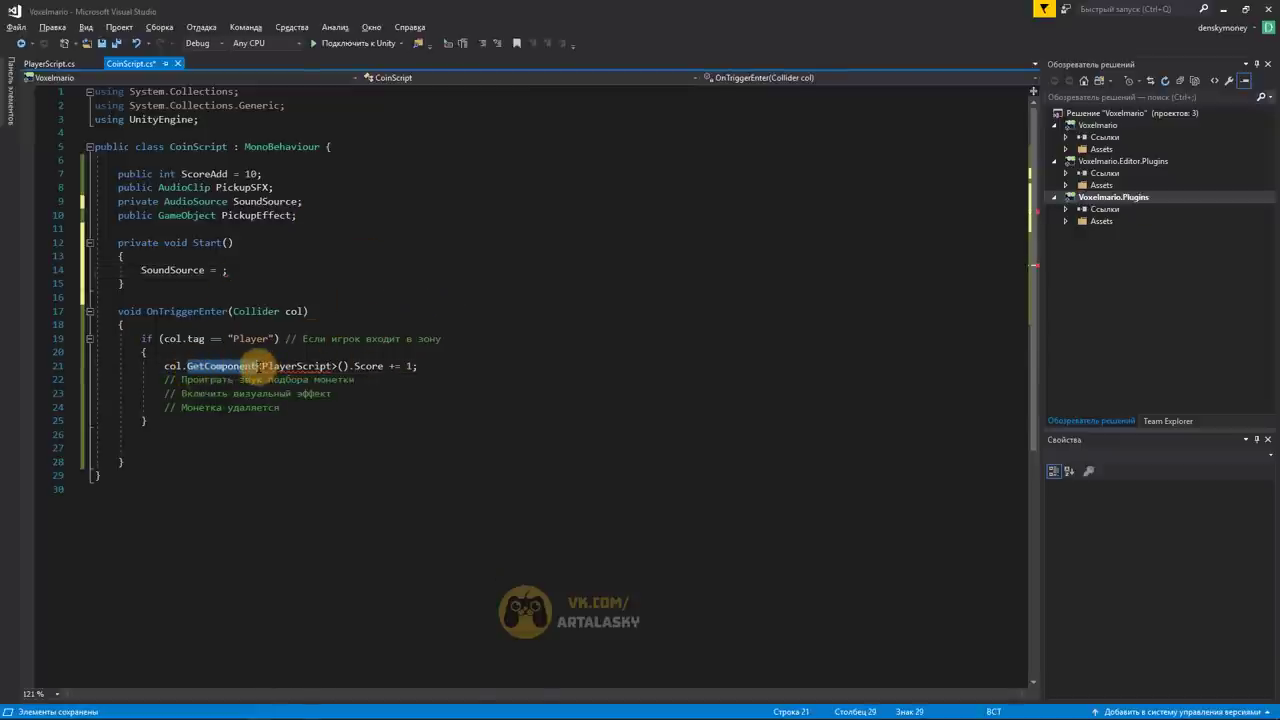
pyautogui.doubleClick(202, 368)
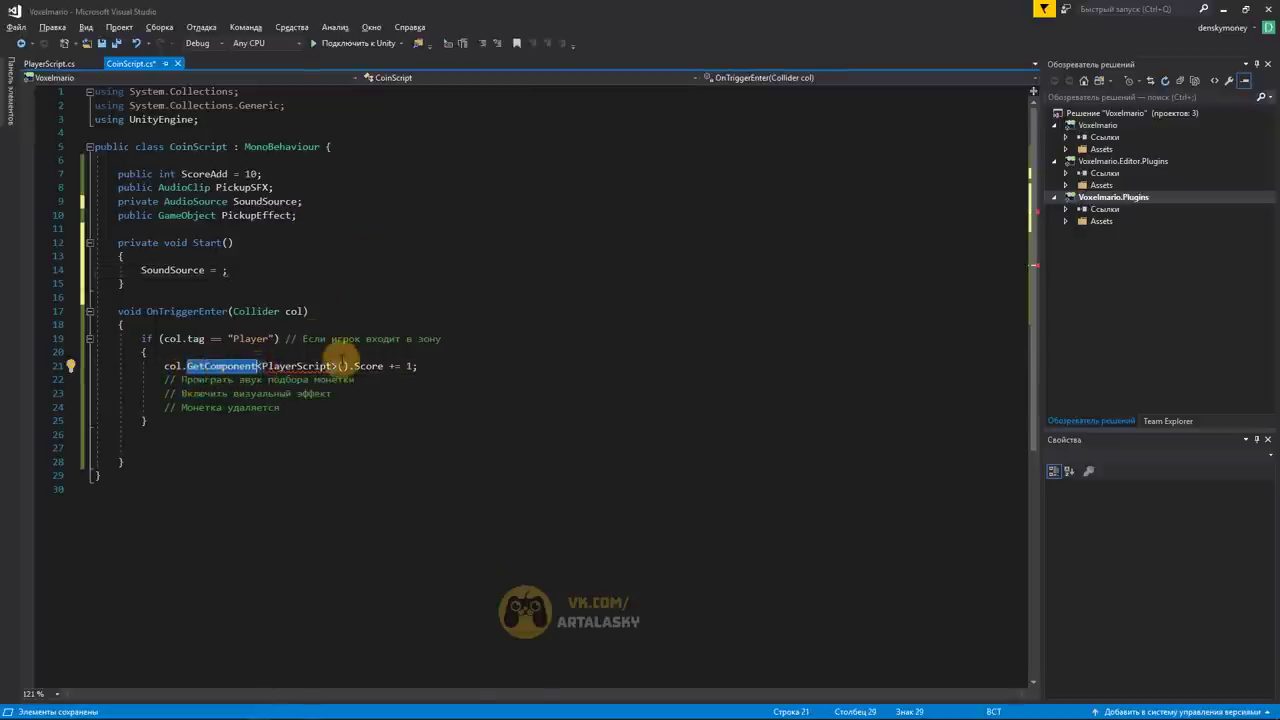
pyautogui.moveTo(281, 366)
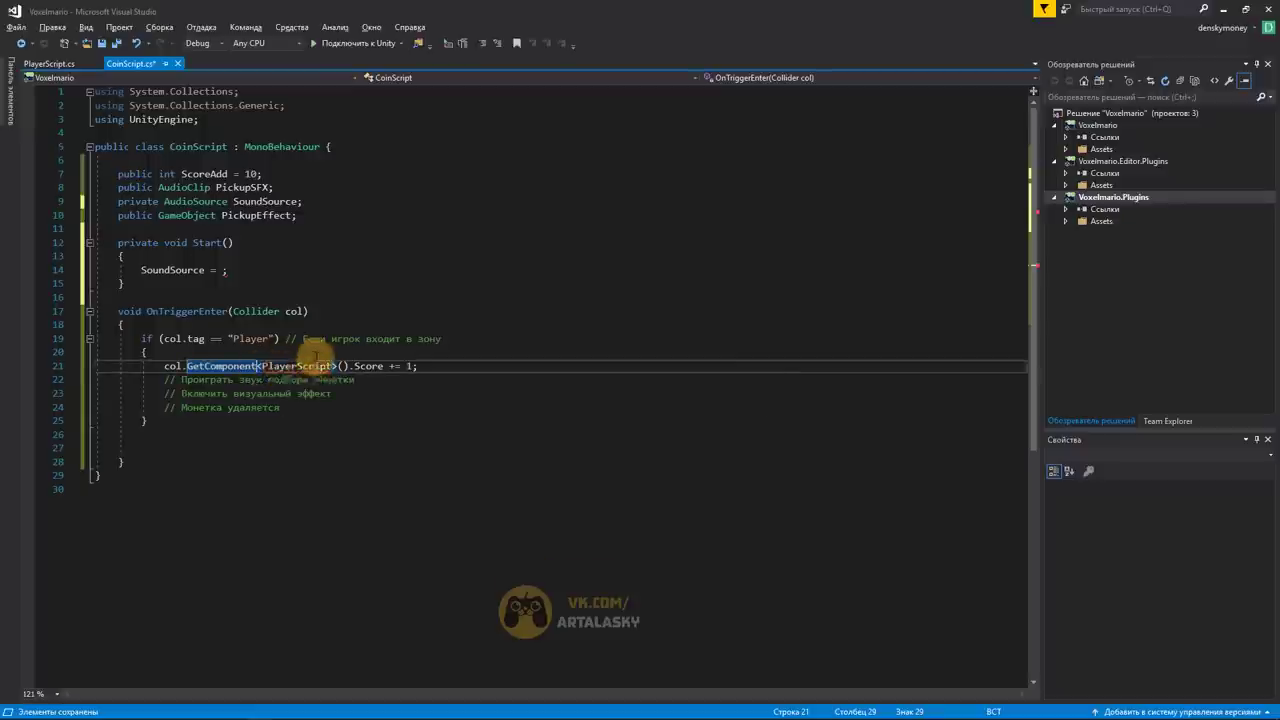
pyautogui.click(224, 270)
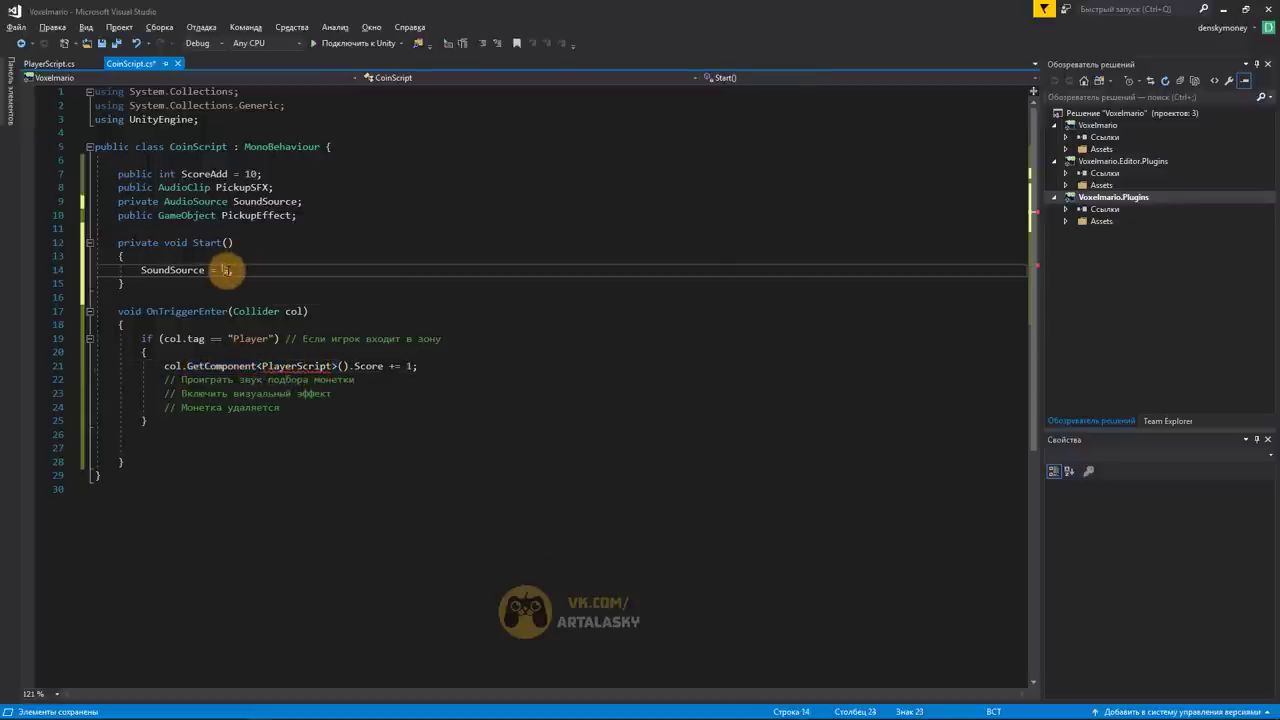
pyautogui.write('GetC')
pyautogui.press('Tab')
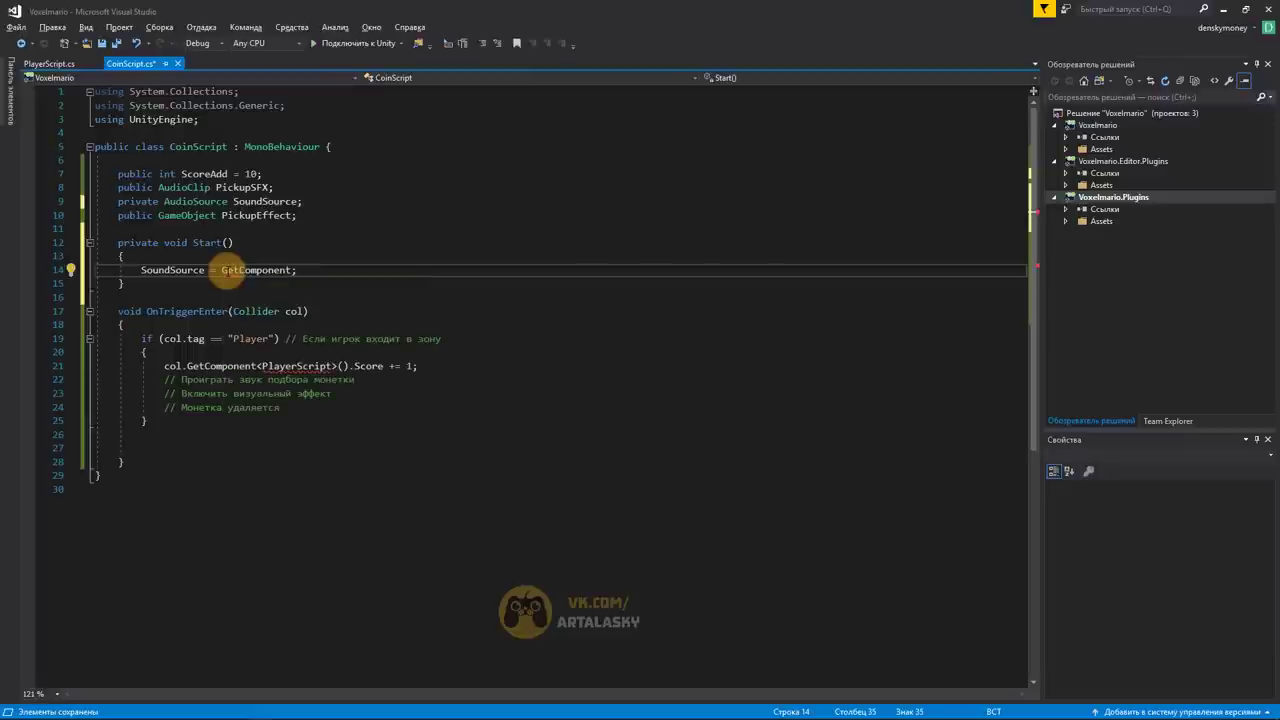
pyautogui.write('<')
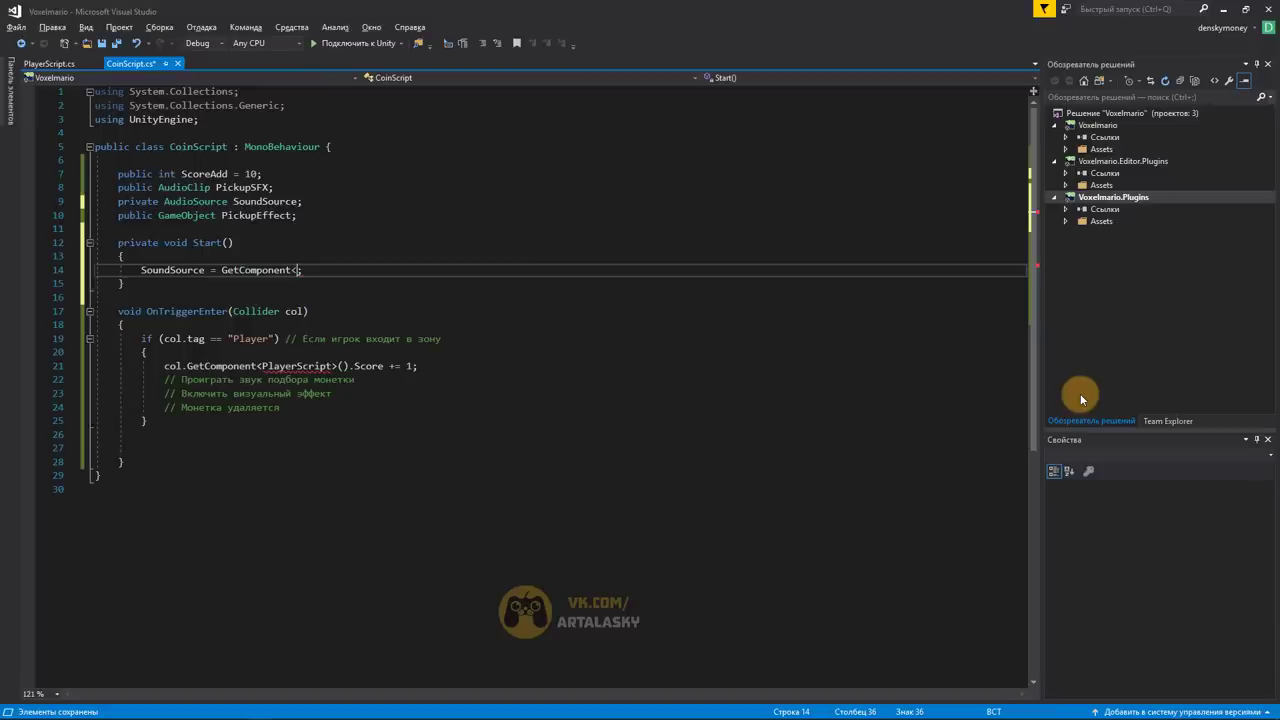
pyautogui.write('Audi')
pyautogui.press('Tab')
pyautogui.write('()')
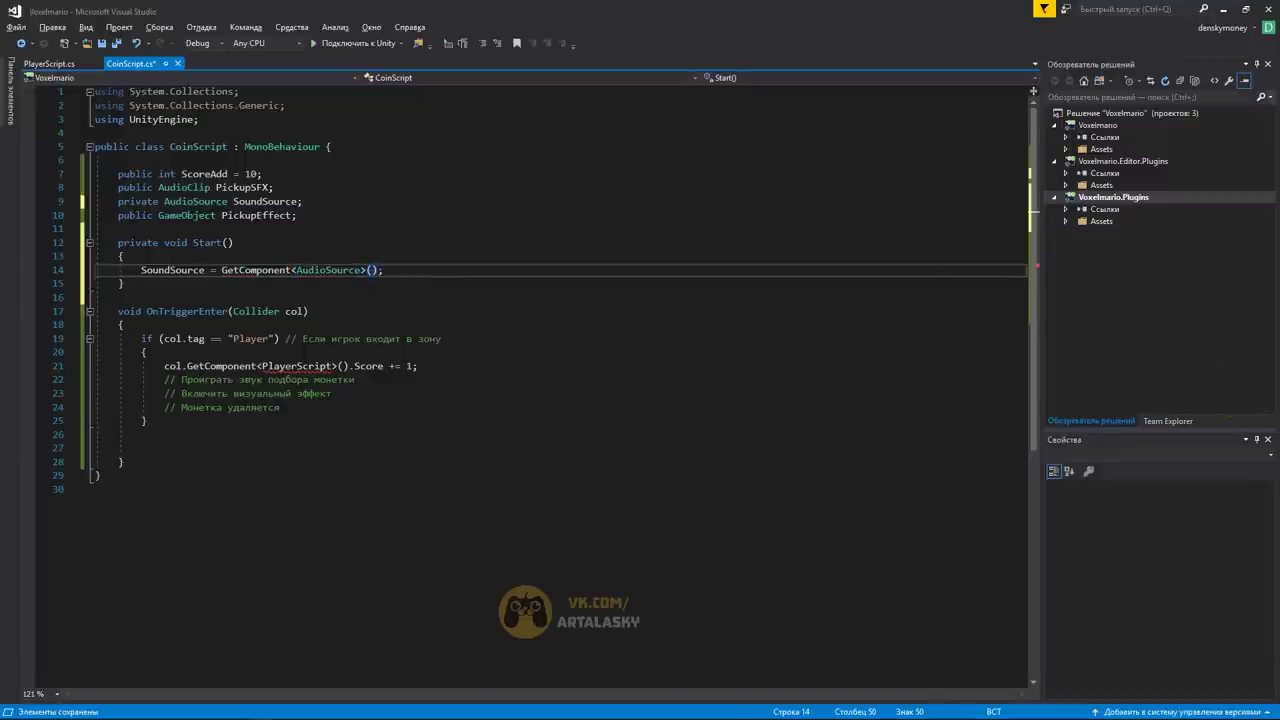
pyautogui.click(485, 270)
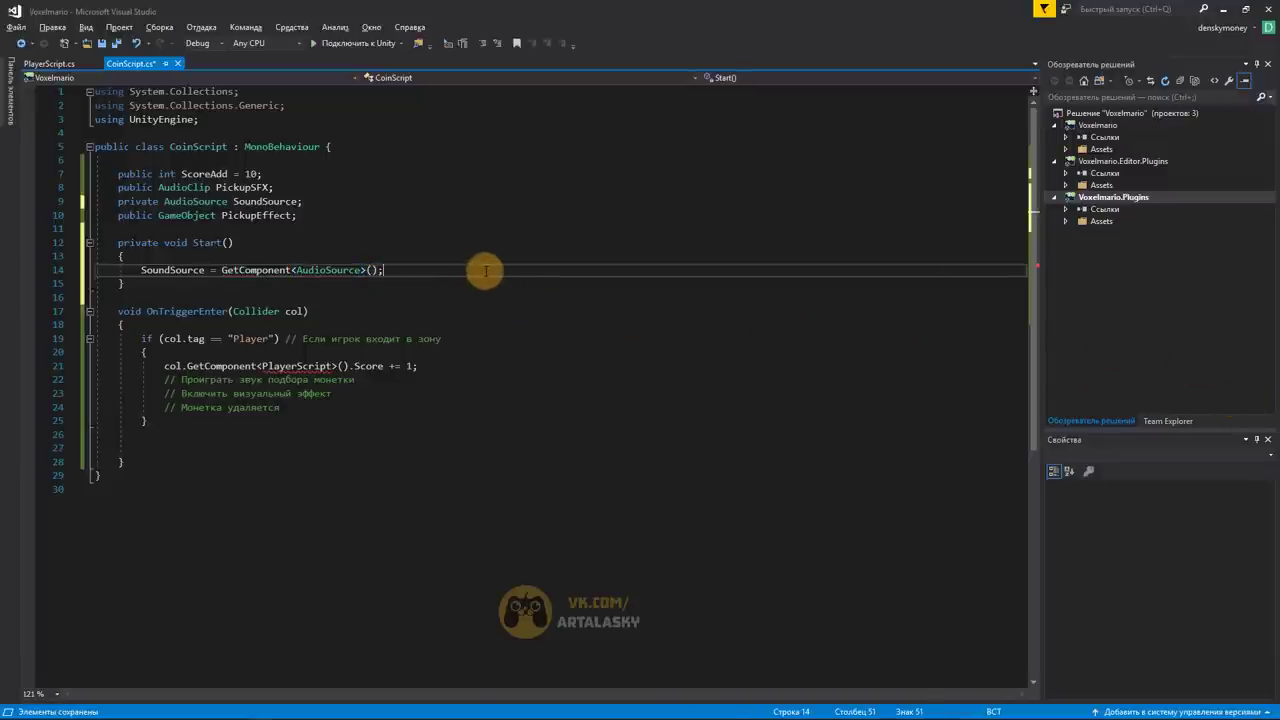
pyautogui.hotkey('alt', 'Tab')
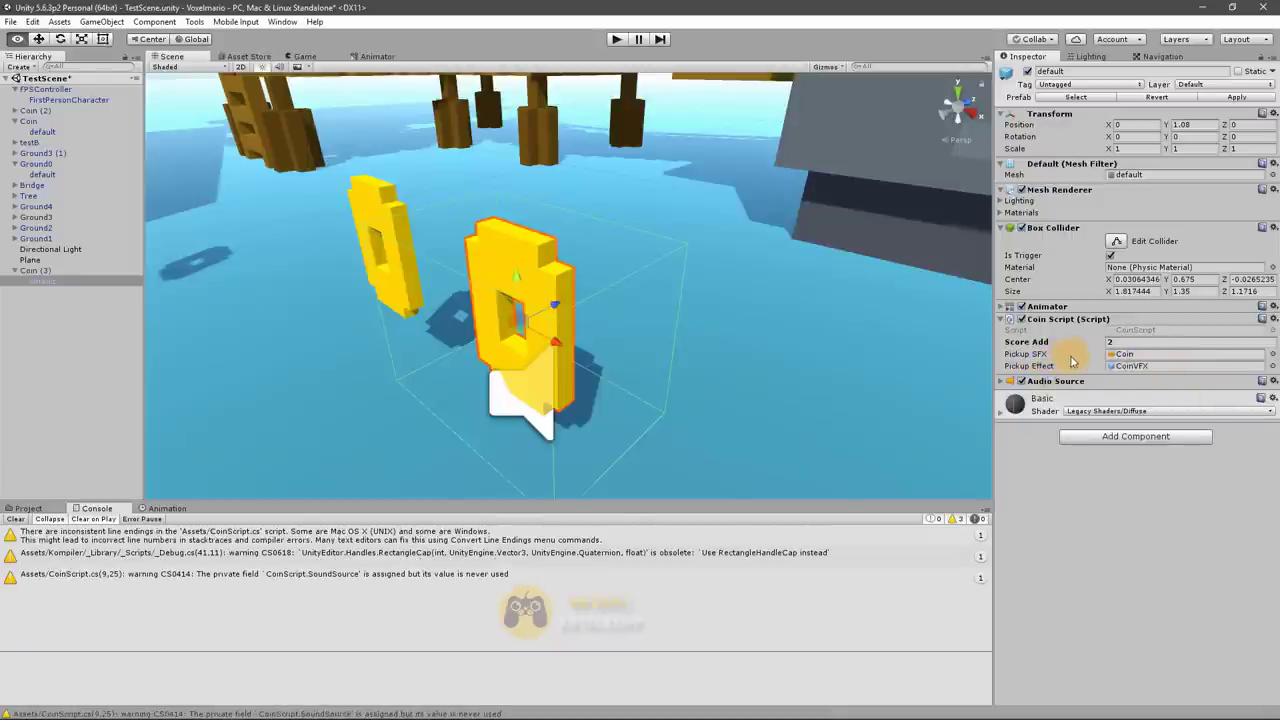
pyautogui.hotkey('alt', 'Tab')
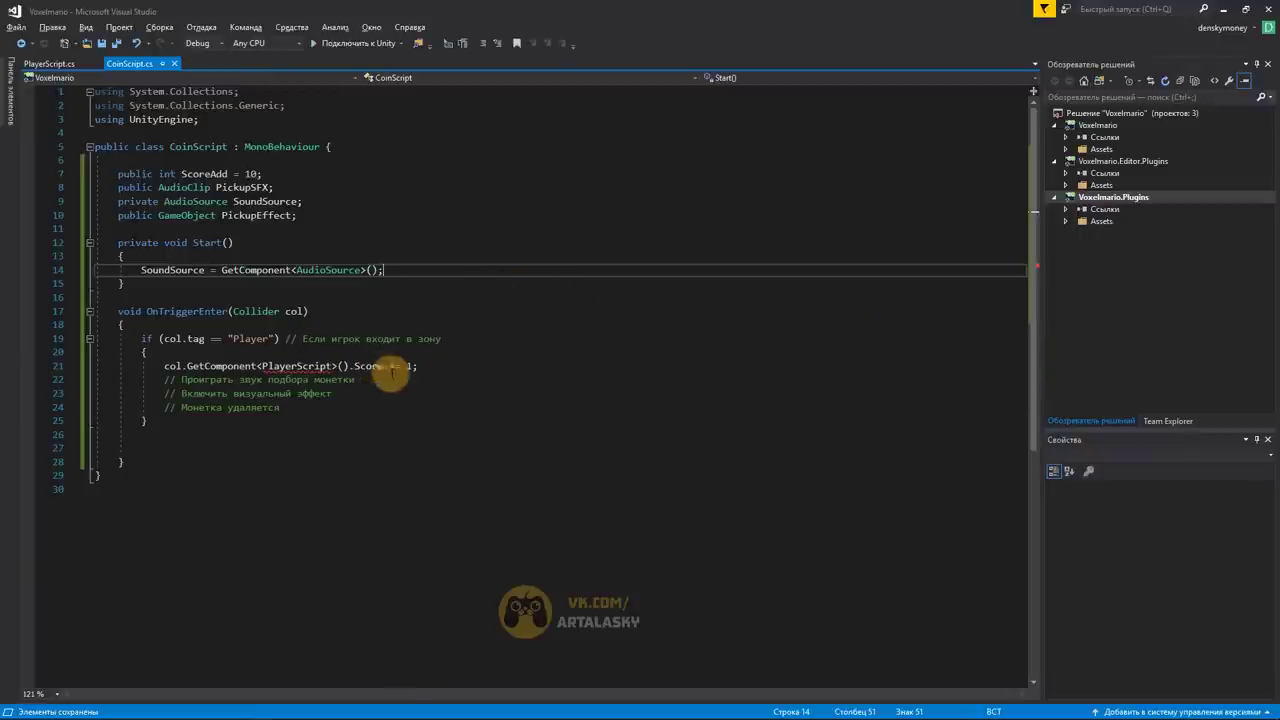
# Write SoundSource.PlayOneShot(PickupSFX); on line 22, pasting PickupSFX from line 8
pyautogui.click(163, 381)
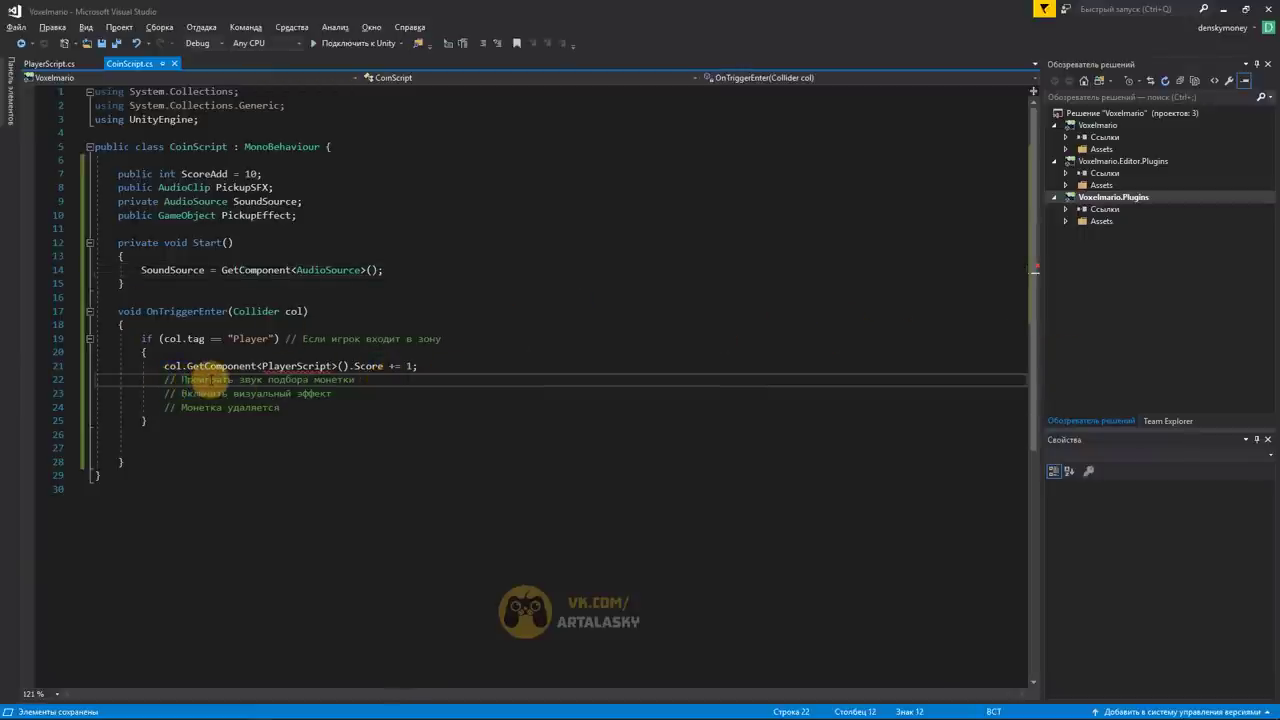
pyautogui.write('SoundSou')
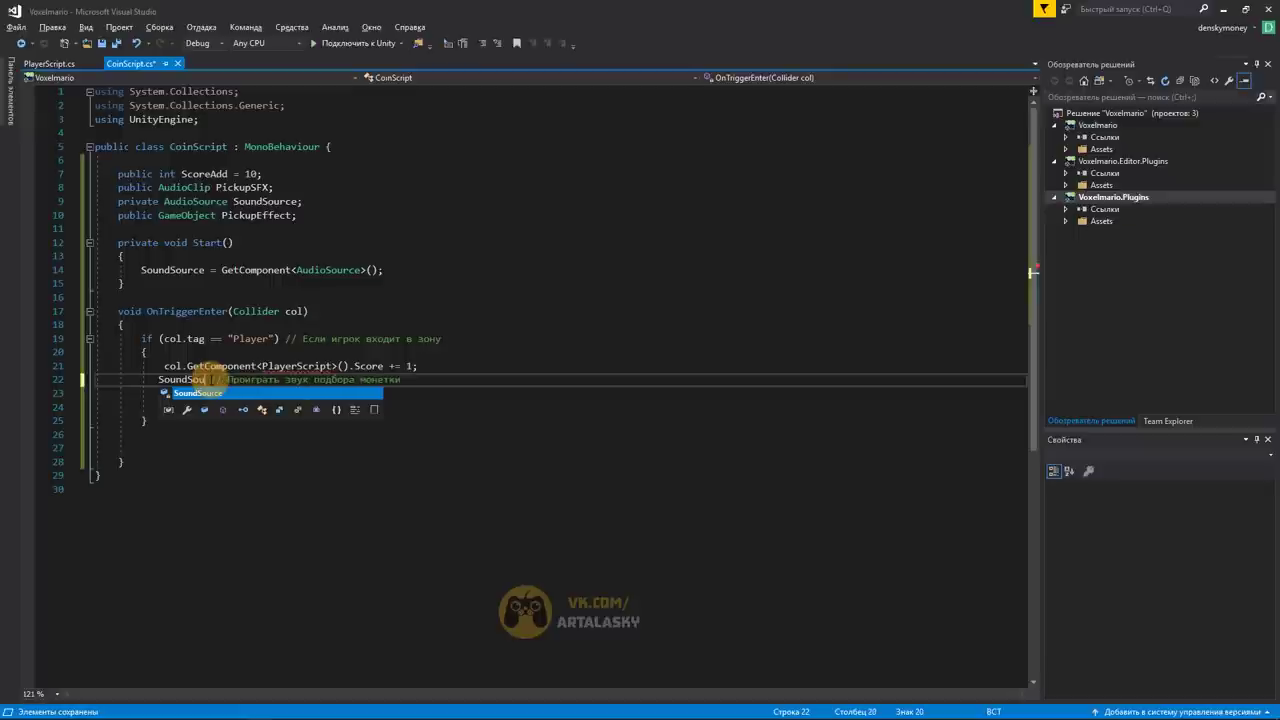
pyautogui.press('Tab')
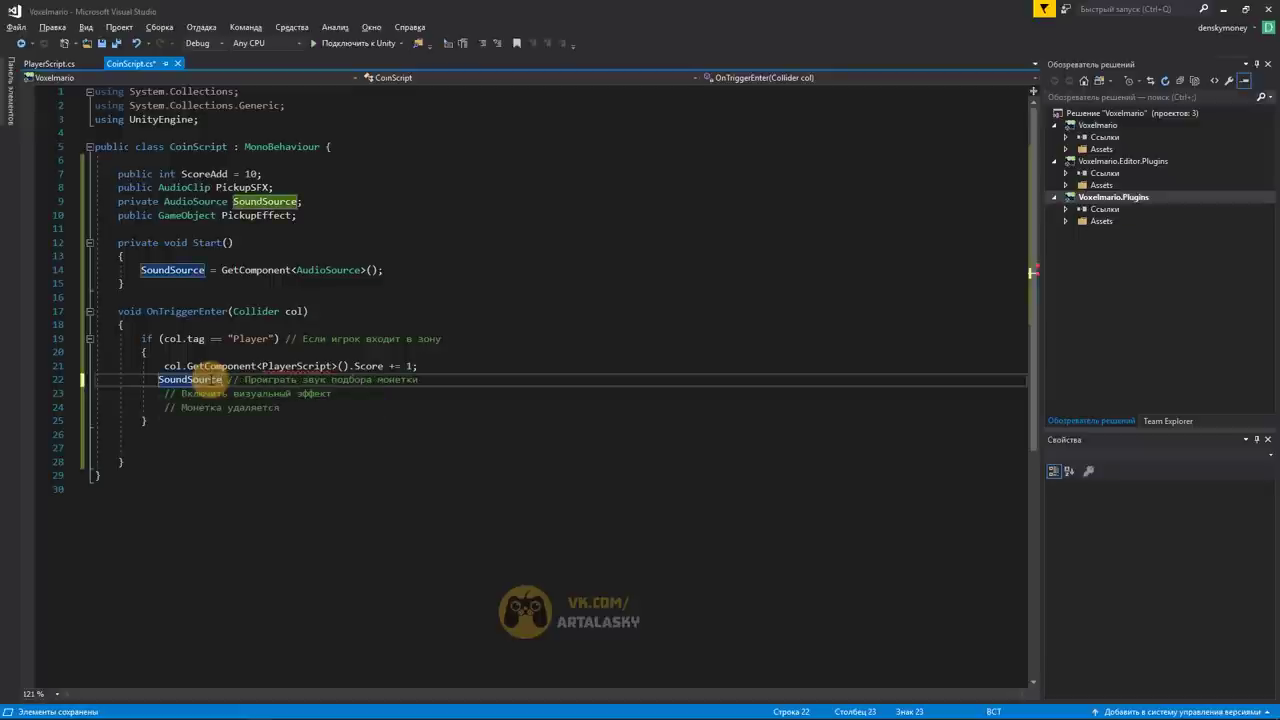
pyautogui.write('.Pla')
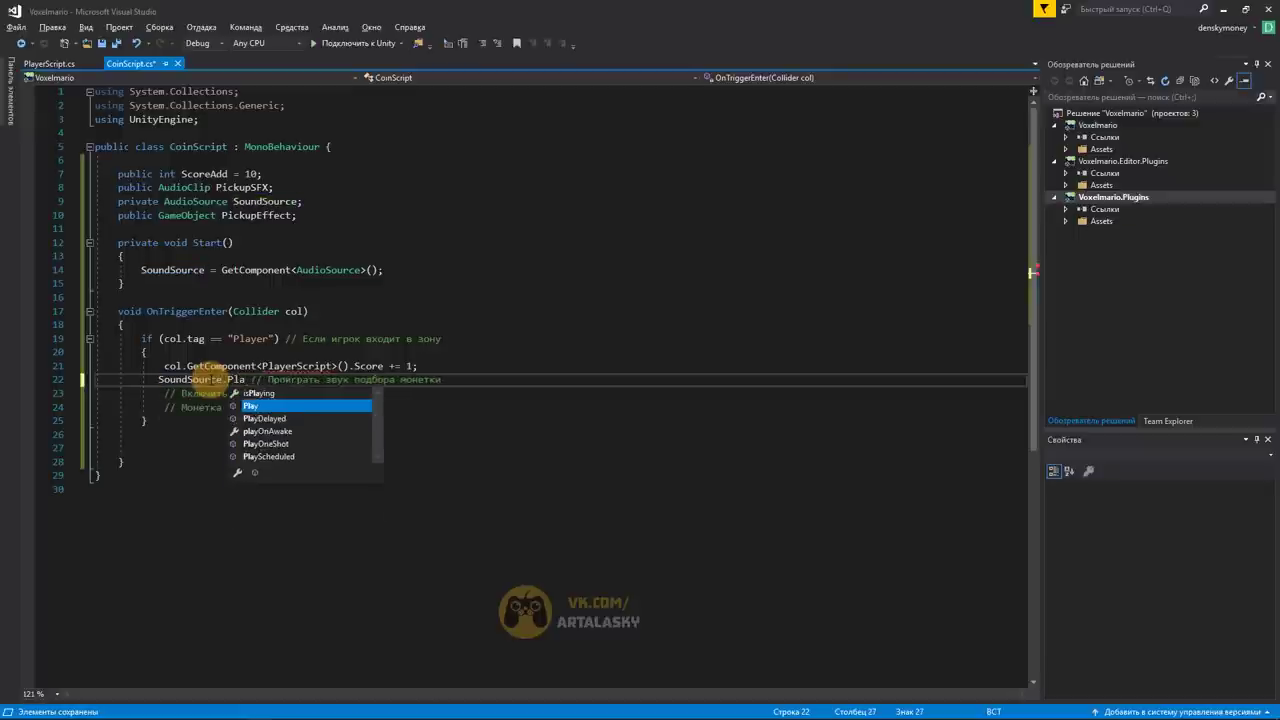
pyautogui.press('Down')
pyautogui.press('Down')
pyautogui.press('Down')
pyautogui.press('Tab')
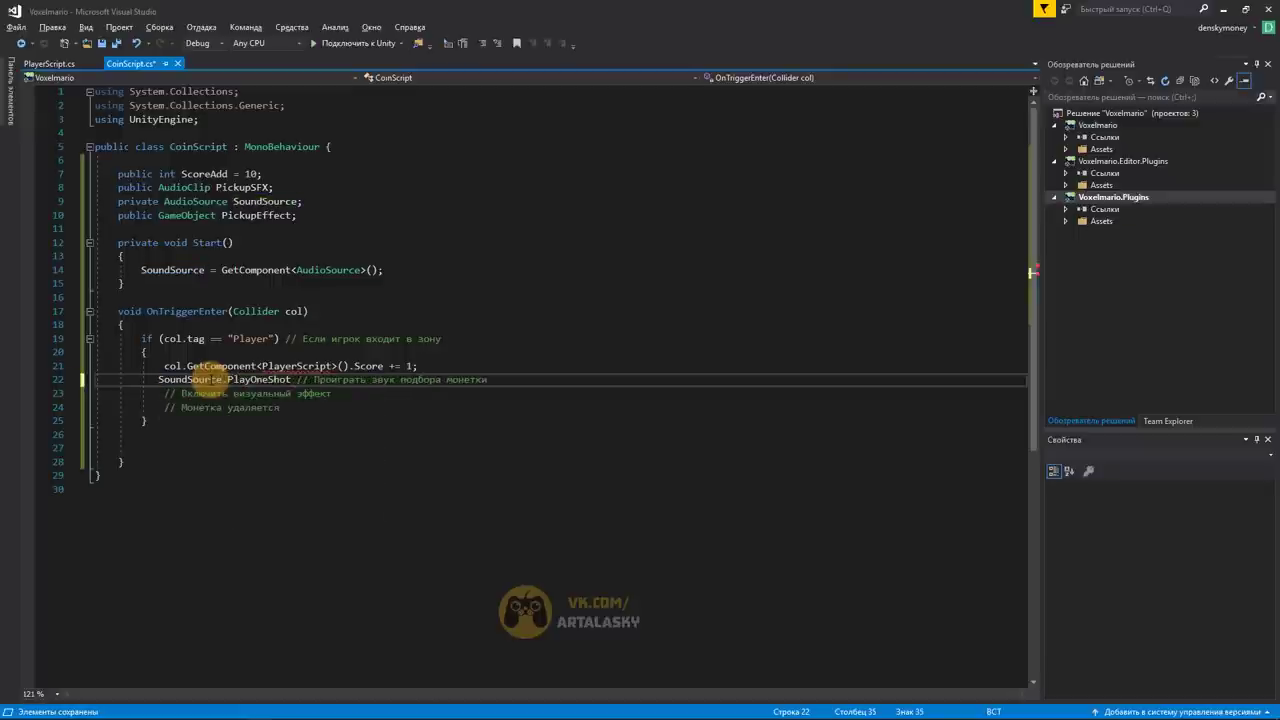
pyautogui.write('();')
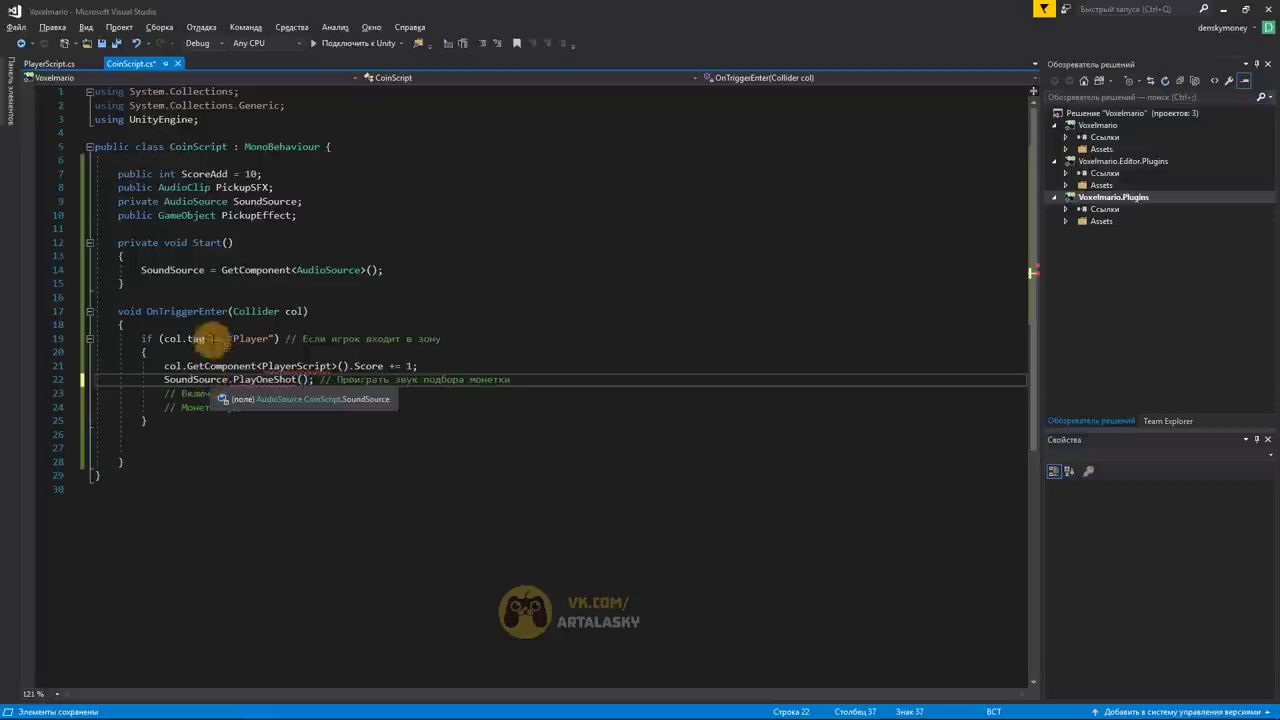
pyautogui.doubleClick(235, 187)
pyautogui.hotkey('ctrl', 'c')
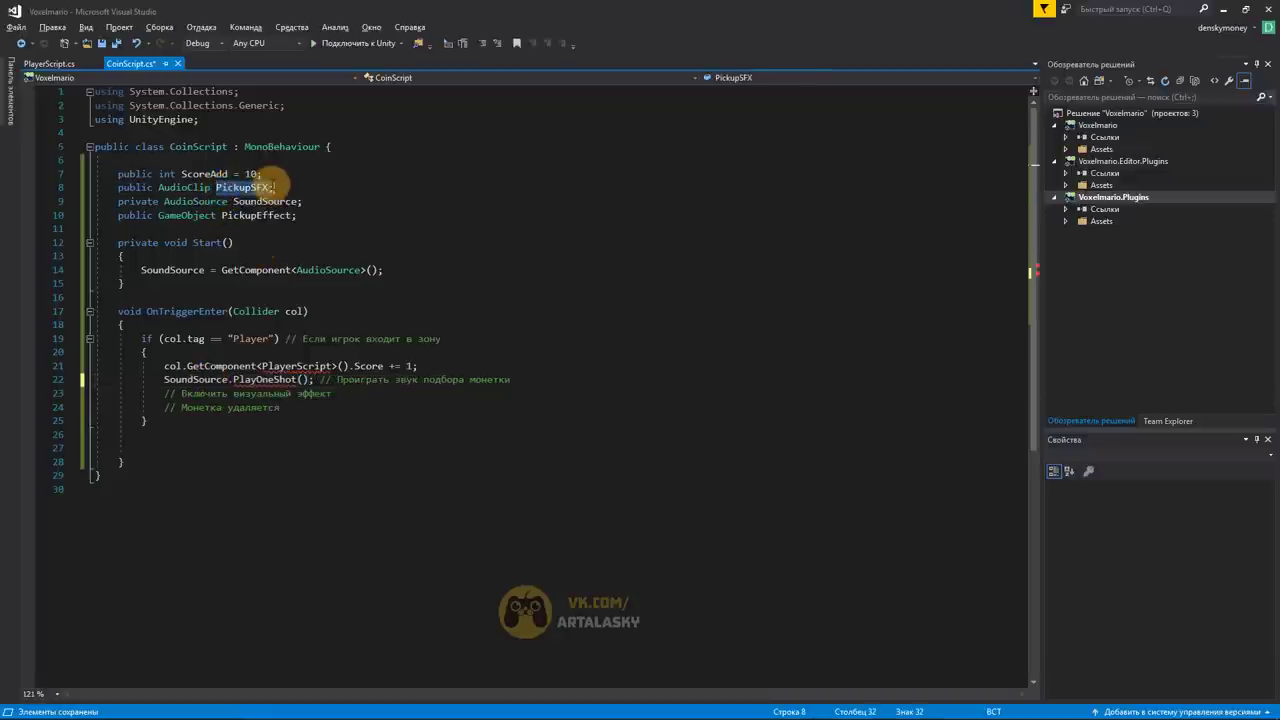
pyautogui.click(302, 379)
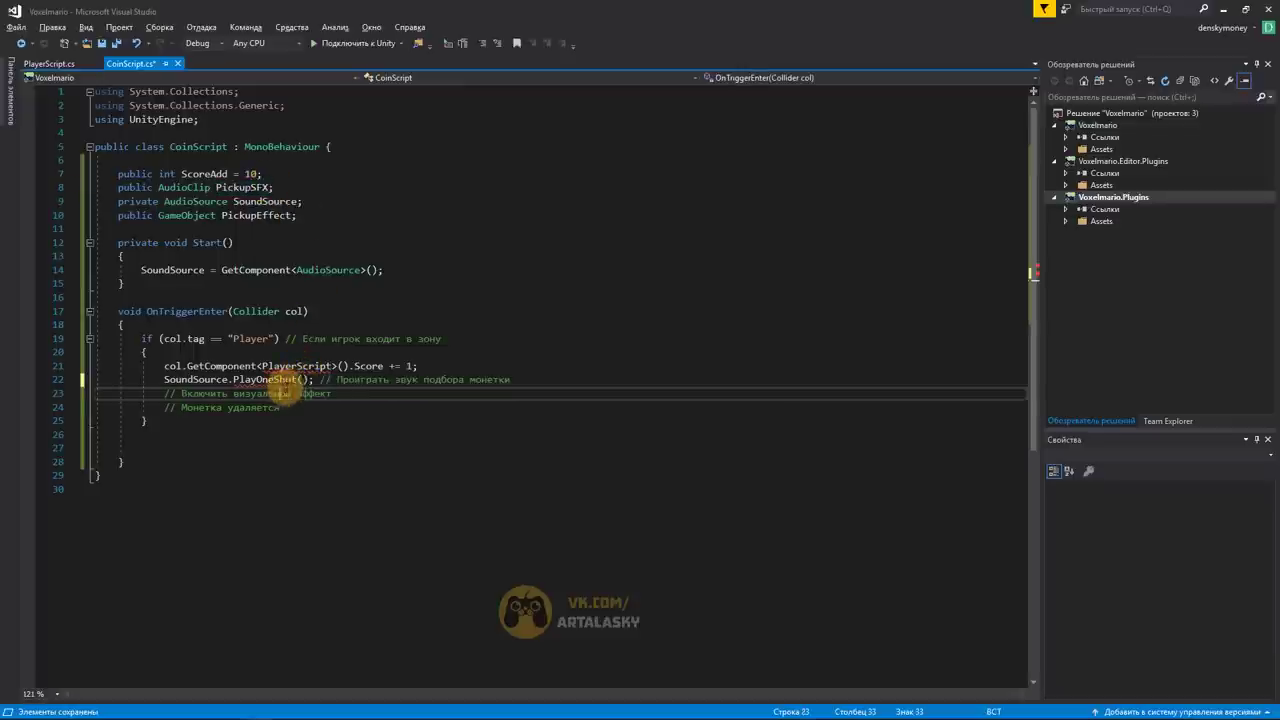
pyautogui.hotkey('ctrl', 'v')
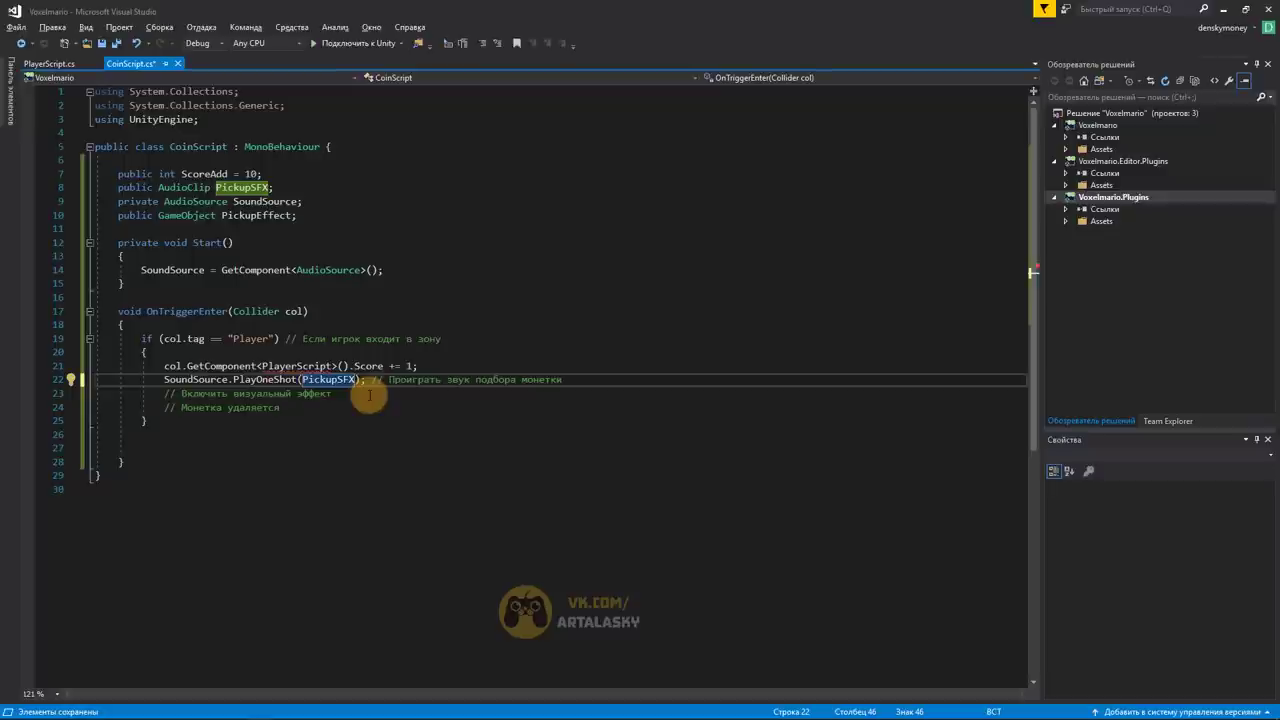
# Slide Coin (4) along X, switch to the Scale tool, and place it further back
pyautogui.hotkey('alt', 'Tab')
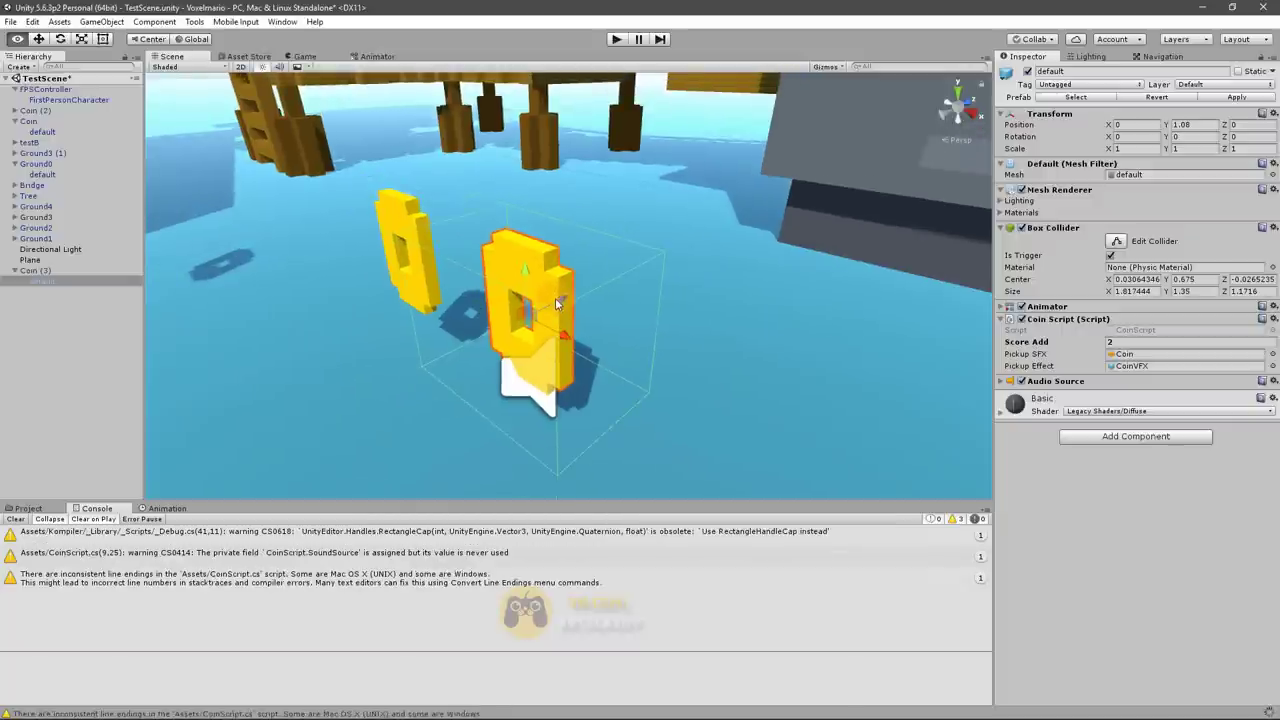
pyautogui.press('w')
pyautogui.moveTo(574, 324)
pyautogui.mouseDown()
pyautogui.moveTo(790, 410)
pyautogui.moveTo(810, 360)
pyautogui.mouseUp()
pyautogui.click(540, 333)
pyautogui.press('r')
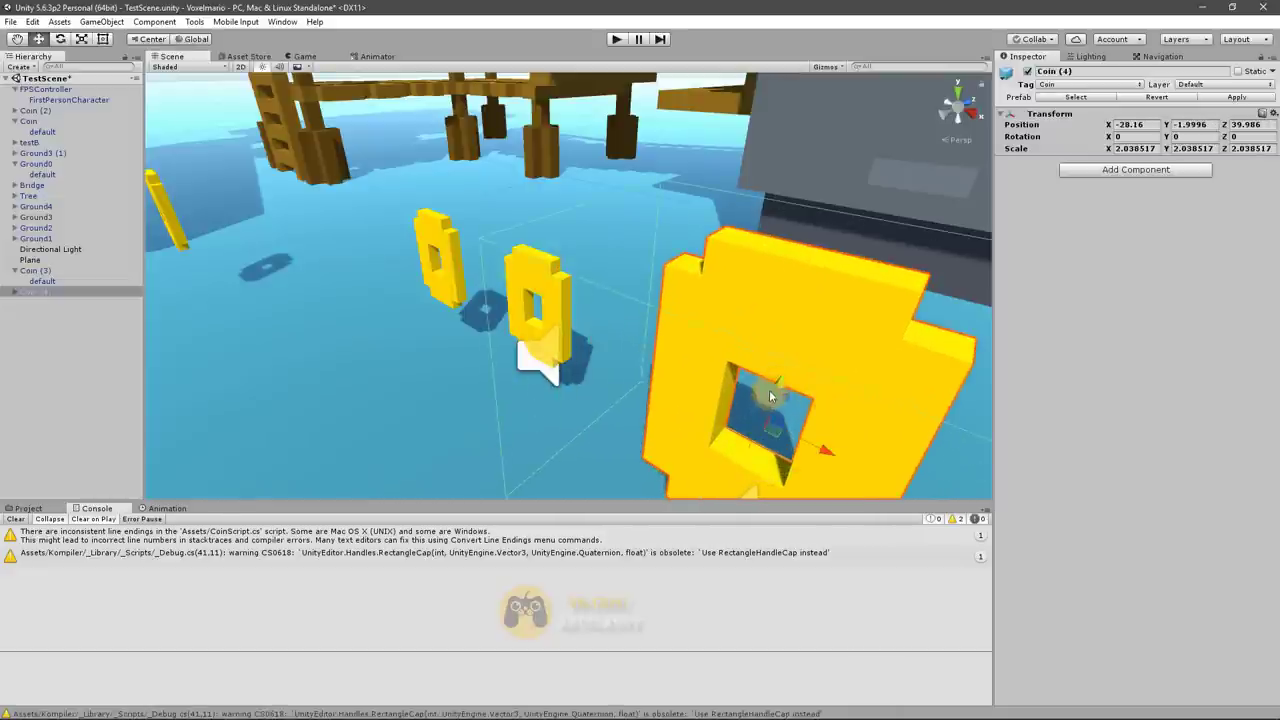
pyautogui.scroll(-3, 810, 360)
pyautogui.scroll(-2, 810, 360)
pyautogui.moveTo(708, 300)
pyautogui.mouseDown()
pyautogui.moveTo(852, 231)
pyautogui.moveTo(855, 244)
pyautogui.mouseUp()
# Set the Coin Script's Score Add to 10 and choose Jump as the Pickup SFX
pyautogui.press('r')
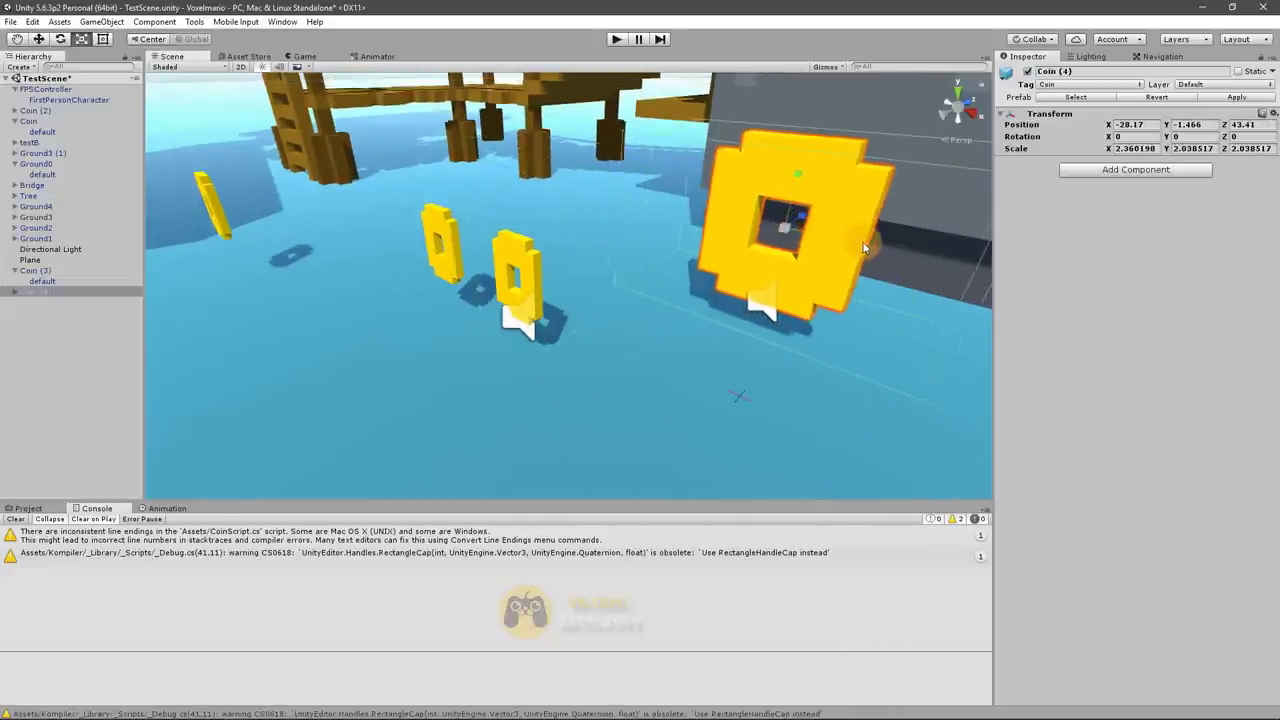
pyautogui.press('w')
pyautogui.click(843, 214)
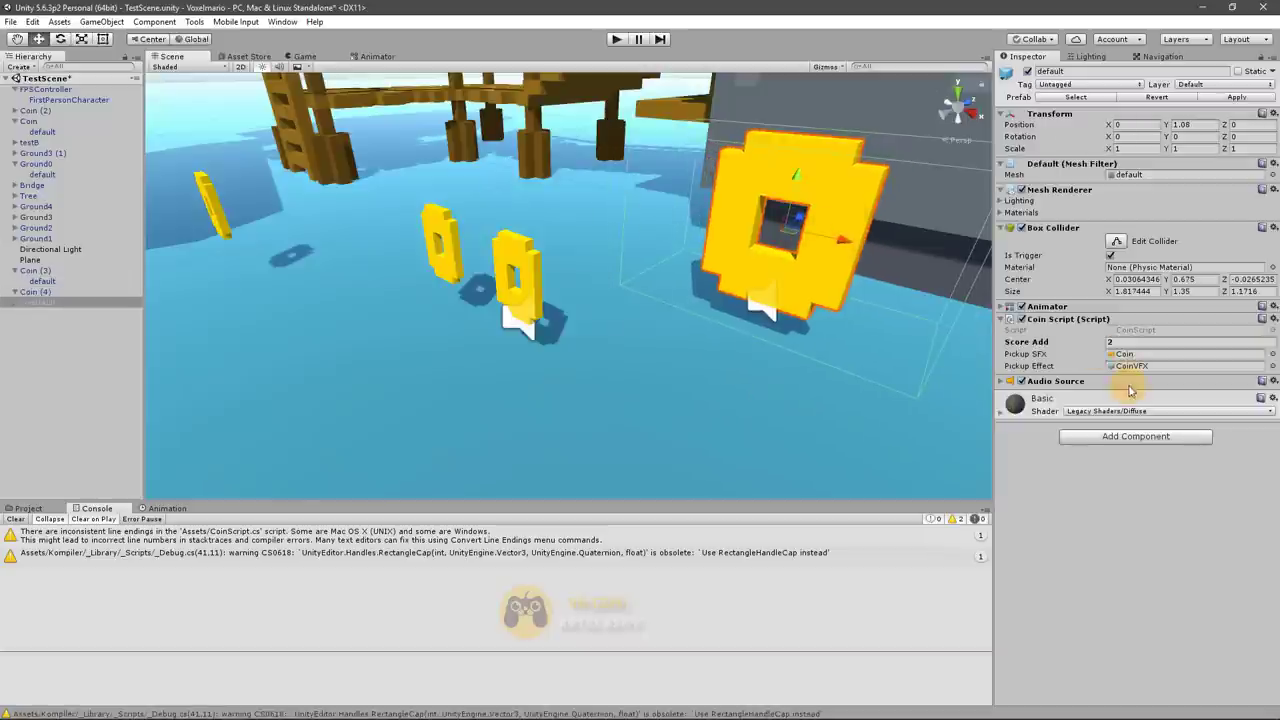
pyautogui.click(1125, 347)
pyautogui.write('10')
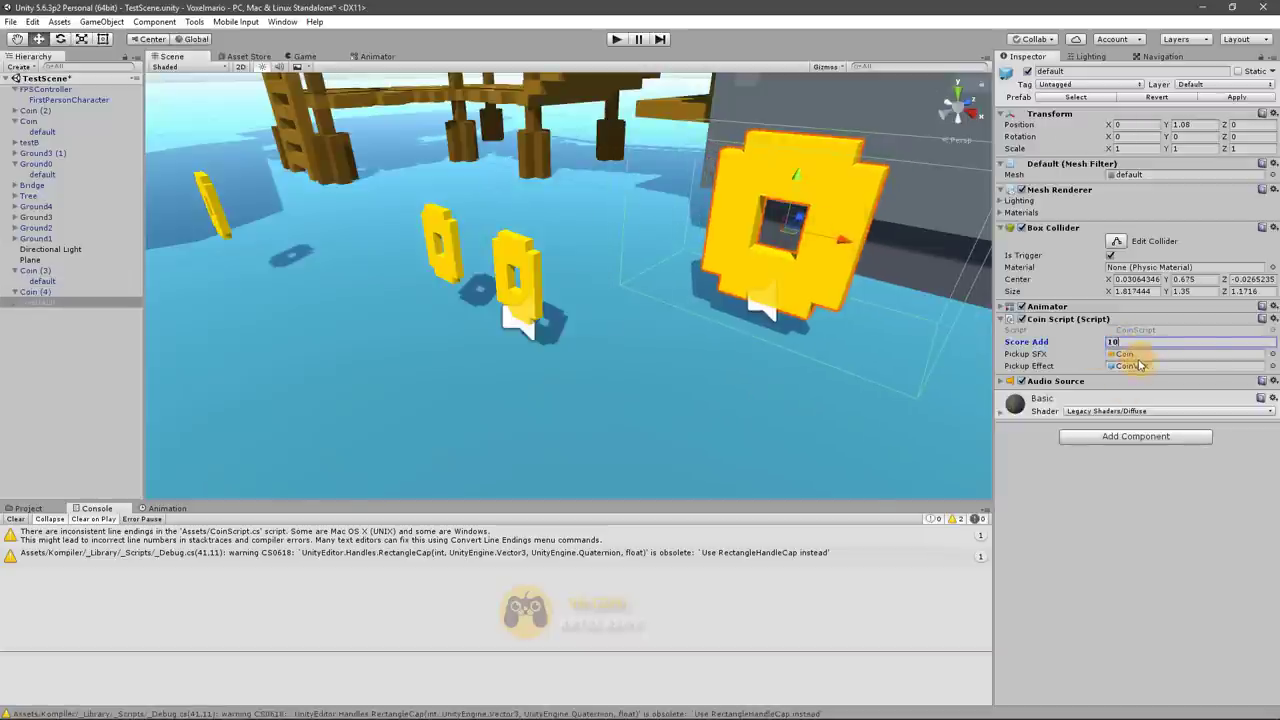
pyautogui.click(1272, 354)
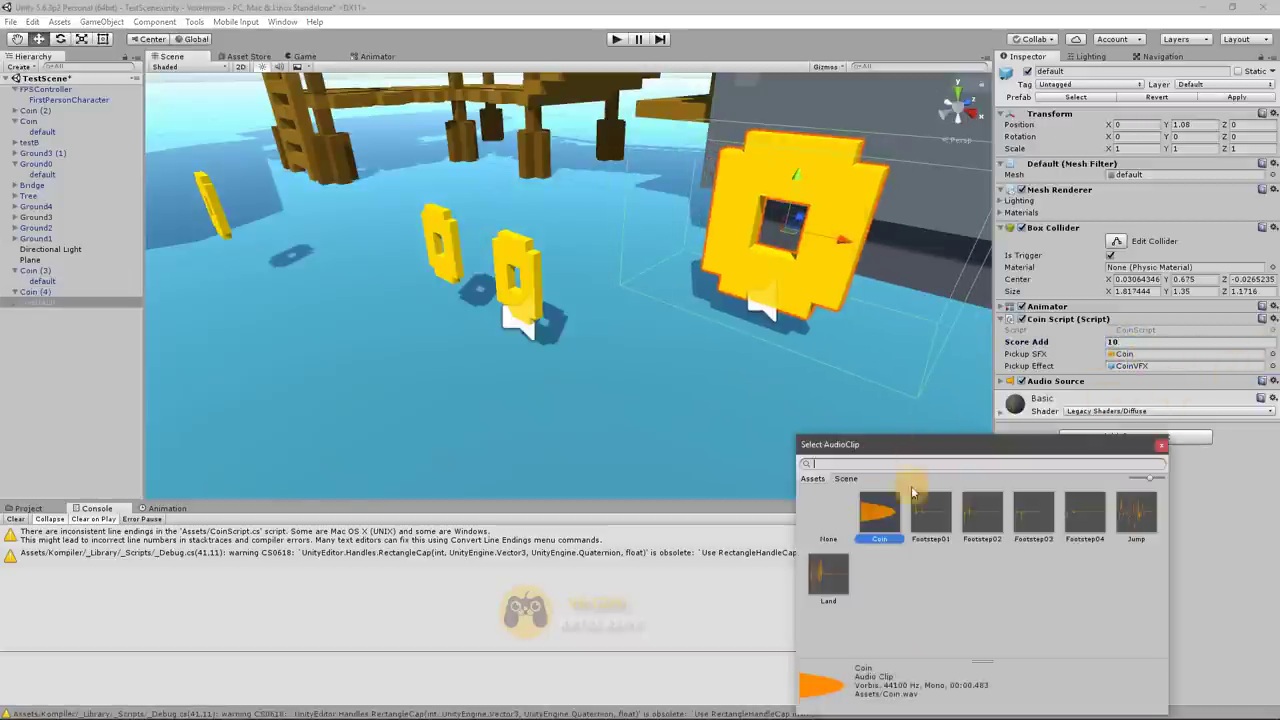
pyautogui.click(938, 512)
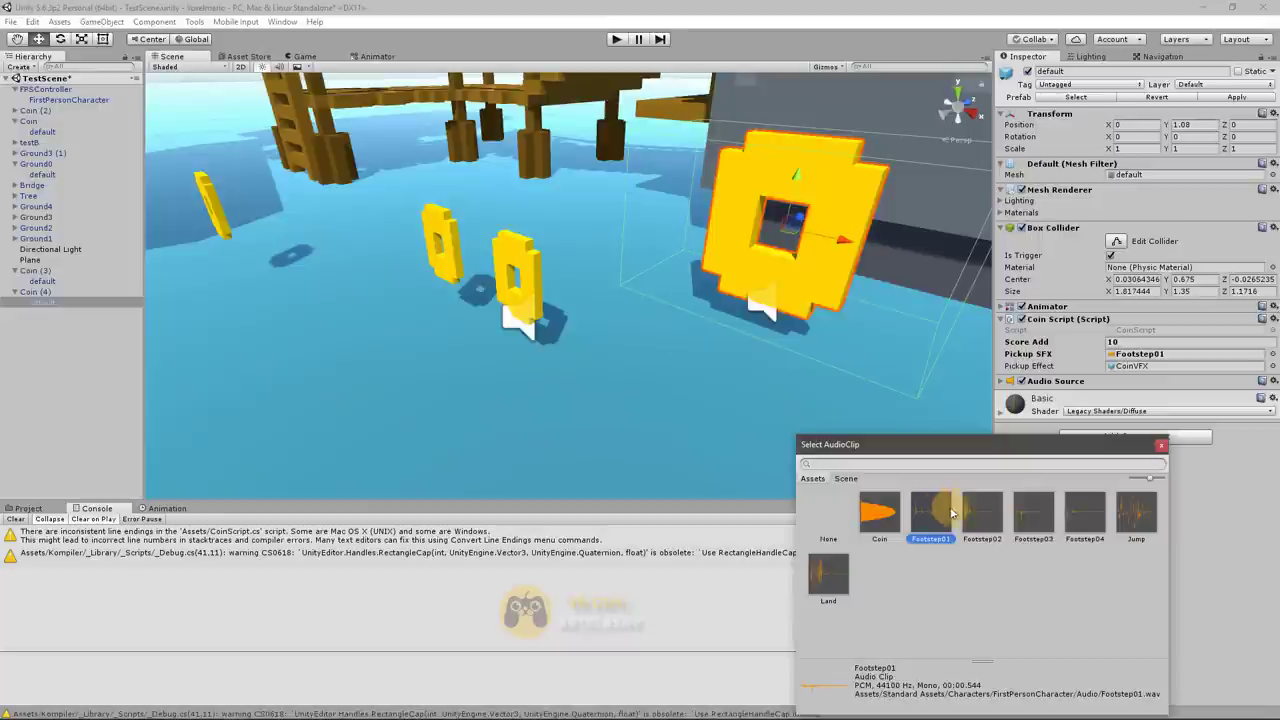
pyautogui.click(1137, 514)
pyautogui.click(1161, 444)
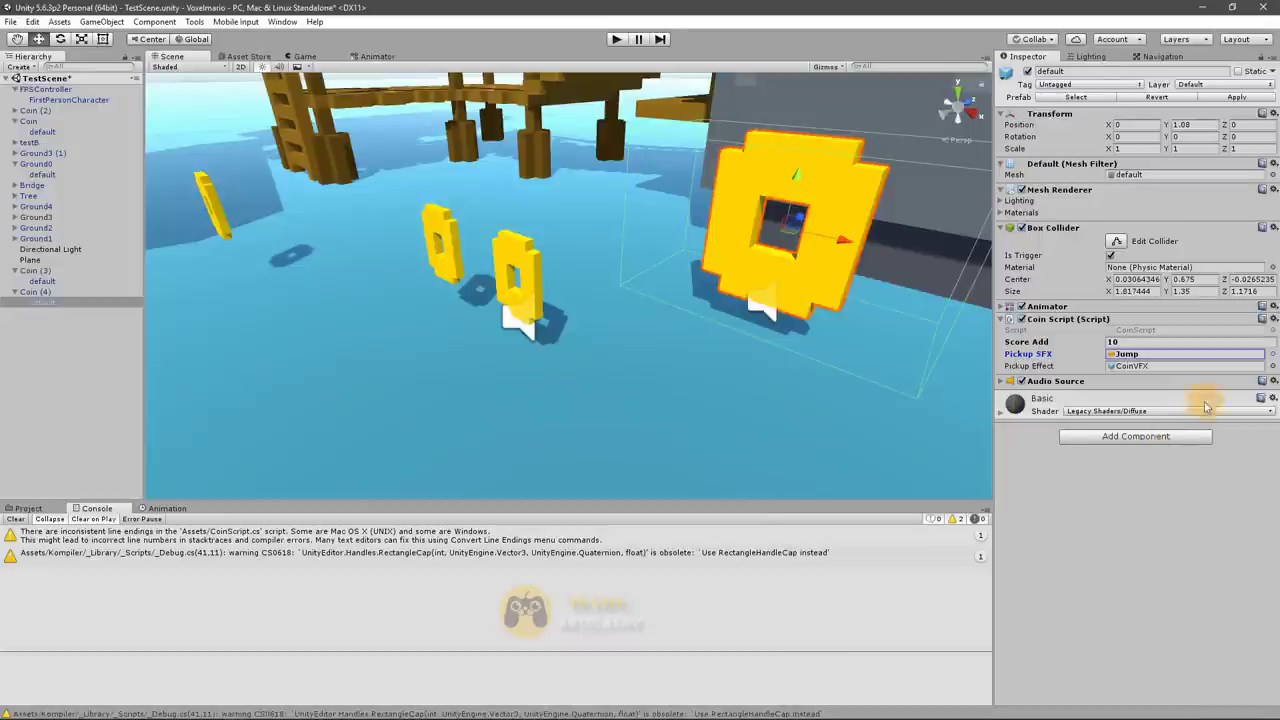
# Choose Ground1 as the Pickup Effect in place of CoinVFX
pyautogui.click(1272, 366)
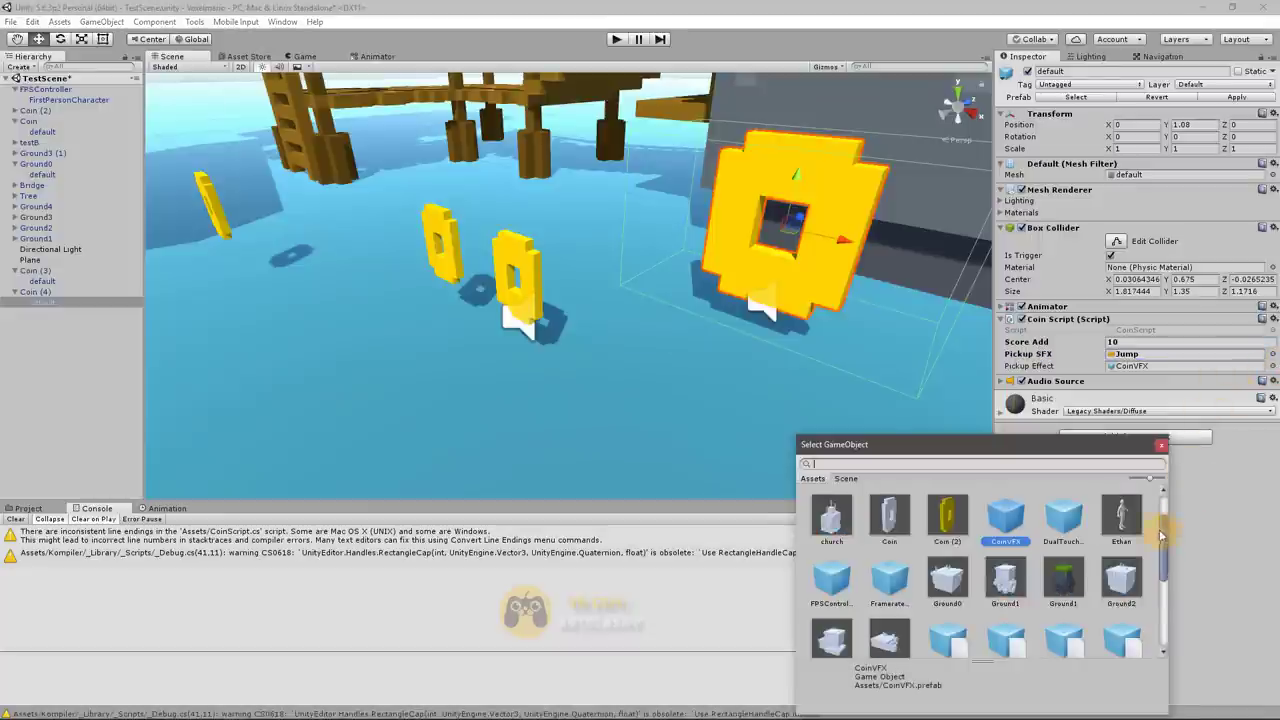
pyautogui.scroll(-5, 1158, 538)
pyautogui.scroll(2, 1150, 538)
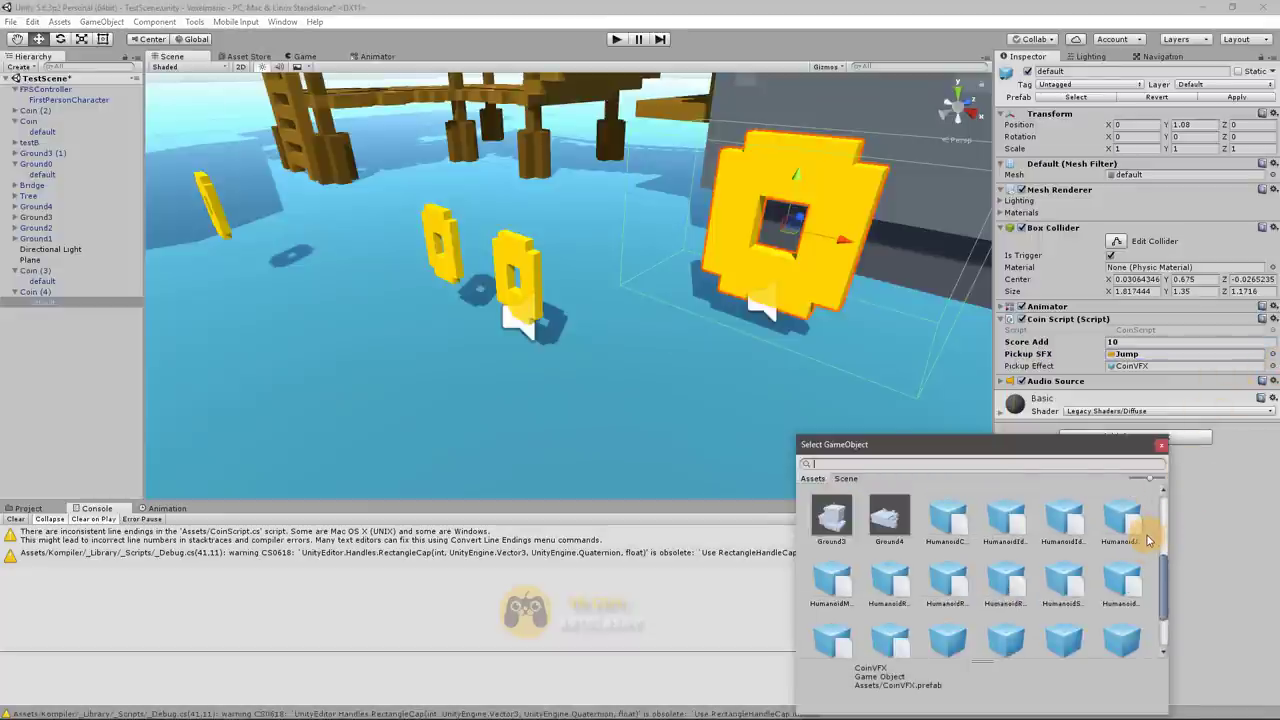
pyautogui.scroll(1, 1140, 540)
pyautogui.scroll(2, 1132, 542)
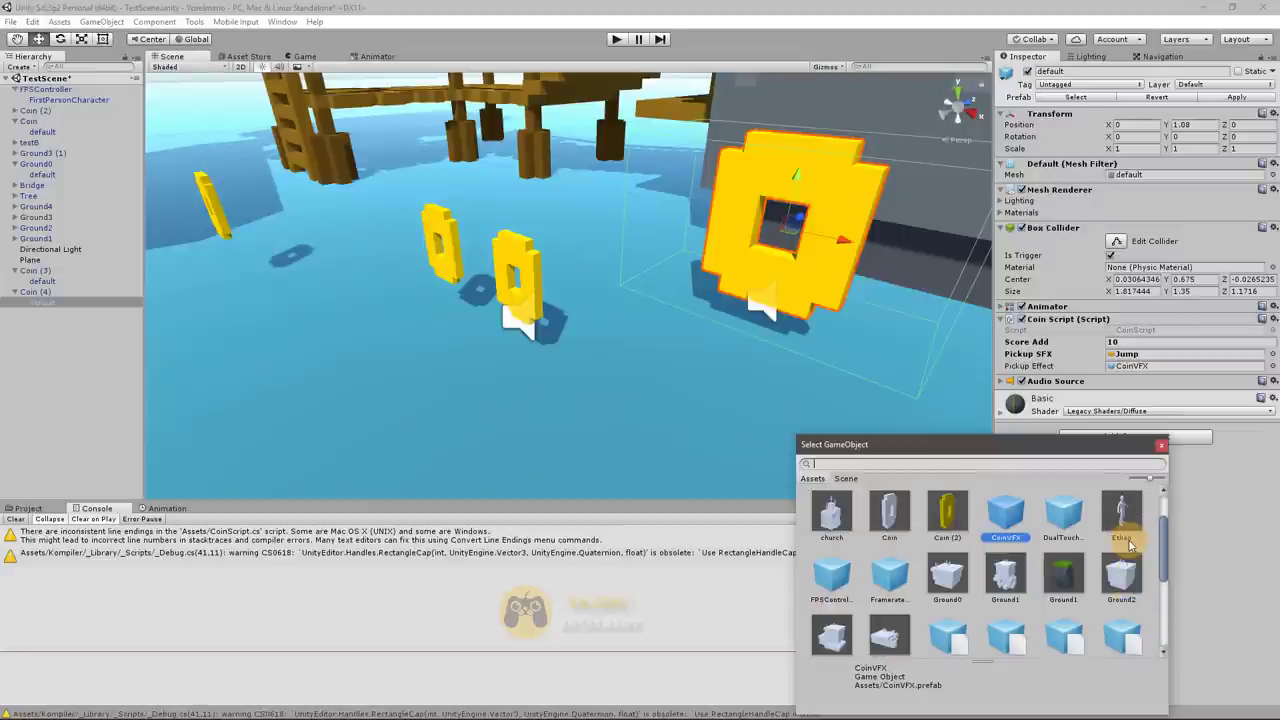
pyautogui.click(1075, 580)
pyautogui.click(1162, 446)
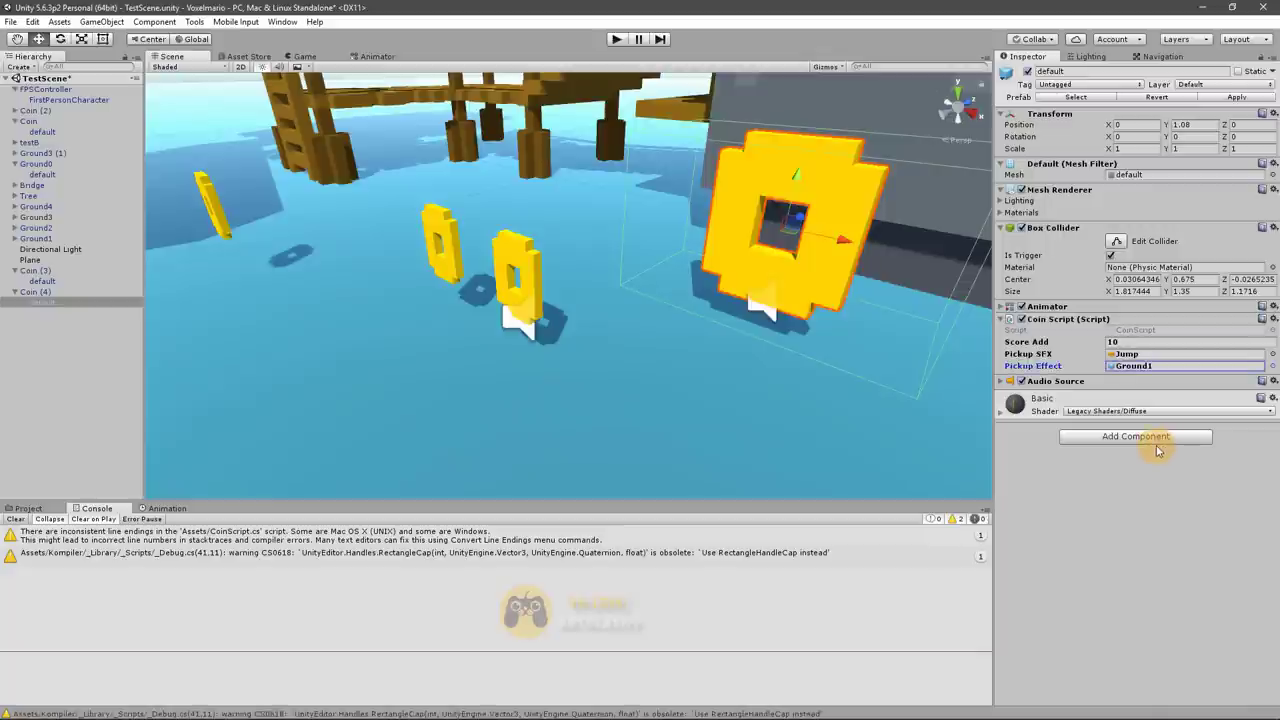
pyautogui.moveTo(717, 264)
pyautogui.mouseDown(button='right')
pyautogui.moveTo(844, 100)
pyautogui.moveTo(755, 264)
pyautogui.mouseUp(button='right')
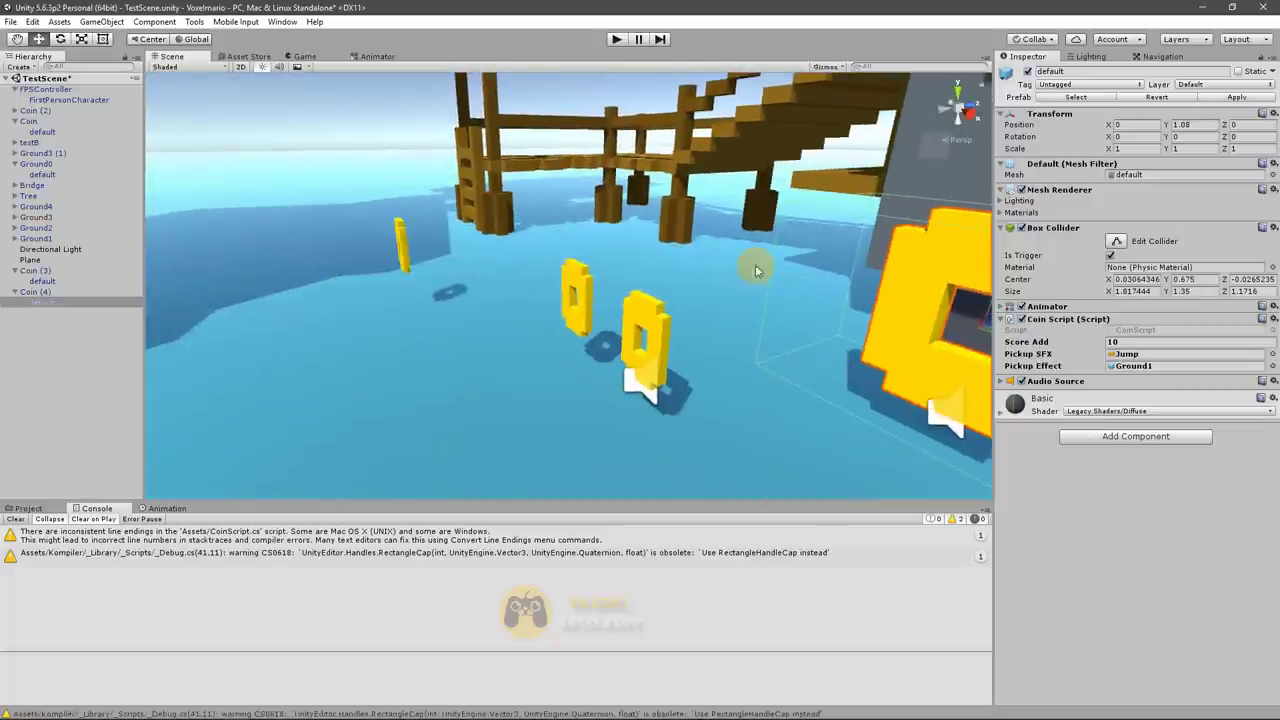
# Save Coin (4) as a prefab in the root Assets folder
pyautogui.press('f')
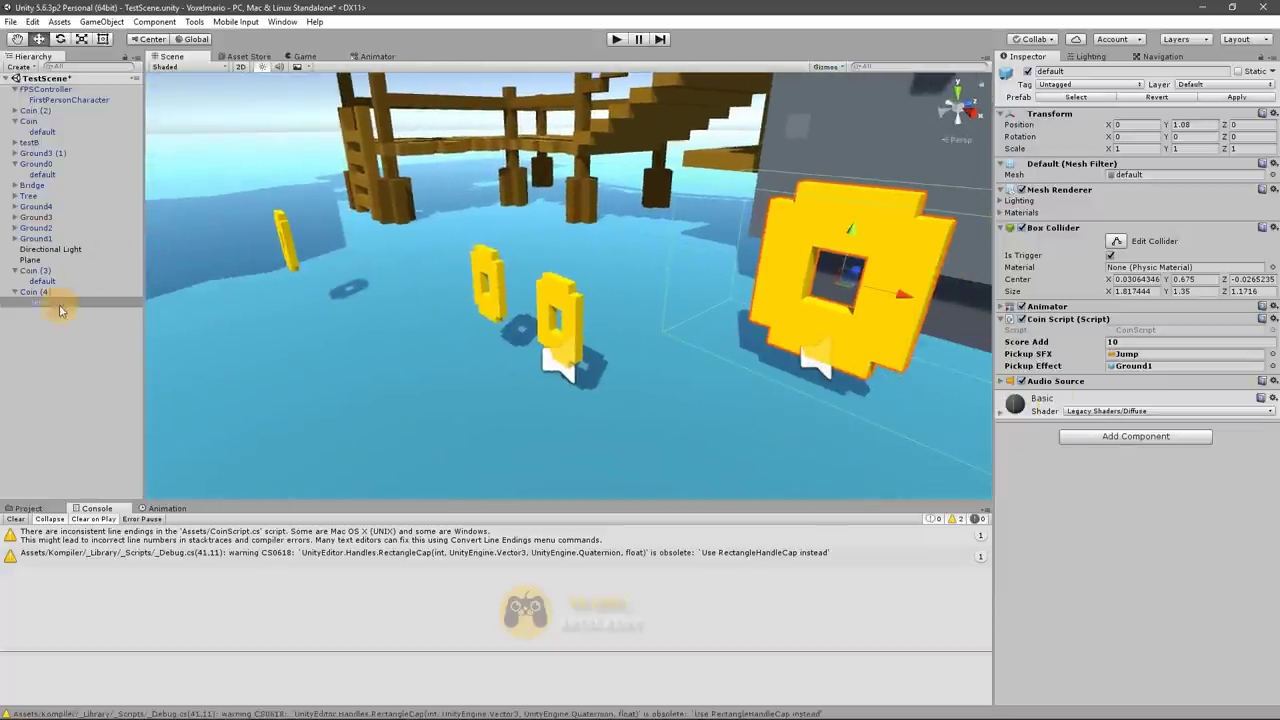
pyautogui.click(25, 508)
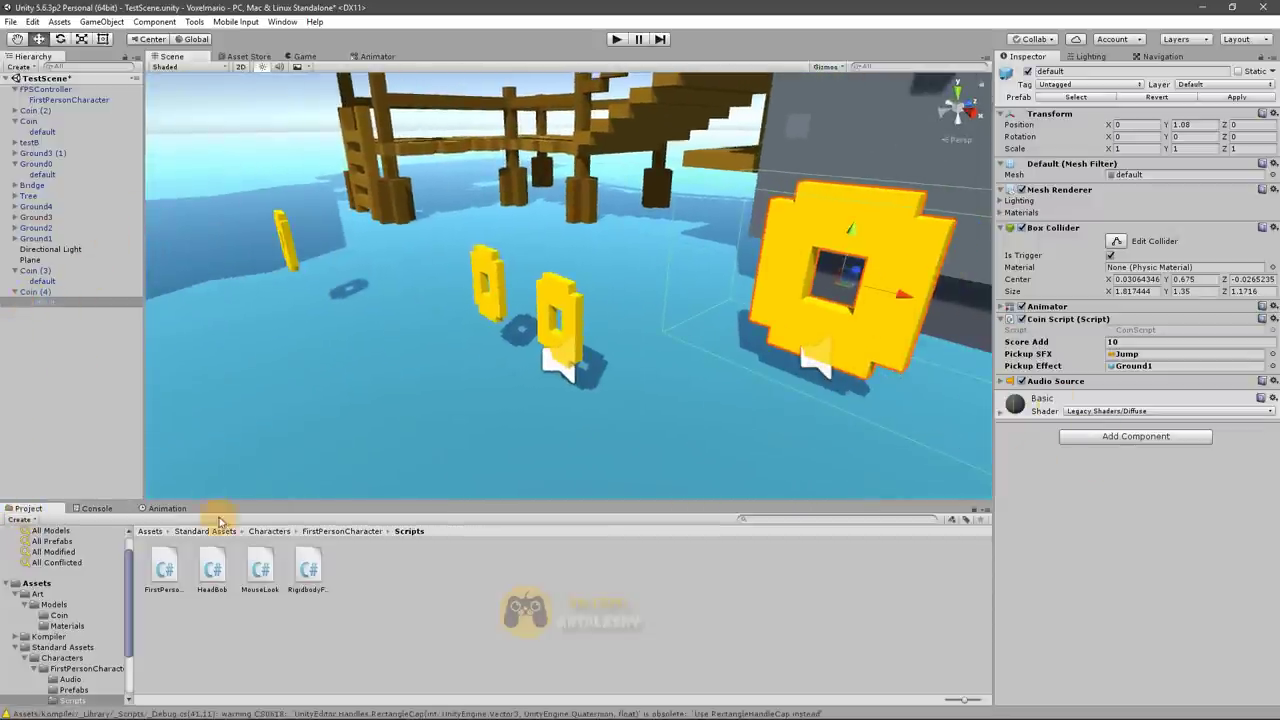
pyautogui.click(148, 530)
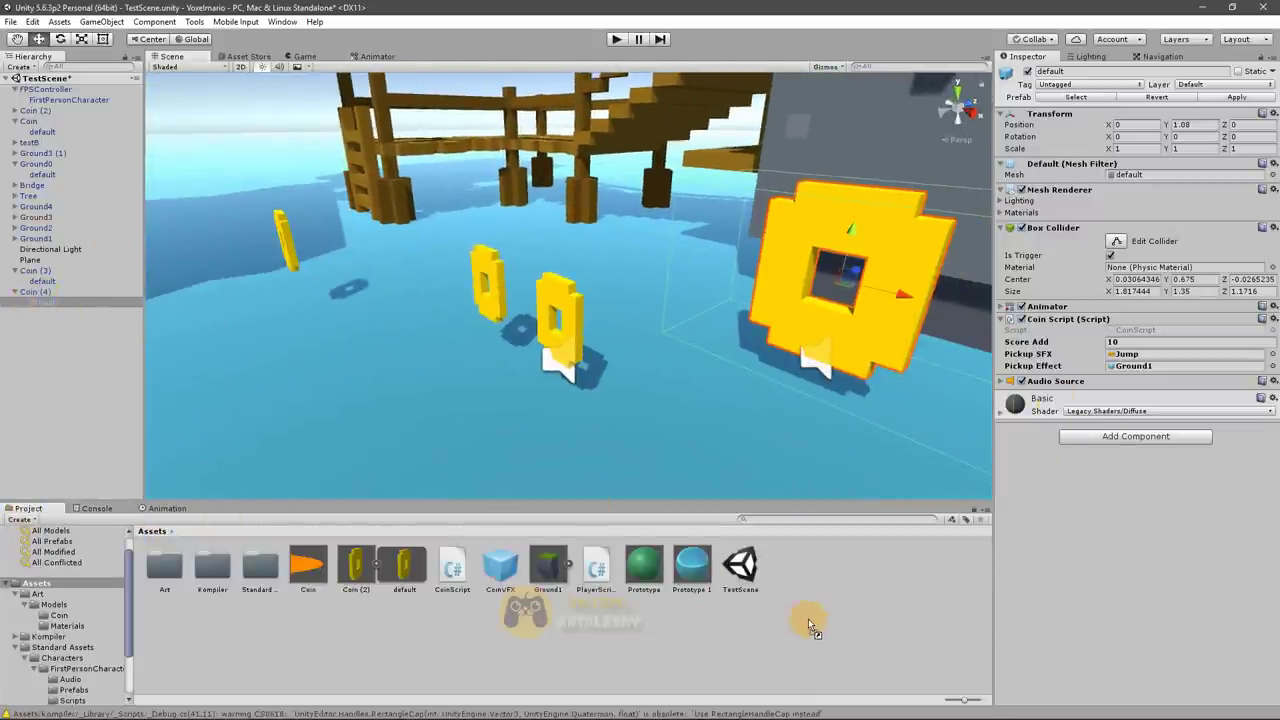
pyautogui.moveTo(808, 618); pyautogui.dragTo(808, 618)
pyautogui.moveTo(523, 449); pyautogui.dragTo(480, 520, button='right')
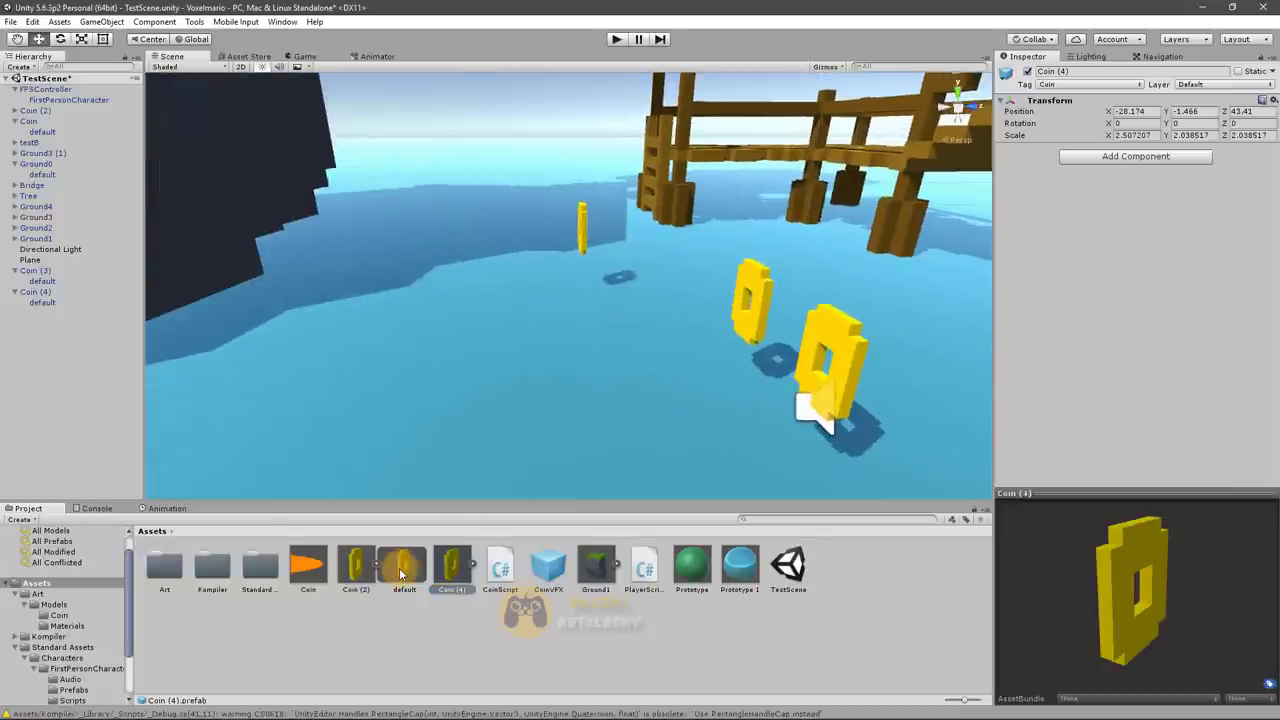
# Place two test copies of the coin prefab, undo them, and reselect Coin (4)'s mesh
pyautogui.moveTo(356, 565); pyautogui.dragTo(300, 375)
pyautogui.moveTo(452, 565); pyautogui.dragTo(362, 322)
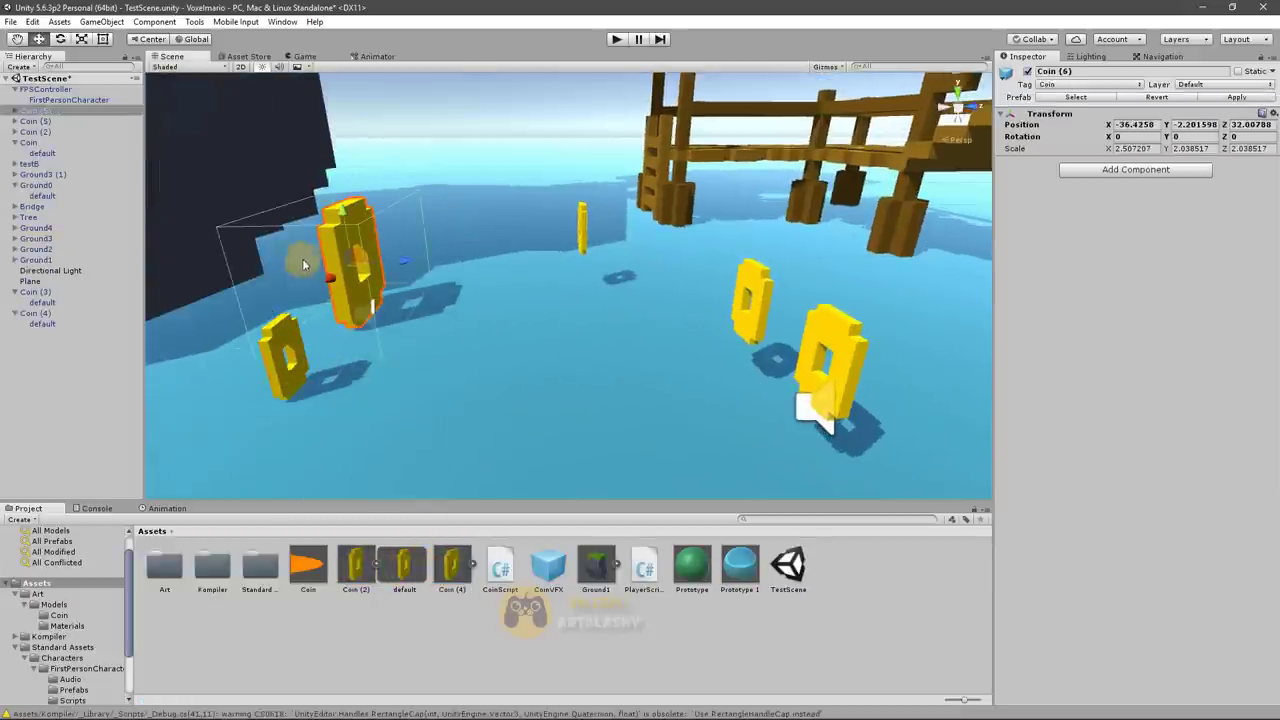
pyautogui.hotkey('ctrl', 'z')
pyautogui.hotkey('ctrl', 'z')
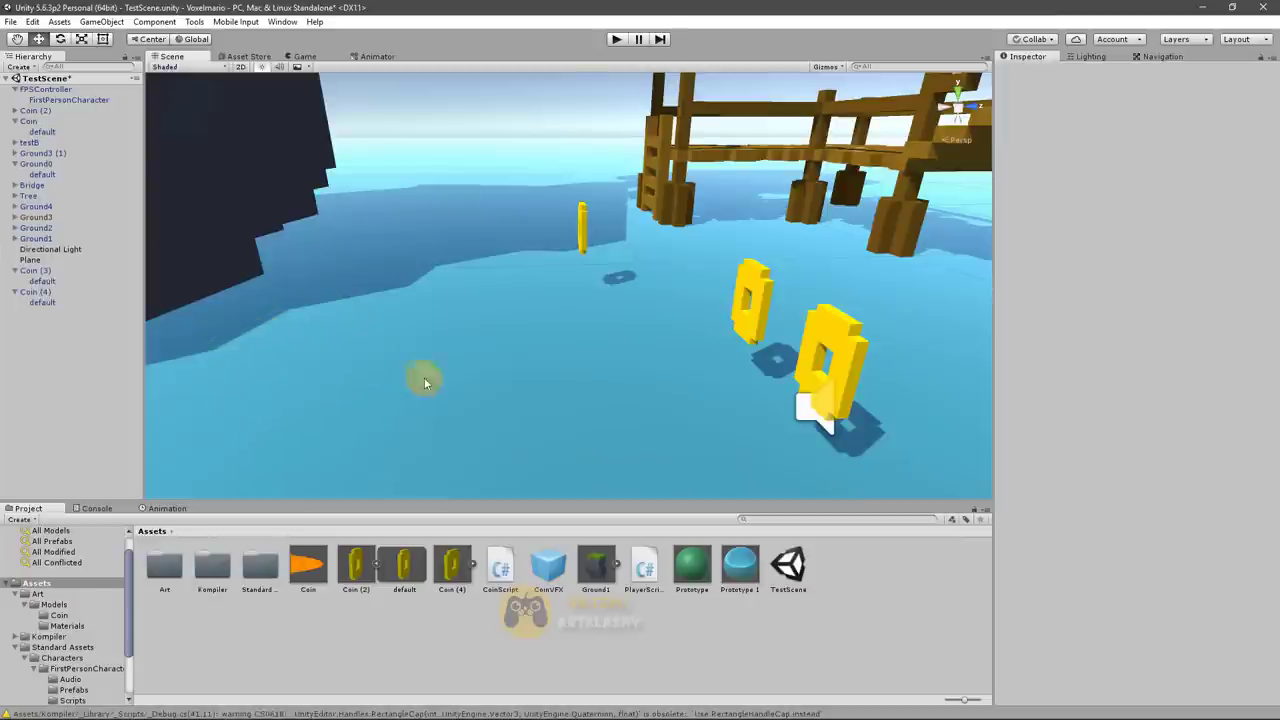
pyautogui.keyDown('alt'); pyautogui.moveTo(424, 377); pyautogui.dragTo(656, 347); pyautogui.keyUp('alt')
pyautogui.click(656, 347)
pyautogui.click(746, 324)
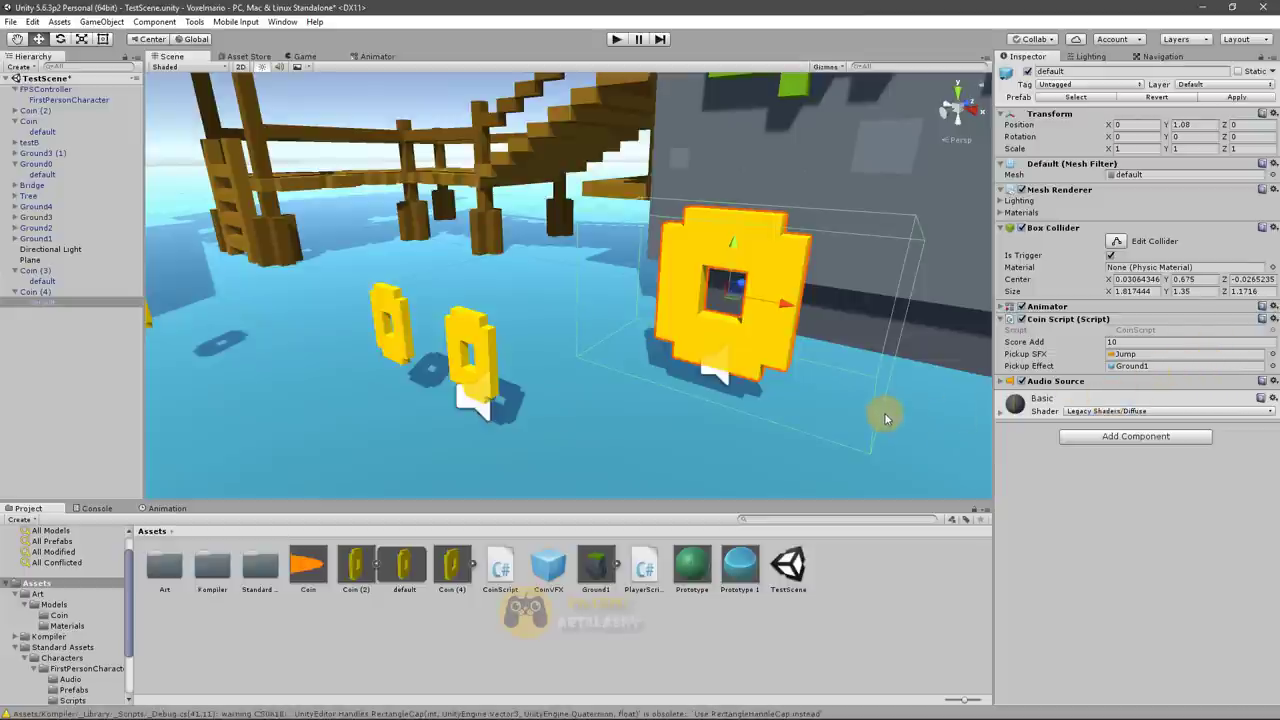
pyautogui.hotkey('alt', 'Tab')
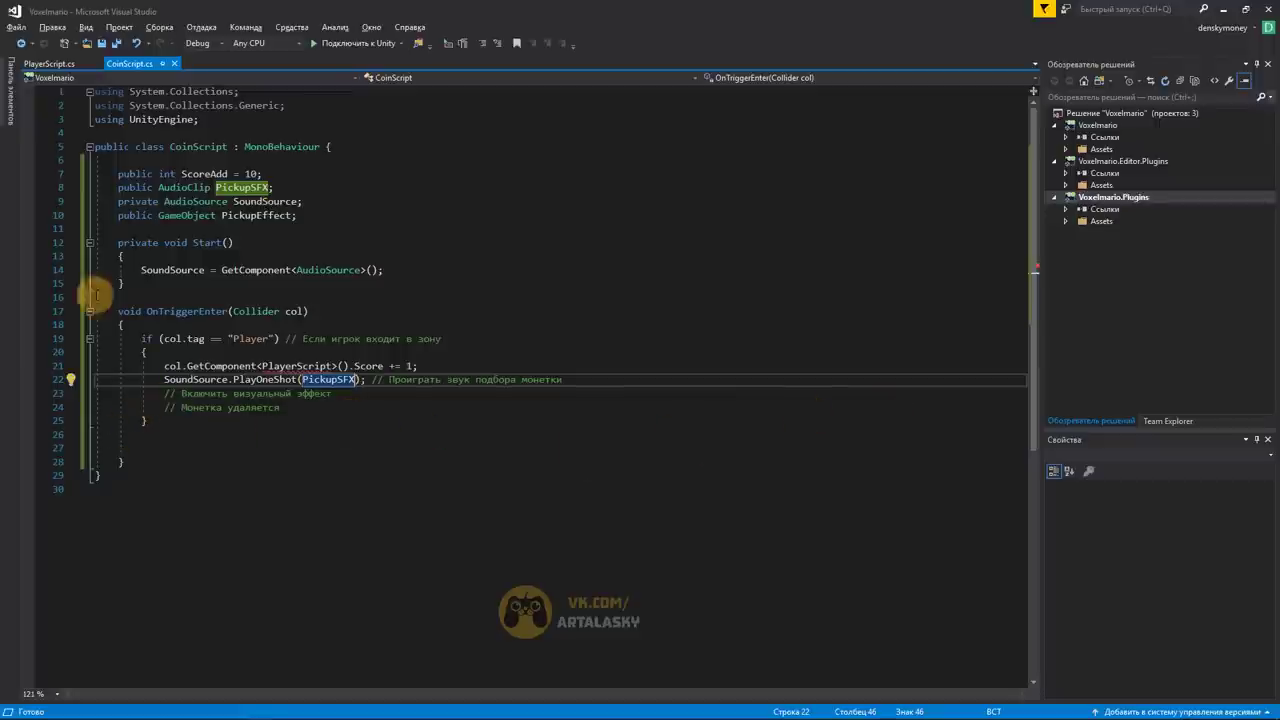
# Start an Instantiate call on line 23 with the pasted PickupEffect and 'transform' as arguments
pyautogui.click(166, 394)
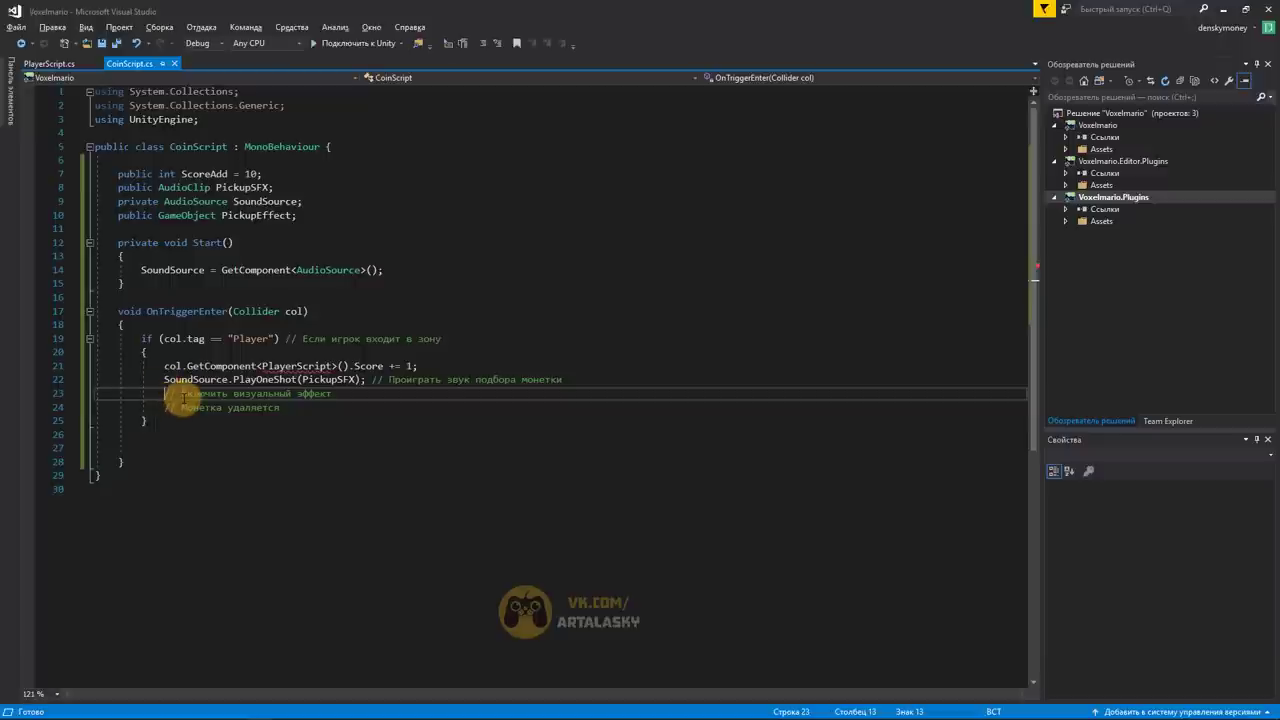
pyautogui.write('Inst')
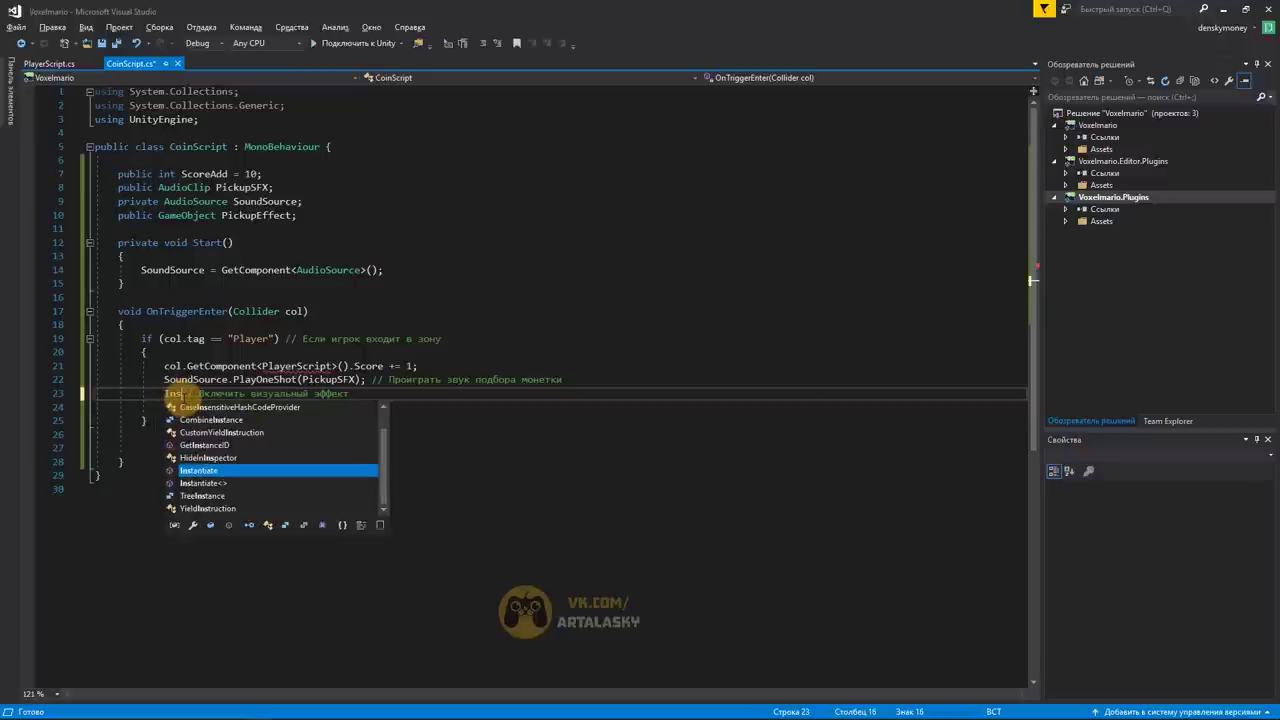
pyautogui.press('Tab')
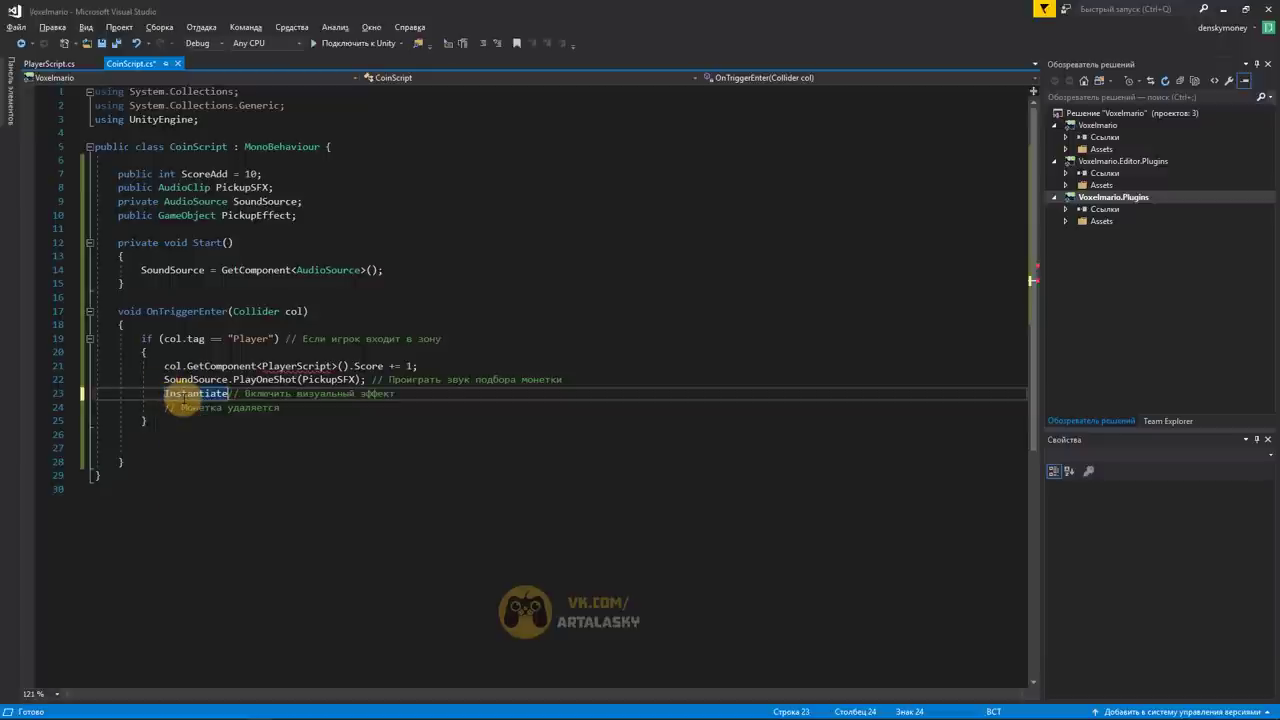
pyautogui.press('BackSpace')
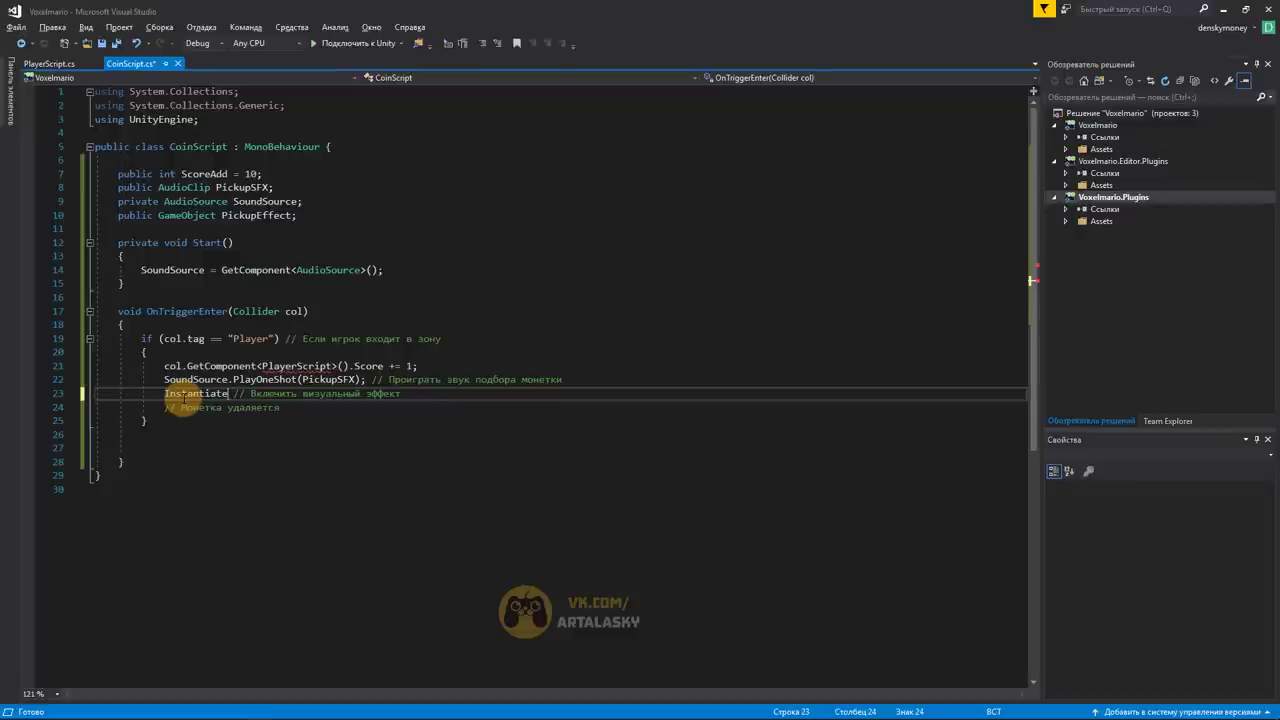
pyautogui.write('()')
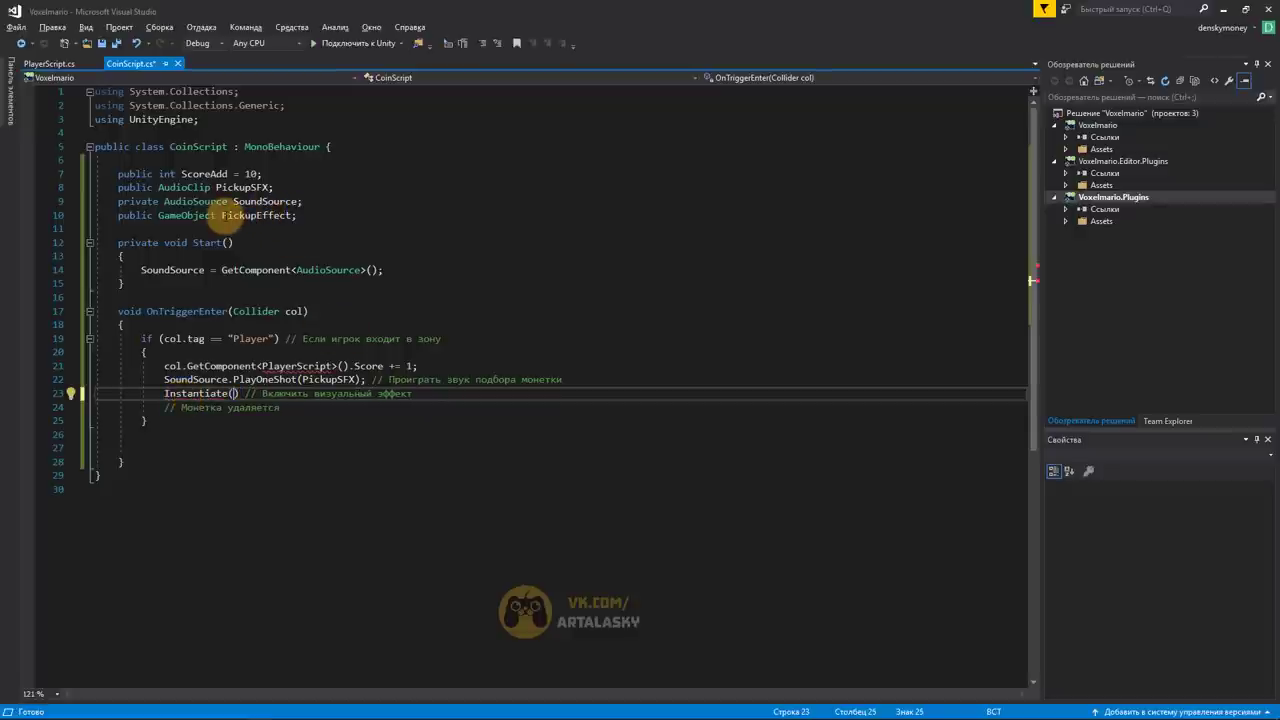
pyautogui.moveTo(216, 215); pyautogui.dragTo(266, 201)
pyautogui.click(267, 215)
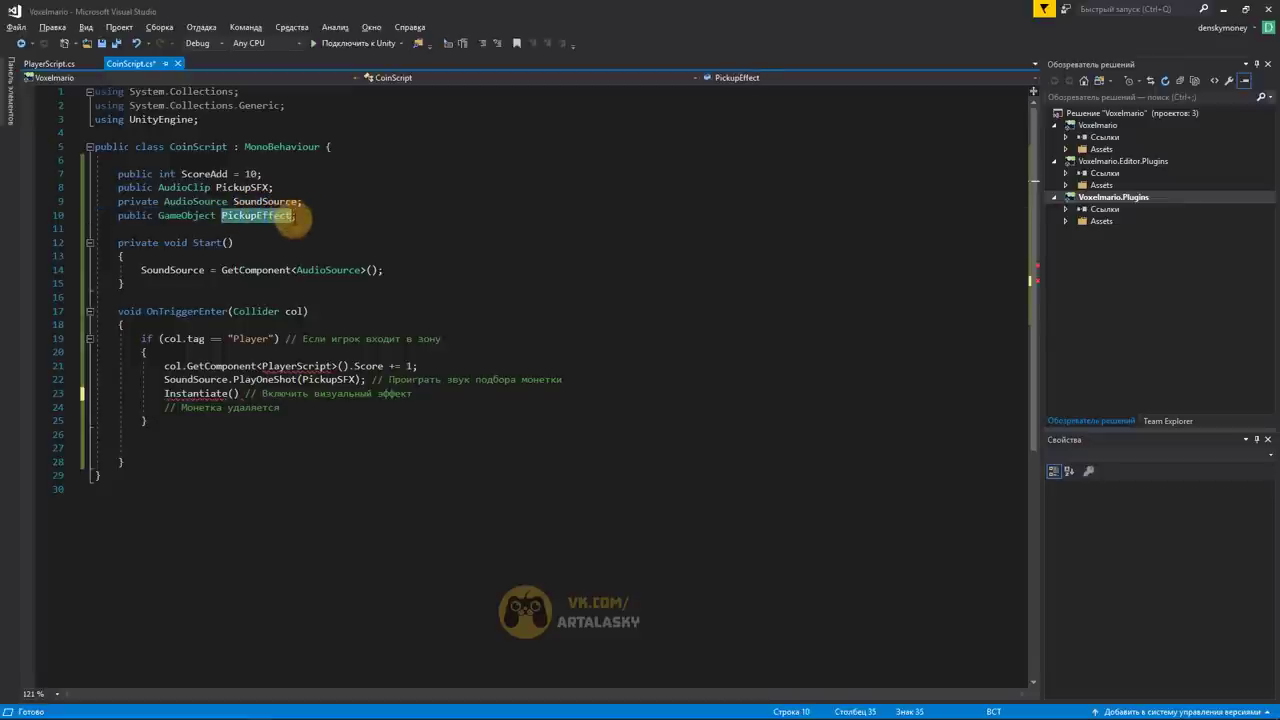
pyautogui.click(231, 393)
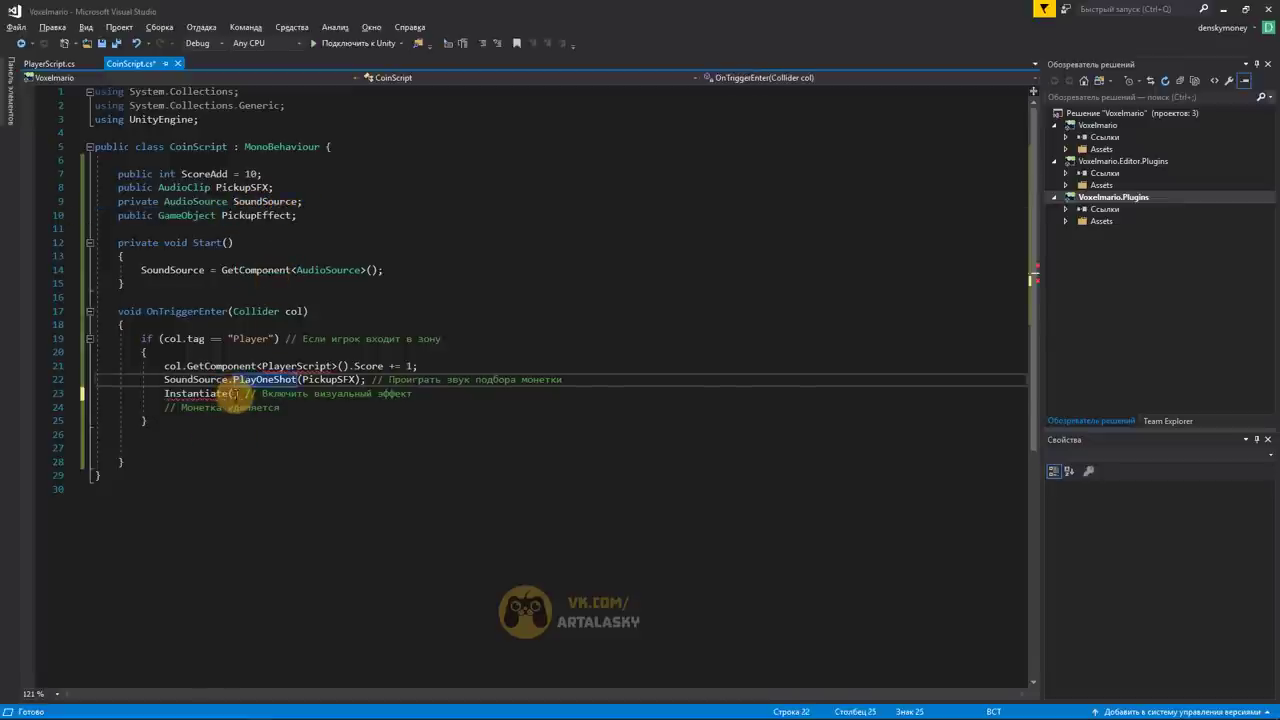
pyautogui.write('PickupEffect')
pyautogui.write(',')
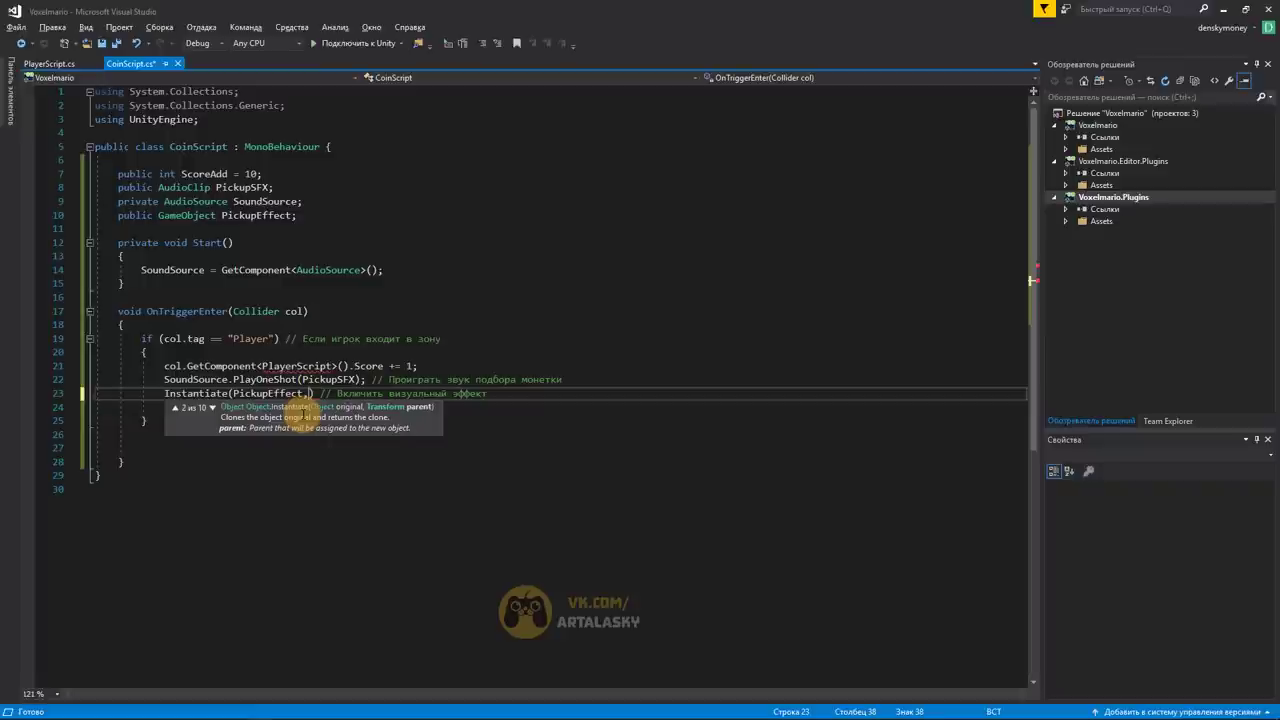
pyautogui.write('trans')
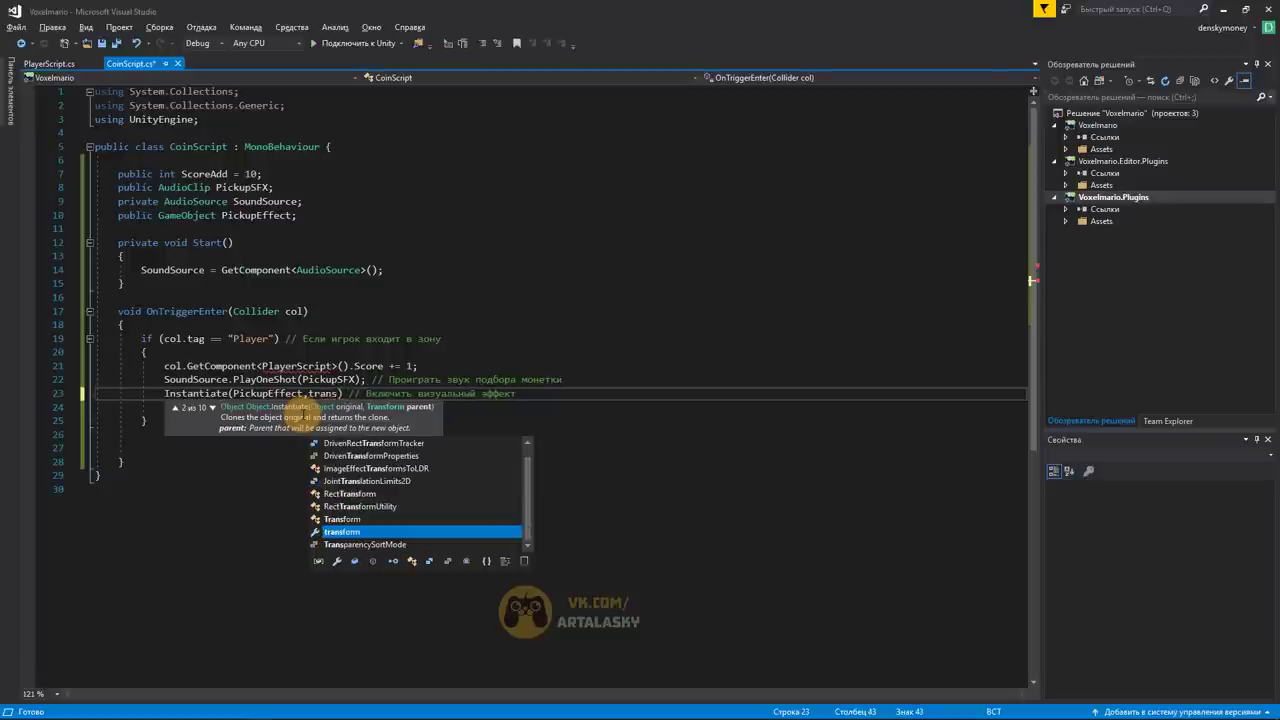
pyautogui.write('form')
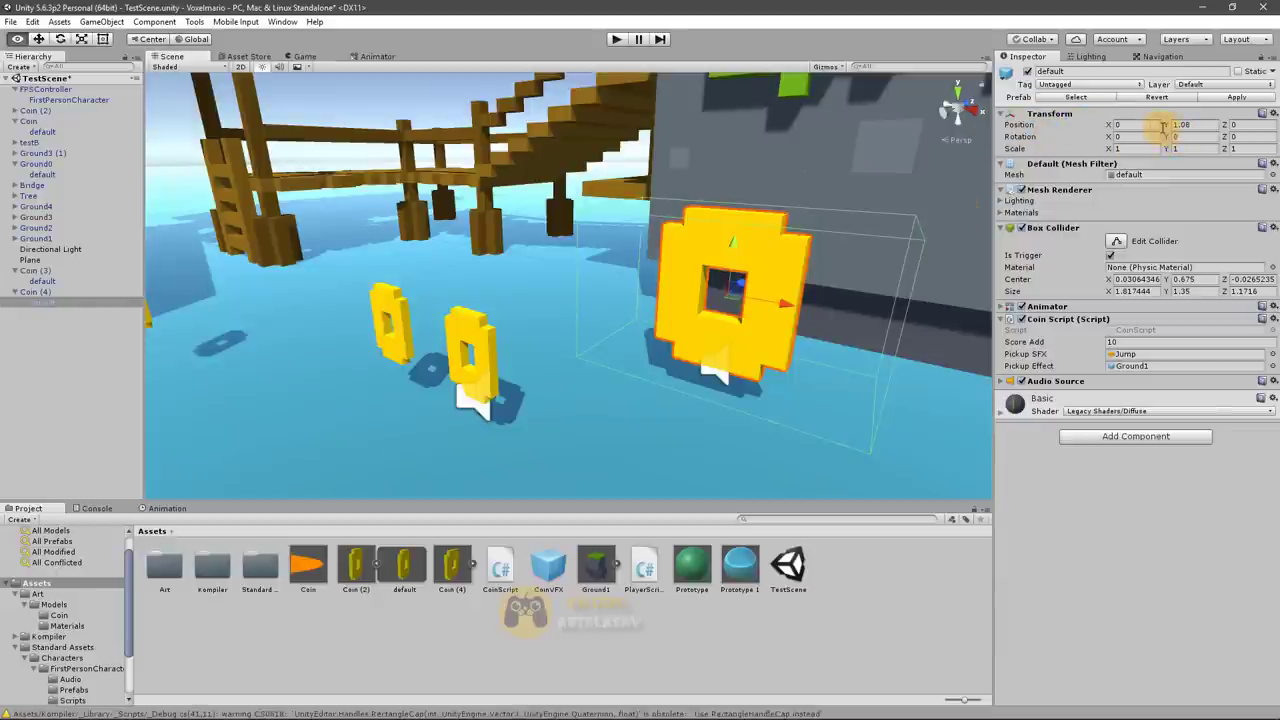
# Finish the call as Instantiate(PickupEffect, transform.position, transform.rotation);
pyautogui.hotkey('alt', 'Tab')
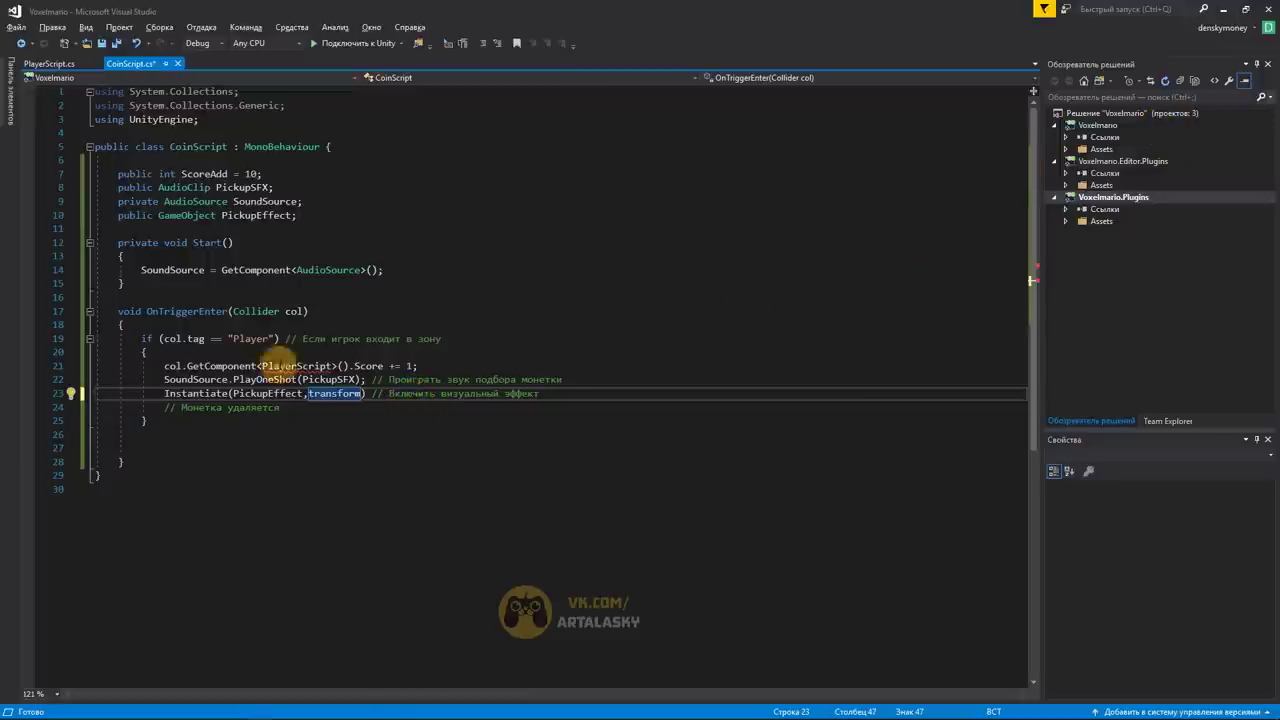
pyautogui.moveTo(214, 276)
pyautogui.moveTo(255, 272)
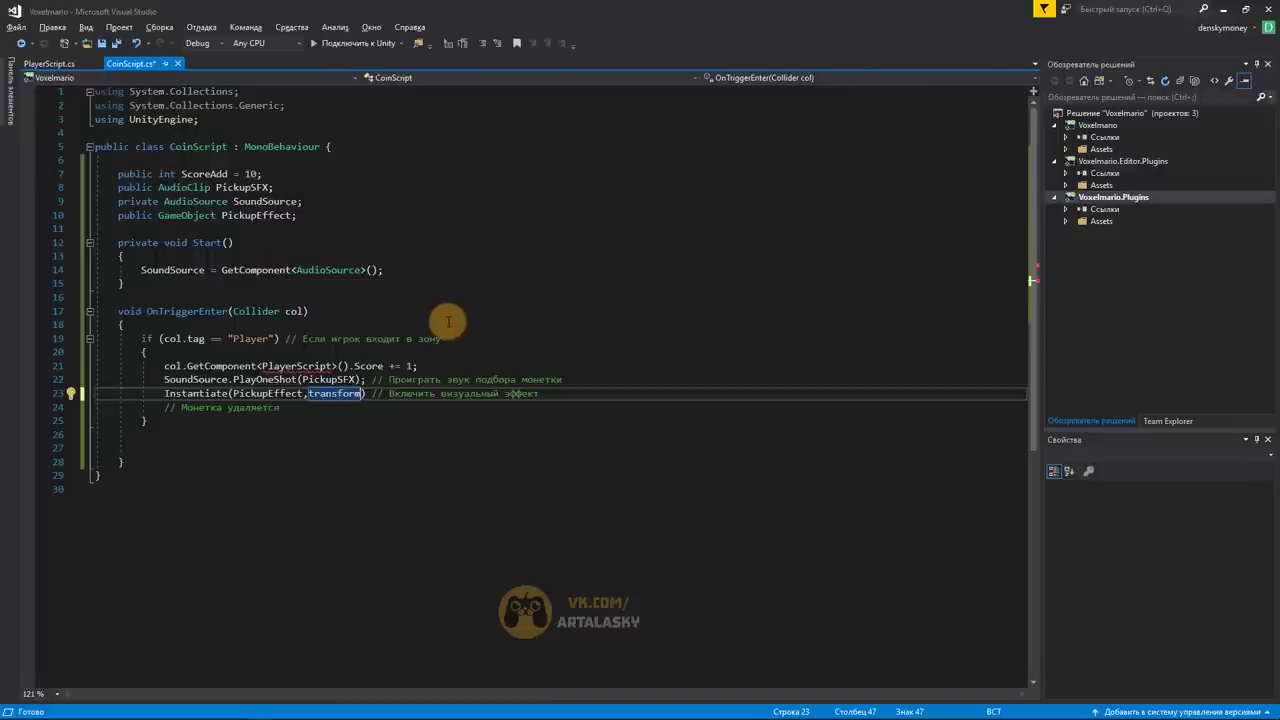
pyautogui.moveTo(352, 394)
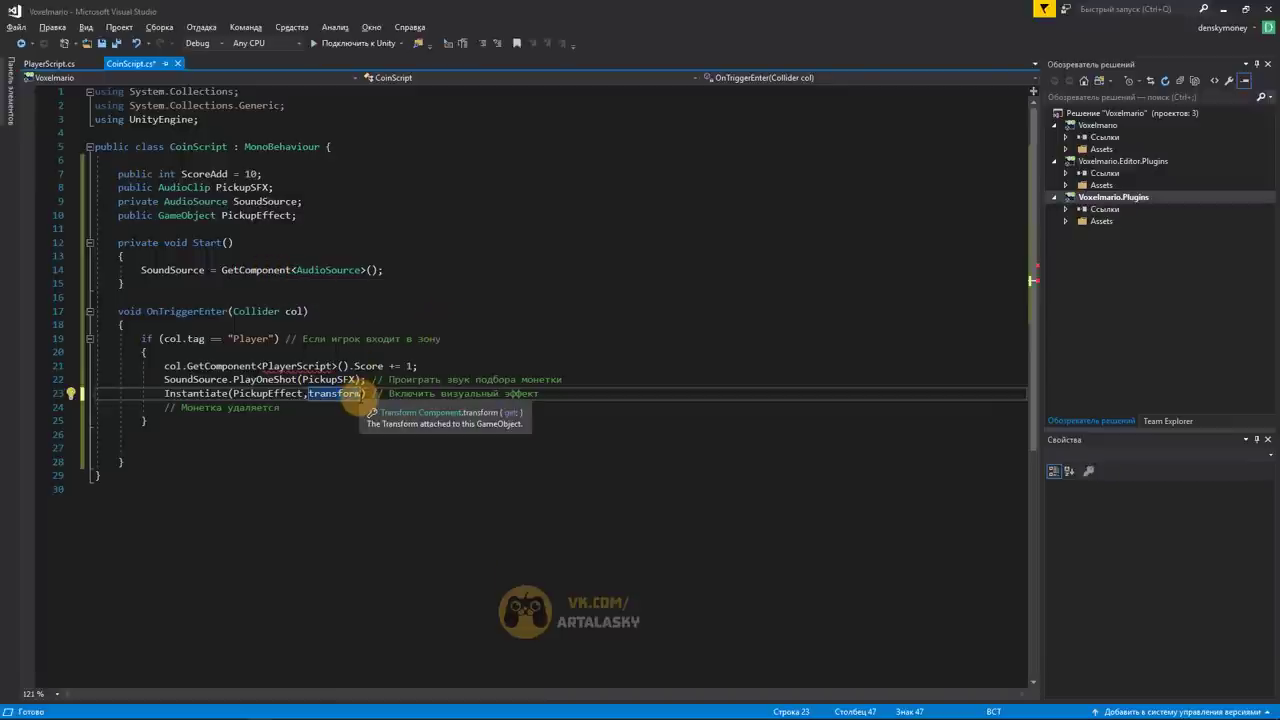
pyautogui.write('.')
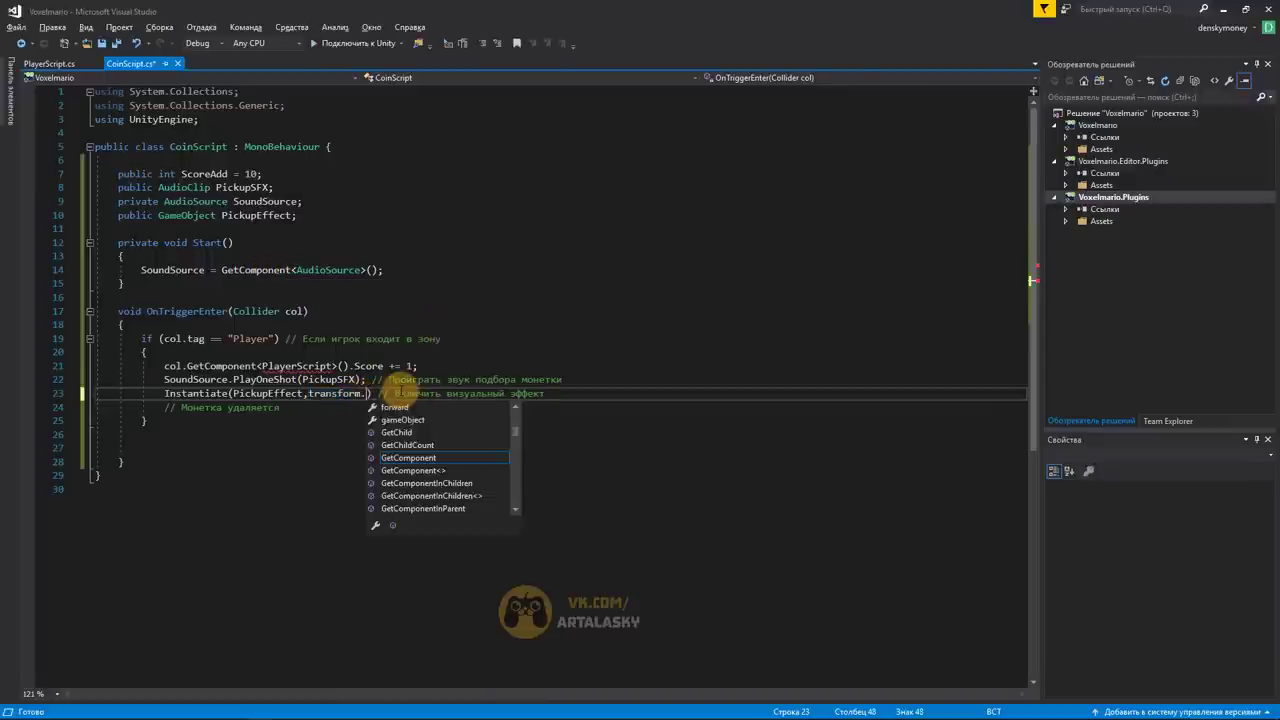
pyautogui.write('pos')
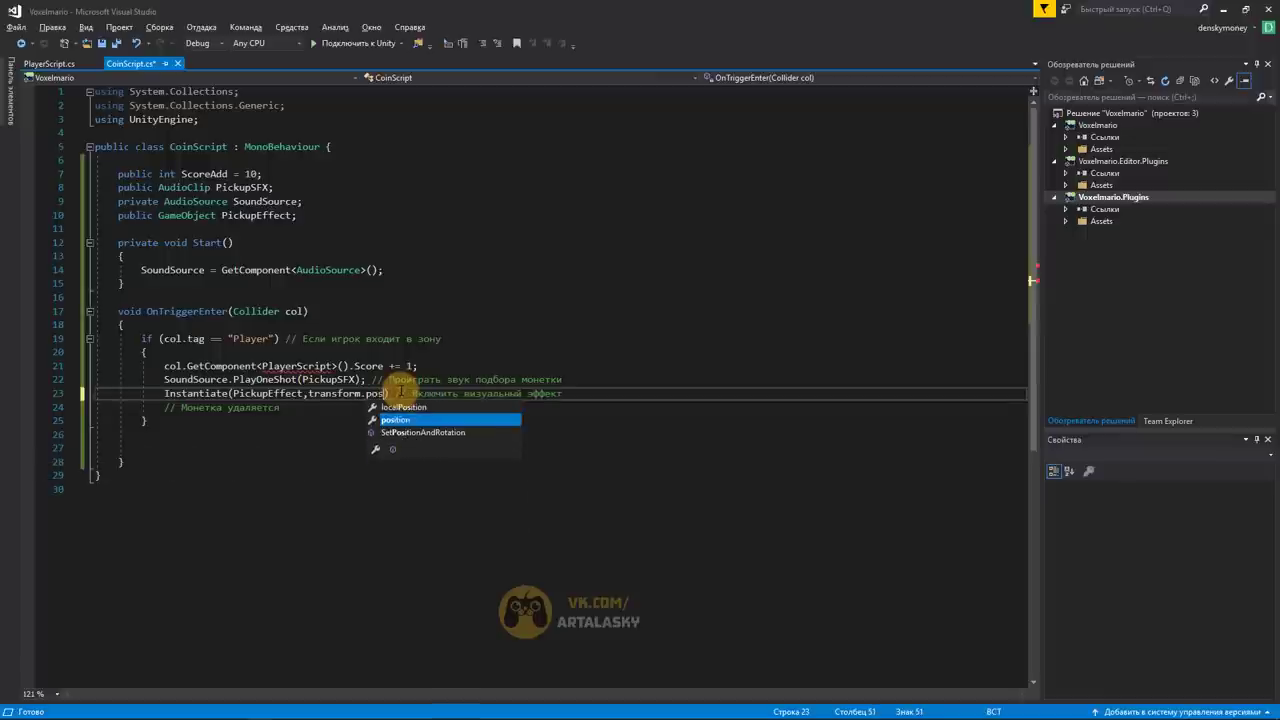
pyautogui.press('Tab')
pyautogui.write(',')
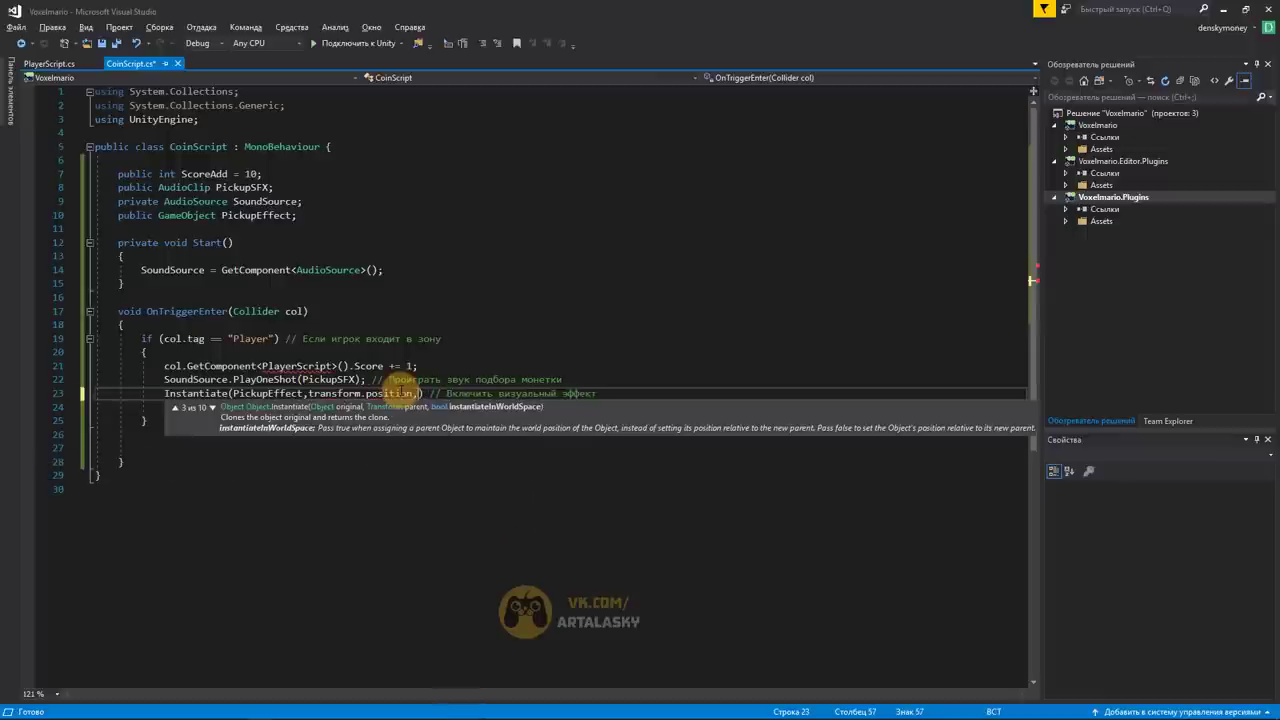
pyautogui.write('t')
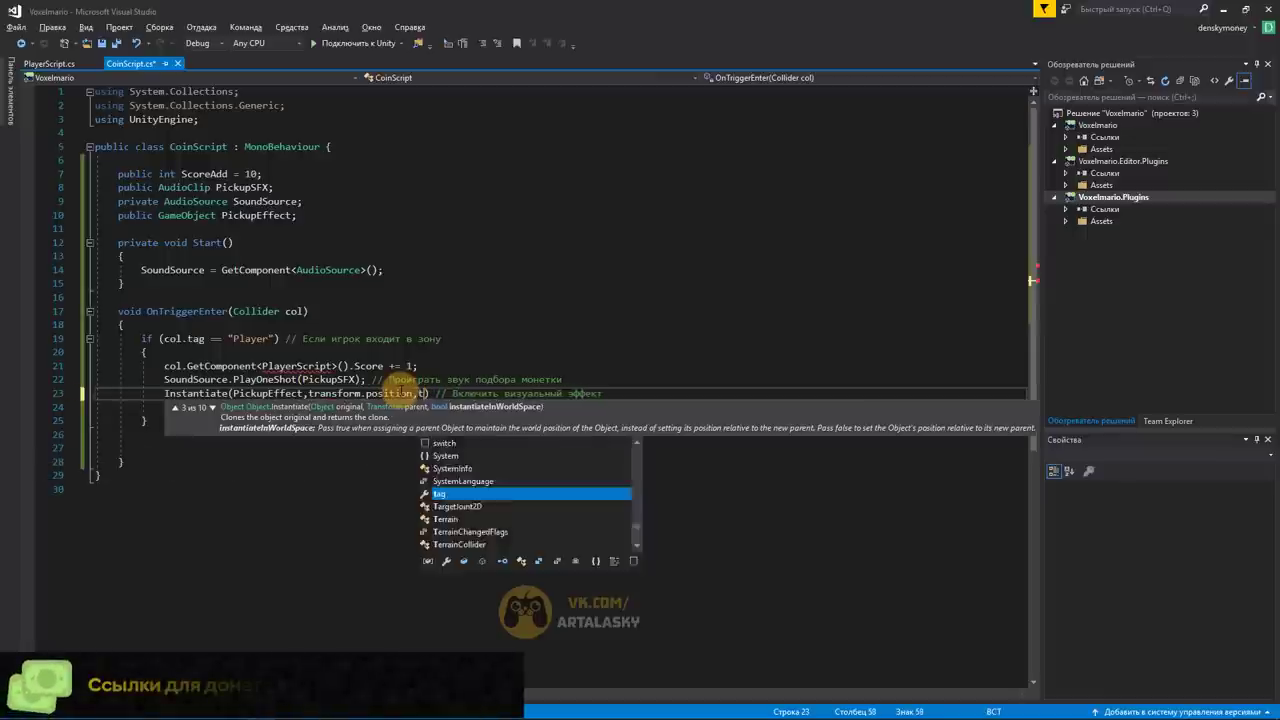
pyautogui.write('ra')
pyautogui.press('Tab')
pyautogui.write('rota')
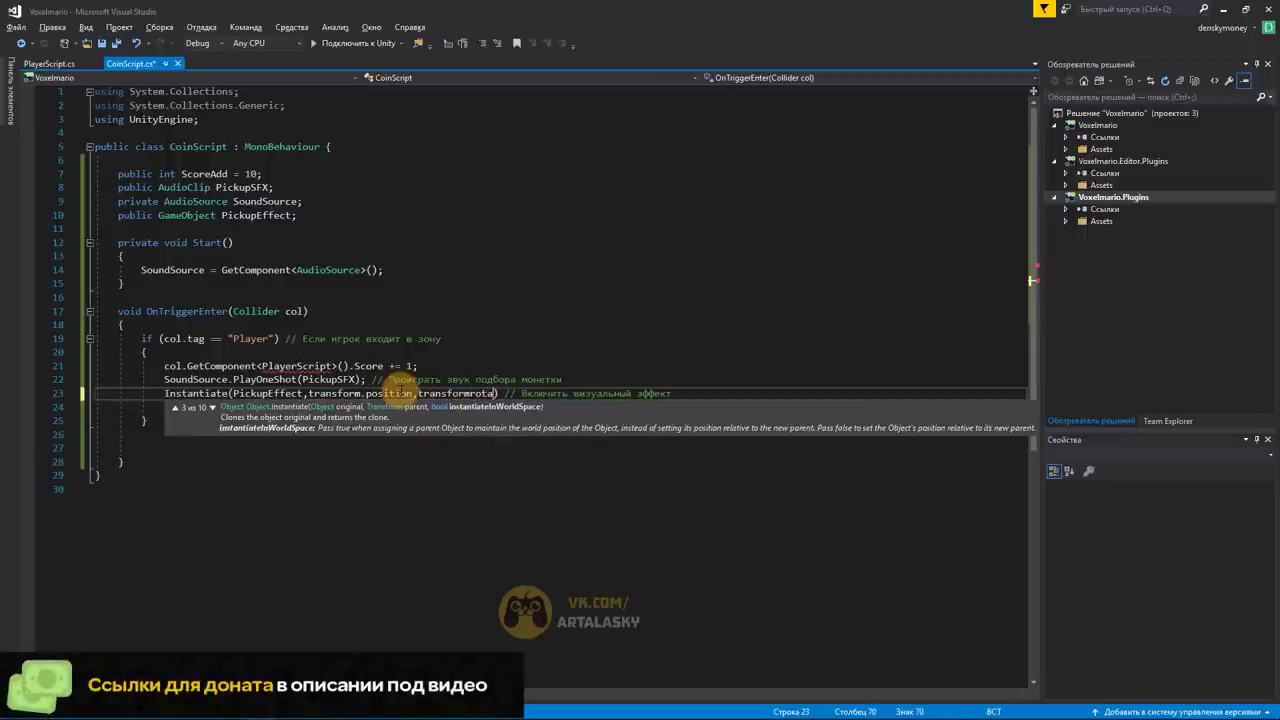
pyautogui.press('BackSpace')
pyautogui.press('BackSpace')
pyautogui.press('BackSpace')
pyautogui.write('.rota')
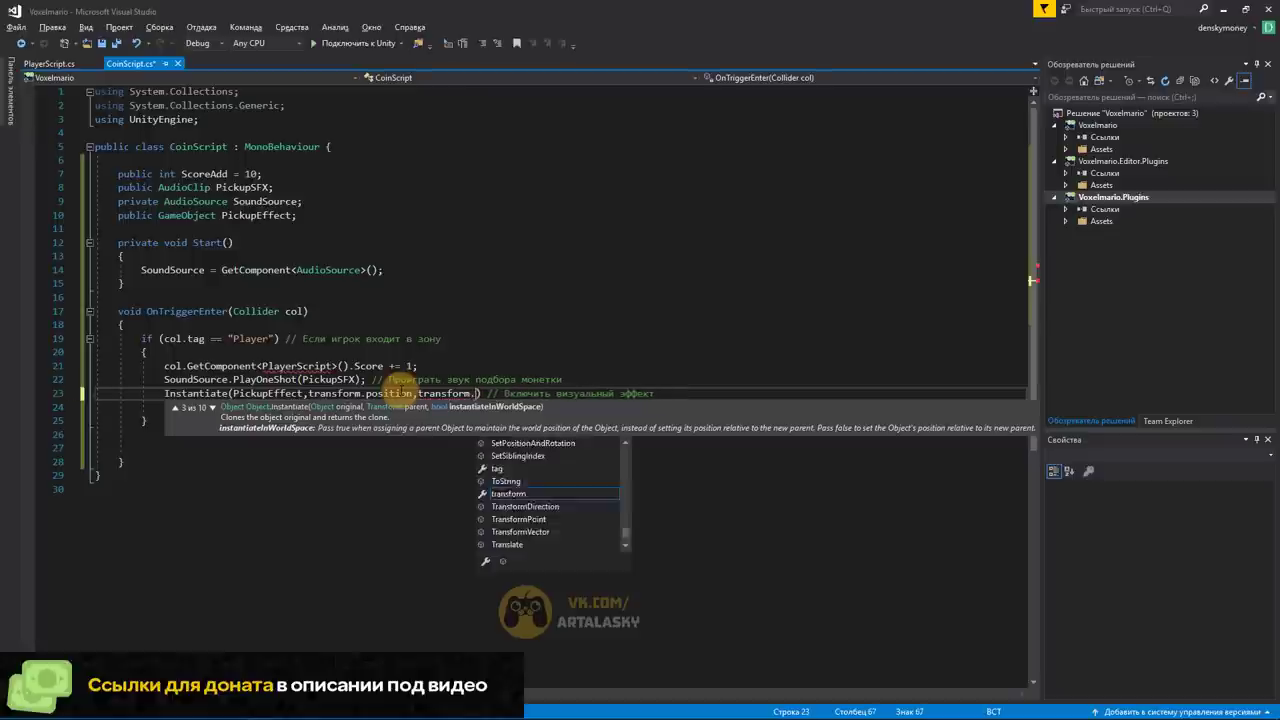
pyautogui.press('Tab')
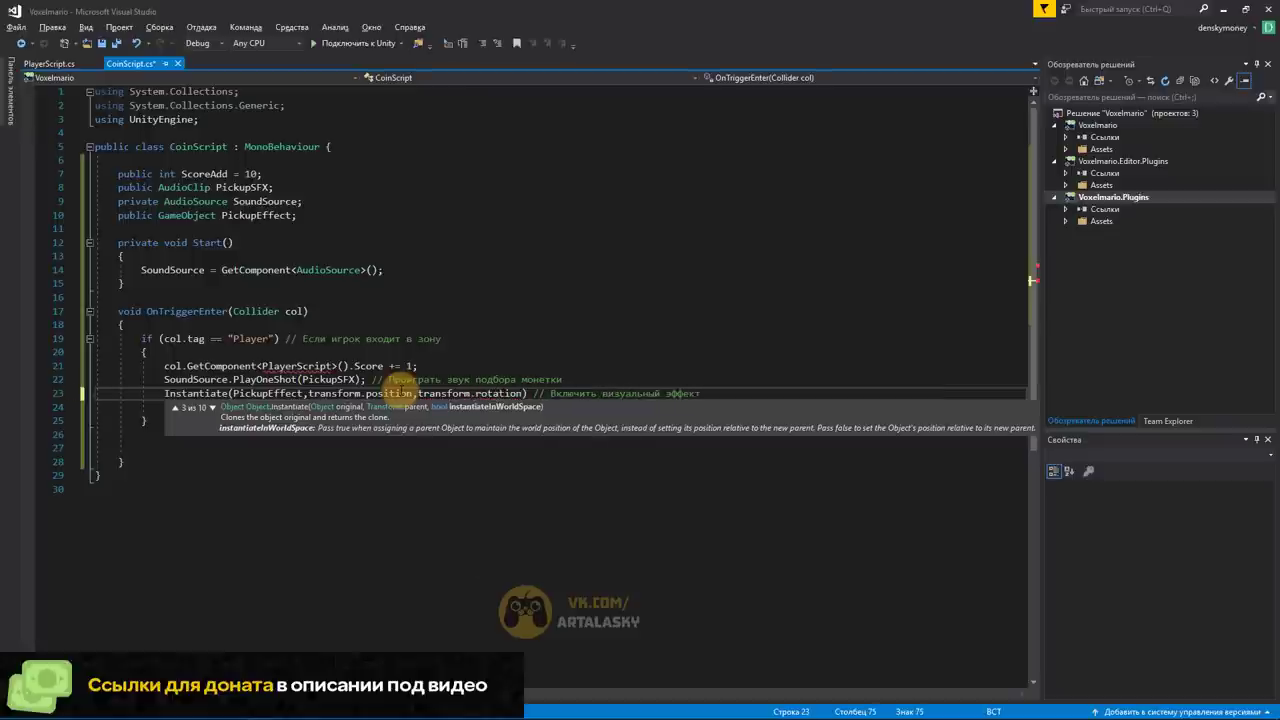
pyautogui.write(');')
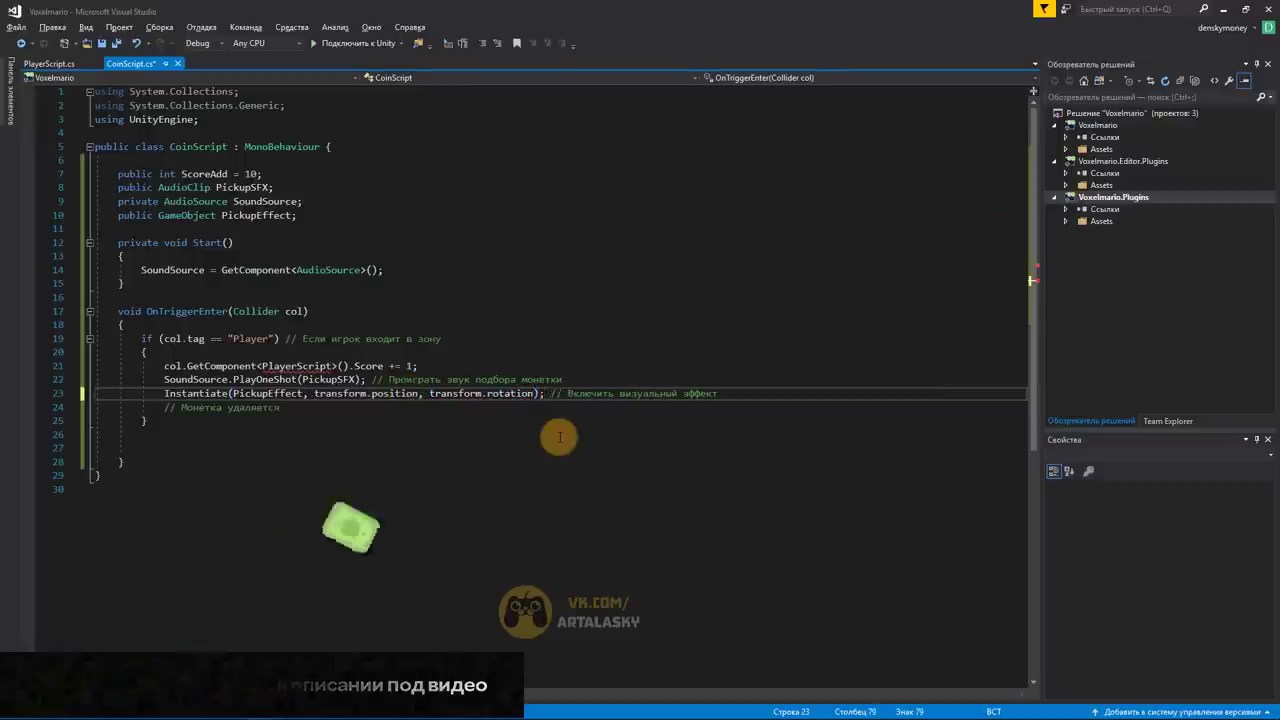
# Add Destroy(gameObject); on line 24 and save CoinScript.cs
pyautogui.click(165, 406)
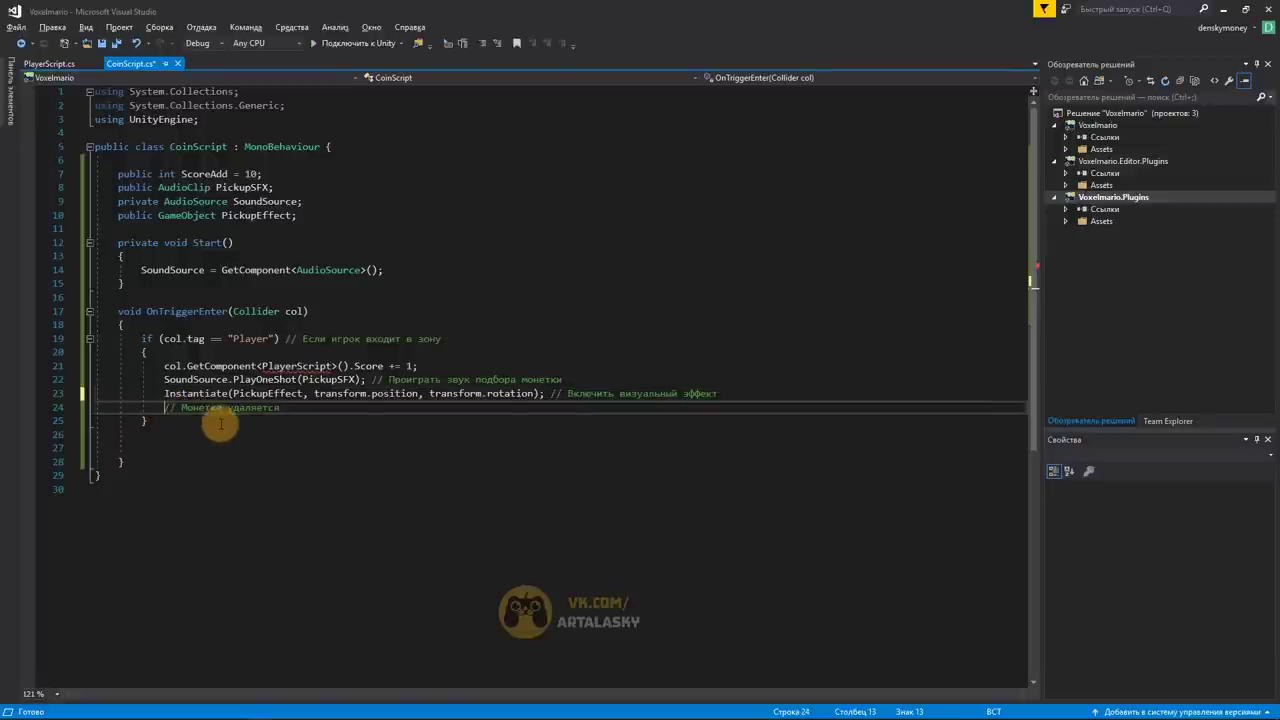
pyautogui.write('Destroy')
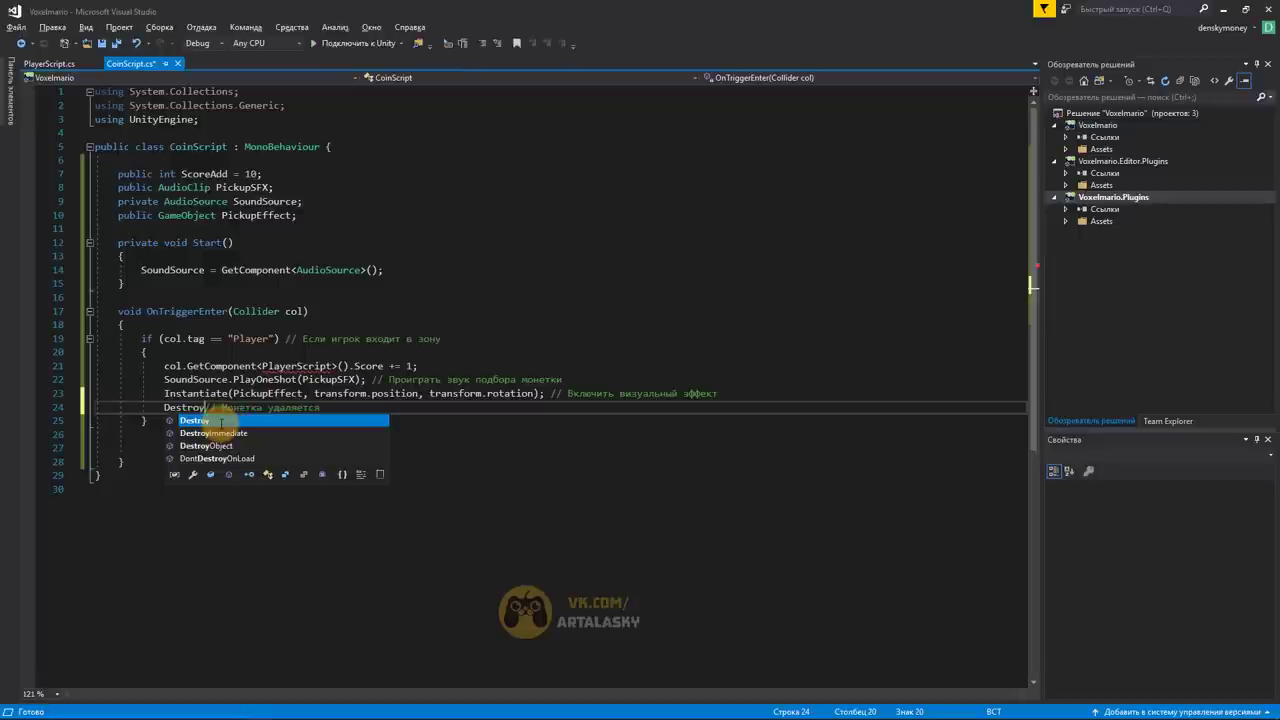
pyautogui.press('Escape')
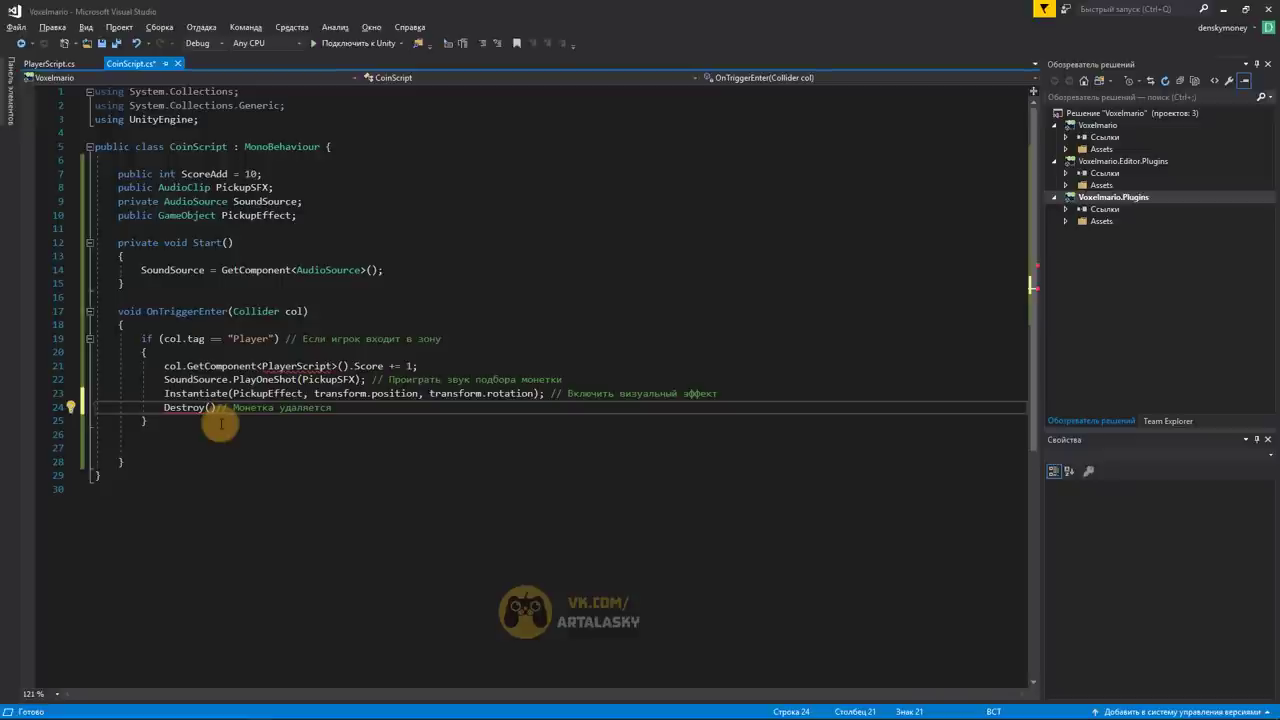
pyautogui.write('this')
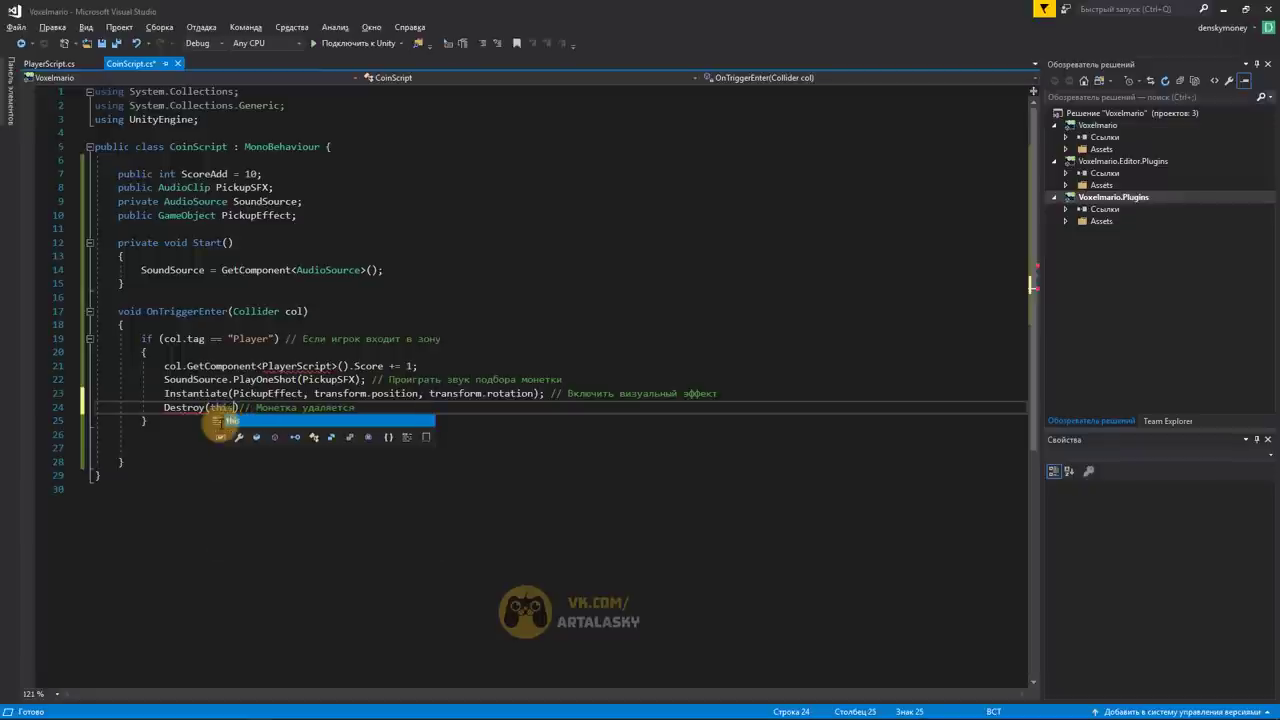
pyautogui.write(')')
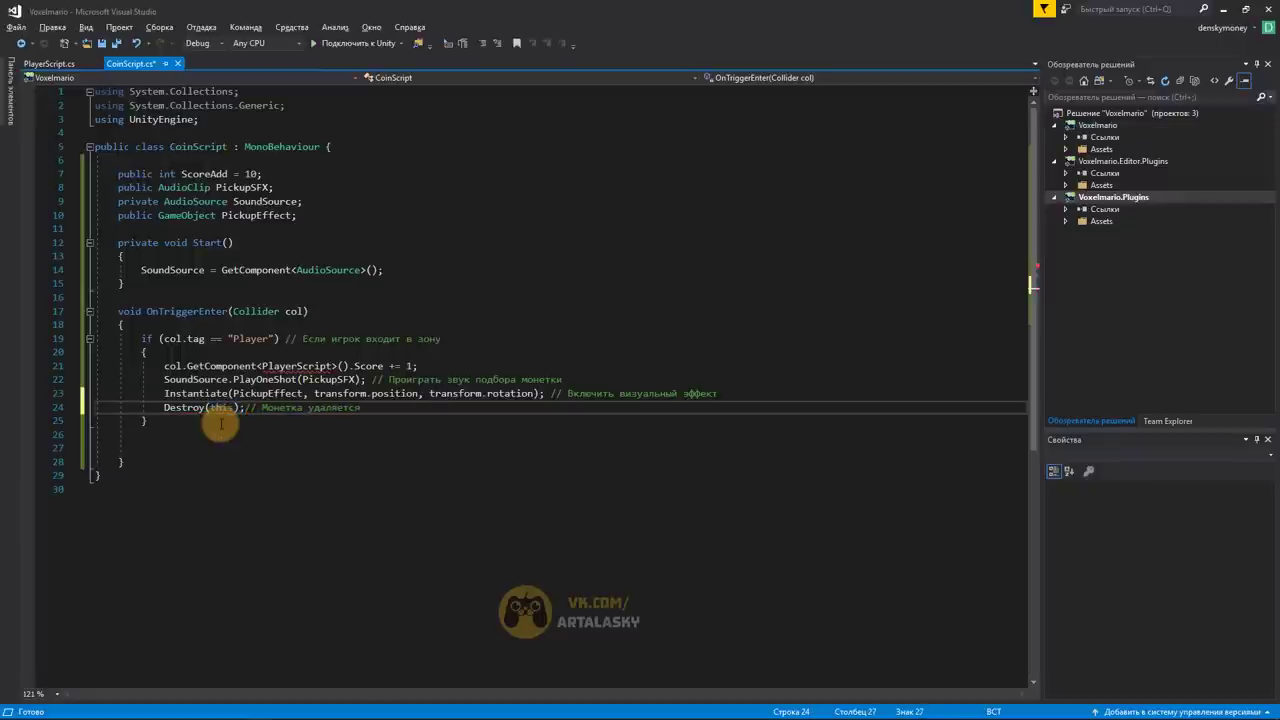
pyautogui.hotkey('ctrl', 's')
# Switch back and forth between Unity and Visual Studio, ending in Unity
pyautogui.hotkey('alt', 'Tab')
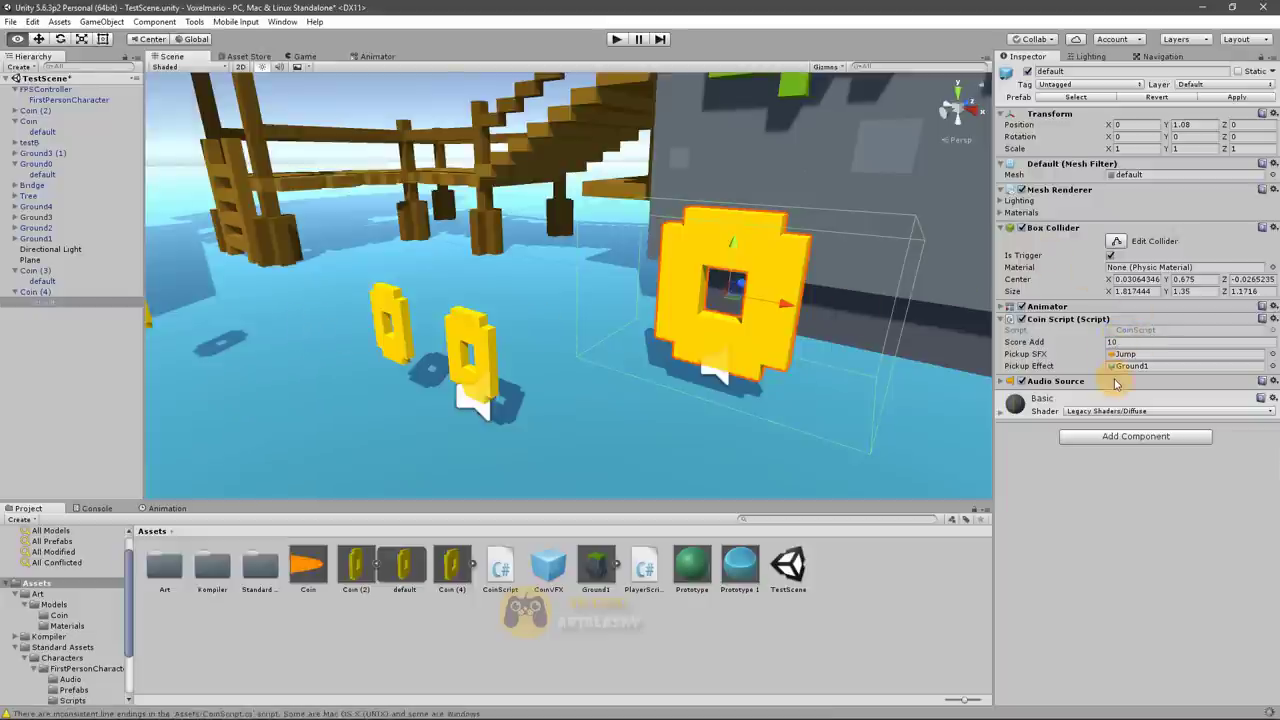
pyautogui.hotkey('alt', 'Tab')
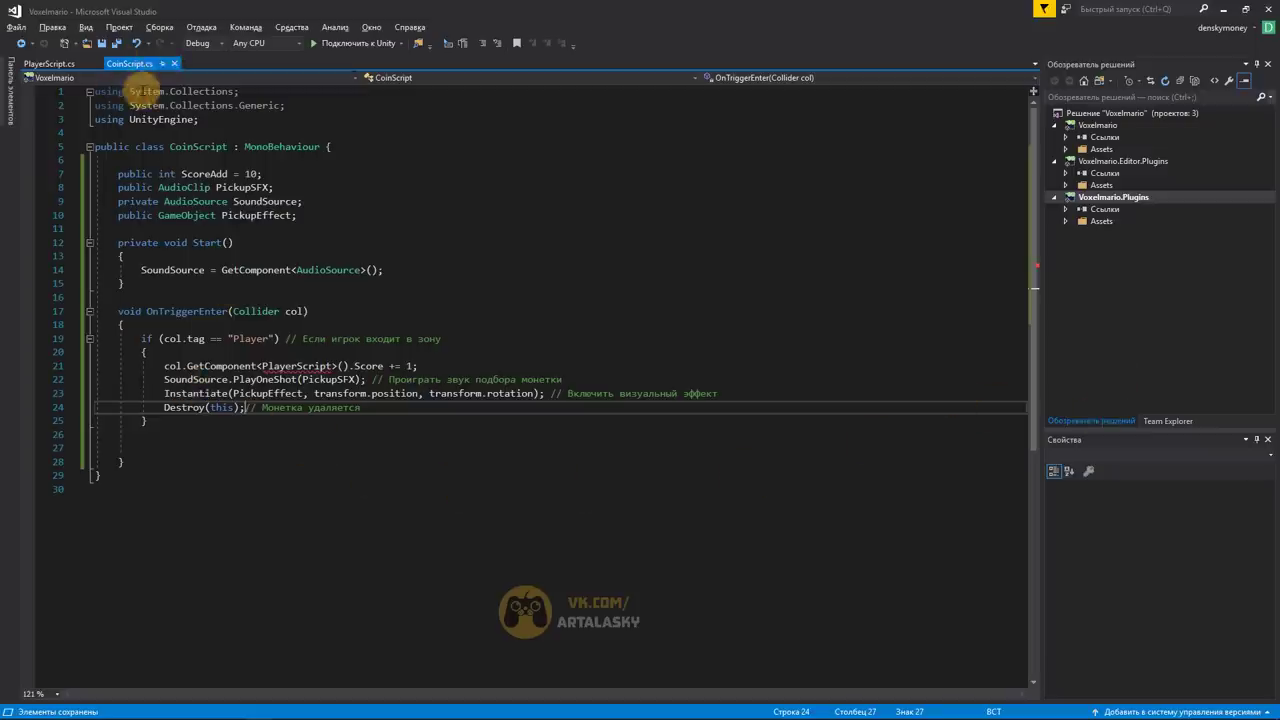
pyautogui.moveTo(145, 91)
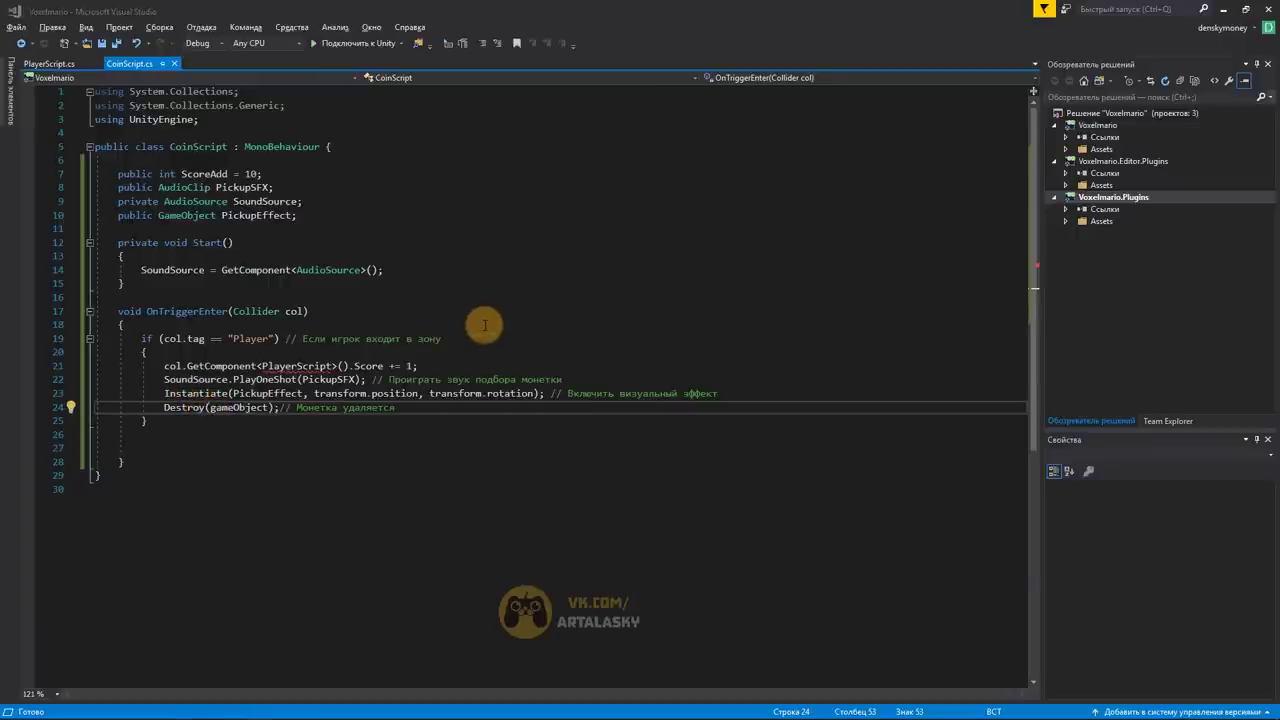
pyautogui.hotkey('alt', 'Tab')
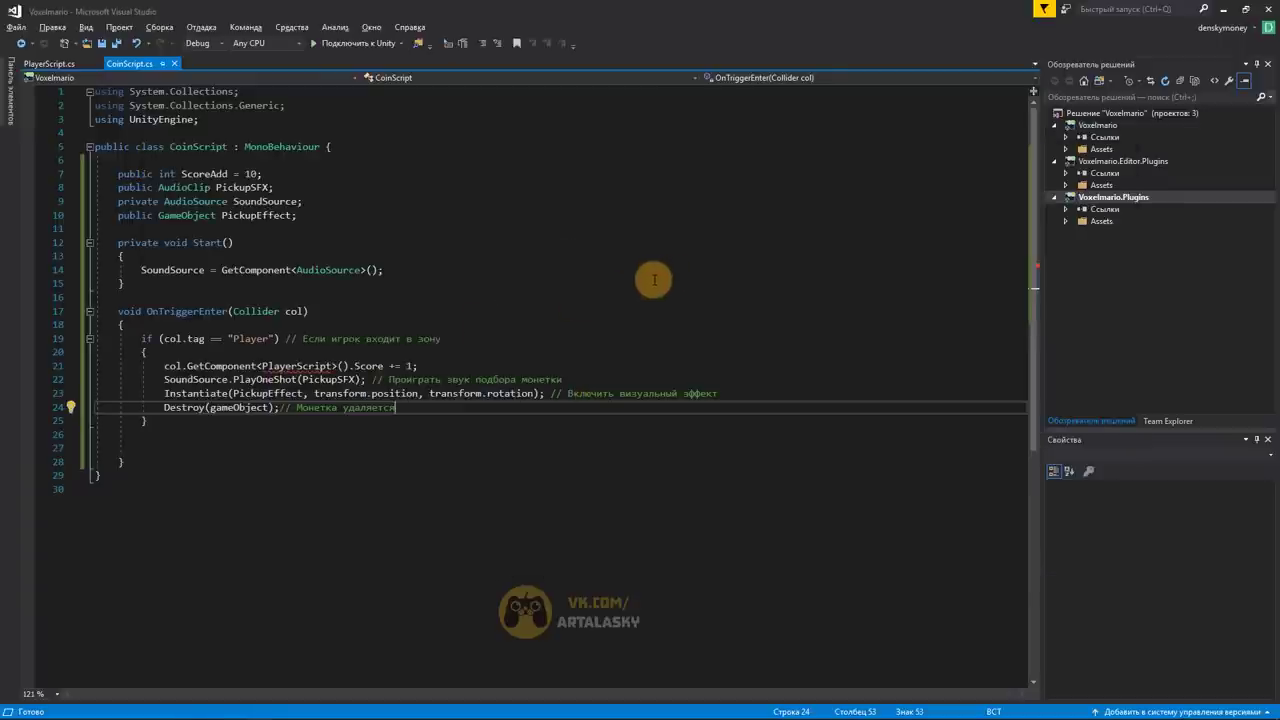
pyautogui.hotkey('alt', 'Tab')
# Enter play mode, select FPSController, and collapse its controller components in the Inspector
pyautogui.click(616, 40)
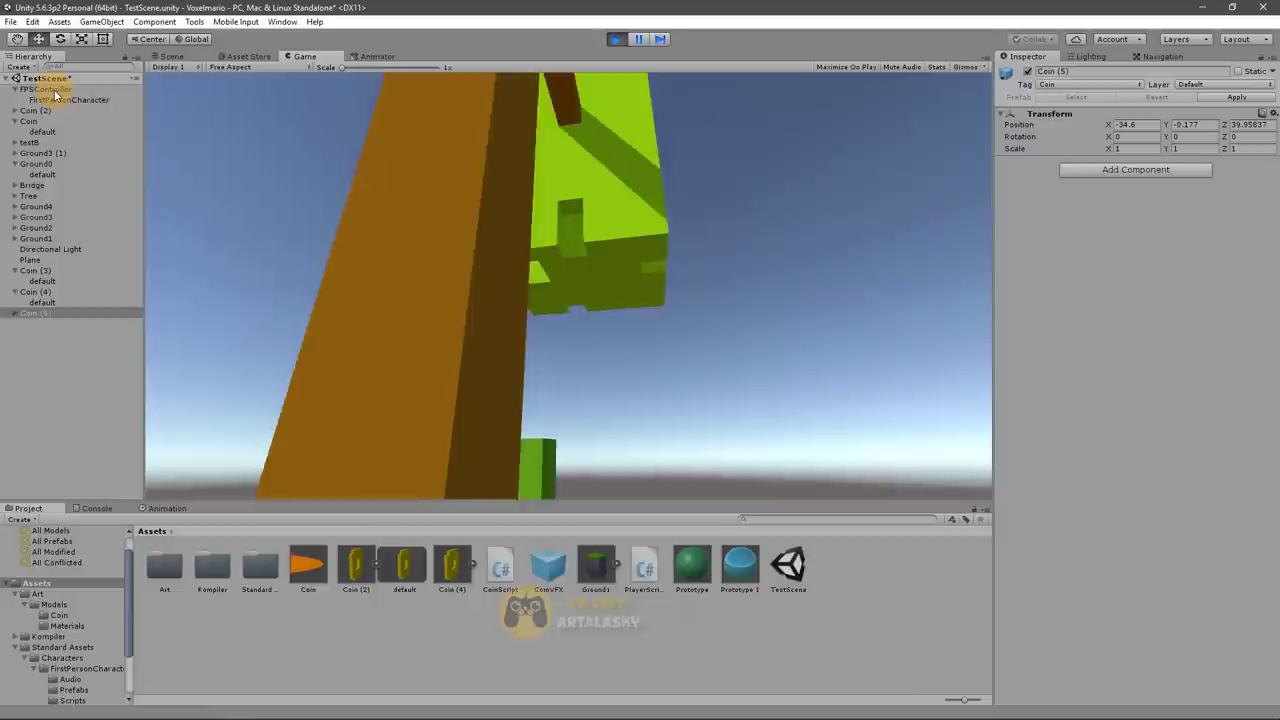
pyautogui.click(54, 89)
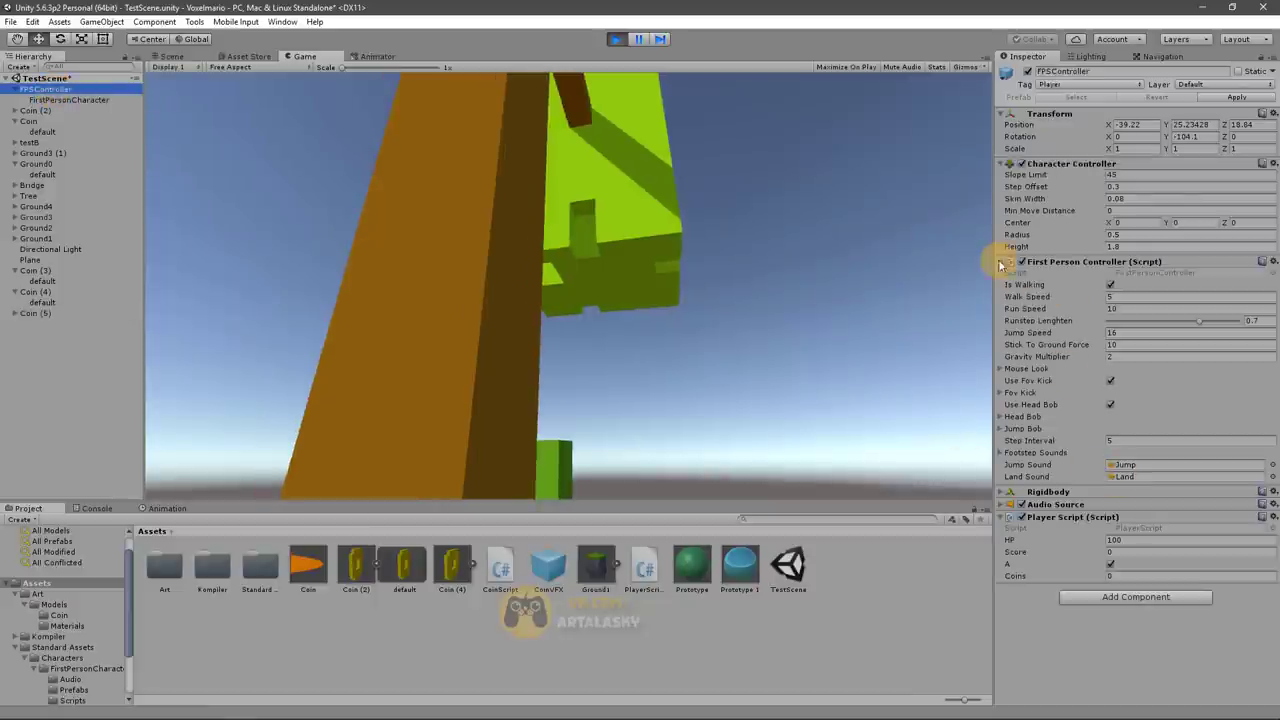
pyautogui.click(1000, 261)
pyautogui.click(1000, 163)
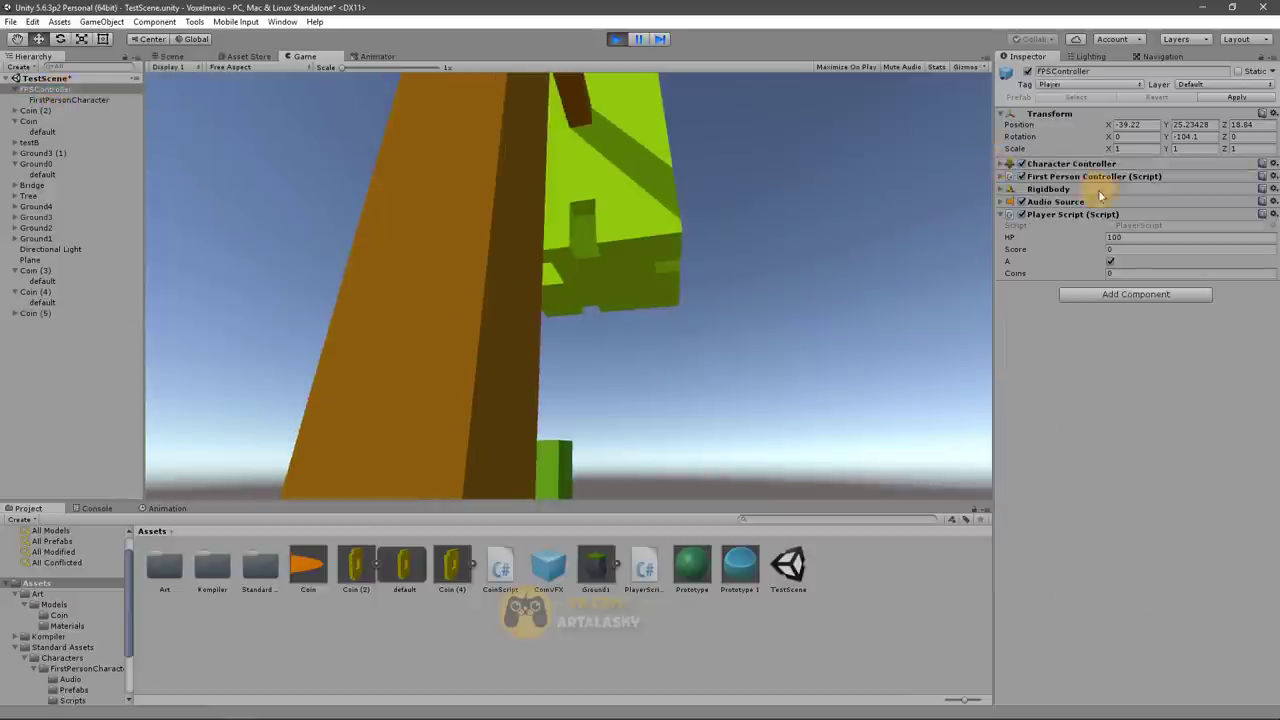
pyautogui.click(882, 293)
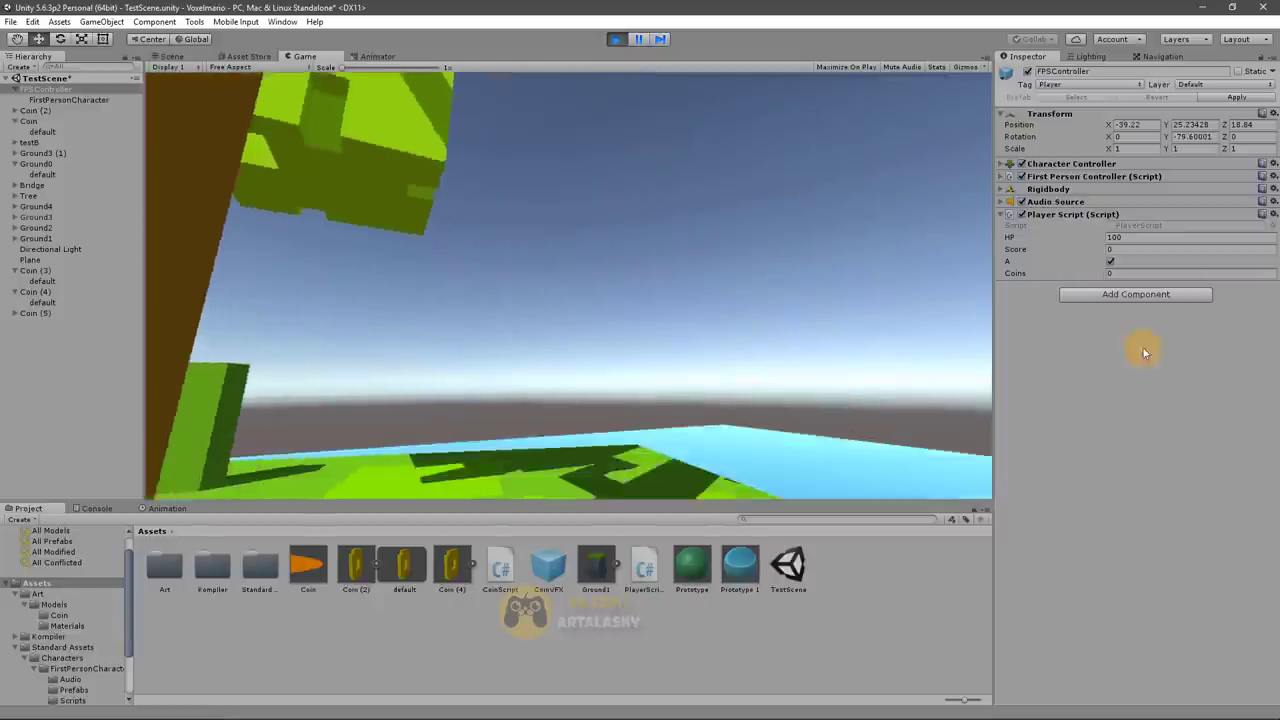
# Walk the player into the coins until Score reaches 5, then stop play mode
pyautogui.press('w')
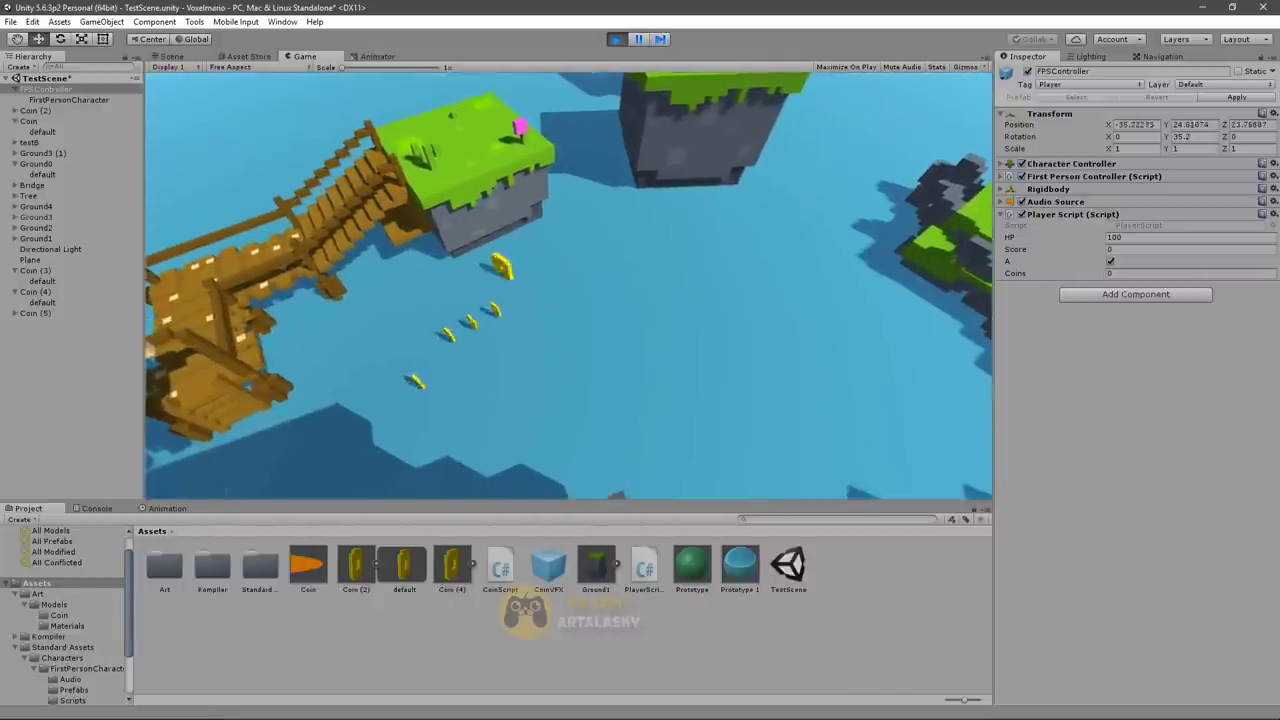
pyautogui.press('w')
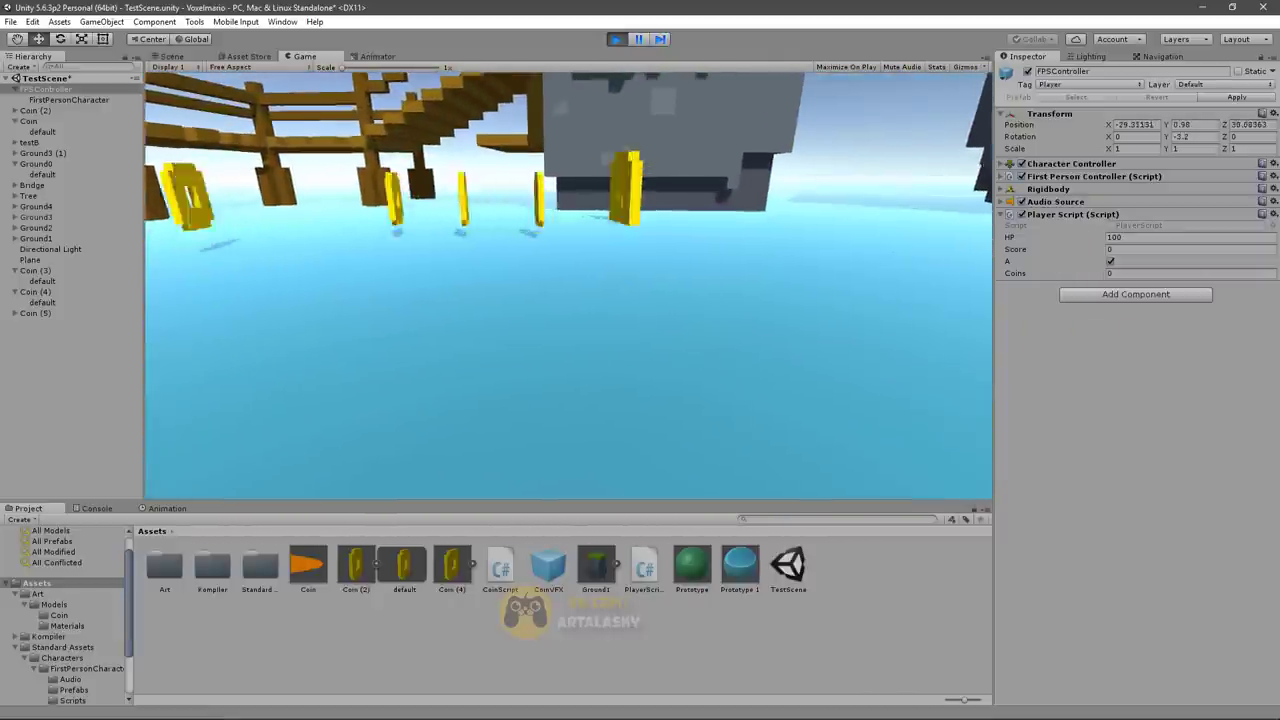
pyautogui.press('w')
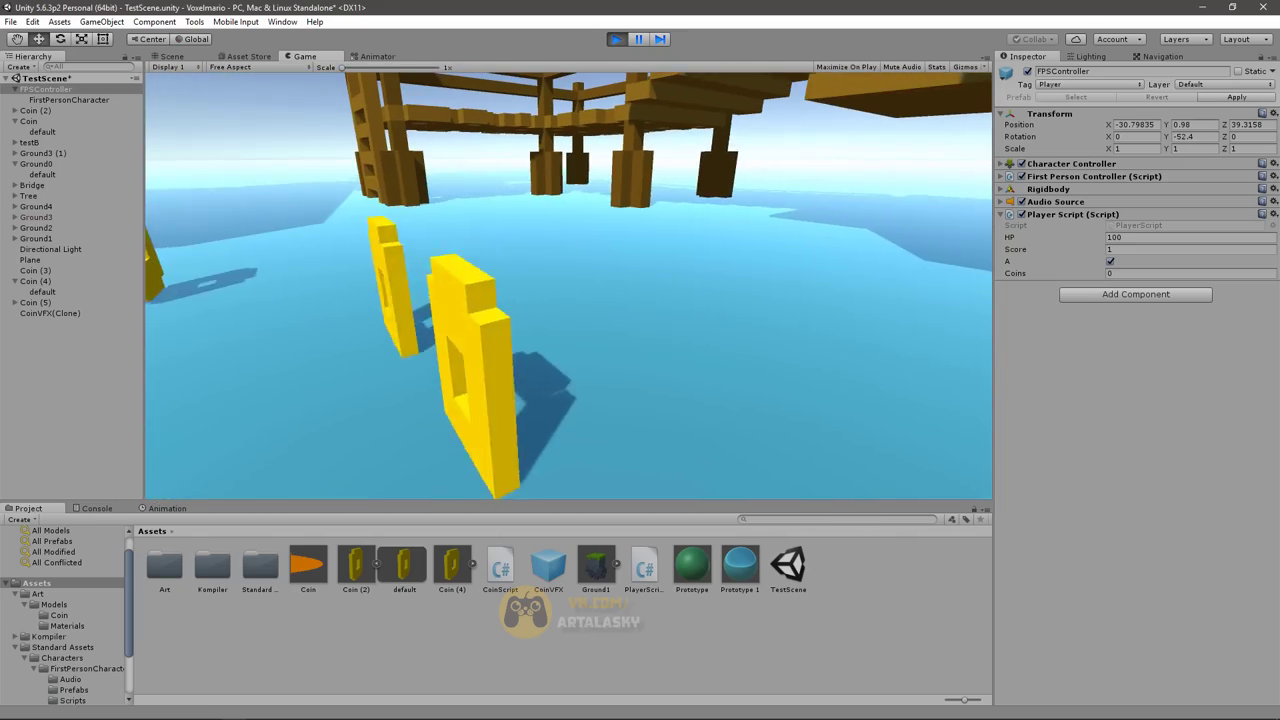
pyautogui.press('w')
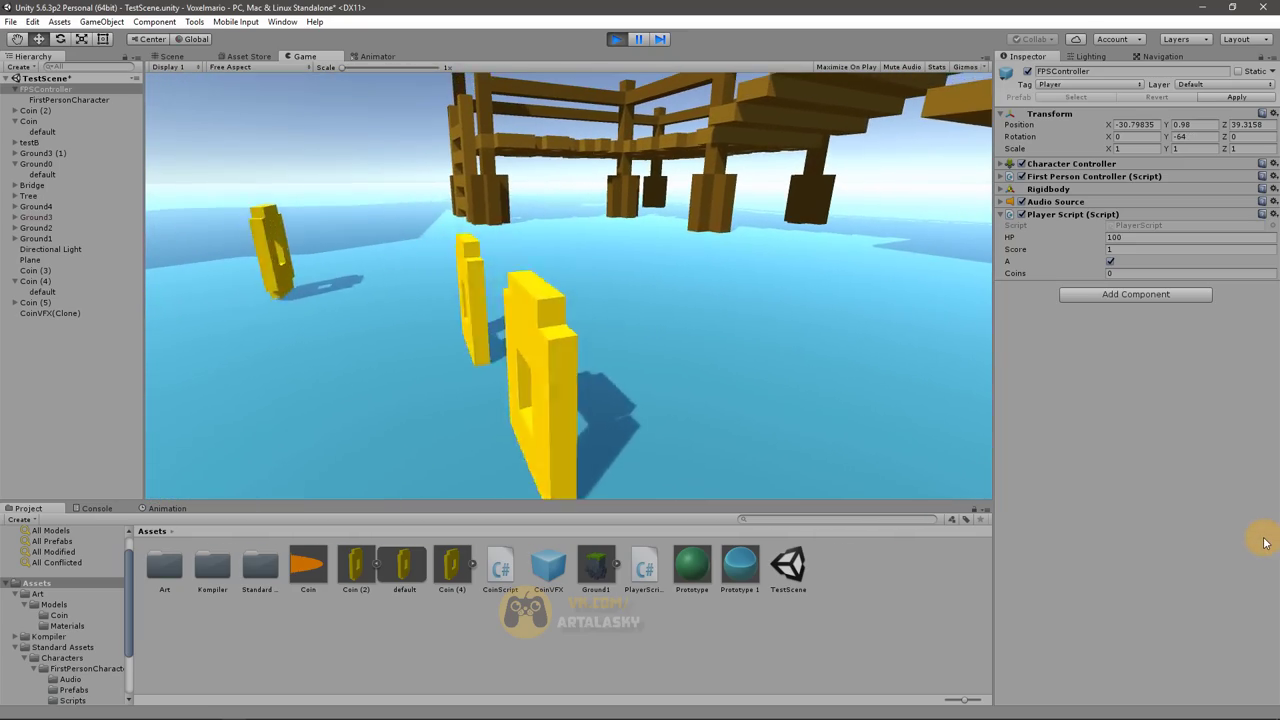
pyautogui.press('w')
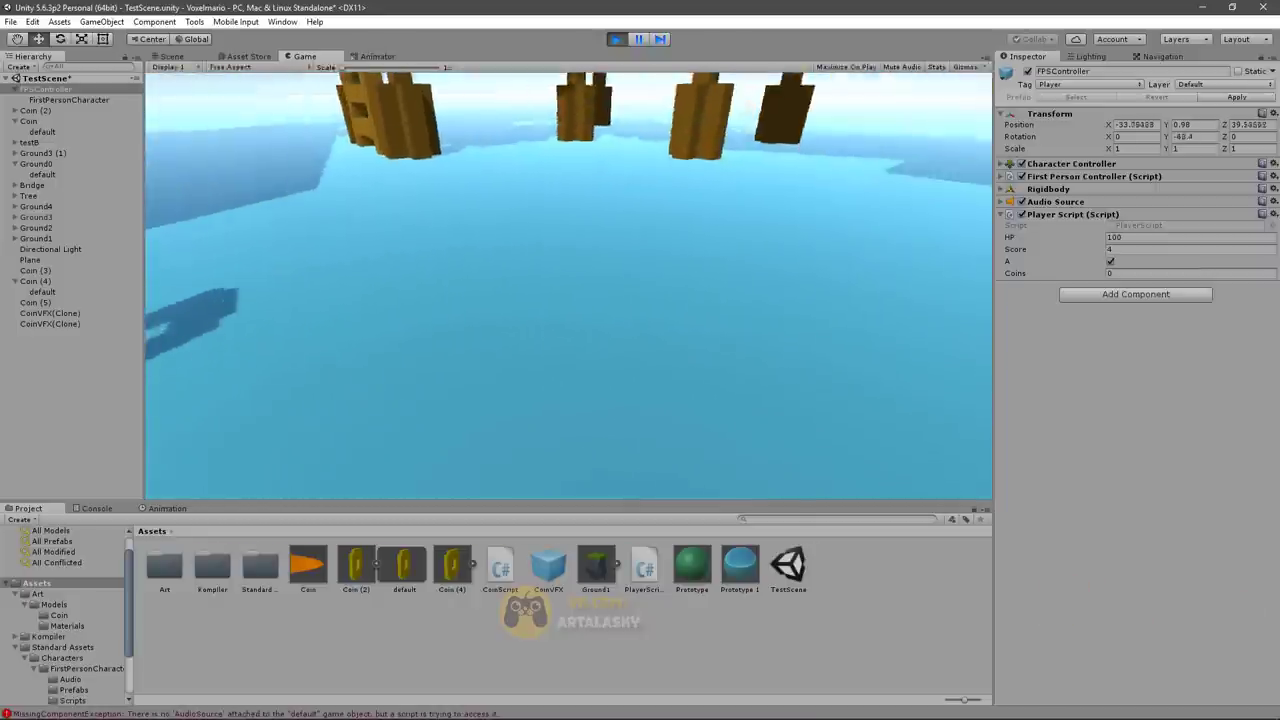
pyautogui.press('w')
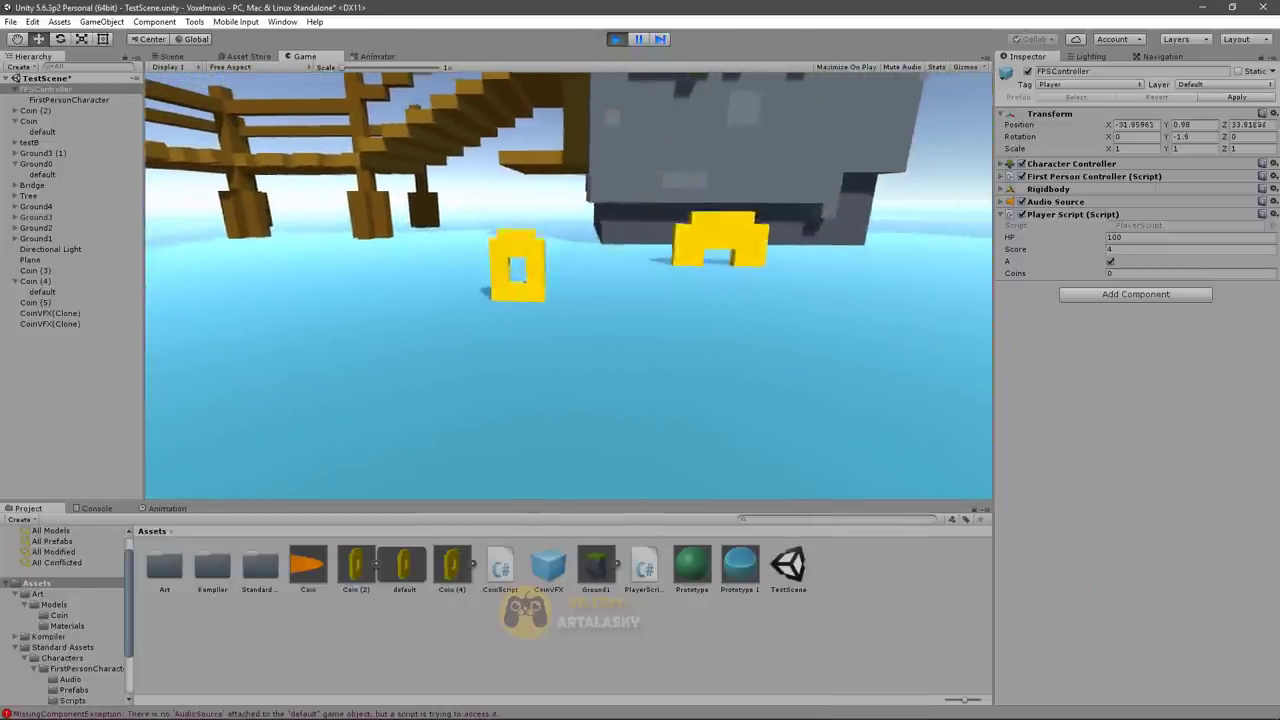
pyautogui.press('w')
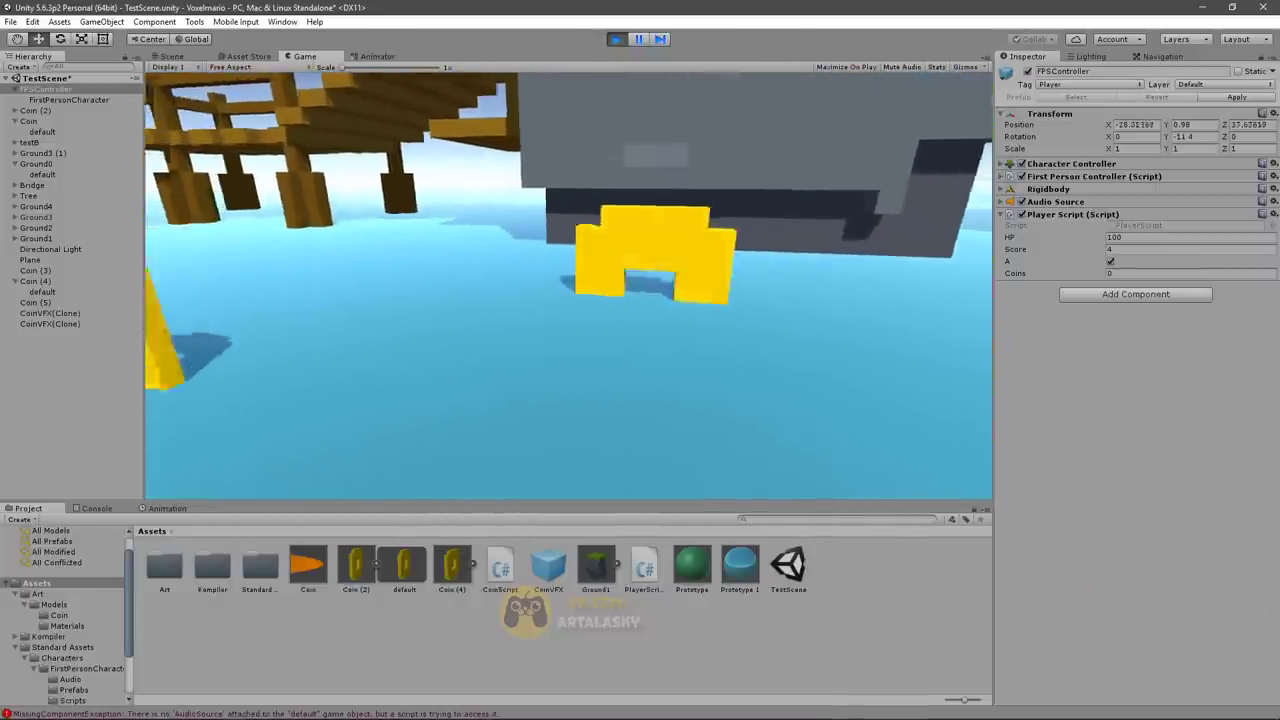
pyautogui.press('w')
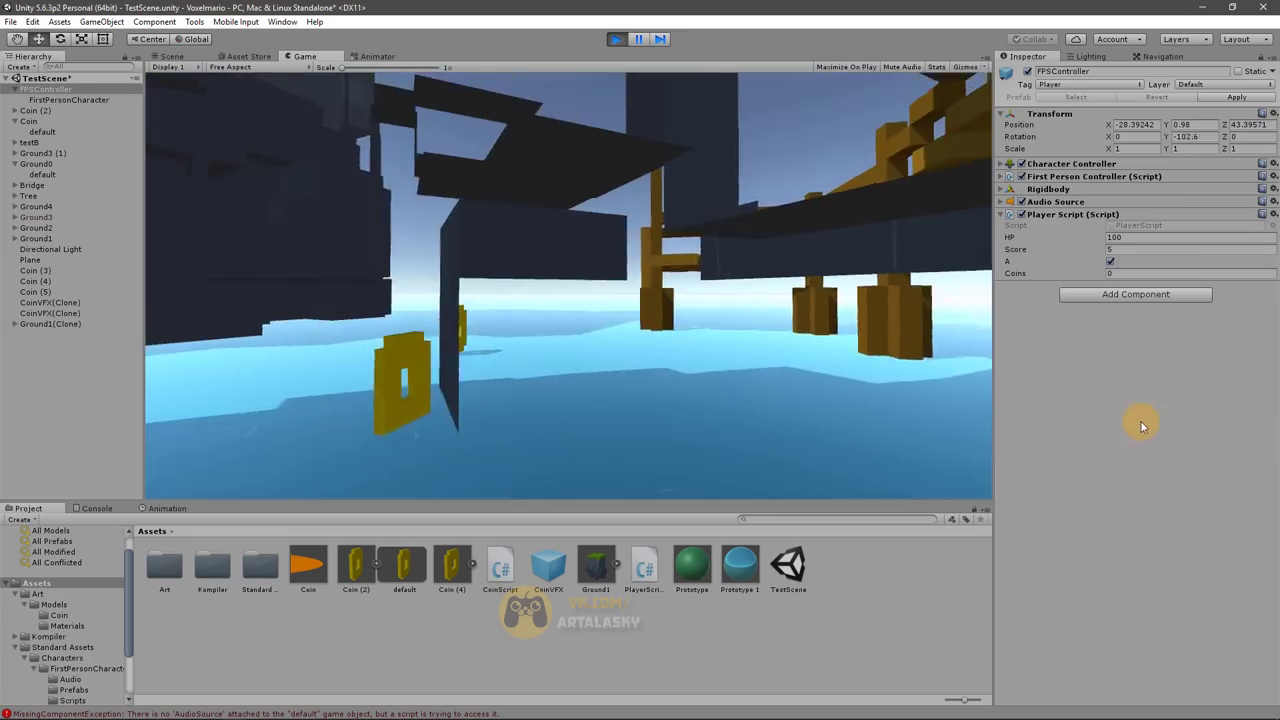
pyautogui.press('a')
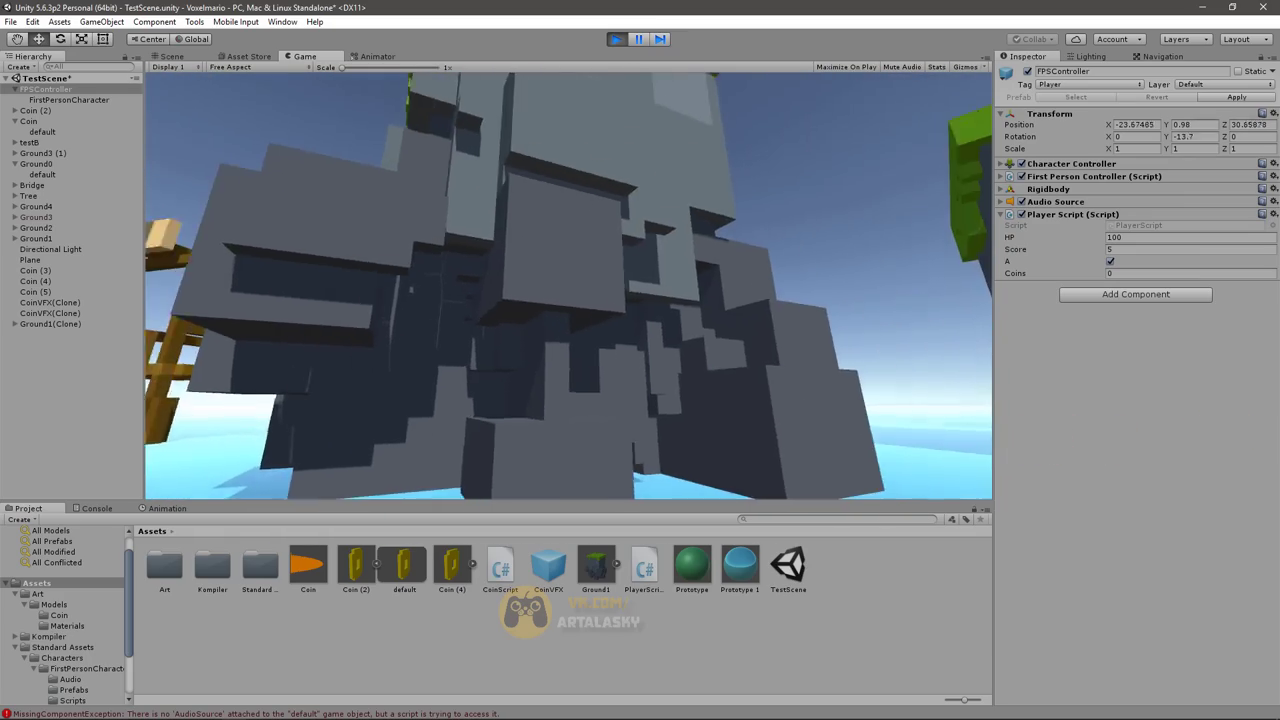
pyautogui.press('w')
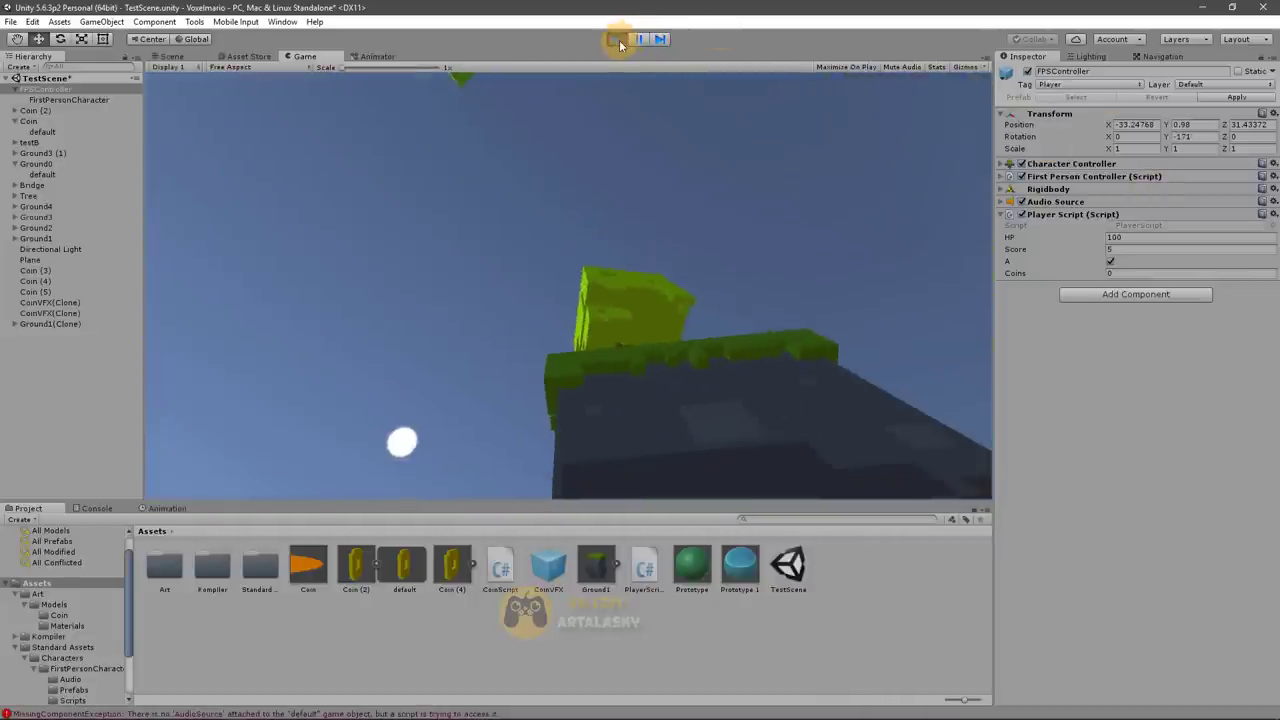
pyautogui.click(616, 39)
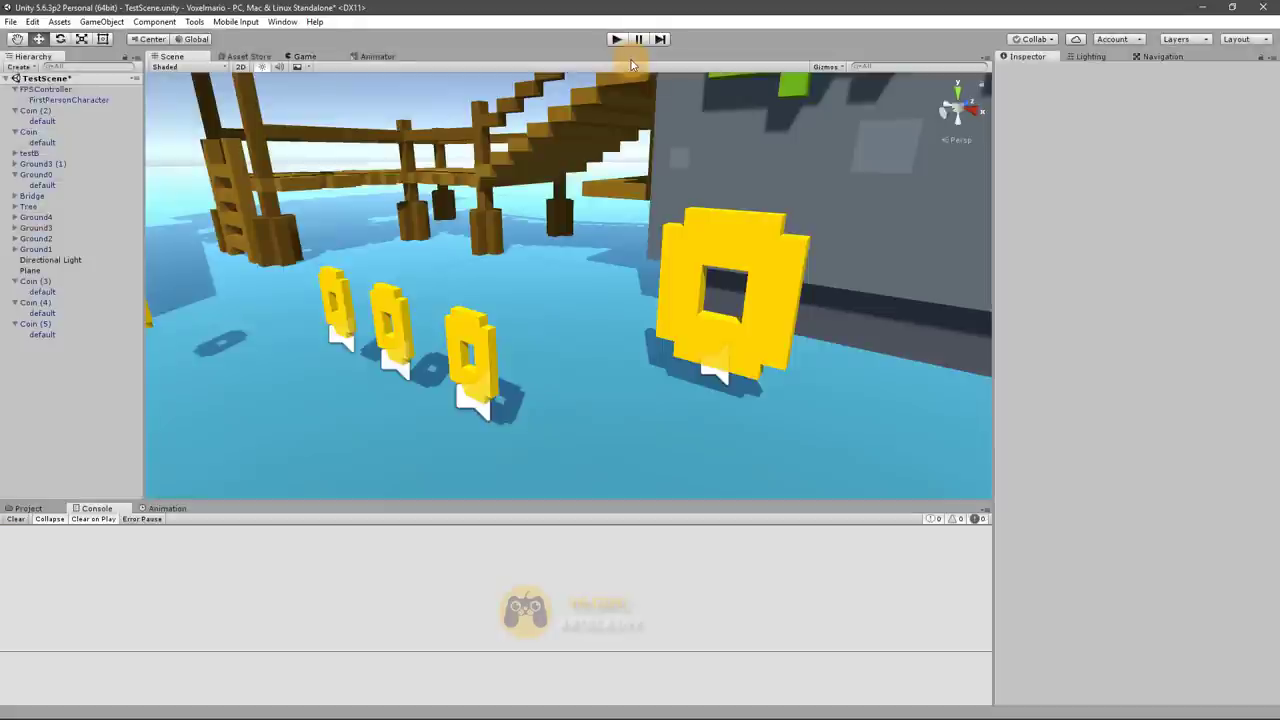